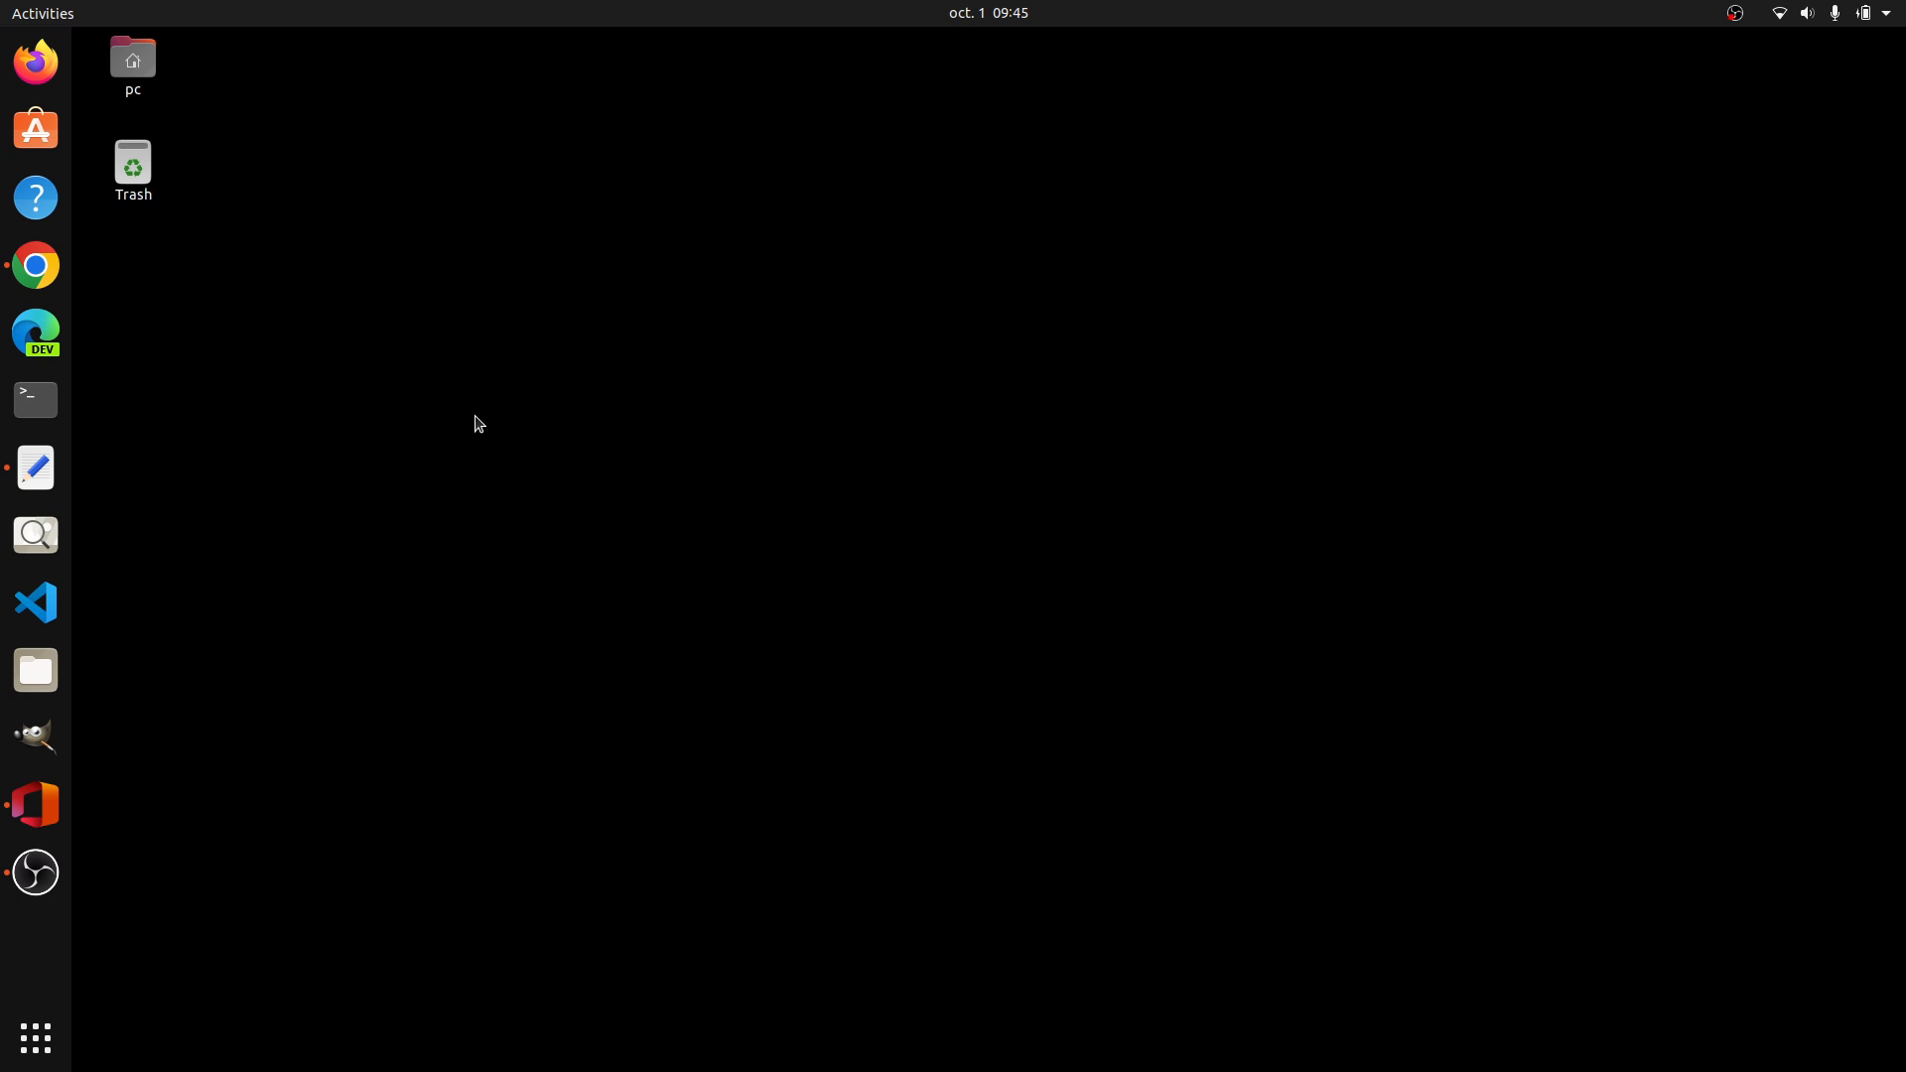
Step: Switch to Text Editor and select all the comma-separated product text, from the header line to the last product
left_click(40, 471)
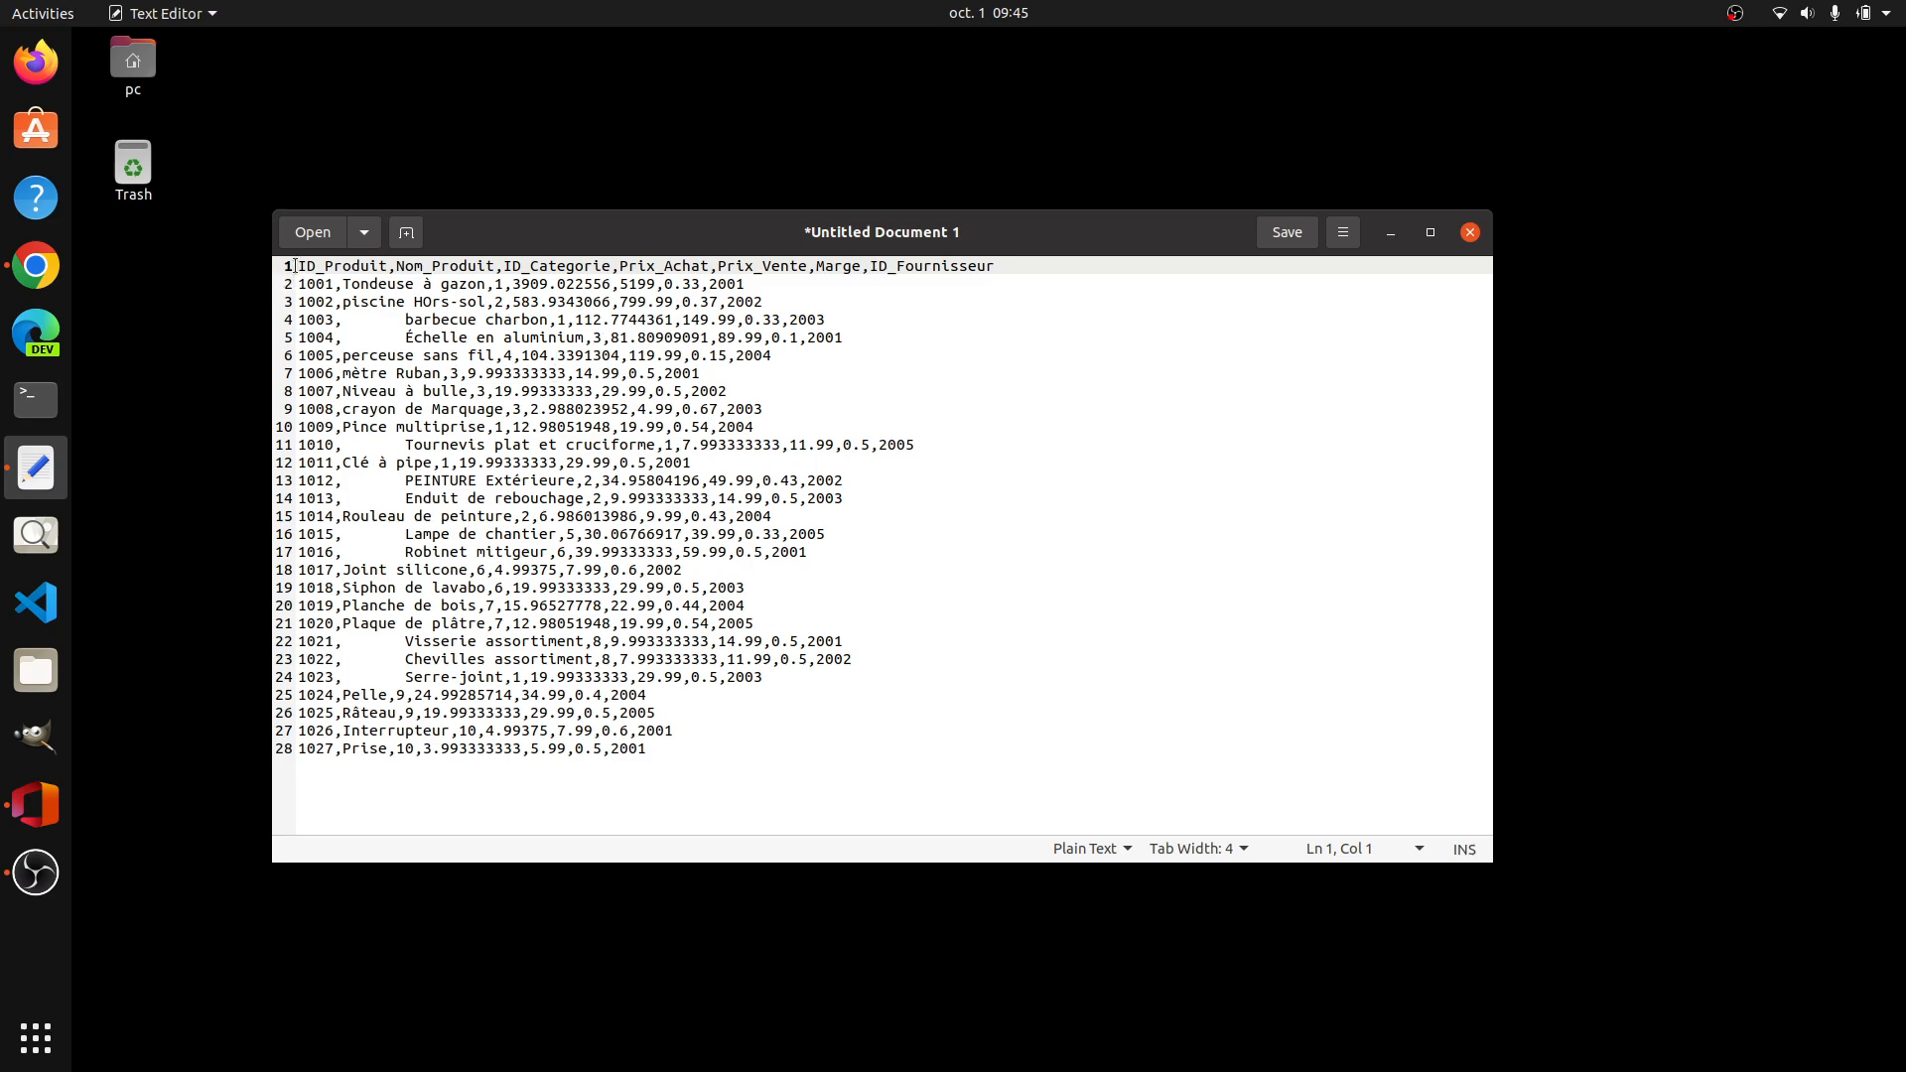
left_click_drag(294, 266, 819, 763)
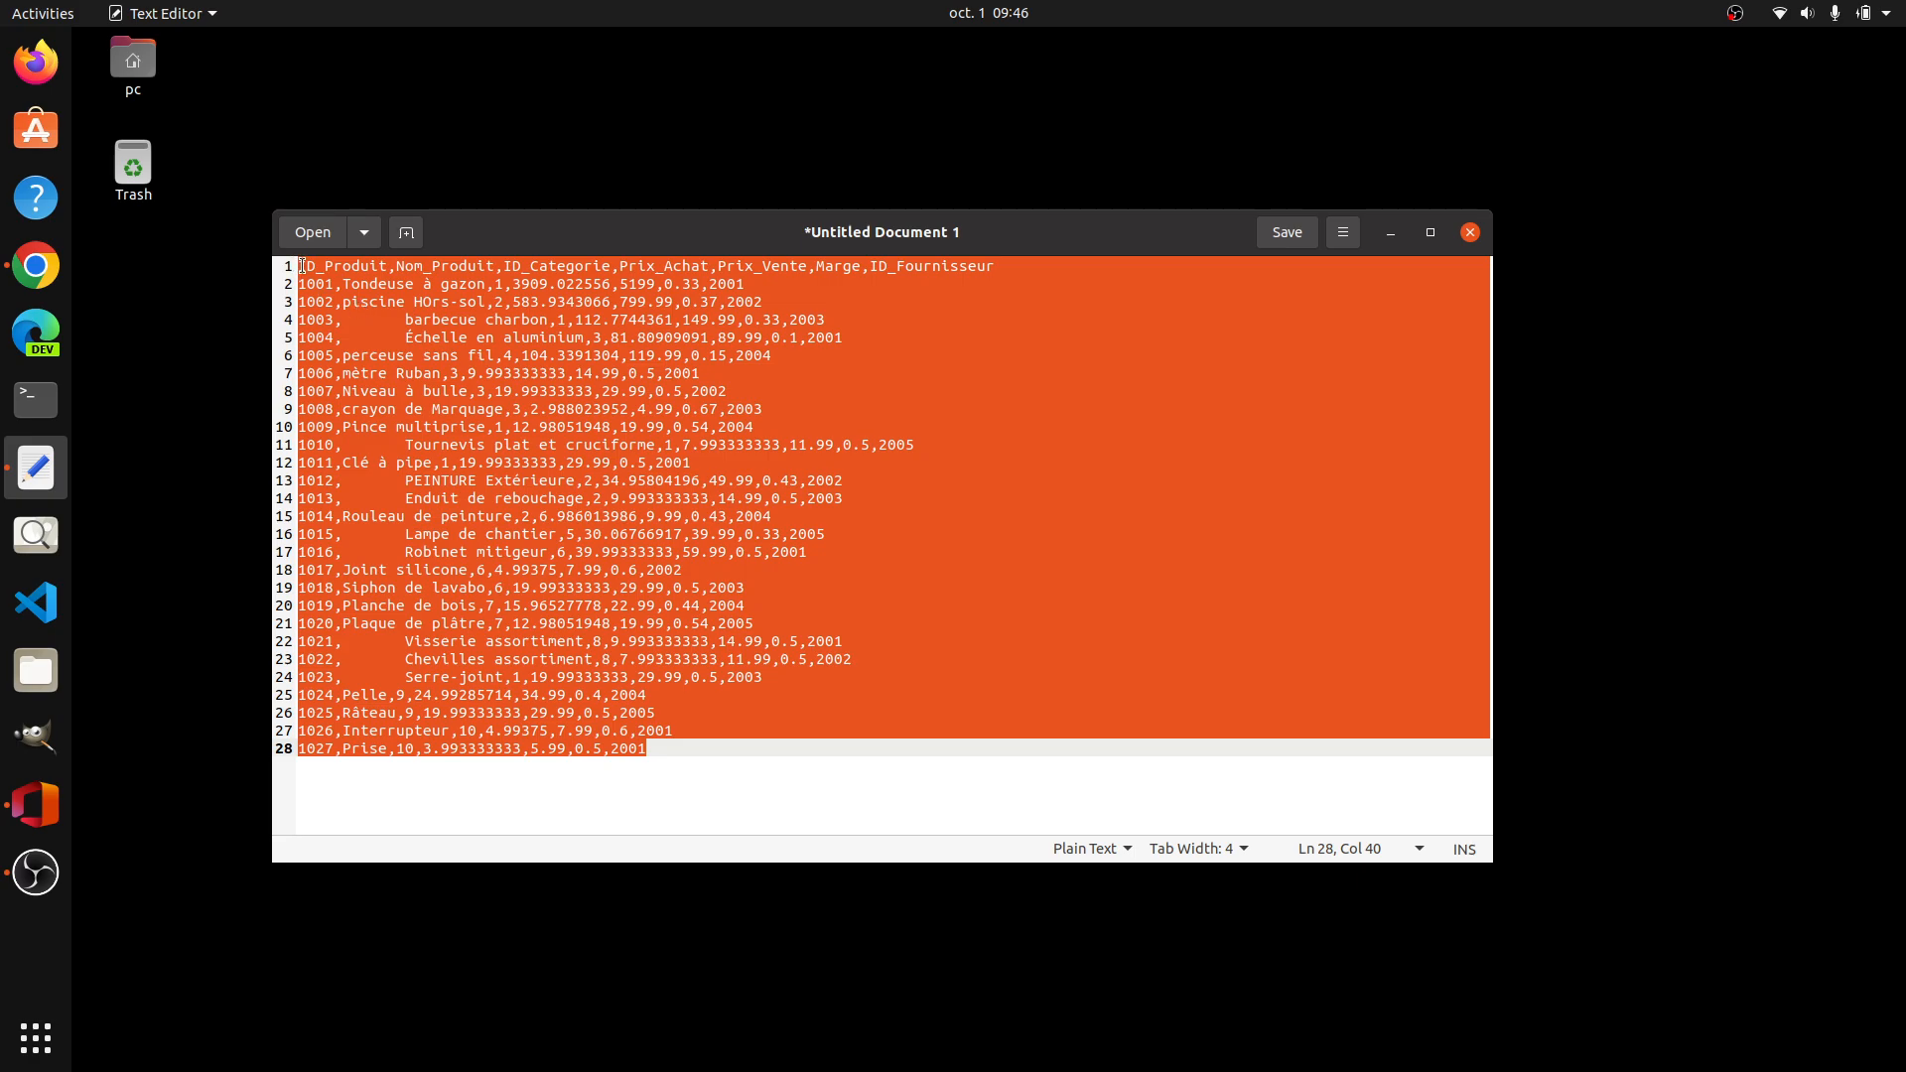
left_click_drag(700, 776, 288, 536)
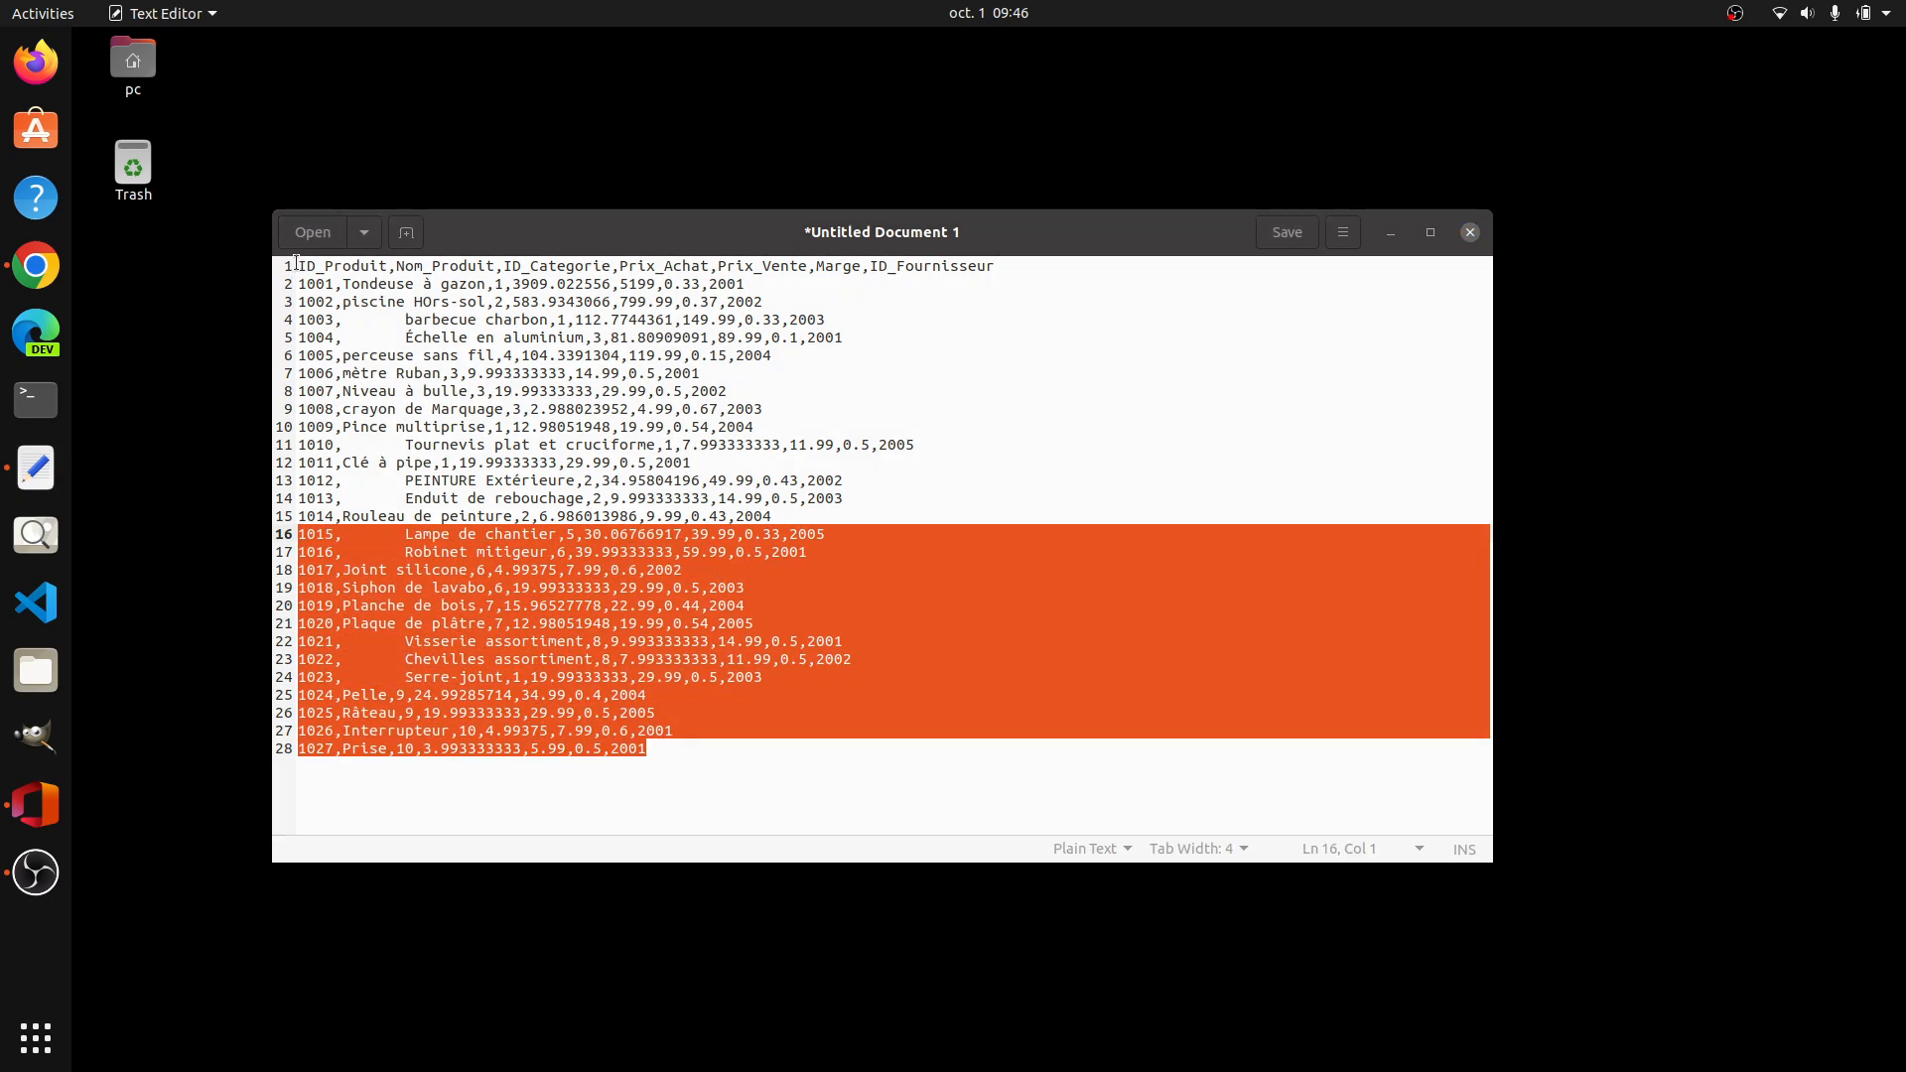
left_click_drag(298, 267, 750, 746)
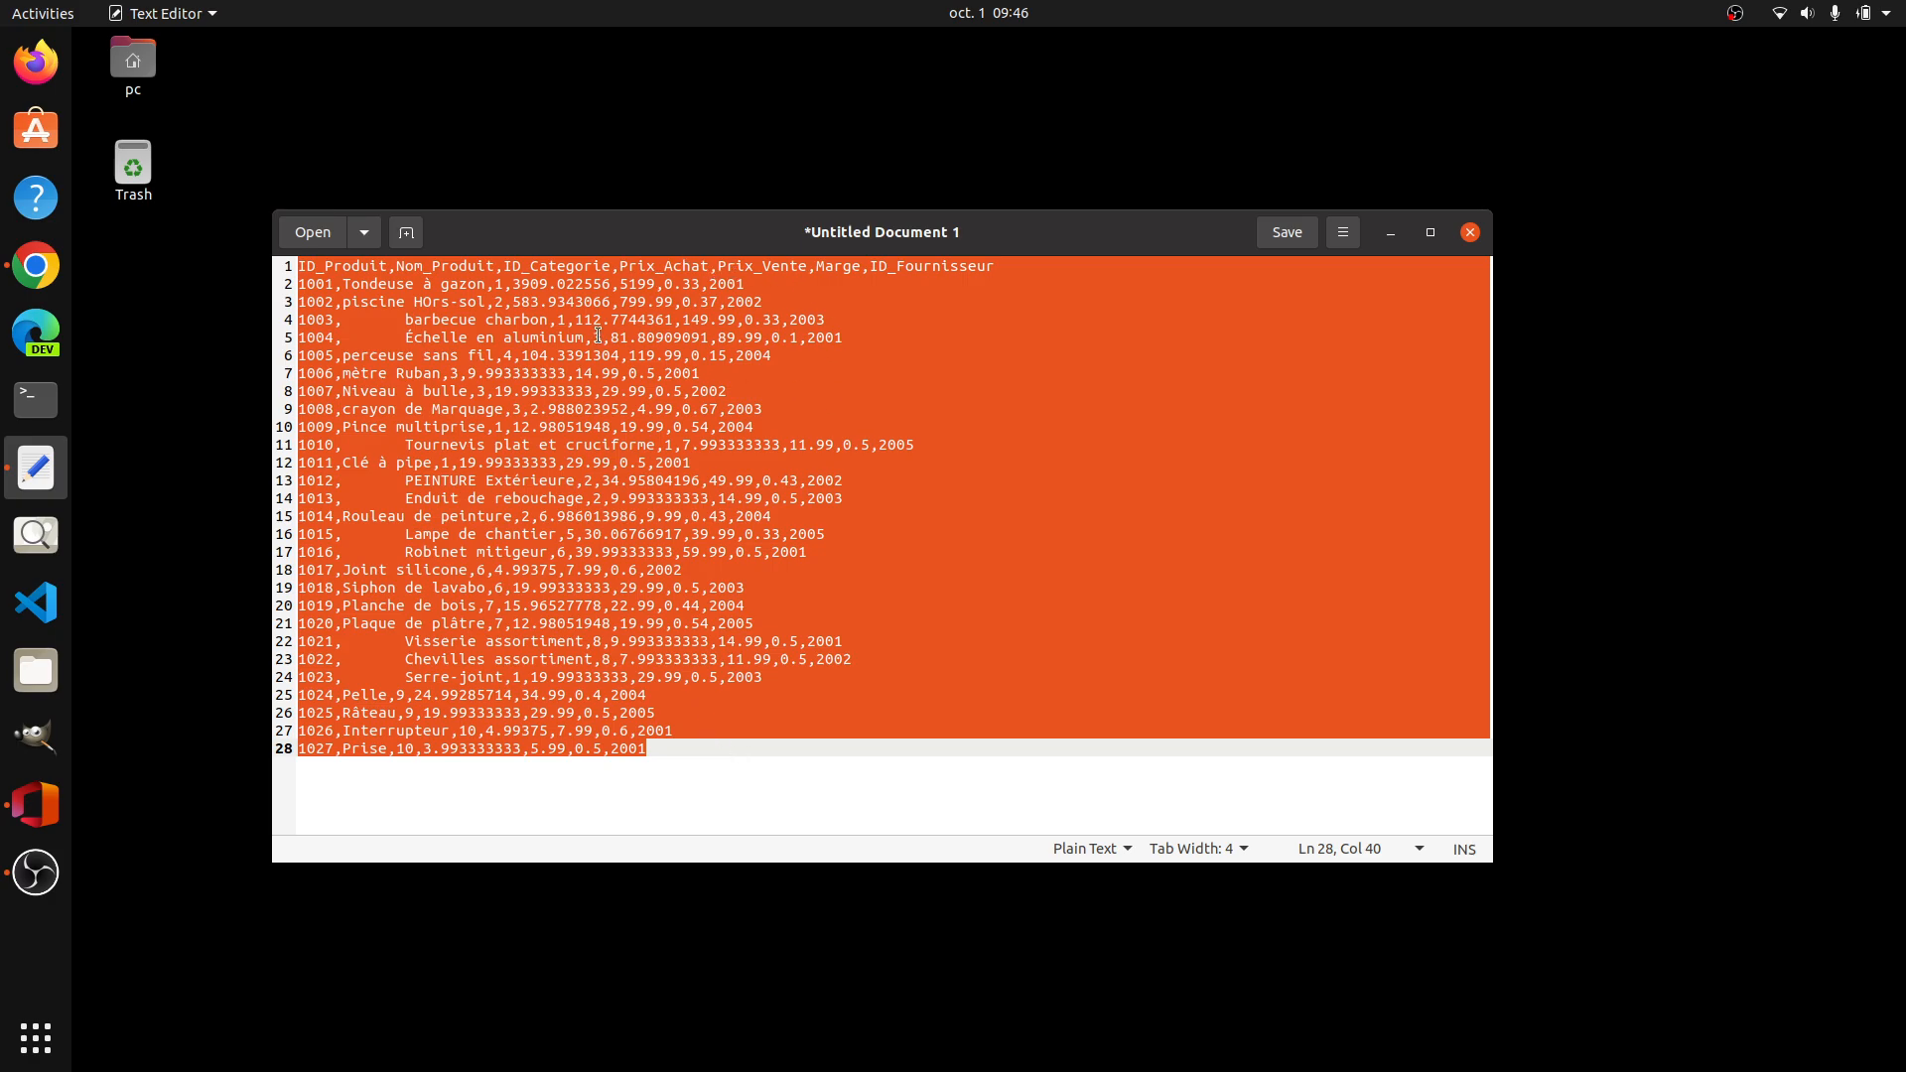
left_click_drag(300, 269, 256, 266)
Step: Switch to Google Chrome and close the open Classeur 7 workbook
right_click(42, 272)
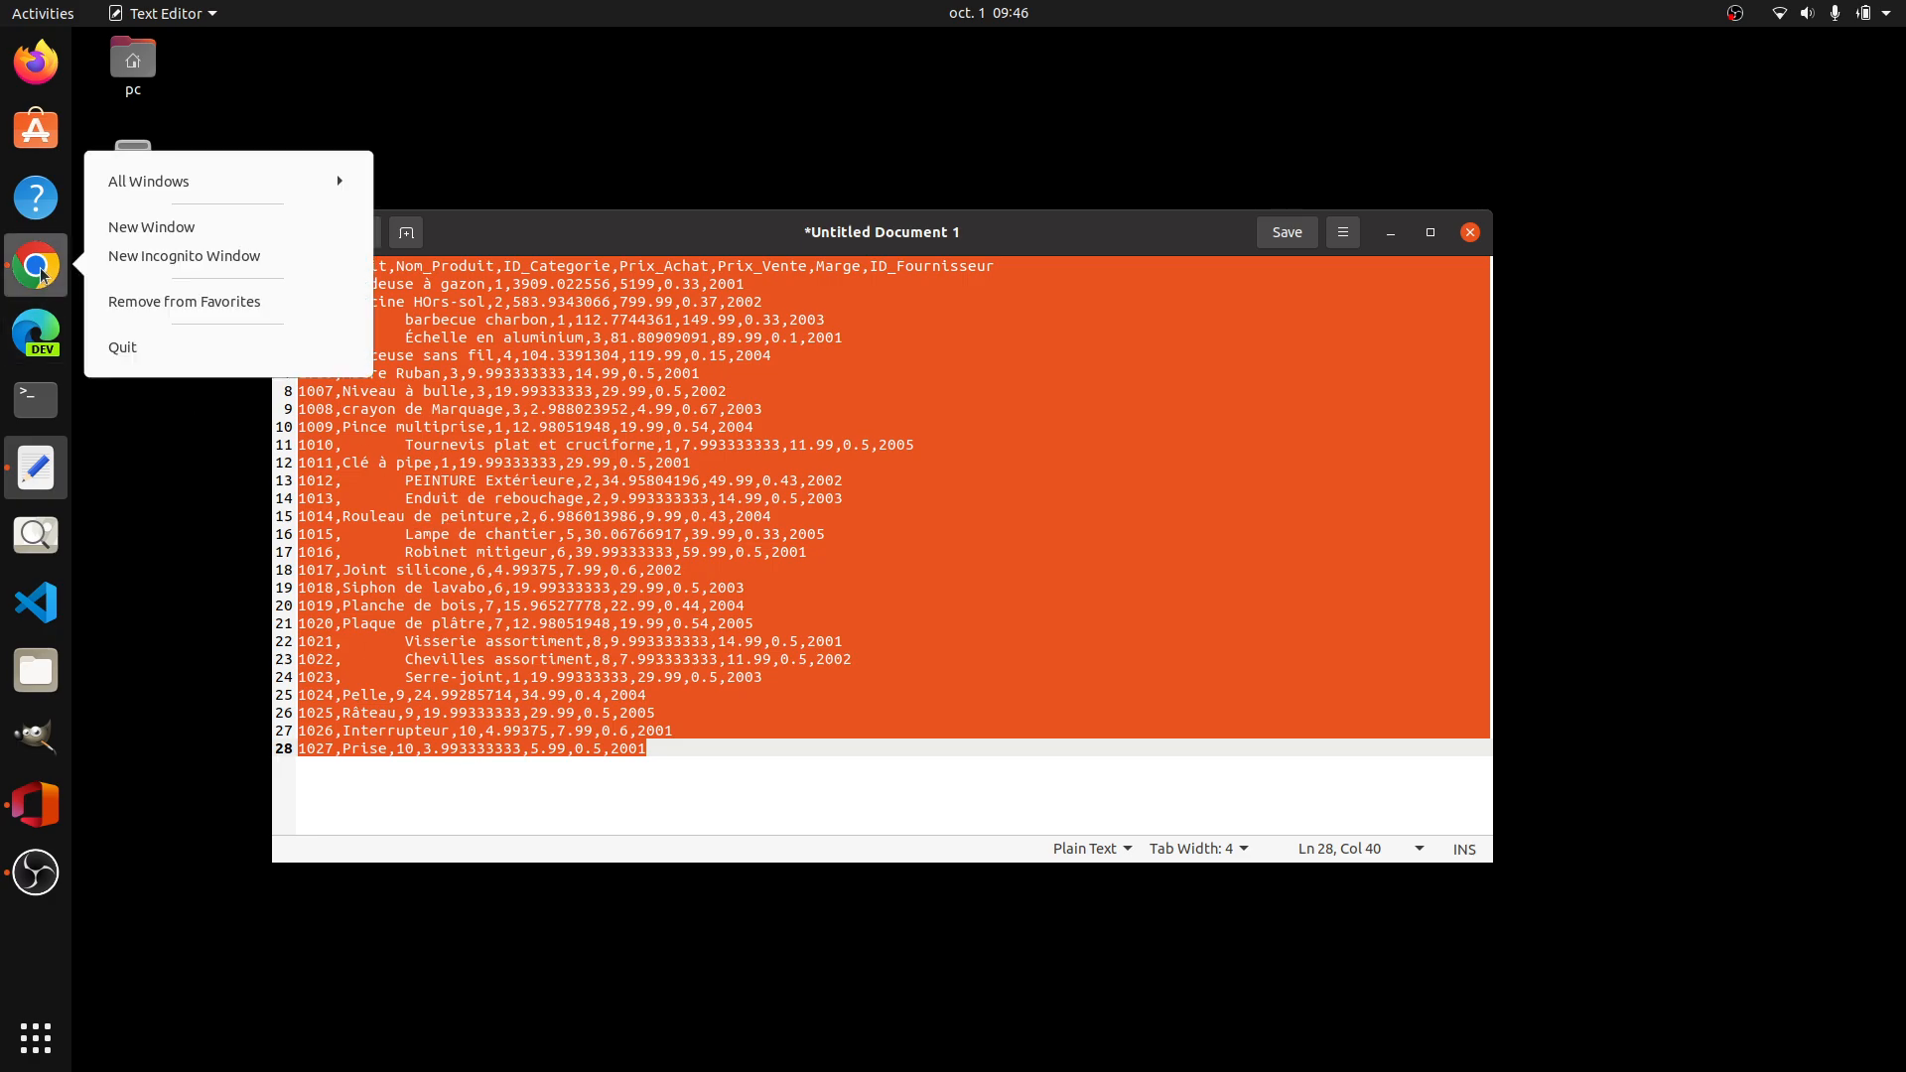
key("Escape")
left_click(42, 268)
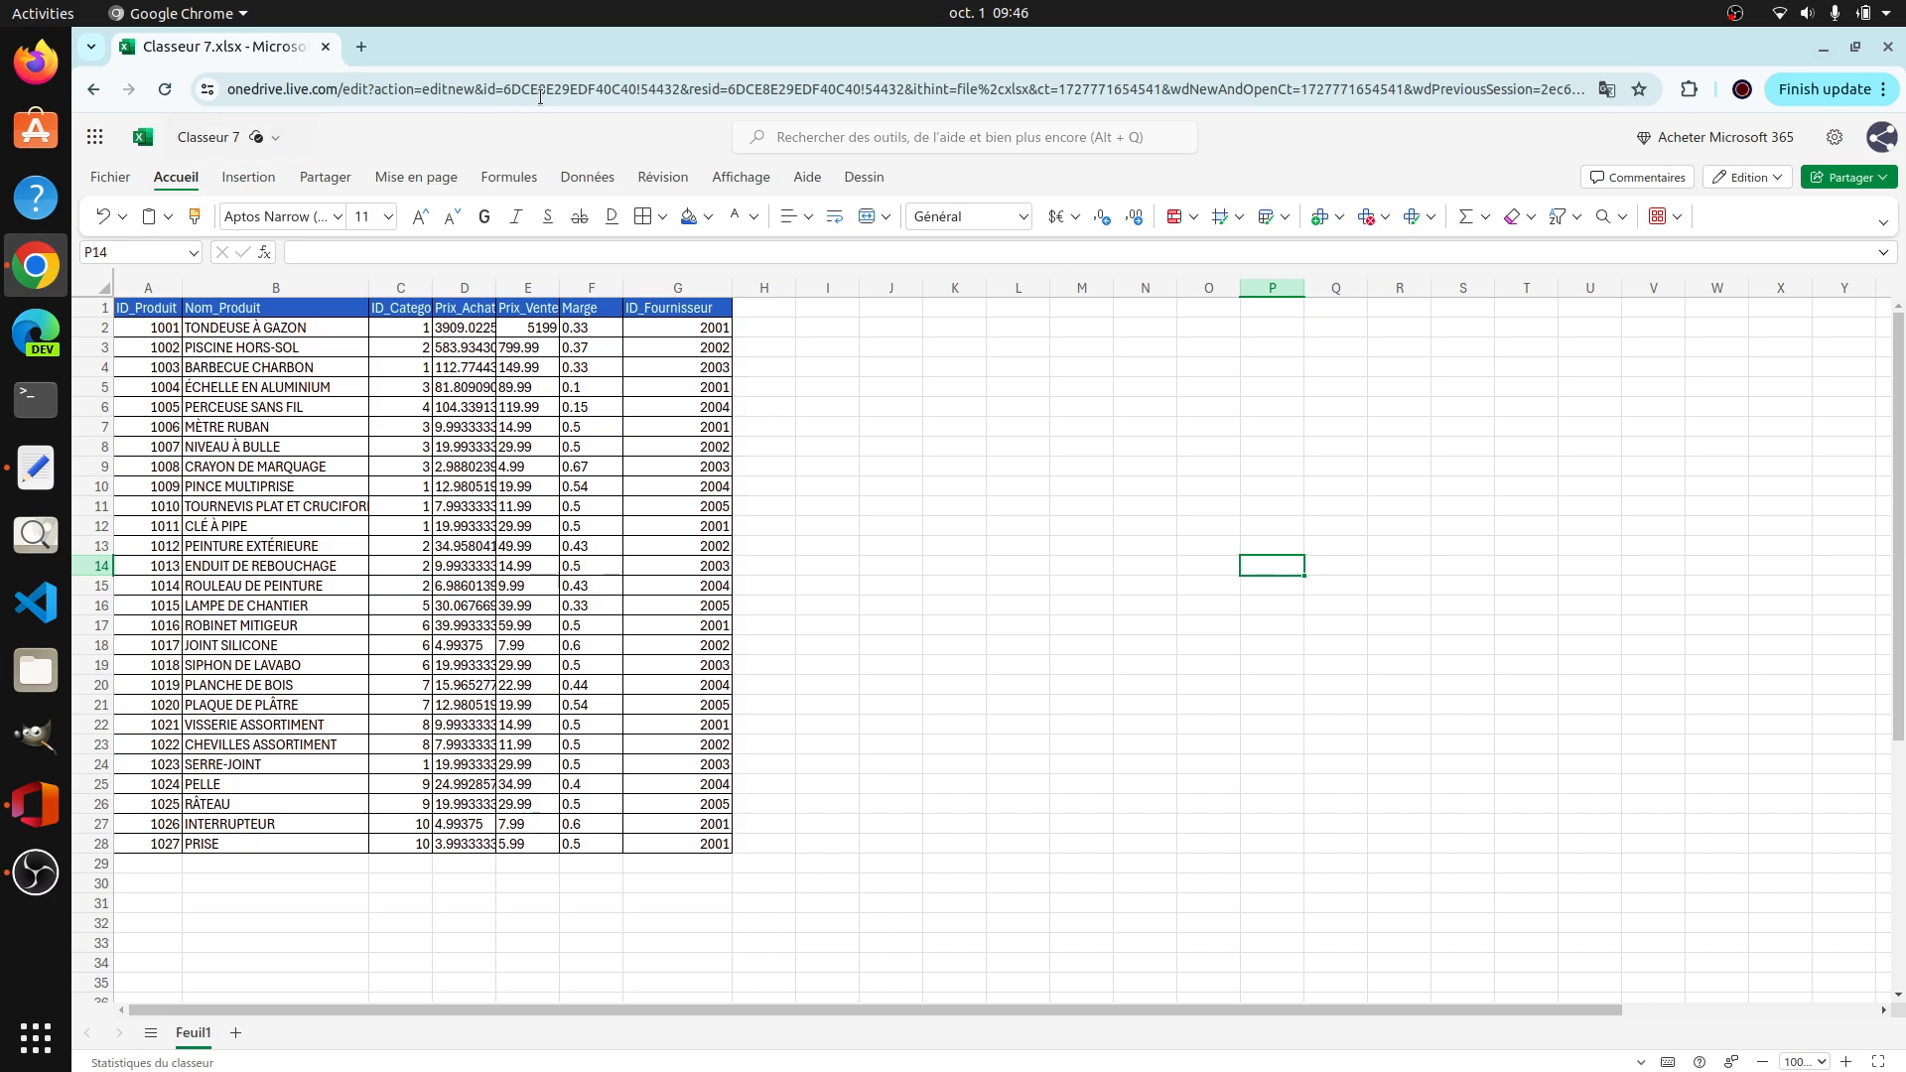
left_click(326, 48)
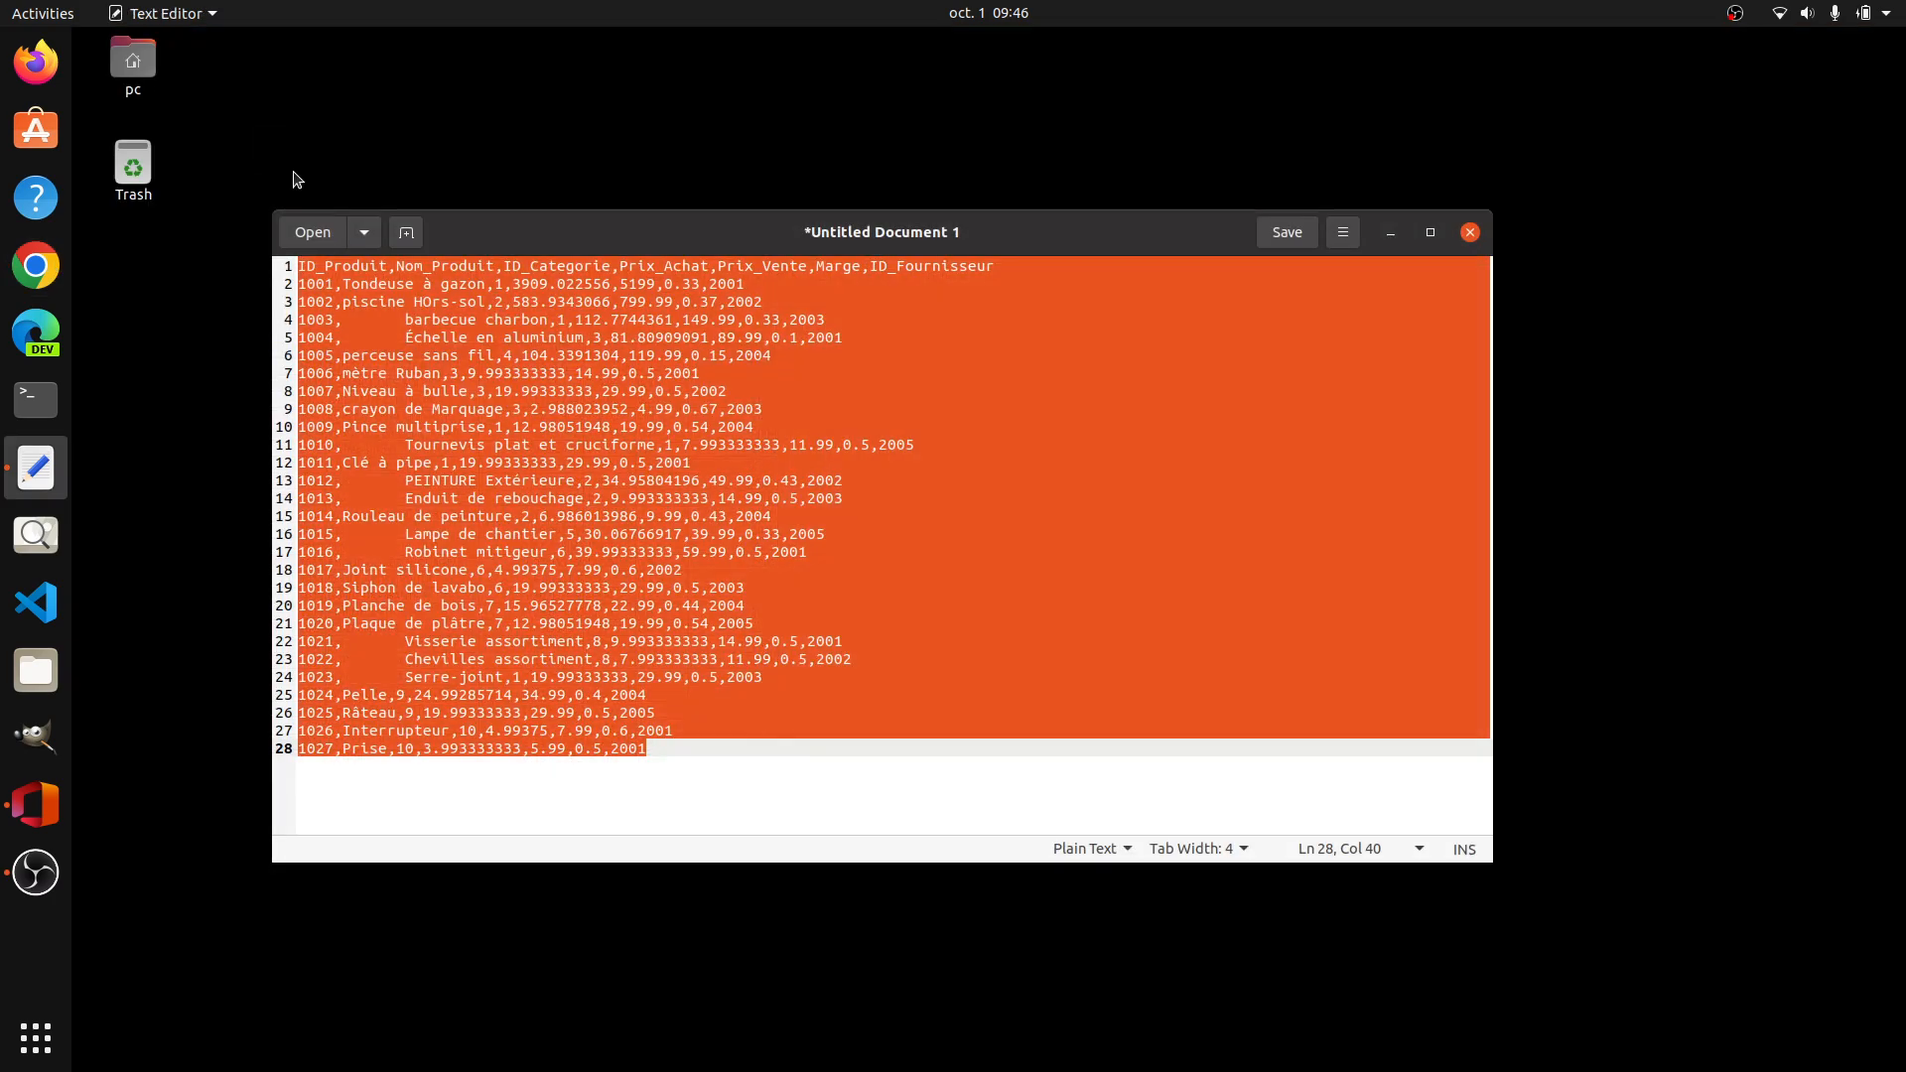
Step: Reopen Google Chrome with the first profile, create a blank Excel workbook through excel.new, and dismiss the browser update notice
left_click(43, 272)
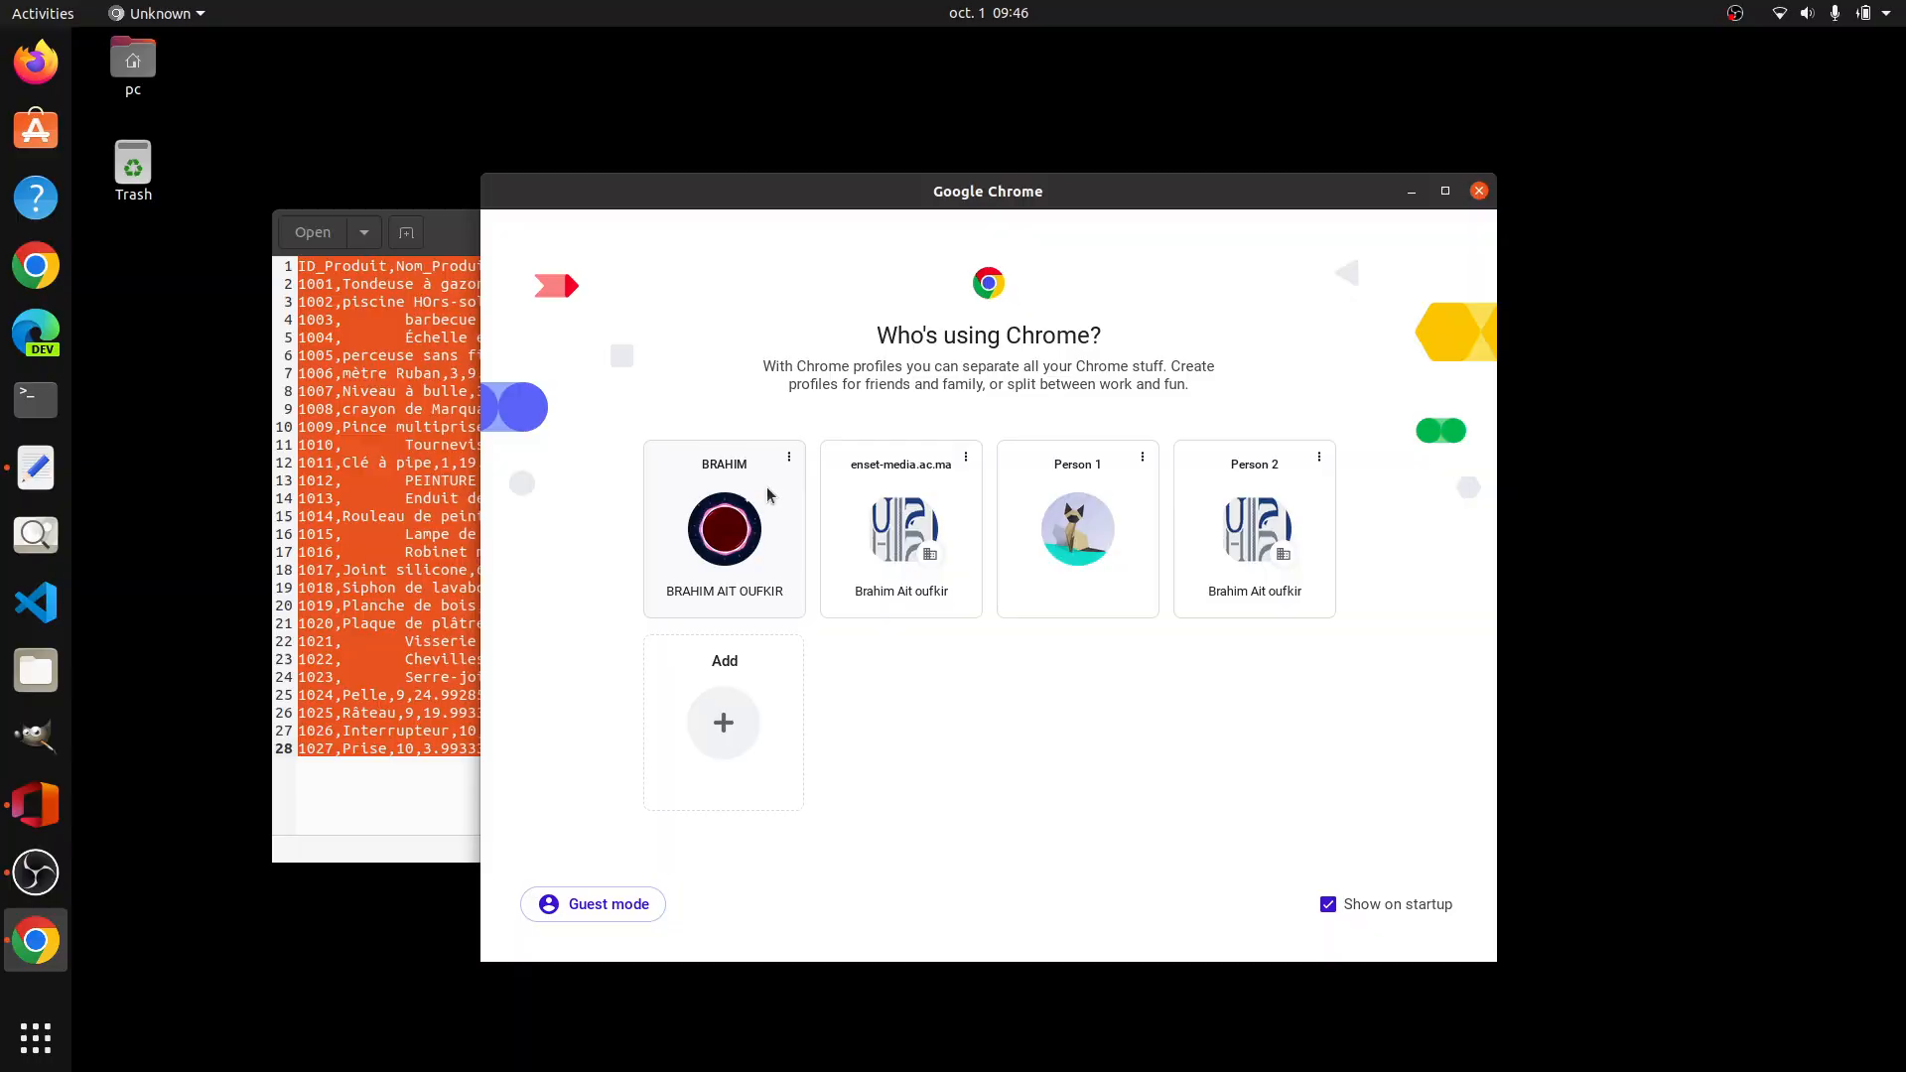
left_click(729, 524)
left_click(217, 81)
type("excel.new")
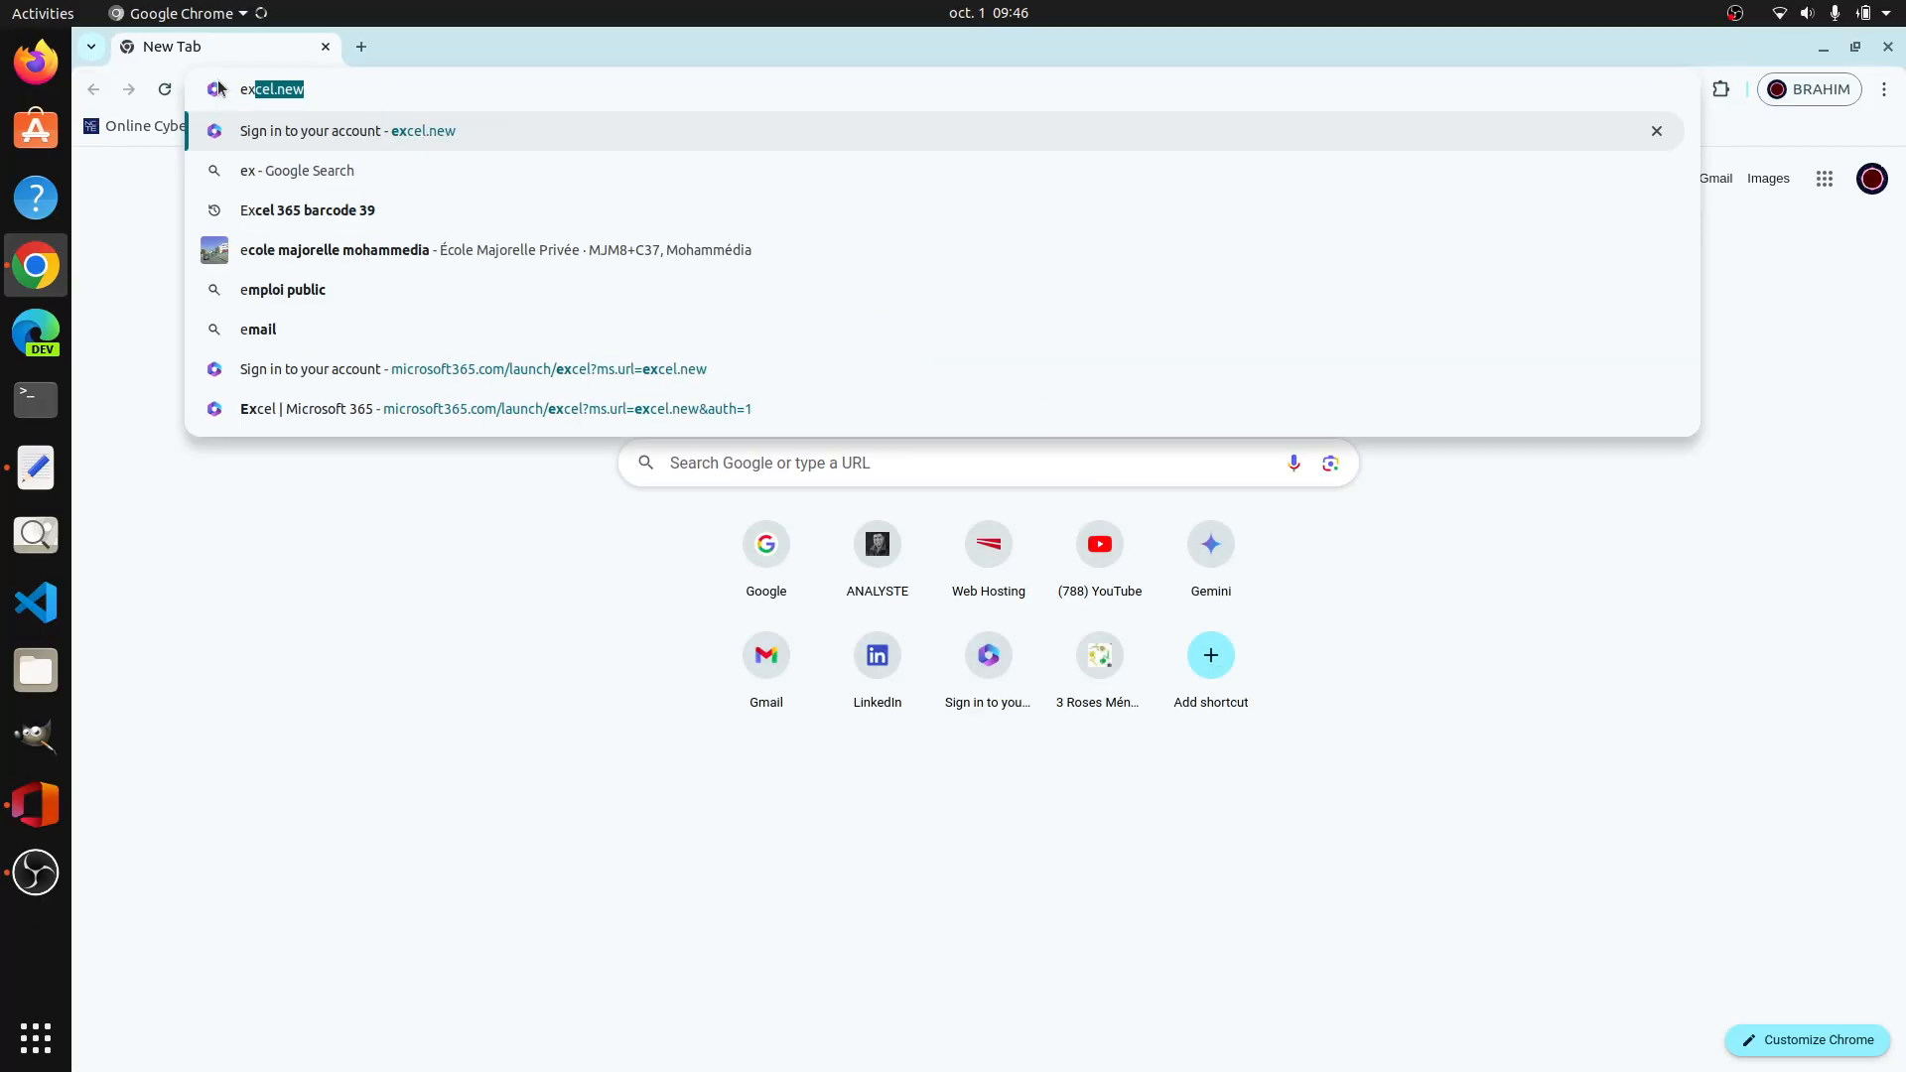
key("Return")
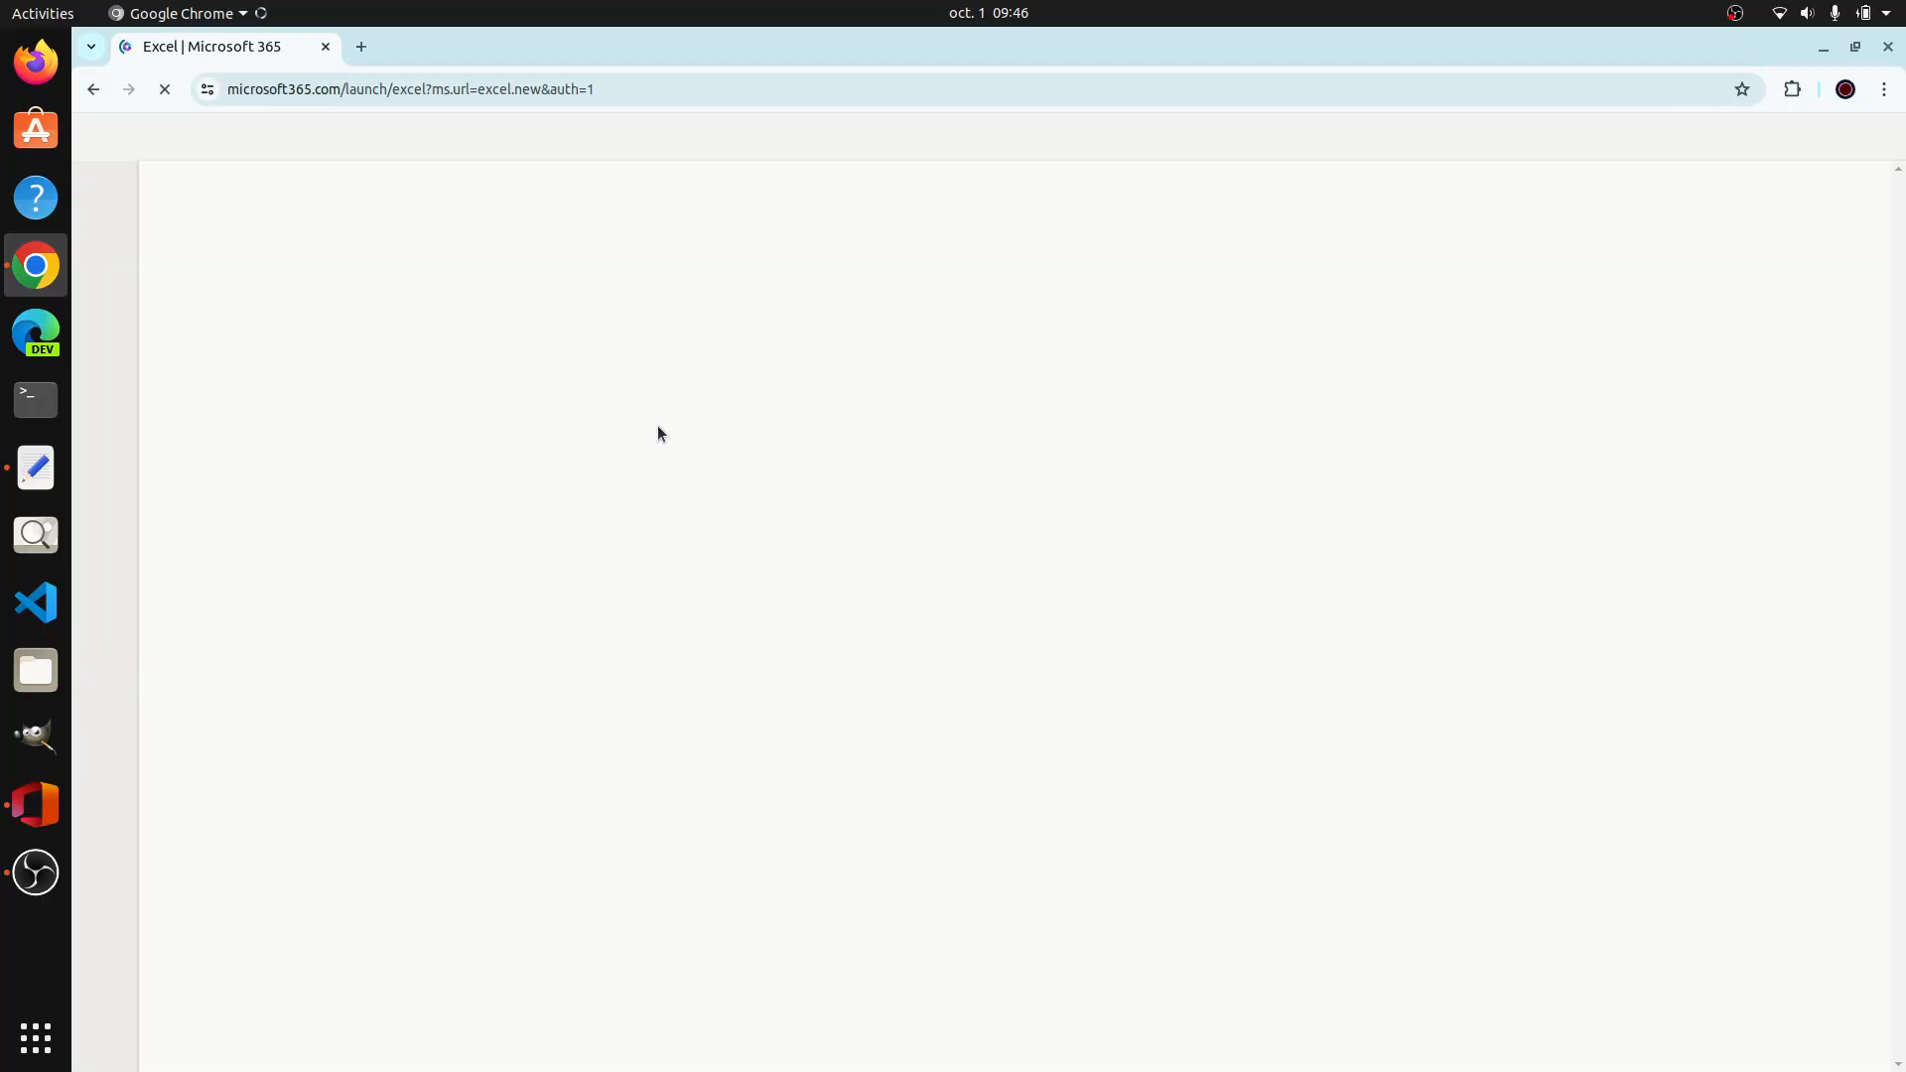
left_click(36, 467)
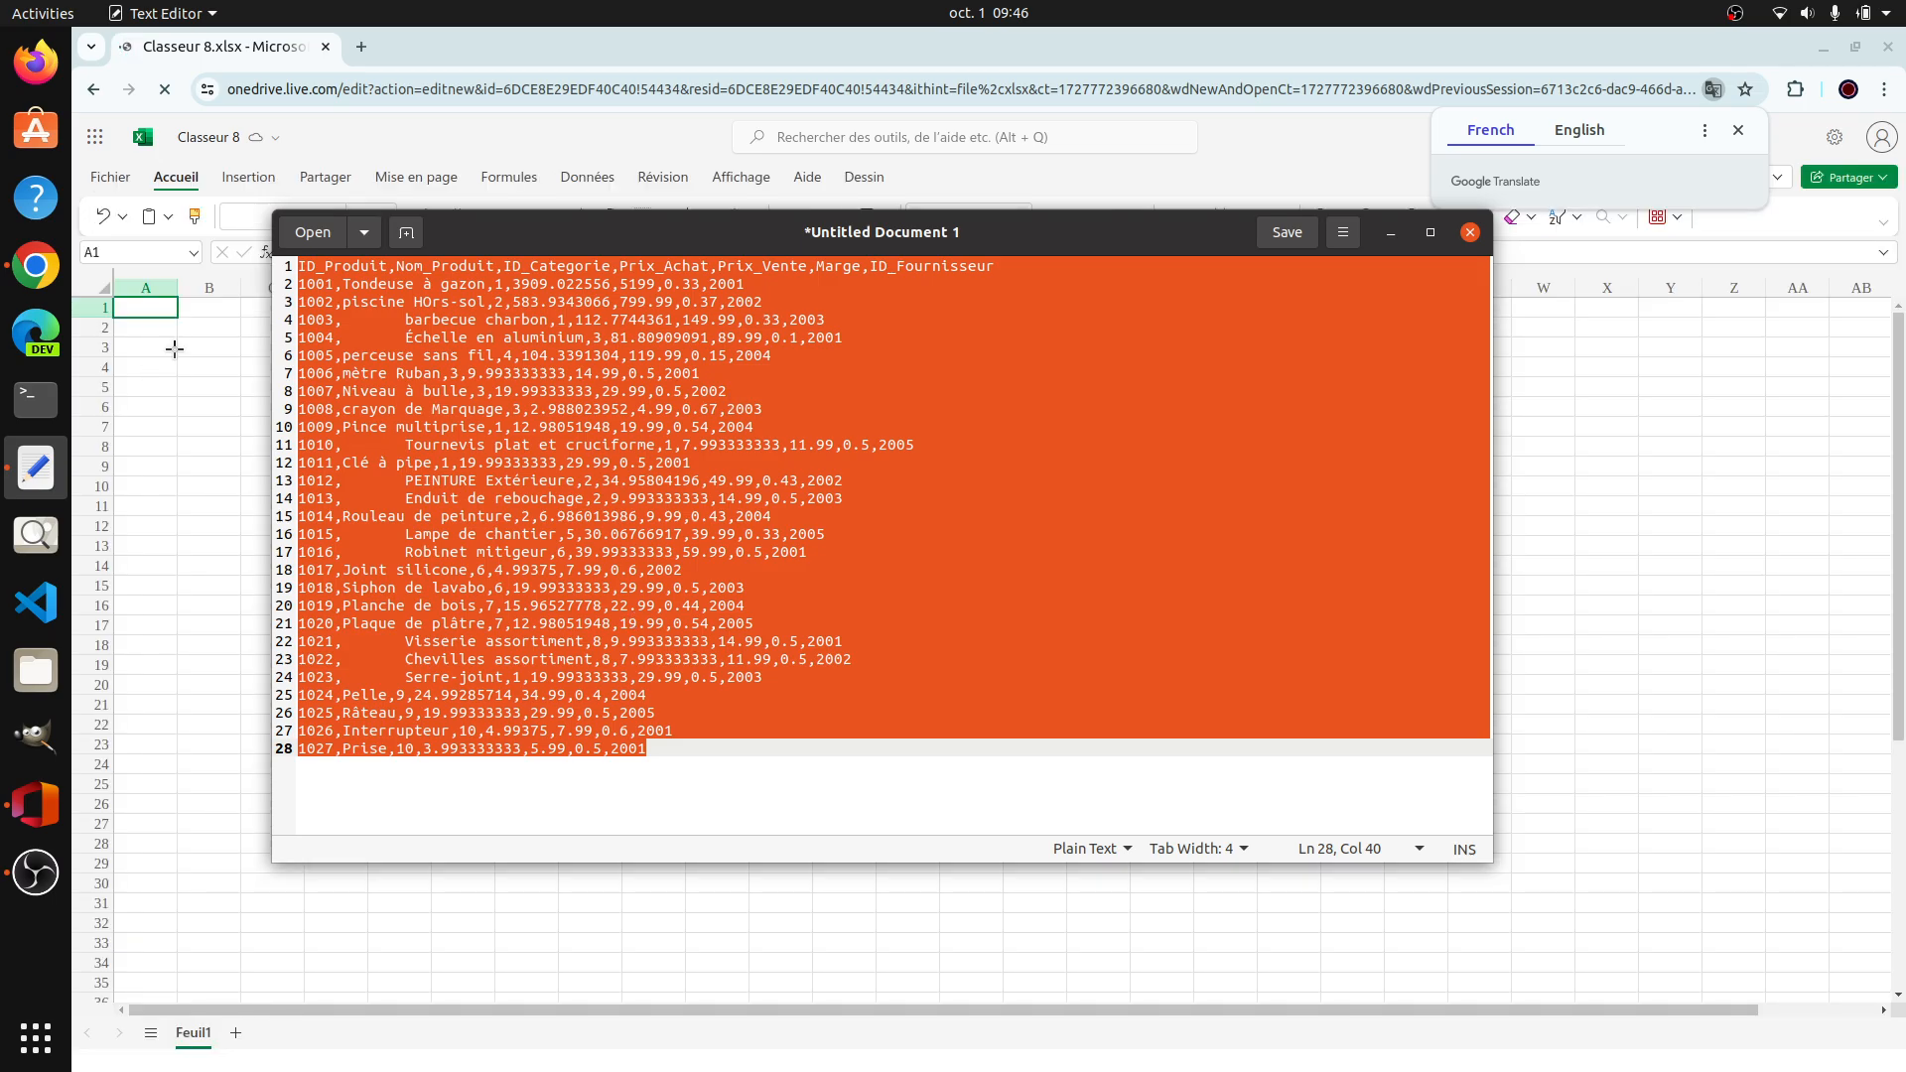
left_click(164, 309)
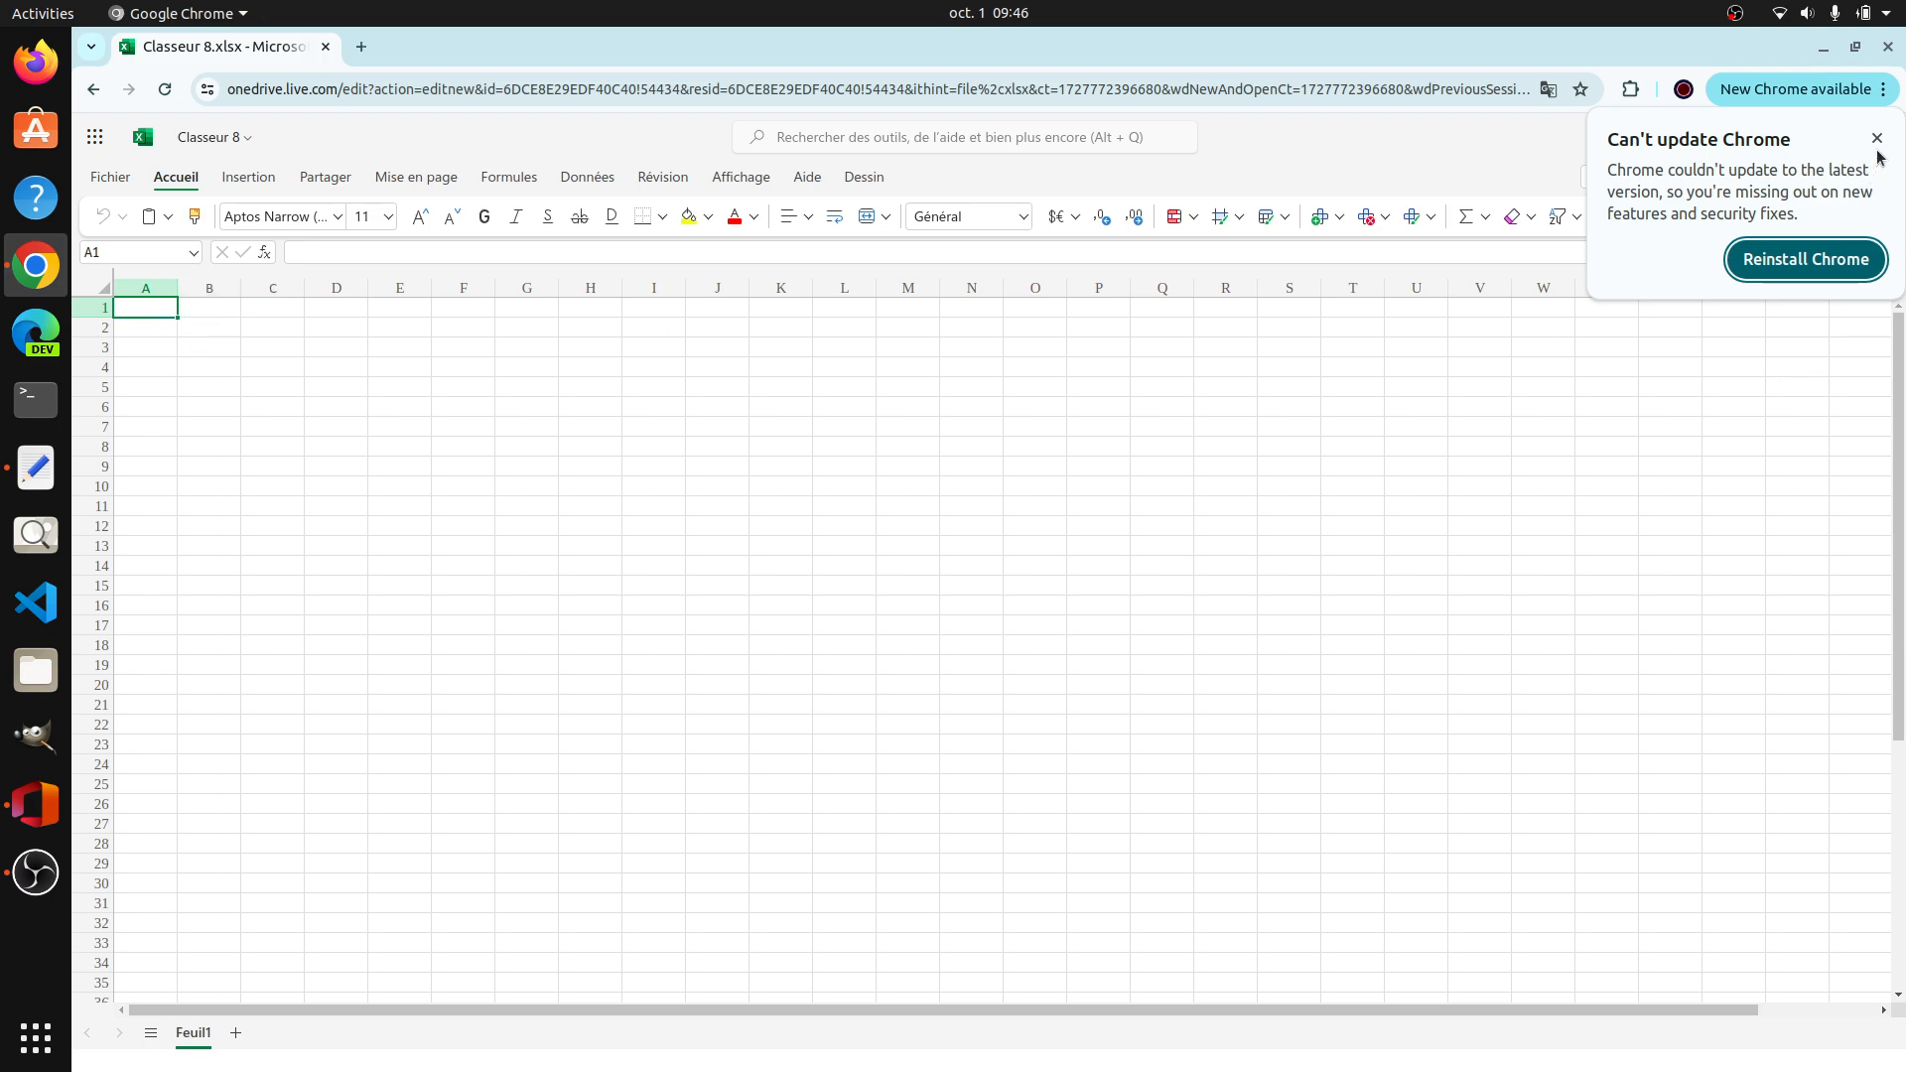
left_click(1877, 139)
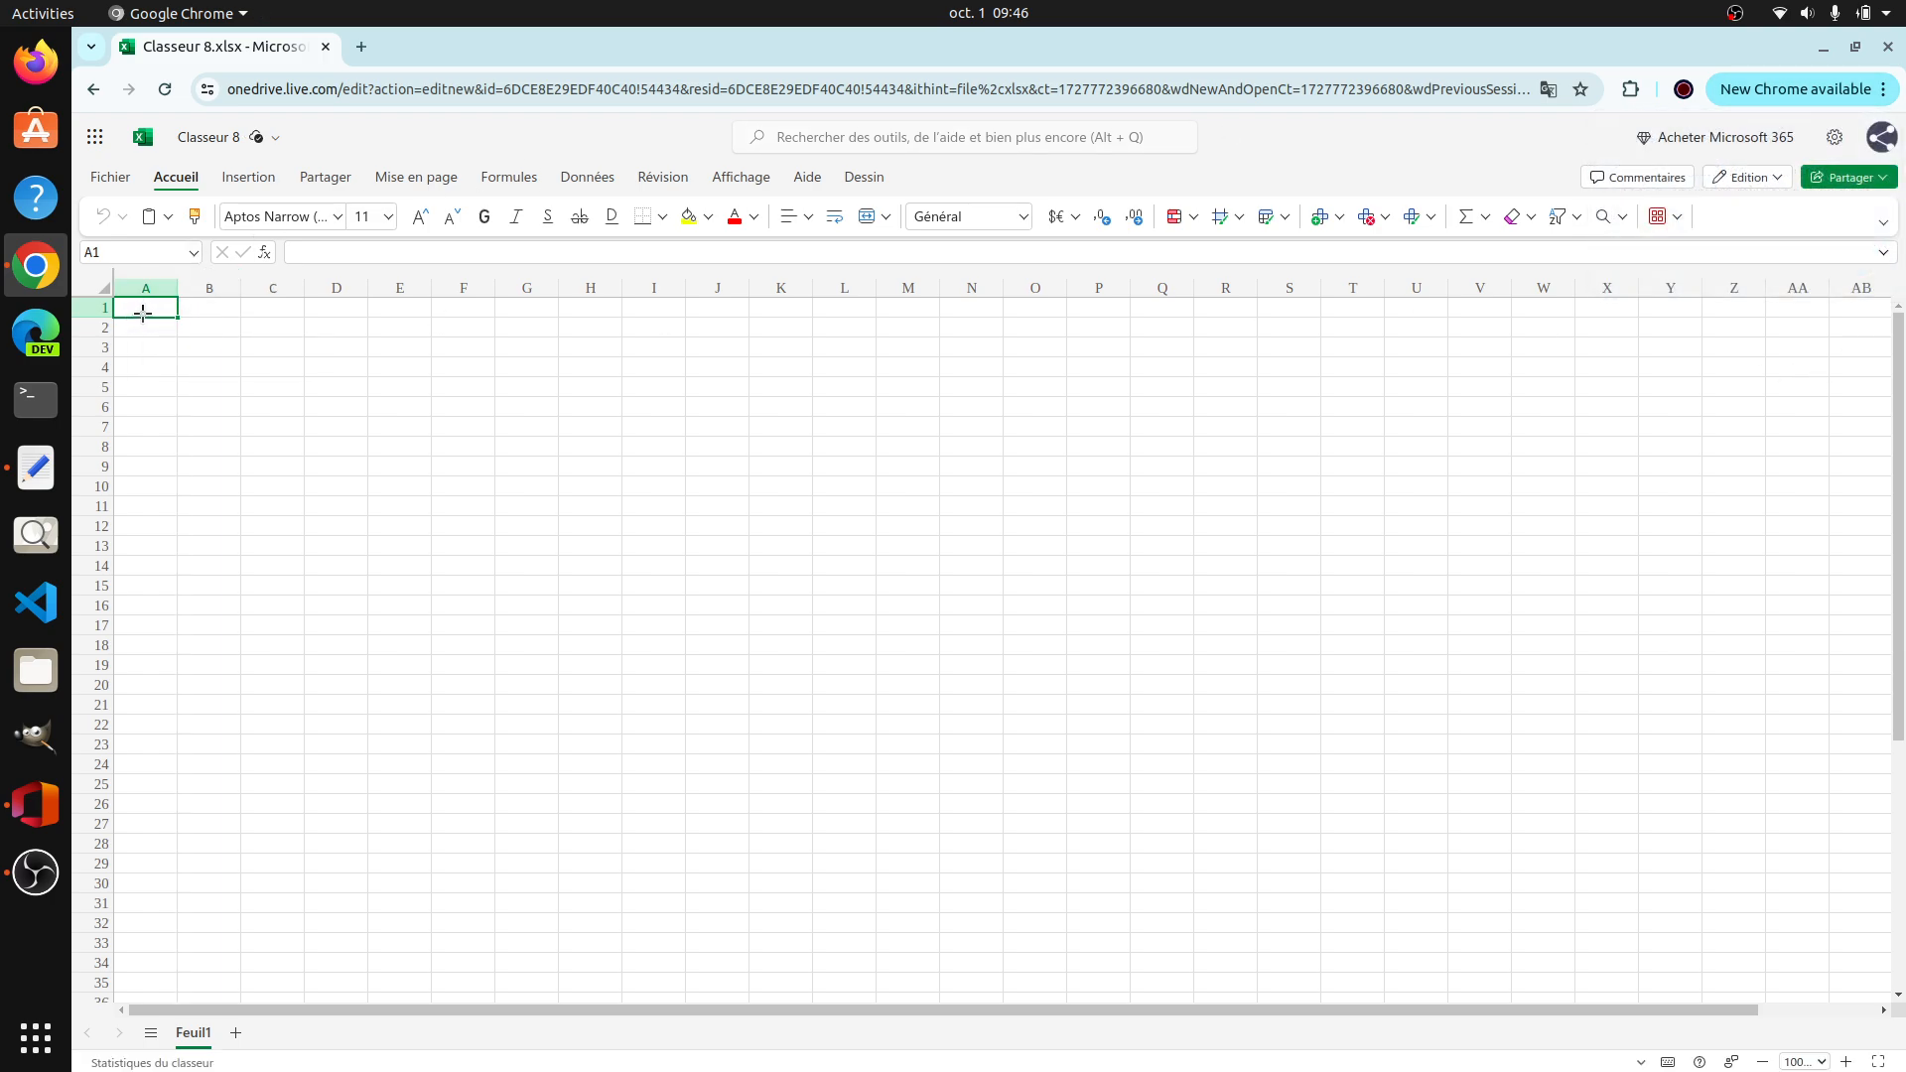
Step: Cut the product text from Text Editor, paste it into the workbook at cell A1, and fit column A to its contents
left_click(36, 466)
key("ctrl+x")
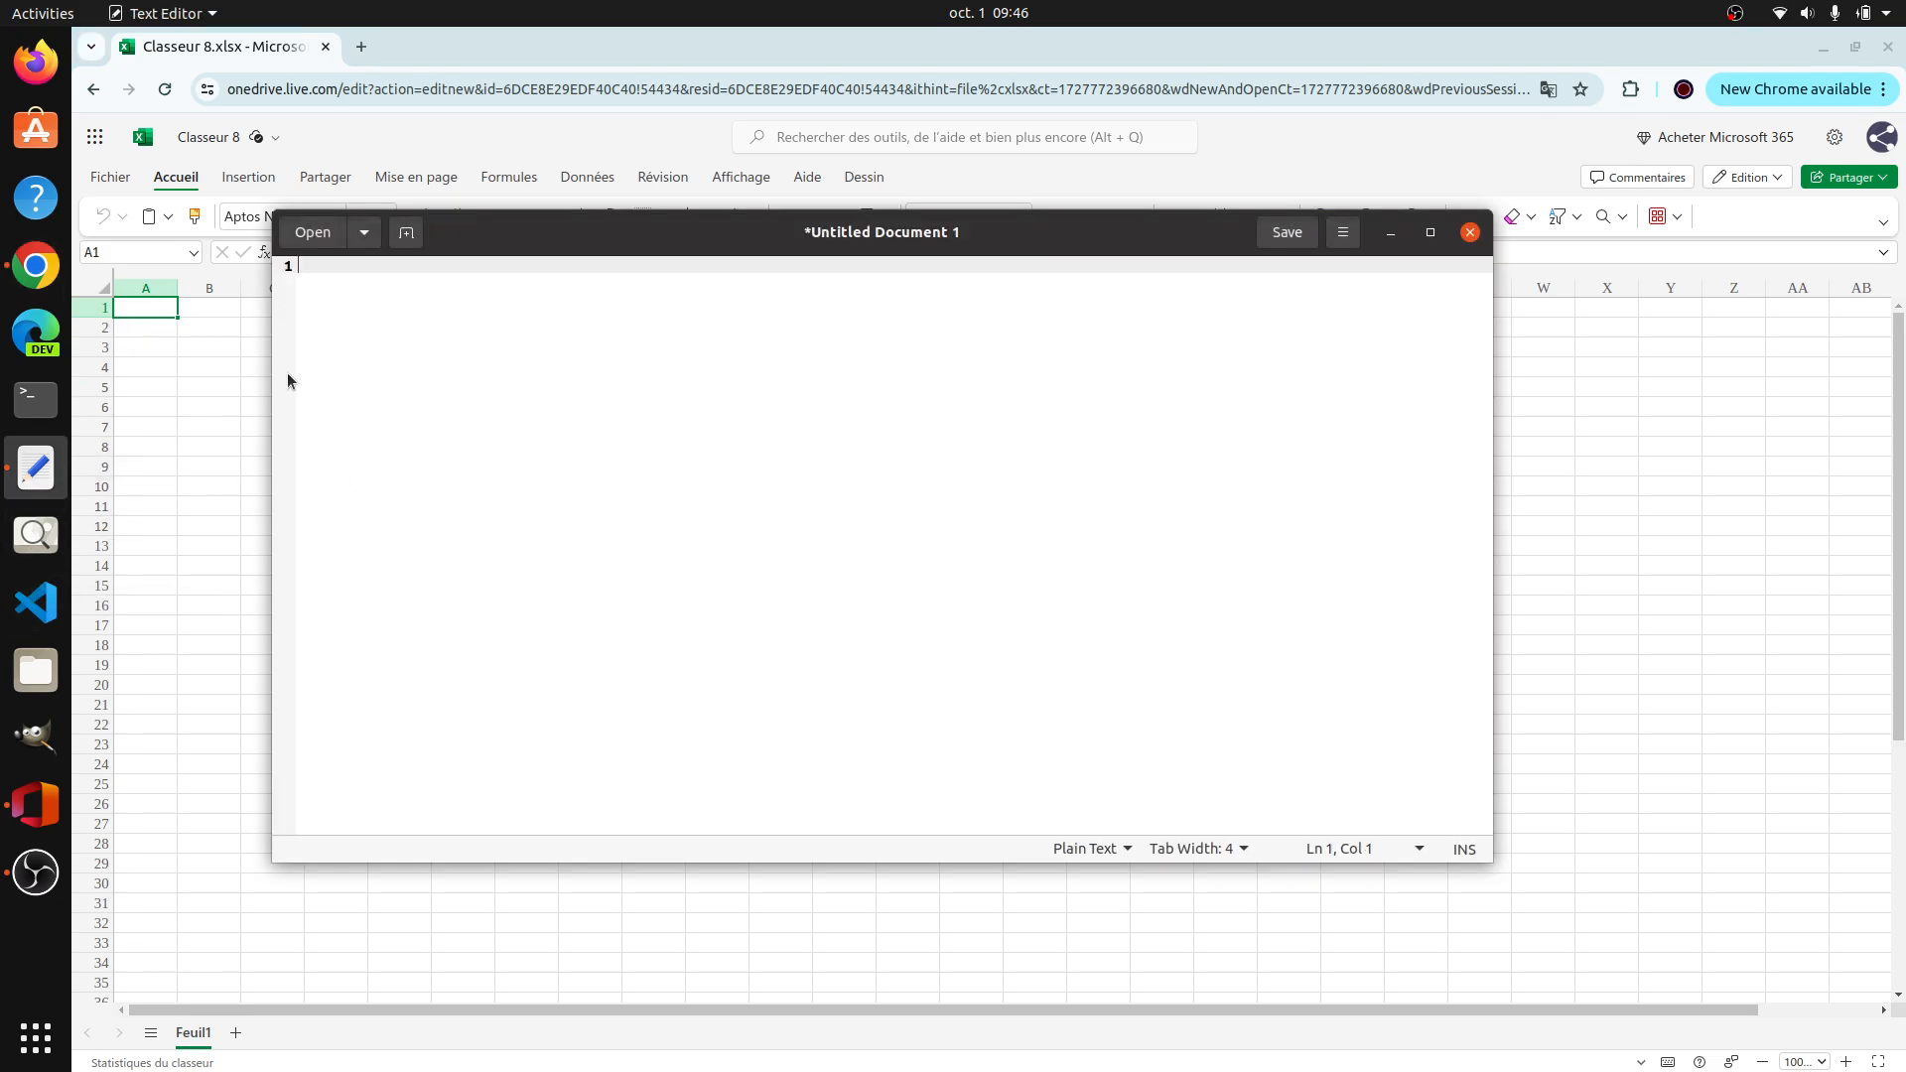
left_click(156, 314)
key("ctrl+v")
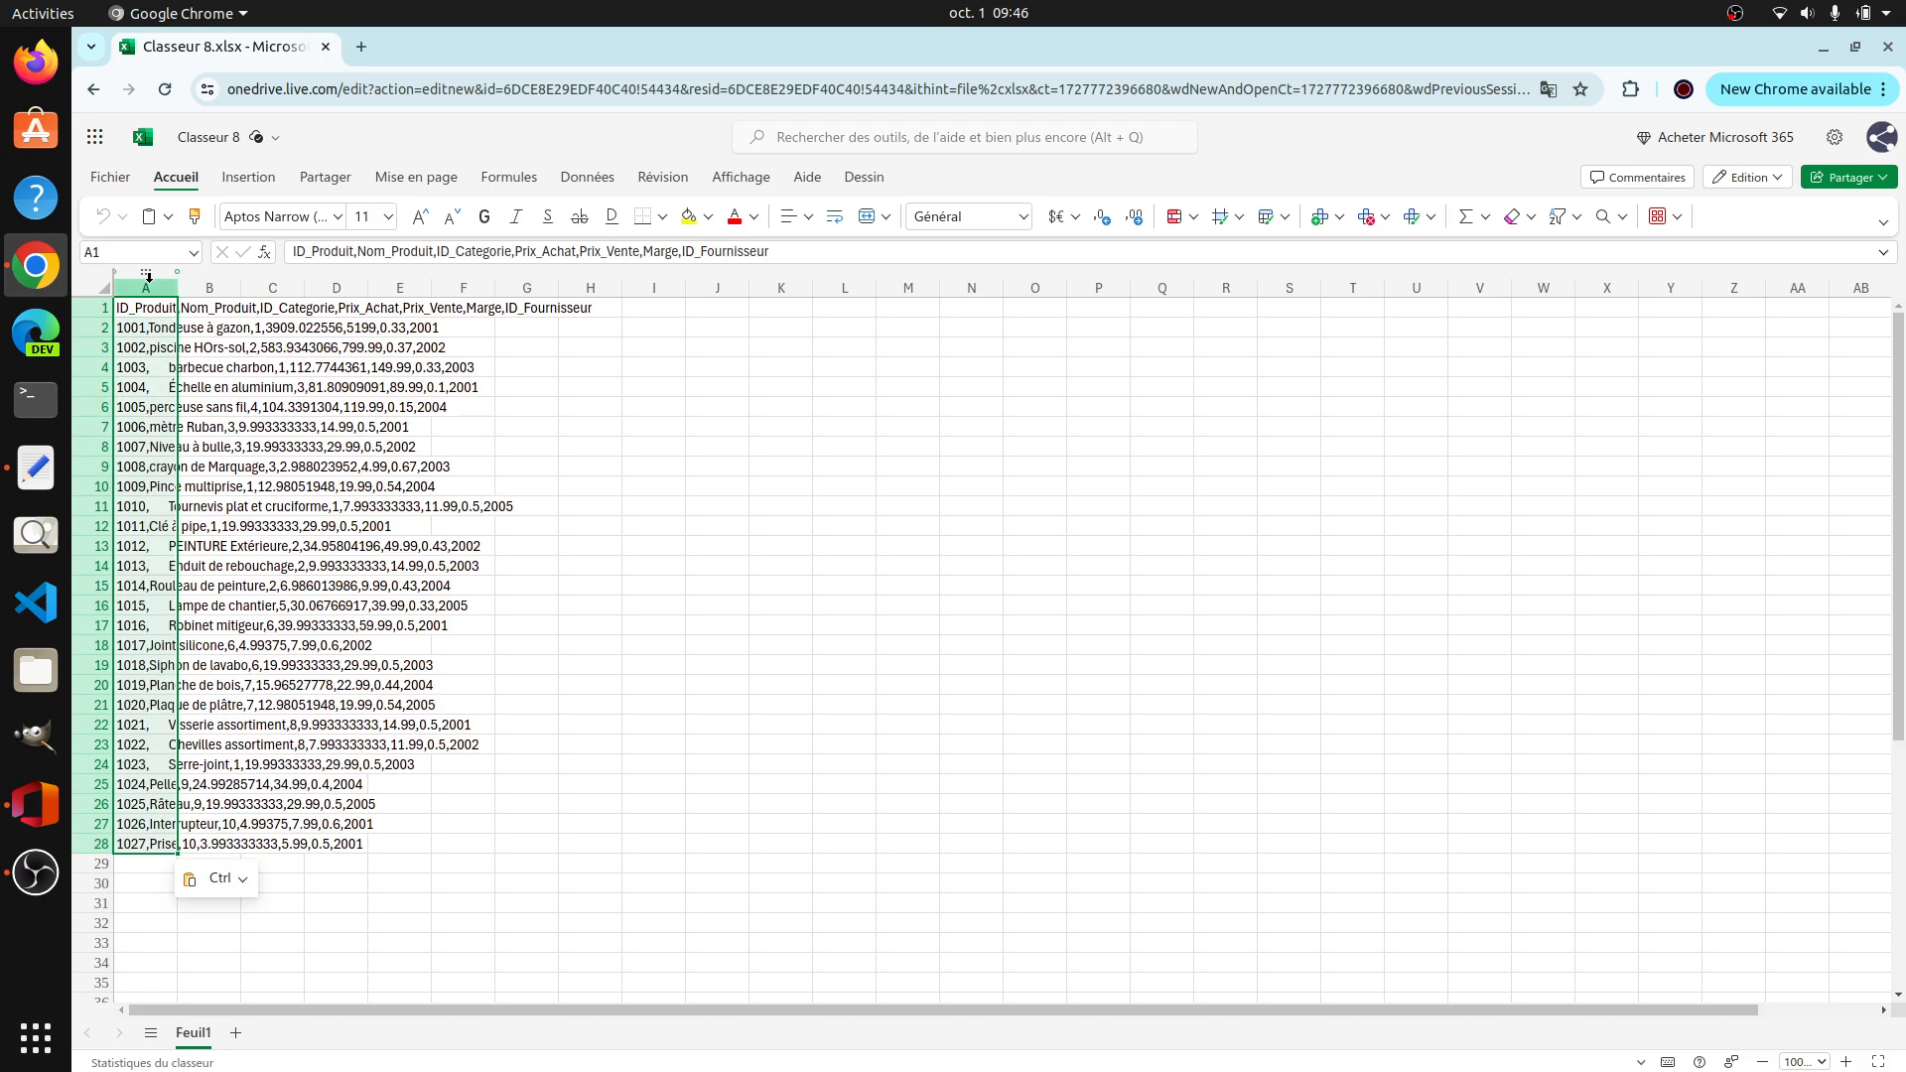
double_click(179, 294)
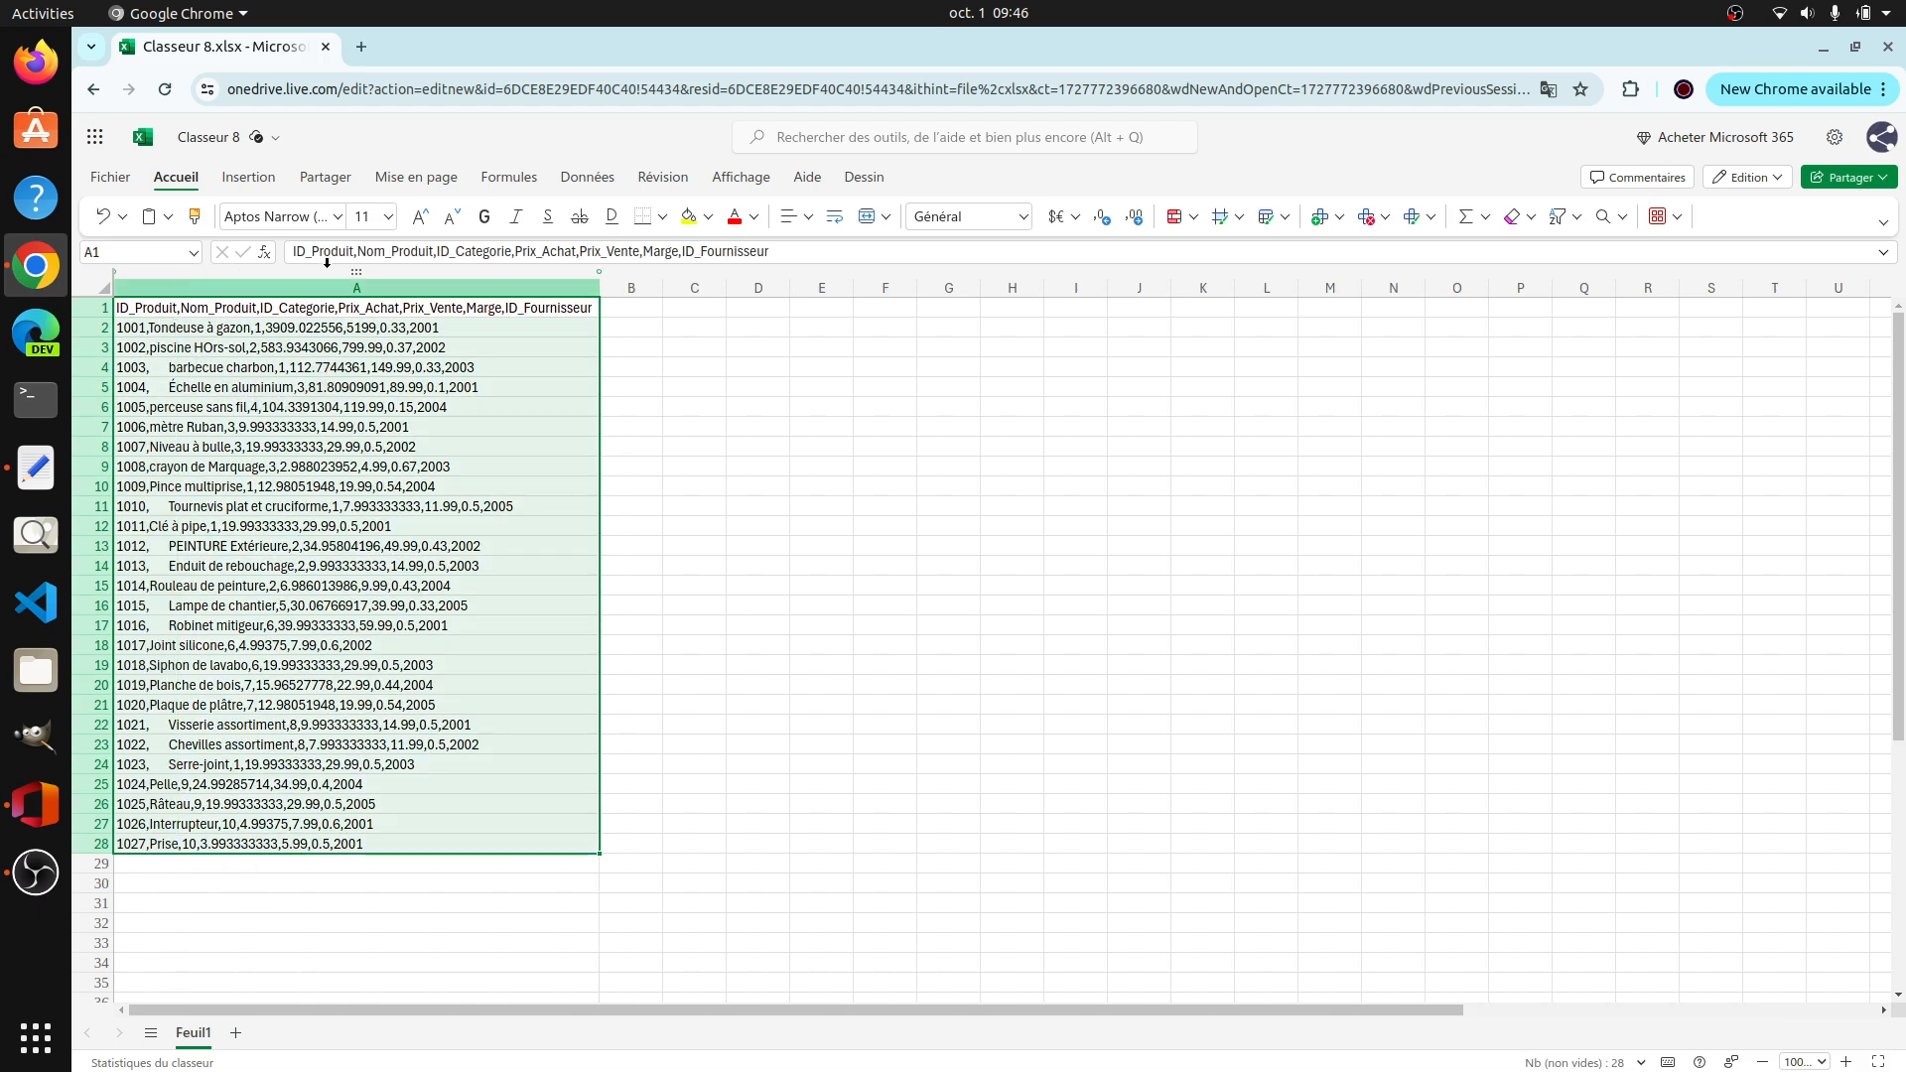
Step: Split the pasted text in column A into separate columns using the comma (Virgule) as the separator
left_click(592, 178)
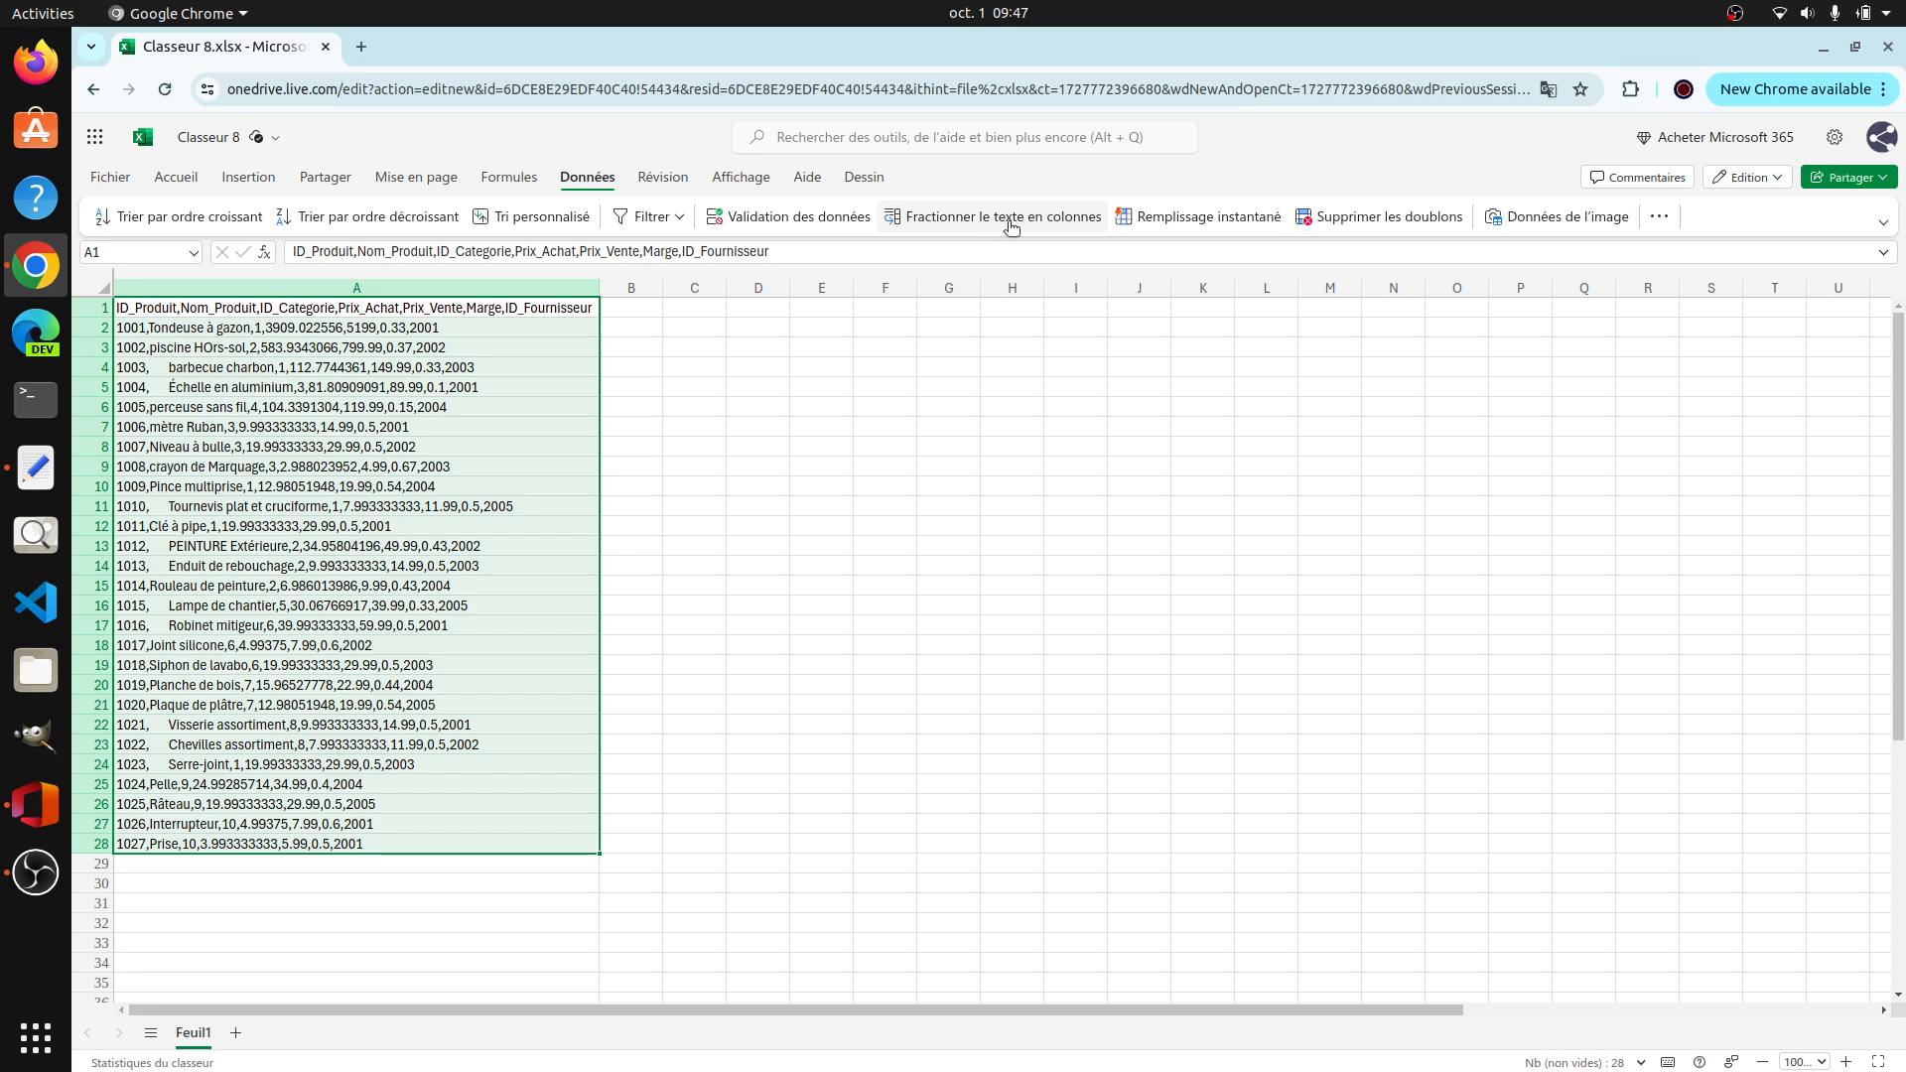
left_click(1009, 223)
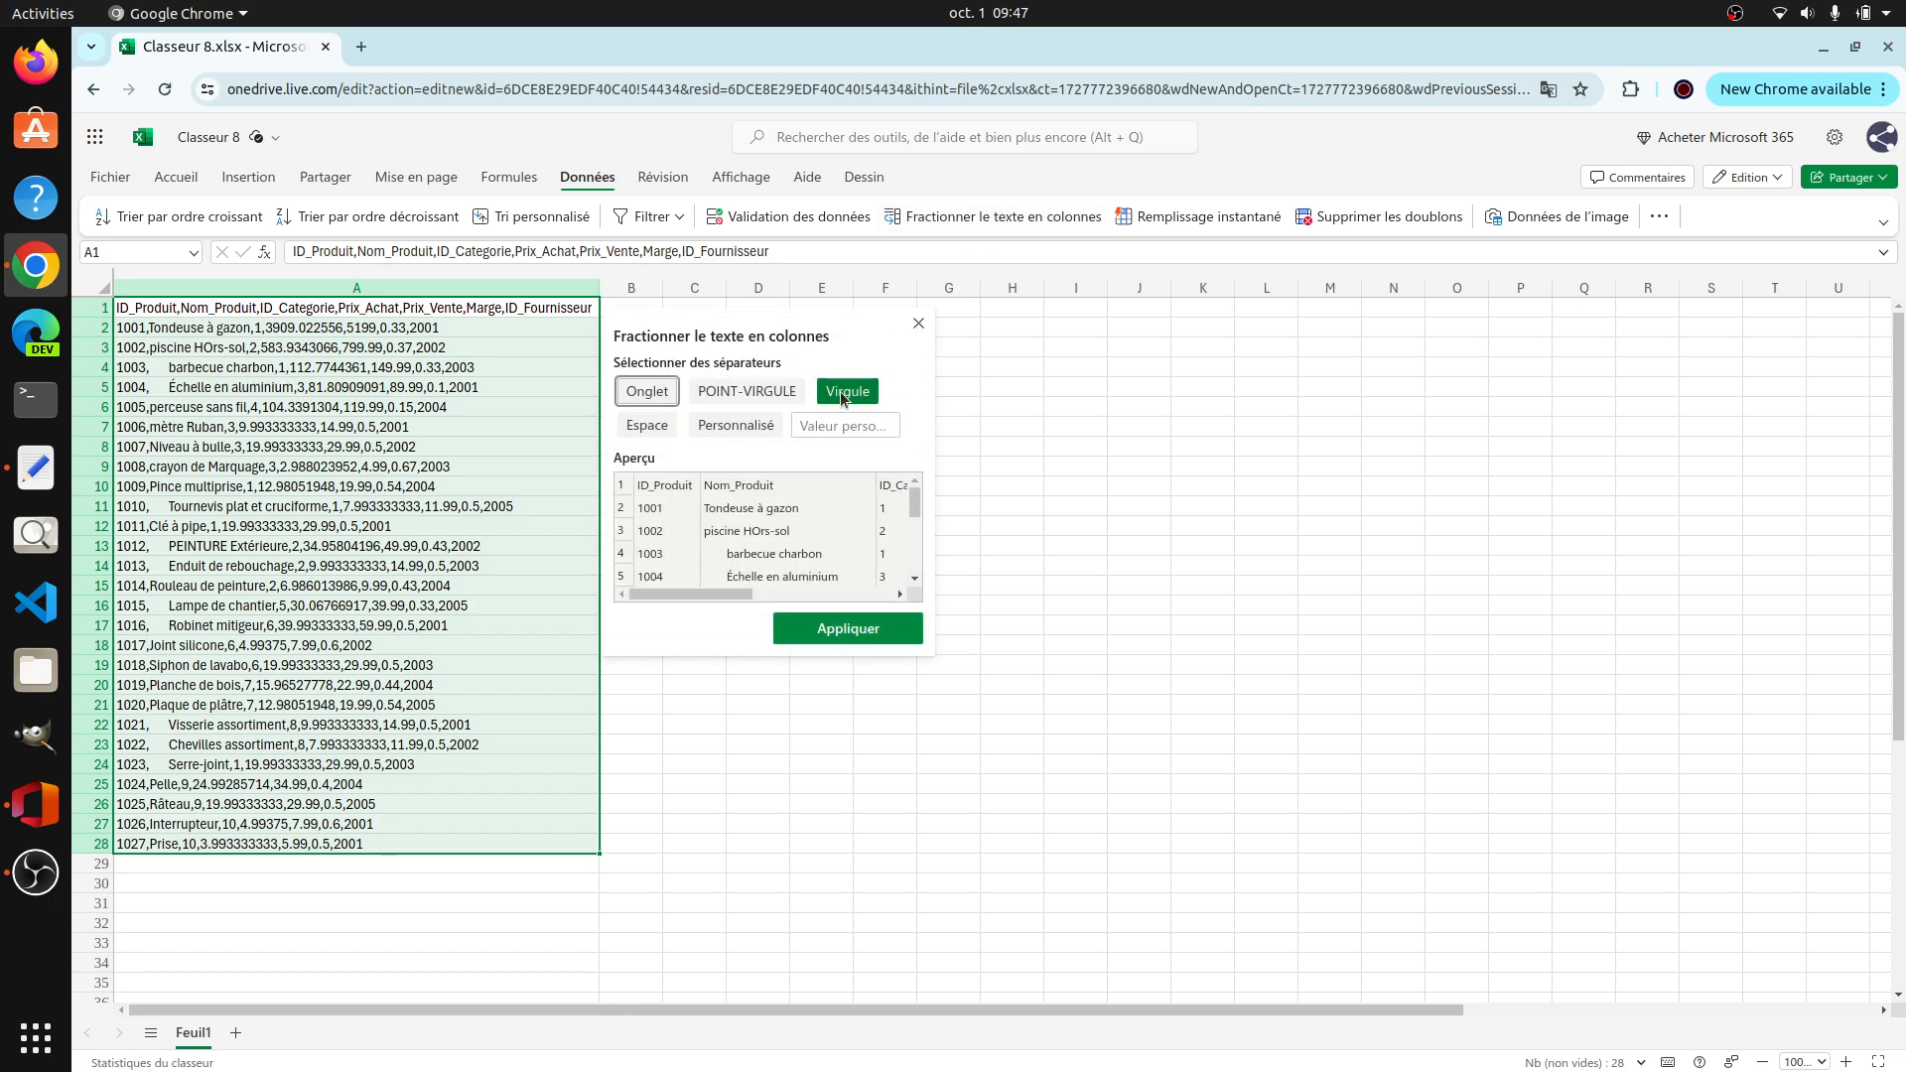
left_click(849, 394)
left_click(849, 393)
left_click(836, 629)
left_click(374, 374)
Step: Apply borders to all cells of the product table, A1:G28
left_click_drag(272, 310, 958, 846)
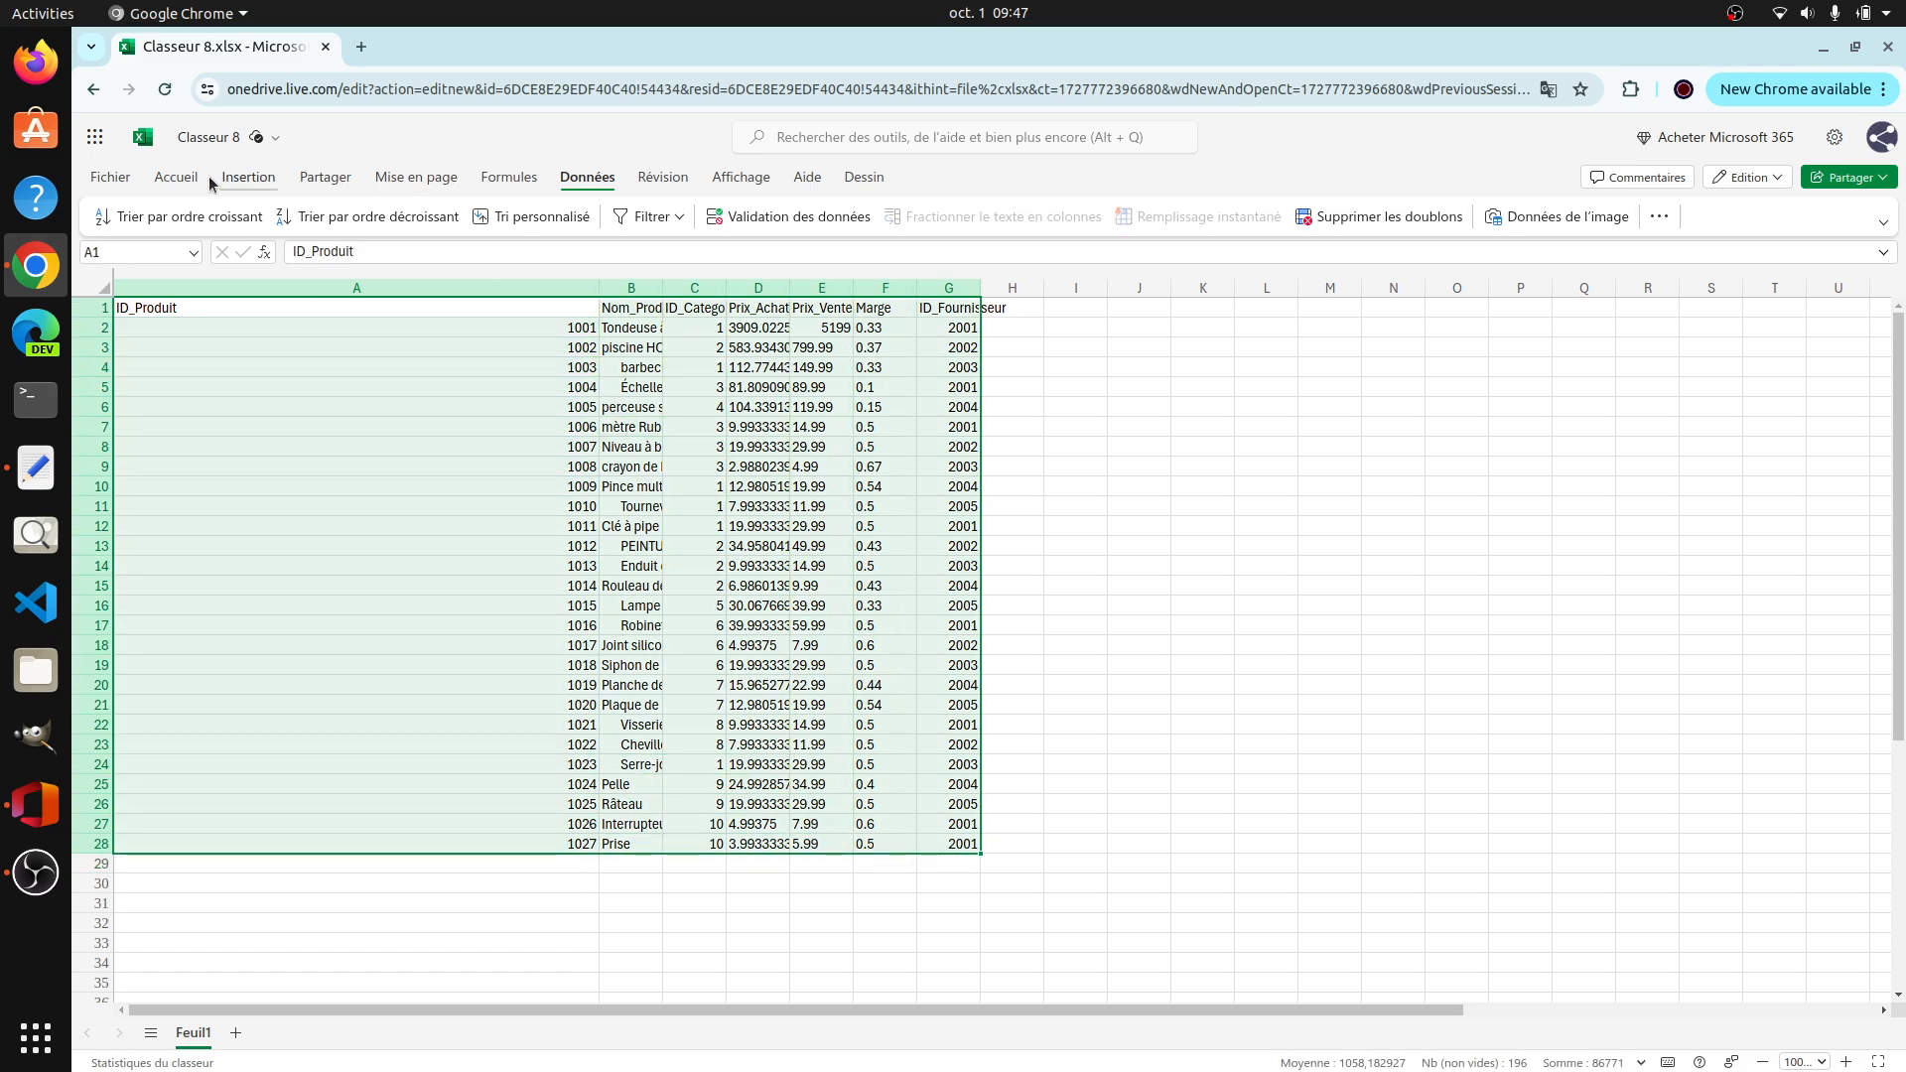
left_click(176, 179)
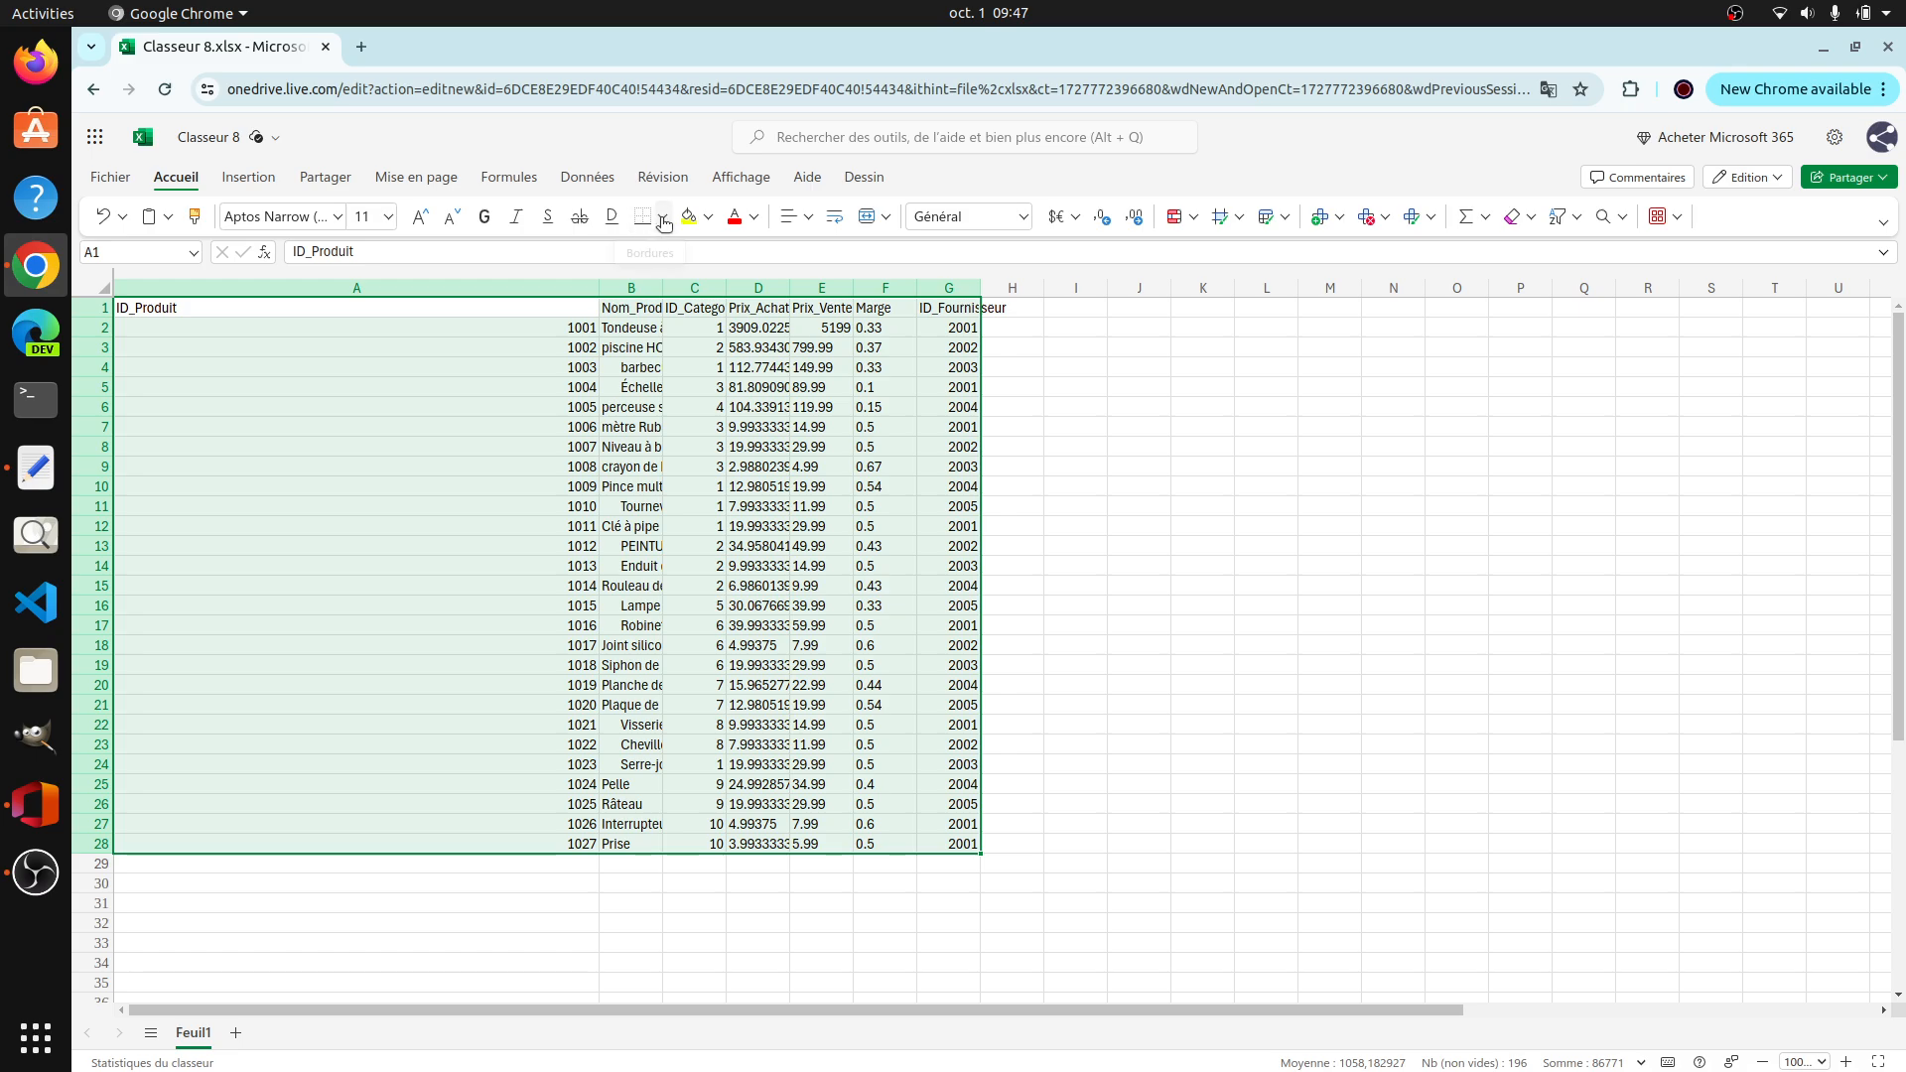
left_click(664, 224)
left_click(658, 308)
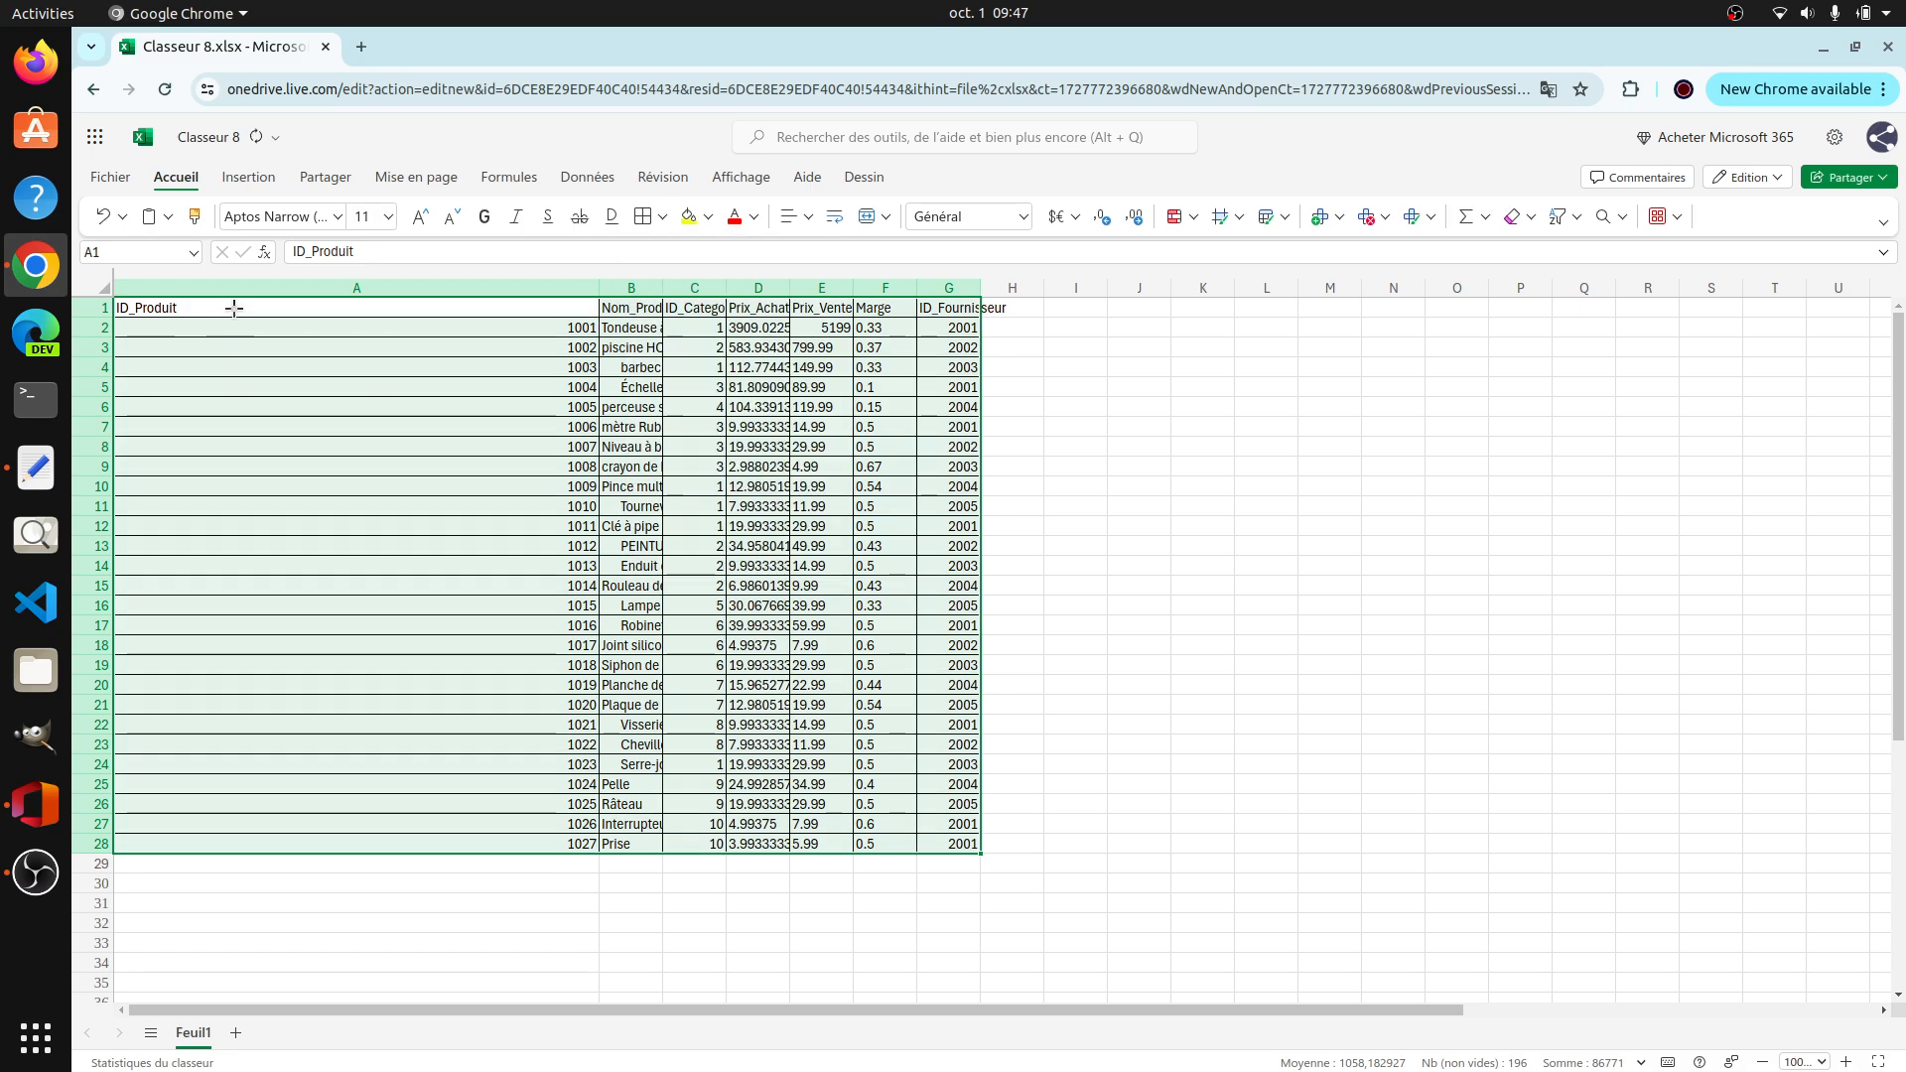
Step: Shrink column A to fit the product IDs
left_click(453, 285)
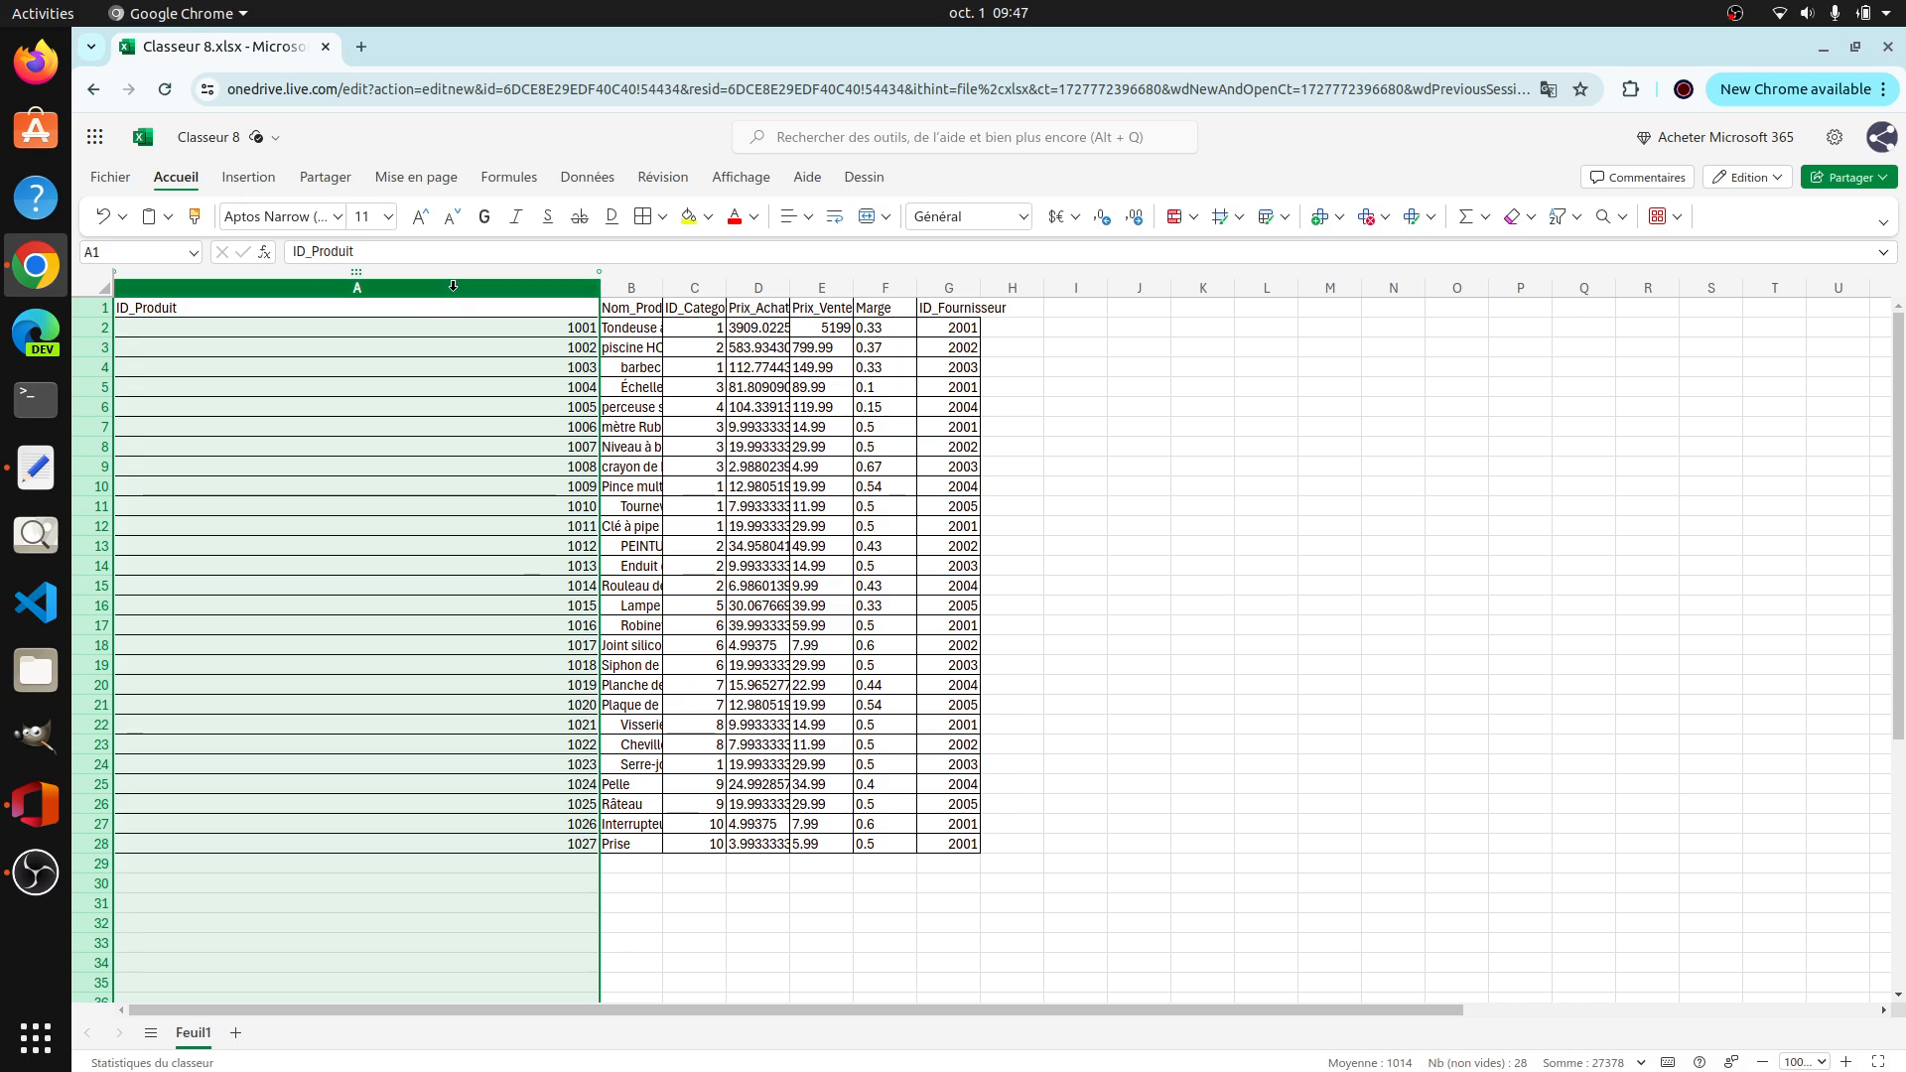
left_click_drag(437, 306, 943, 300)
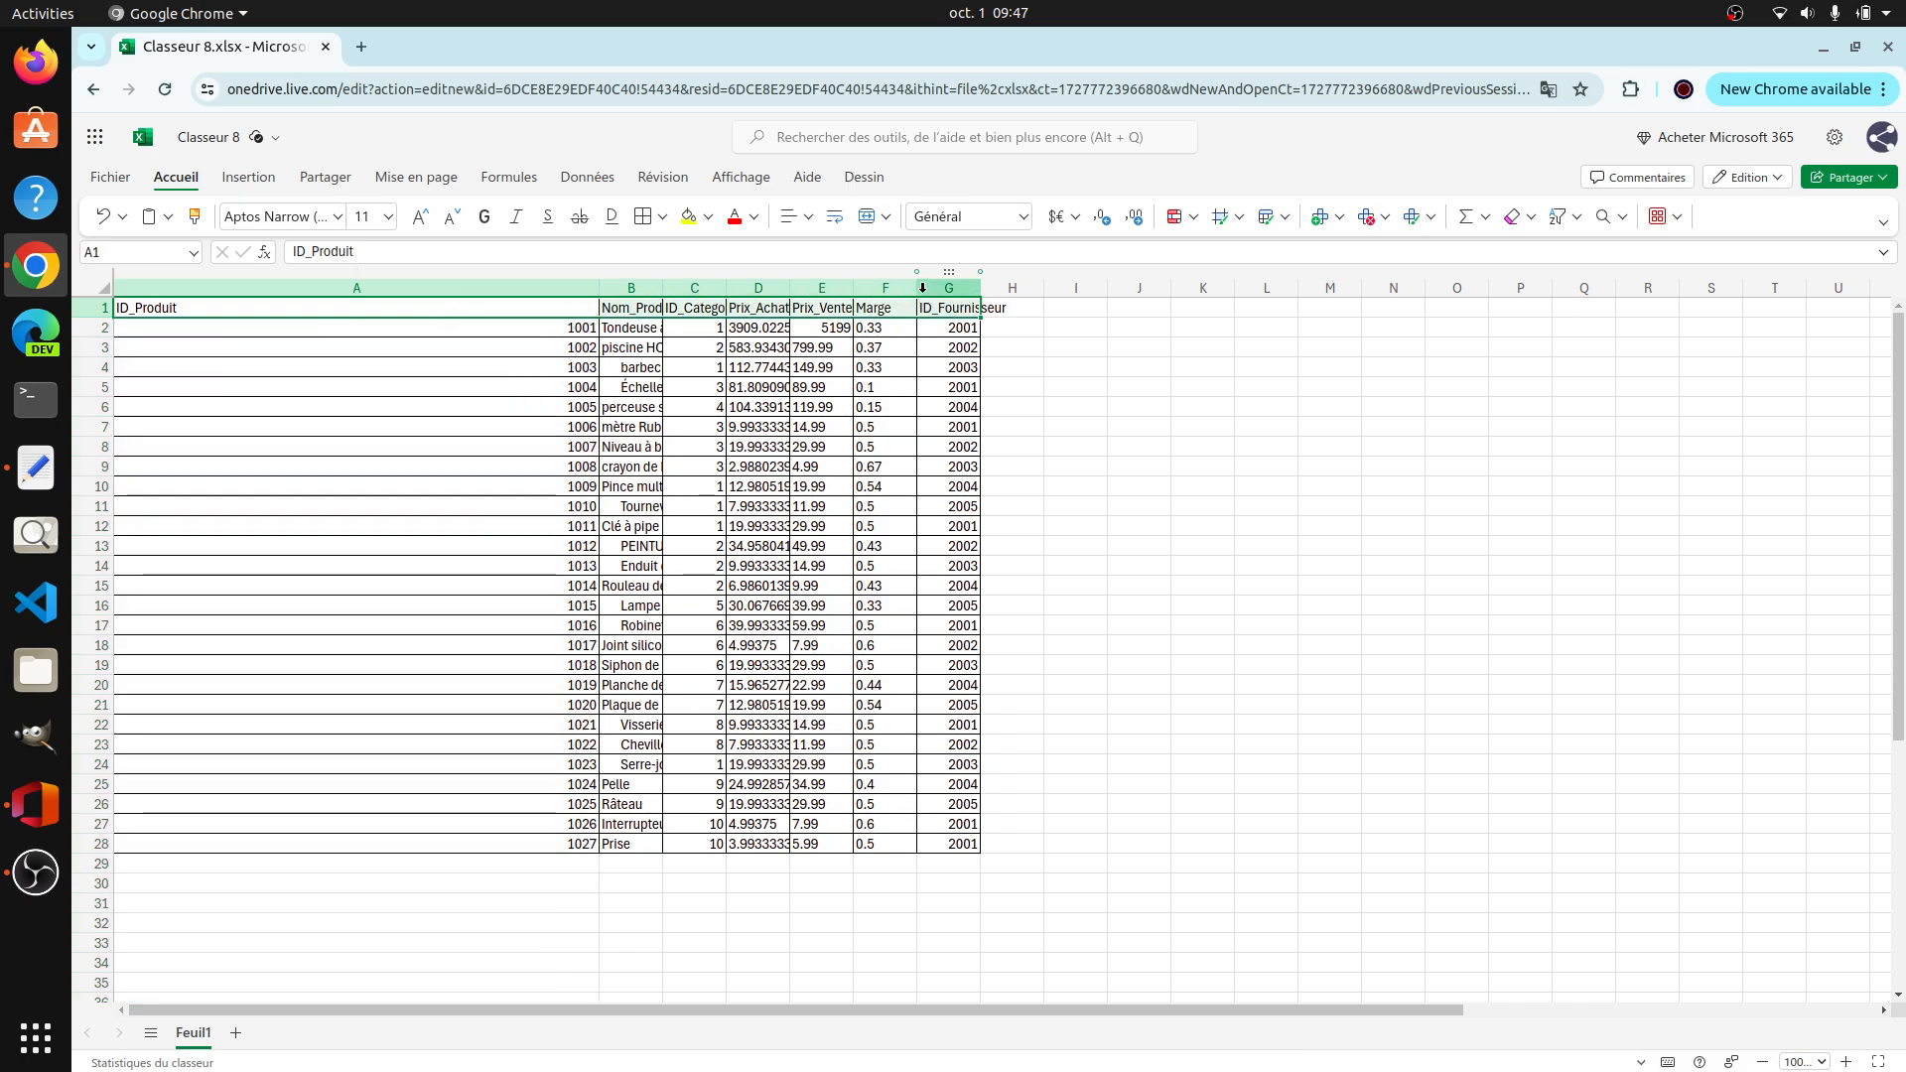
double_click(599, 287)
left_click(340, 326)
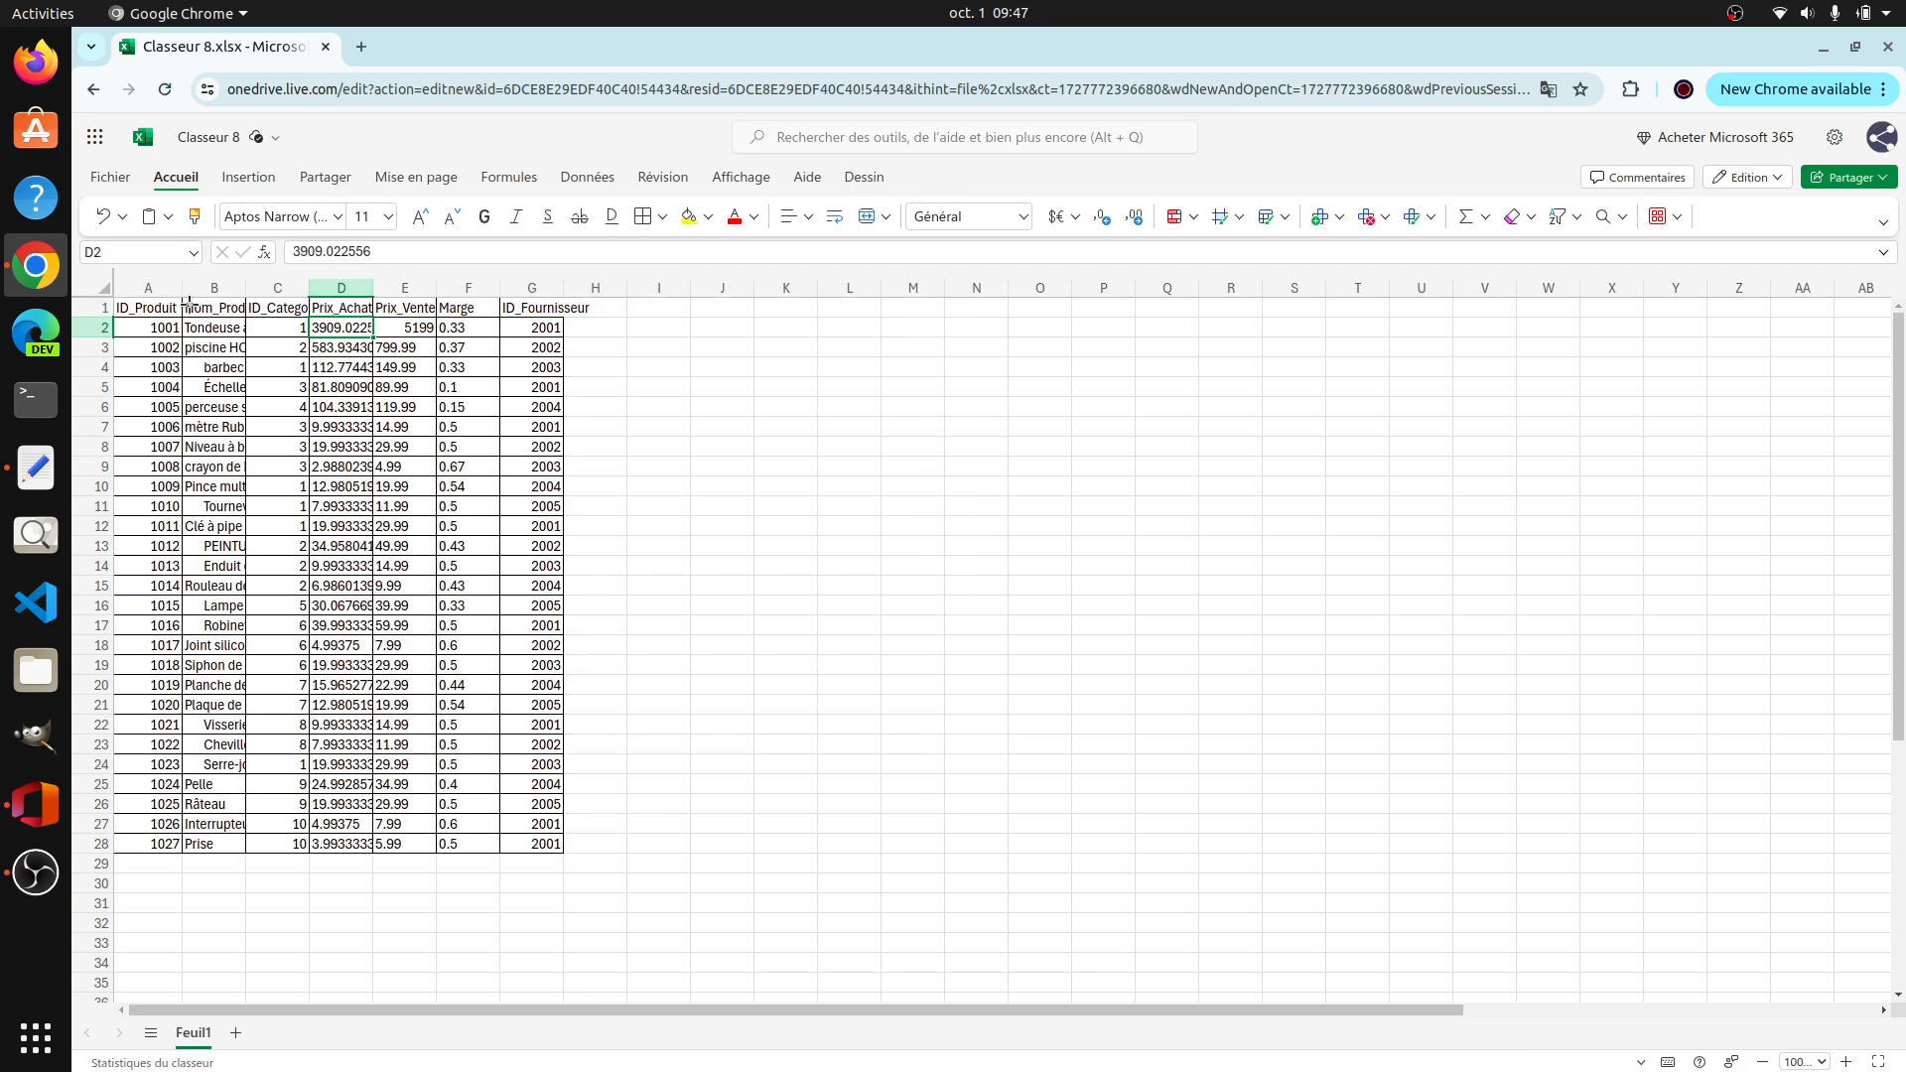
Step: Format the header row A1:G1 with a standard blue fill and white font colour
left_click_drag(156, 307, 524, 307)
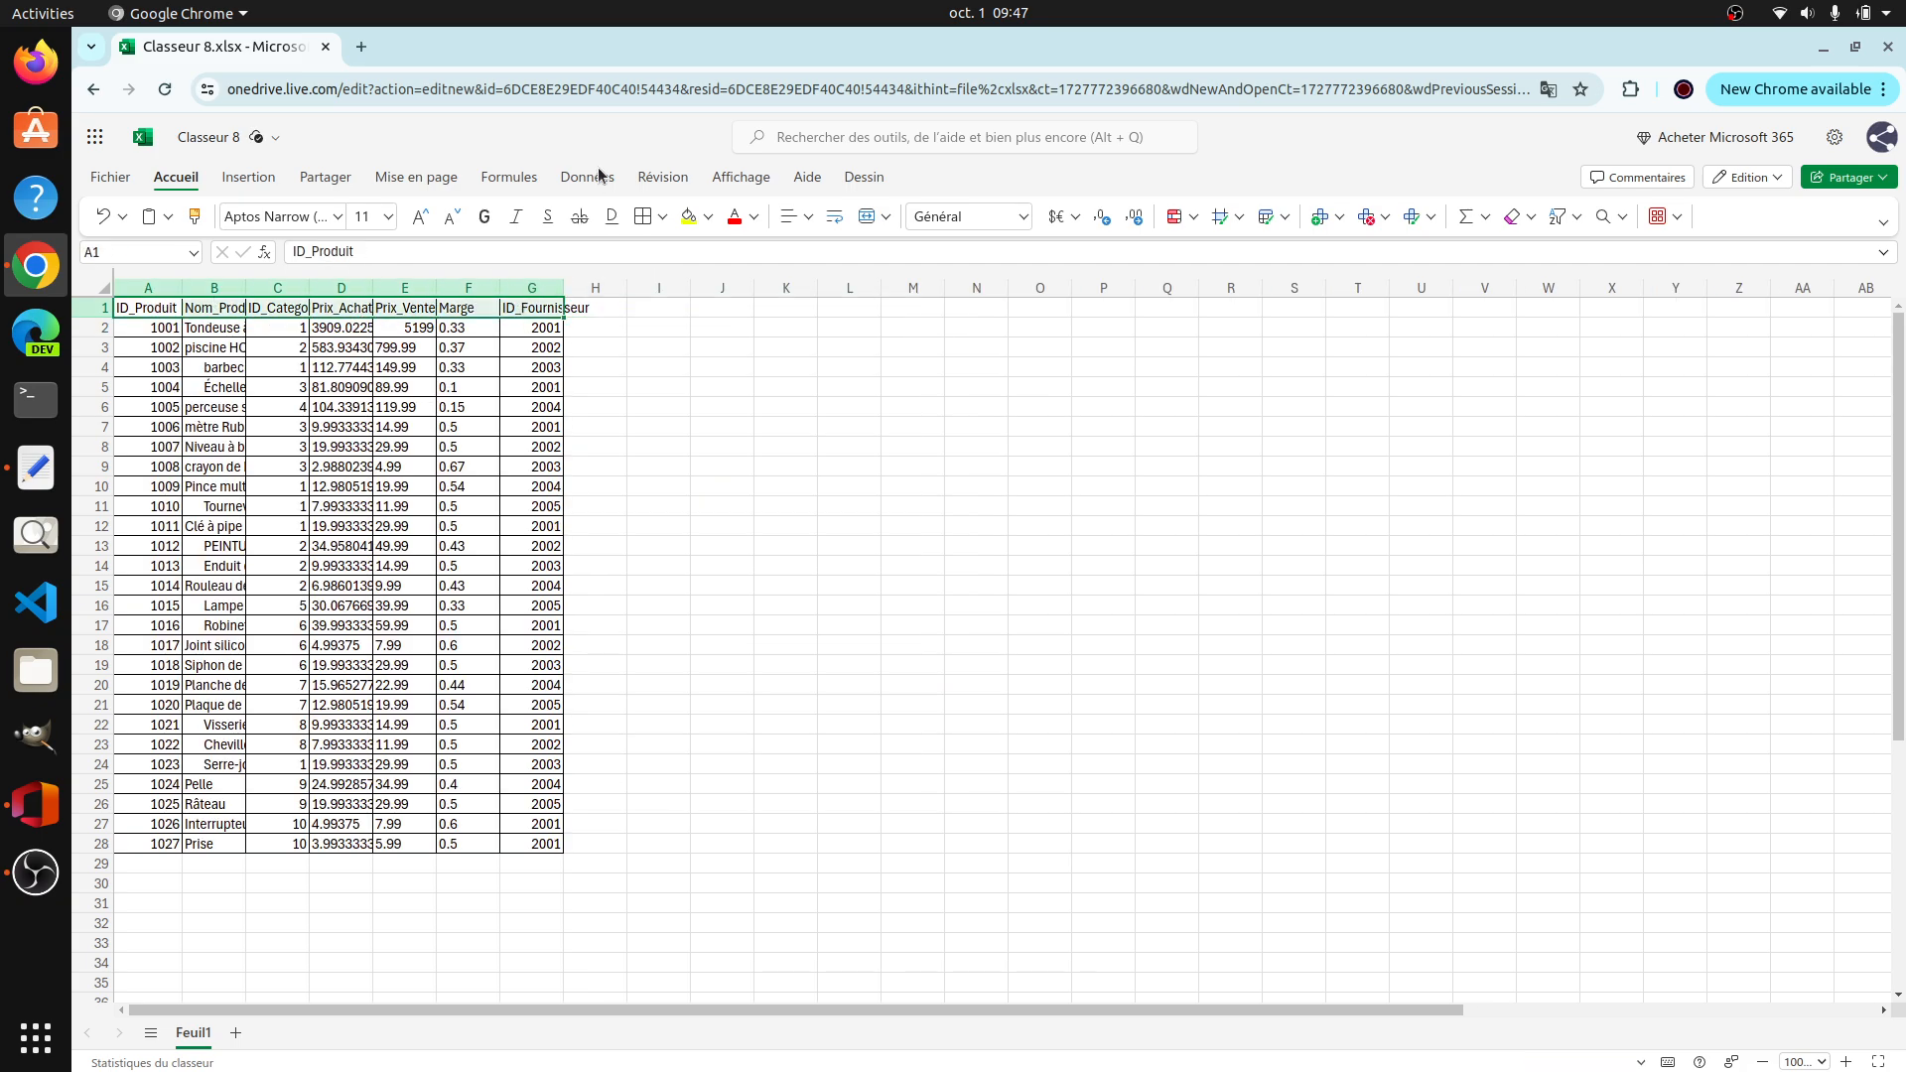
left_click(708, 216)
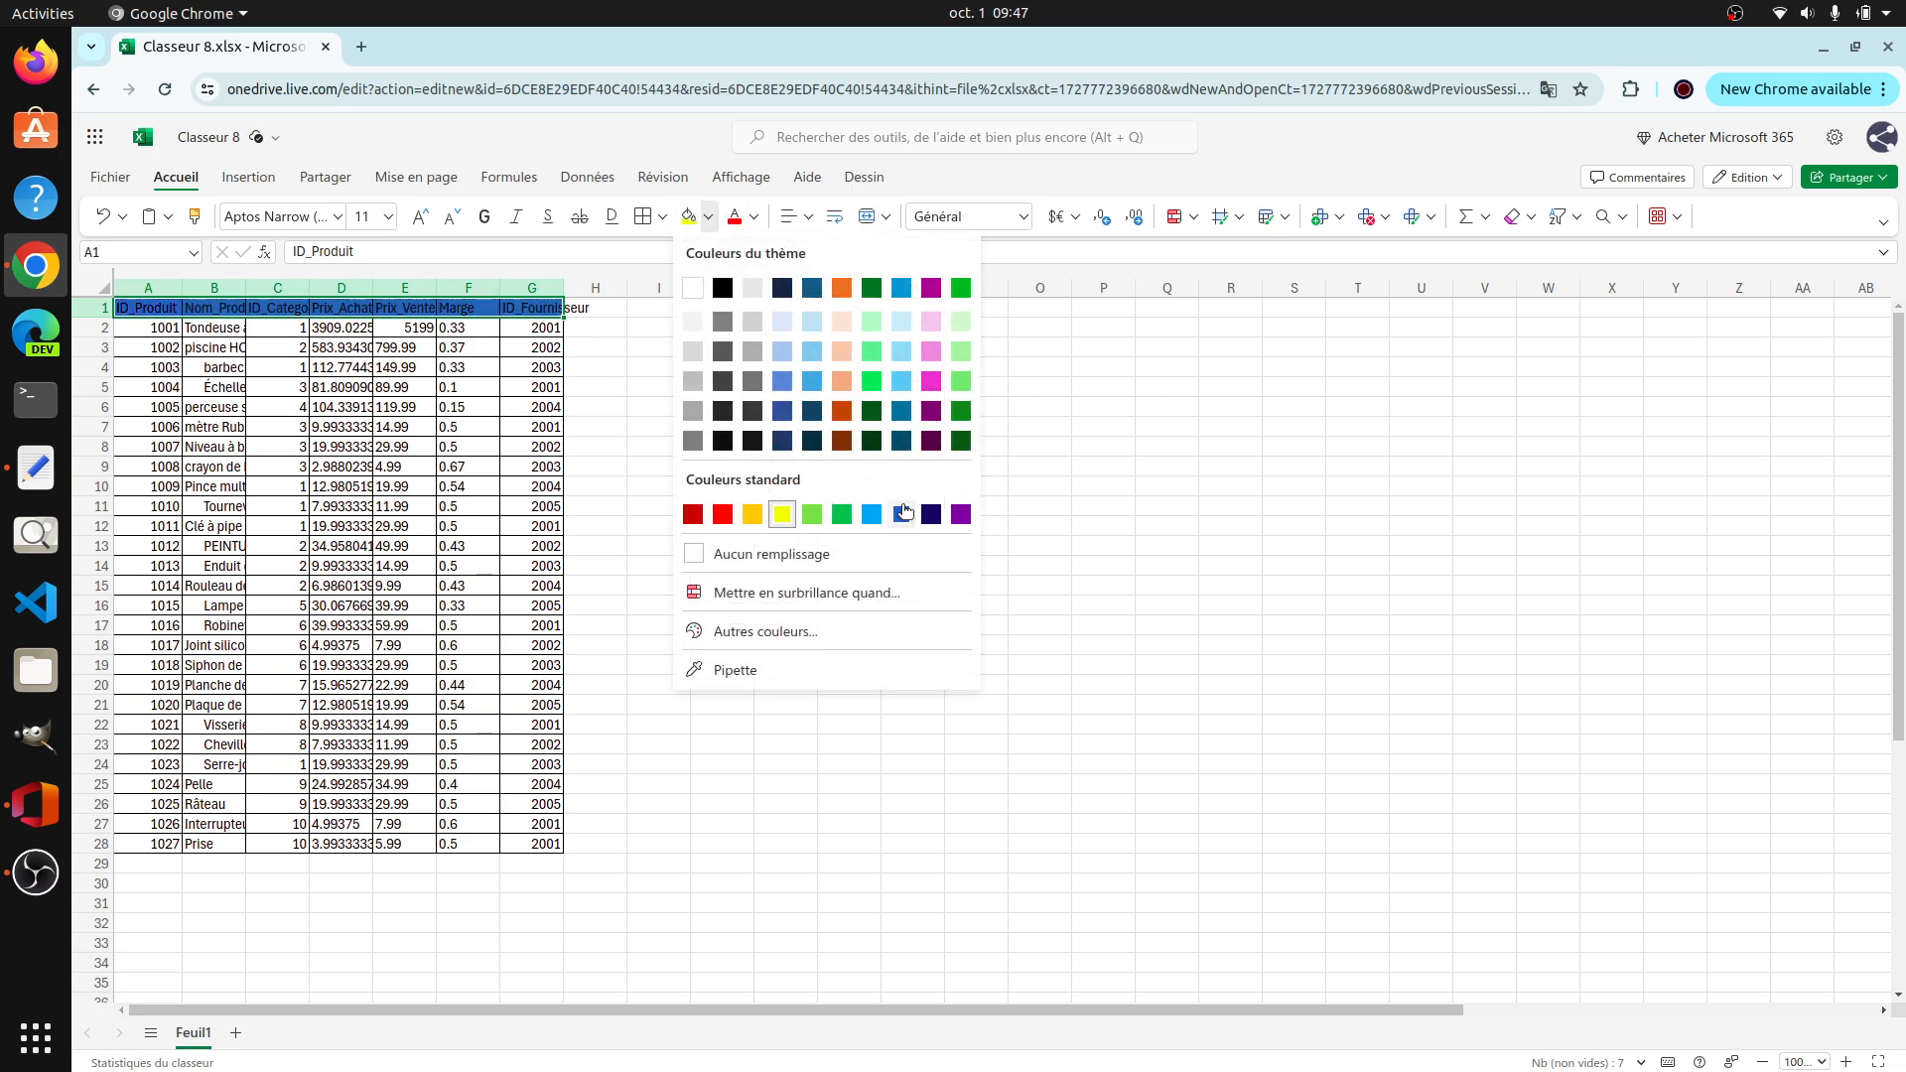
left_click(903, 512)
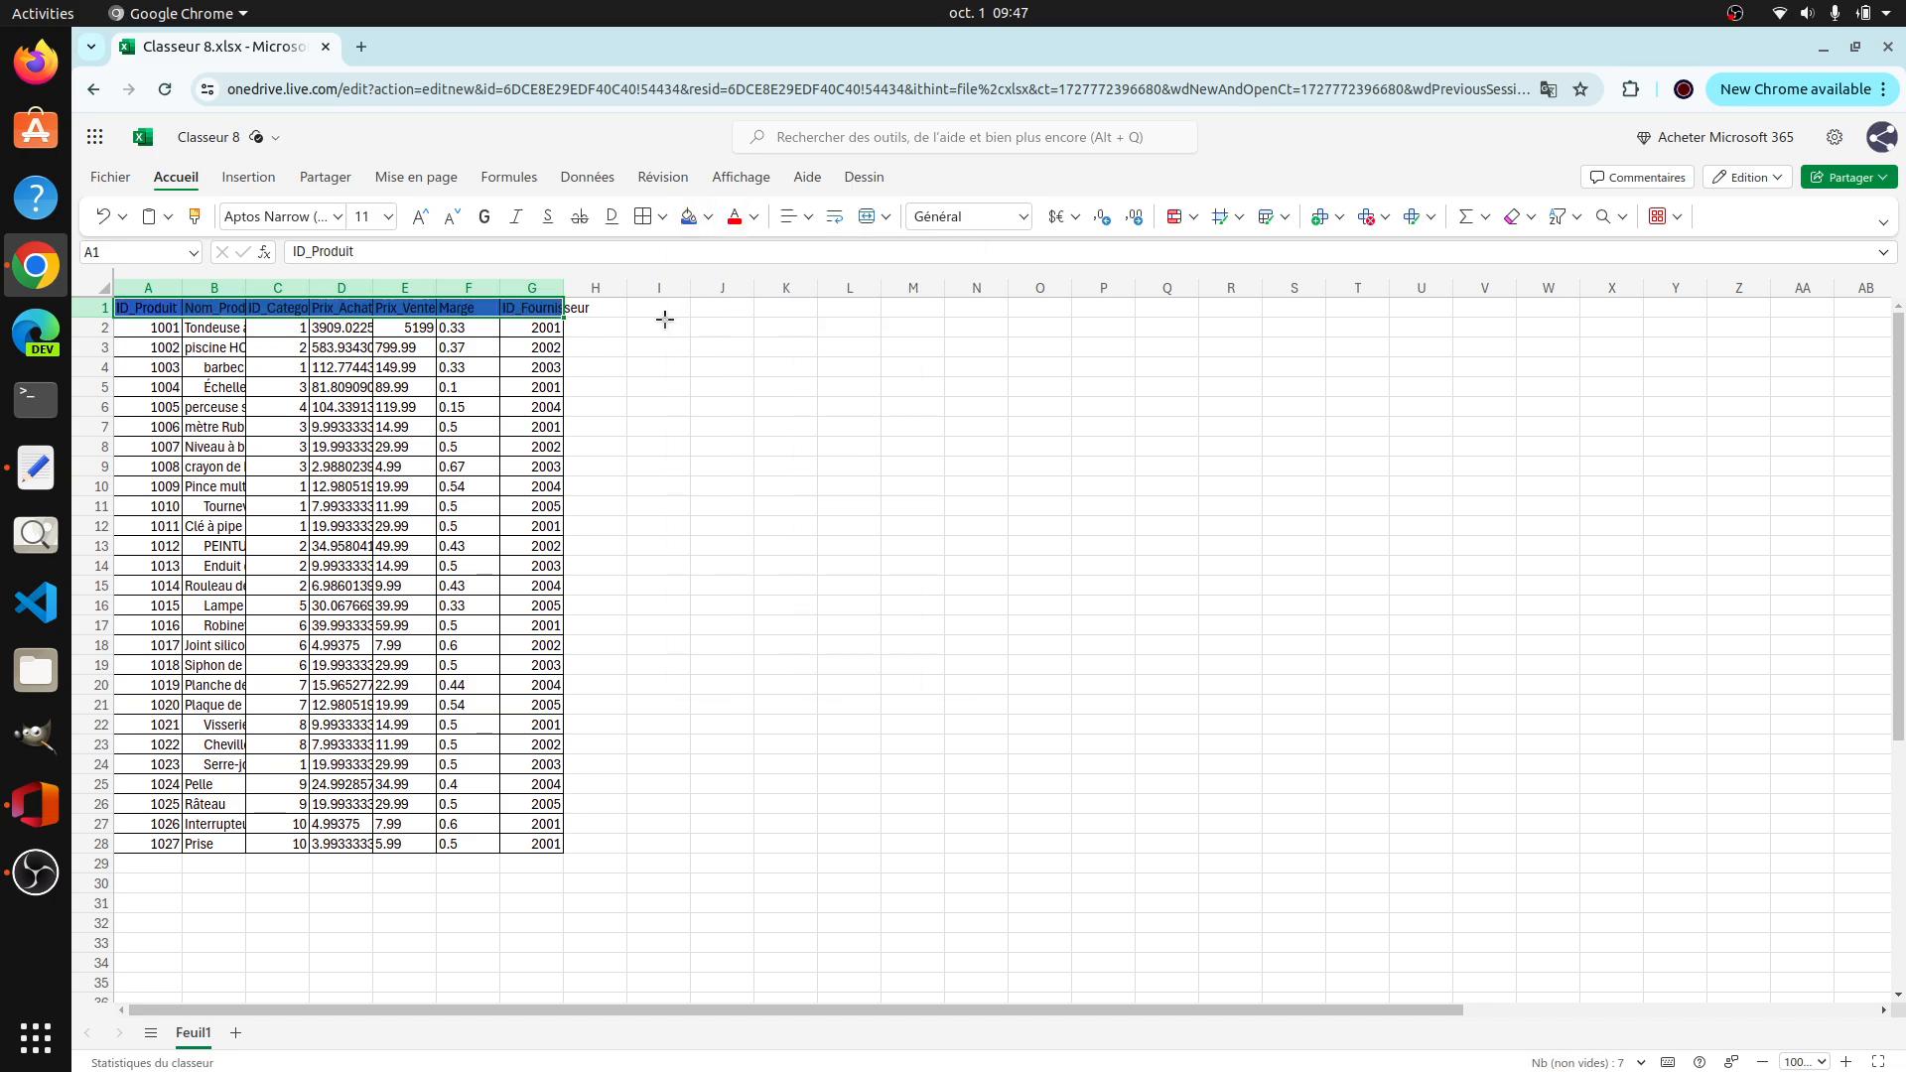
left_click(754, 218)
left_click(736, 327)
left_click(603, 386)
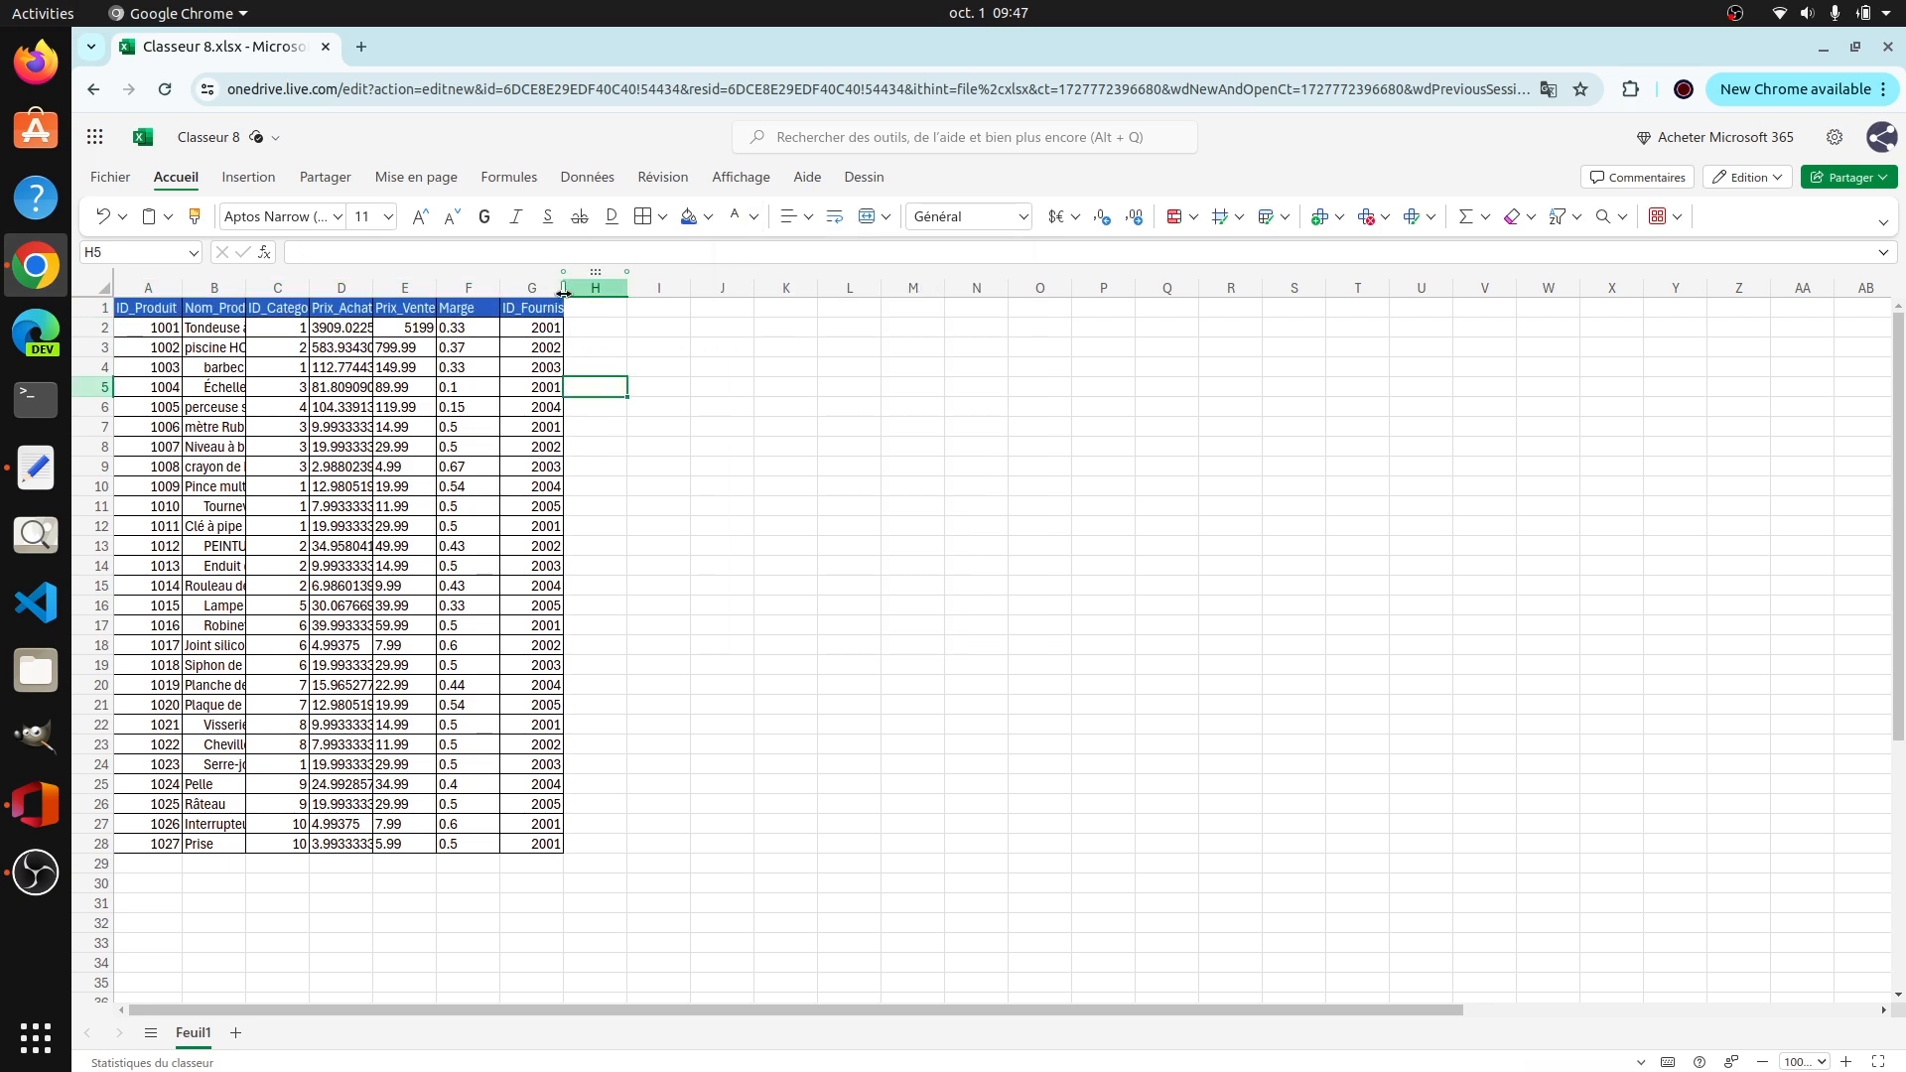
Step: Fit the widths of the ID_Fournisseur, Prix_Achat, ID_Categorie and Nom_Produit columns to their contents
double_click(563, 288)
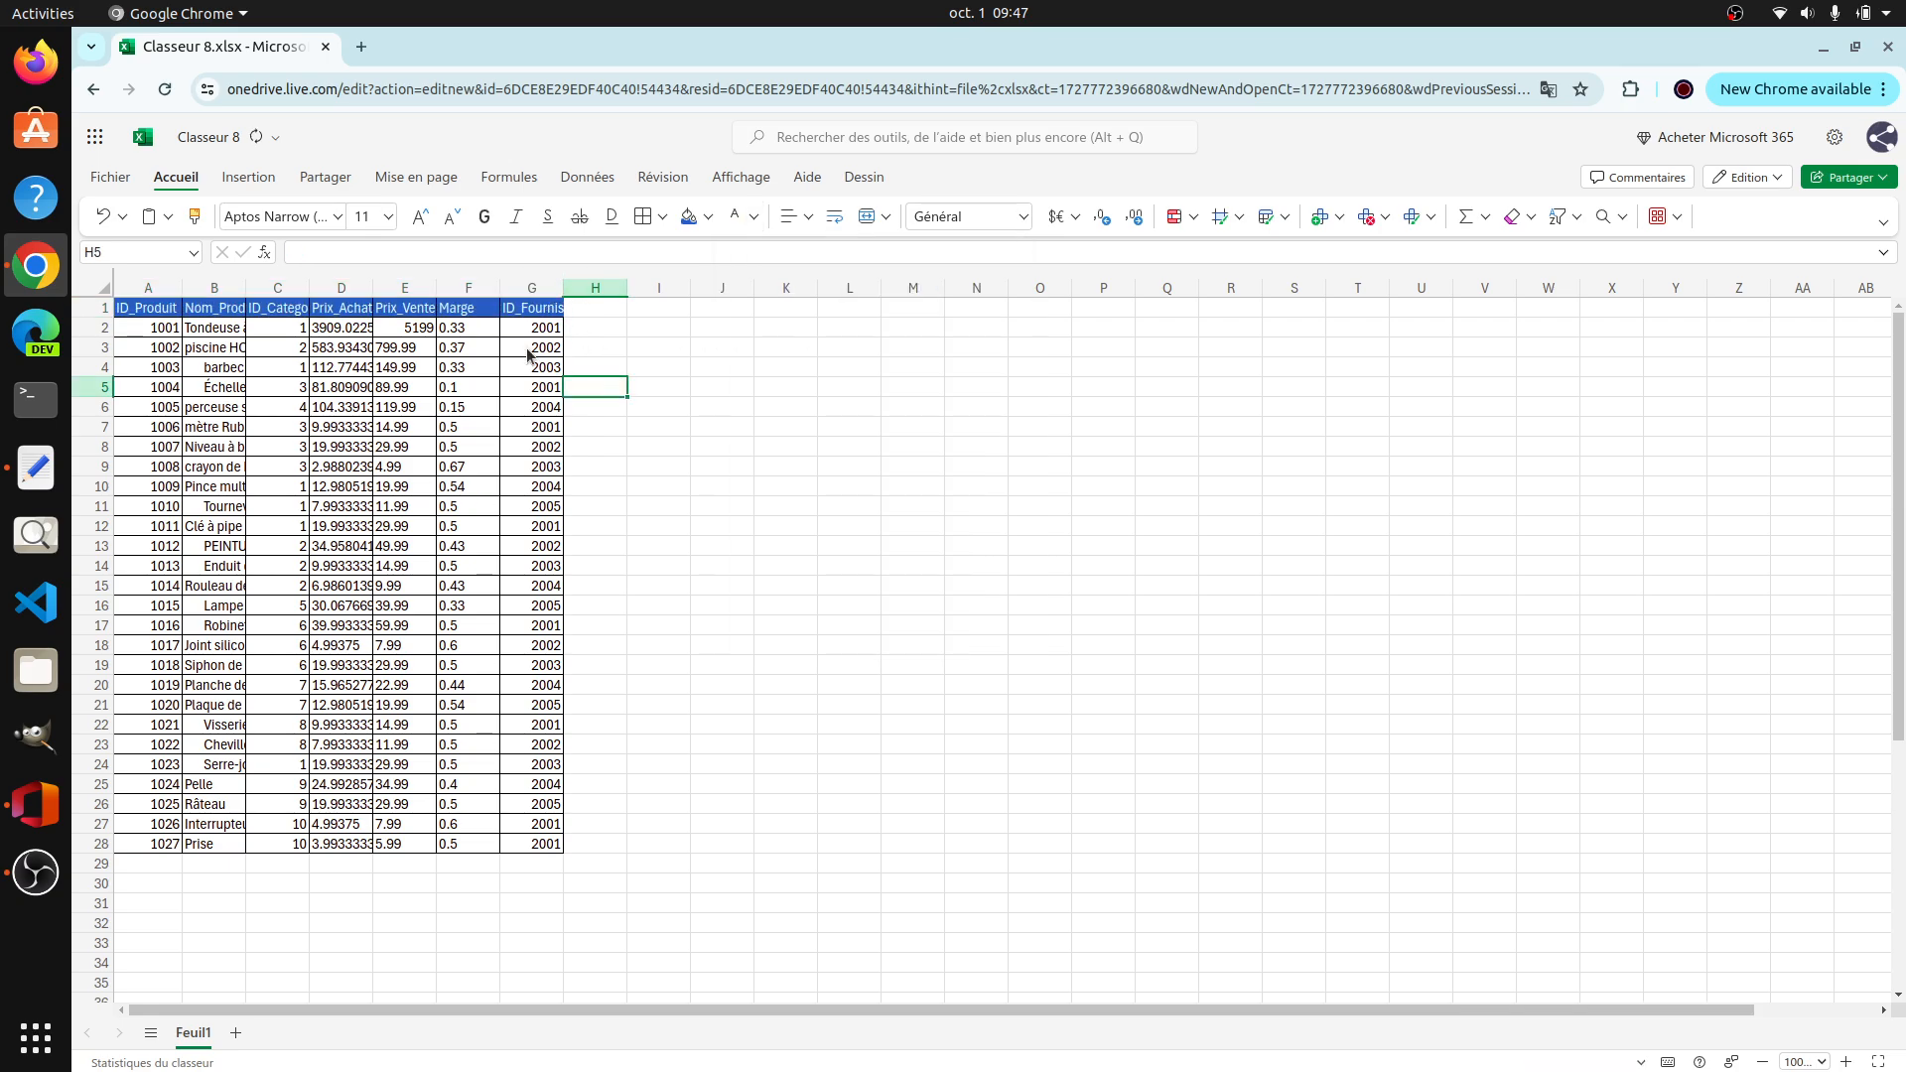
double_click(373, 288)
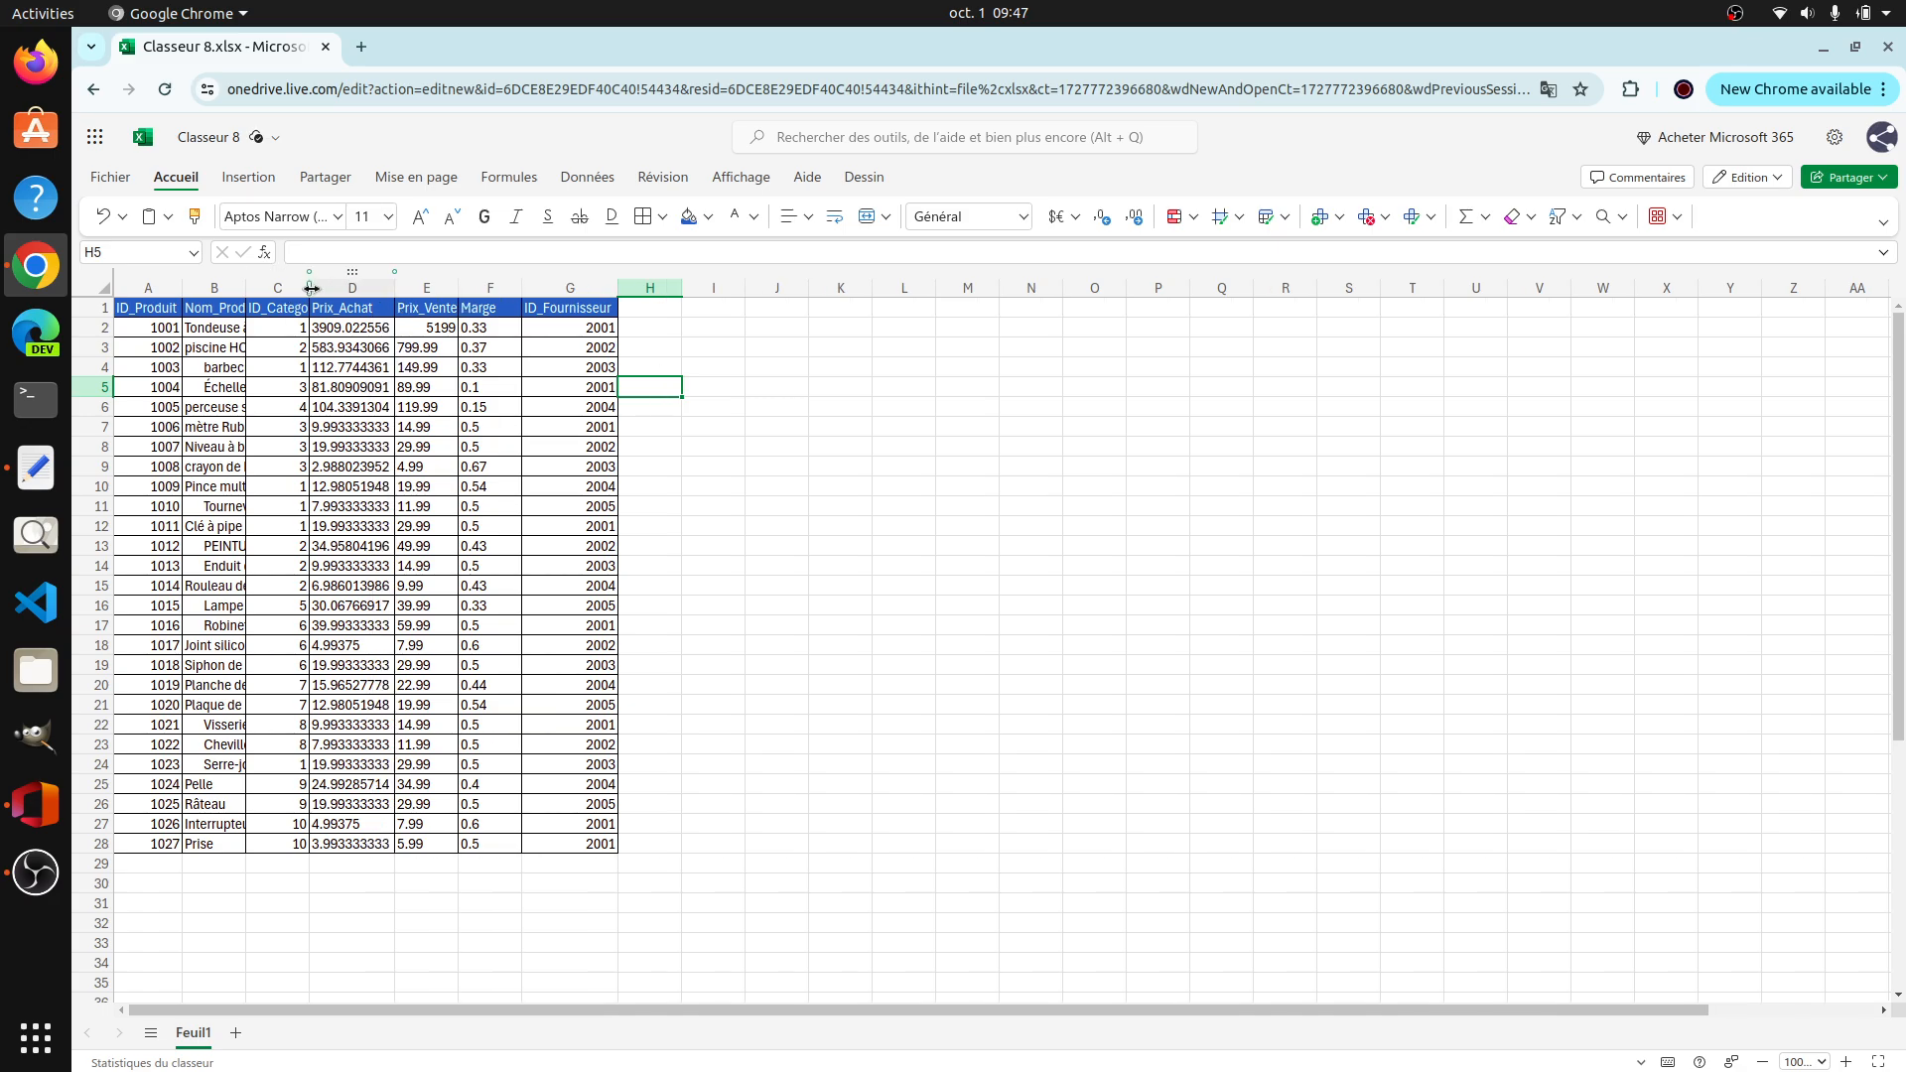
double_click(309, 288)
double_click(246, 289)
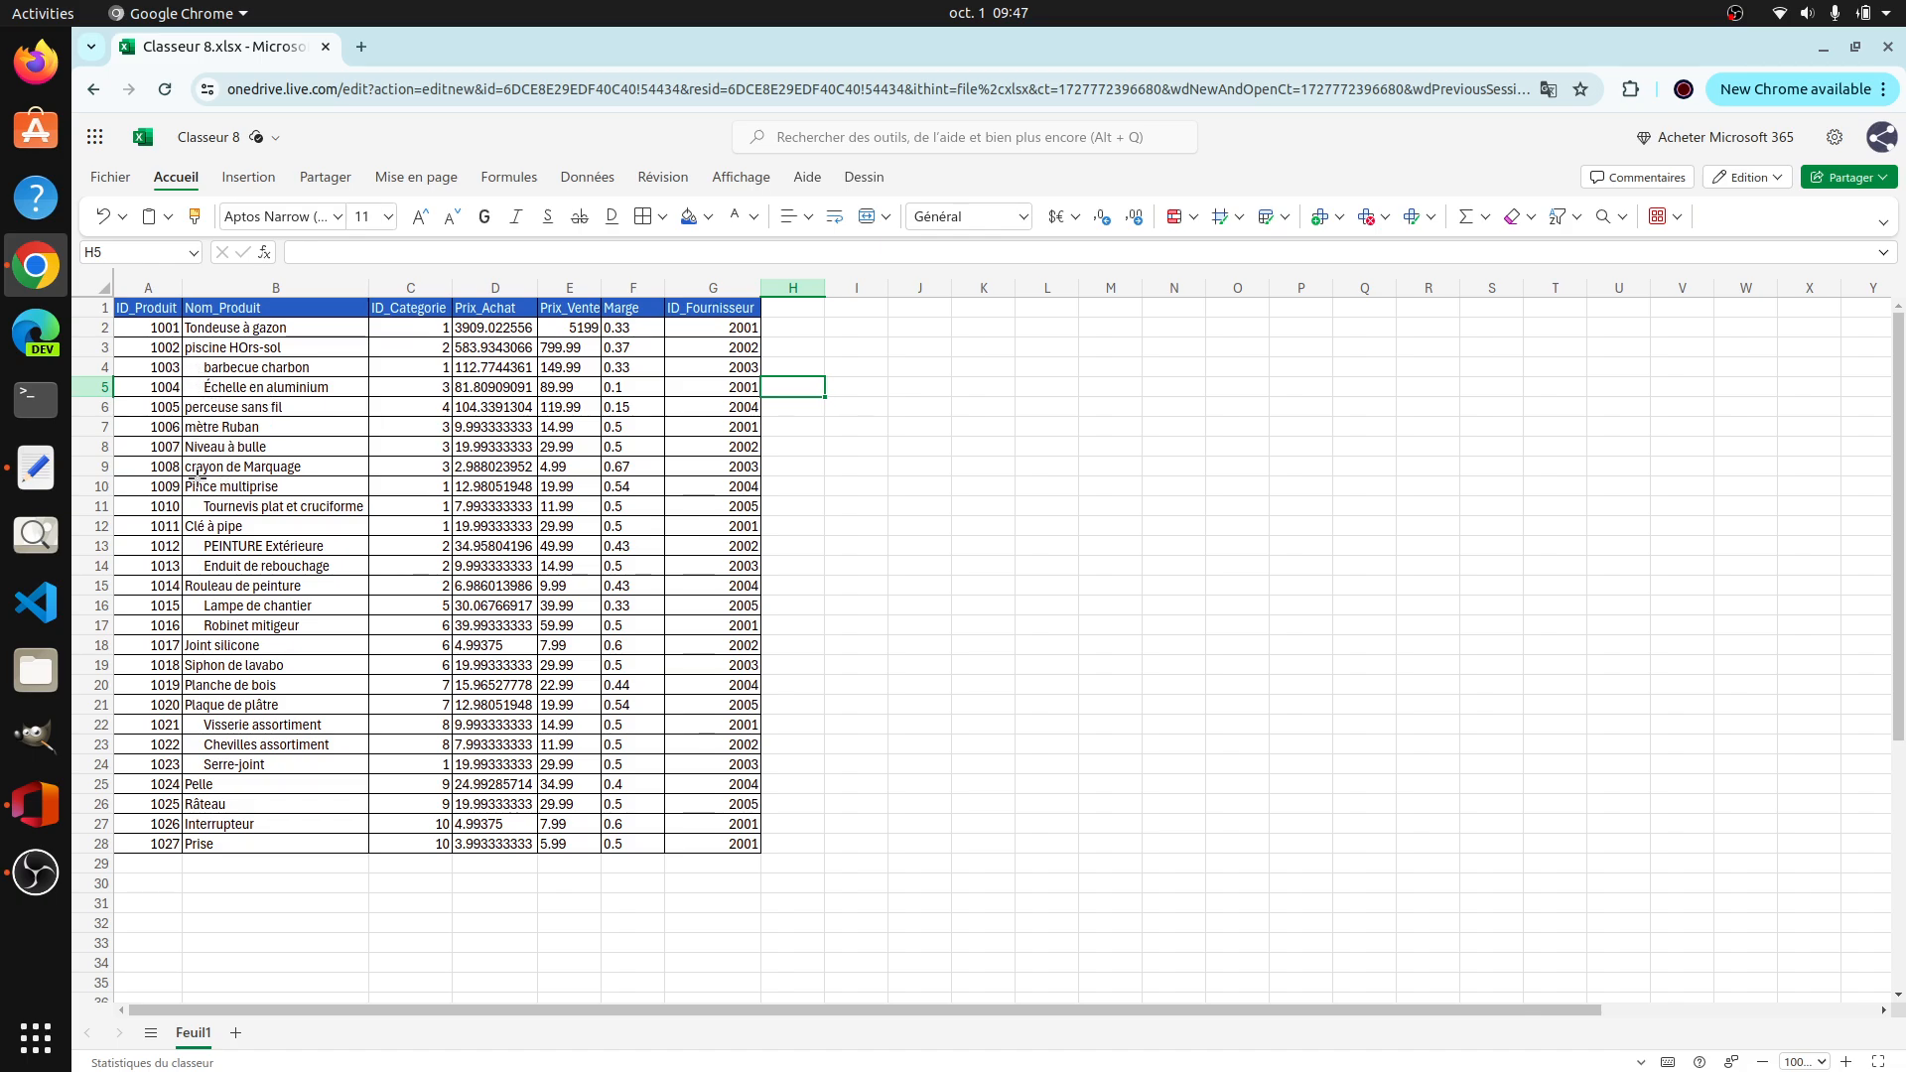
Step: Remove the leading blank spaces from the product names by replacing every occurrence of the gap copied from B4 with nothing
left_click(198, 367)
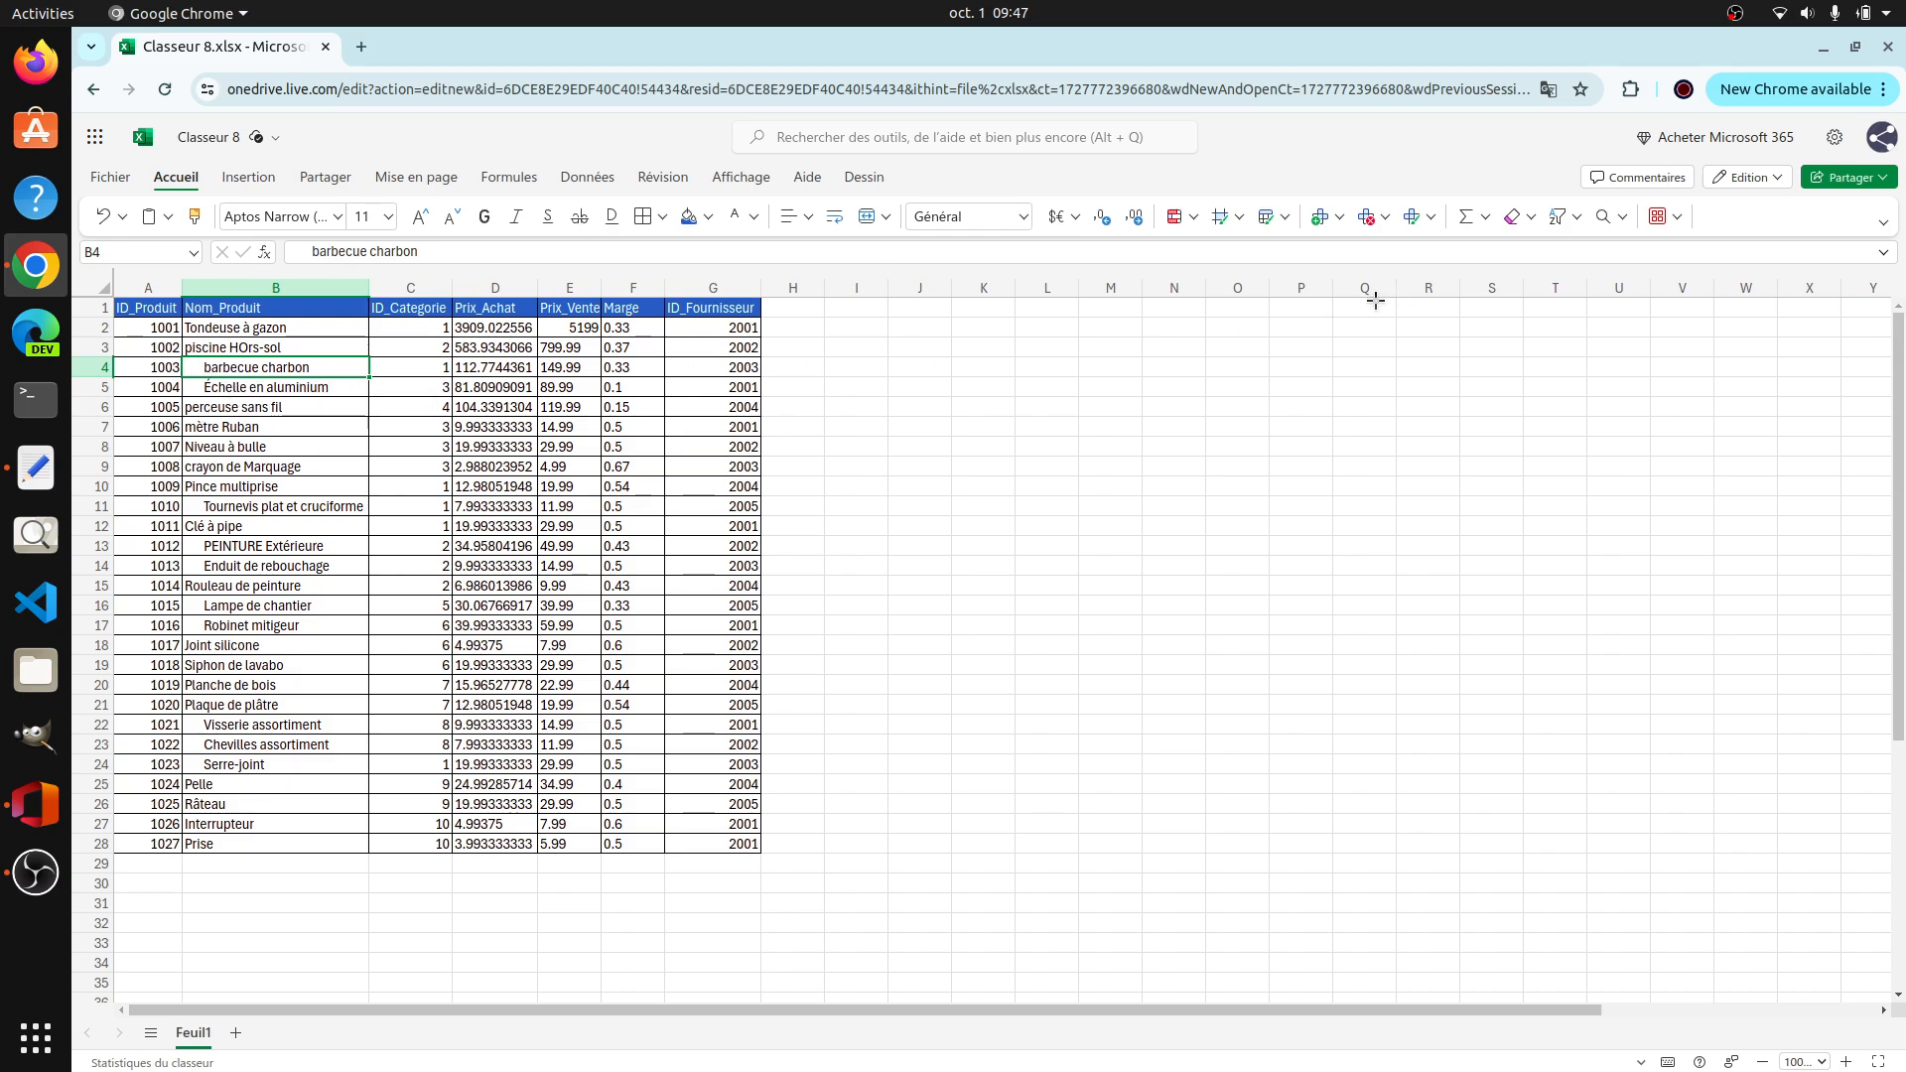
double_click(210, 373)
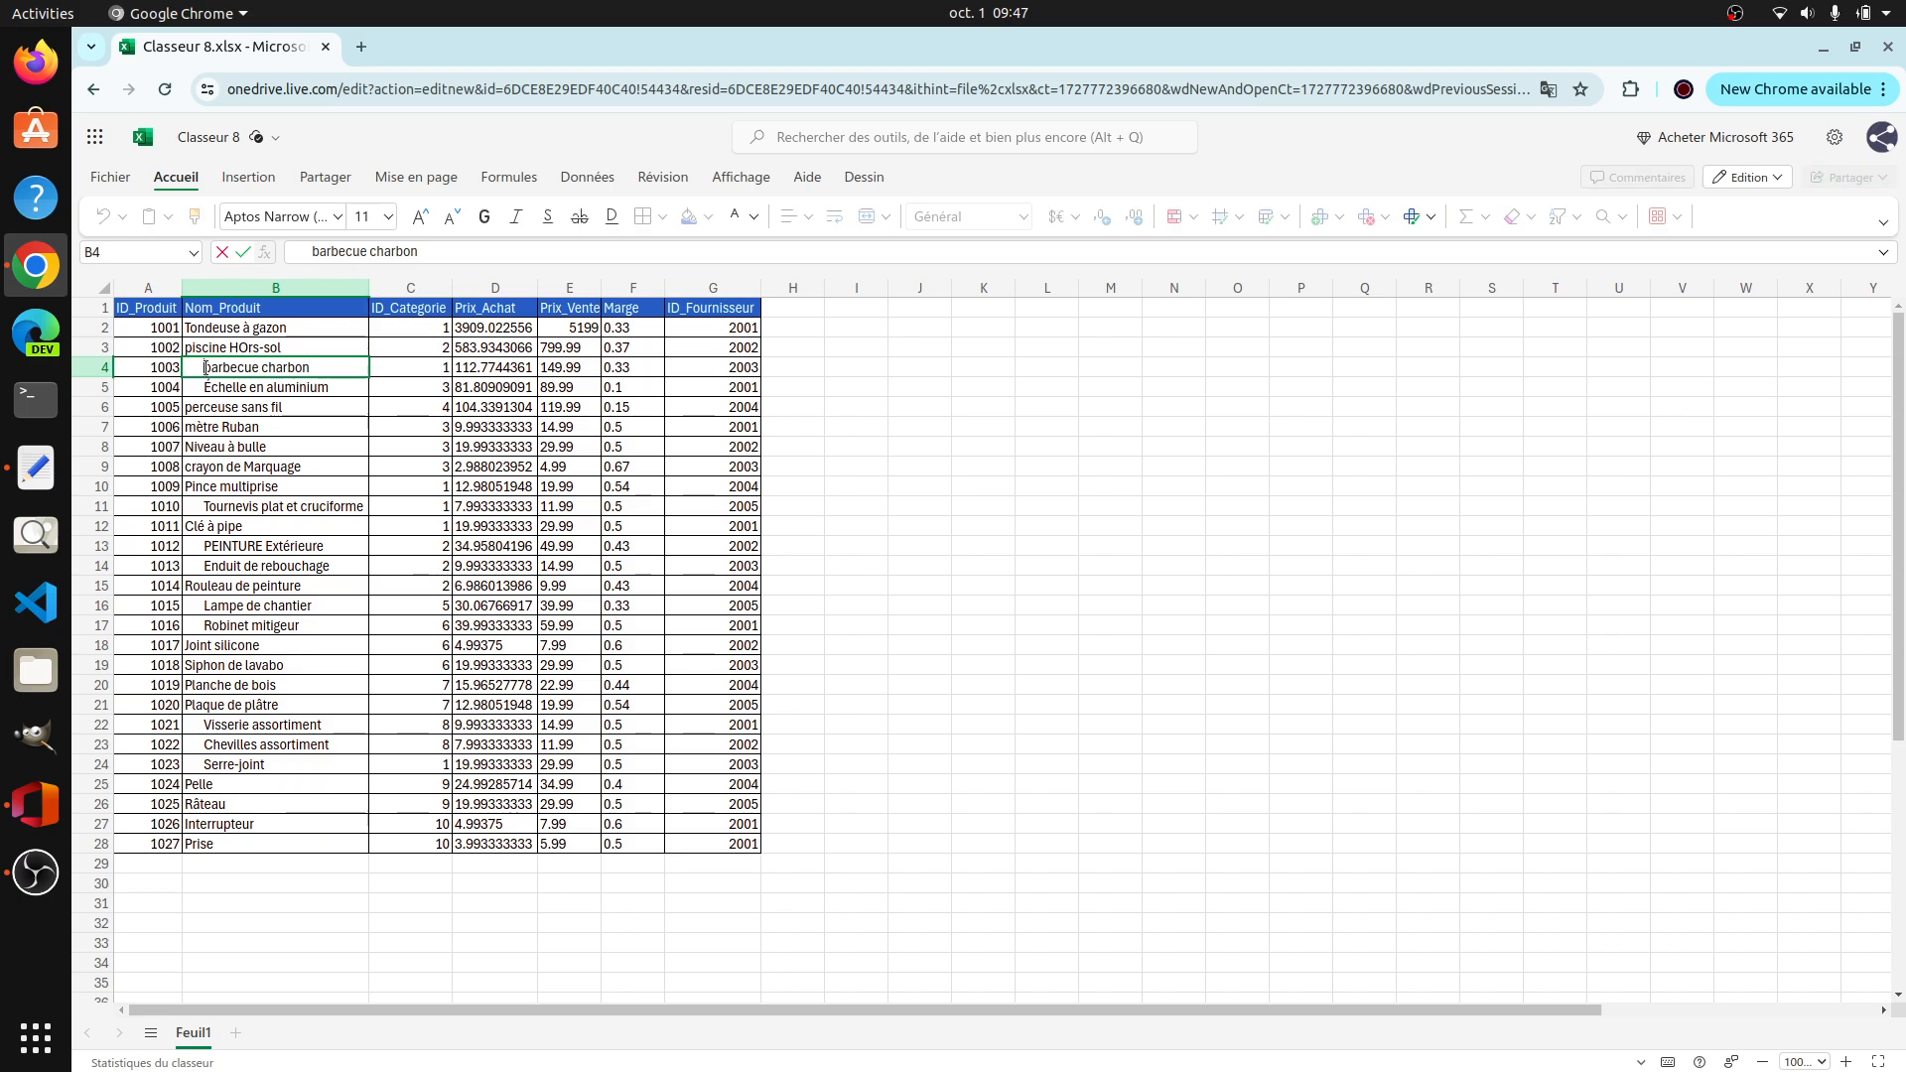
left_click_drag(205, 367, 185, 367)
left_click(1469, 390)
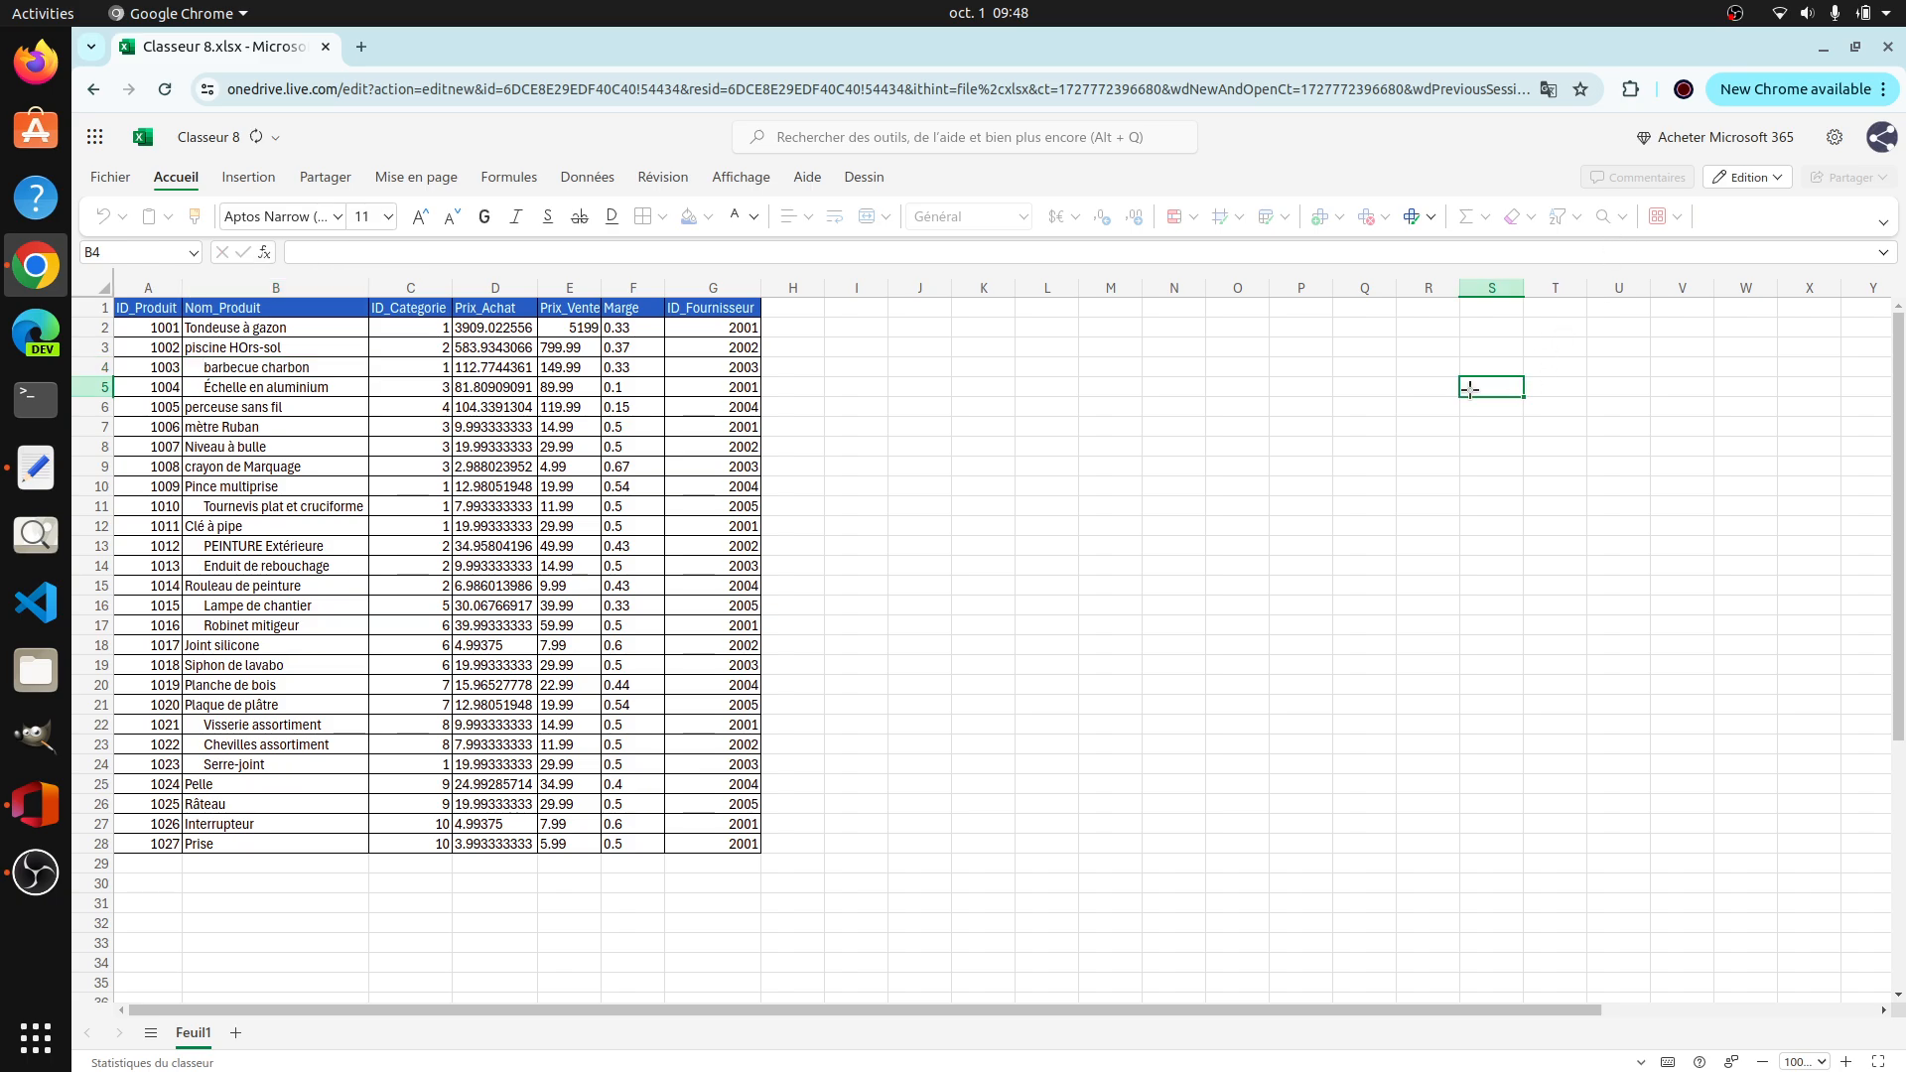
left_click(353, 337)
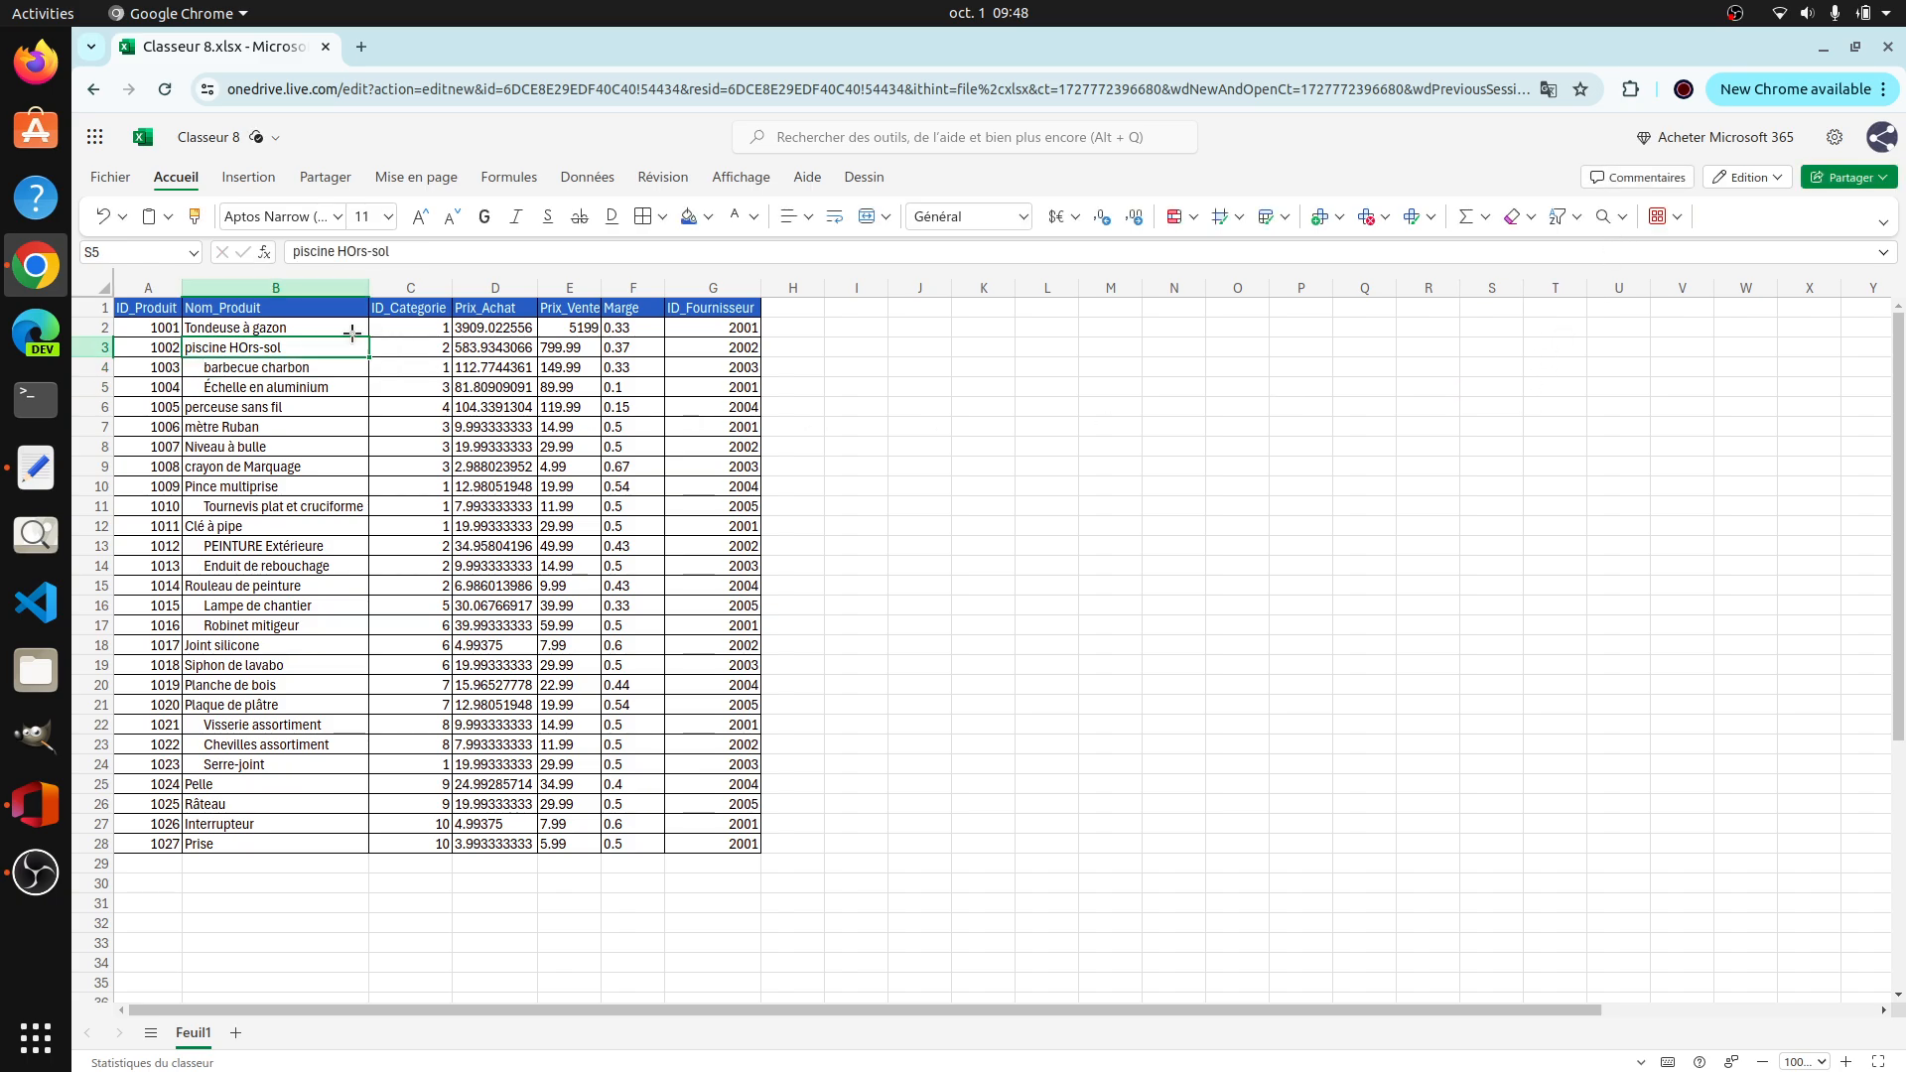
left_click(1626, 218)
left_click(1654, 322)
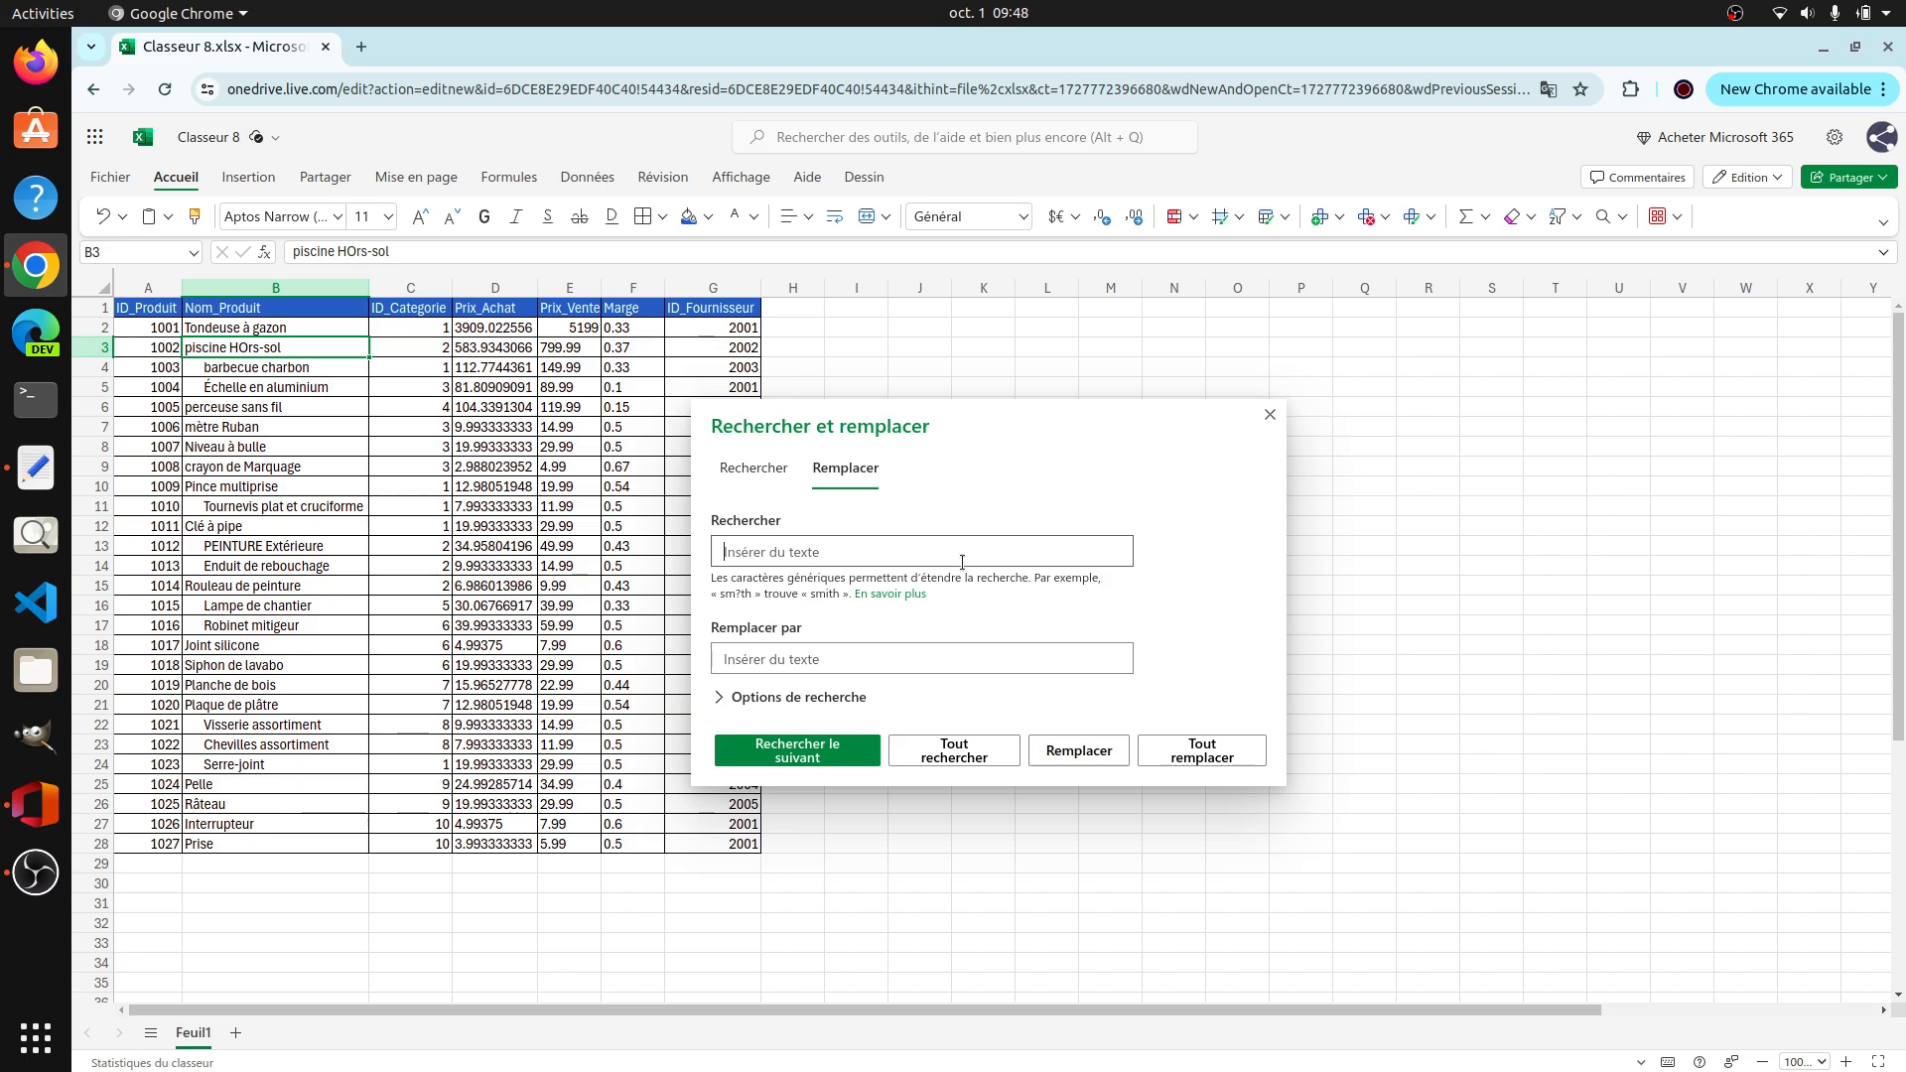
key("ctrl+v")
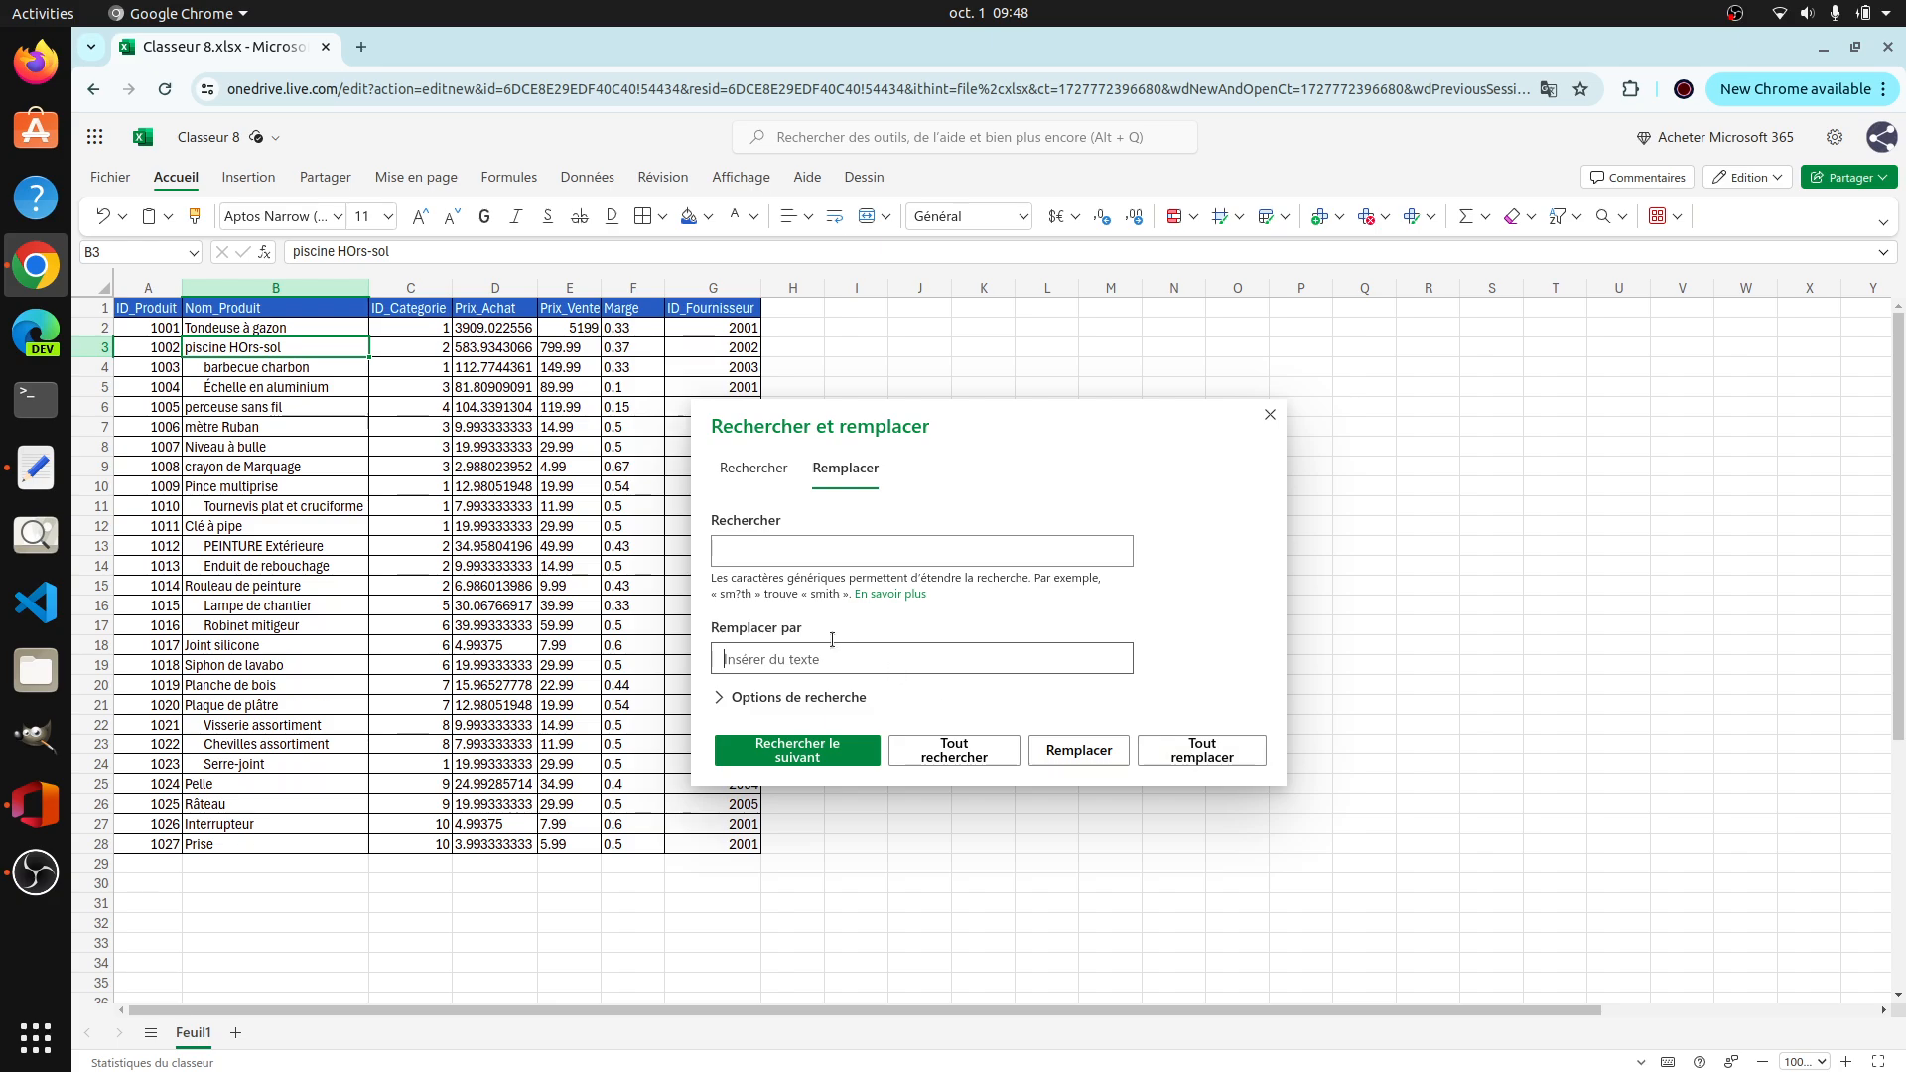
left_click(1199, 758)
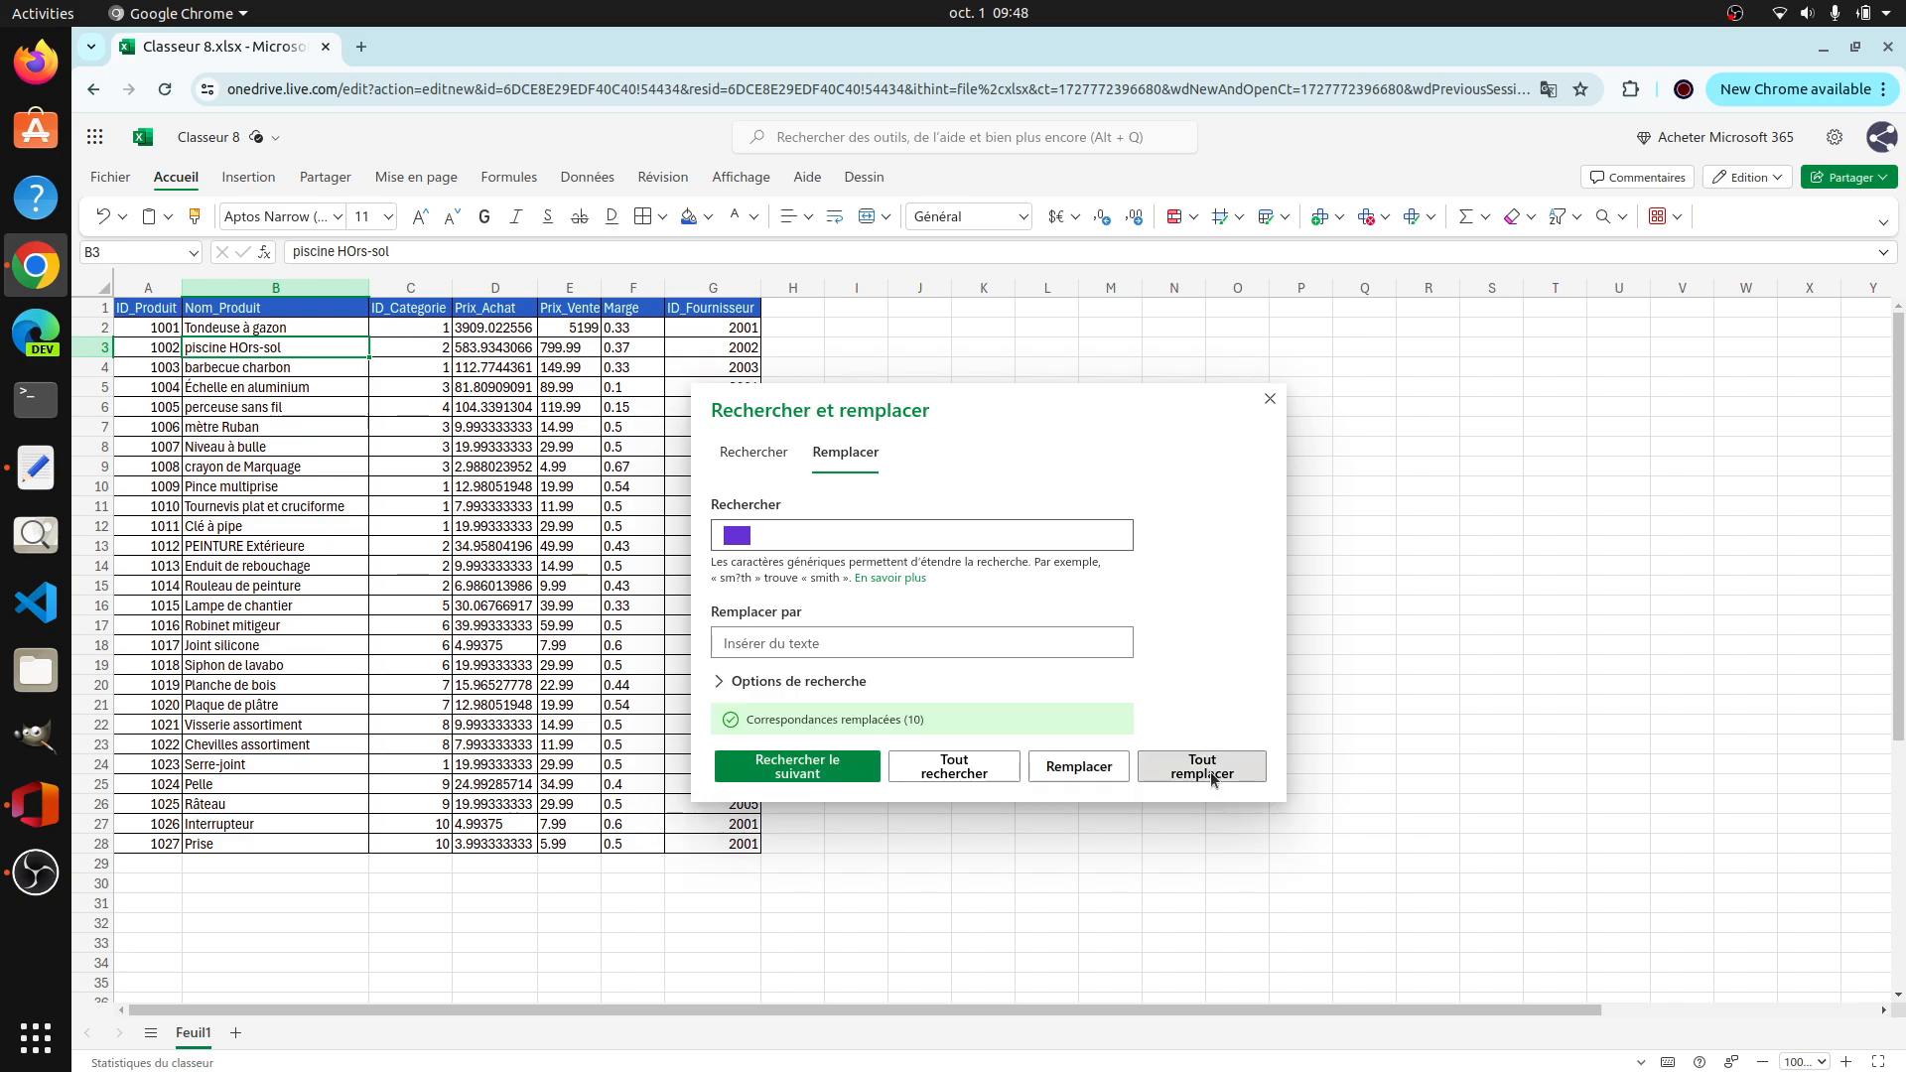
left_click(1205, 771)
left_click(1275, 403)
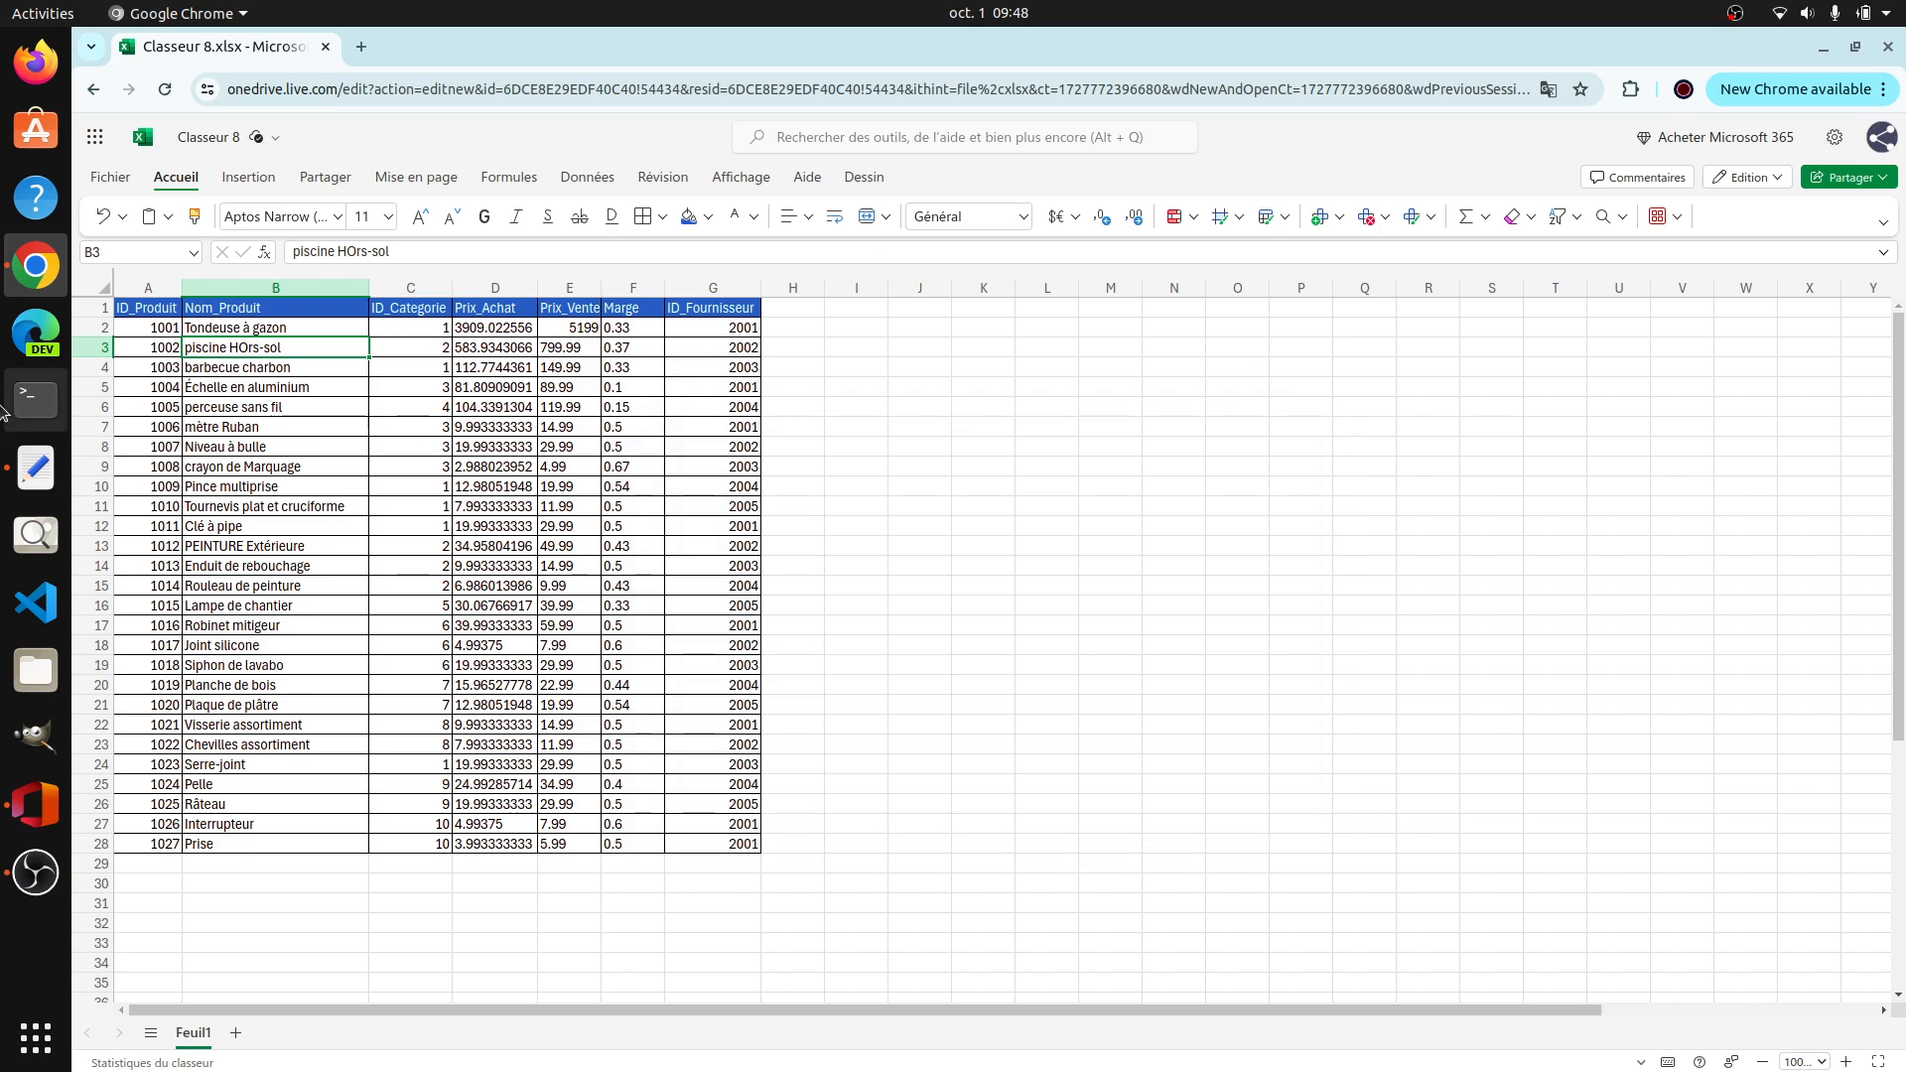
Step: Copy the product names B2:B28 to a helper column starting at I2 and widen column I to fit them
left_click(263, 329)
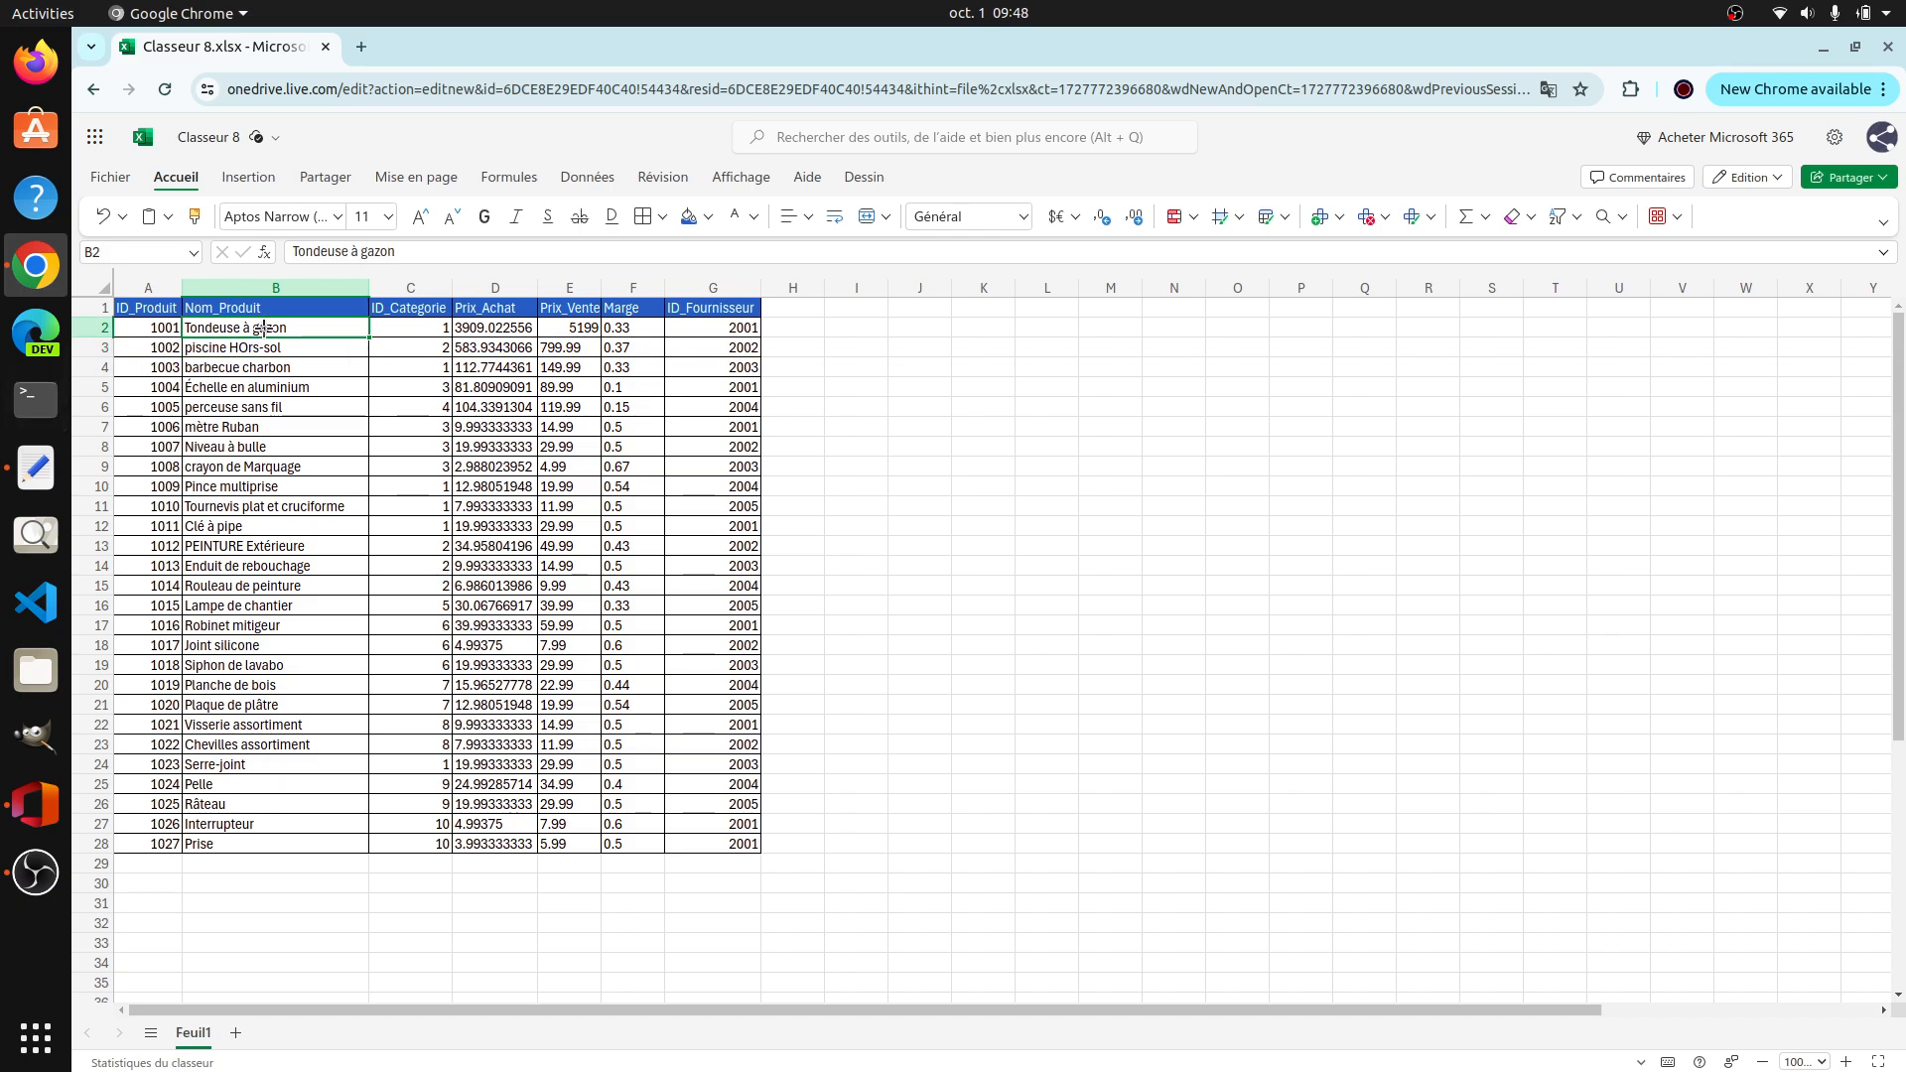
left_click_drag(263, 328, 264, 844)
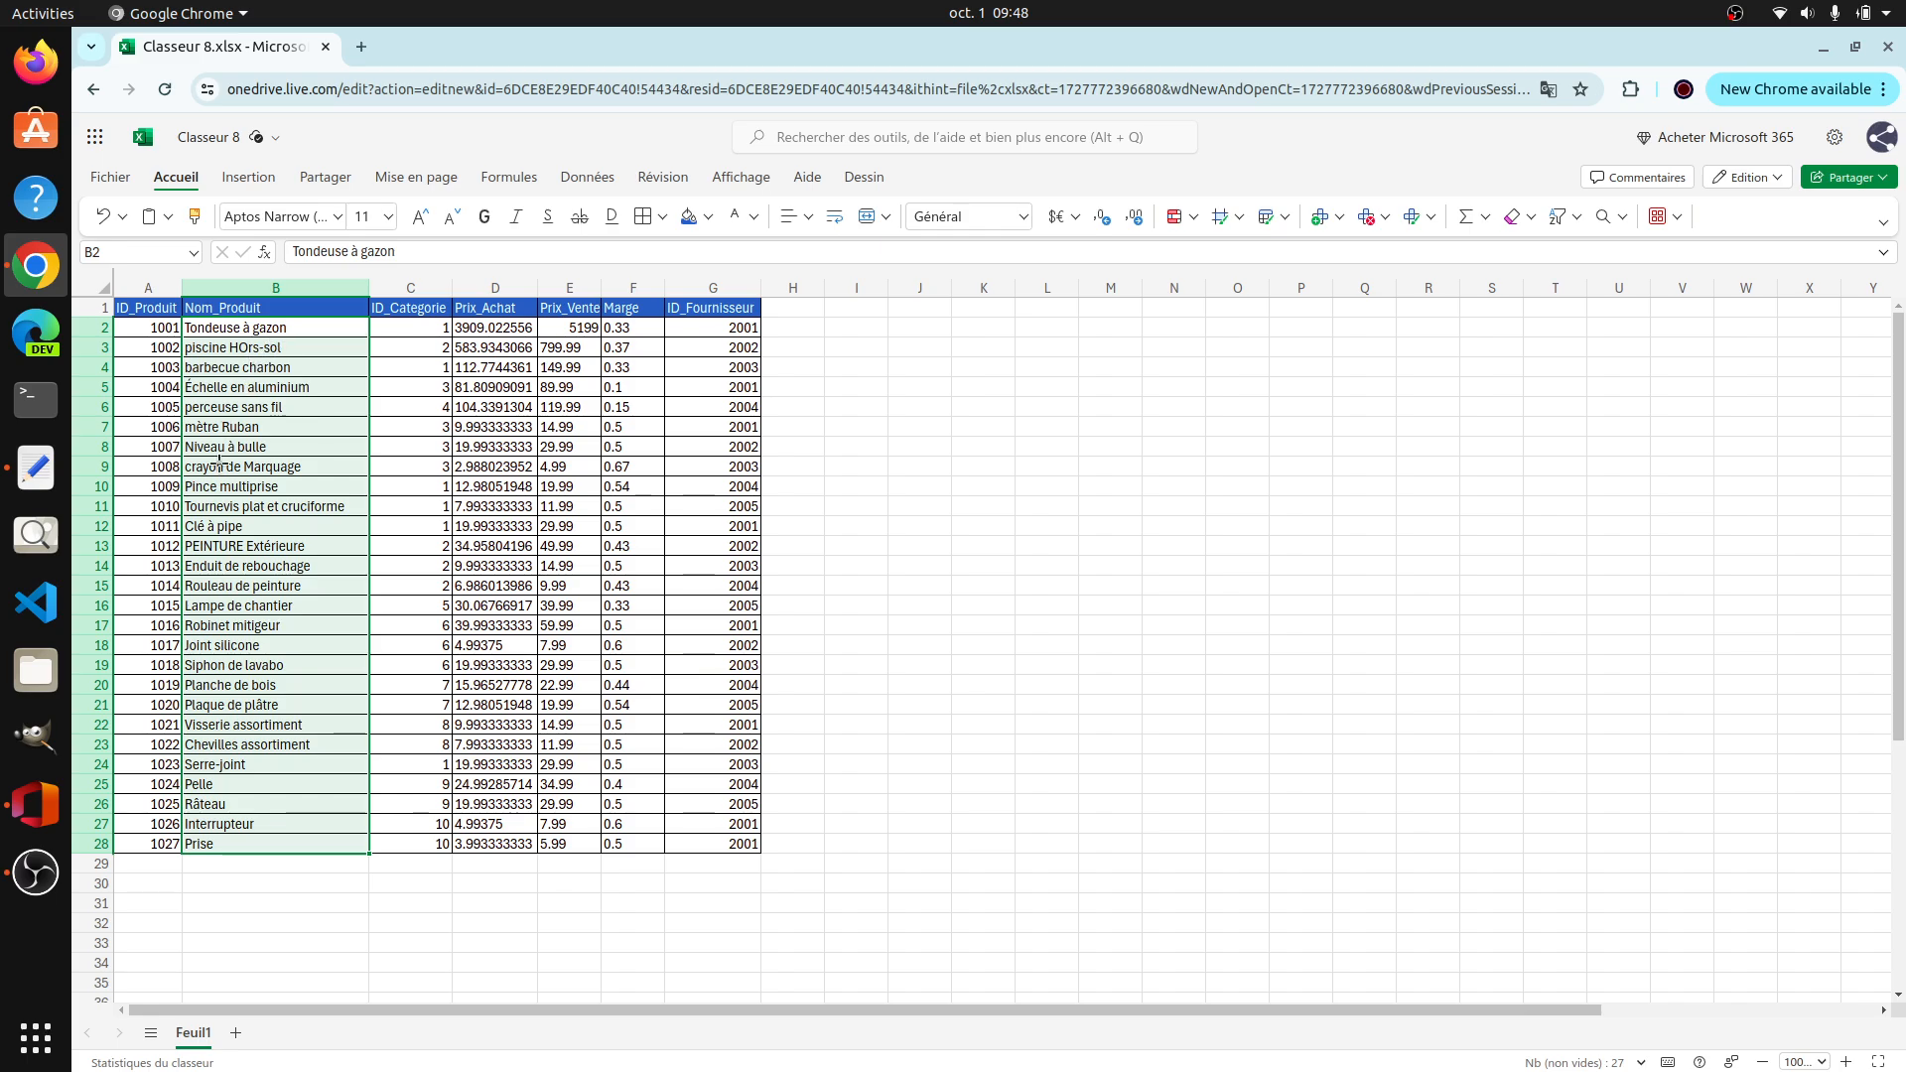
left_click(241, 530)
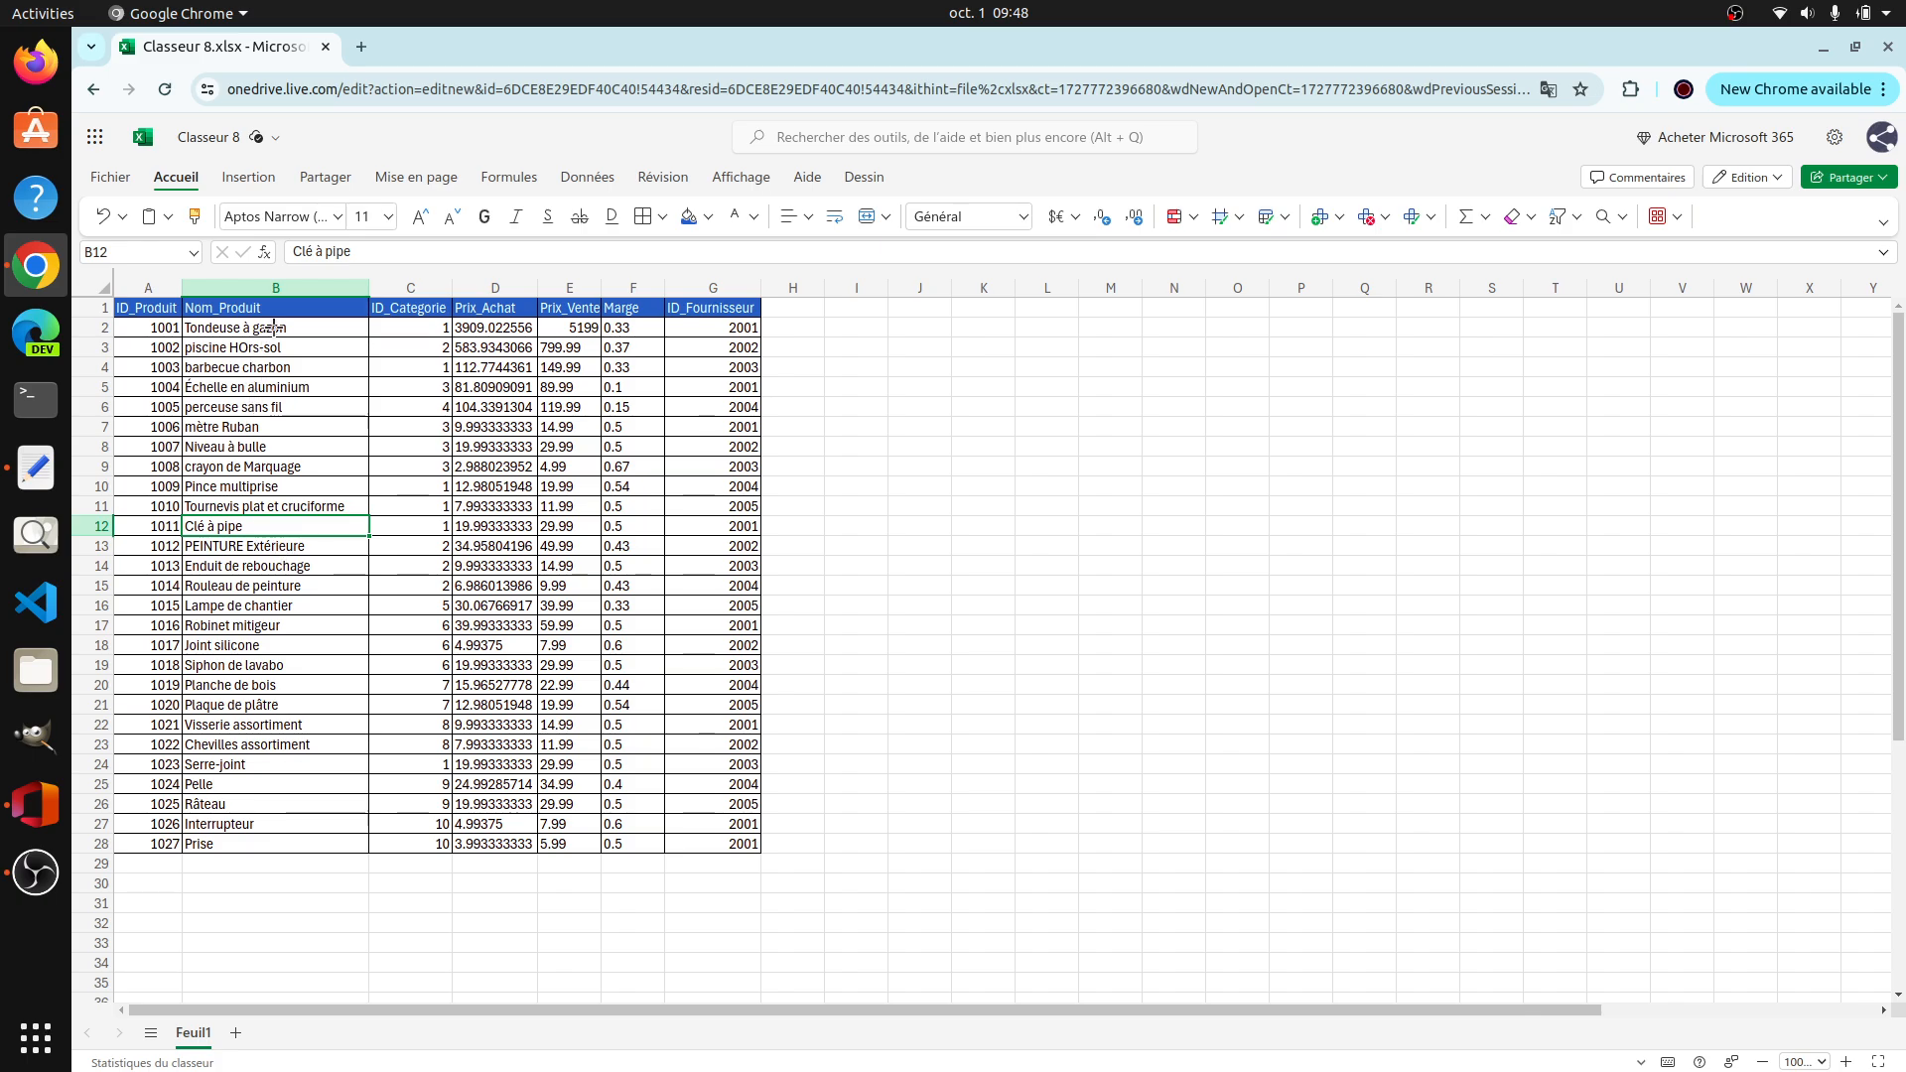
left_click_drag(248, 328, 288, 841)
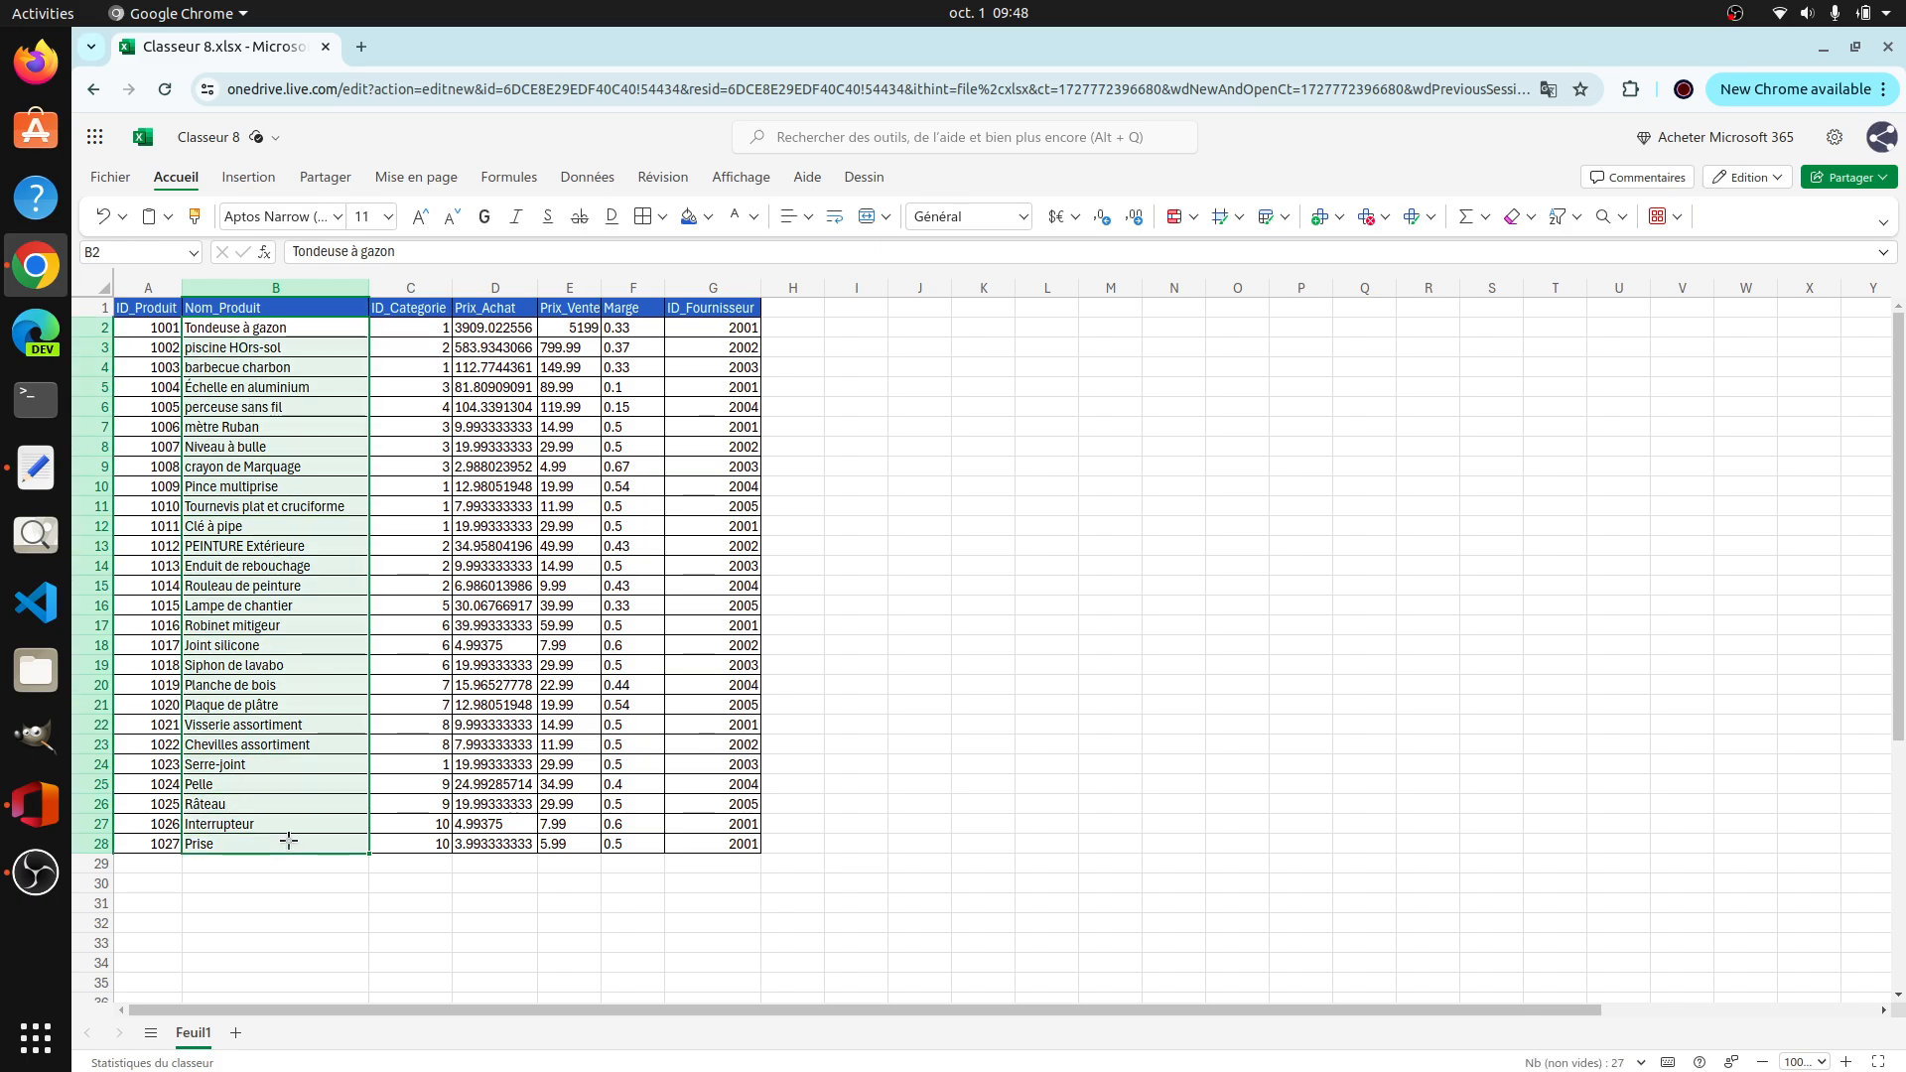
key("ctrl+c")
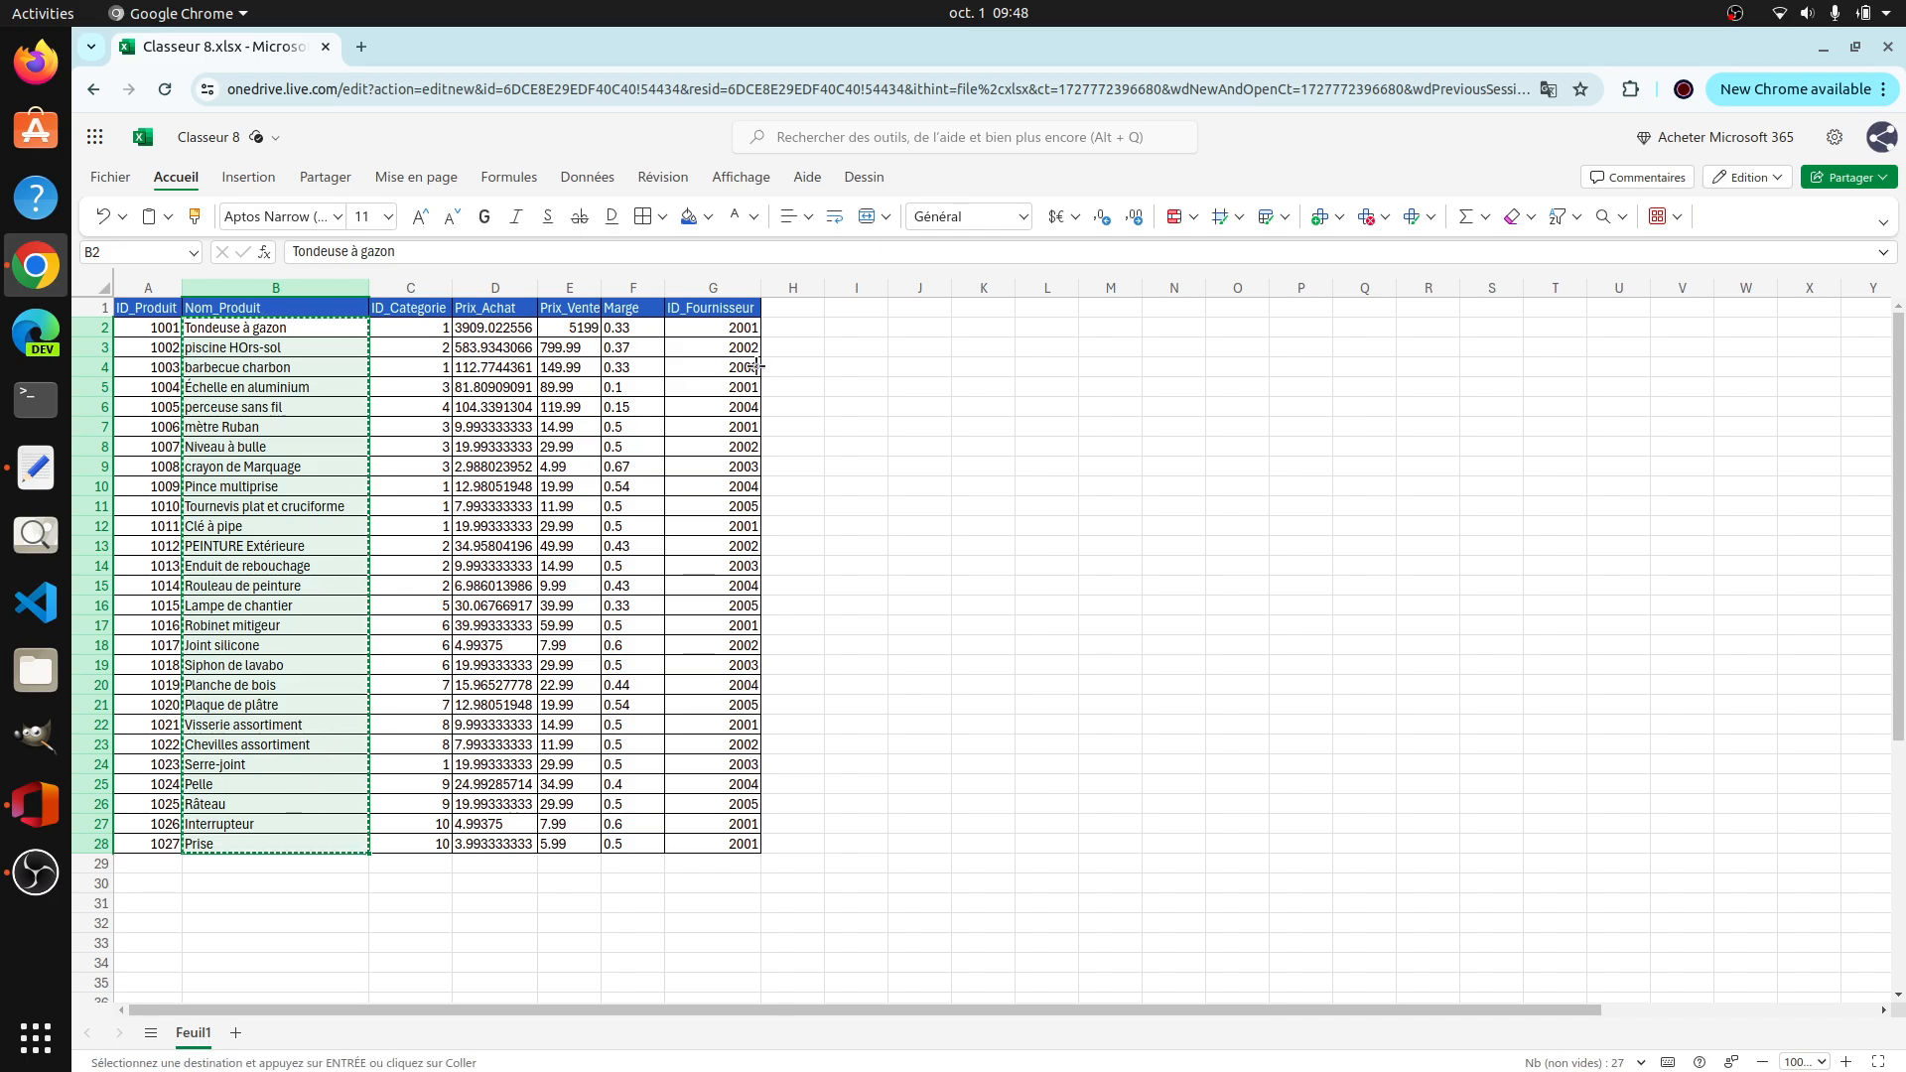
left_click(861, 328)
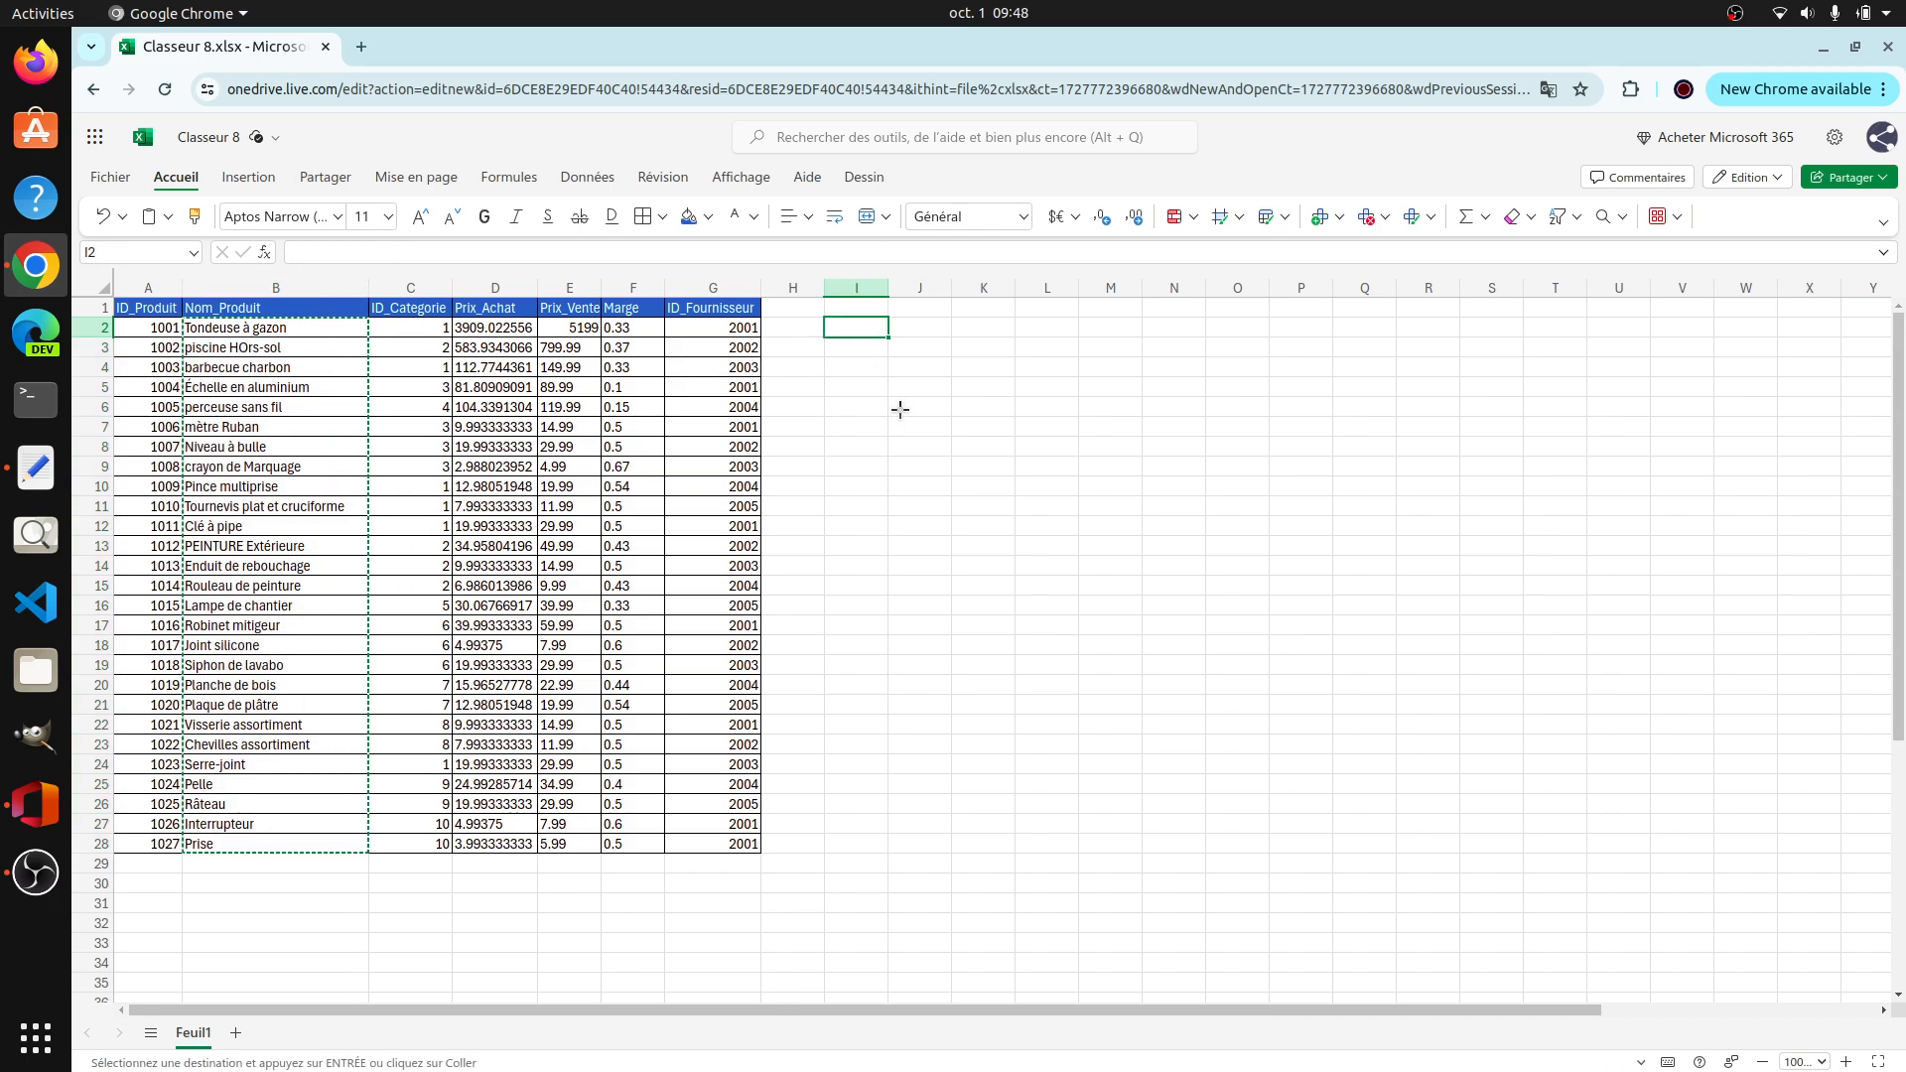
key("ctrl+v")
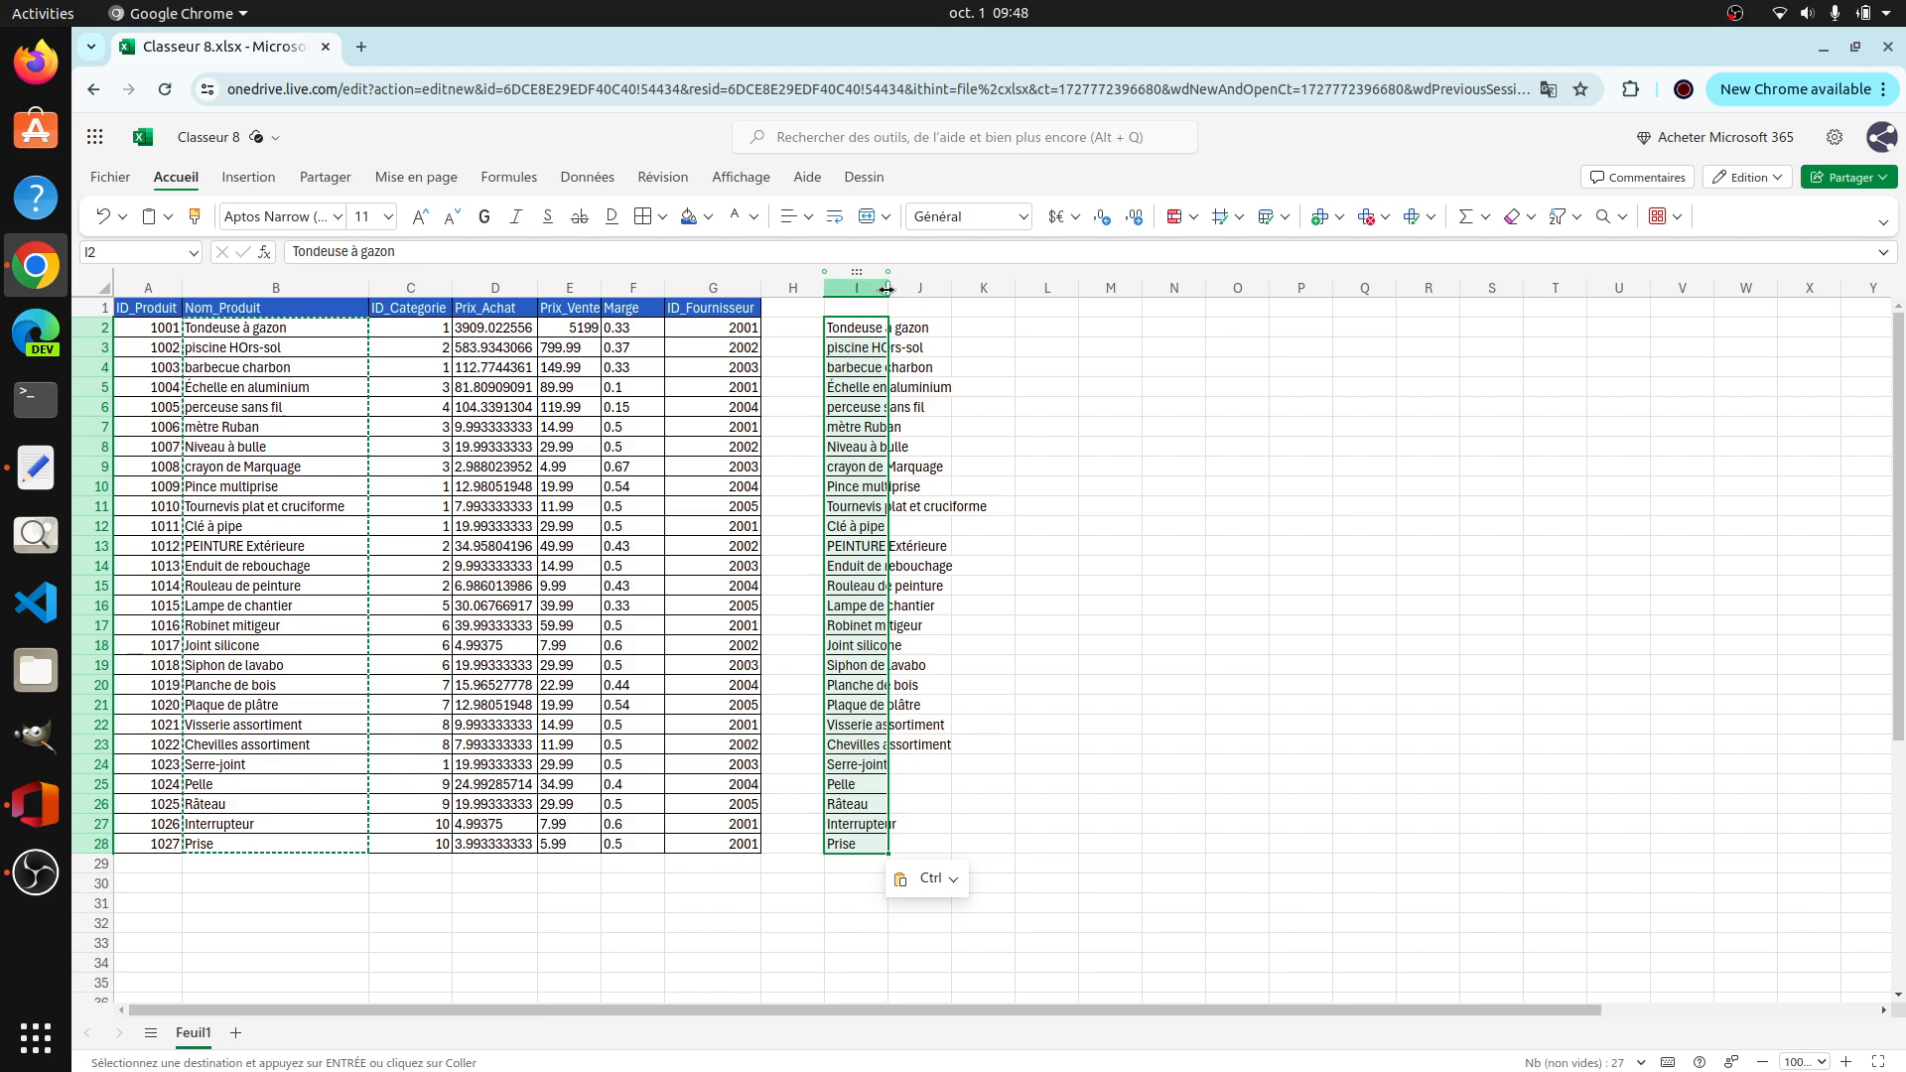
left_click_drag(890, 288, 1001, 288)
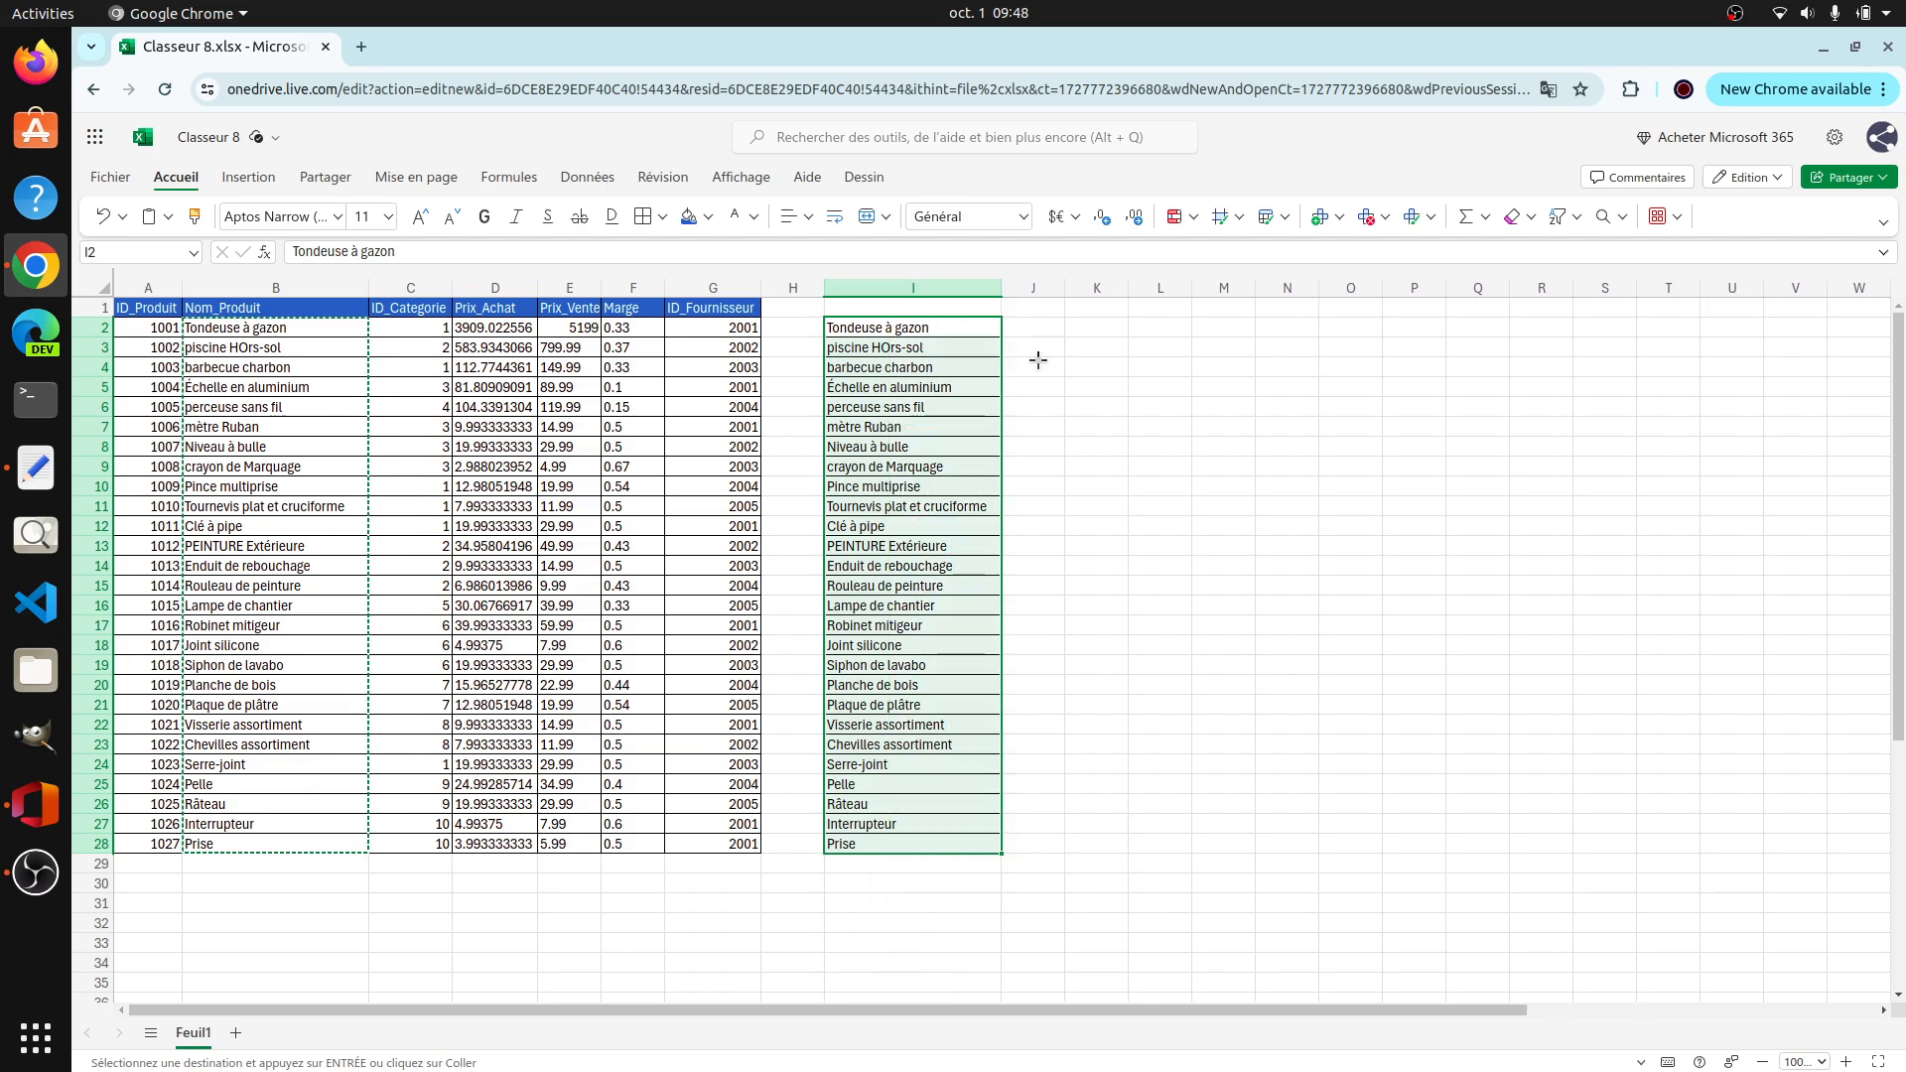
Step: Enter TONDEUSE À GAZON in J2 as the uppercase example for the first product name
left_click(1031, 326)
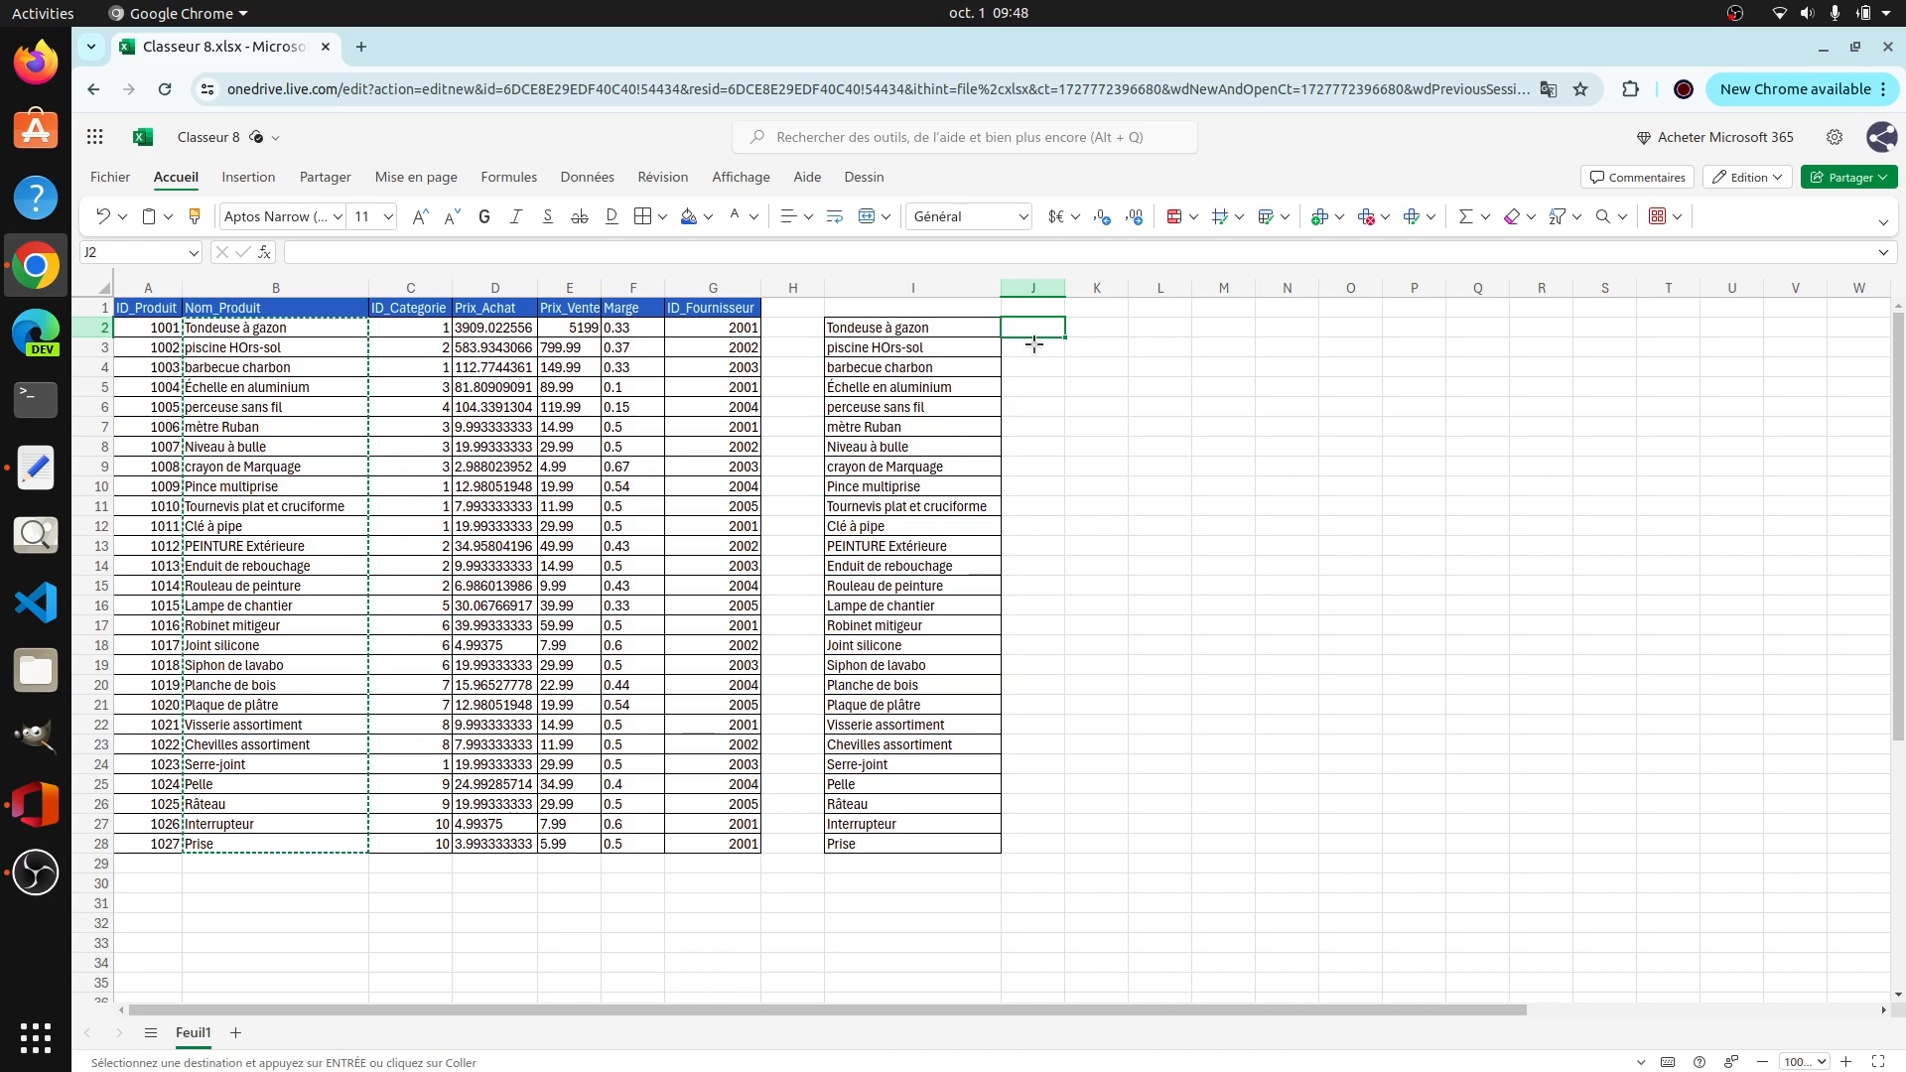
type("TO")
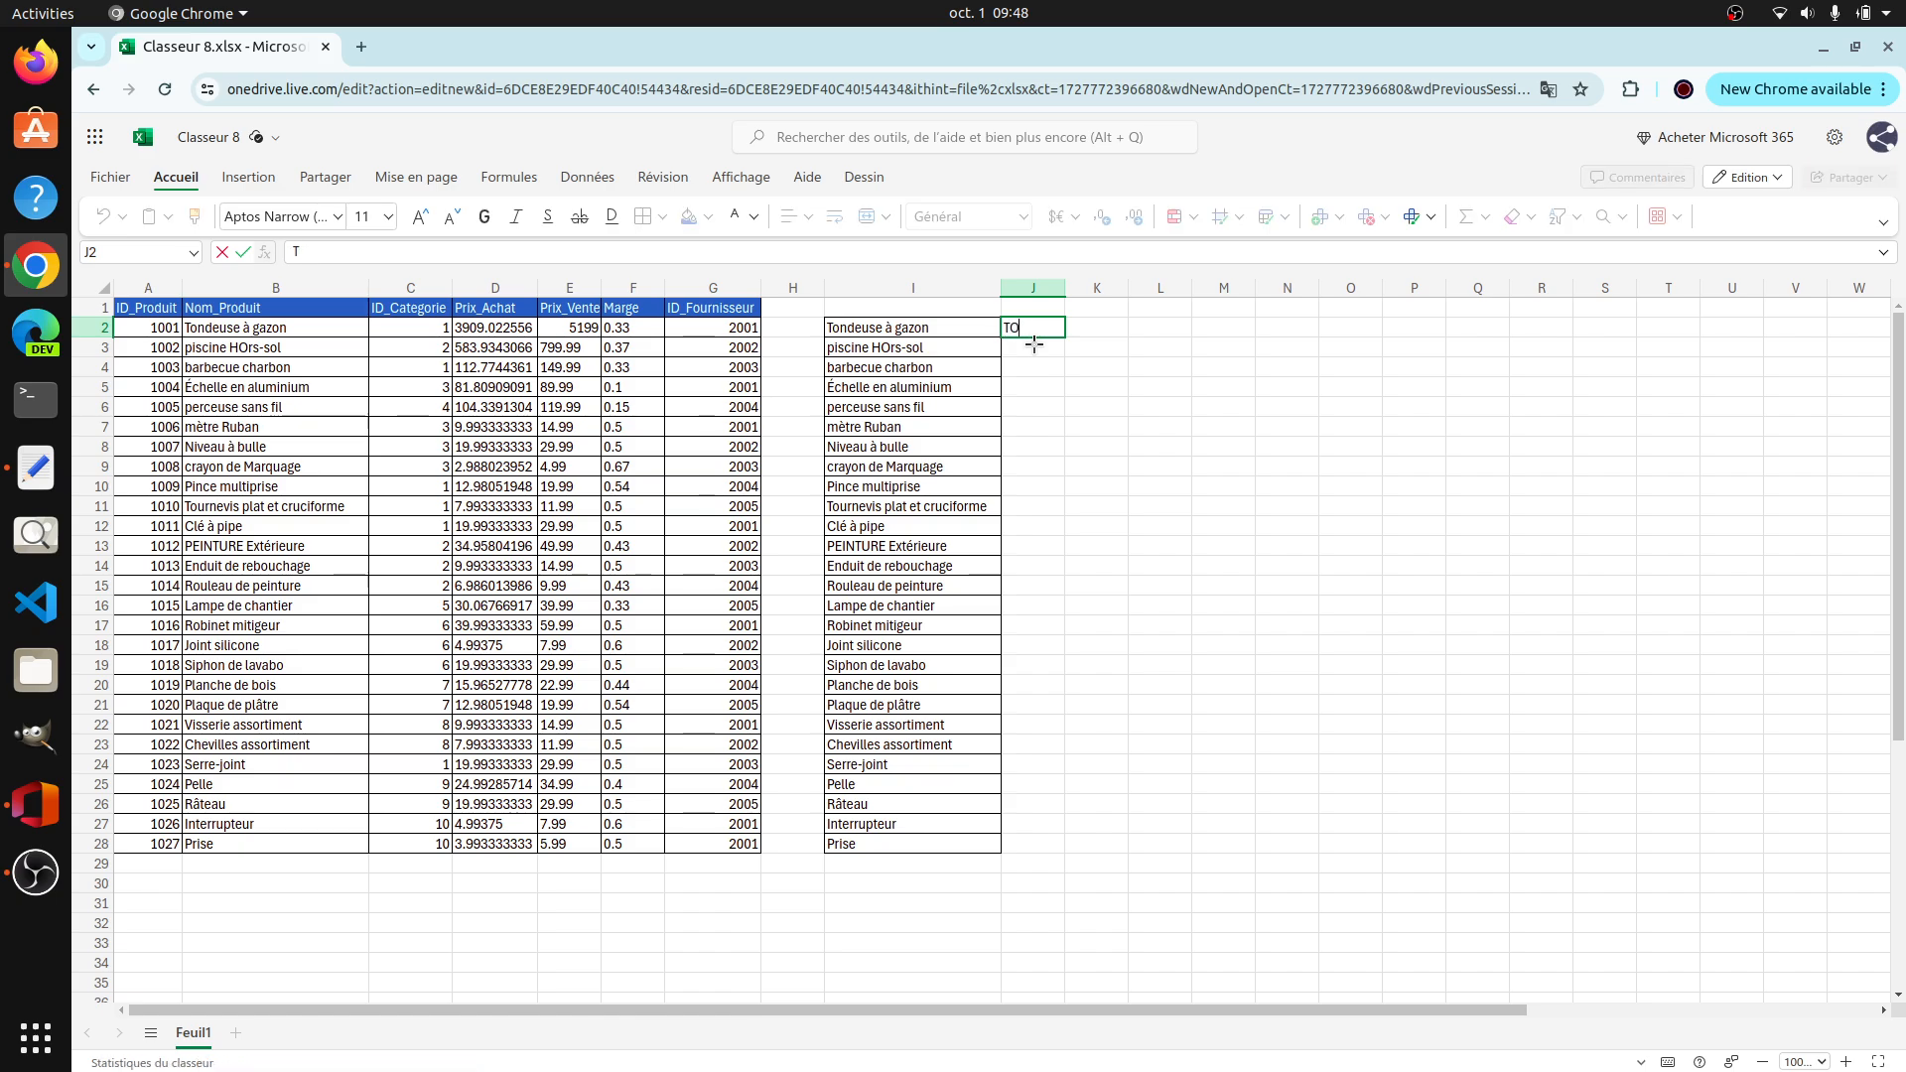
type("NDEUR")
type("SE")
type(" À ")
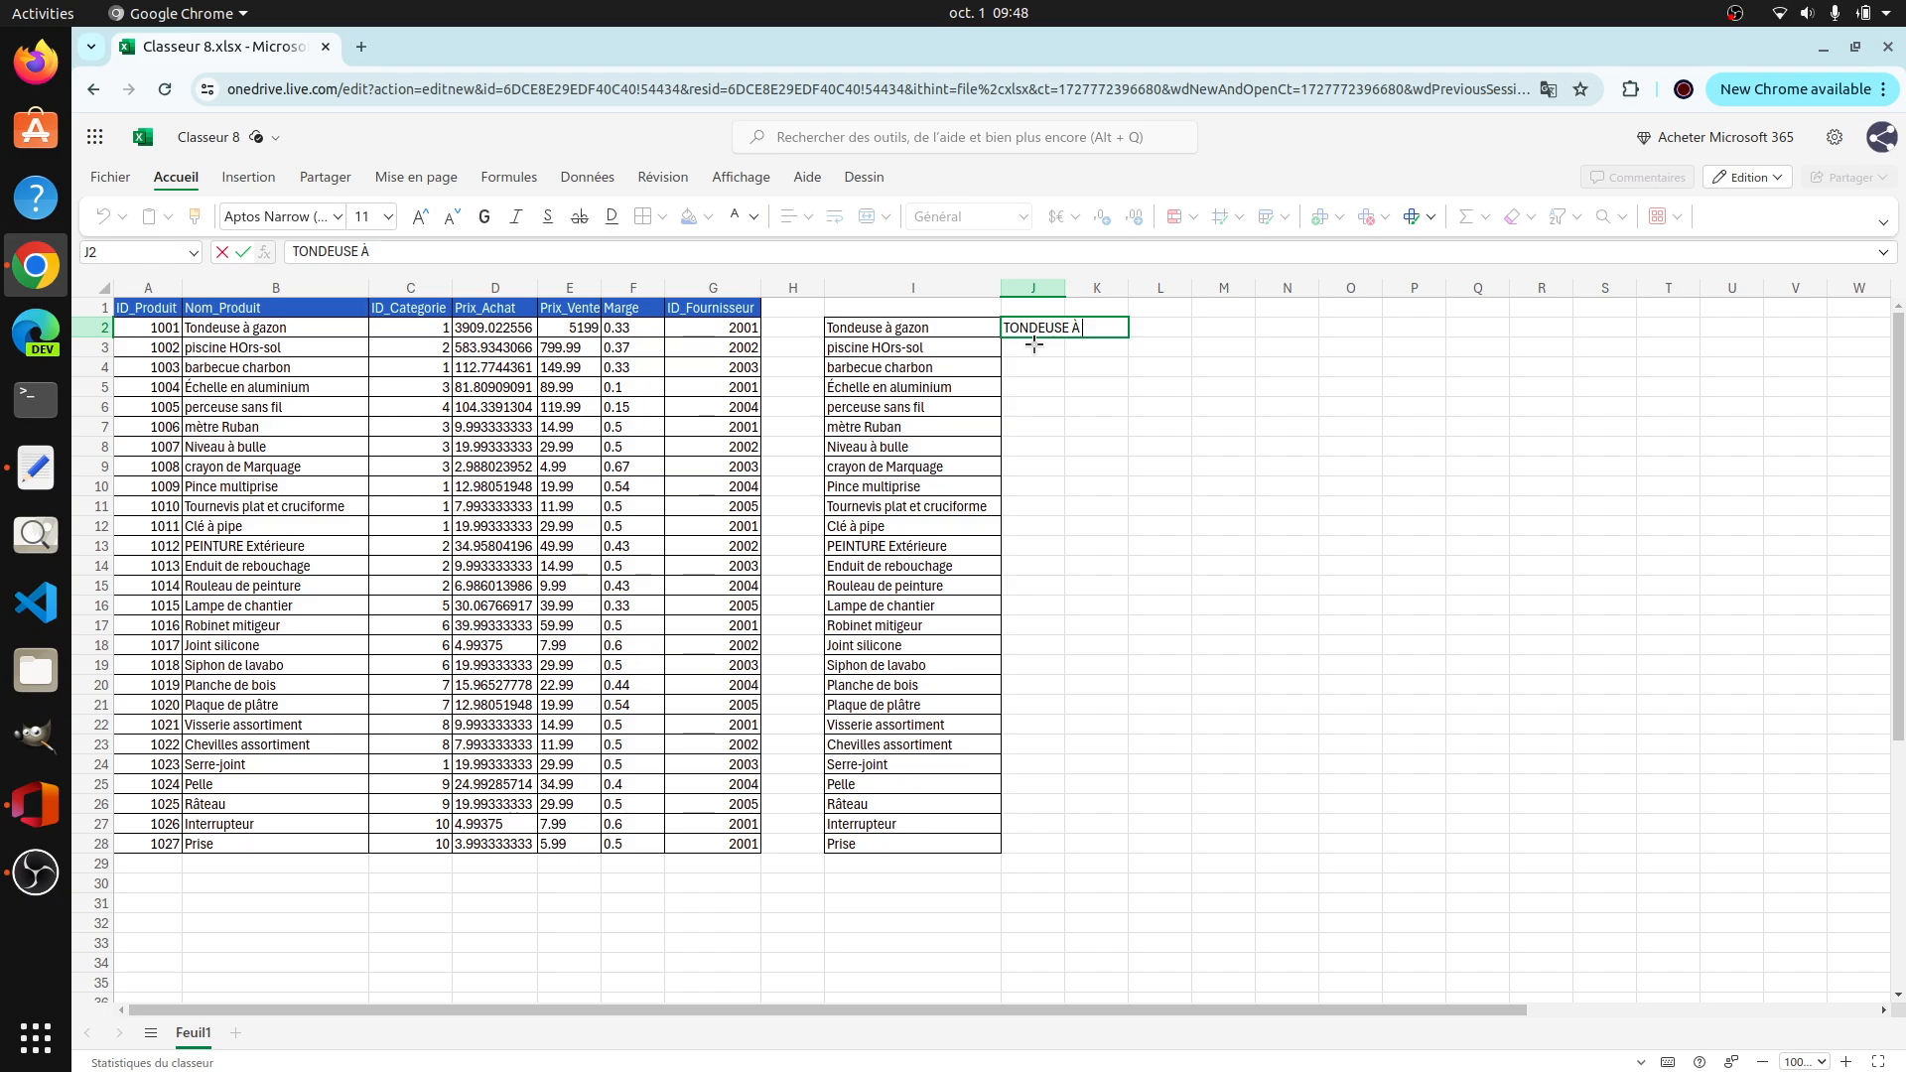
type("GAZON")
key("Return")
Step: Flash-fill column J from the J2 example with the product names in uppercase, and widen column J
left_click(1040, 334)
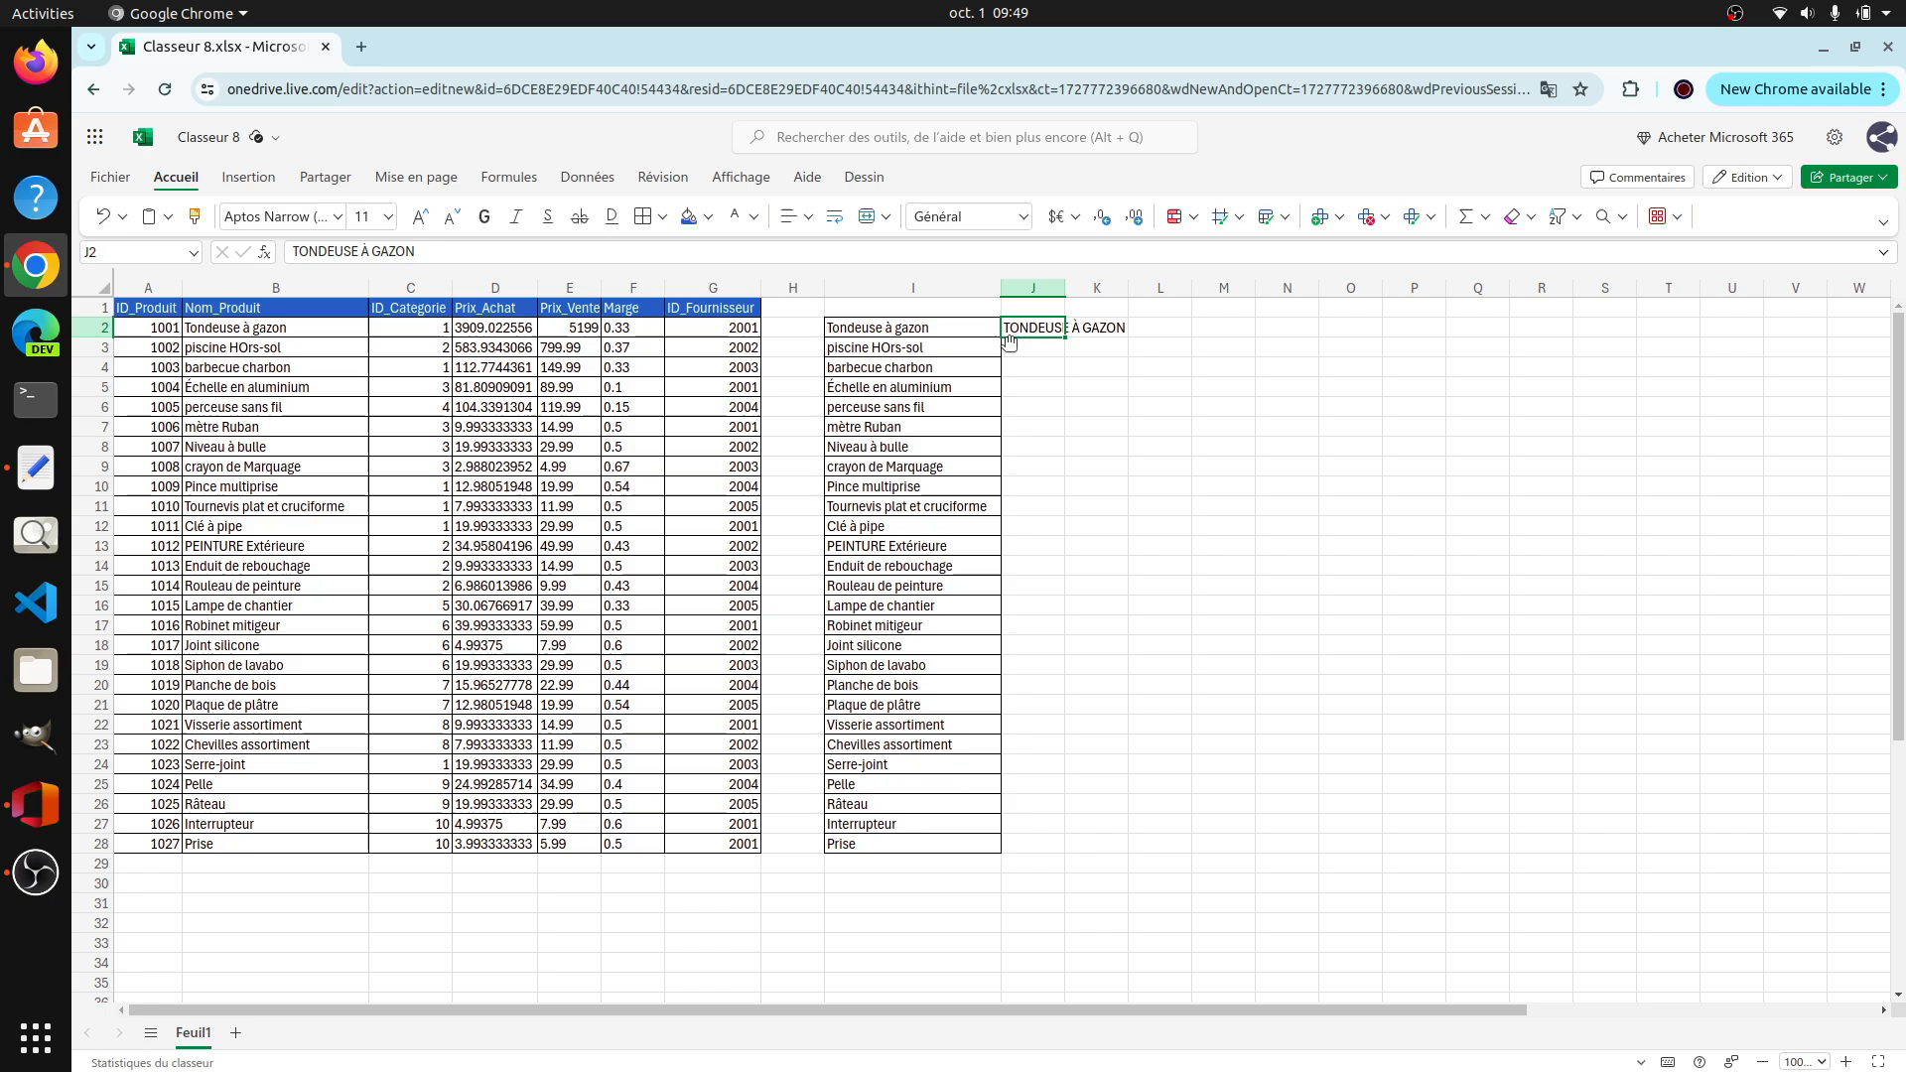
left_click(580, 180)
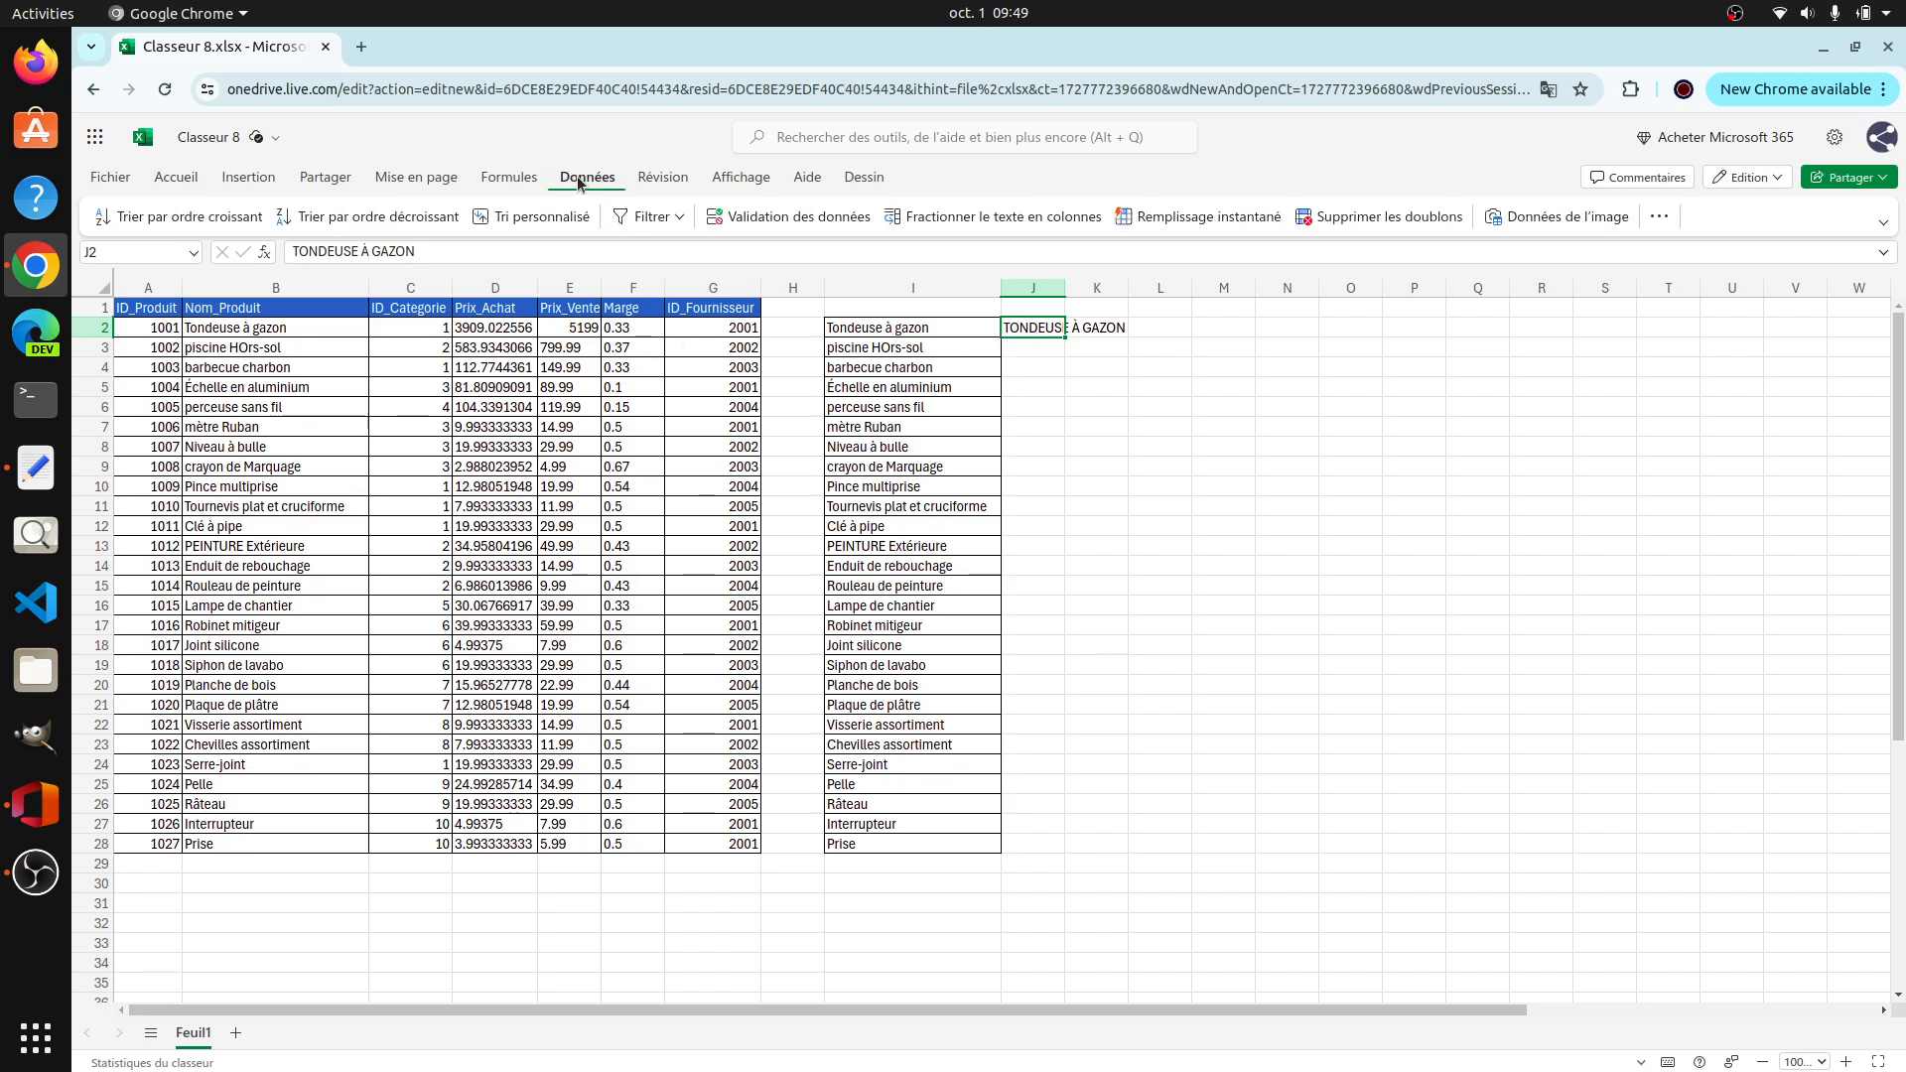
left_click(1228, 220)
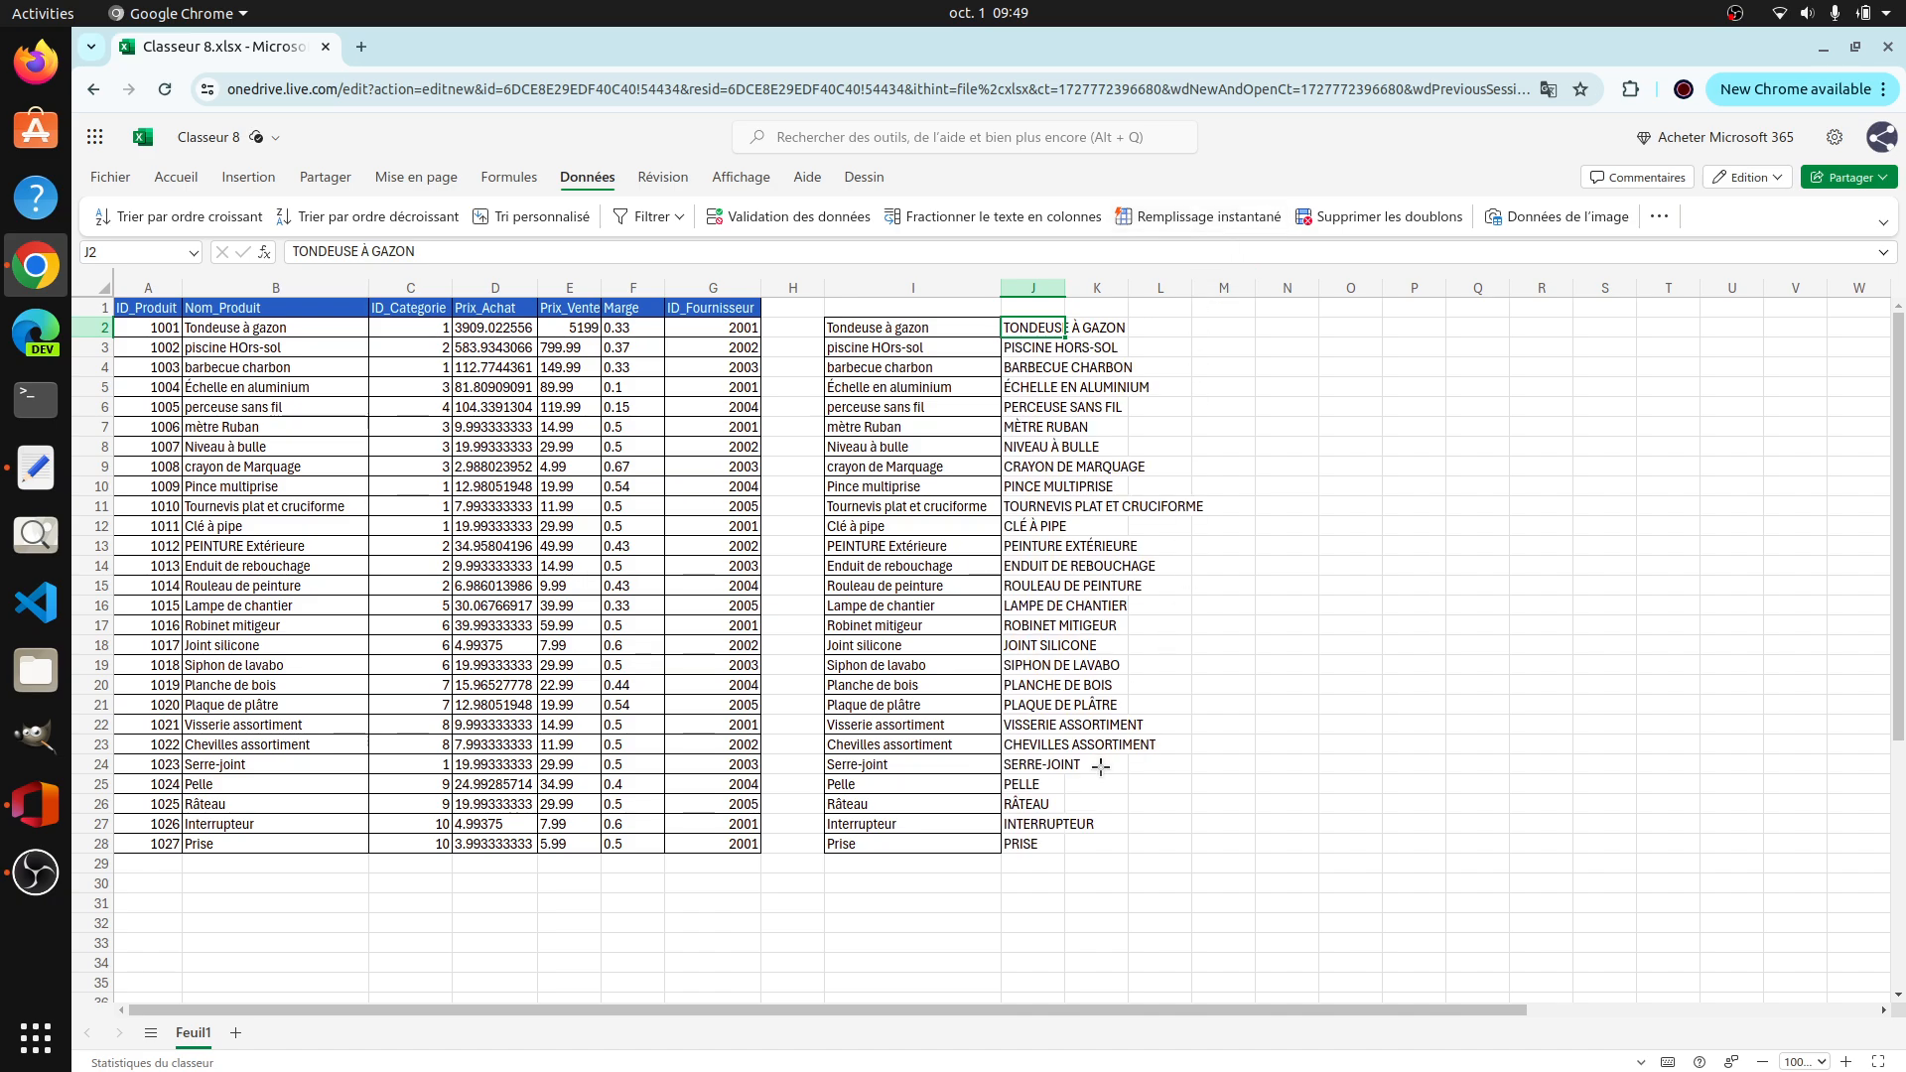
left_click_drag(1065, 288, 1199, 287)
Step: Move the uppercase names from J2:J28 over the original product names in B2:B28
left_click_drag(1079, 327, 1088, 841)
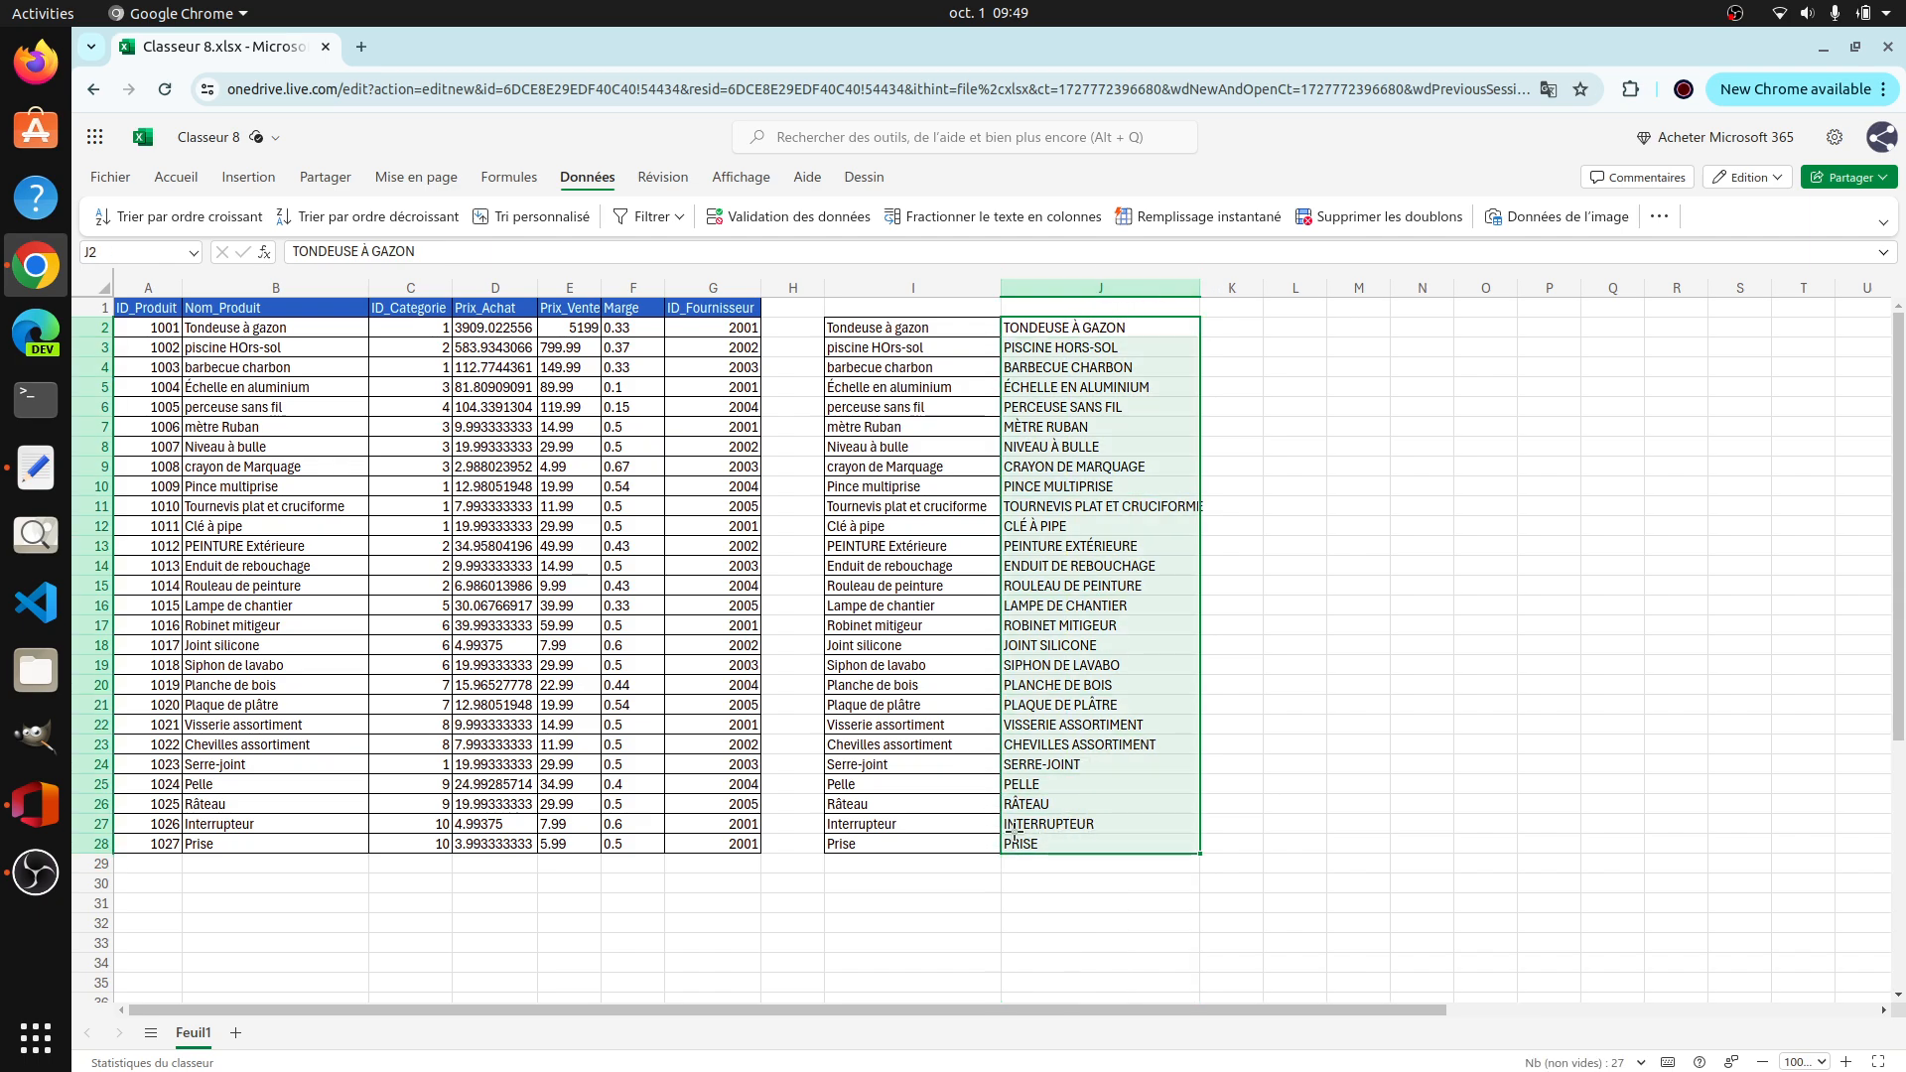
key("ctrl+x")
left_click_drag(298, 329, 266, 837)
key("ctrl+v")
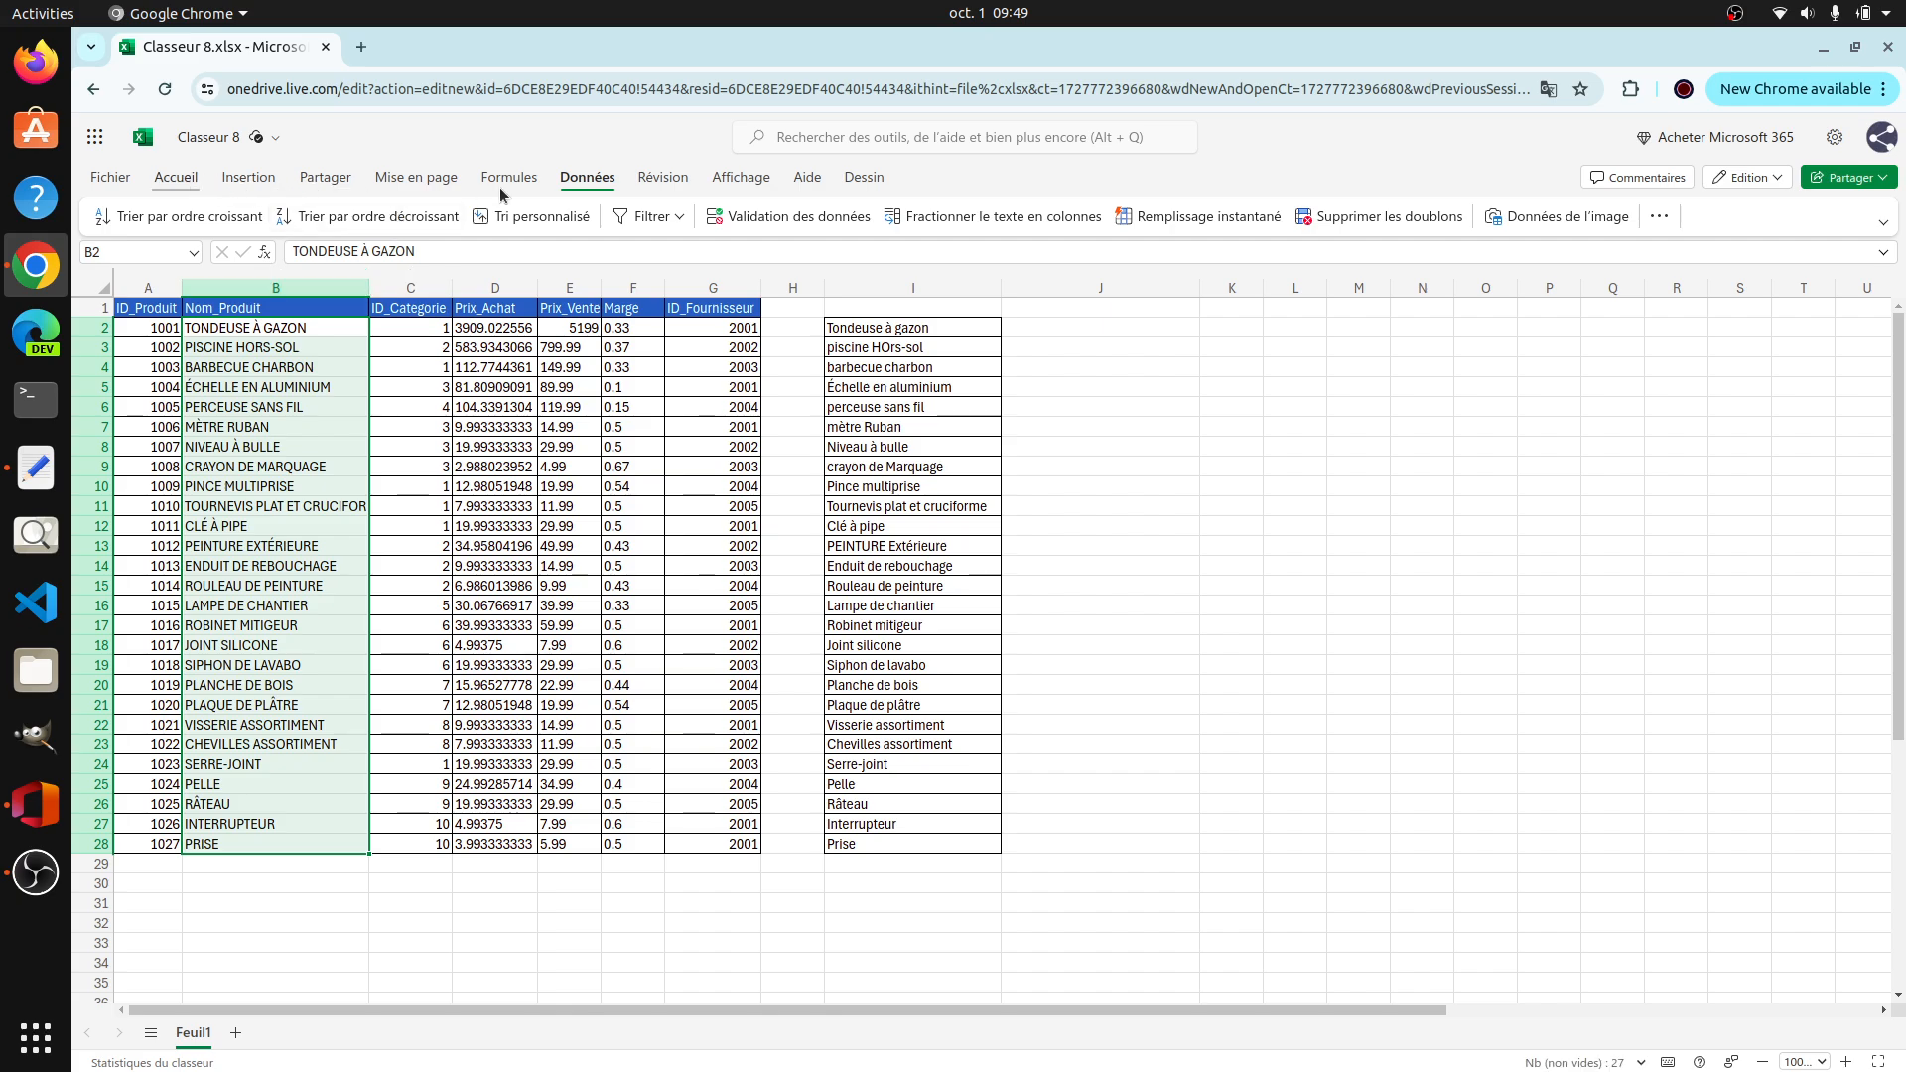
left_click(175, 178)
left_click(1219, 449)
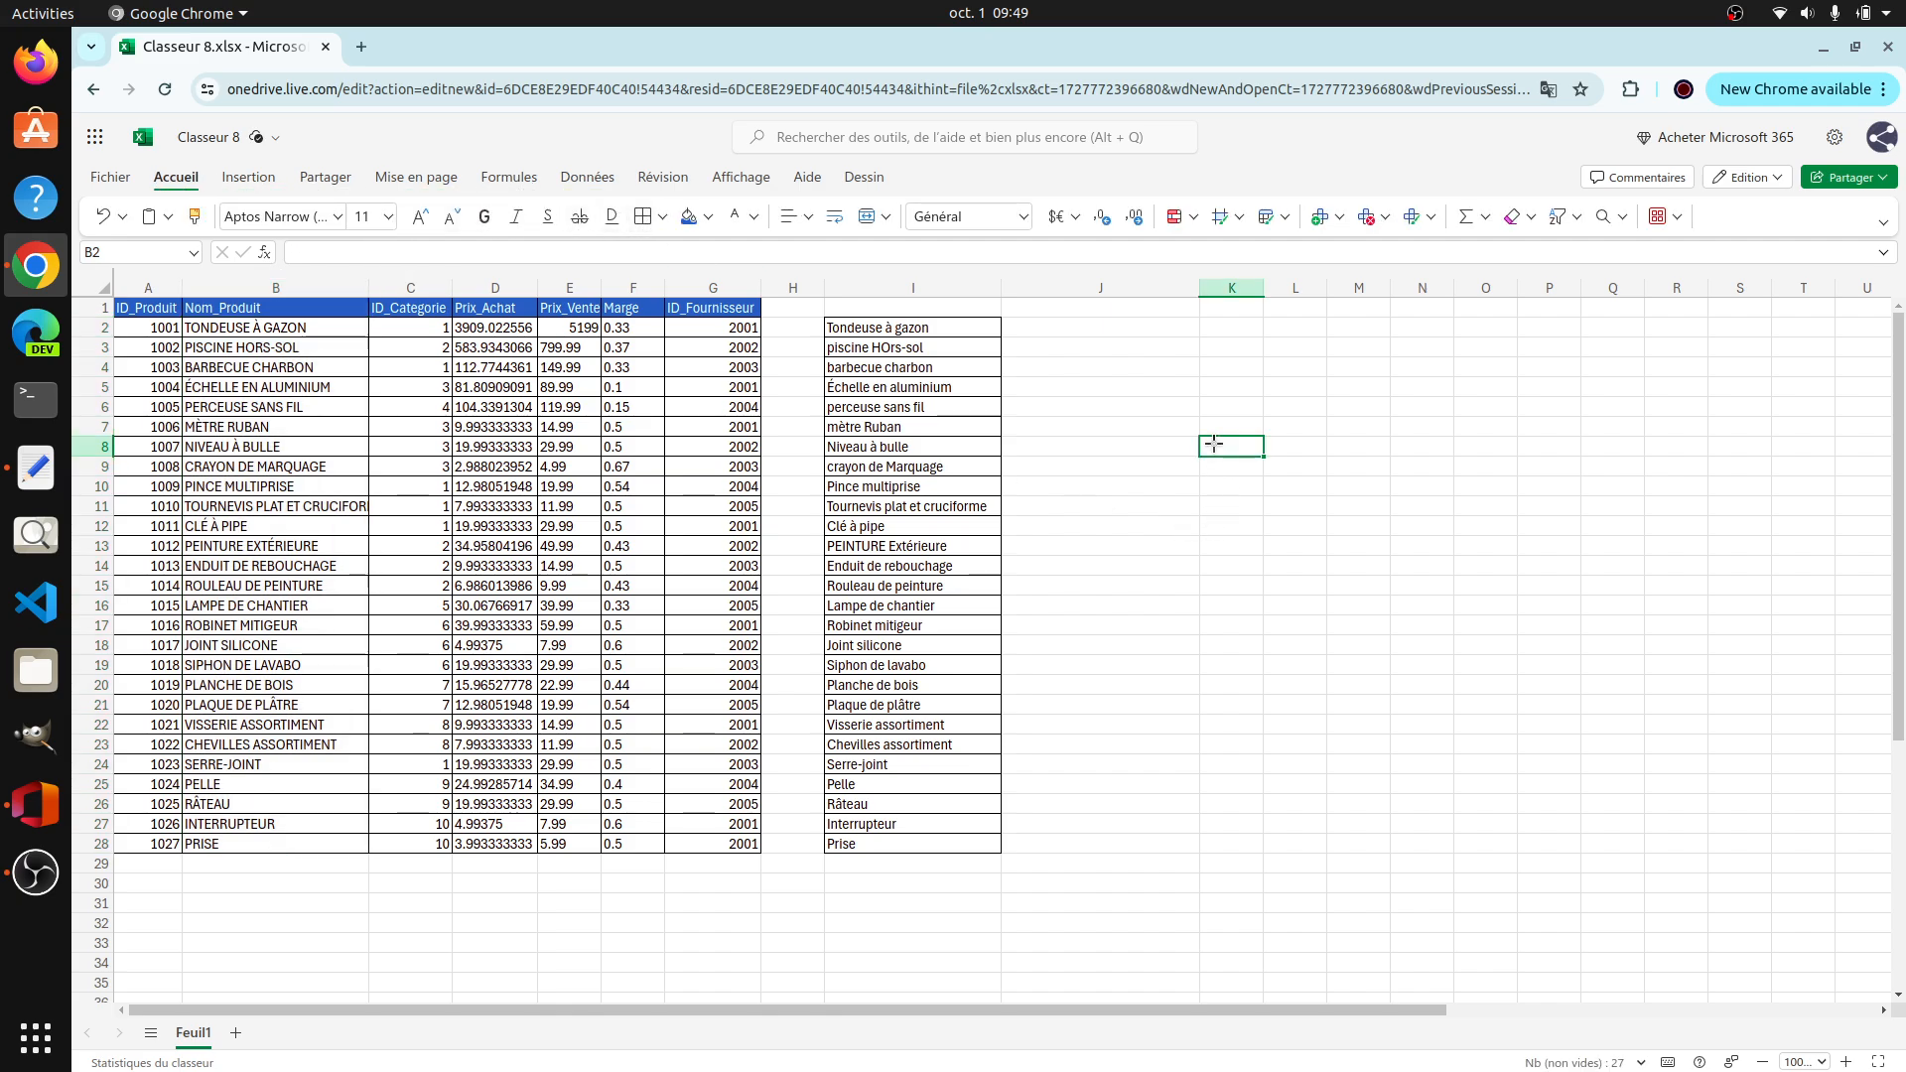
Step: Delete the helper column I that holds the copied product names
left_click(921, 288)
right_click(923, 288)
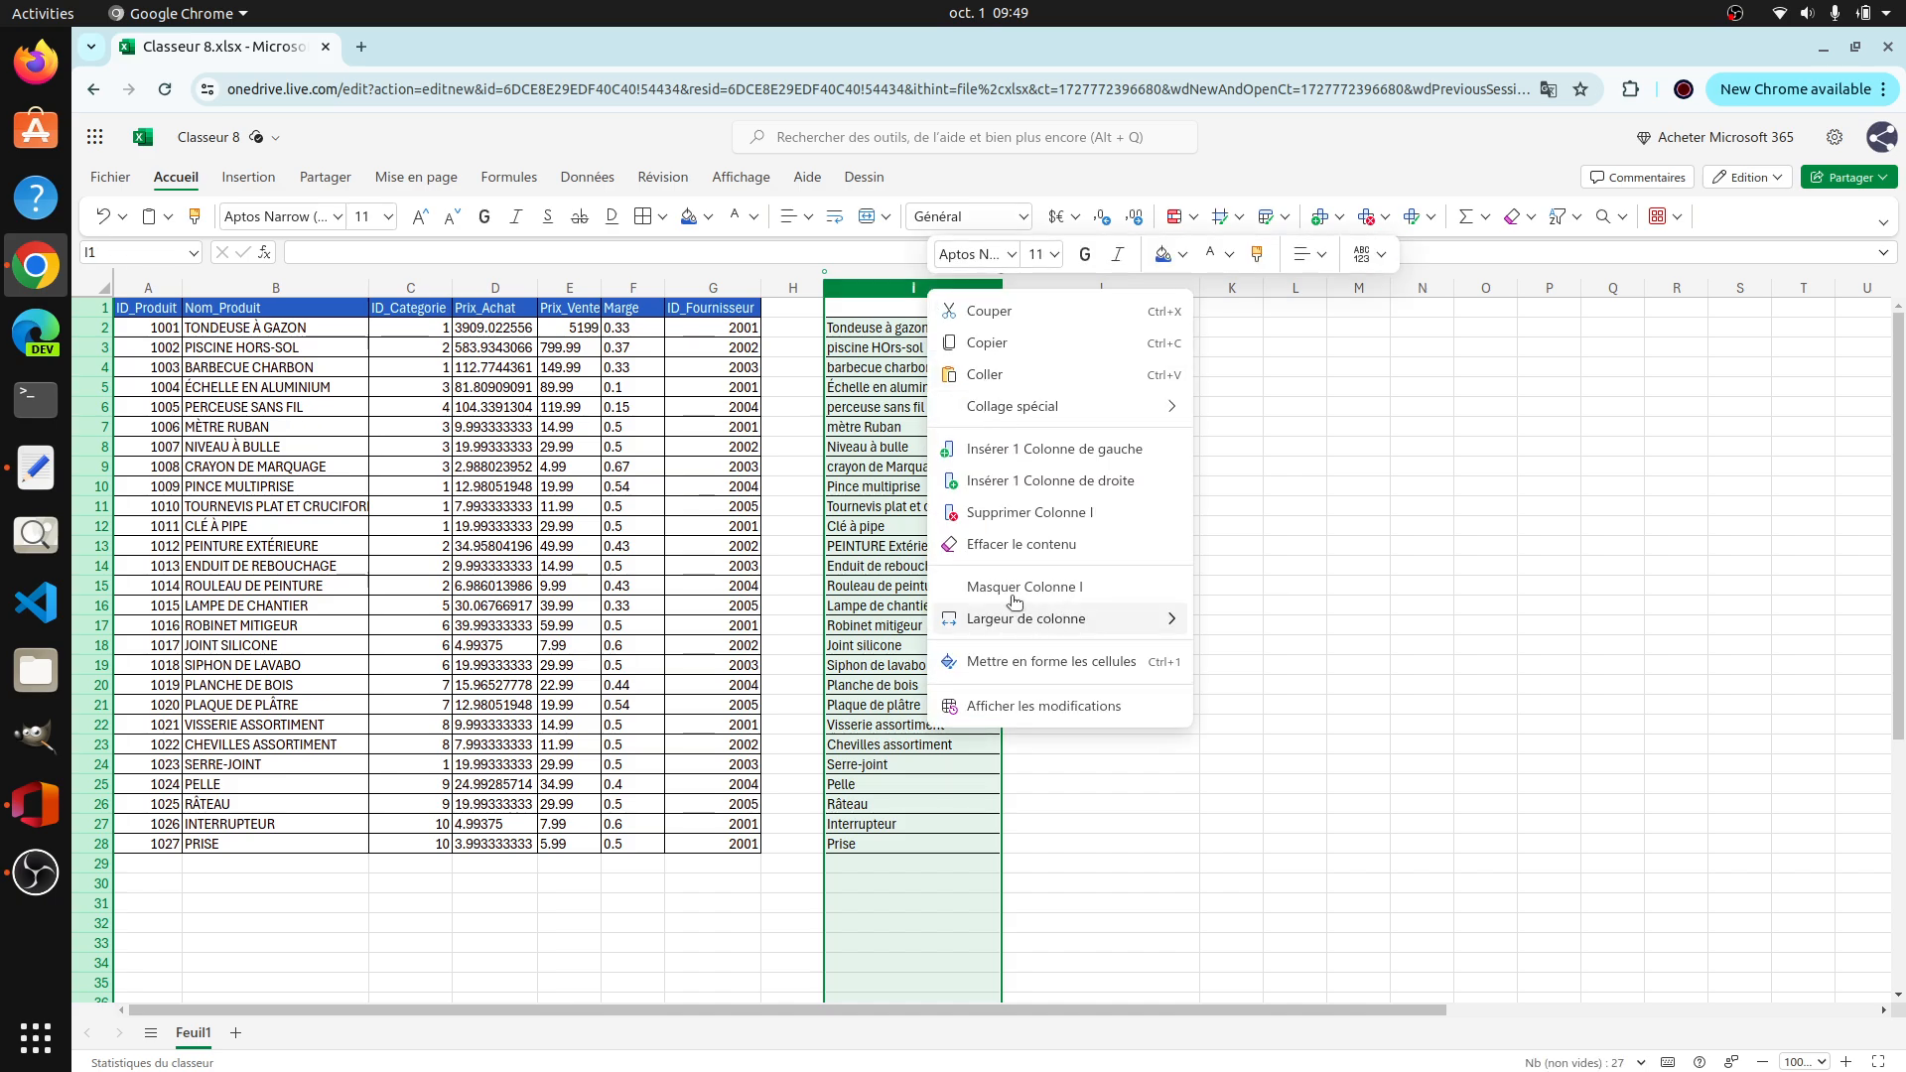
left_click(1032, 512)
left_click(1246, 546)
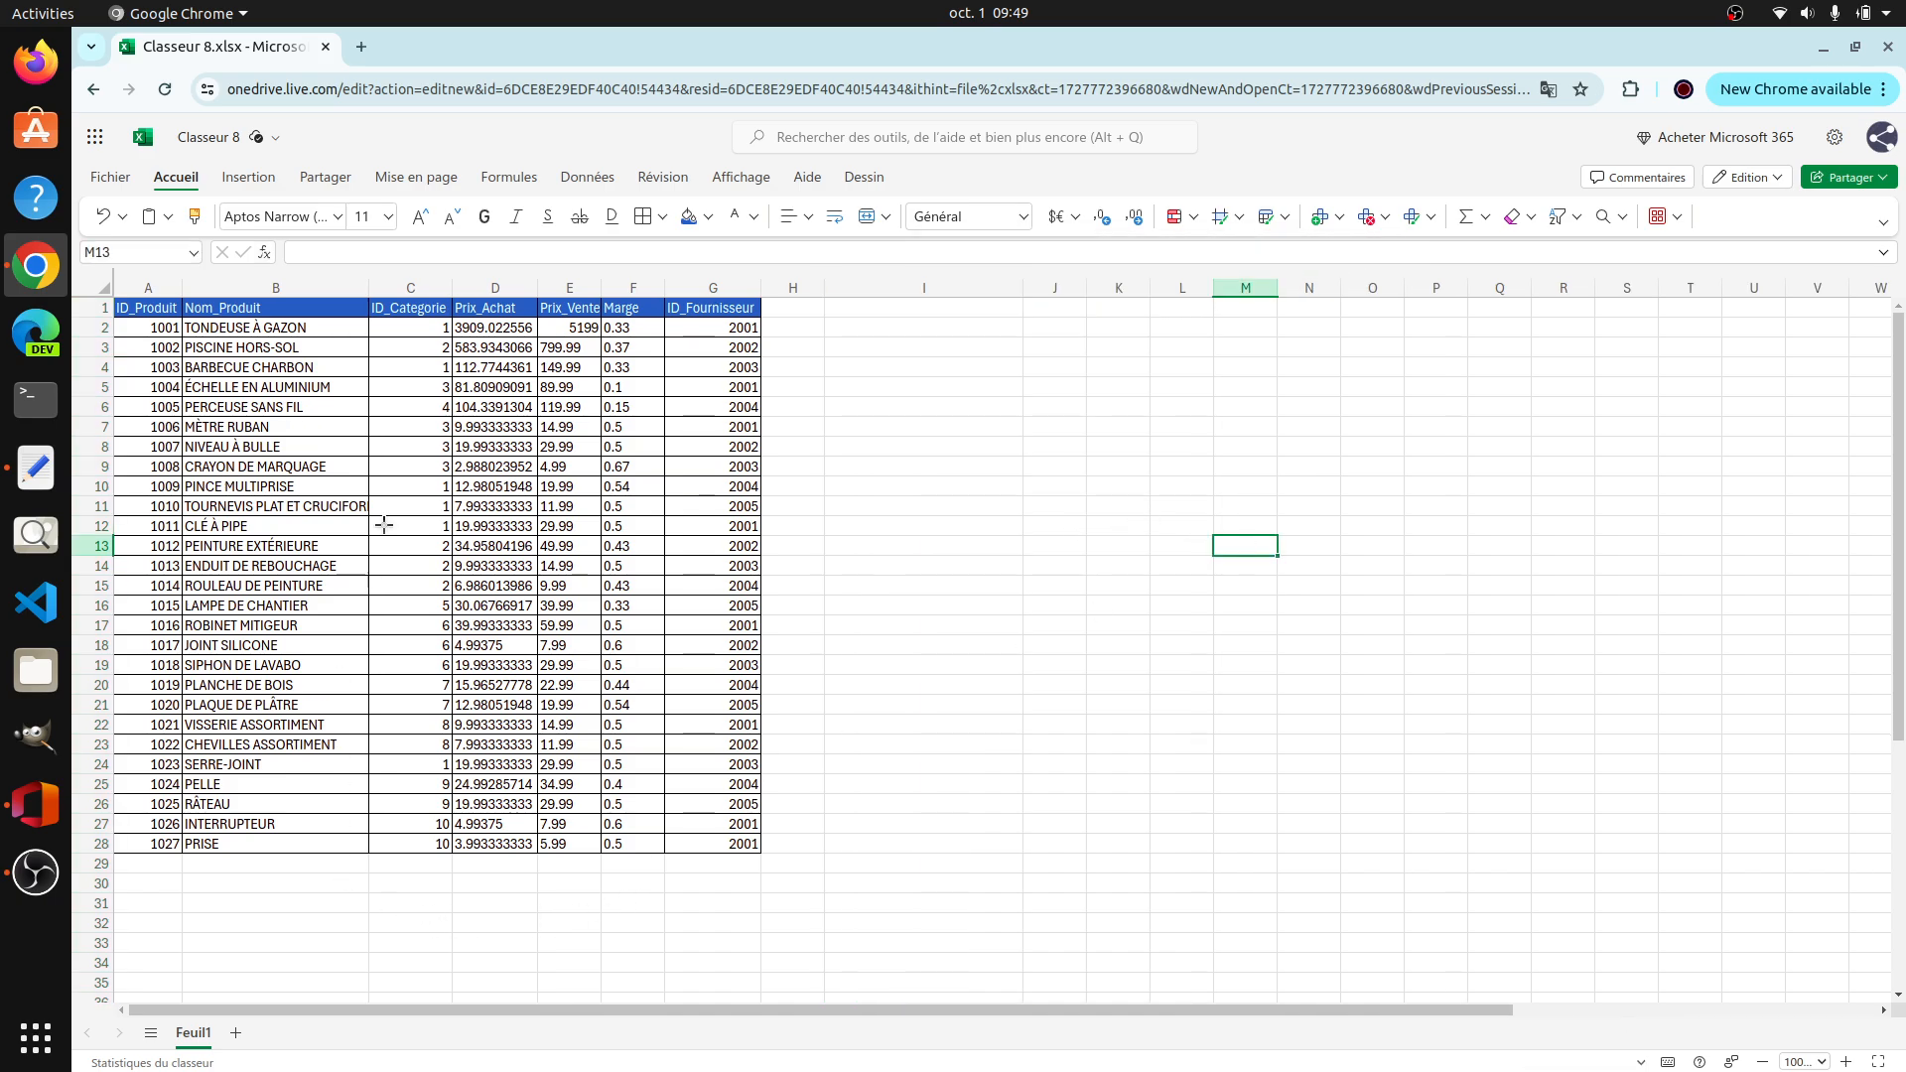
left_click(628, 329)
left_click_drag(631, 380, 635, 844)
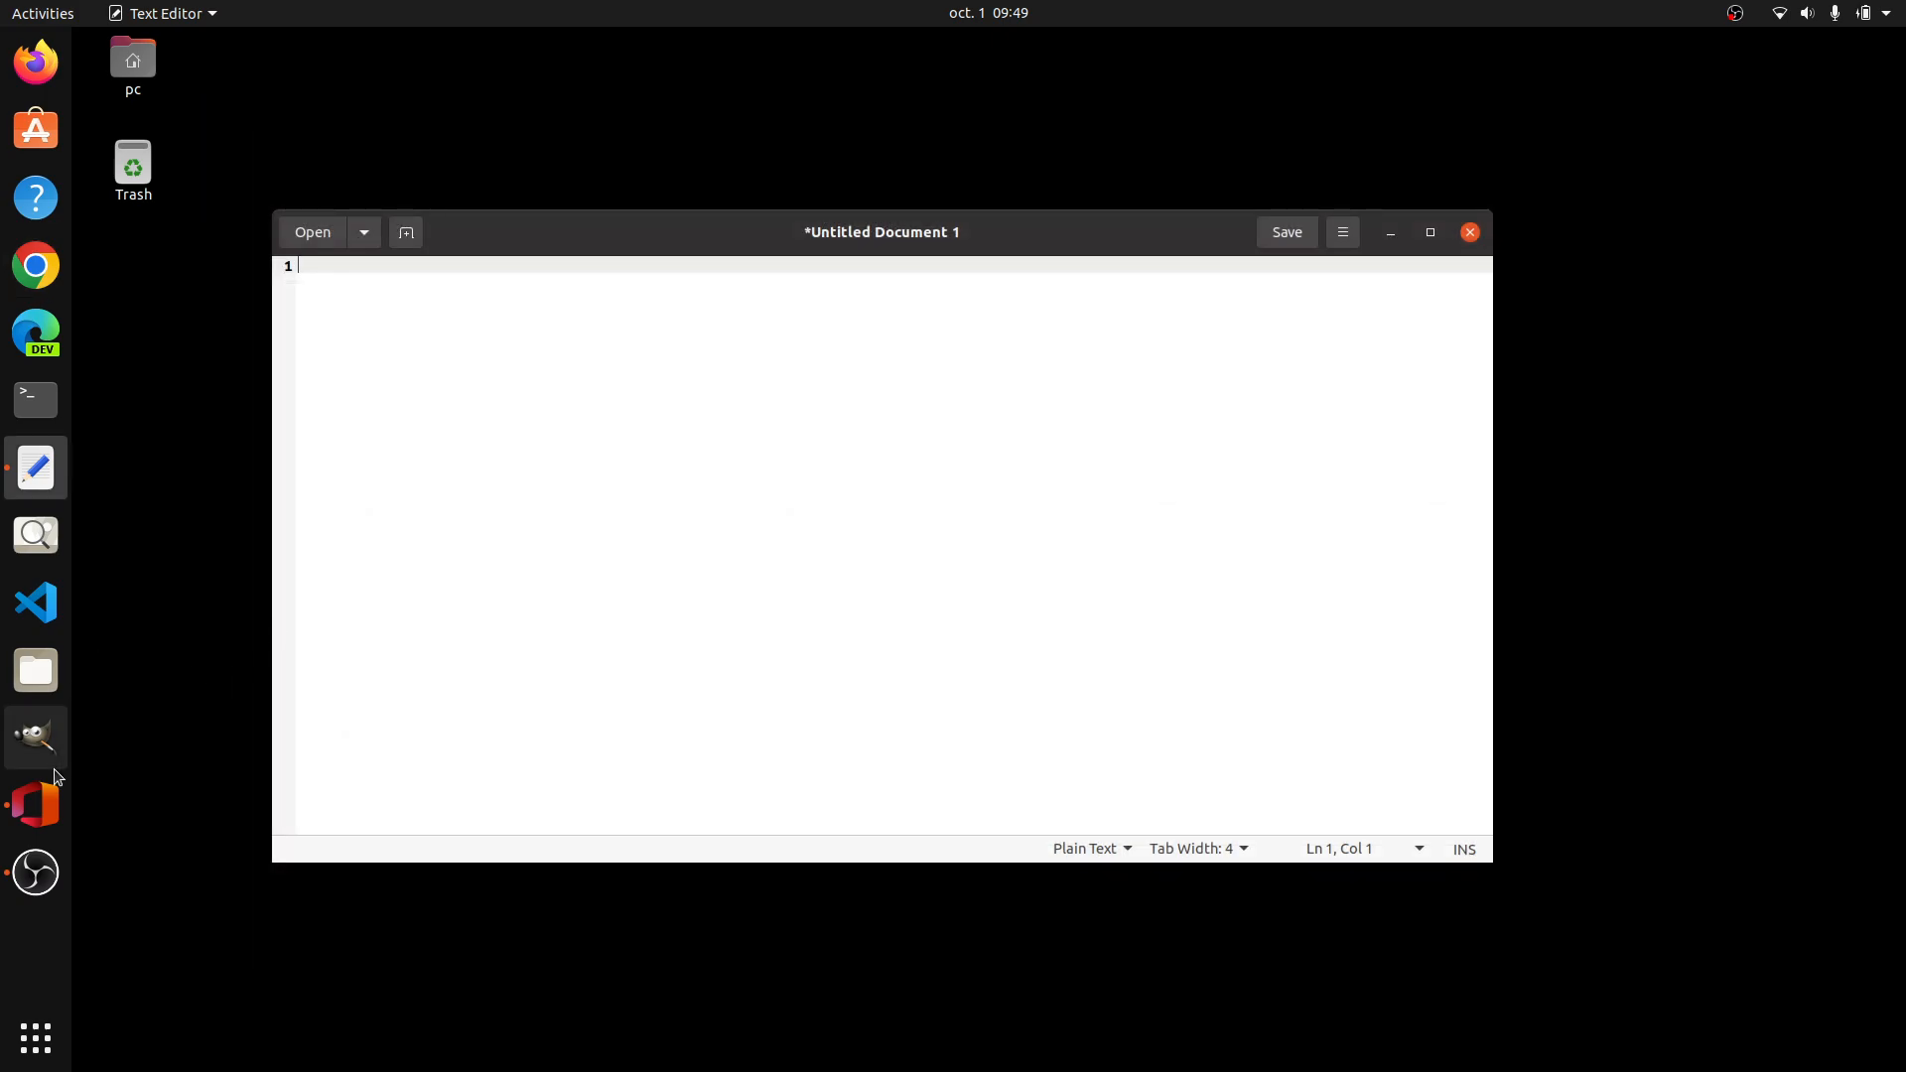
Step: Switch to the Office365WebDesktop app, minimize the text editor, and open the Bricolage_Data workbook in a maximized window
left_click(59, 800)
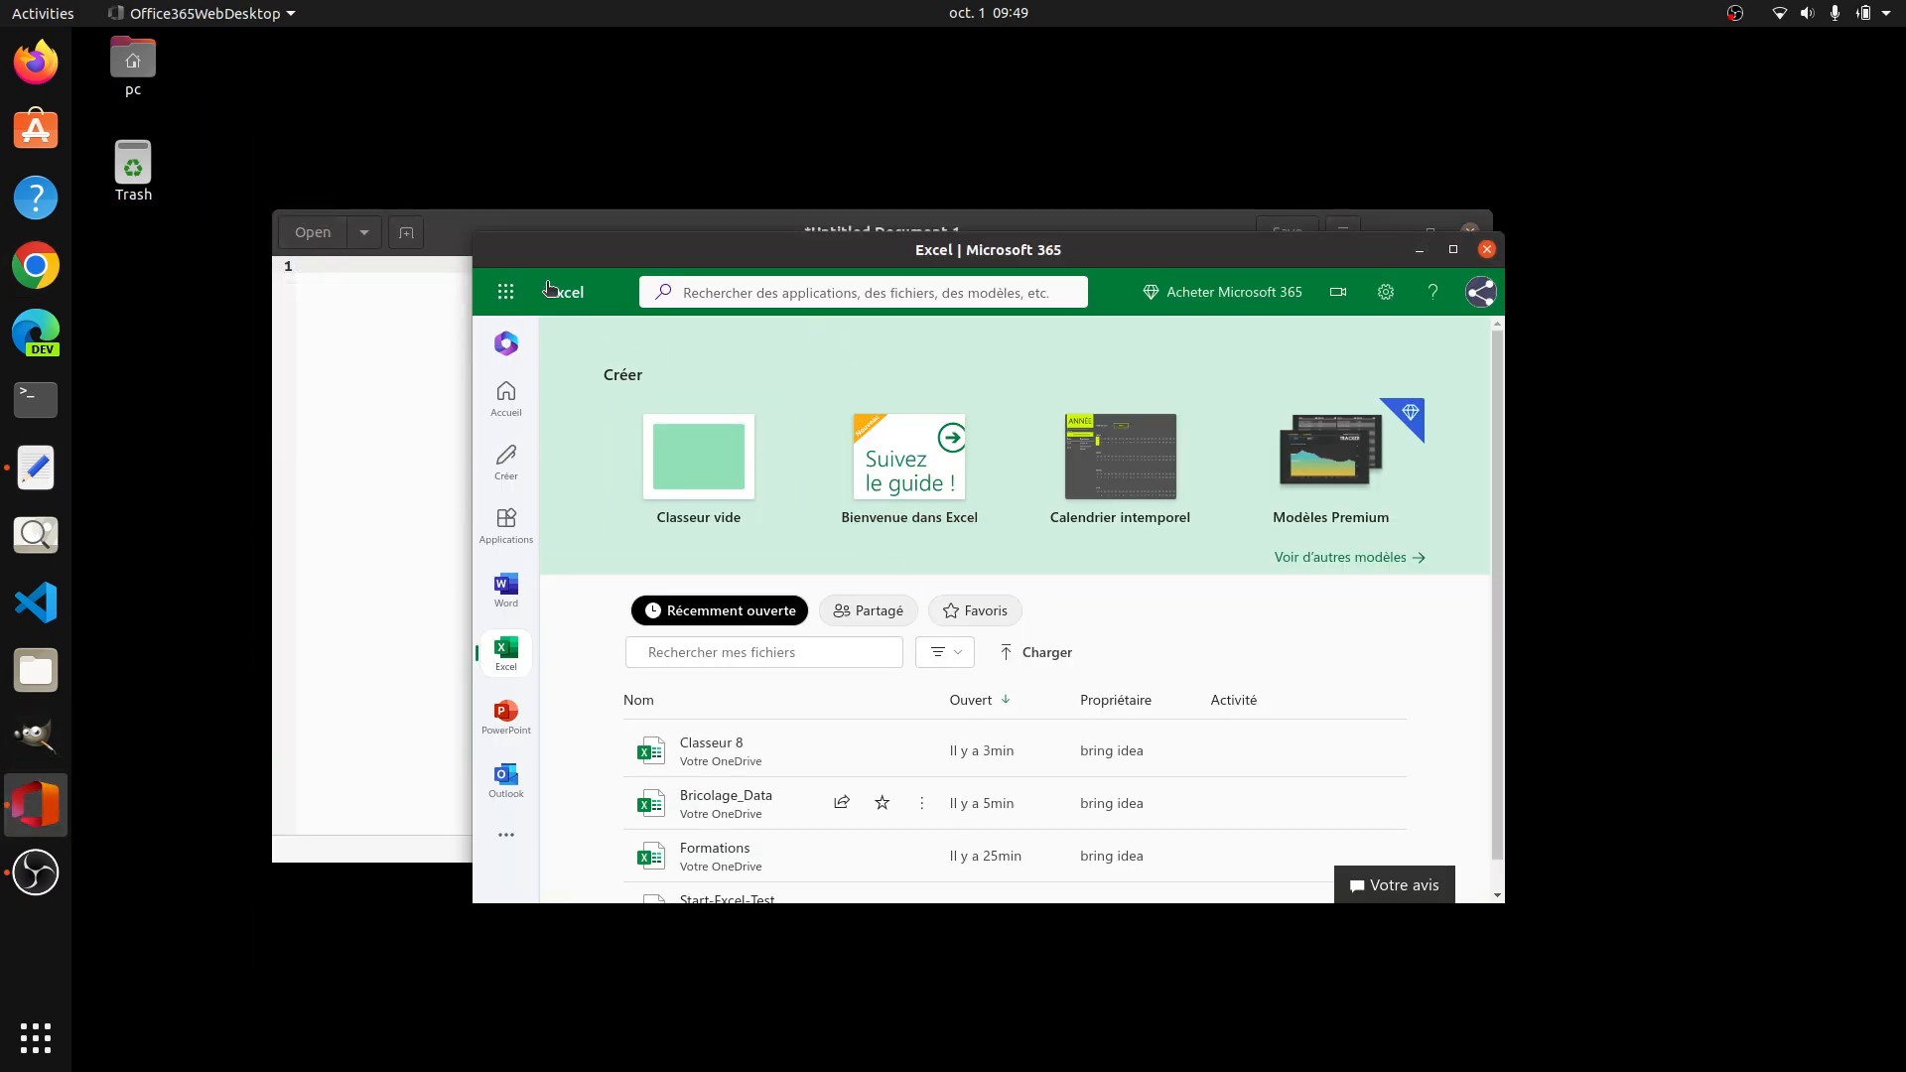
left_click(1181, 222)
left_click(1391, 233)
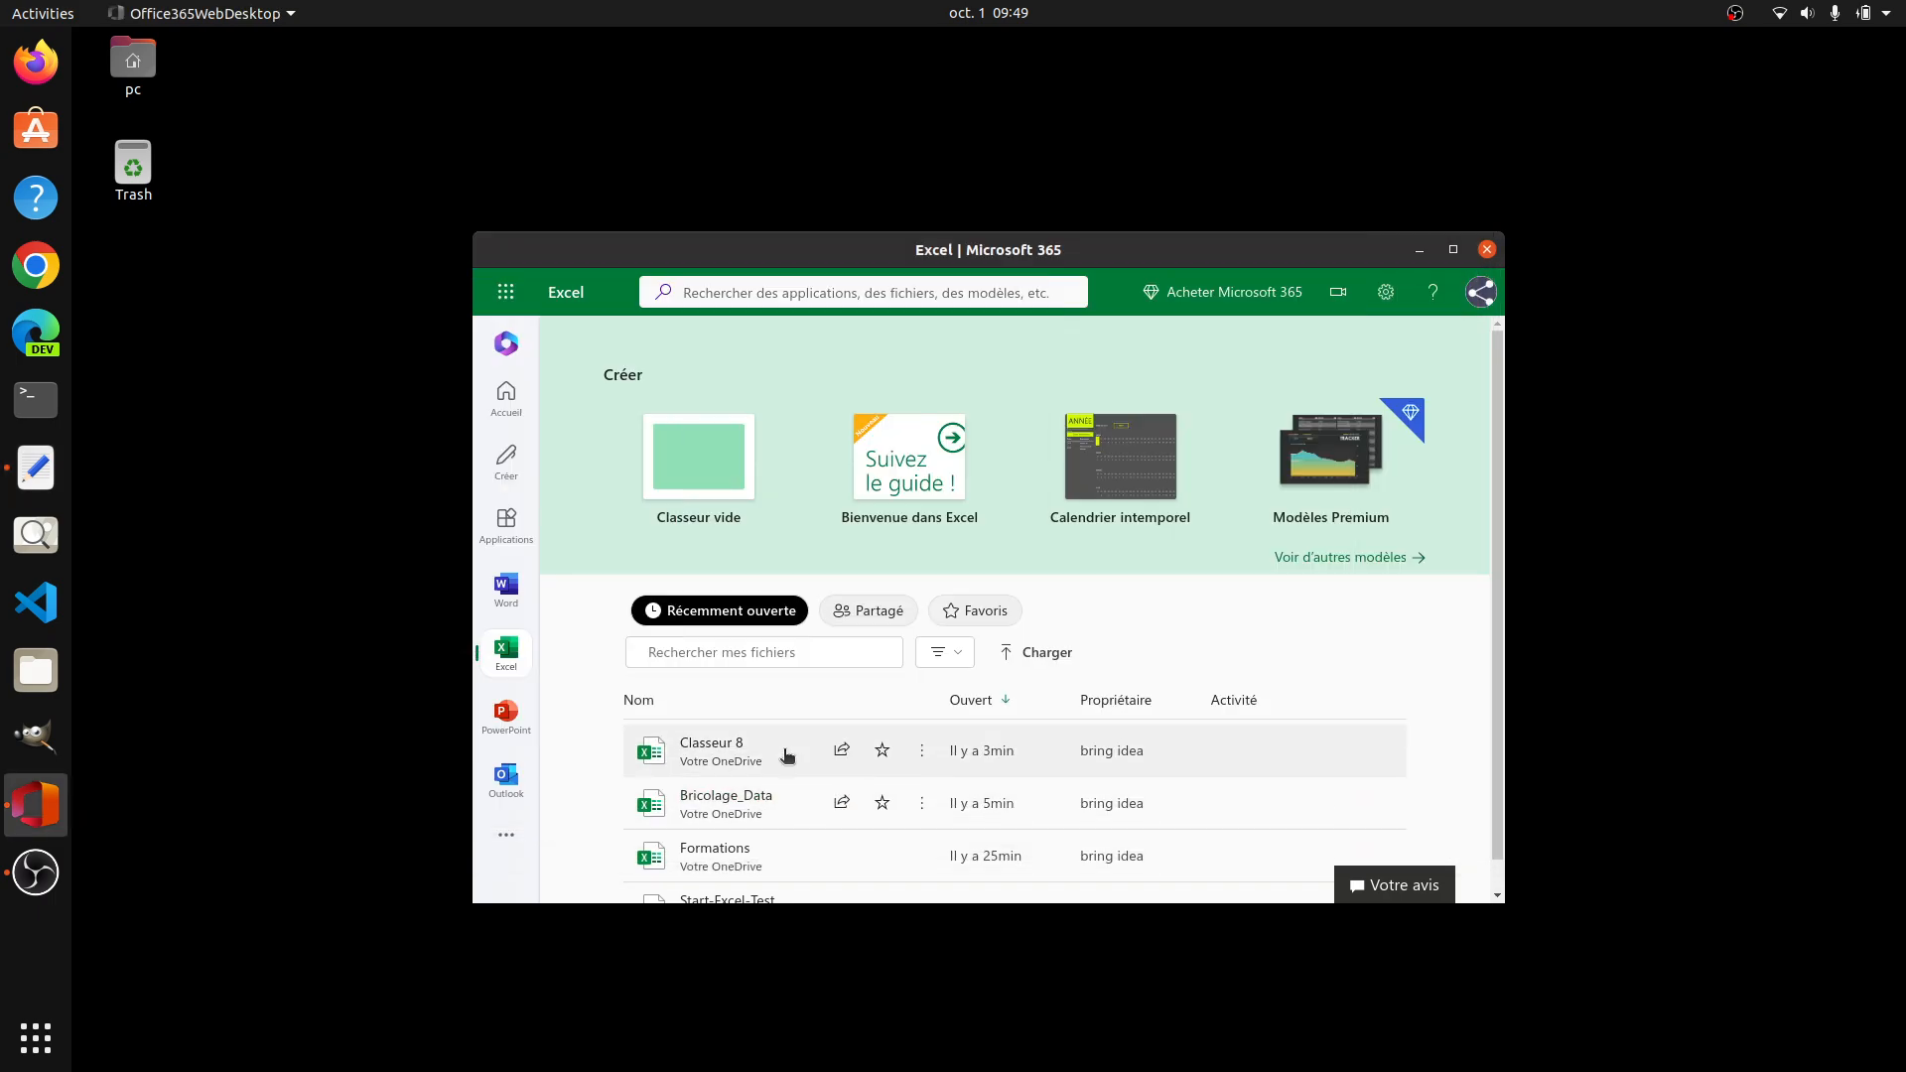
left_click(742, 804)
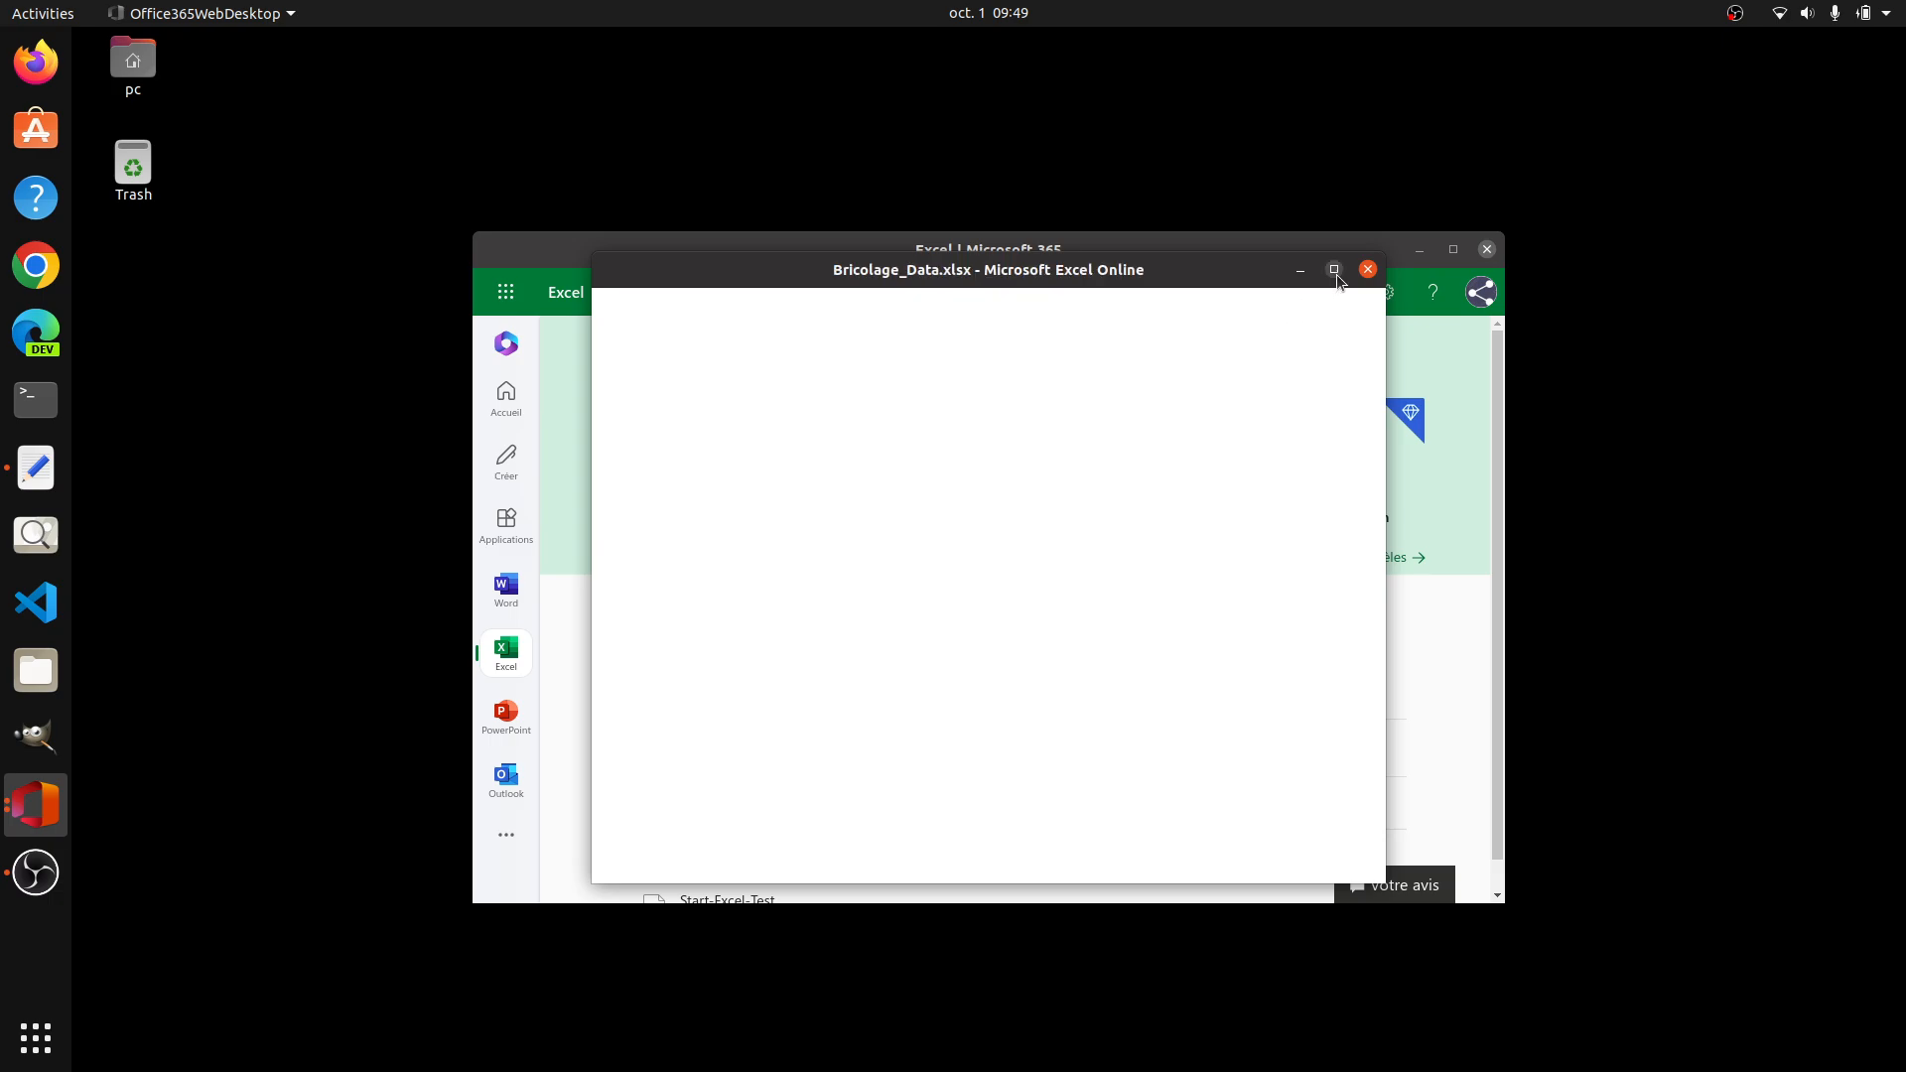
left_click(1334, 270)
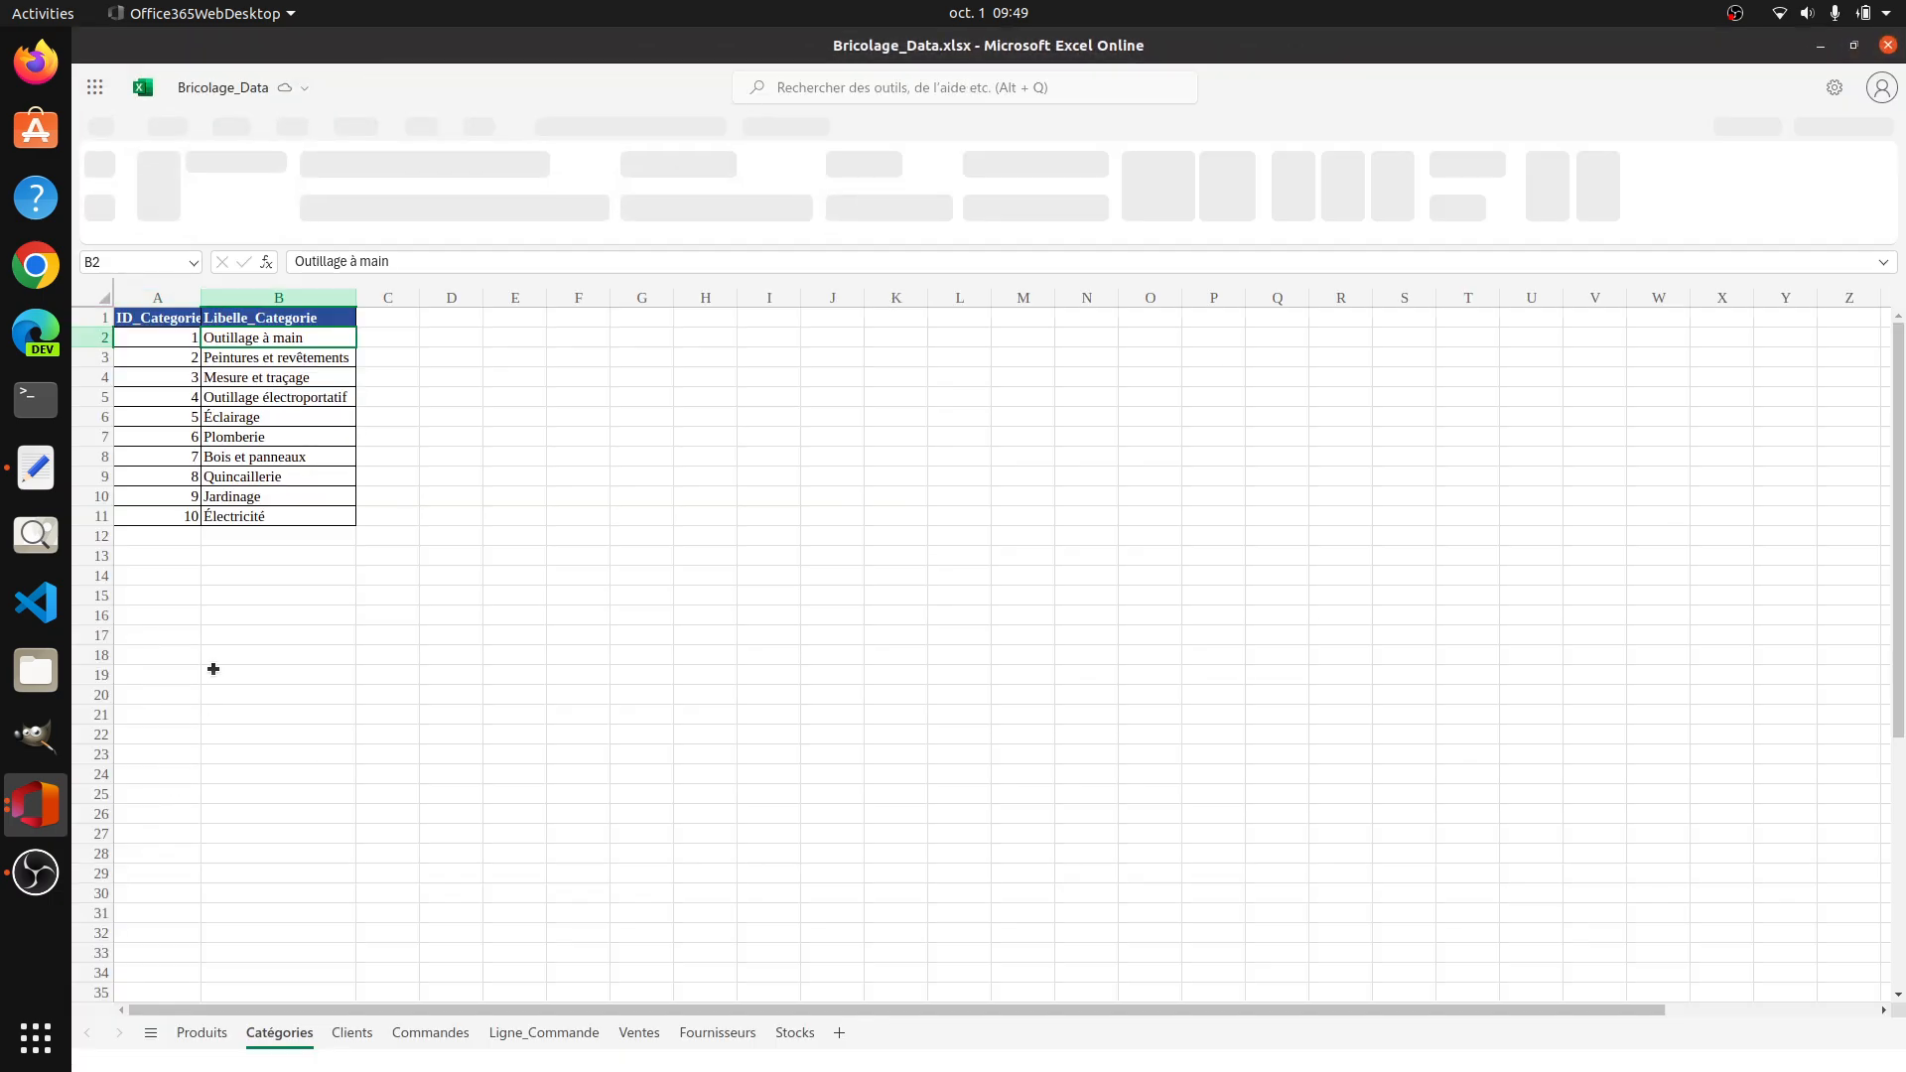
Step: Review the Produits, Catégories and Clients sheets of the Bricolage_Data workbook
left_click(200, 1034)
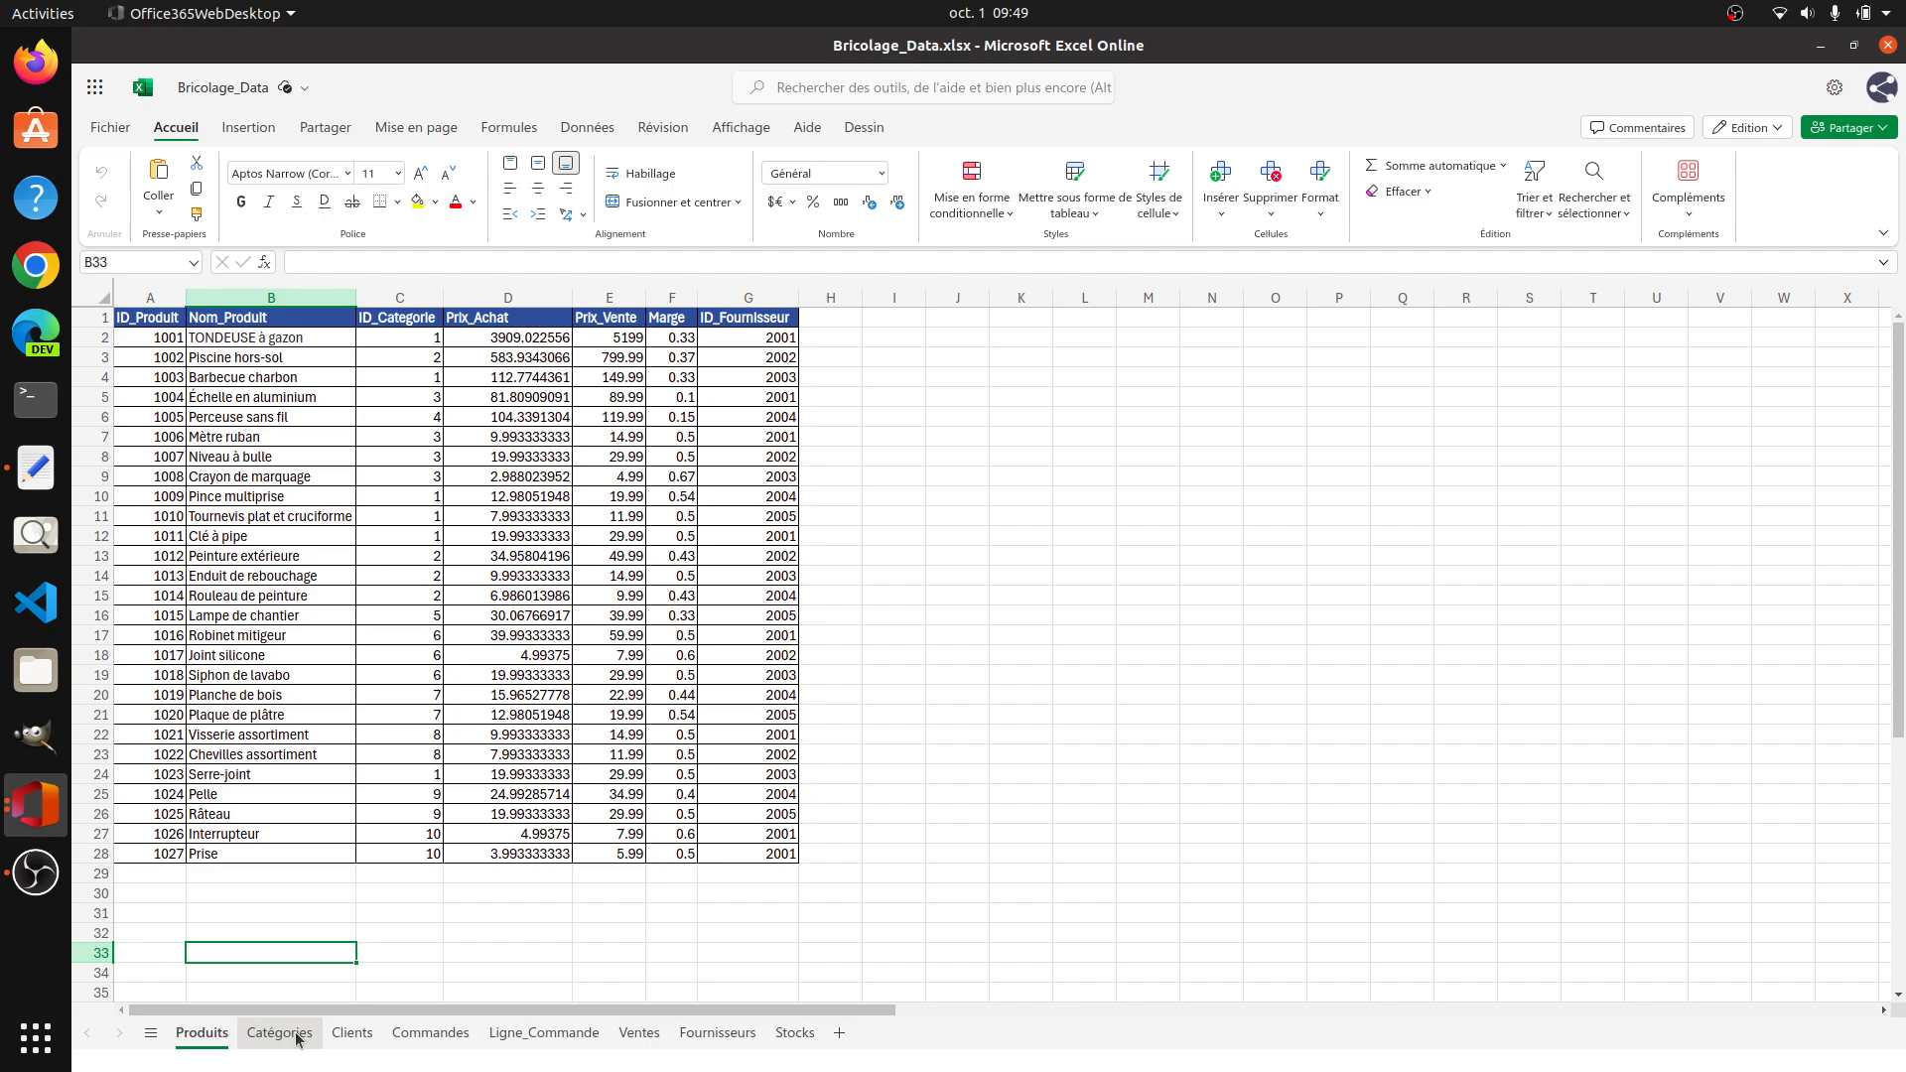
left_click(298, 1037)
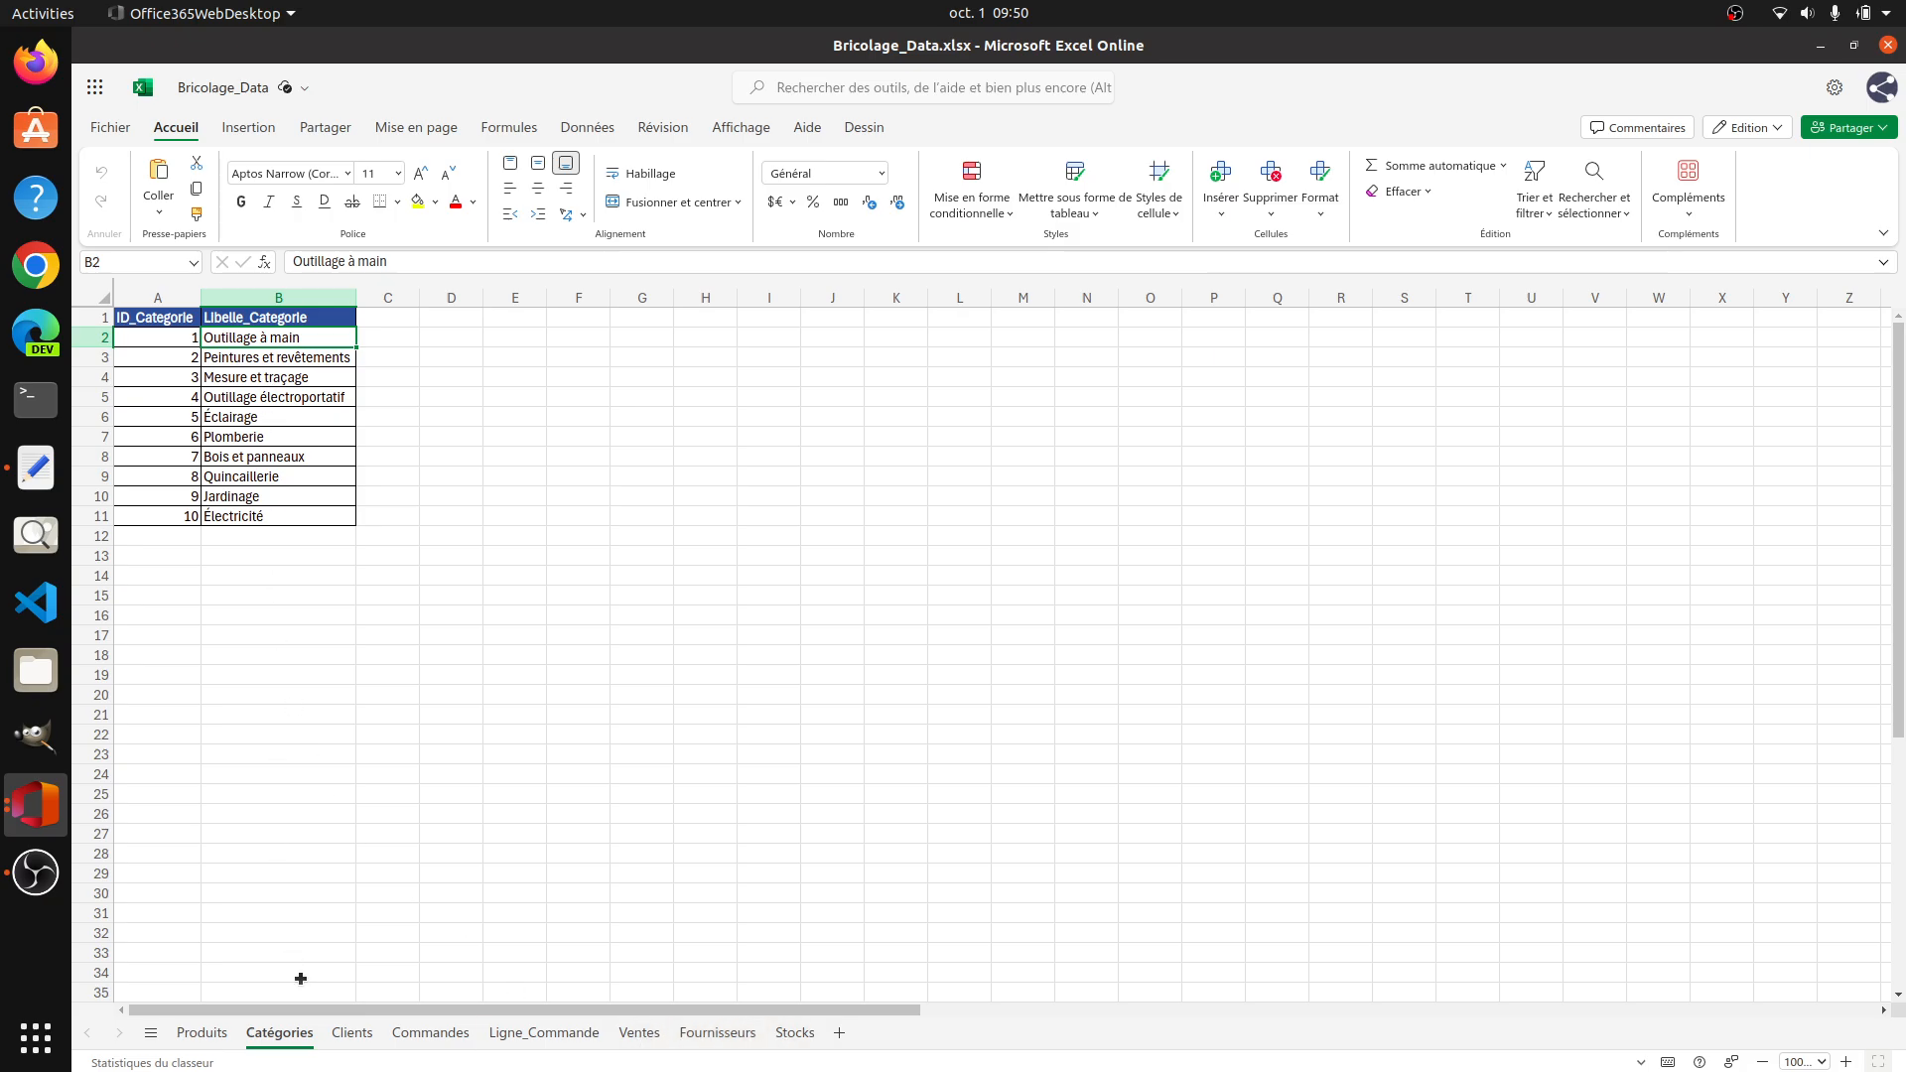
left_click(351, 1033)
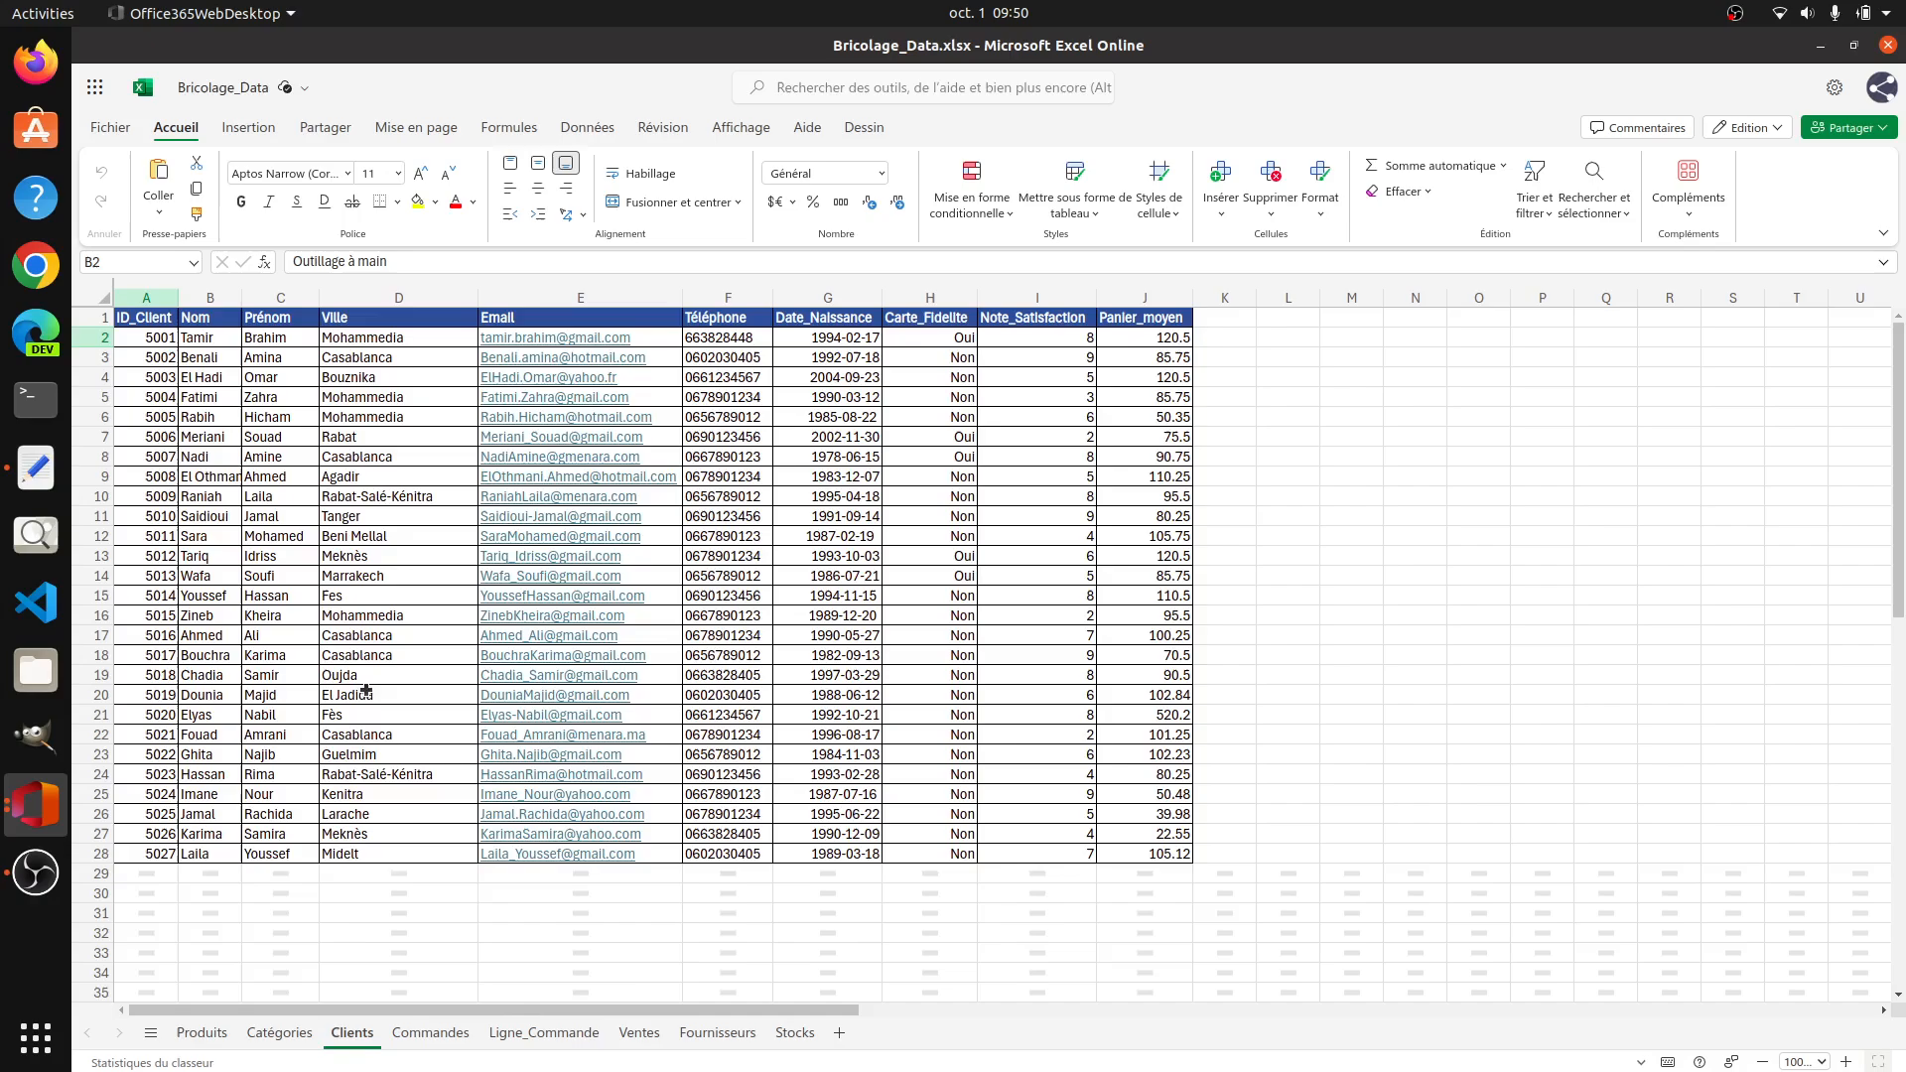
Step: Open the Commandes sheet and examine the payment modes in E2:E28, including the spaces before the text in E2
left_click(430, 1033)
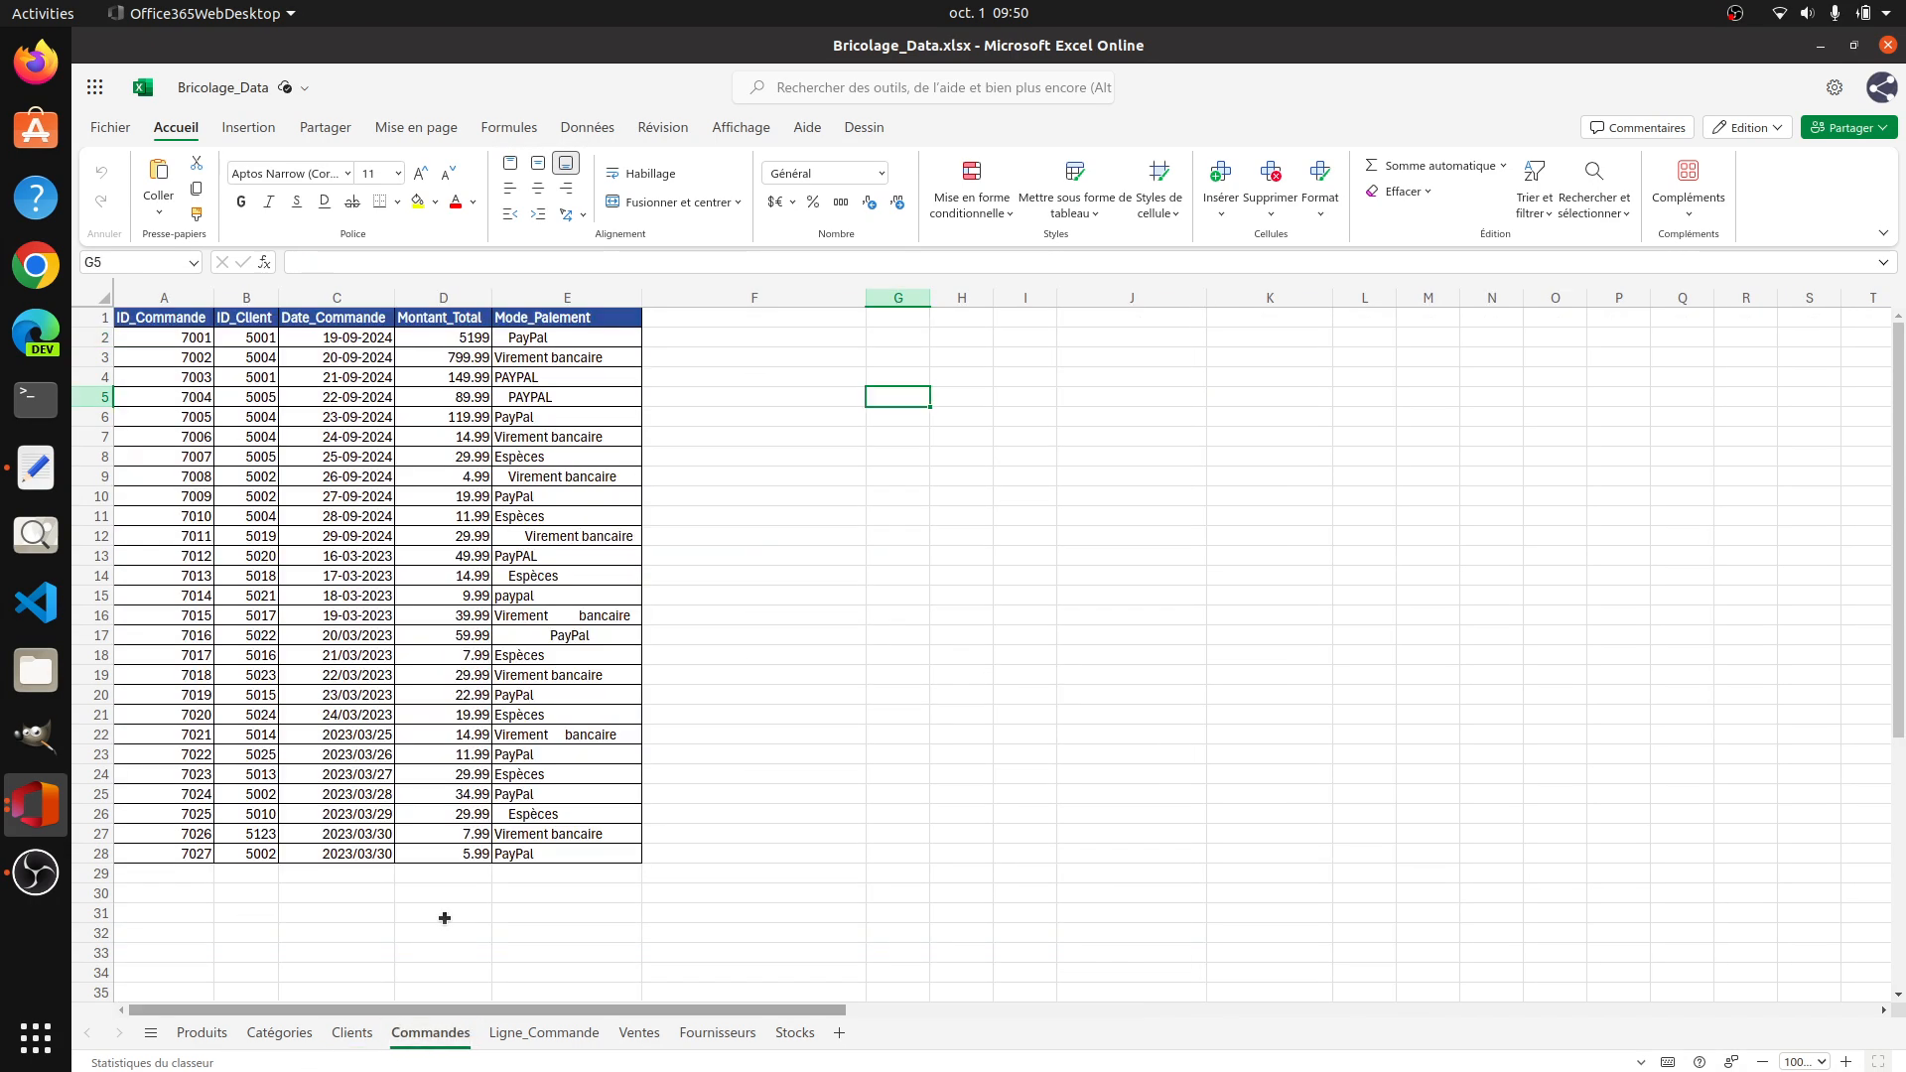
left_click_drag(575, 340, 579, 856)
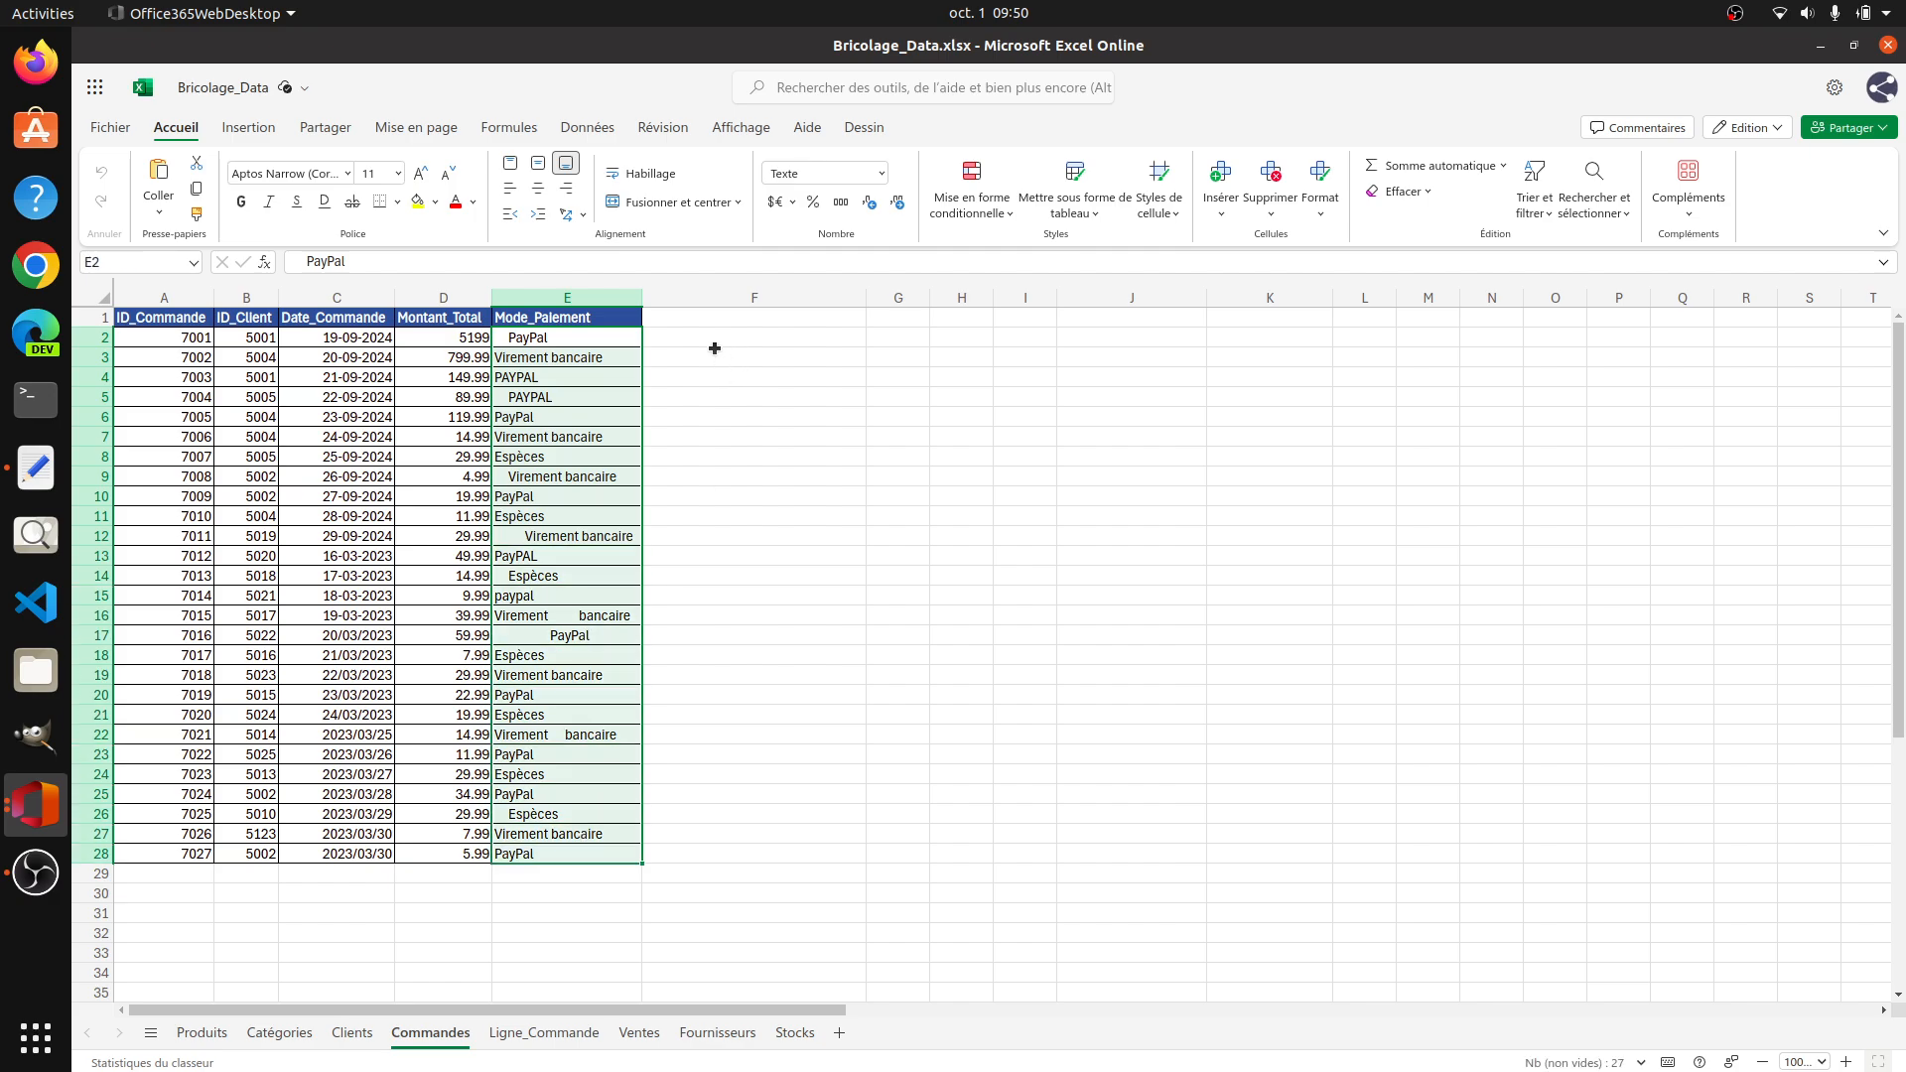
left_click(715, 339)
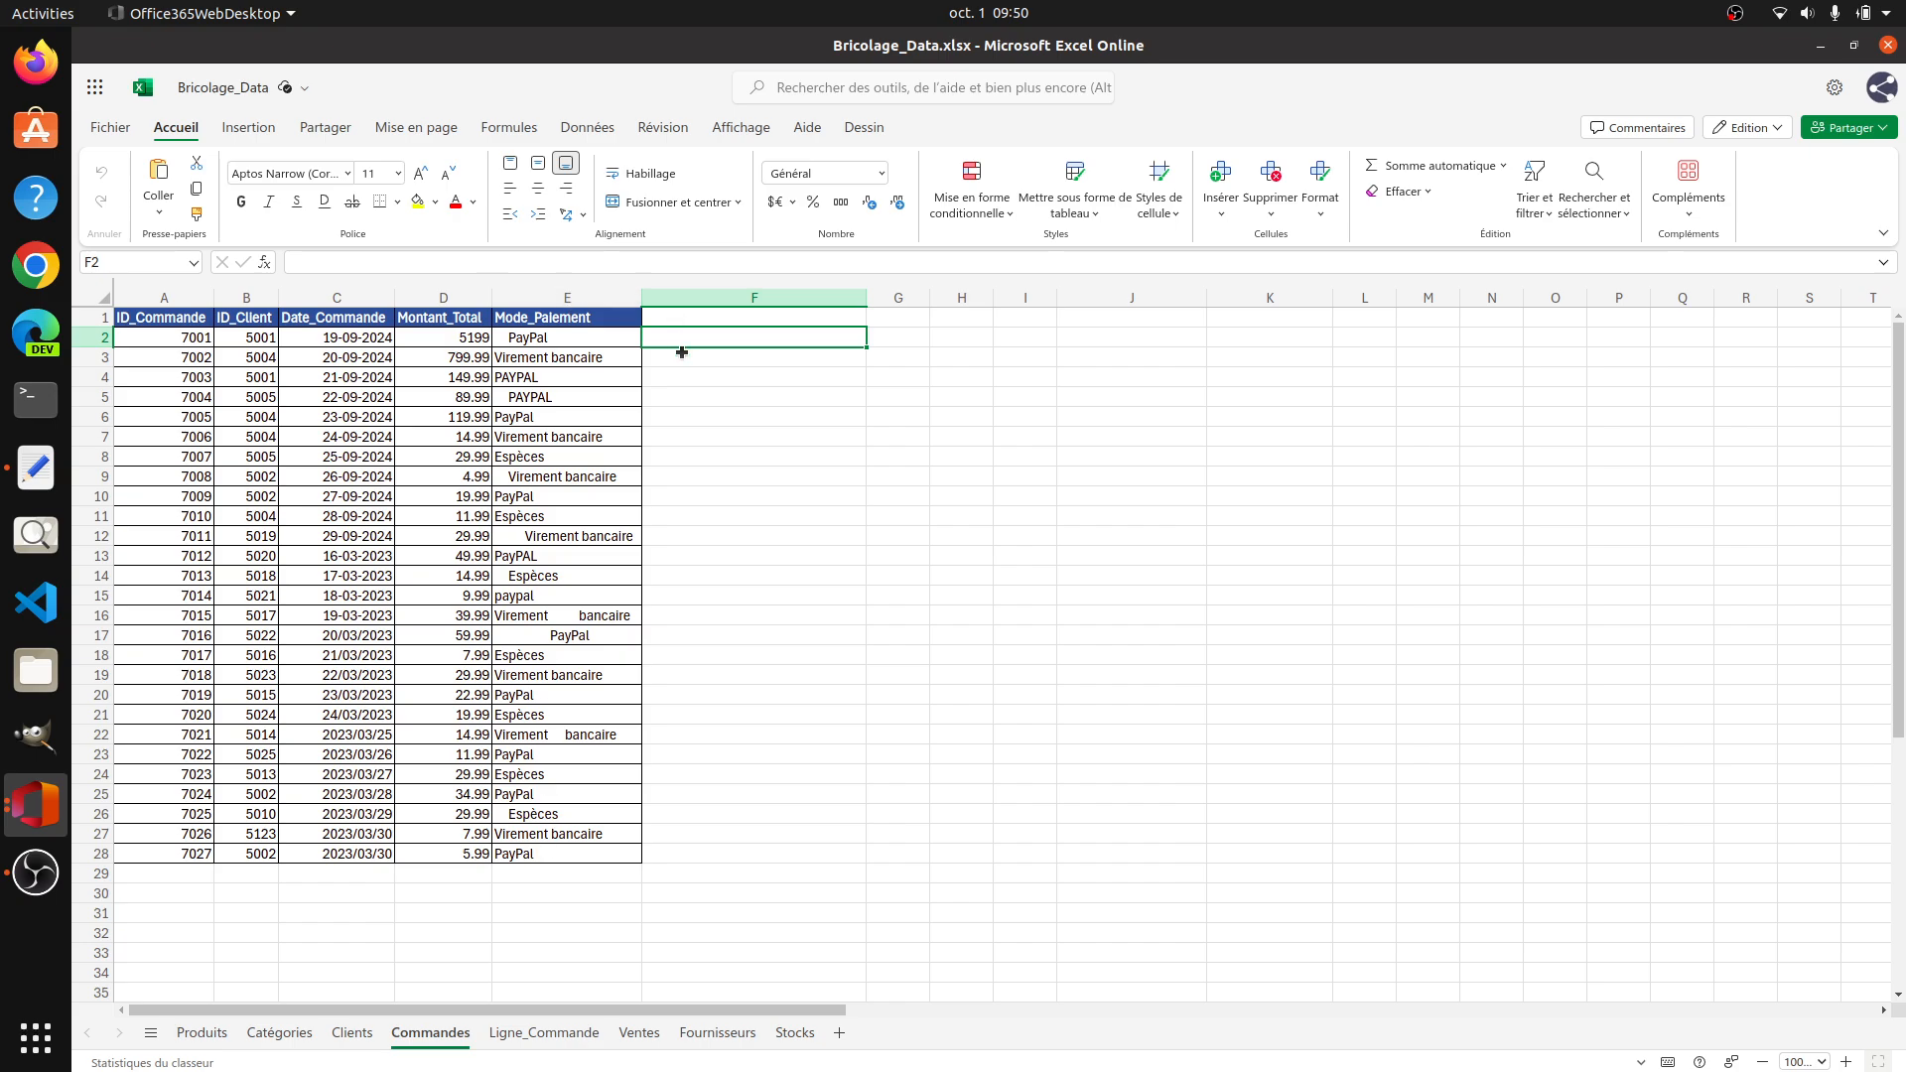
double_click(507, 339)
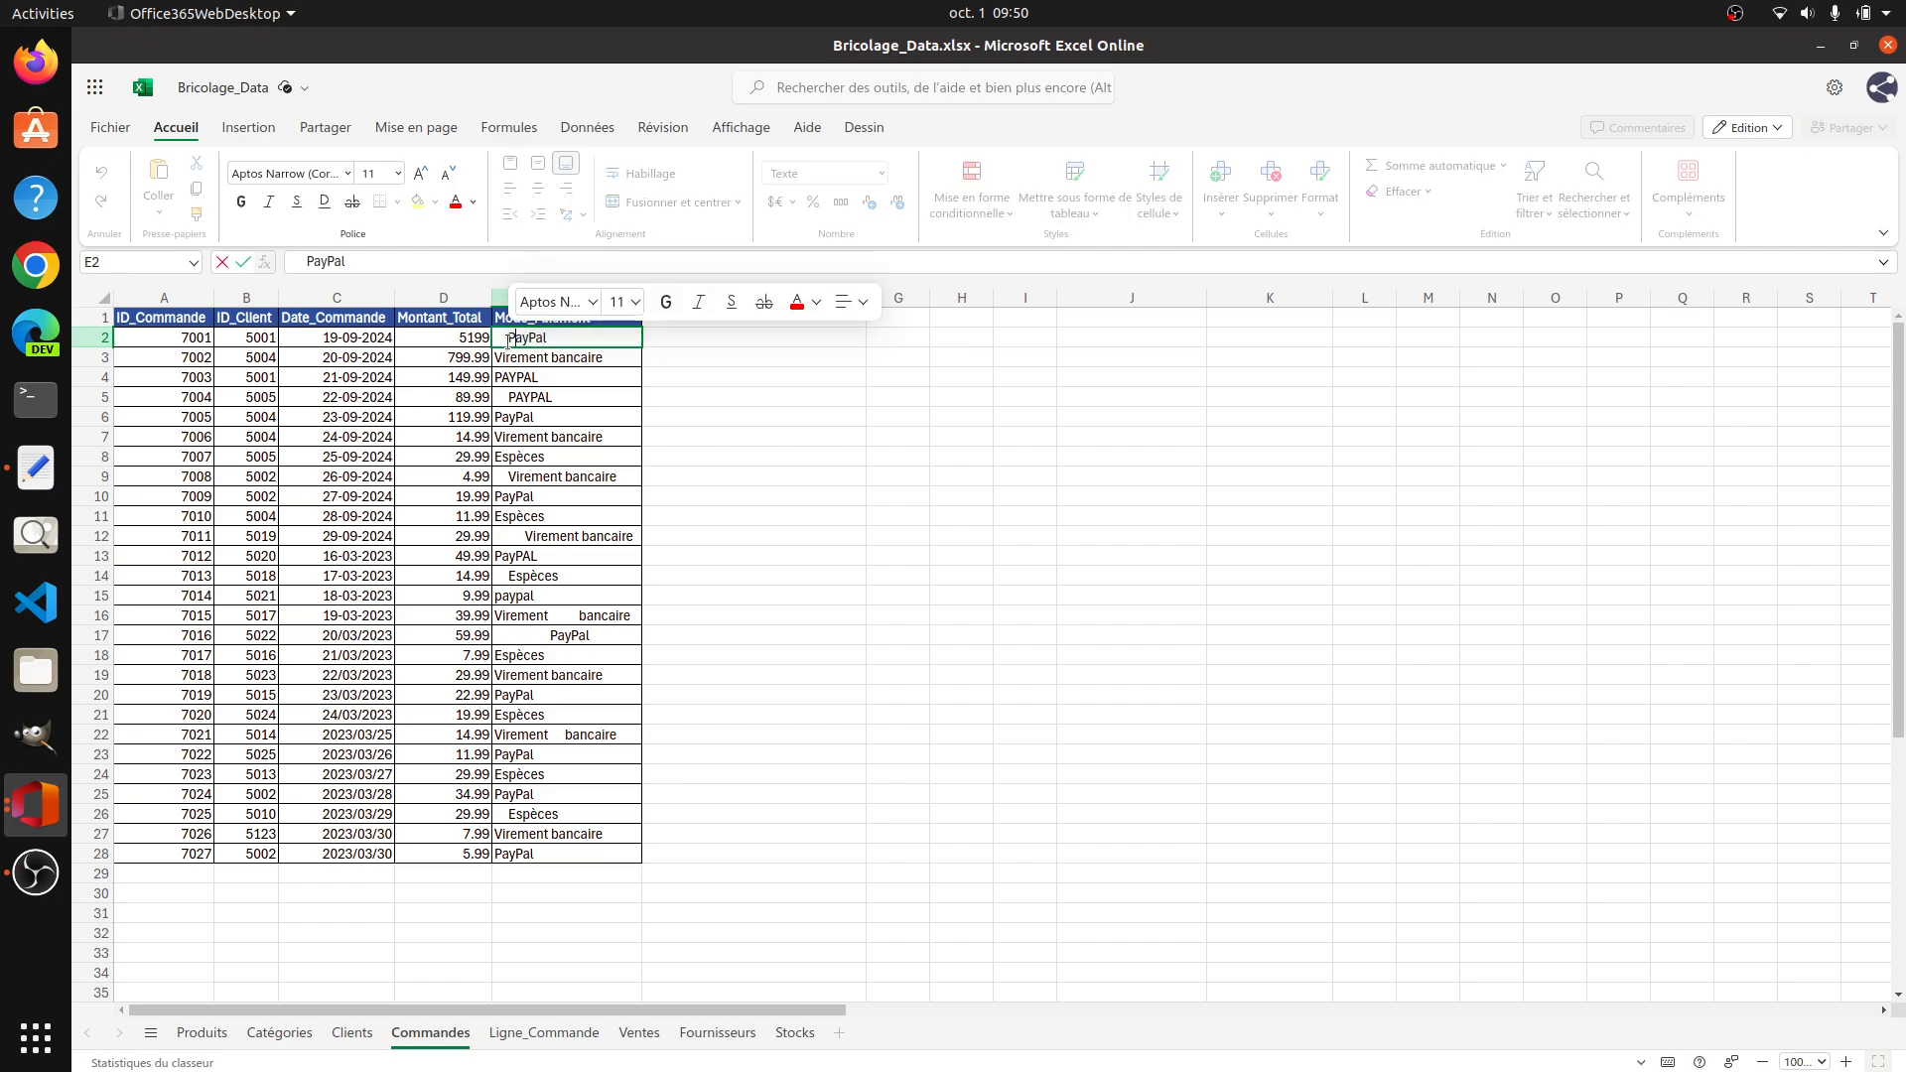
left_click_drag(506, 339, 488, 341)
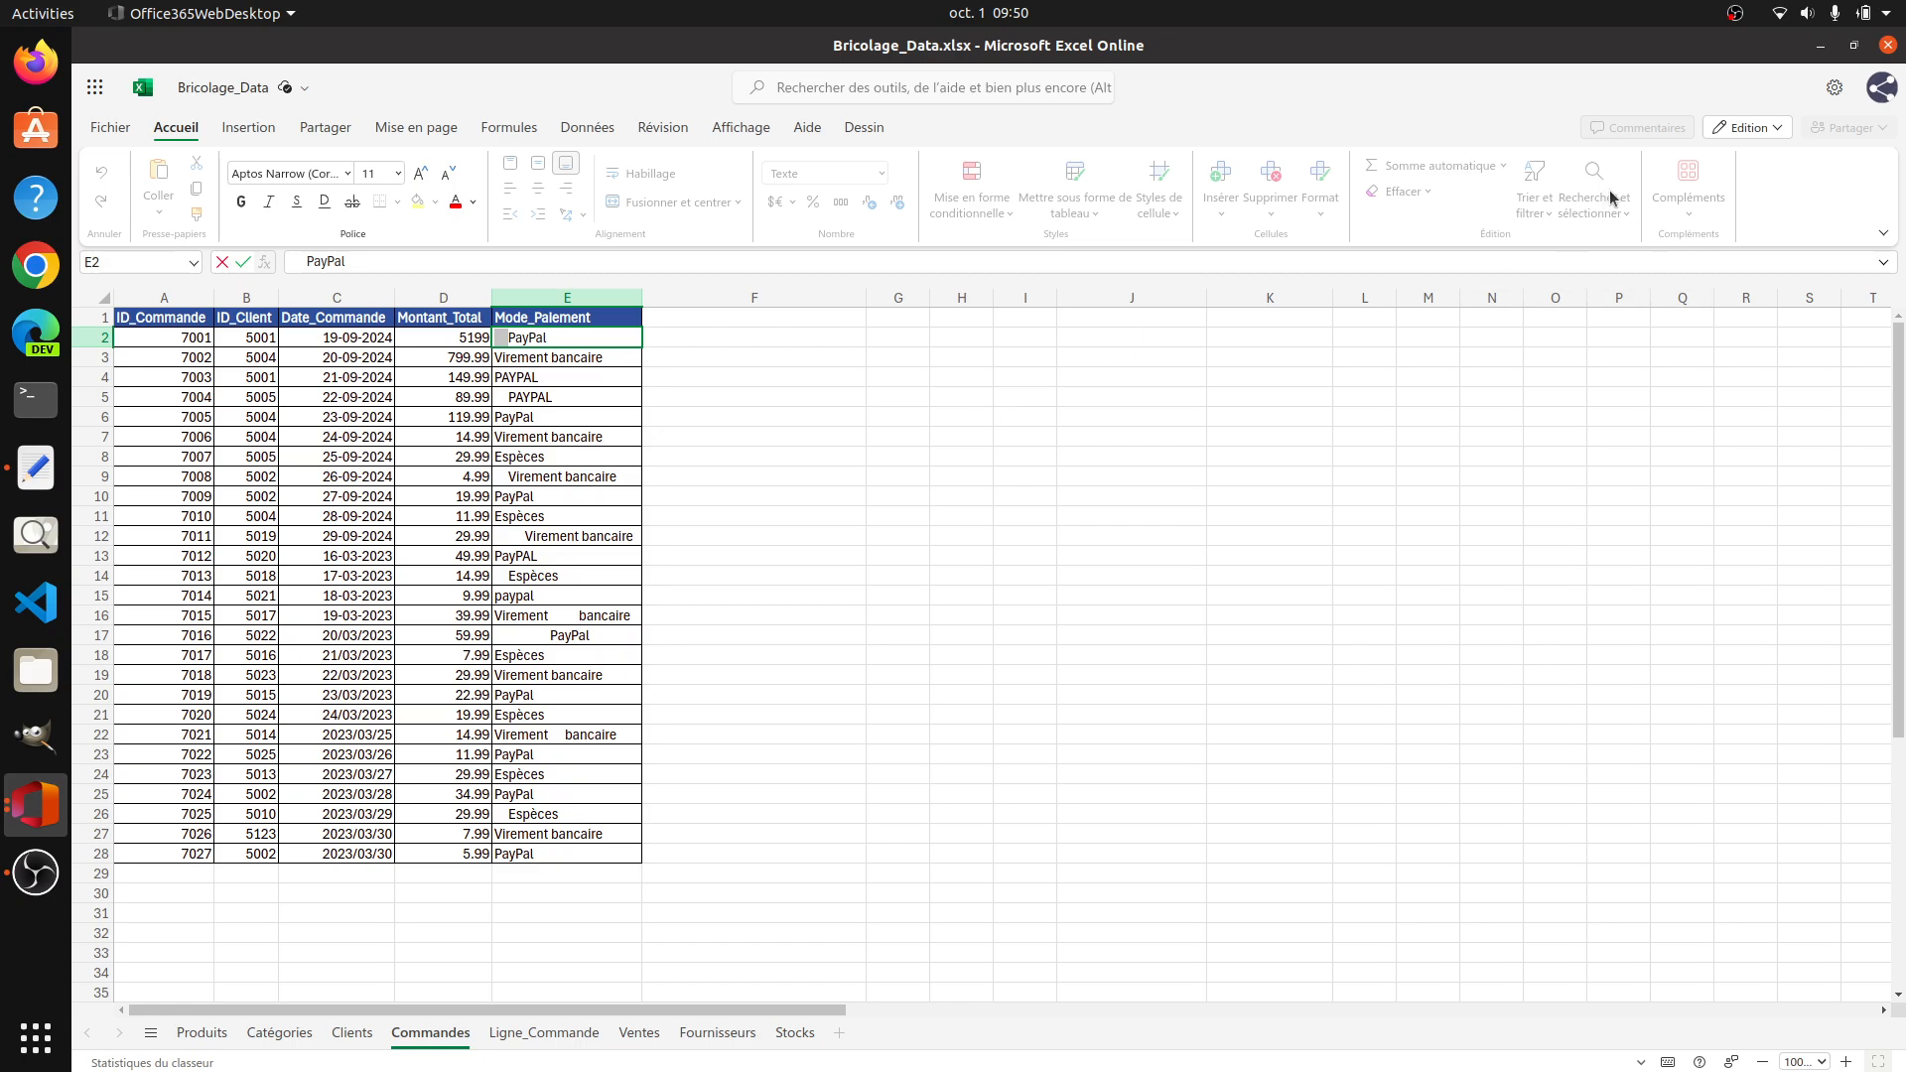
left_click(1348, 524)
left_click(1595, 198)
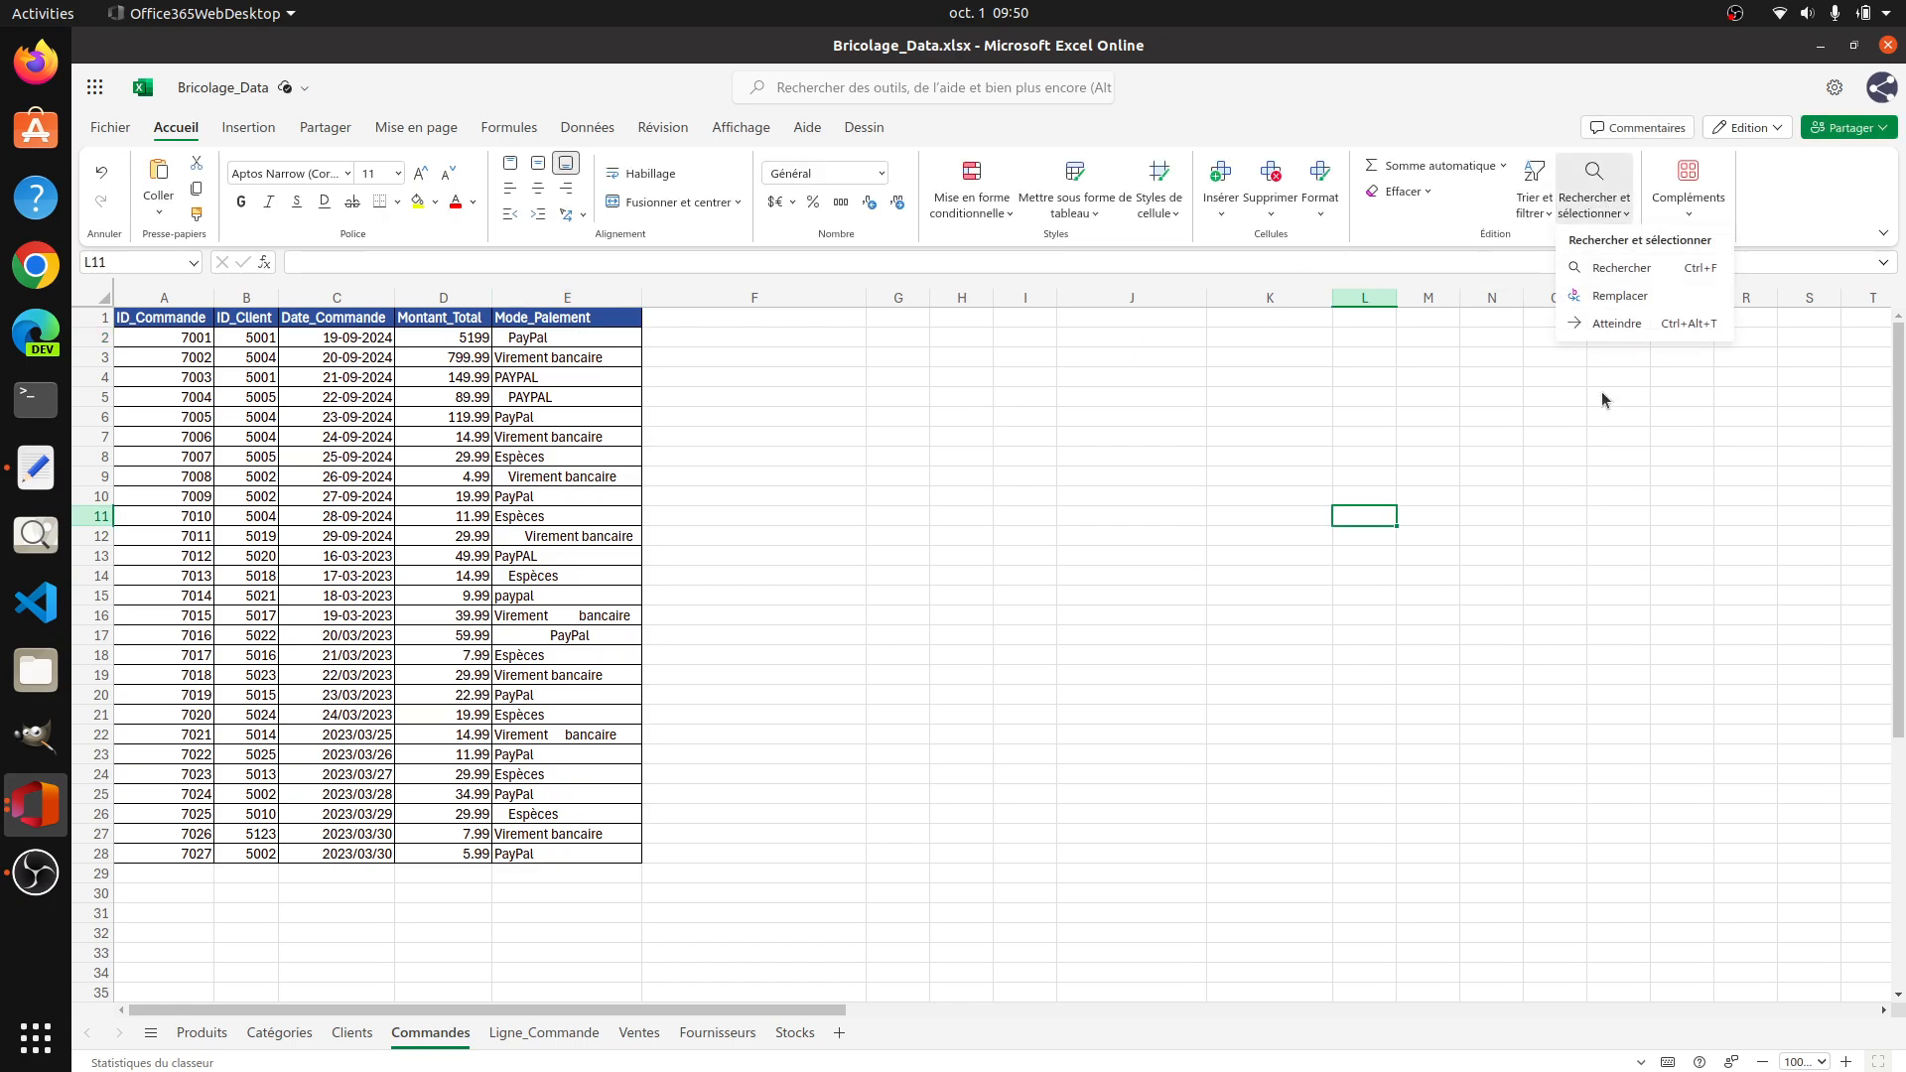
left_click(1614, 278)
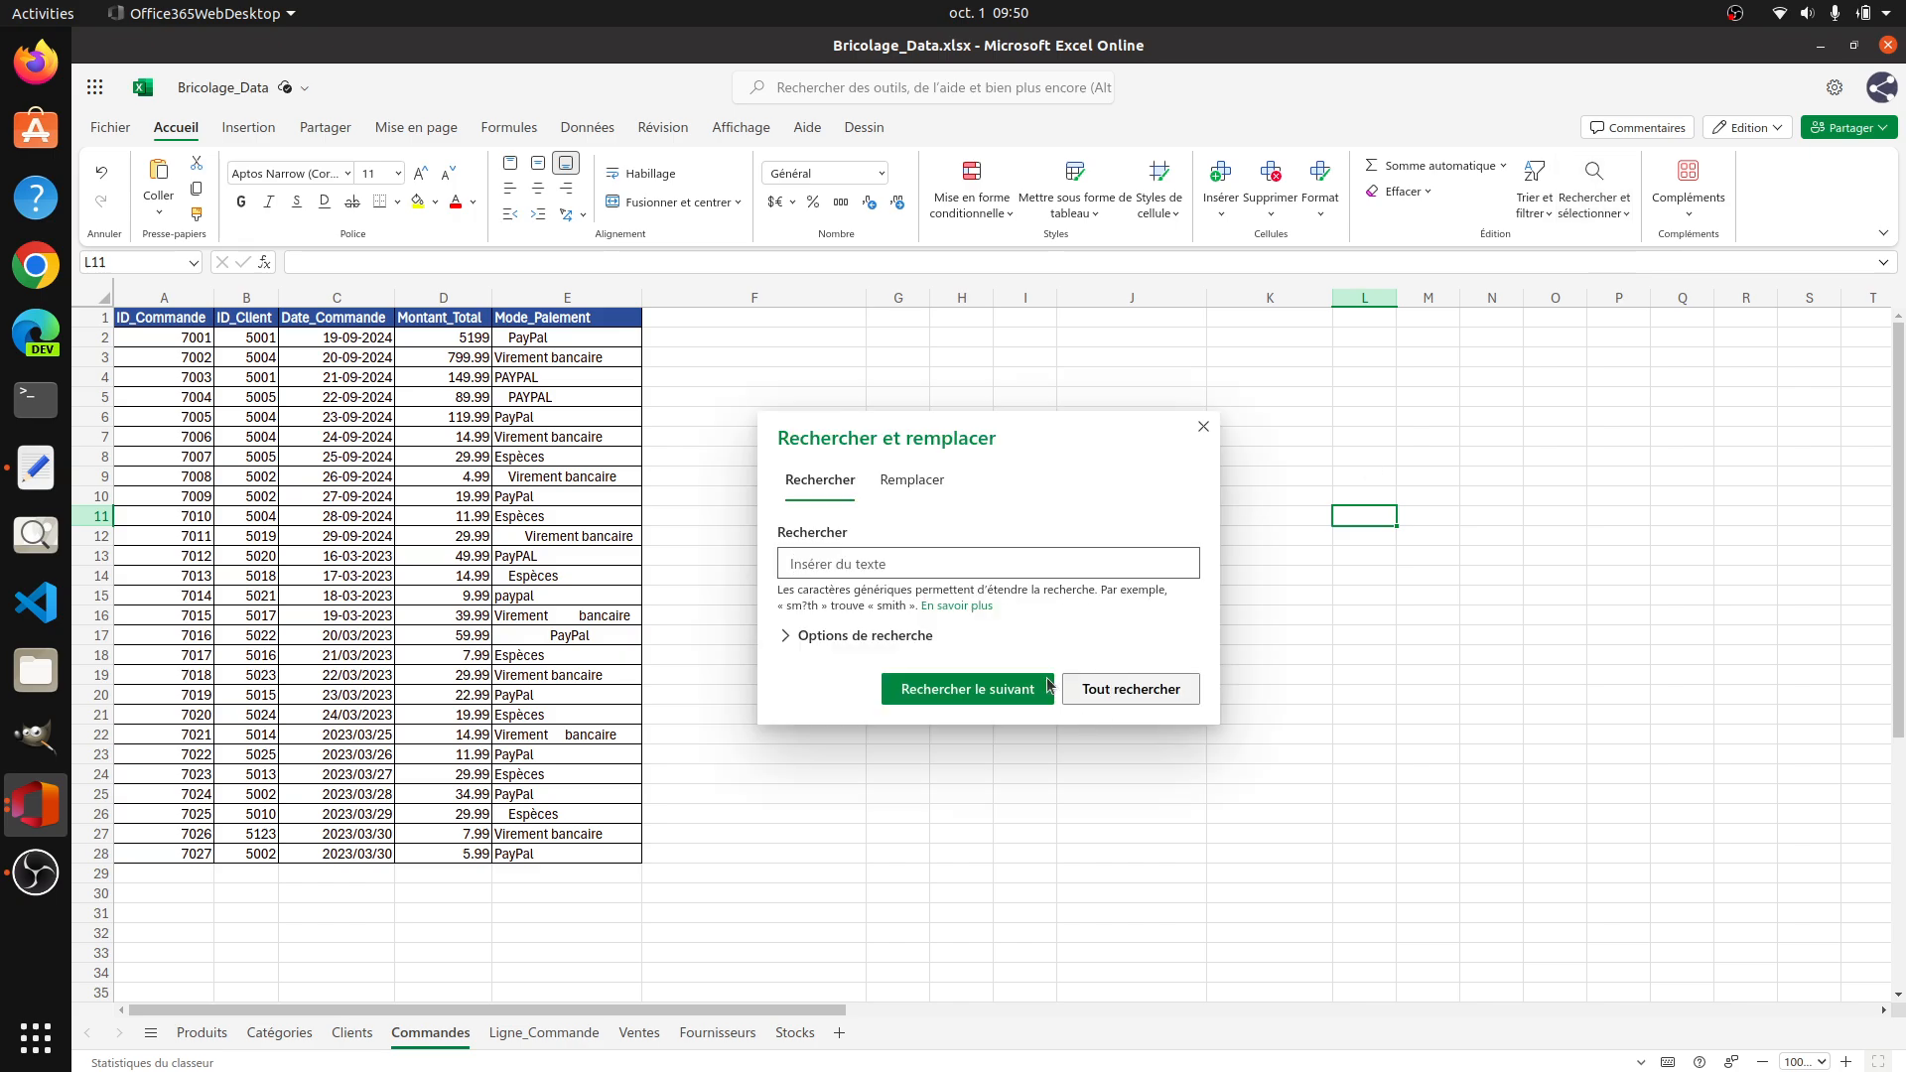
left_click(1203, 426)
Step: Replace every run of extra consecutive spaces in the Commandes sheet with nothing, using Replace All
left_click(1592, 197)
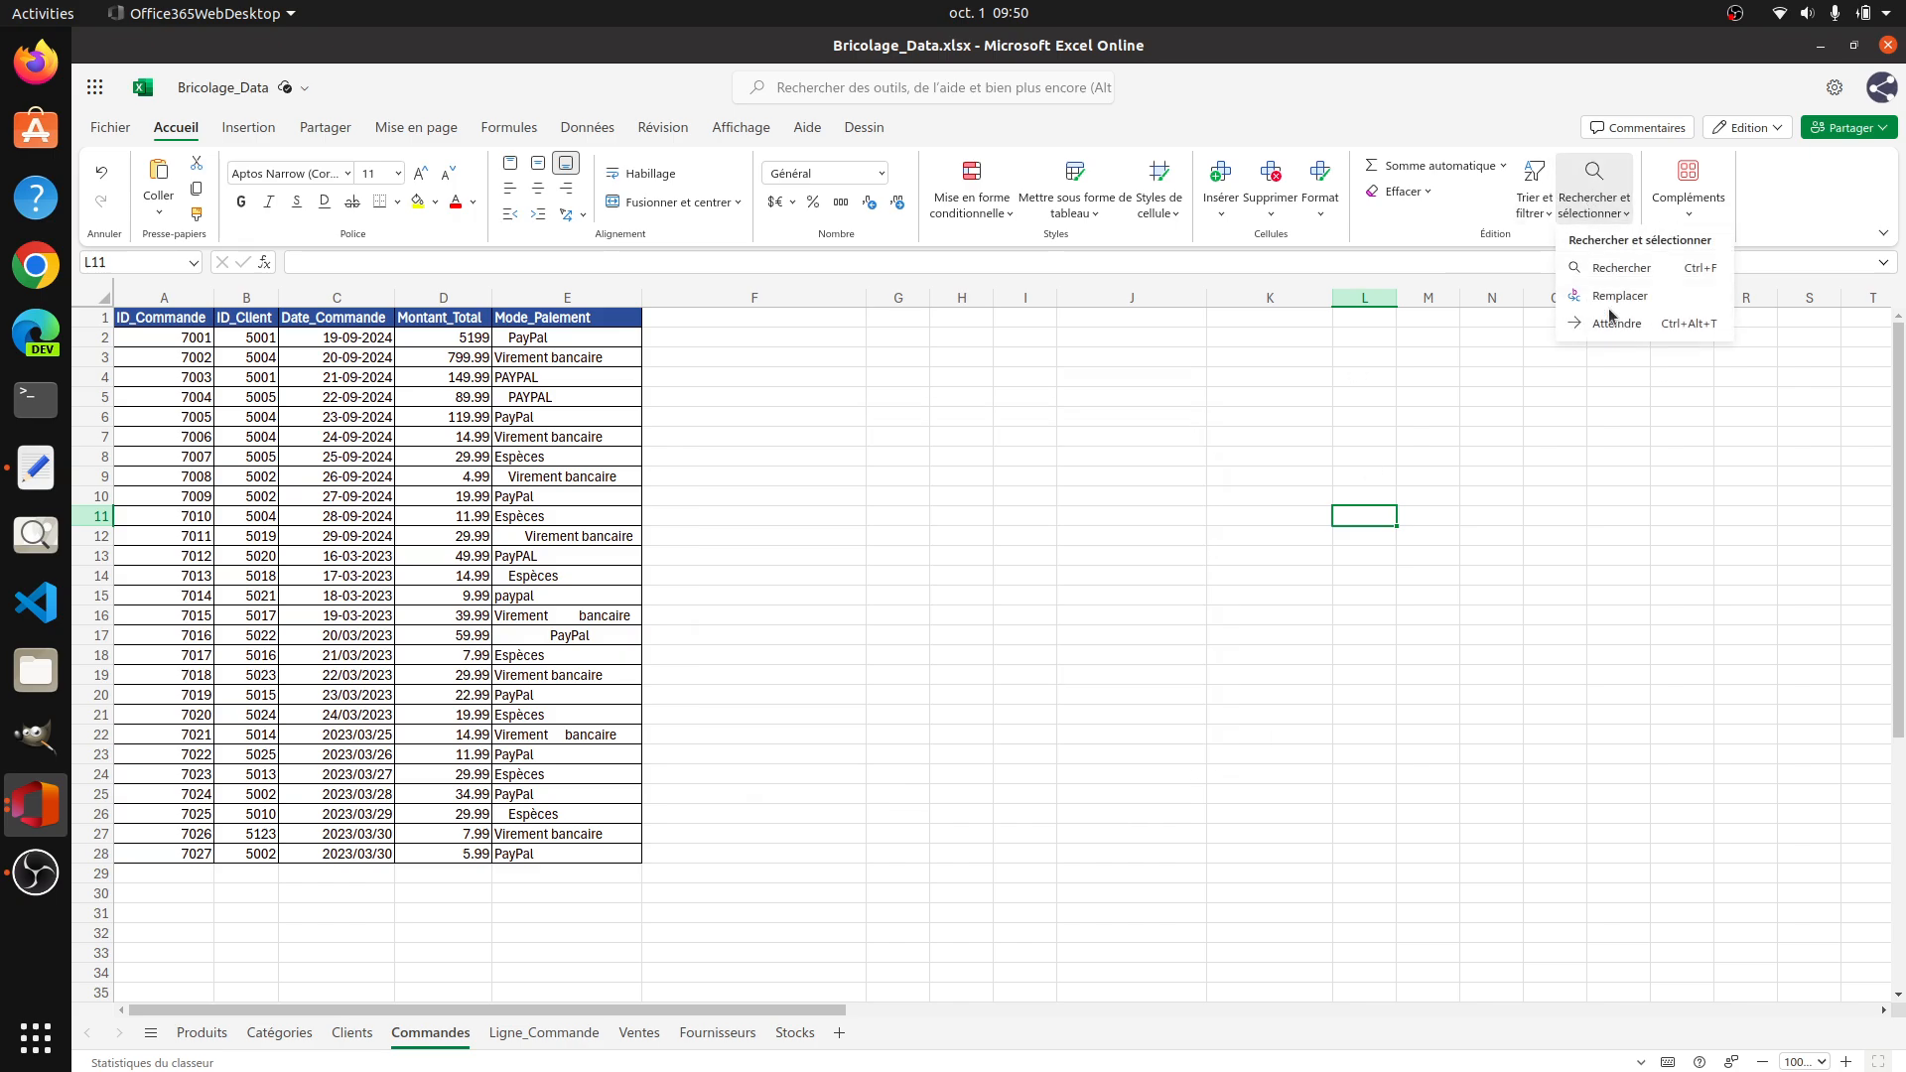
left_click(1614, 308)
left_click(739, 524)
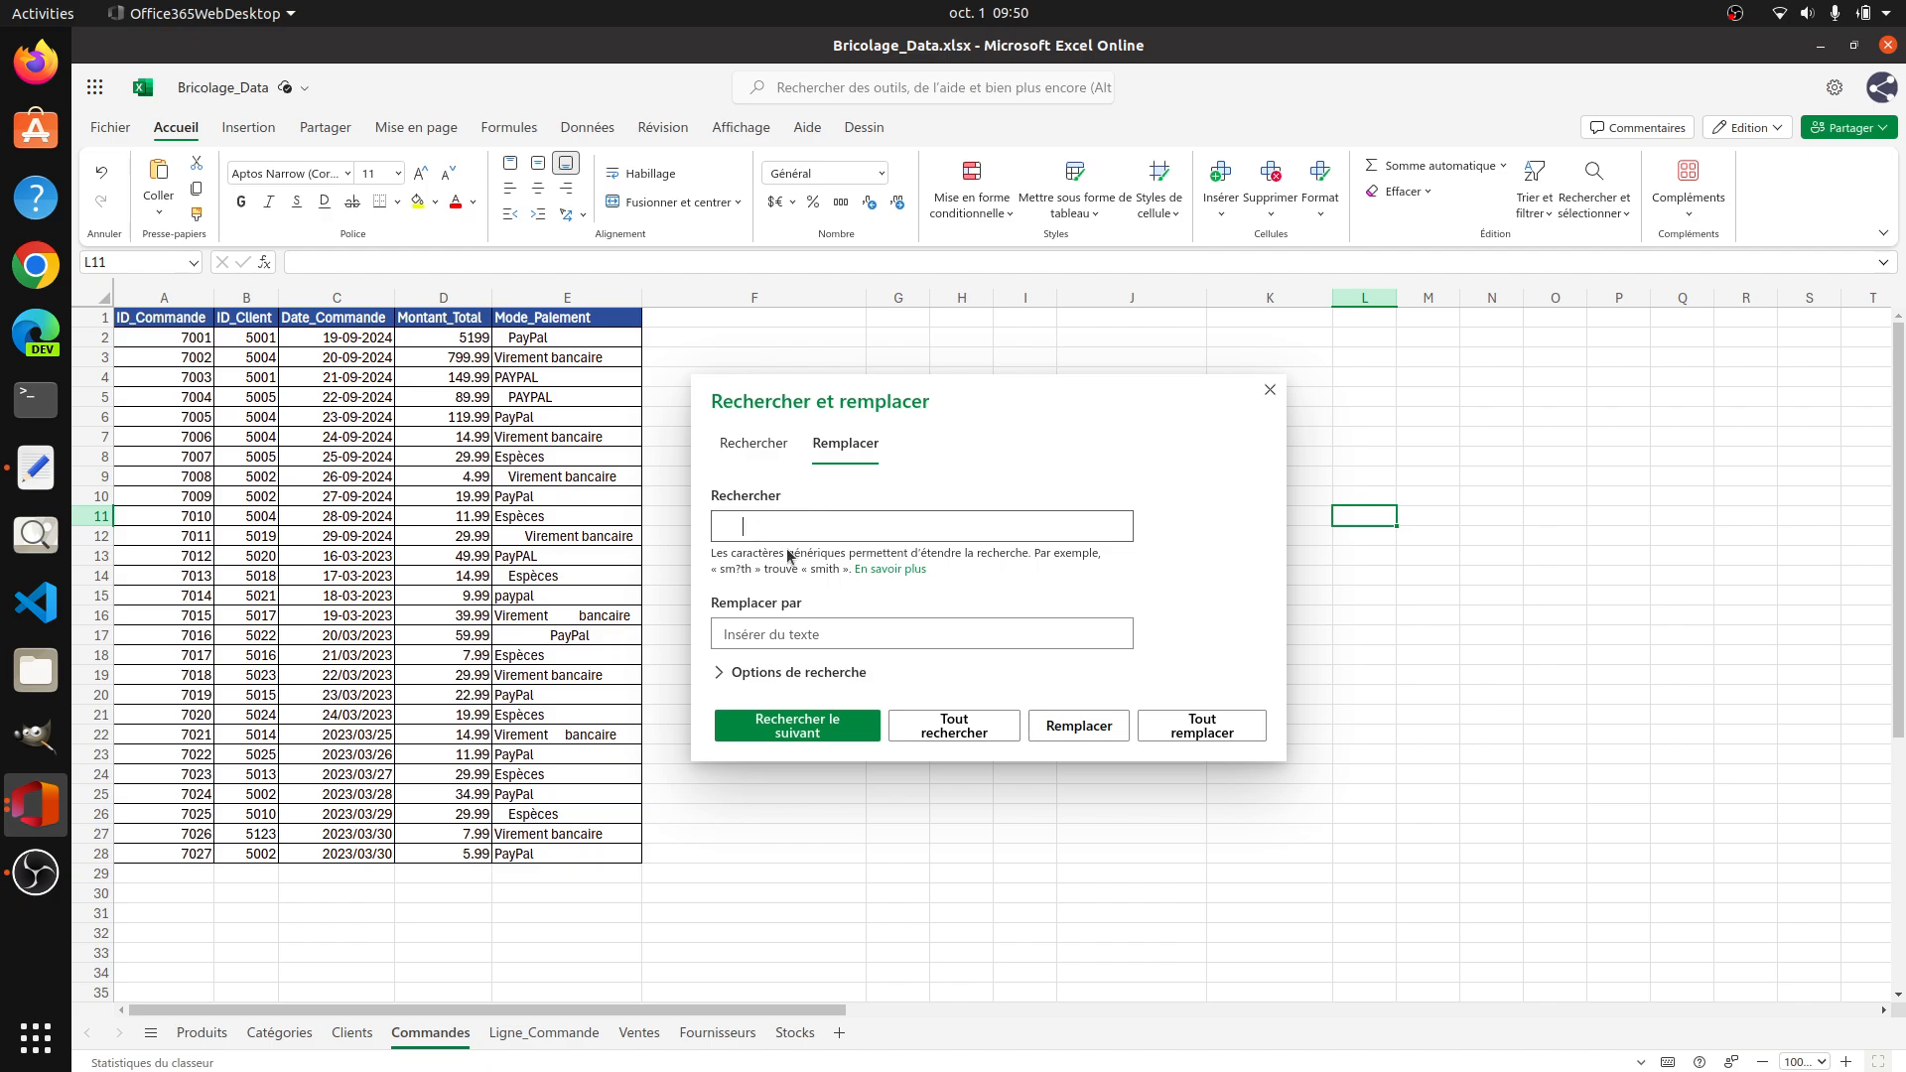
left_click(1202, 725)
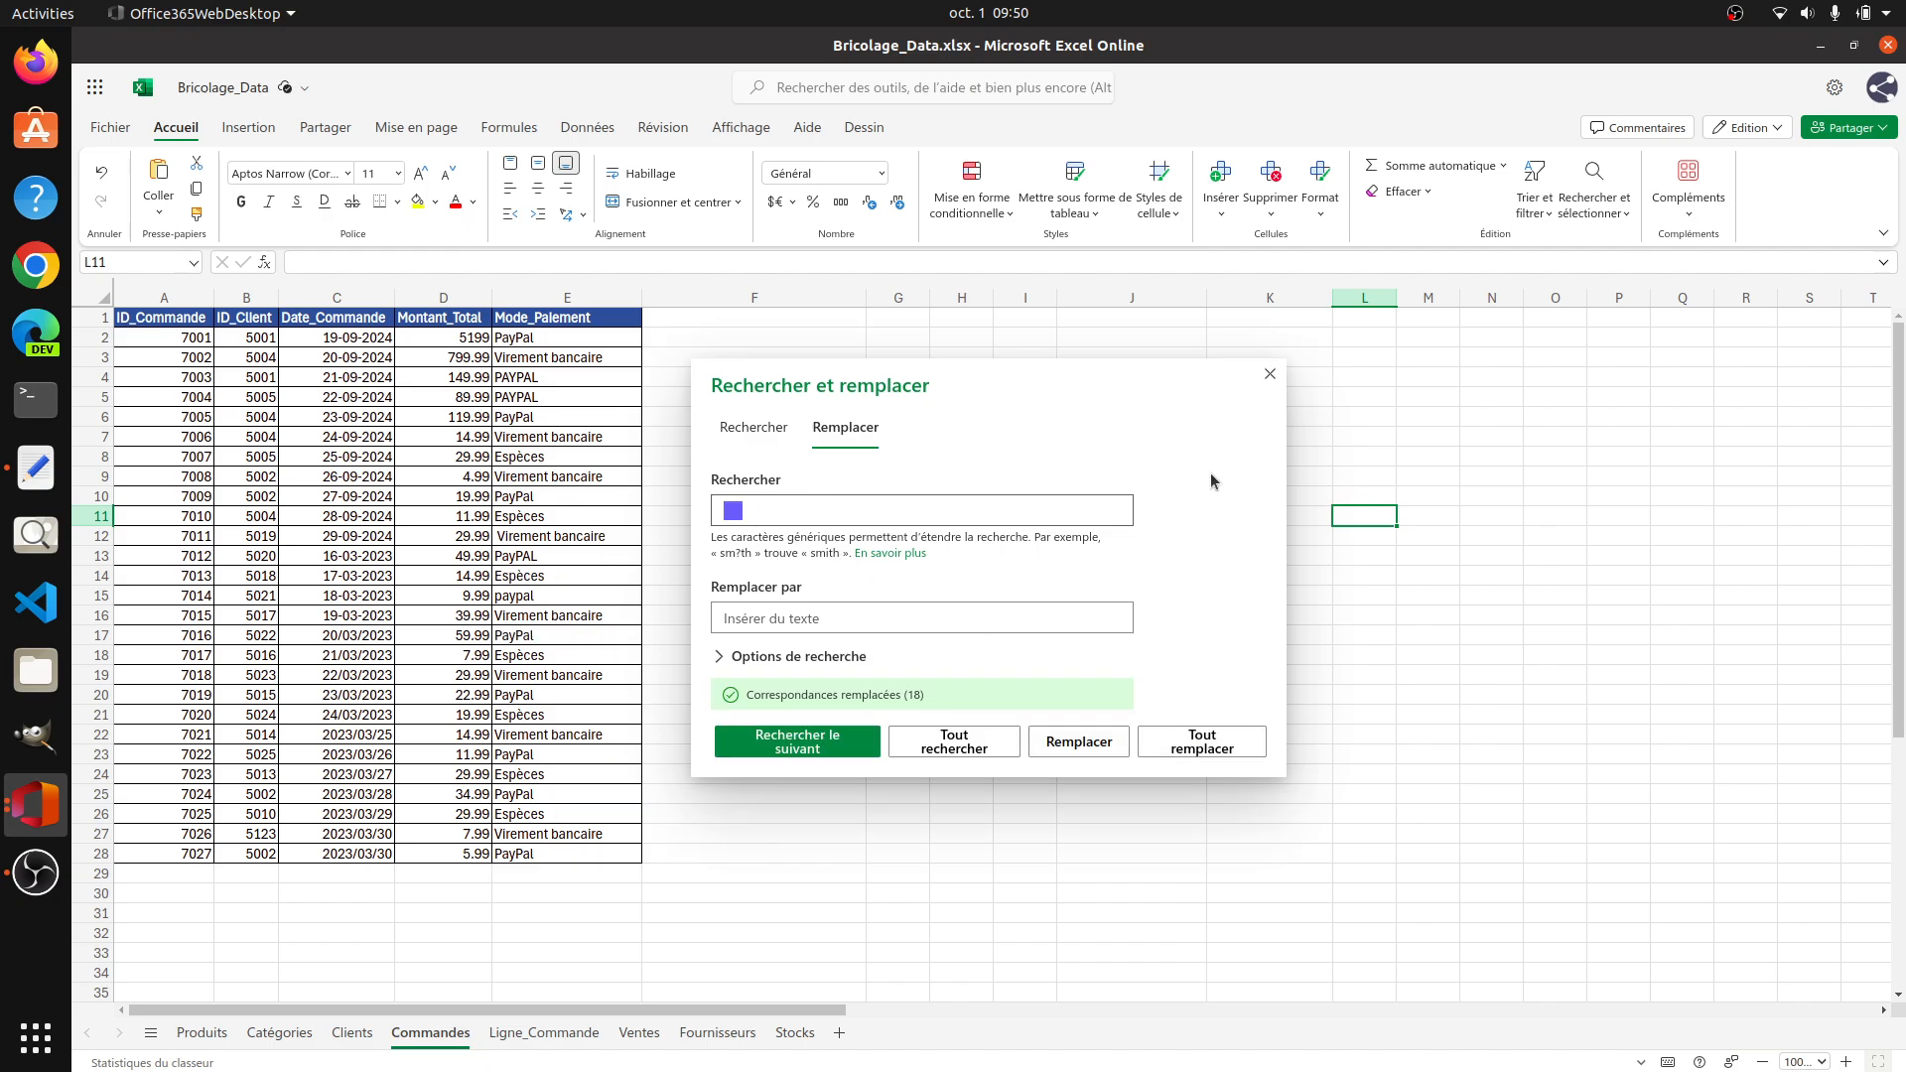
left_click(1270, 374)
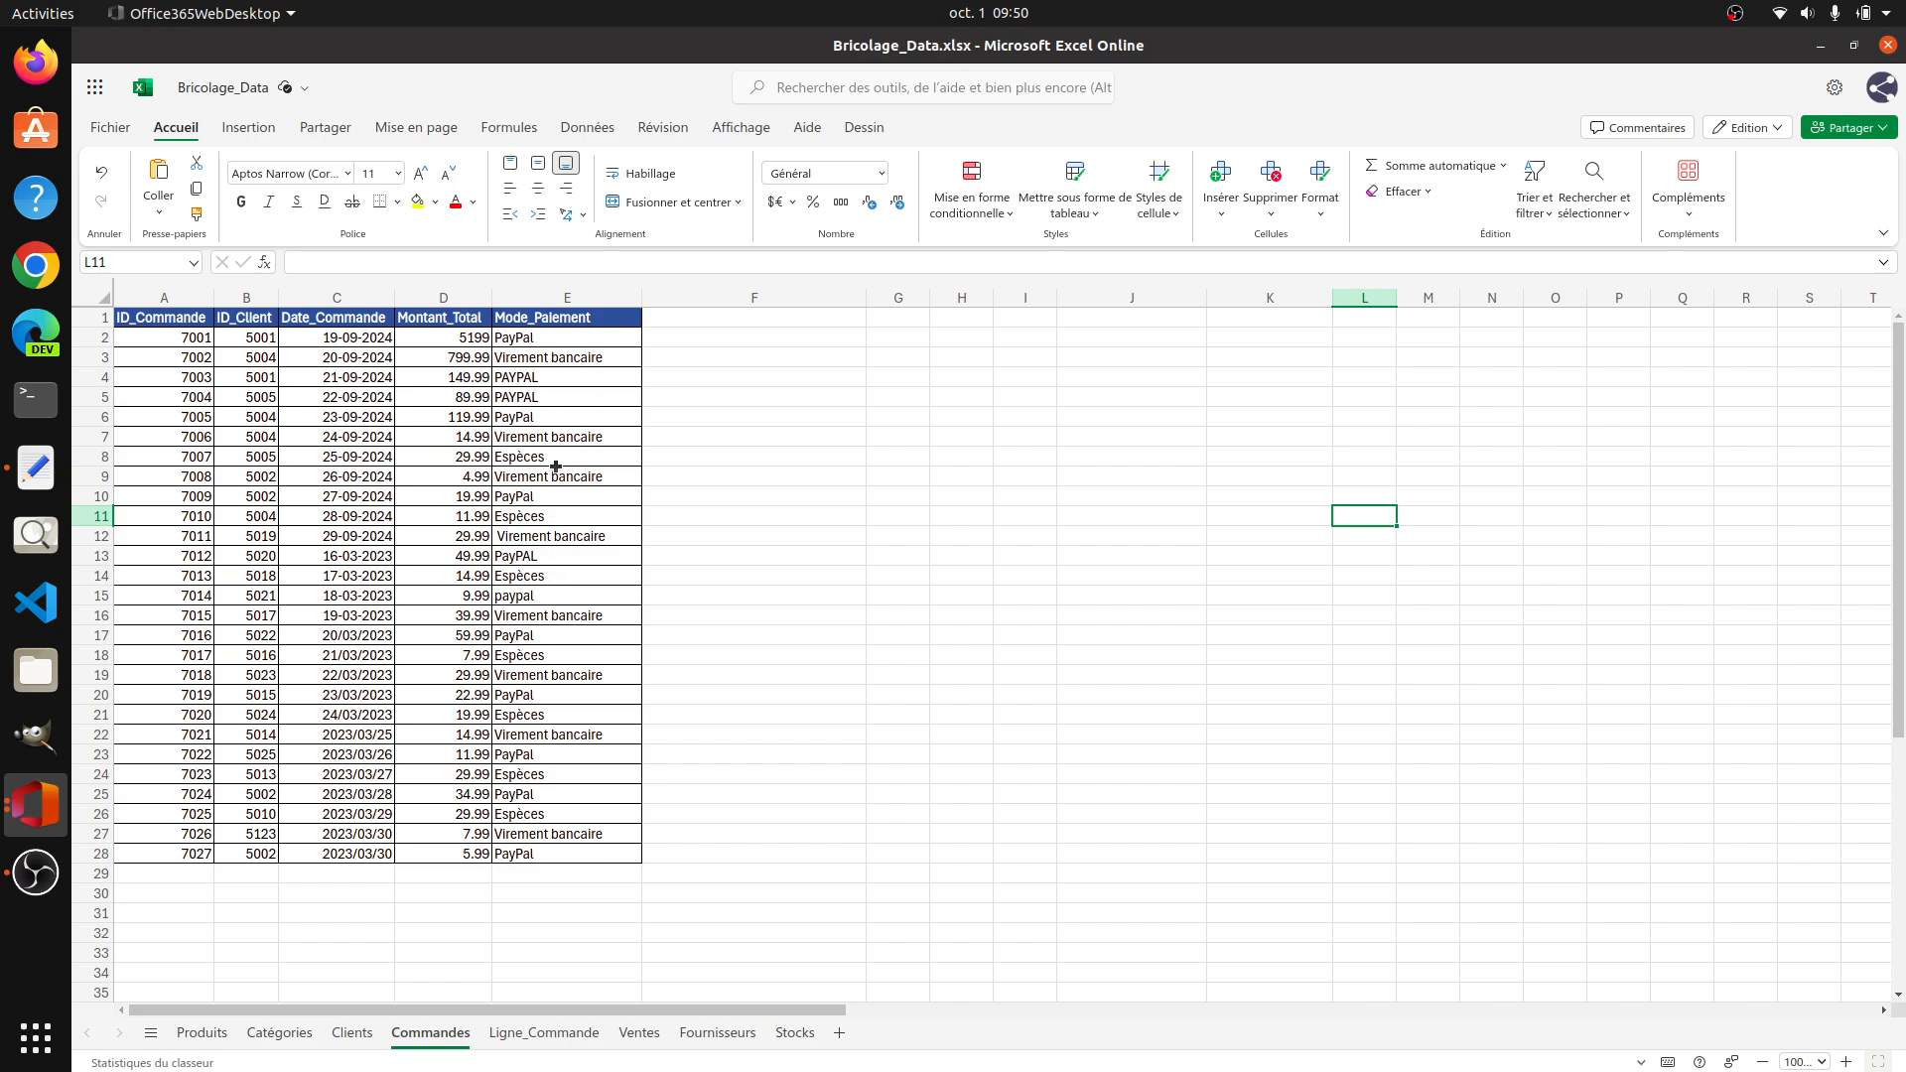
Step: Check the PAYPAL spellings in E4:E5 and enter PAYPAL in F2 as an uppercase example for the payment modes
left_click(550, 378)
left_click(571, 357)
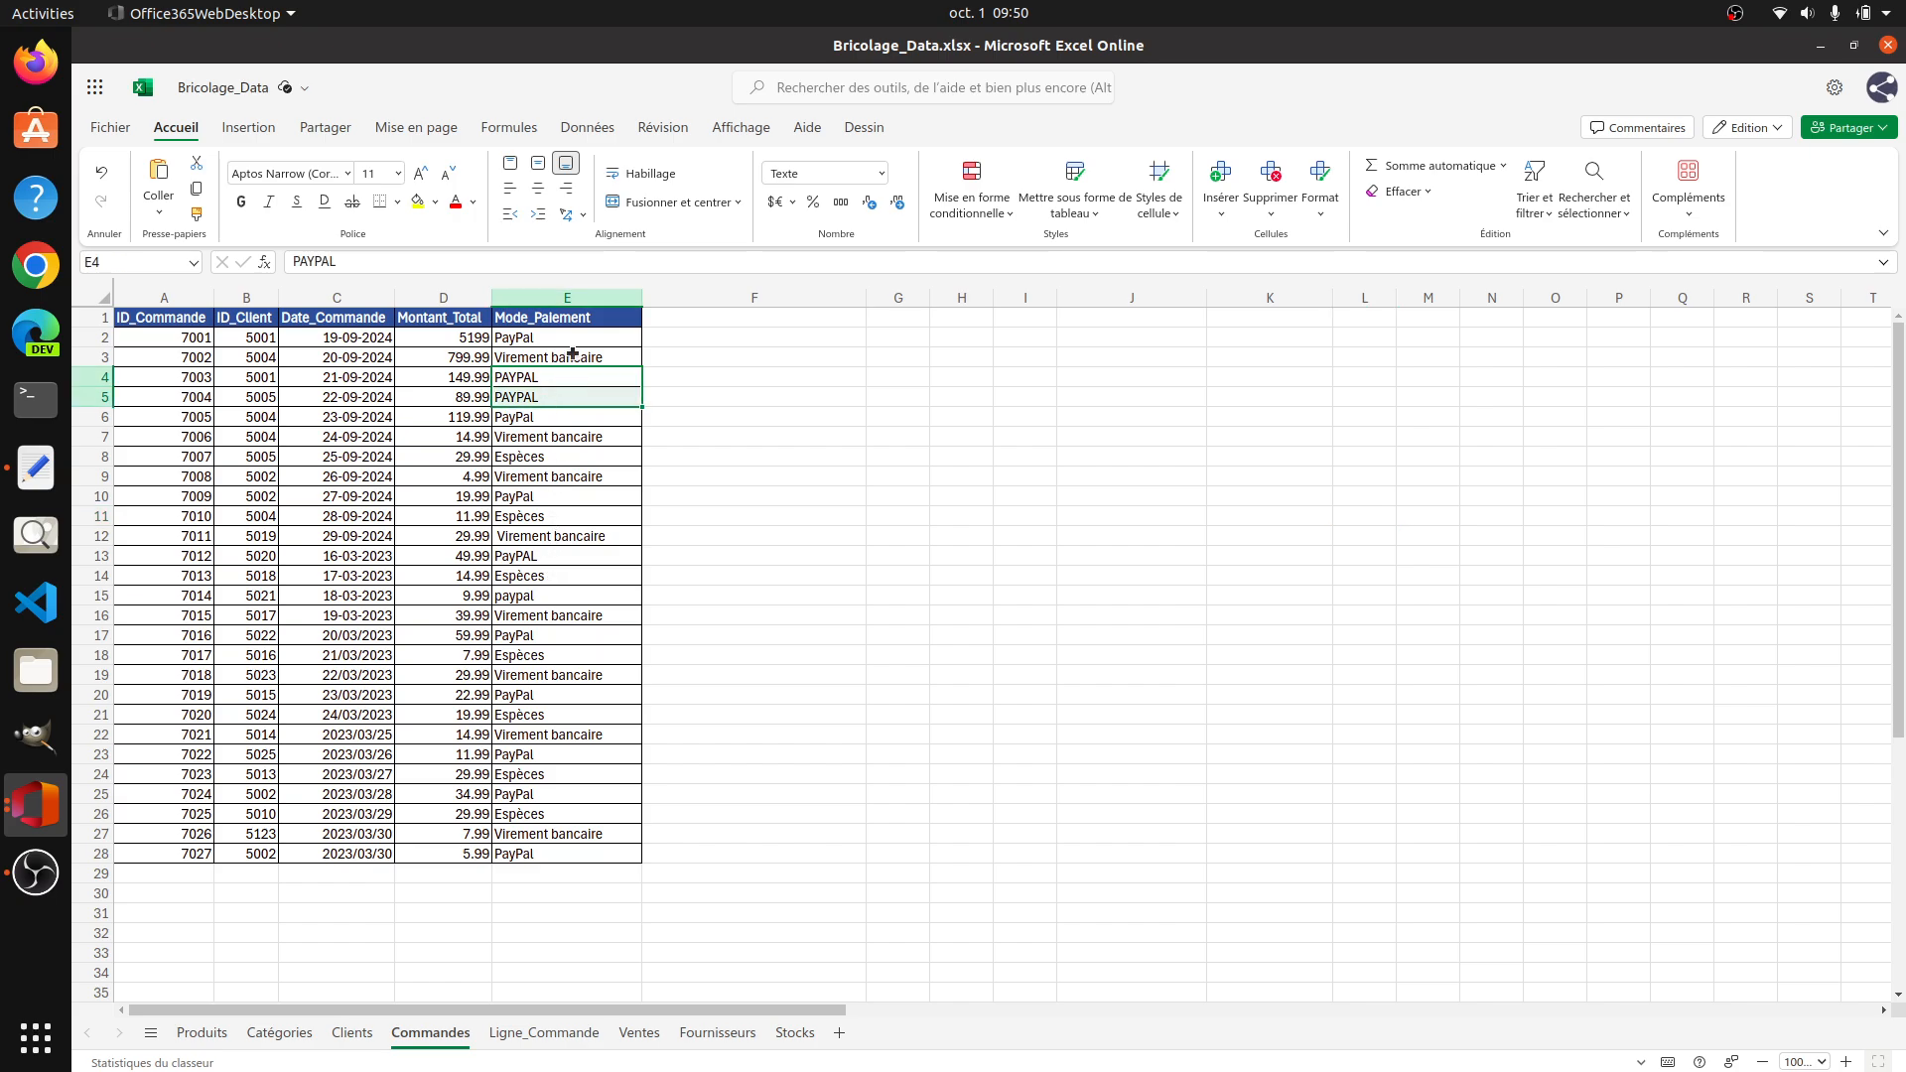
left_click(678, 336)
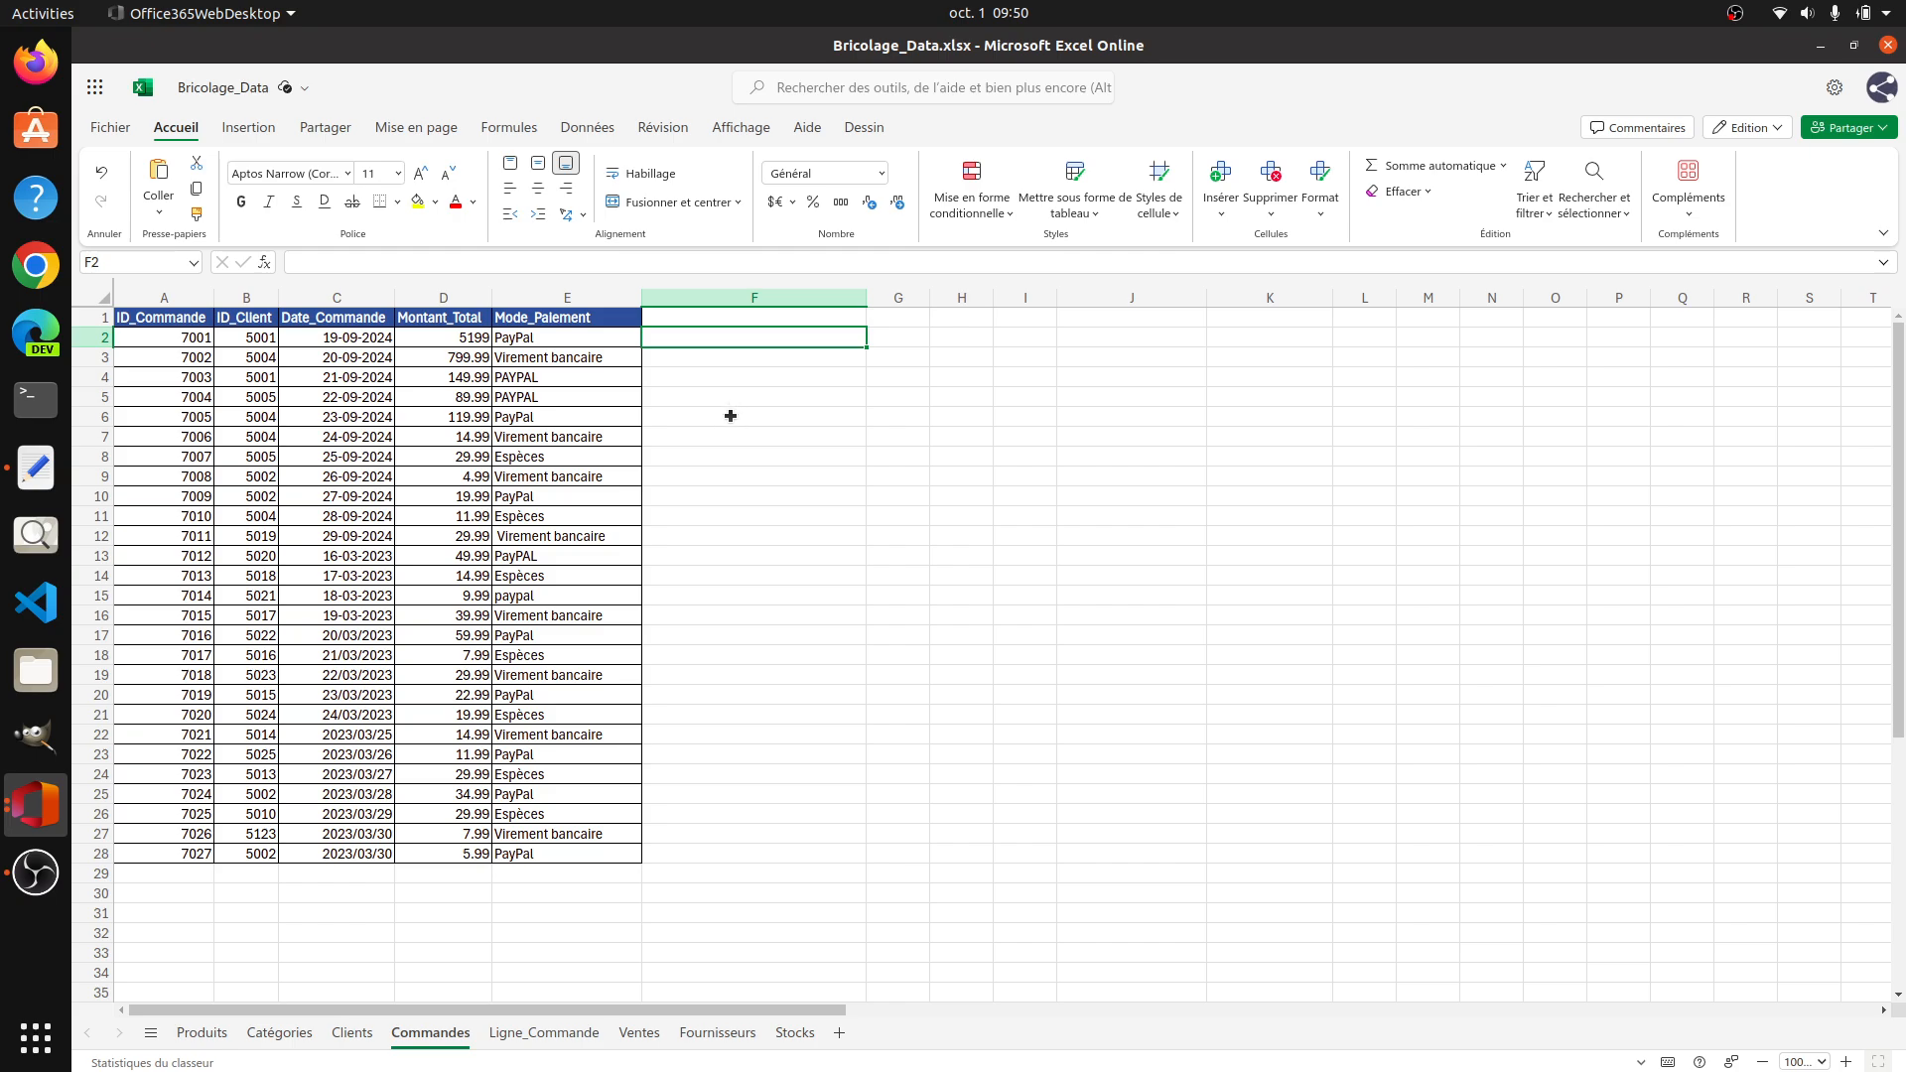
type("pa")
key("BackSpace")
key("BackSpace")
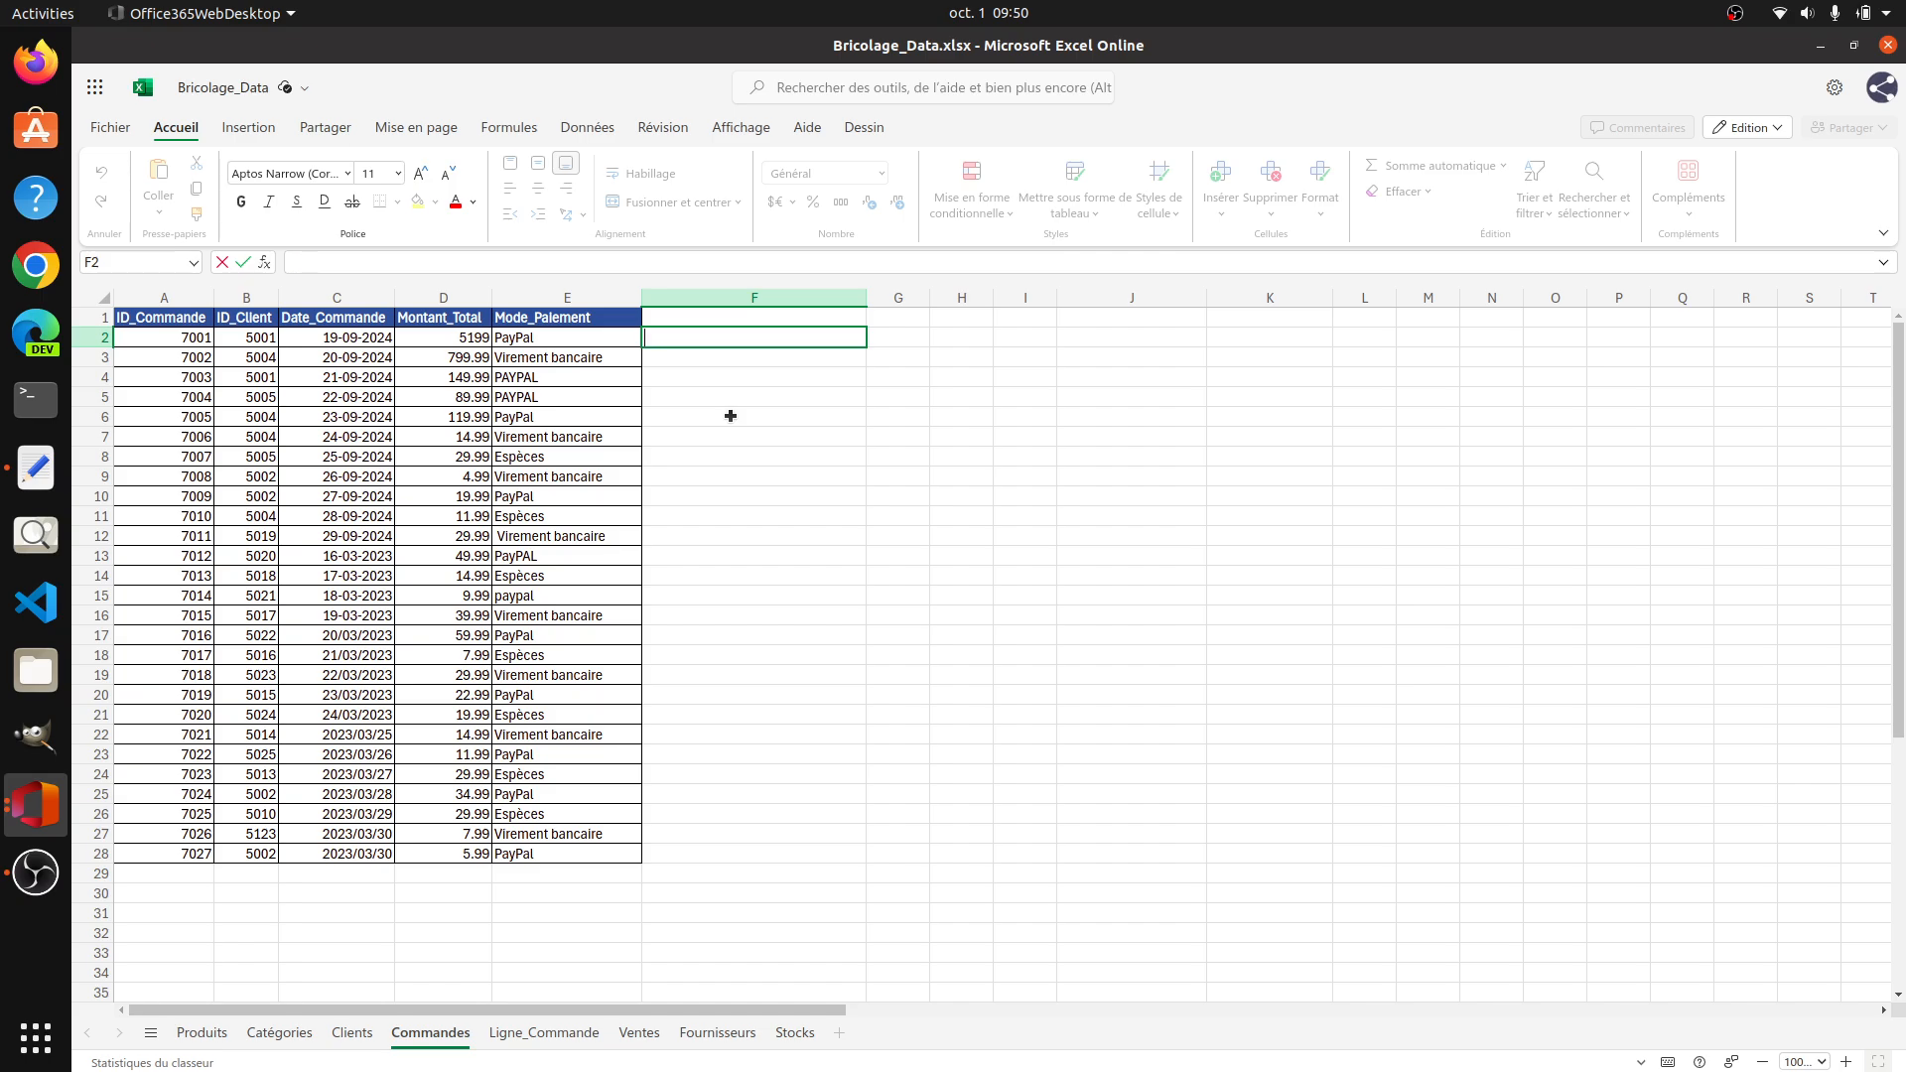
type("PAYPAL")
key("Return")
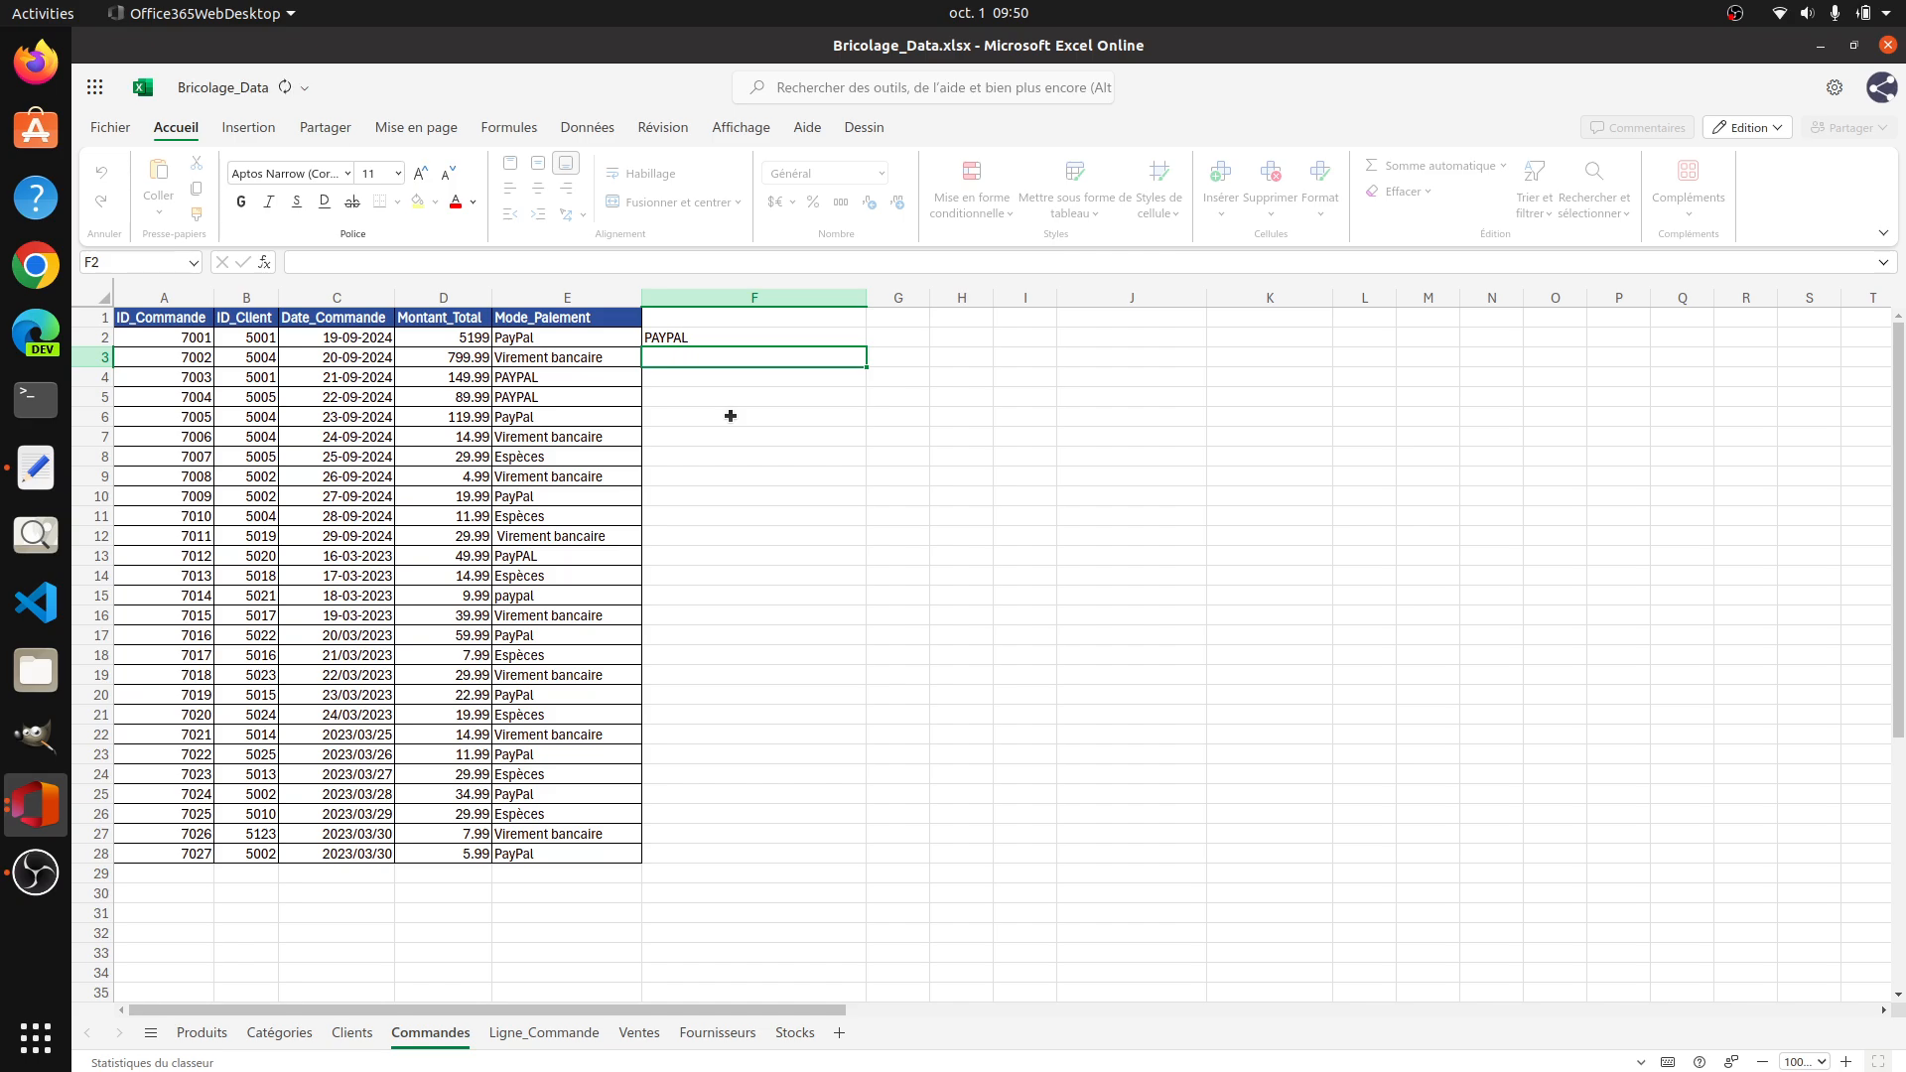
Step: Clear the PAYPAL example from cell F2
key("Up")
left_click(730, 358)
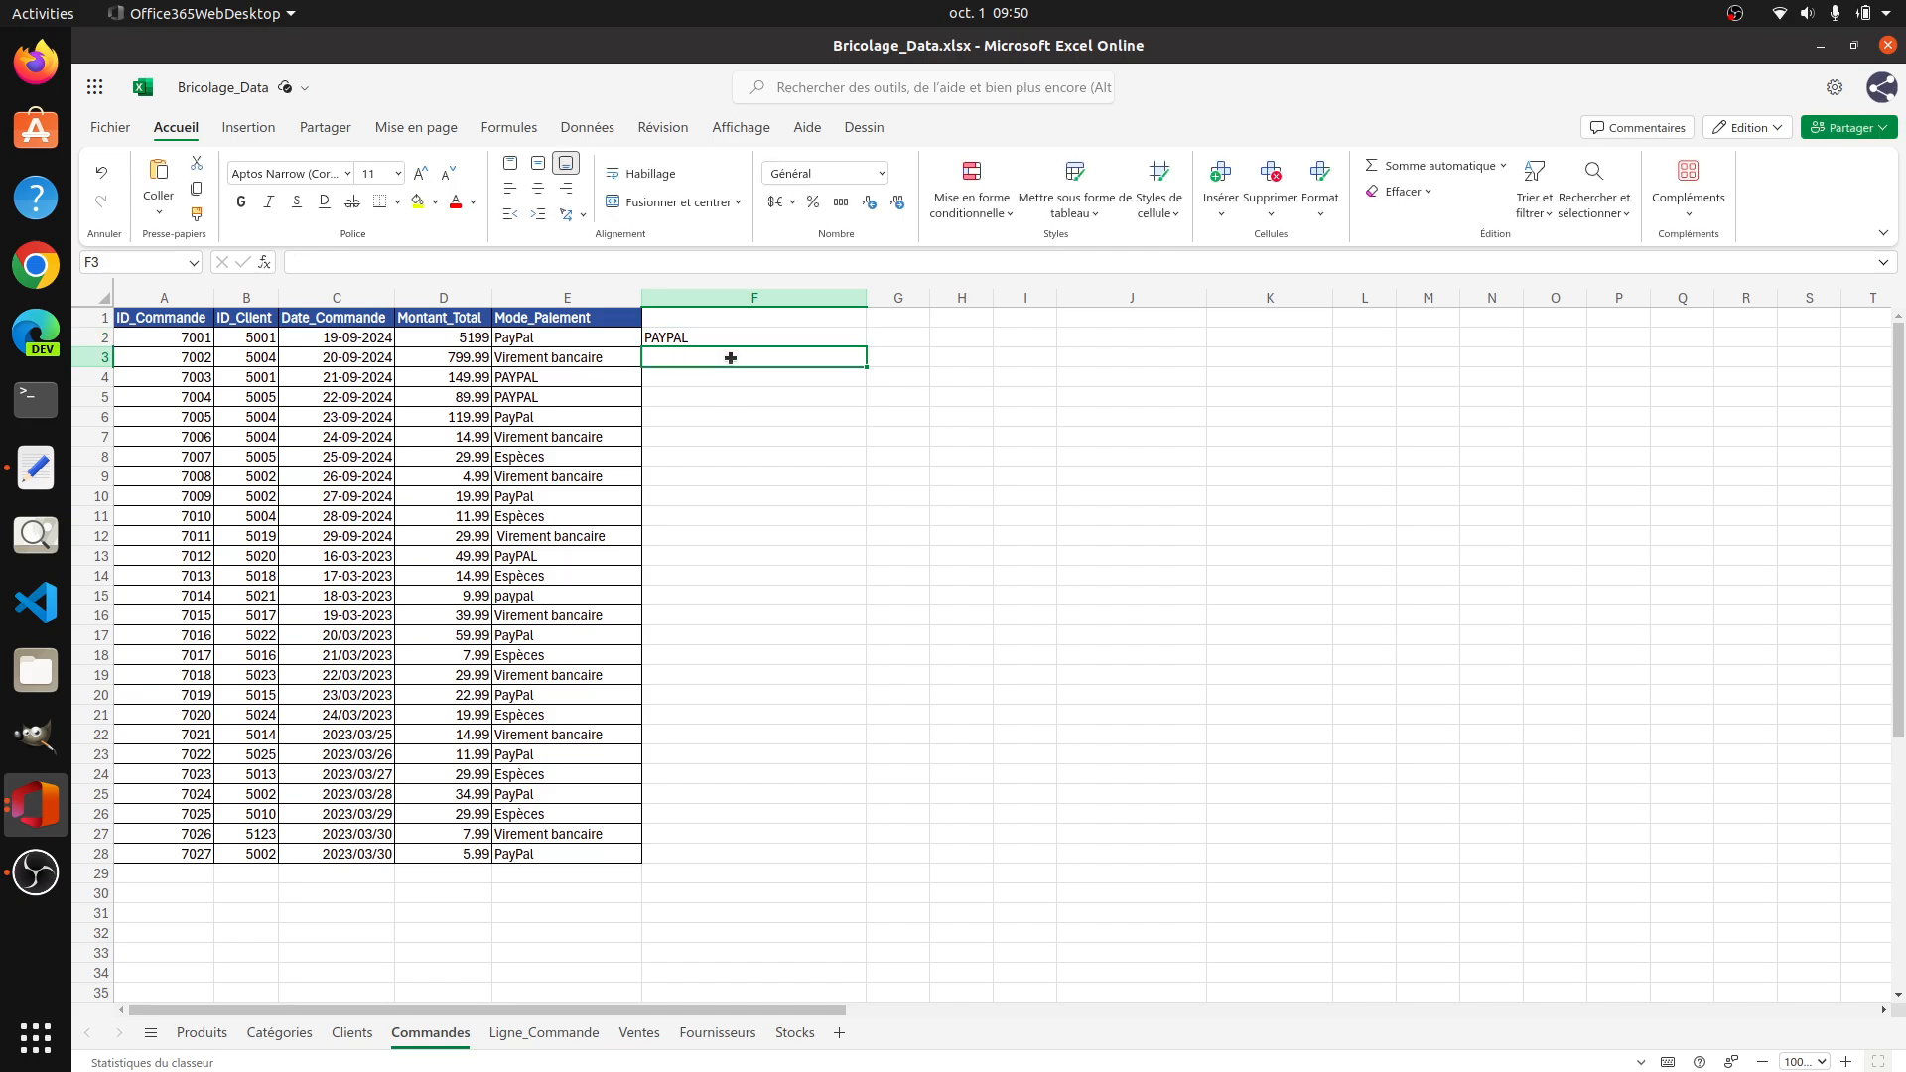
left_click(749, 339)
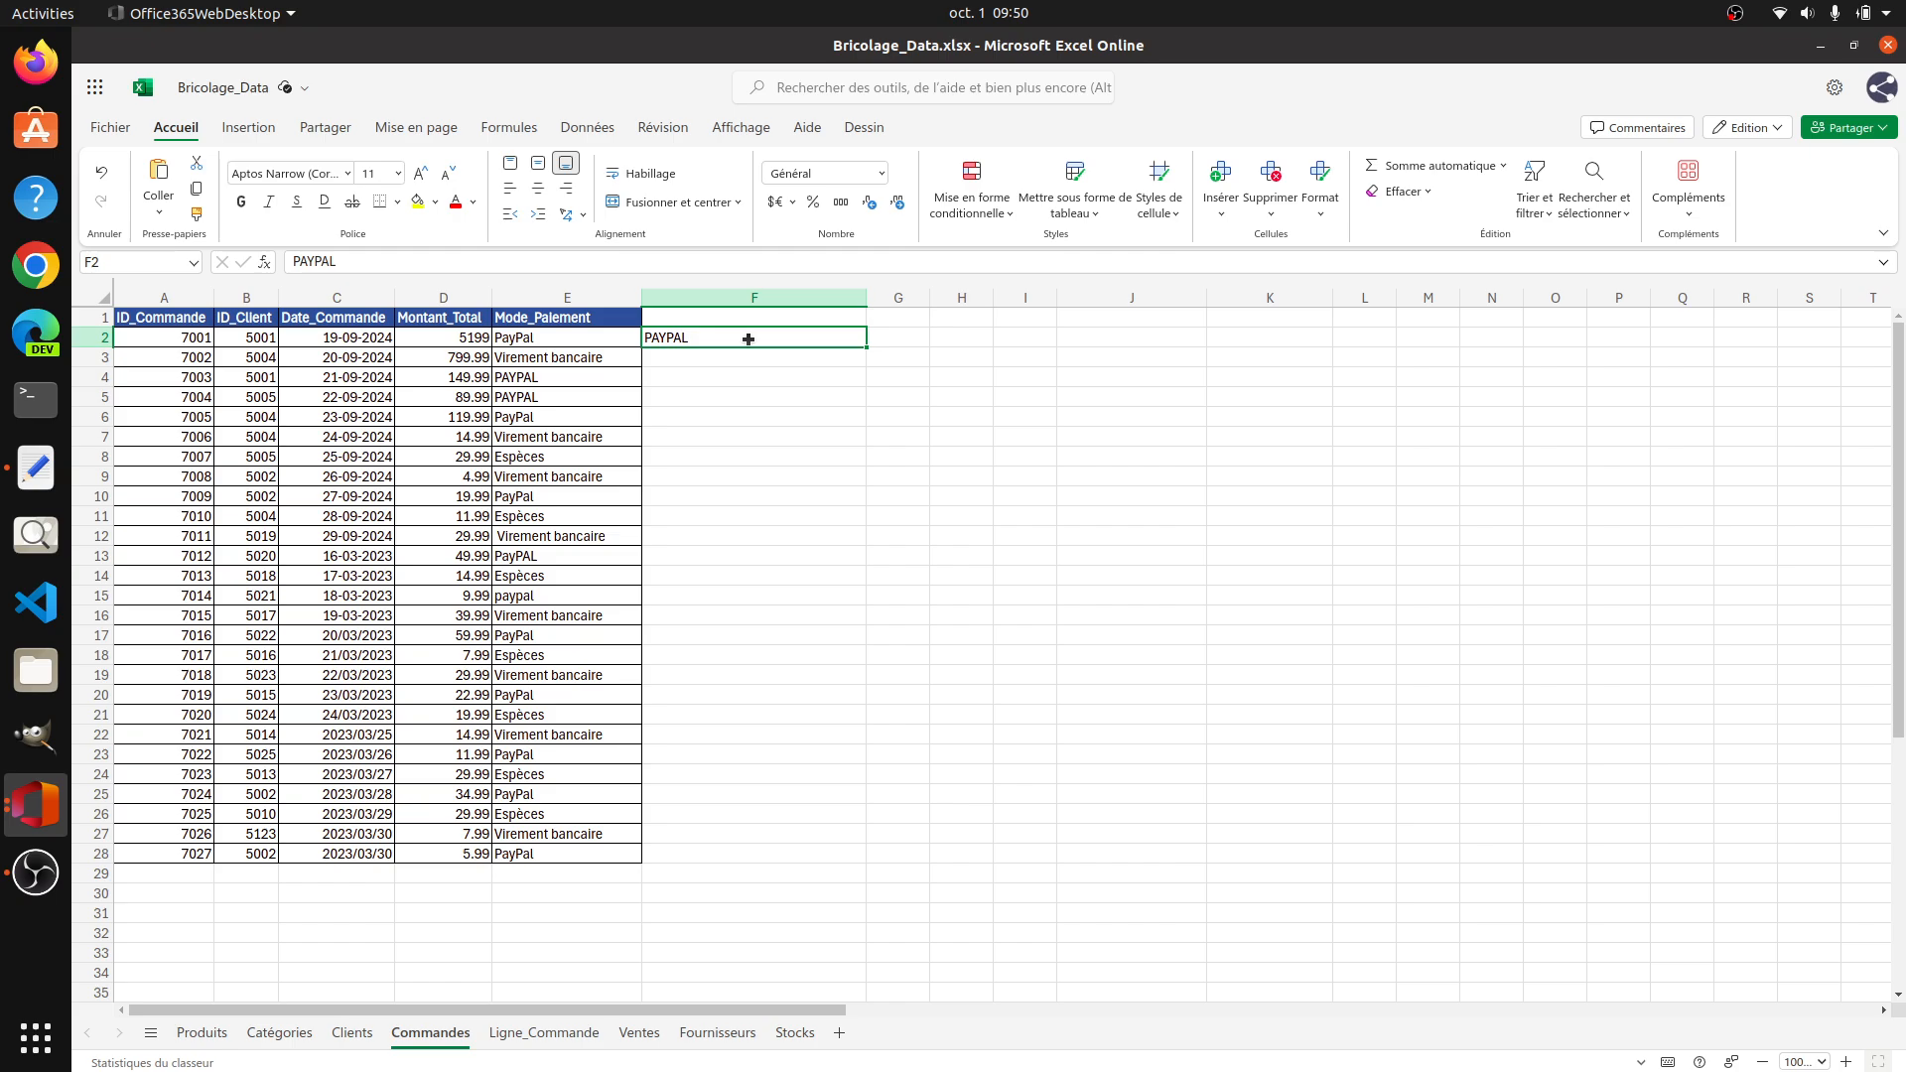
left_click(901, 336)
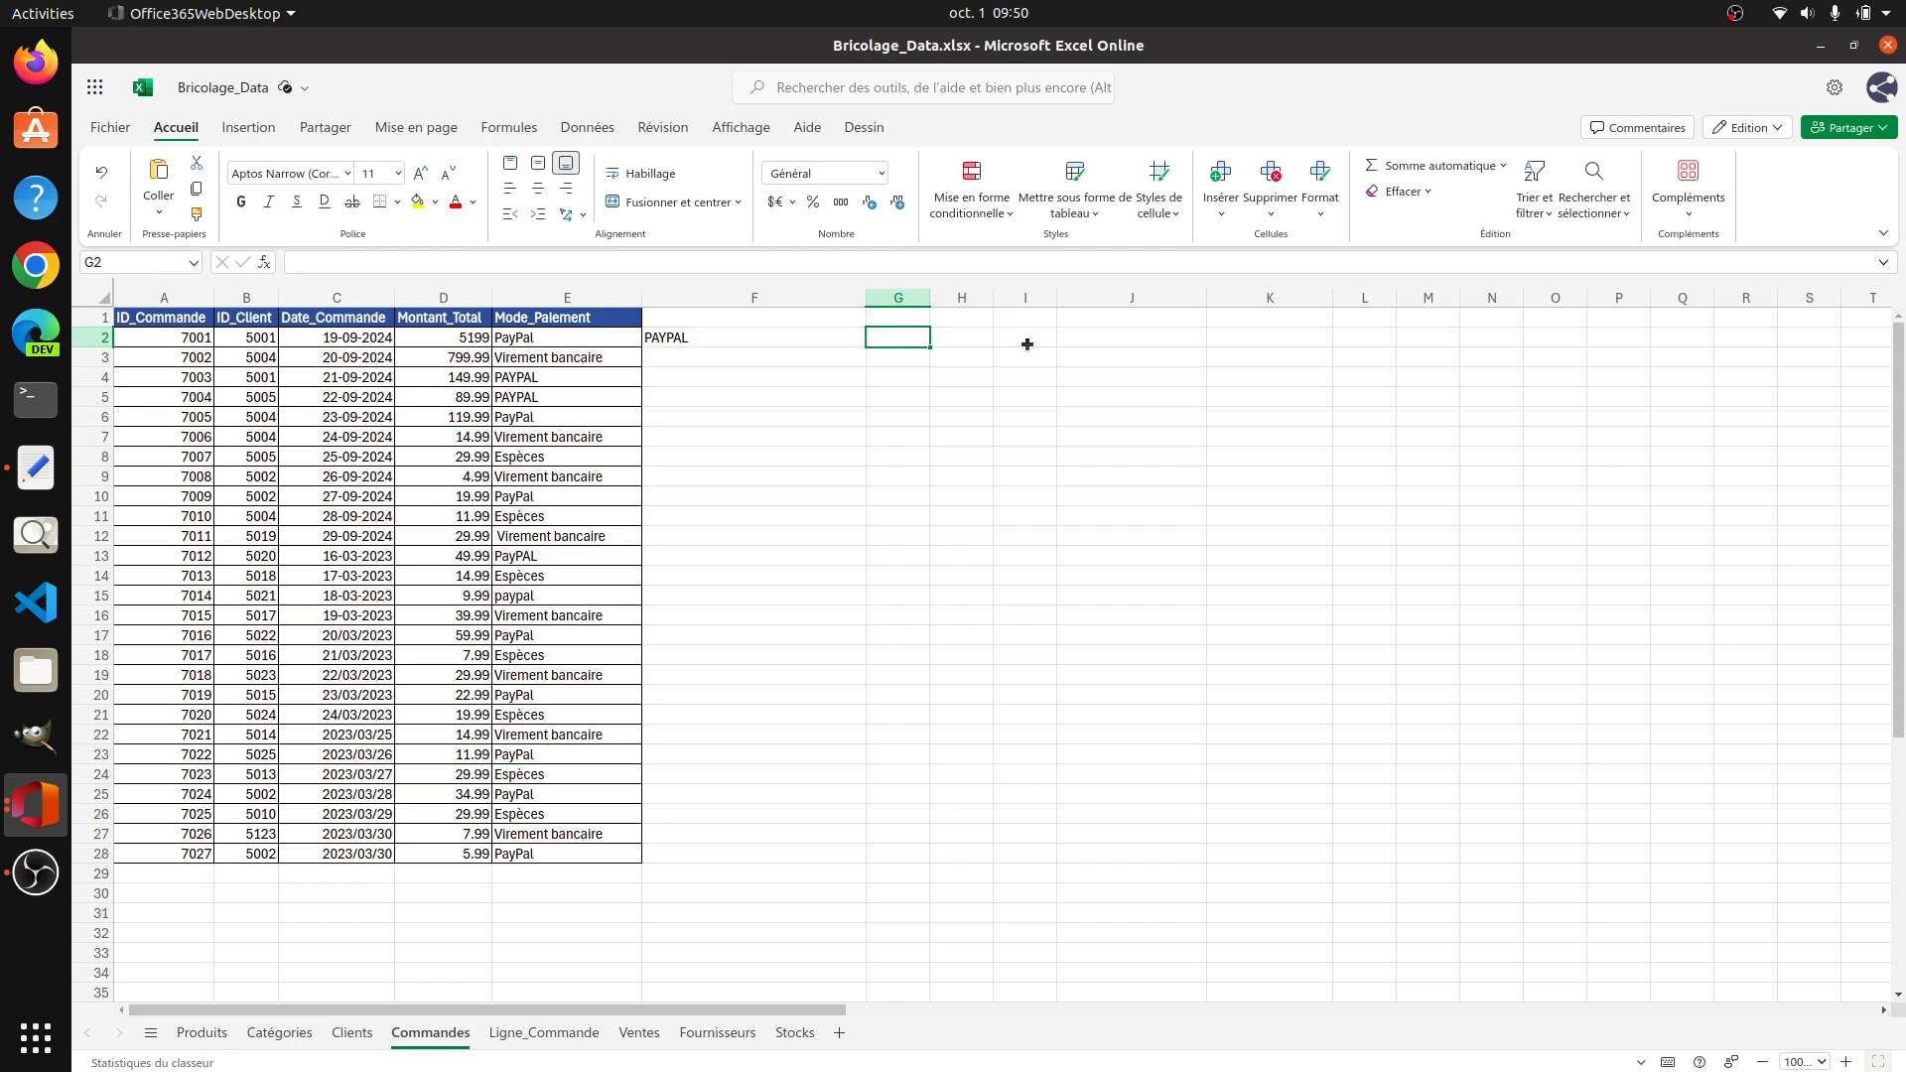
left_click(752, 346)
key("BackSpace")
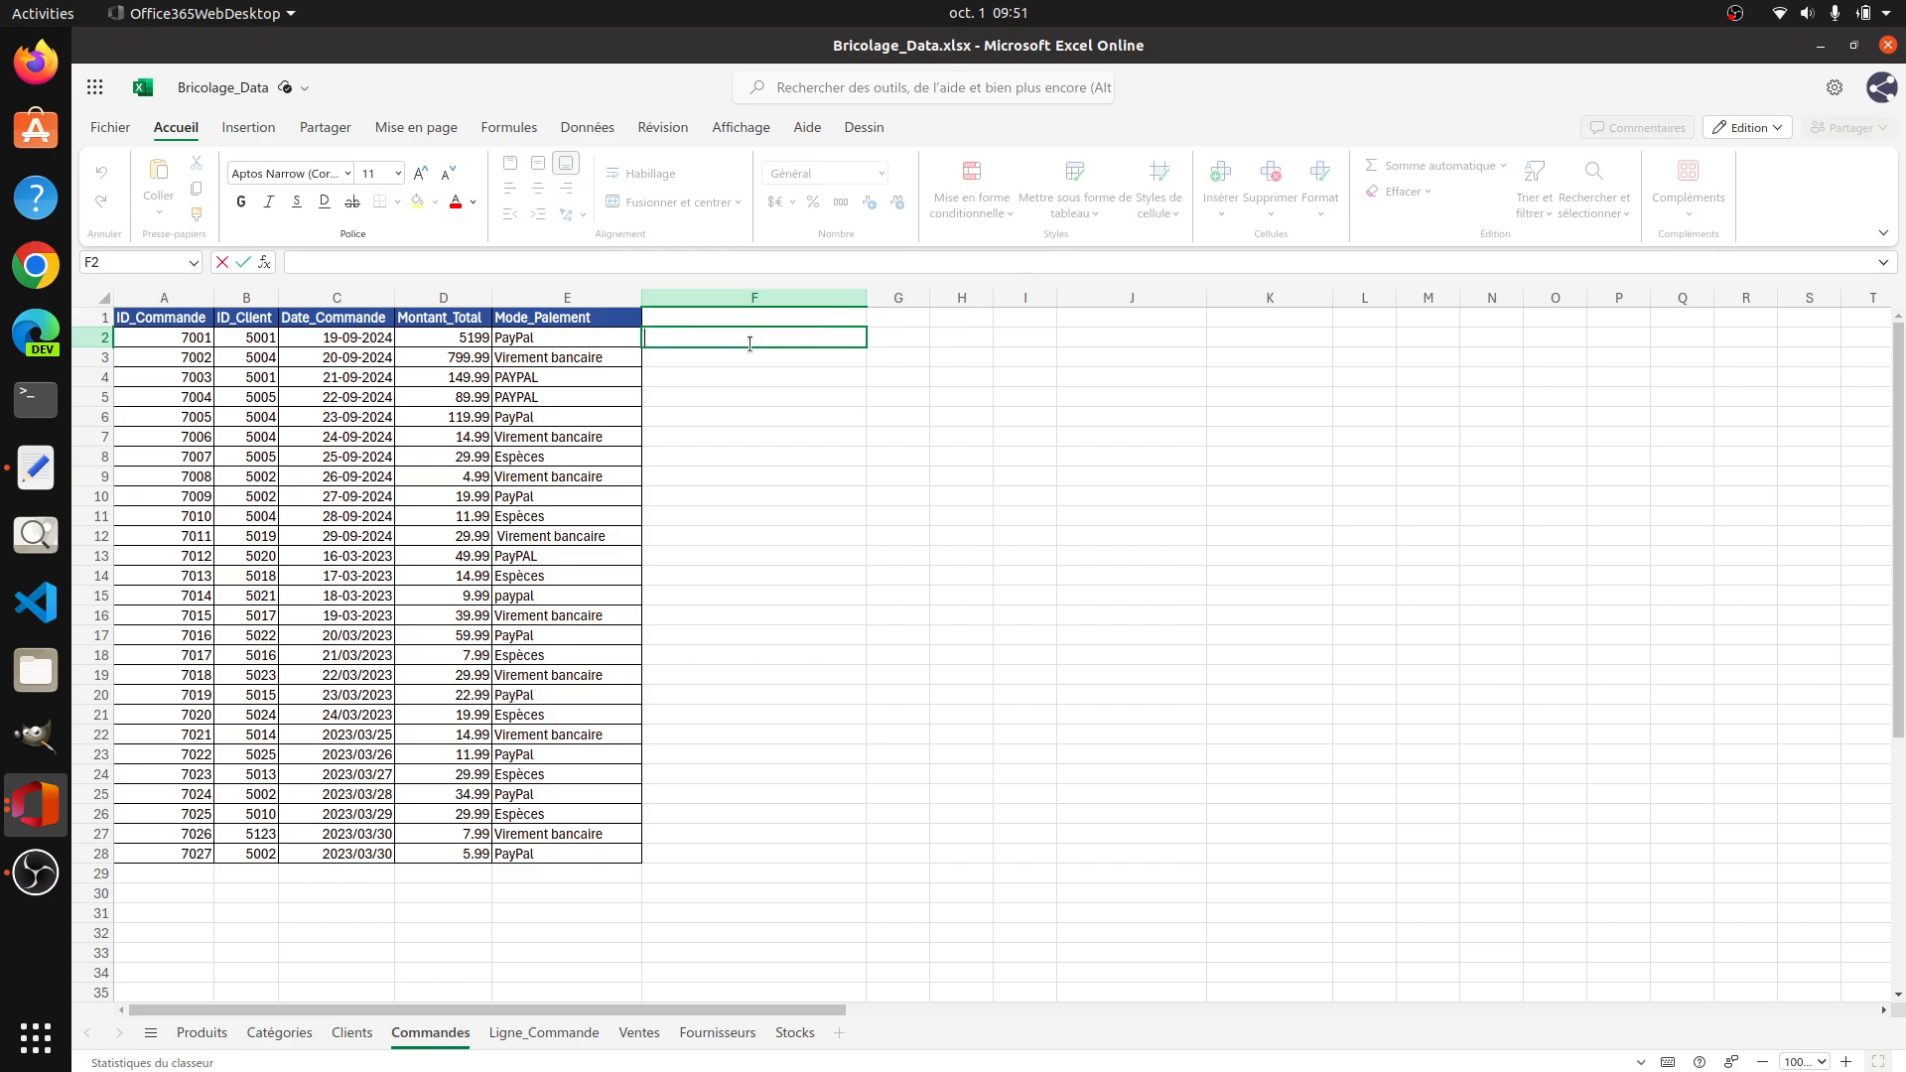
Step: Try to overwrite the first payment mode in E2 with PAYPAL in uppercase
left_click(539, 338)
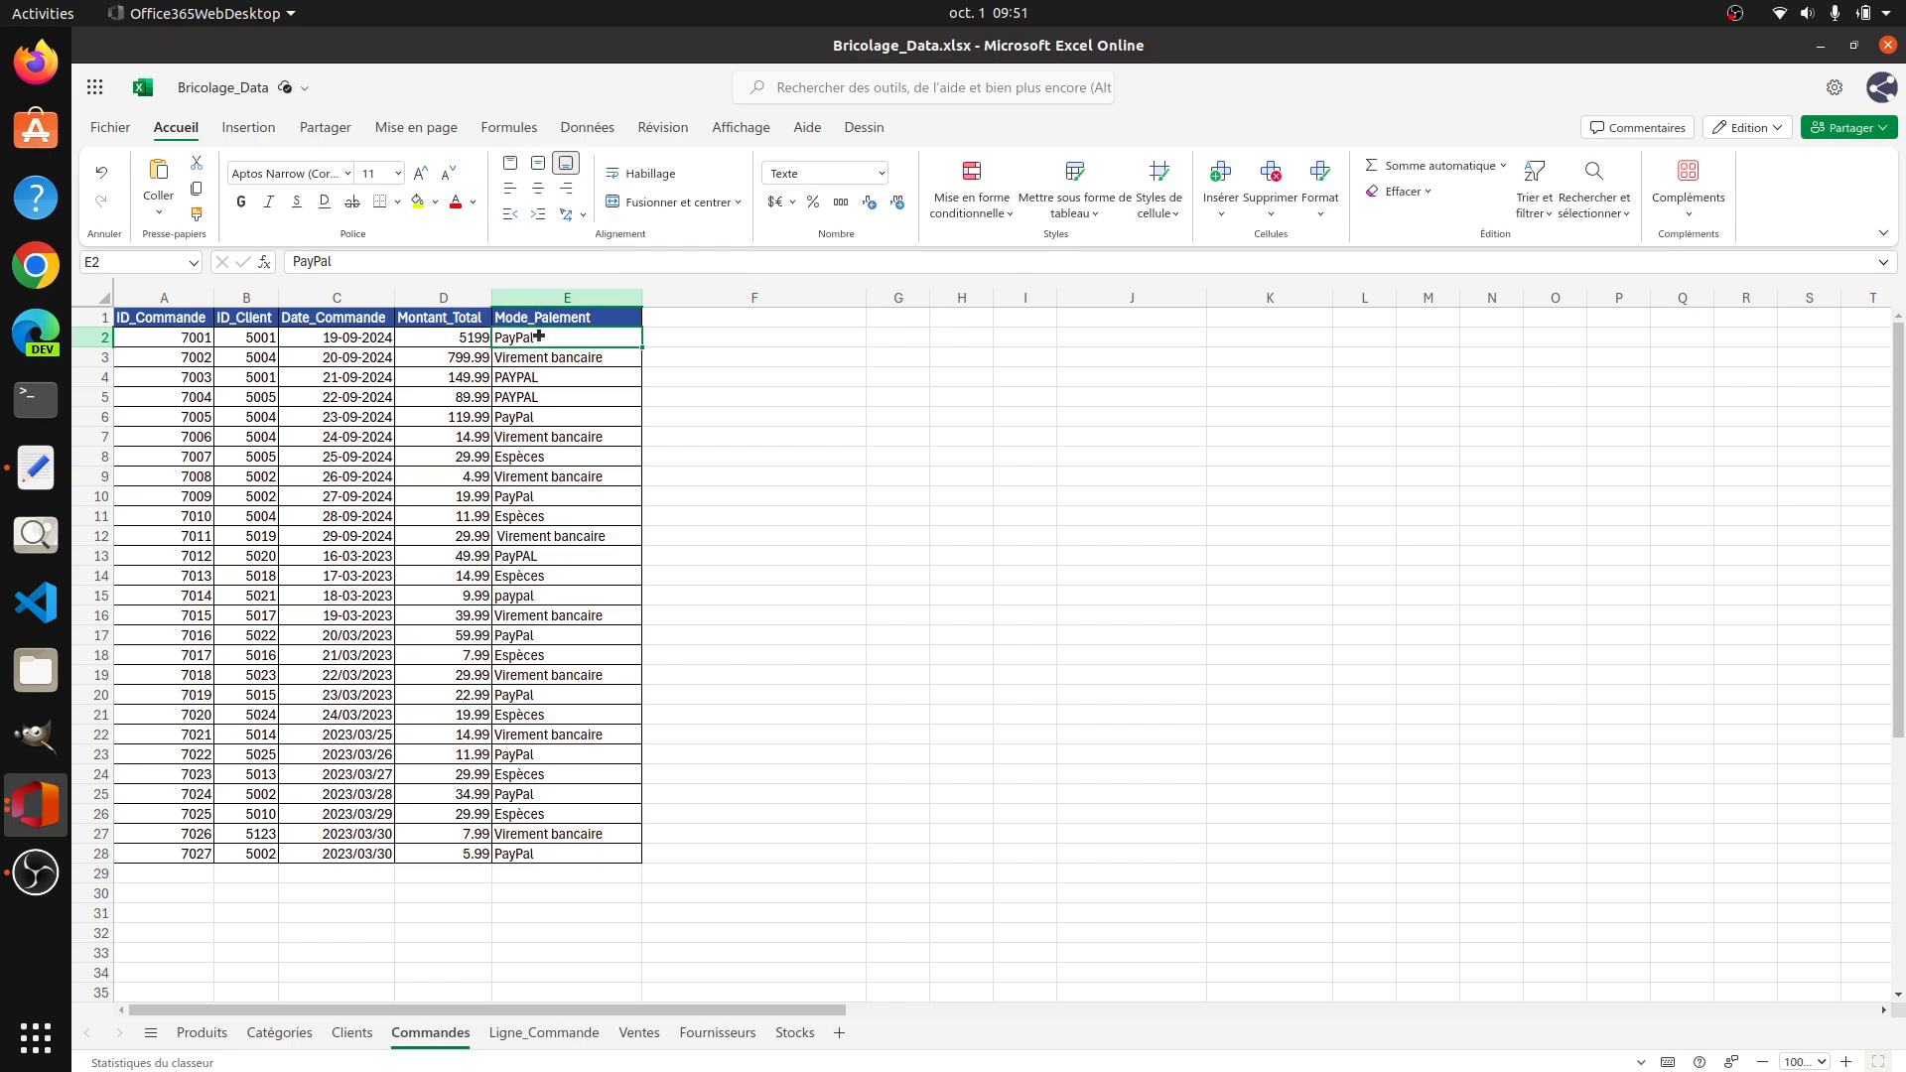
key("BackSpace")
type("p")
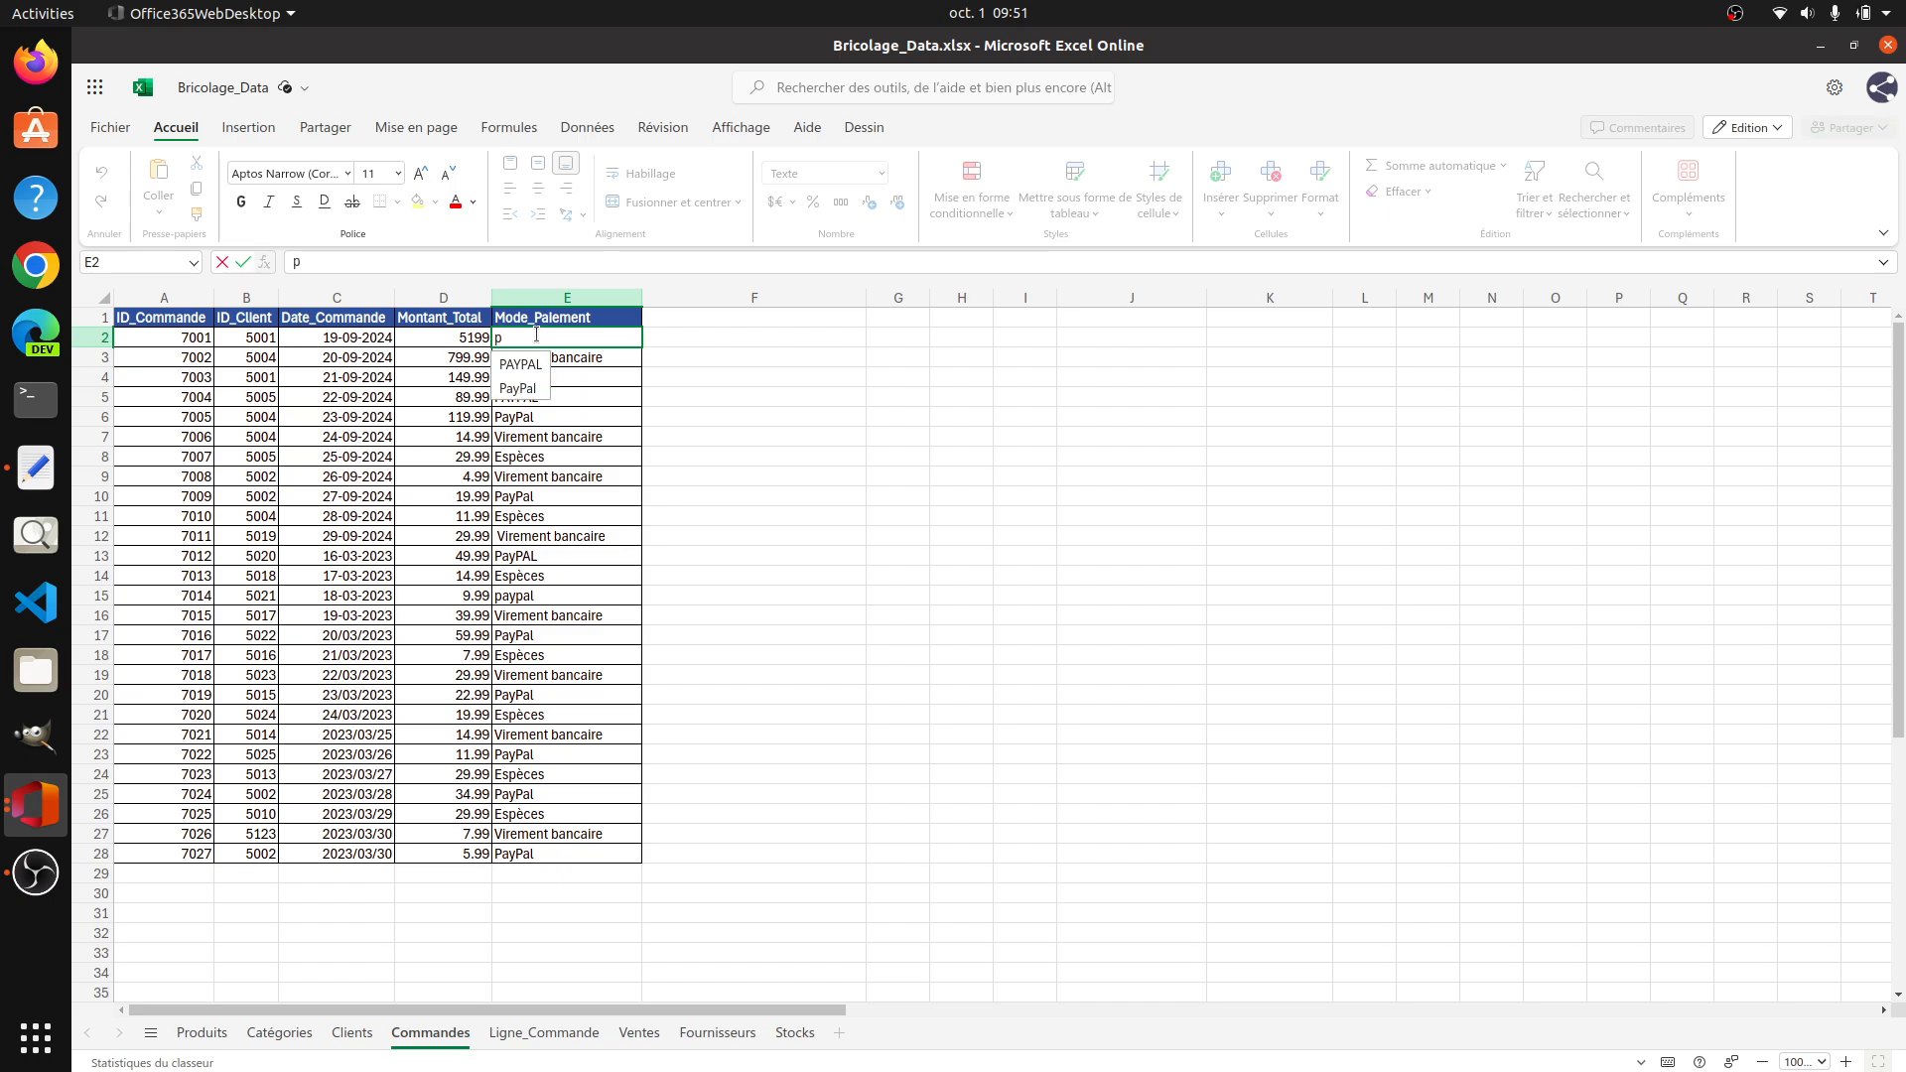
key("BackSpace")
type("PAY")
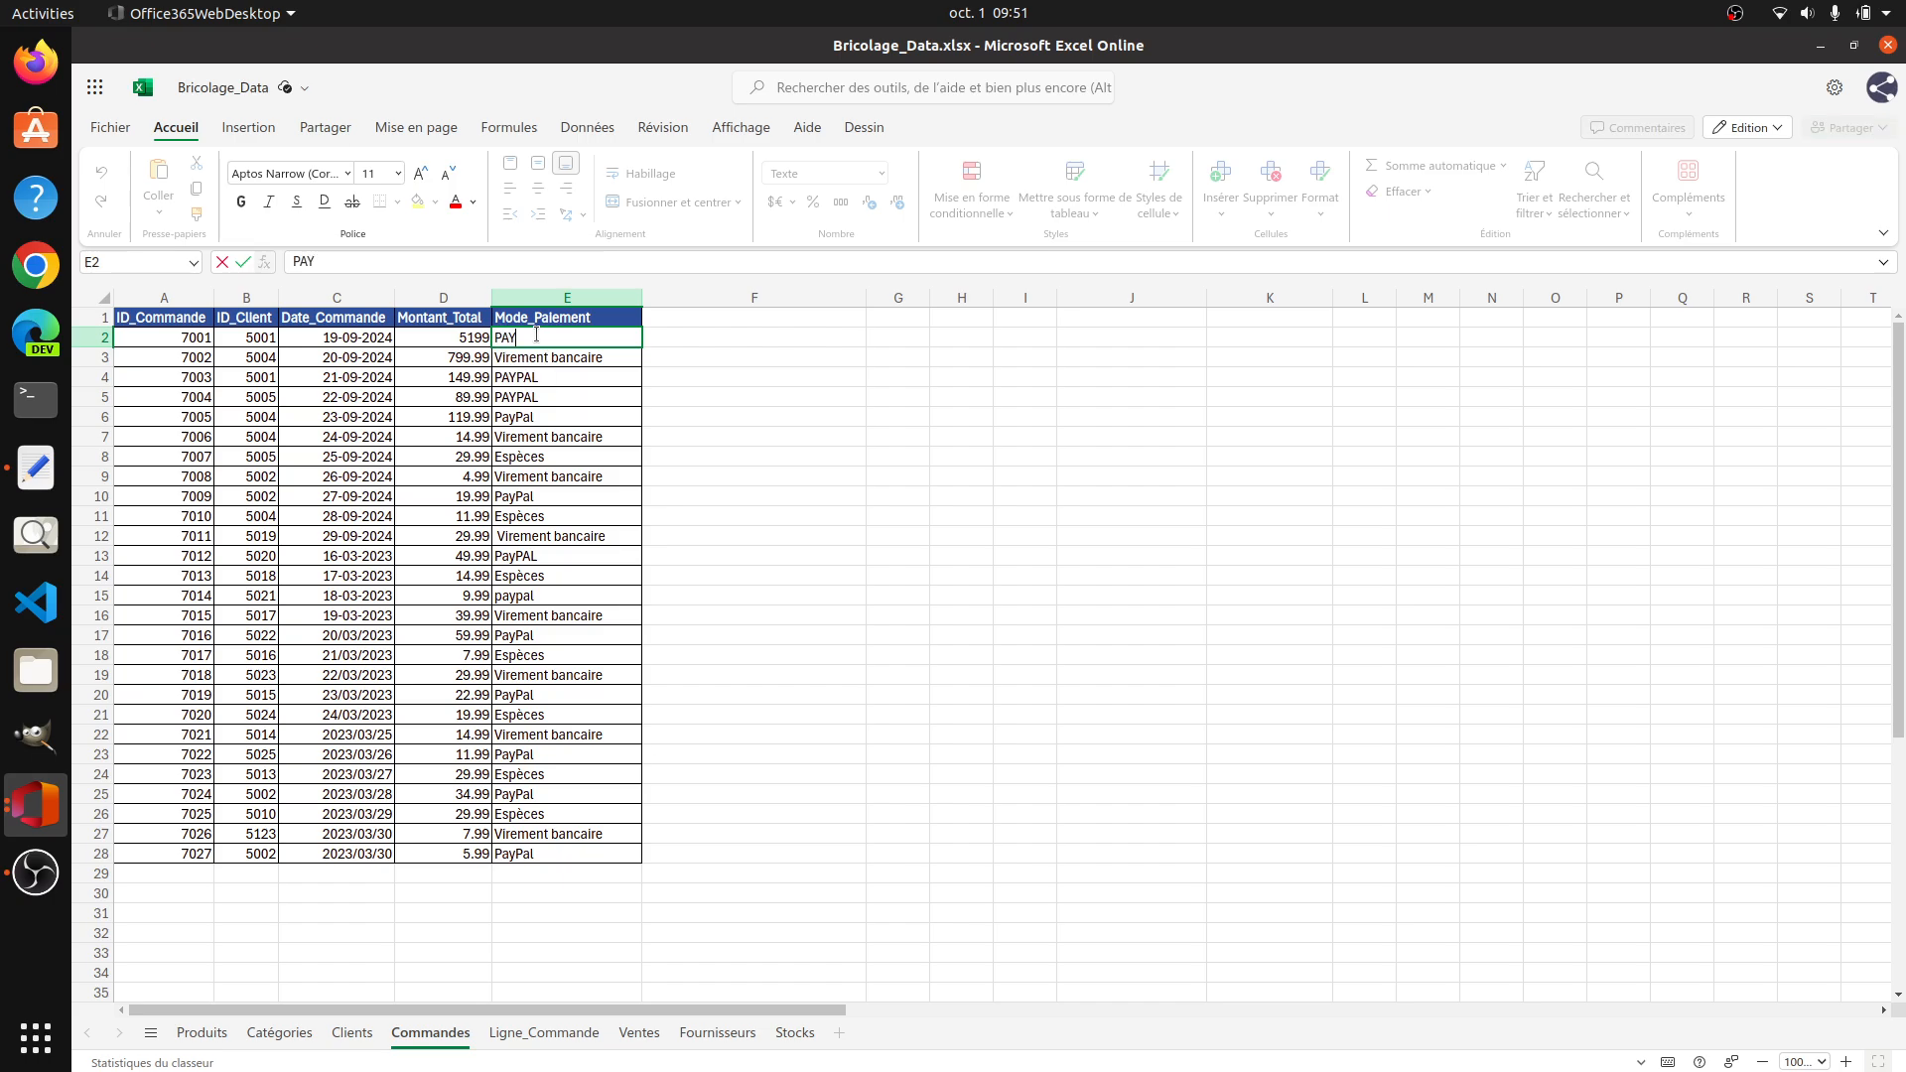
type("PAL")
key("Tab")
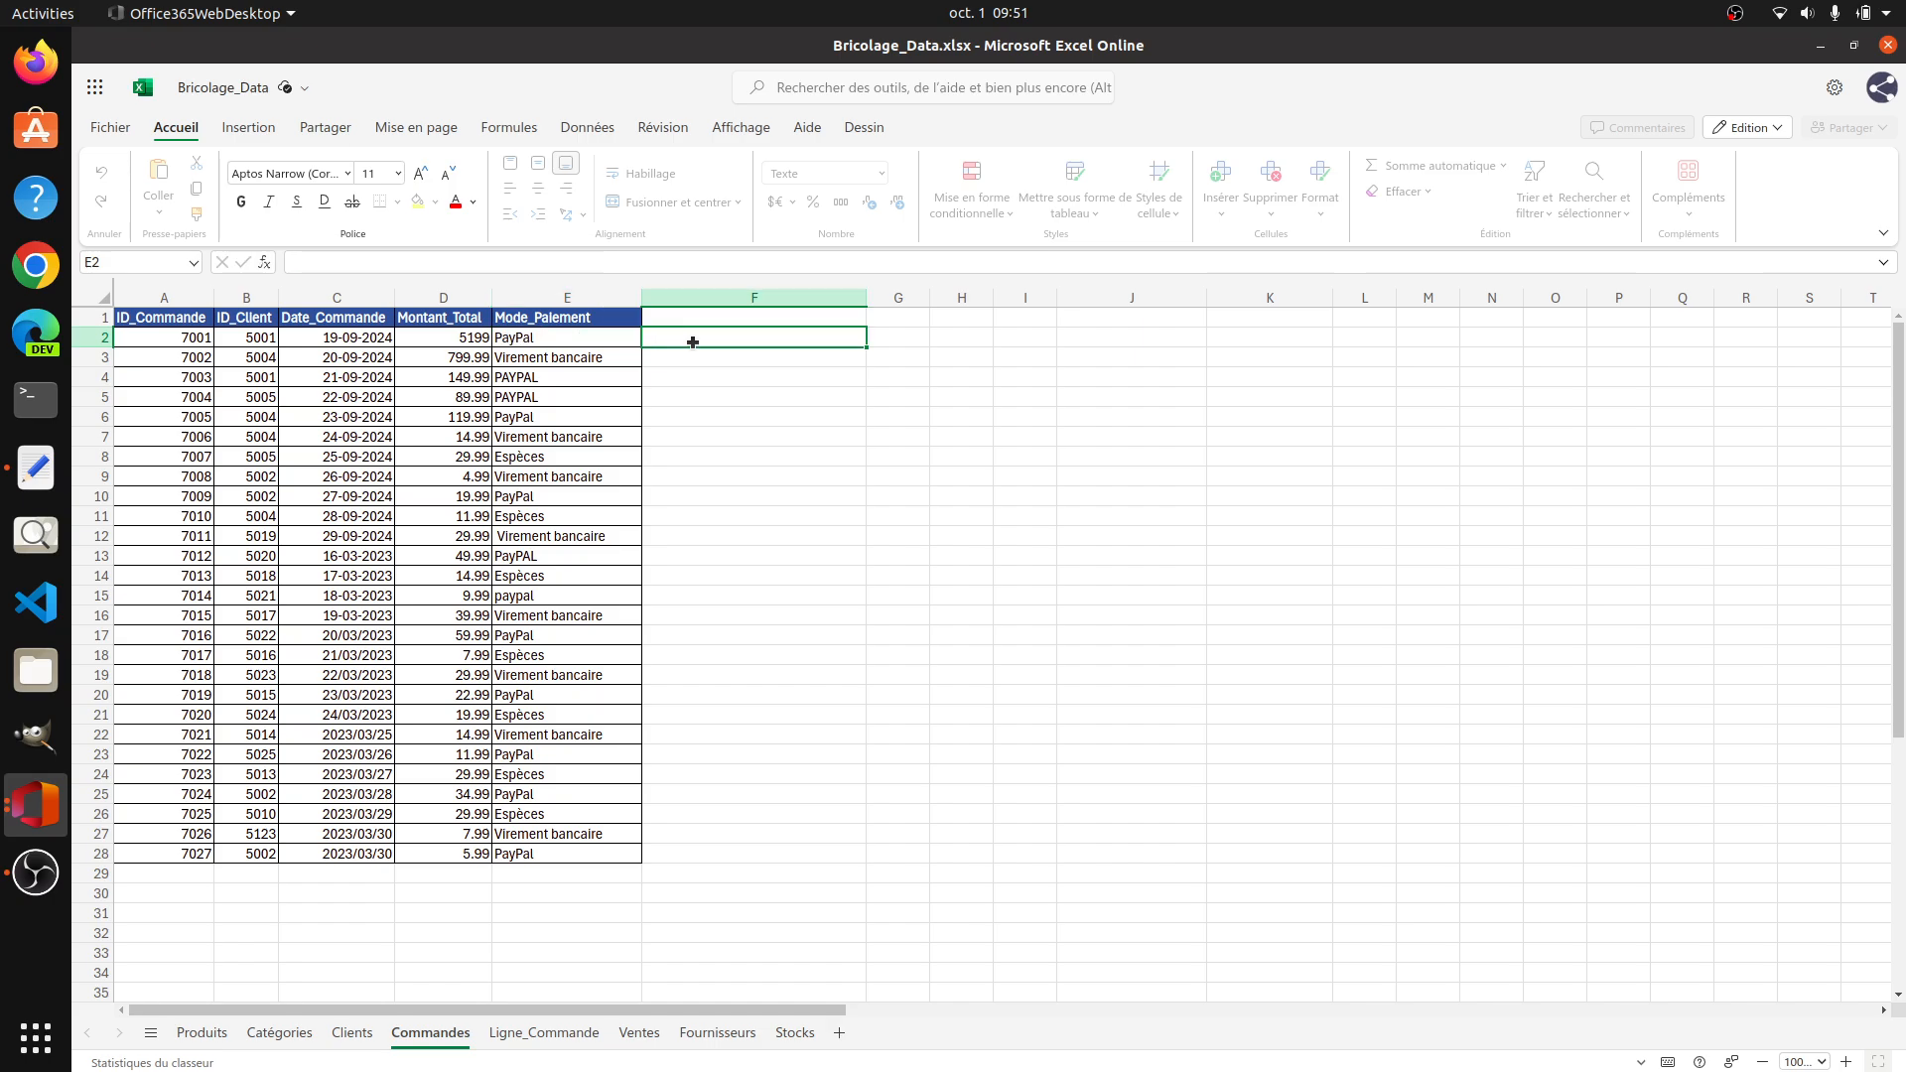
Step: Try Flash Fill on the empty cell F2 beside the payment modes
left_click(586, 129)
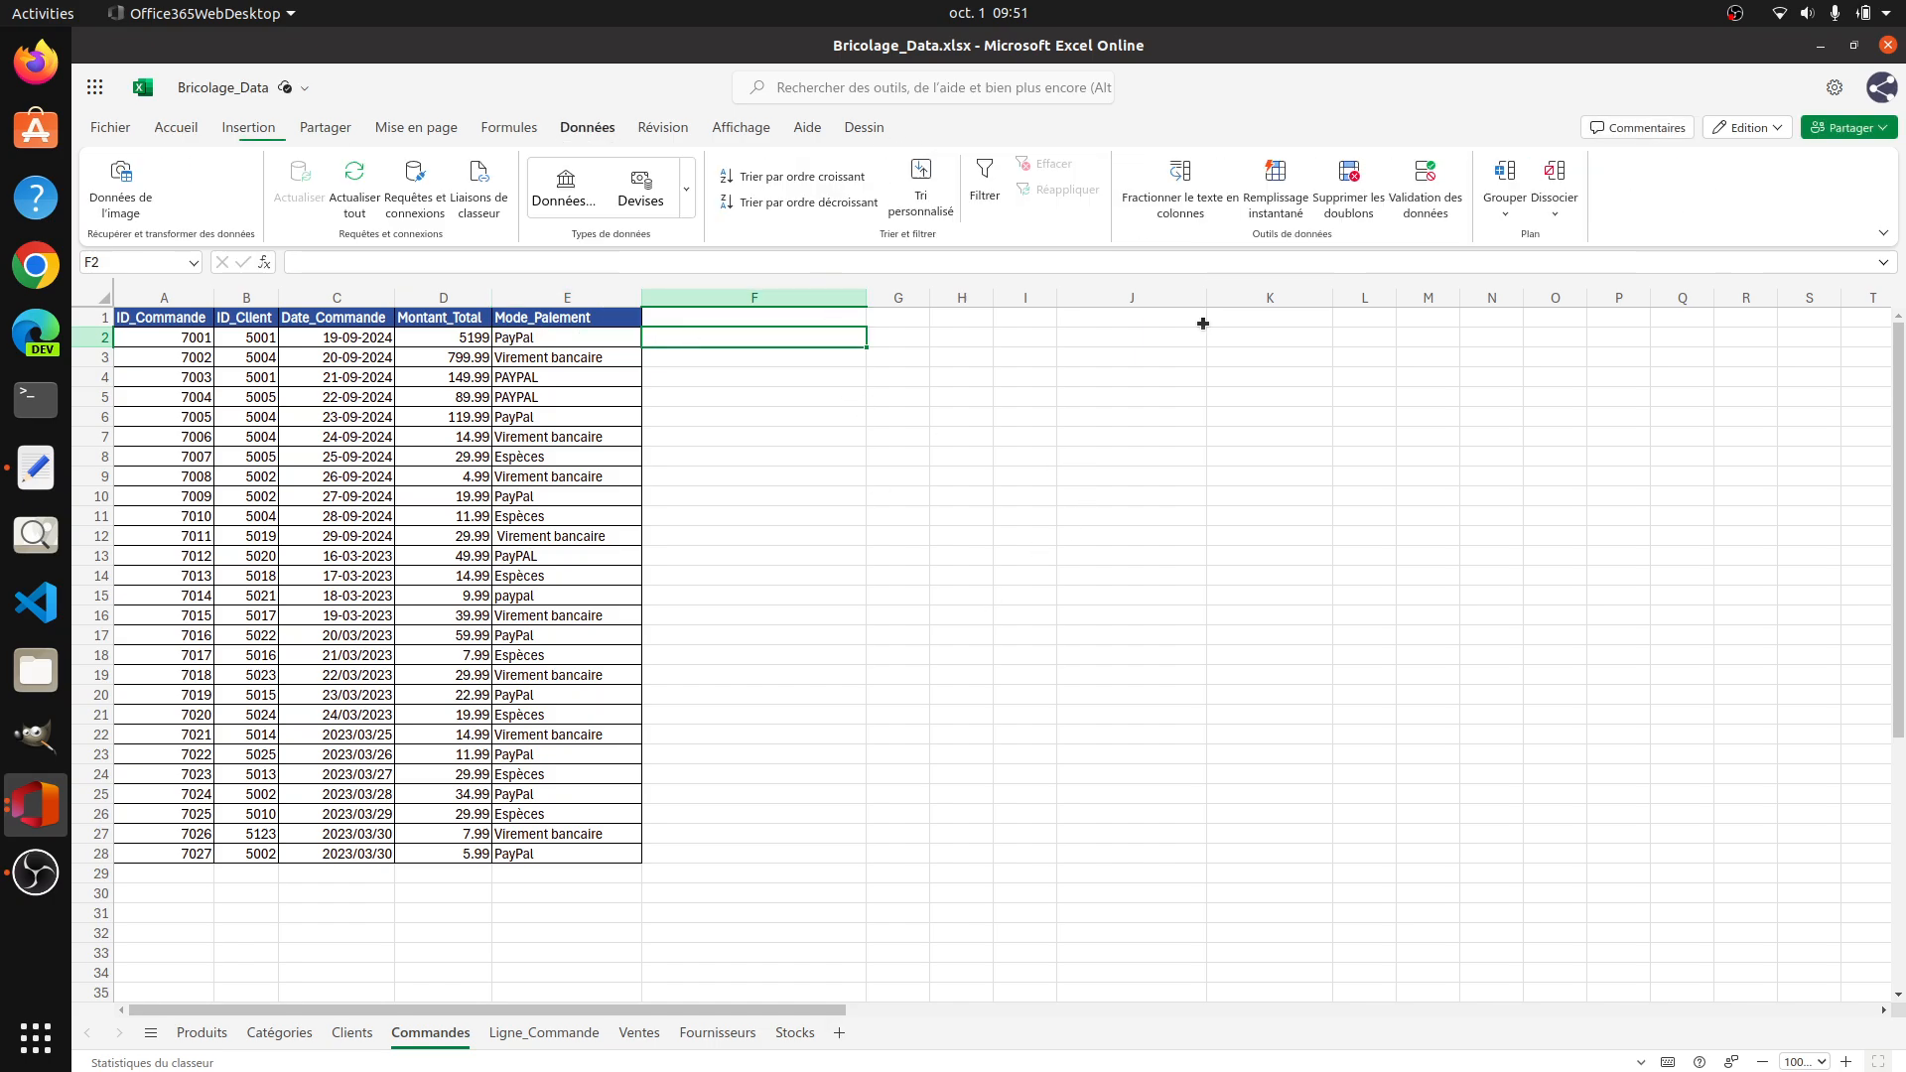
left_click(1284, 203)
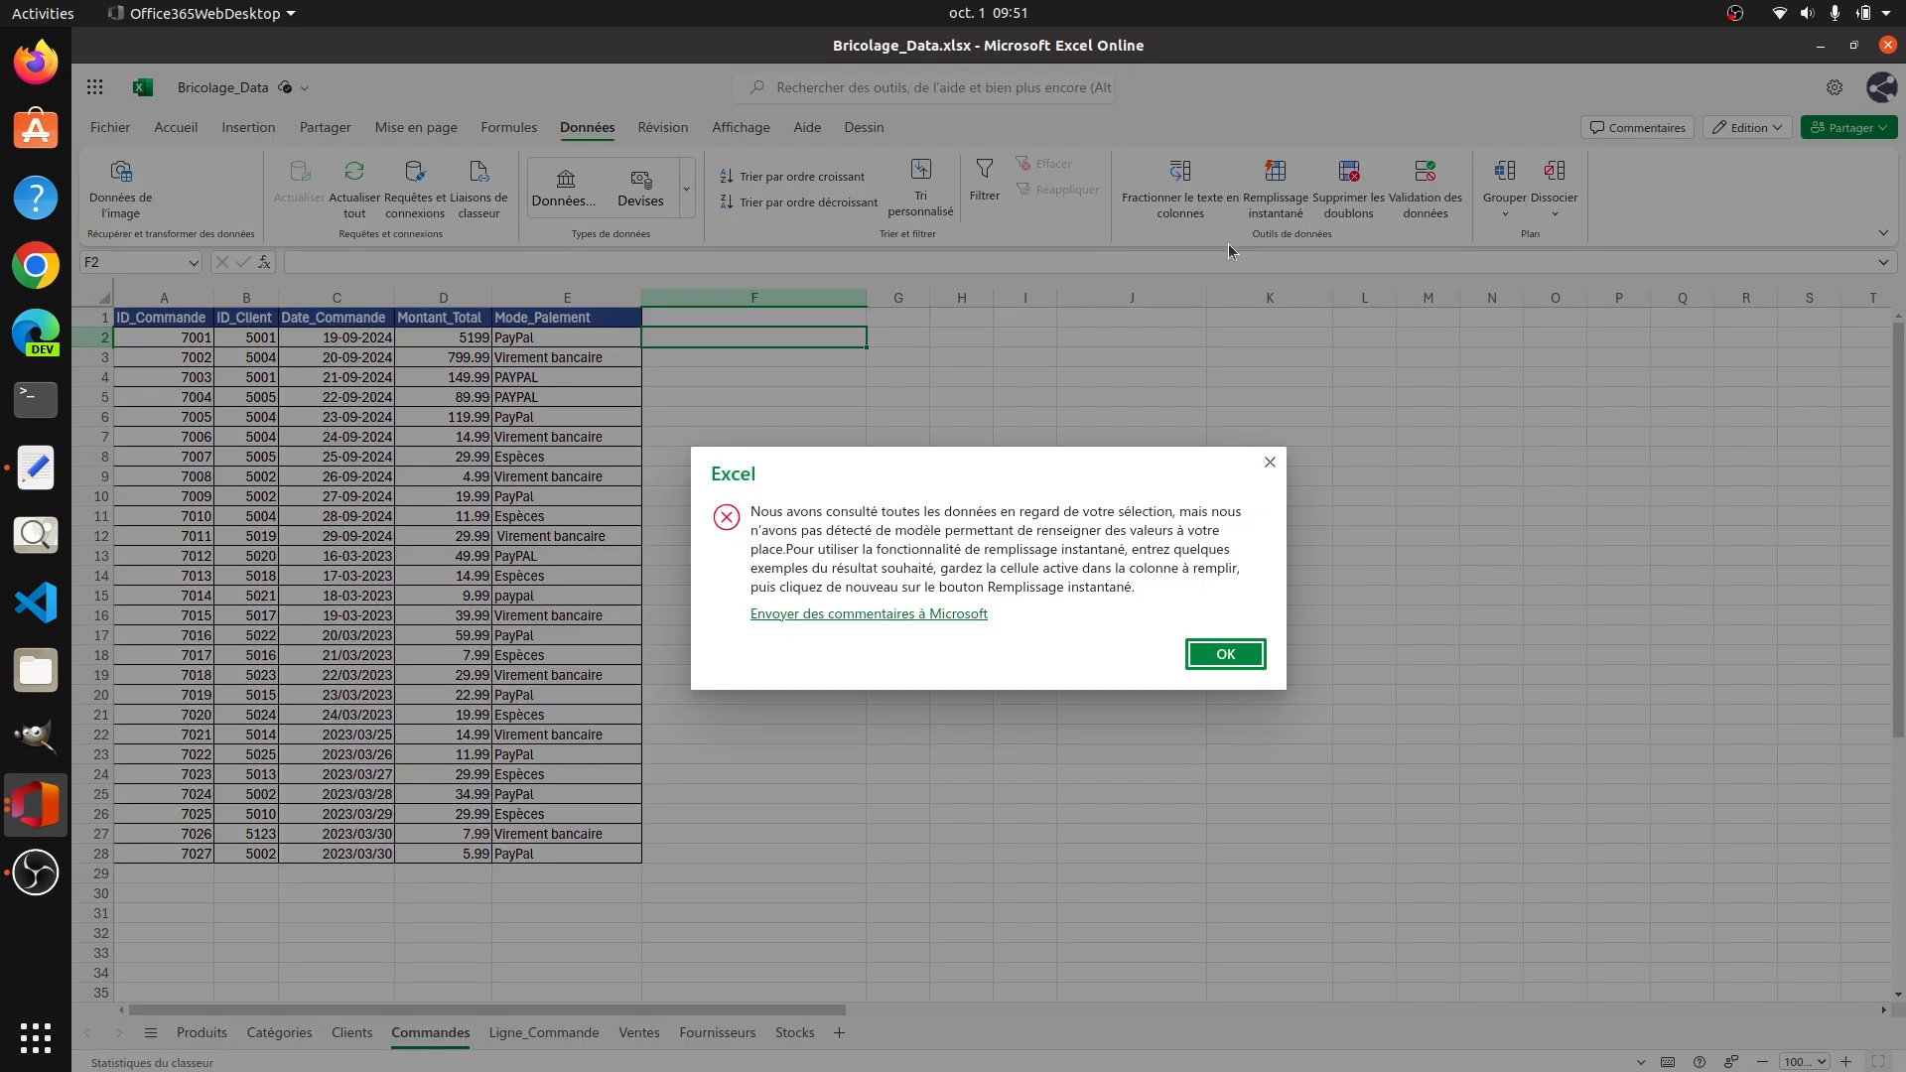
left_click(1213, 654)
key("Left")
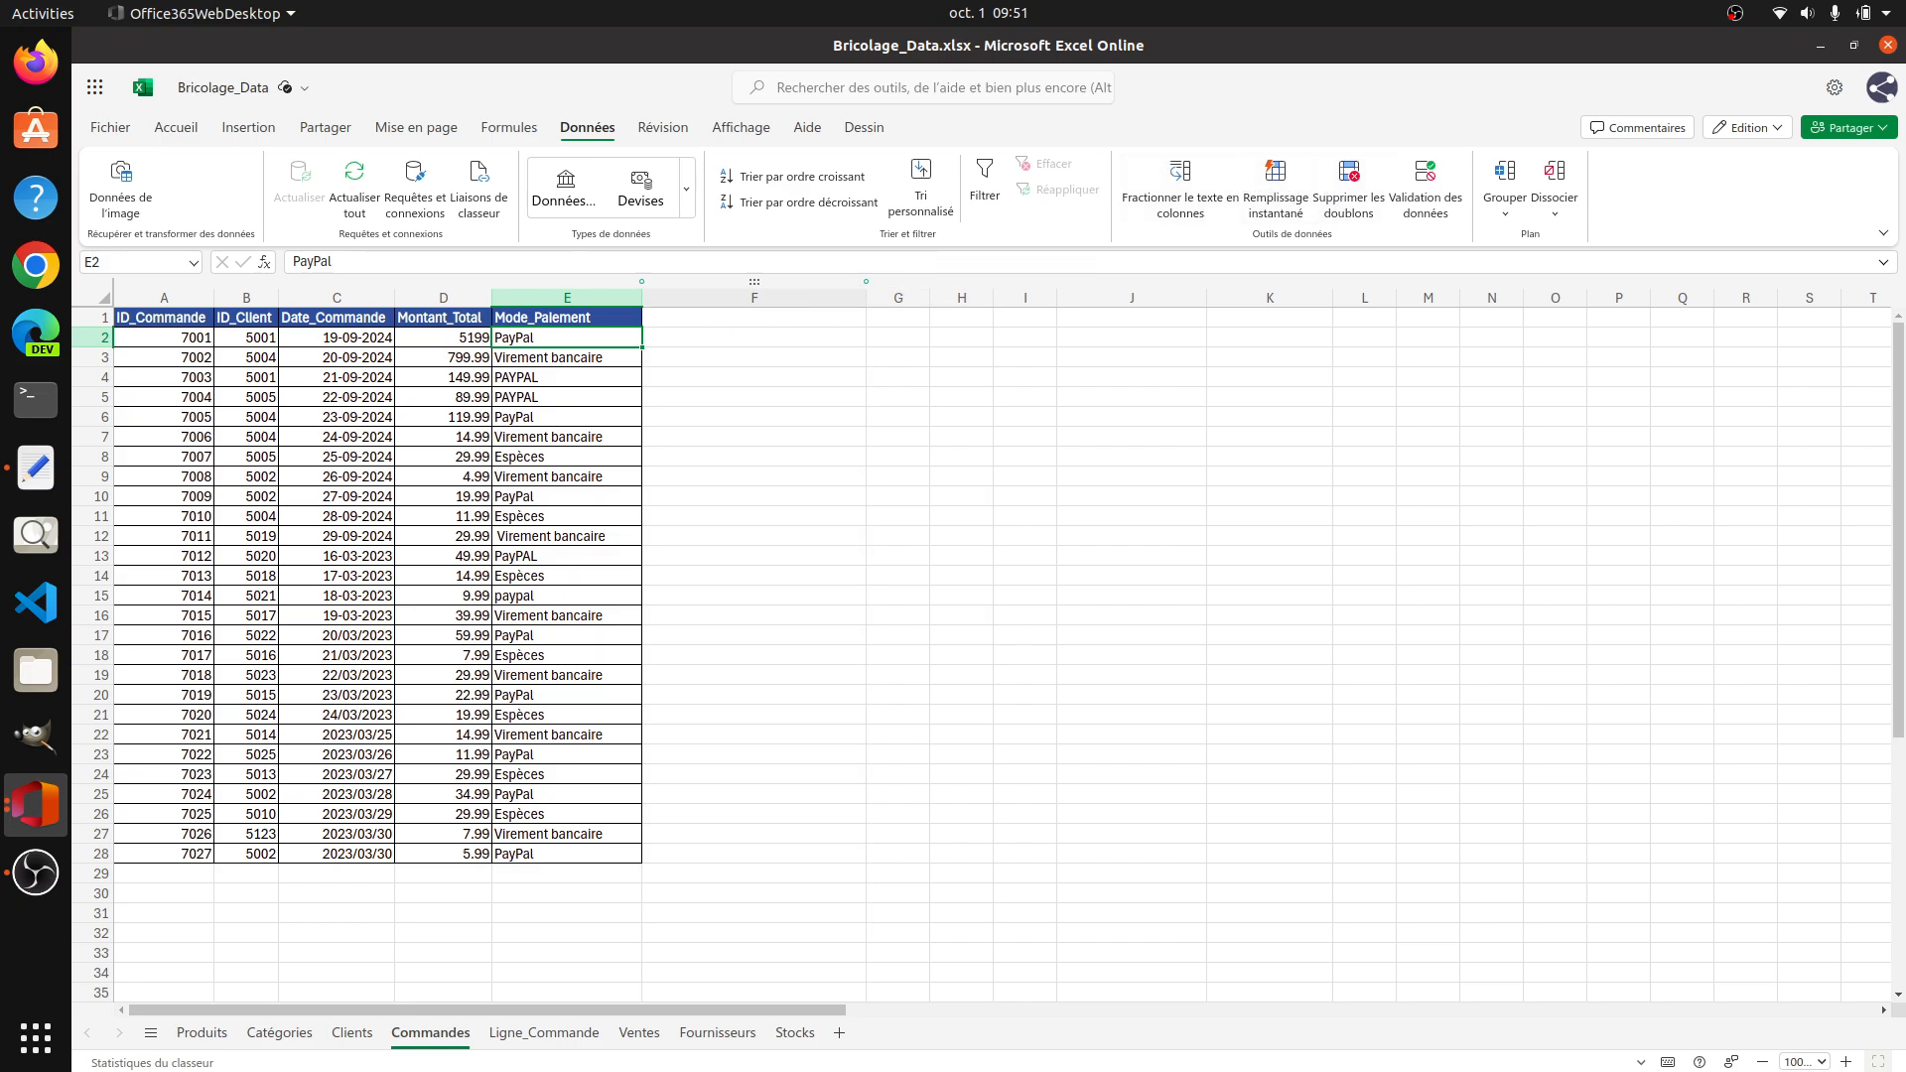
Step: Enter PAYPAL in F2 and use Flash Fill to complete column F with the uppercase payment modes
left_click(748, 336)
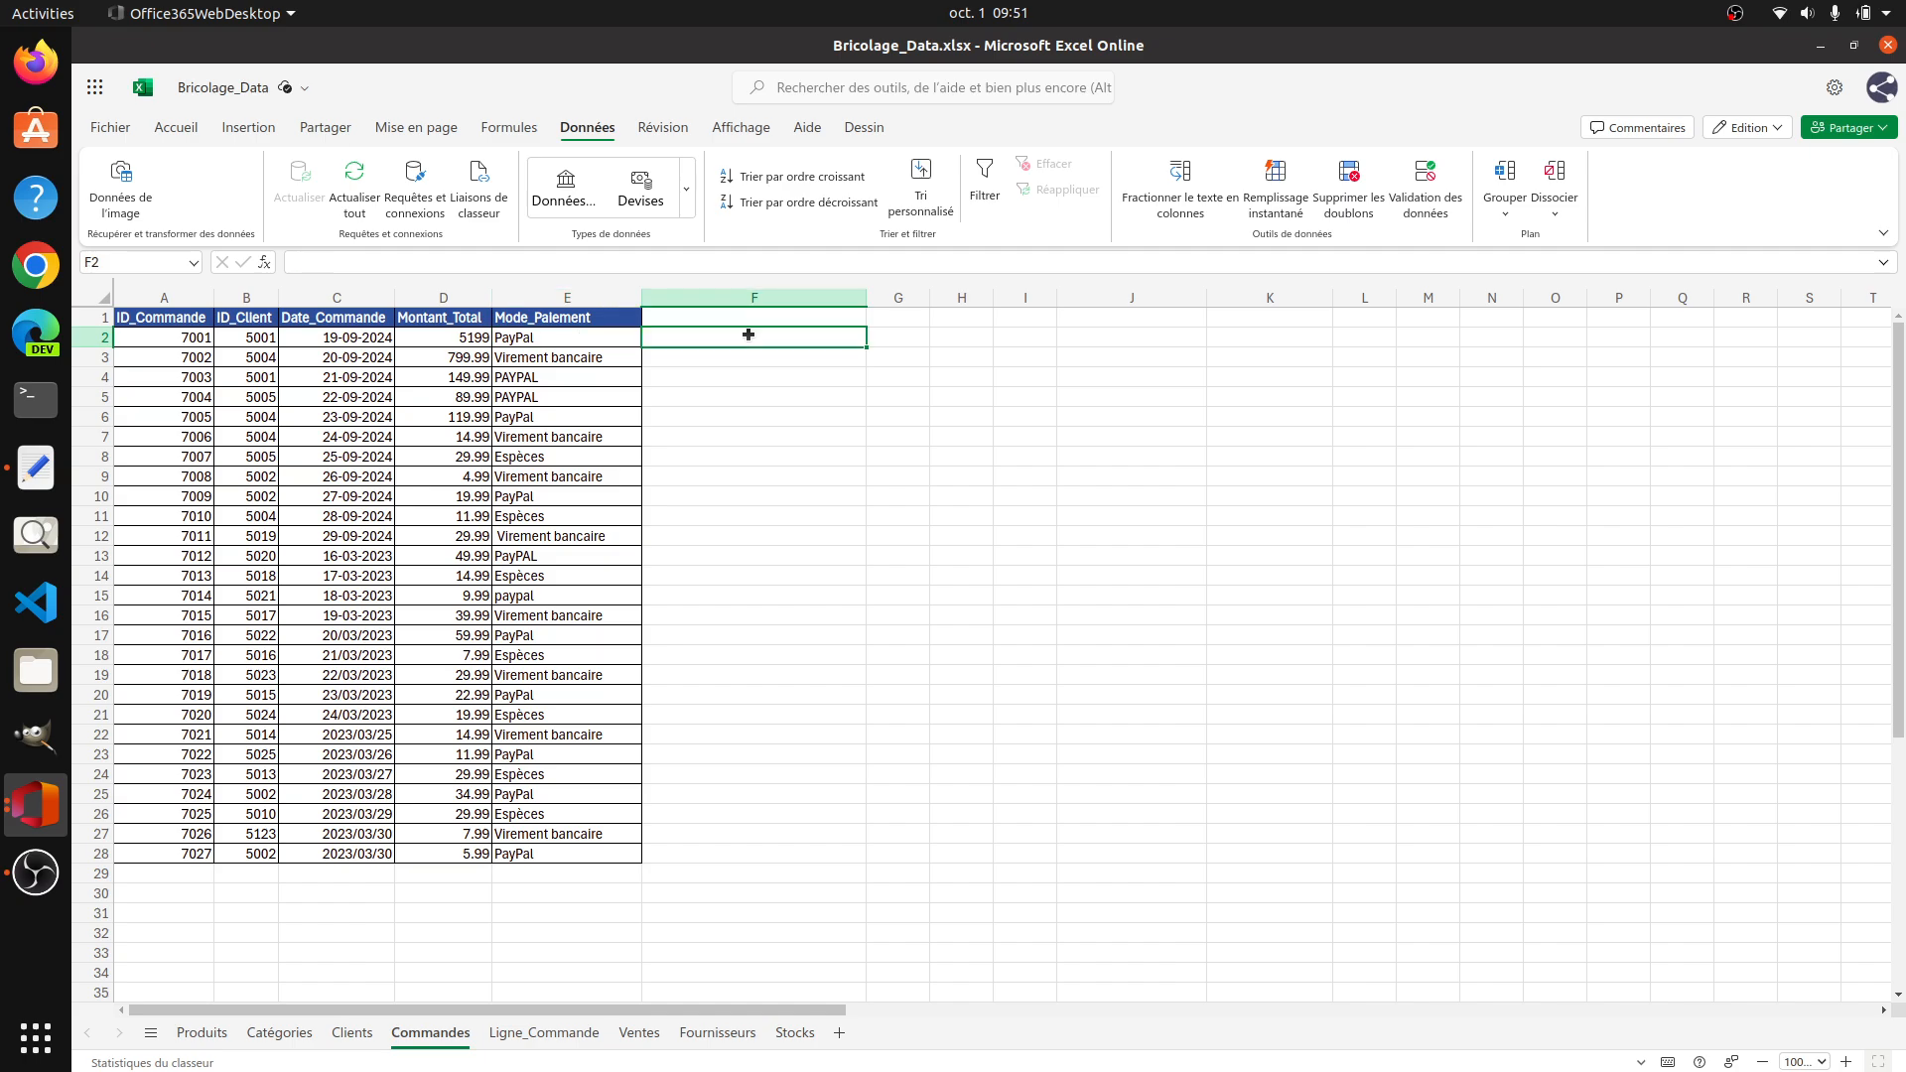
type("p")
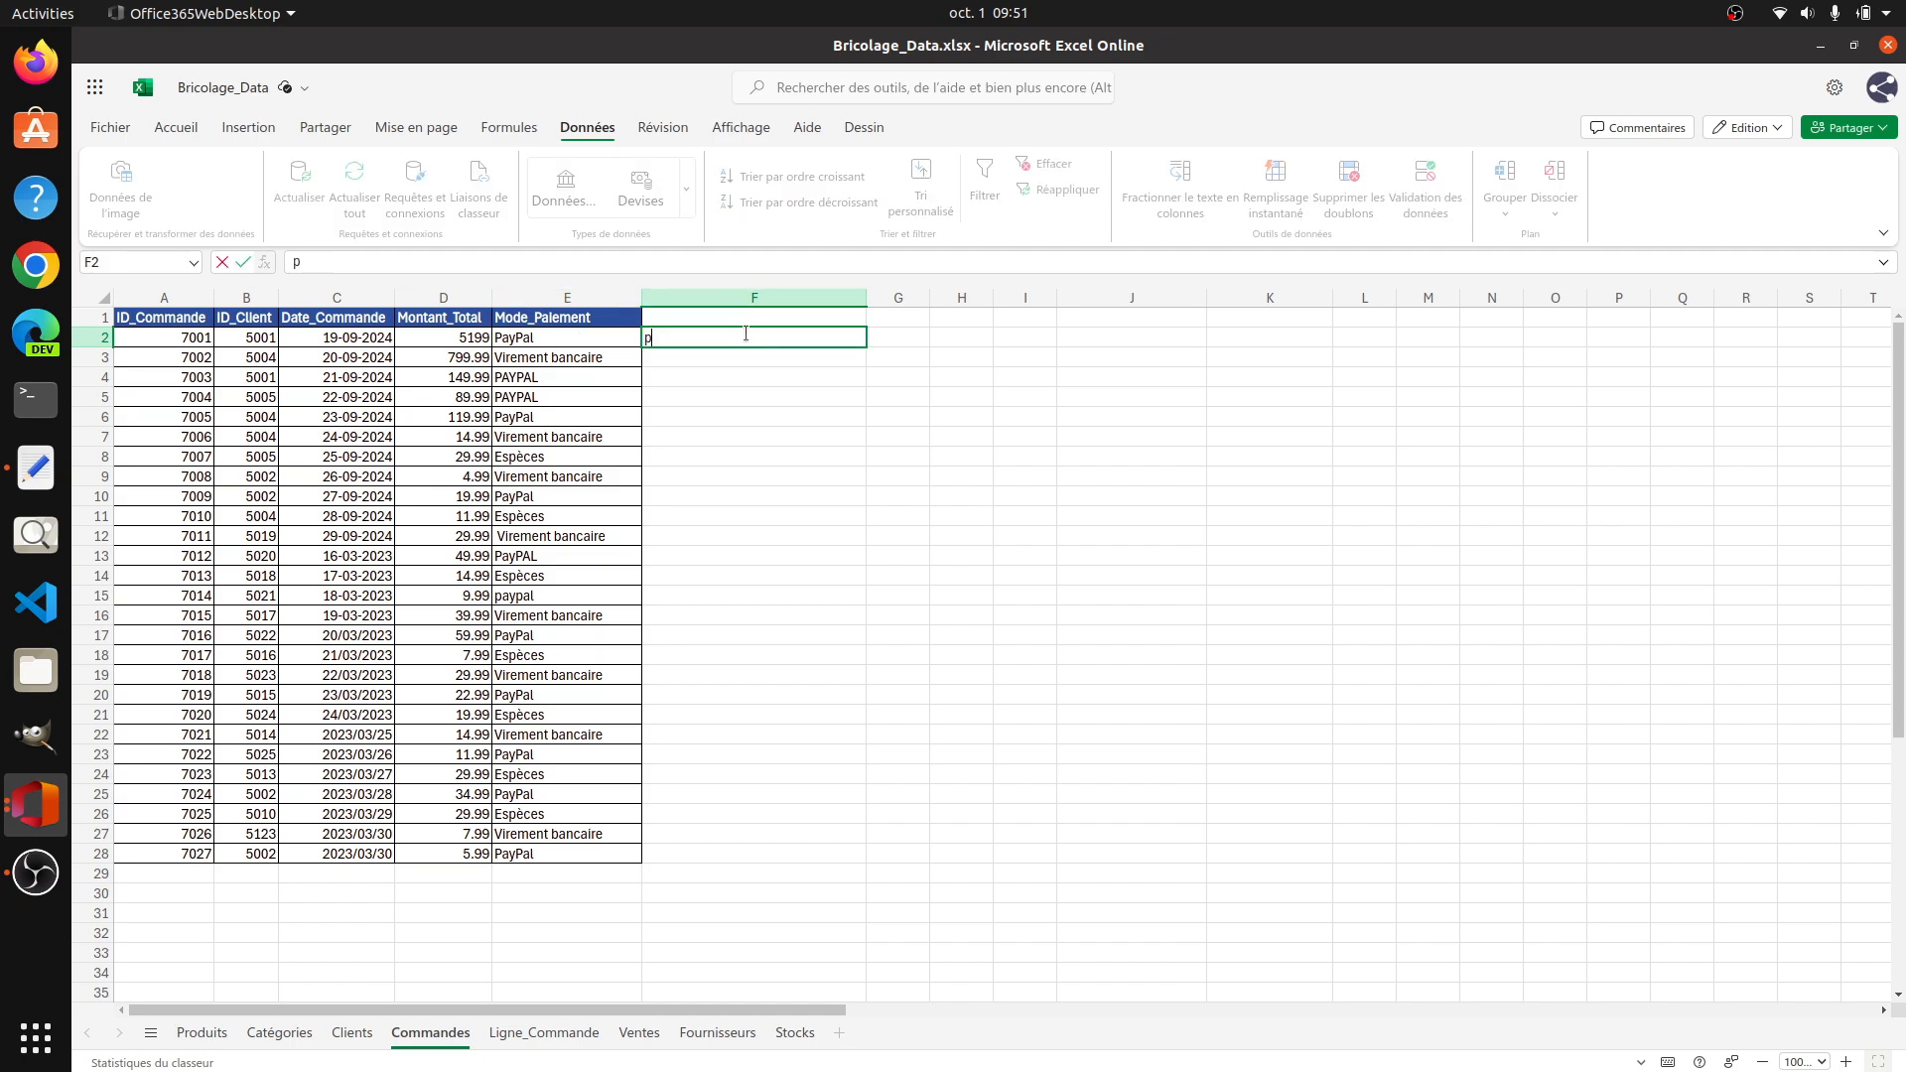
key("BackSpace")
type("PAYPAL")
key("Return")
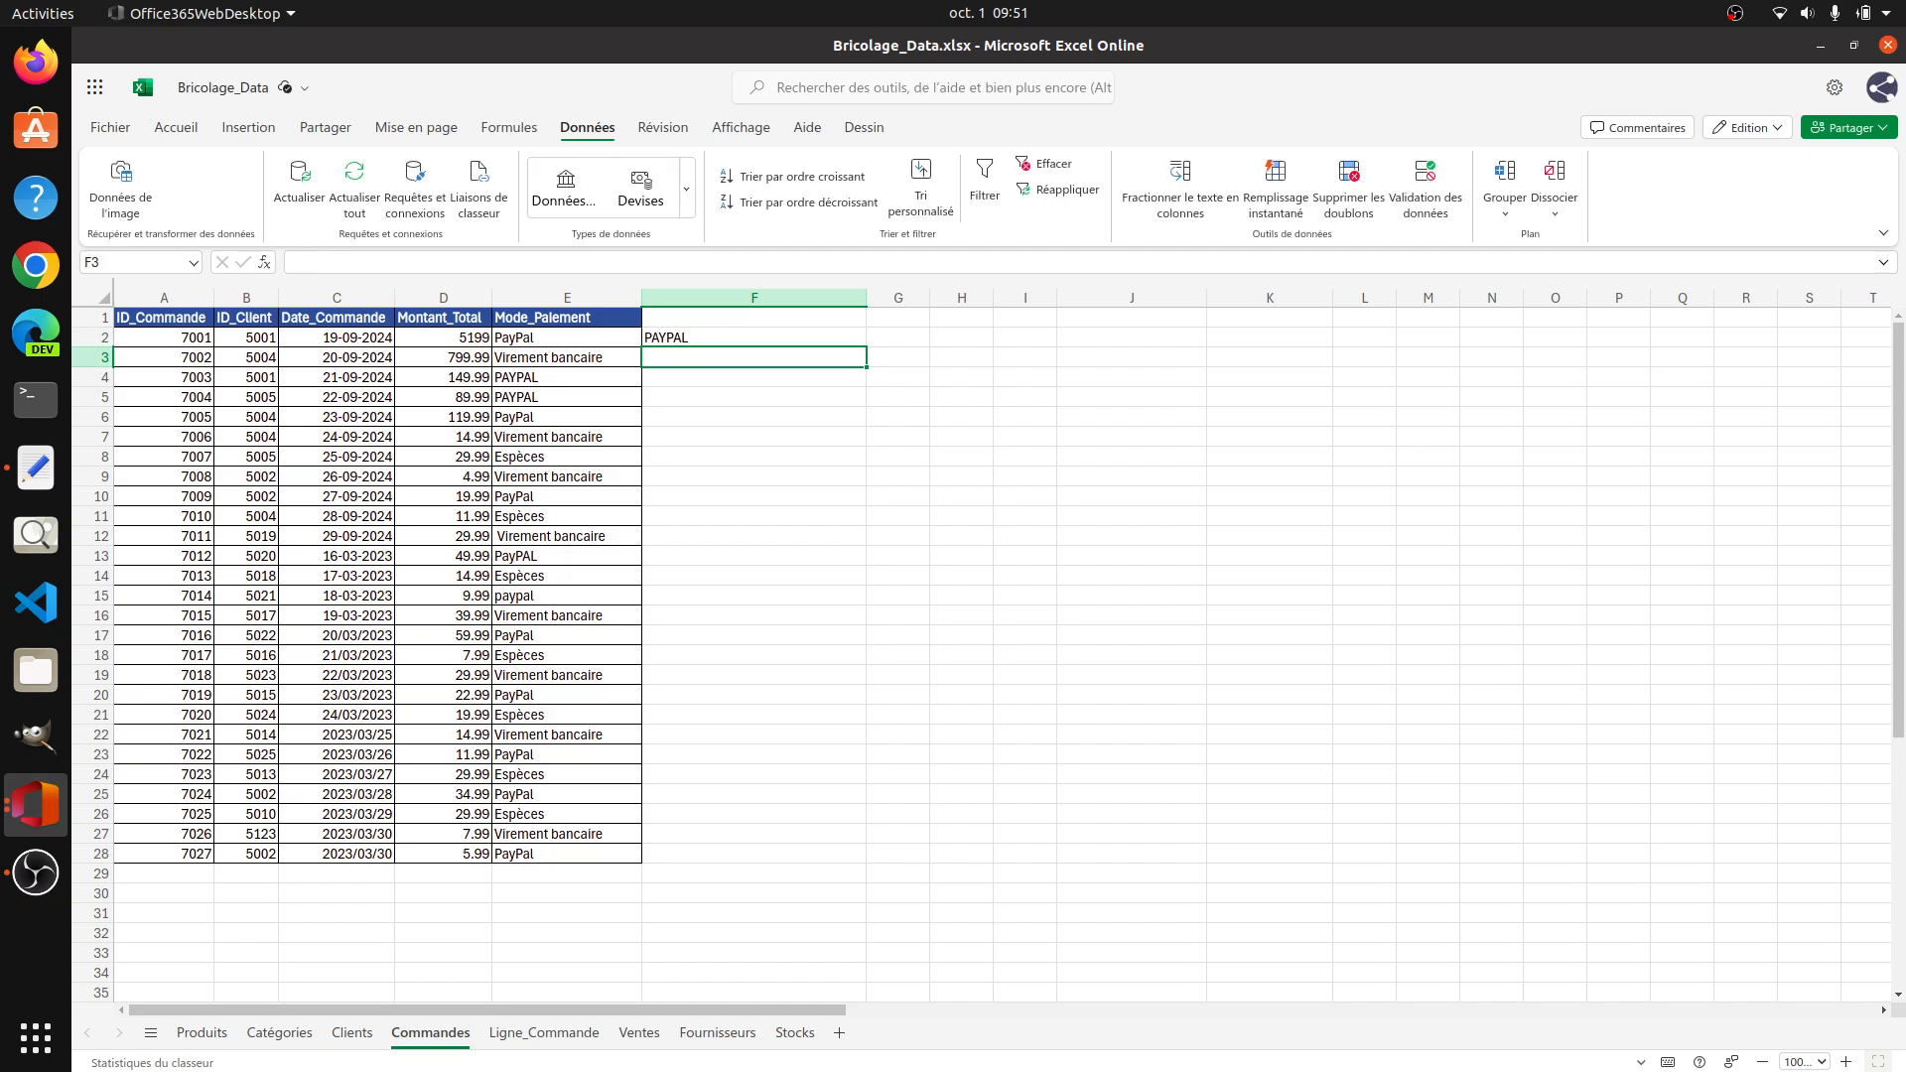
left_click(1276, 197)
left_click(739, 445)
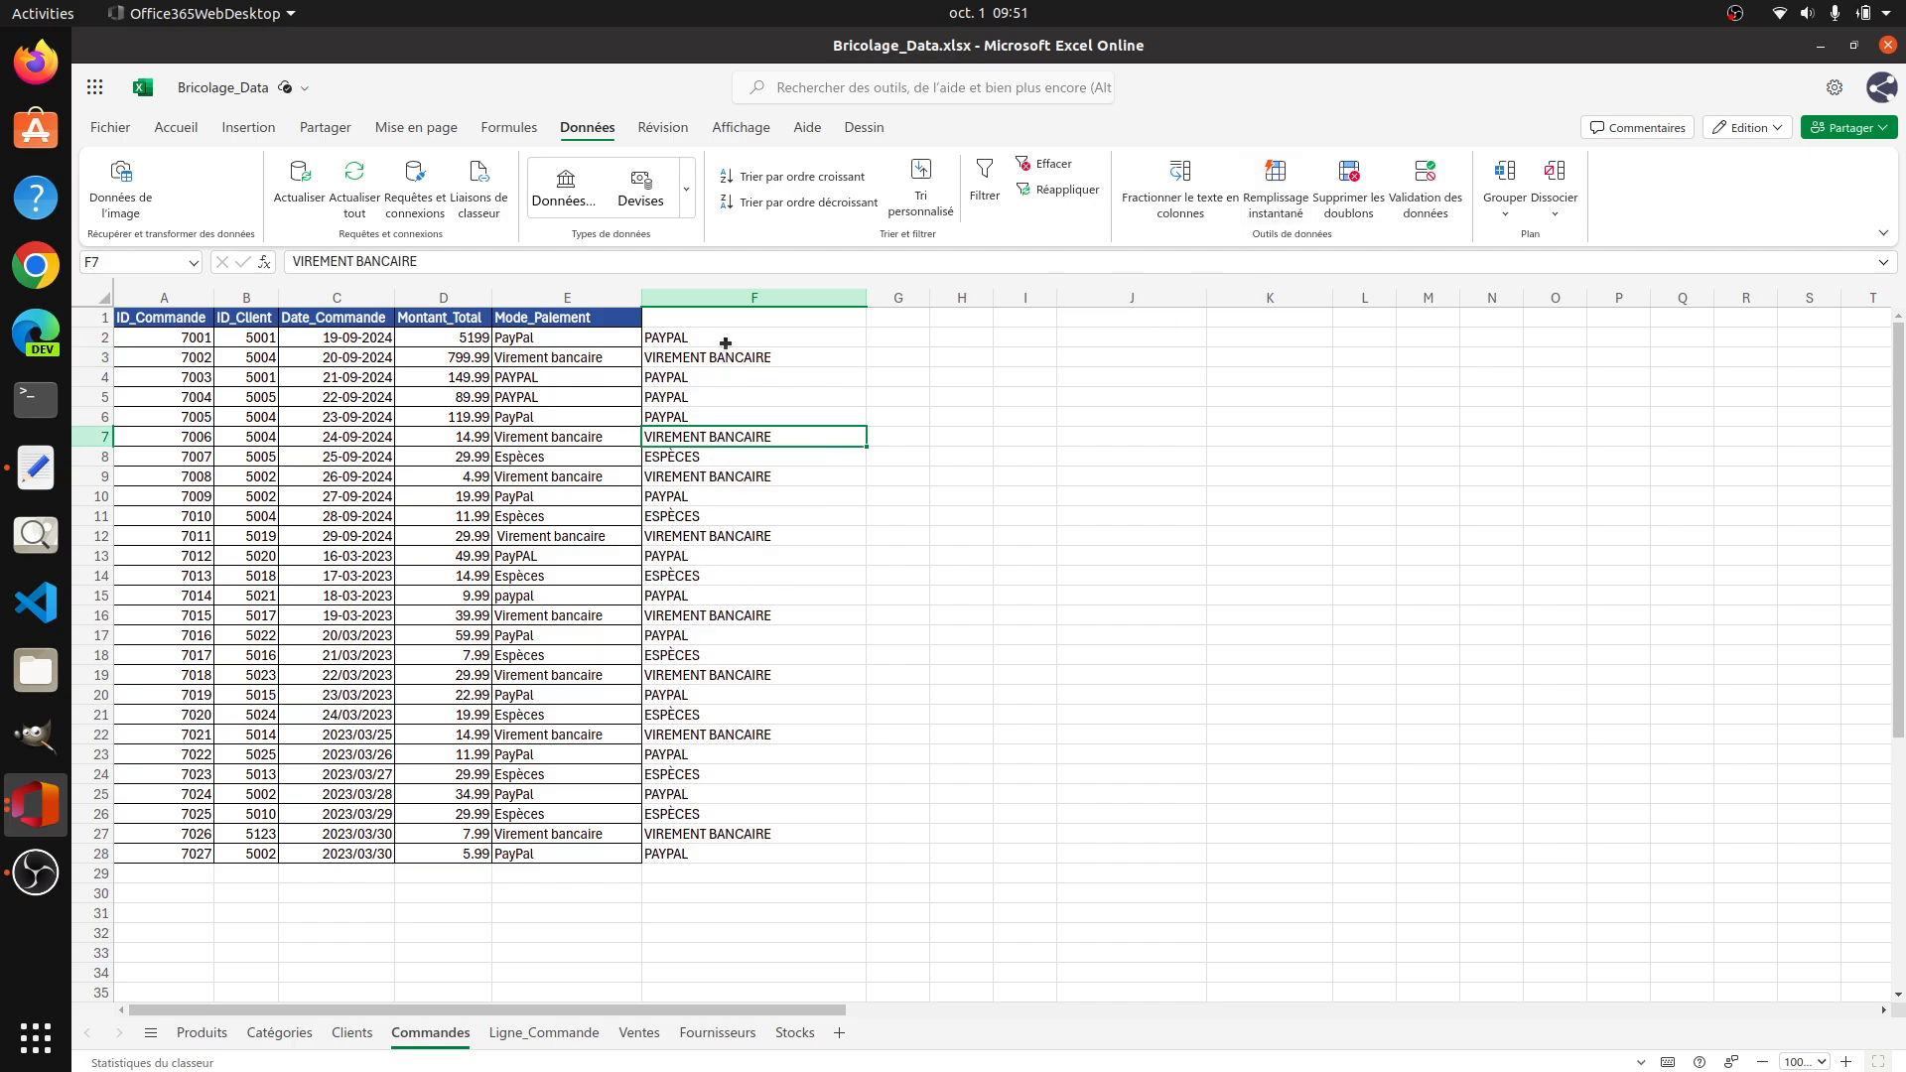
Step: Move the uppercase payment modes from F2:F28 over the original Mode_Paiement values in E2:E28
left_click_drag(725, 342, 740, 855)
key("ctrl+c")
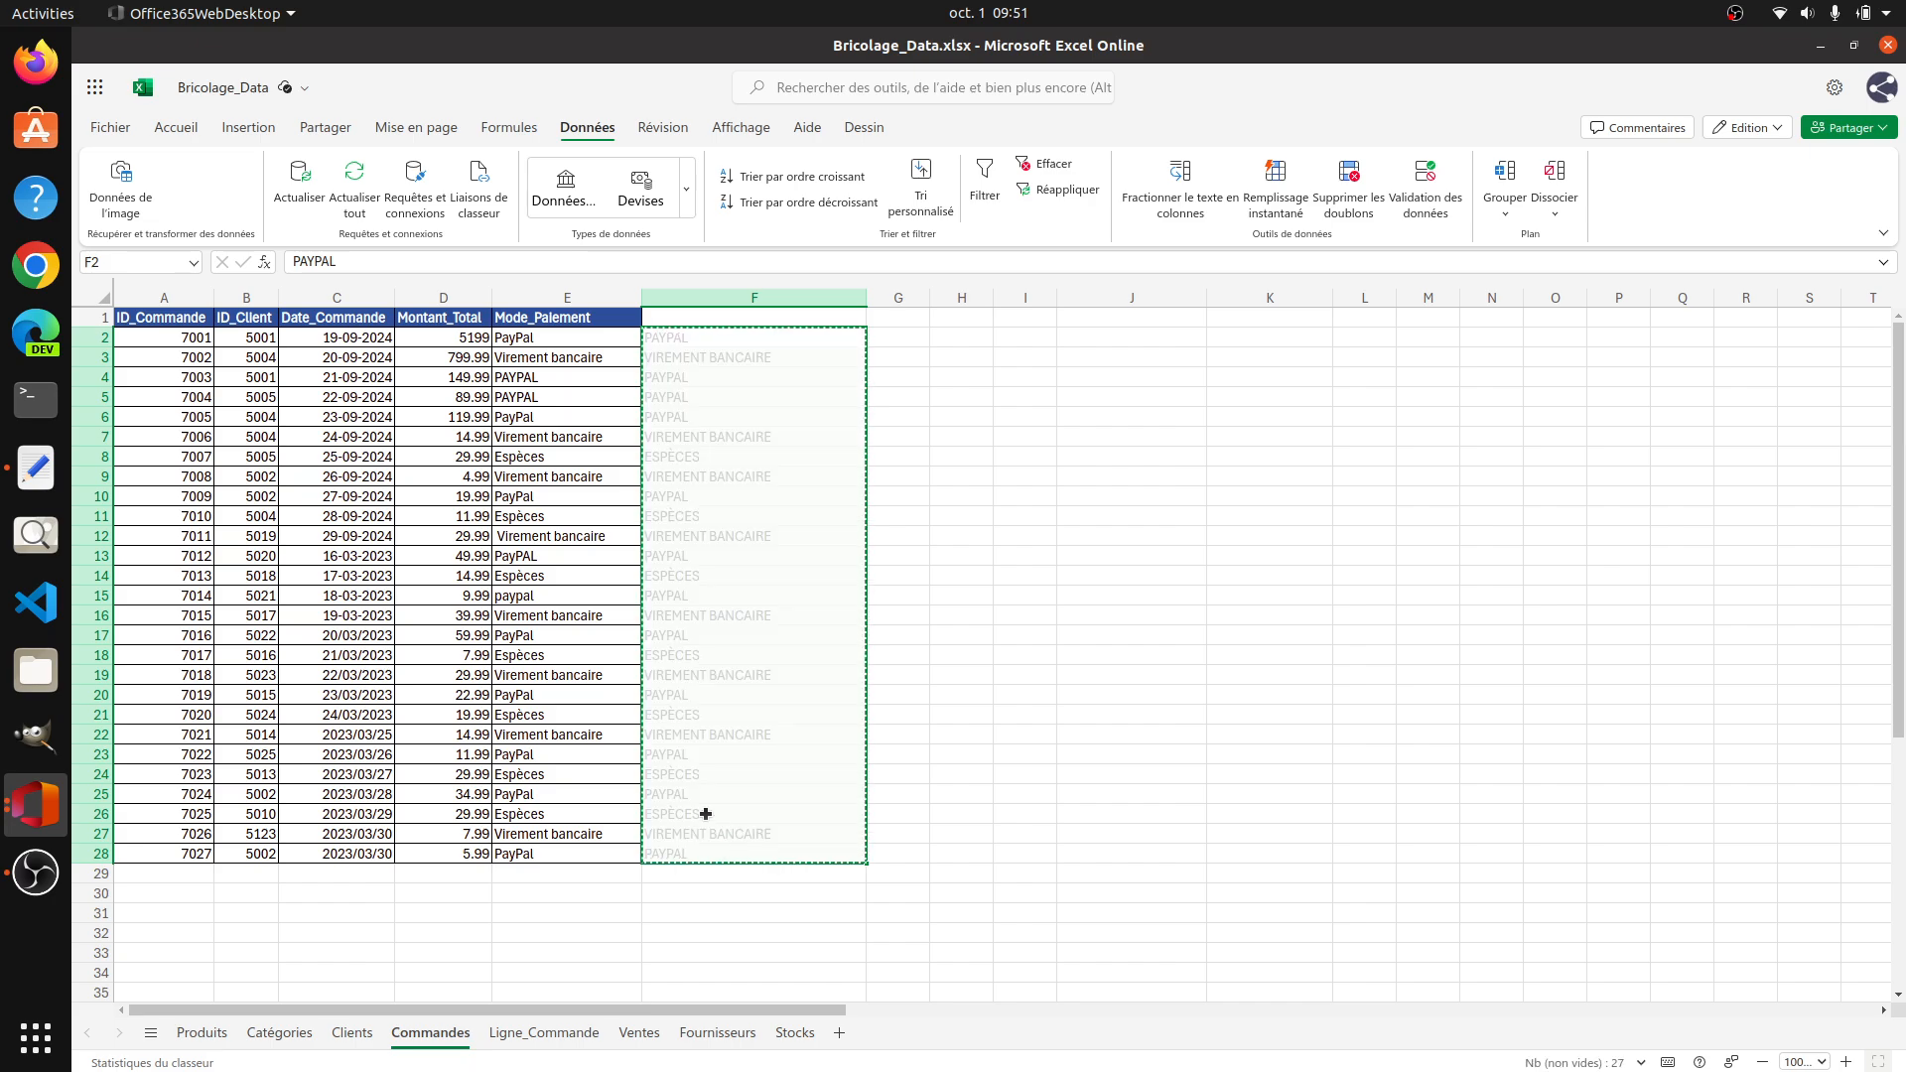
left_click(561, 343)
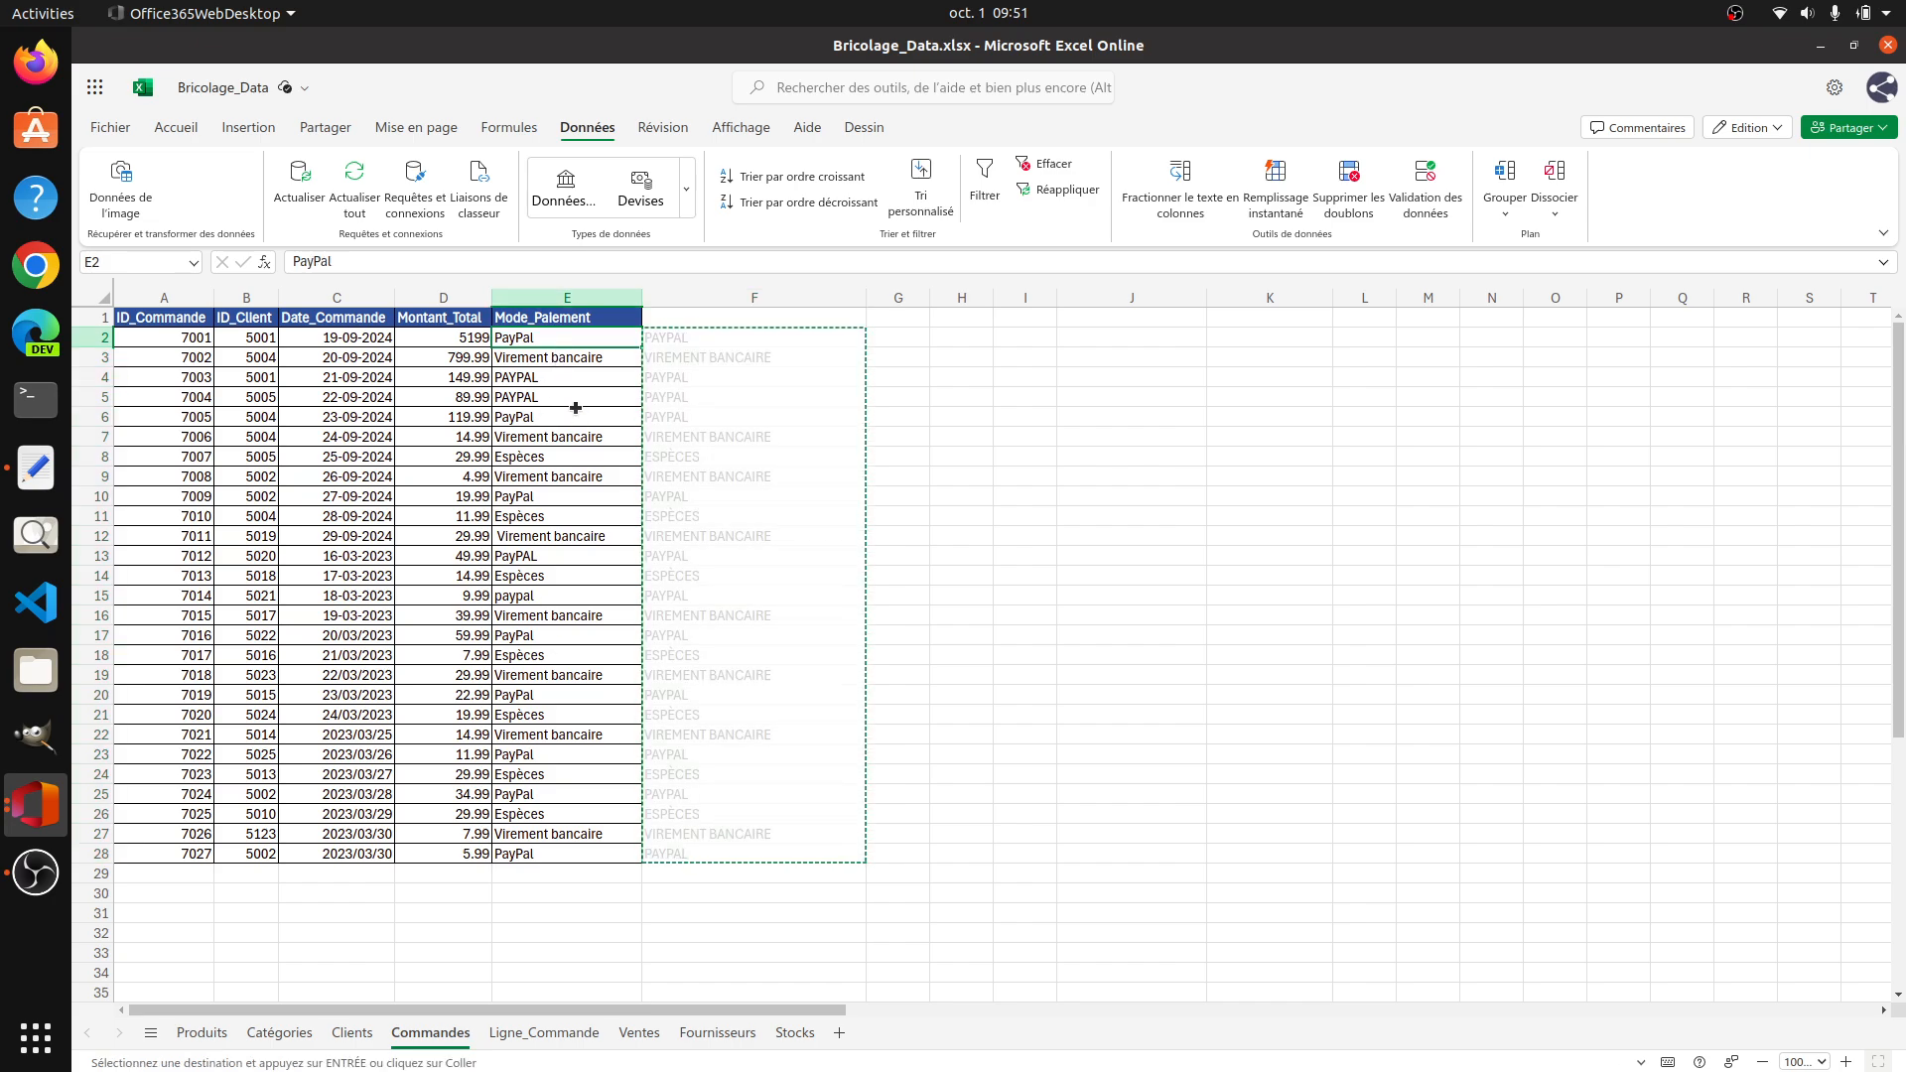
key("ctrl+v")
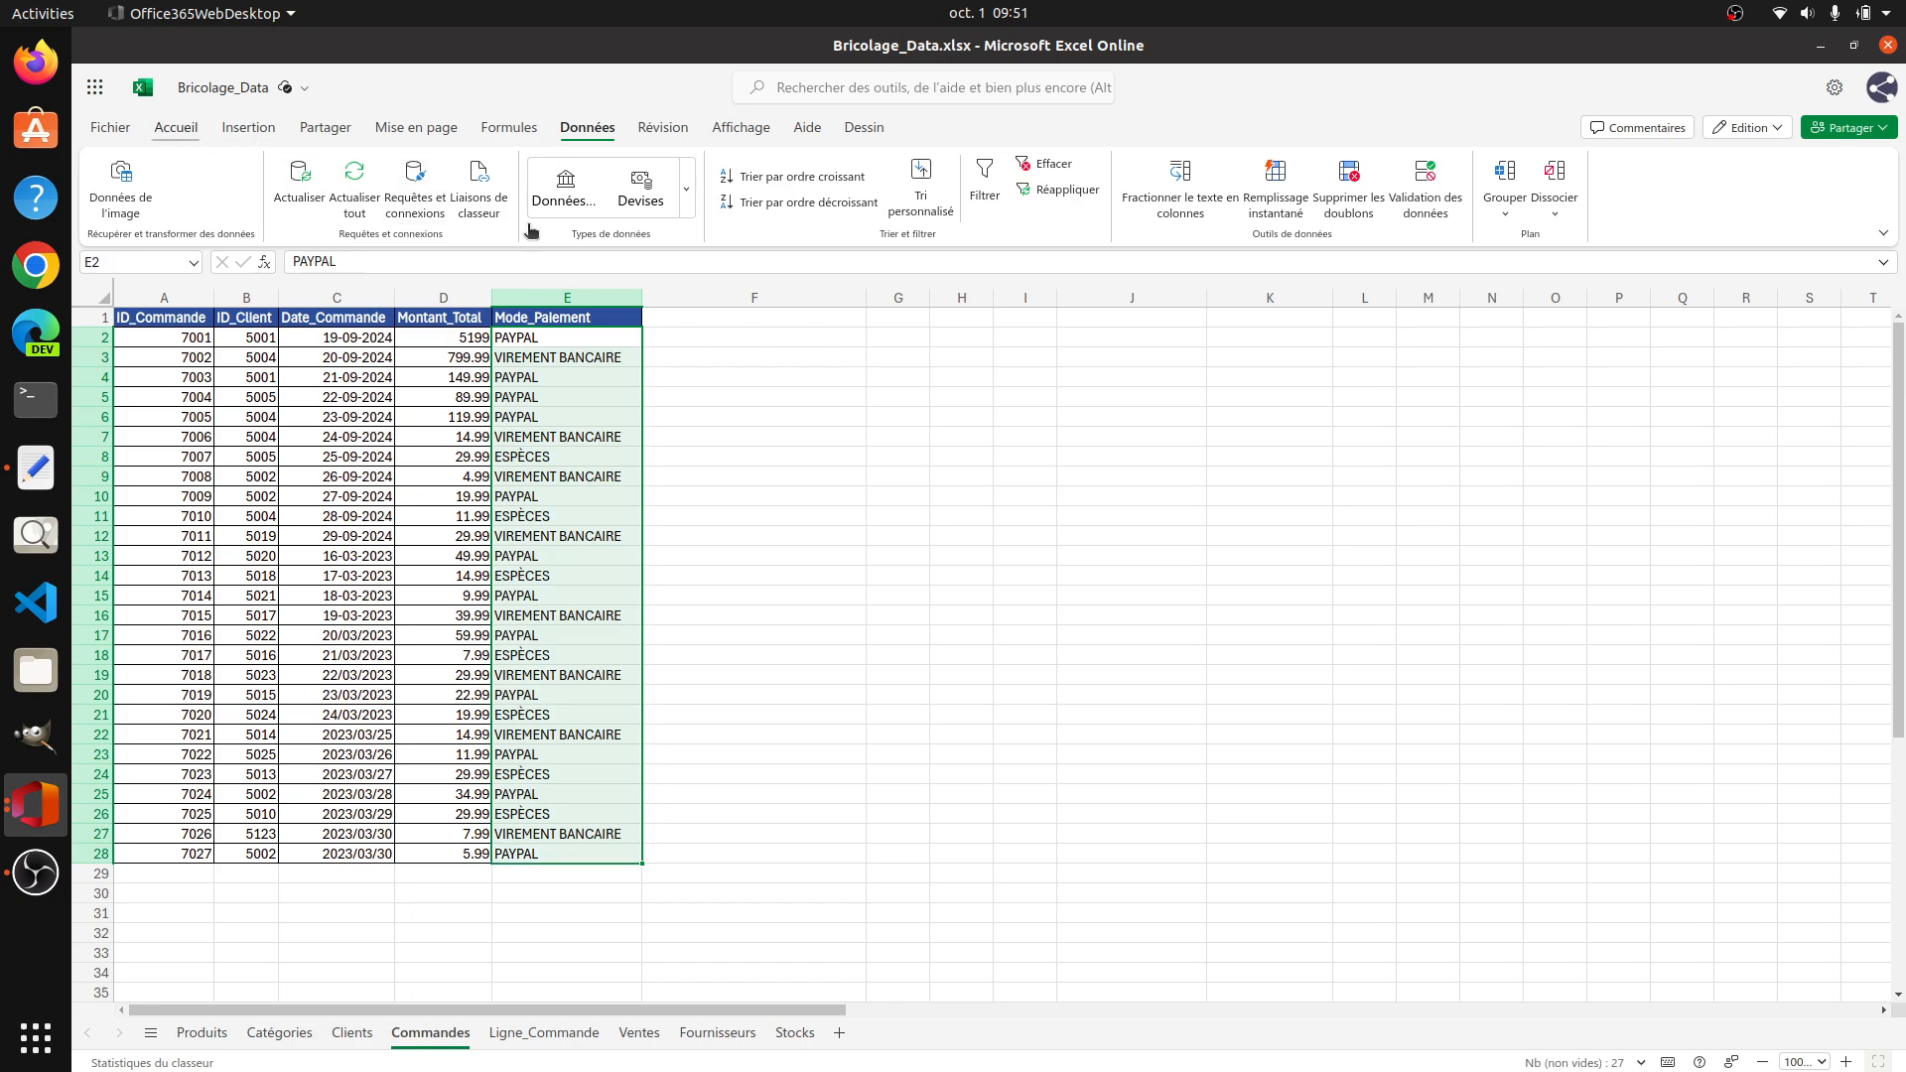
Step: Apply cell borders to the uppercase payment modes in E2:E28
left_click(176, 127)
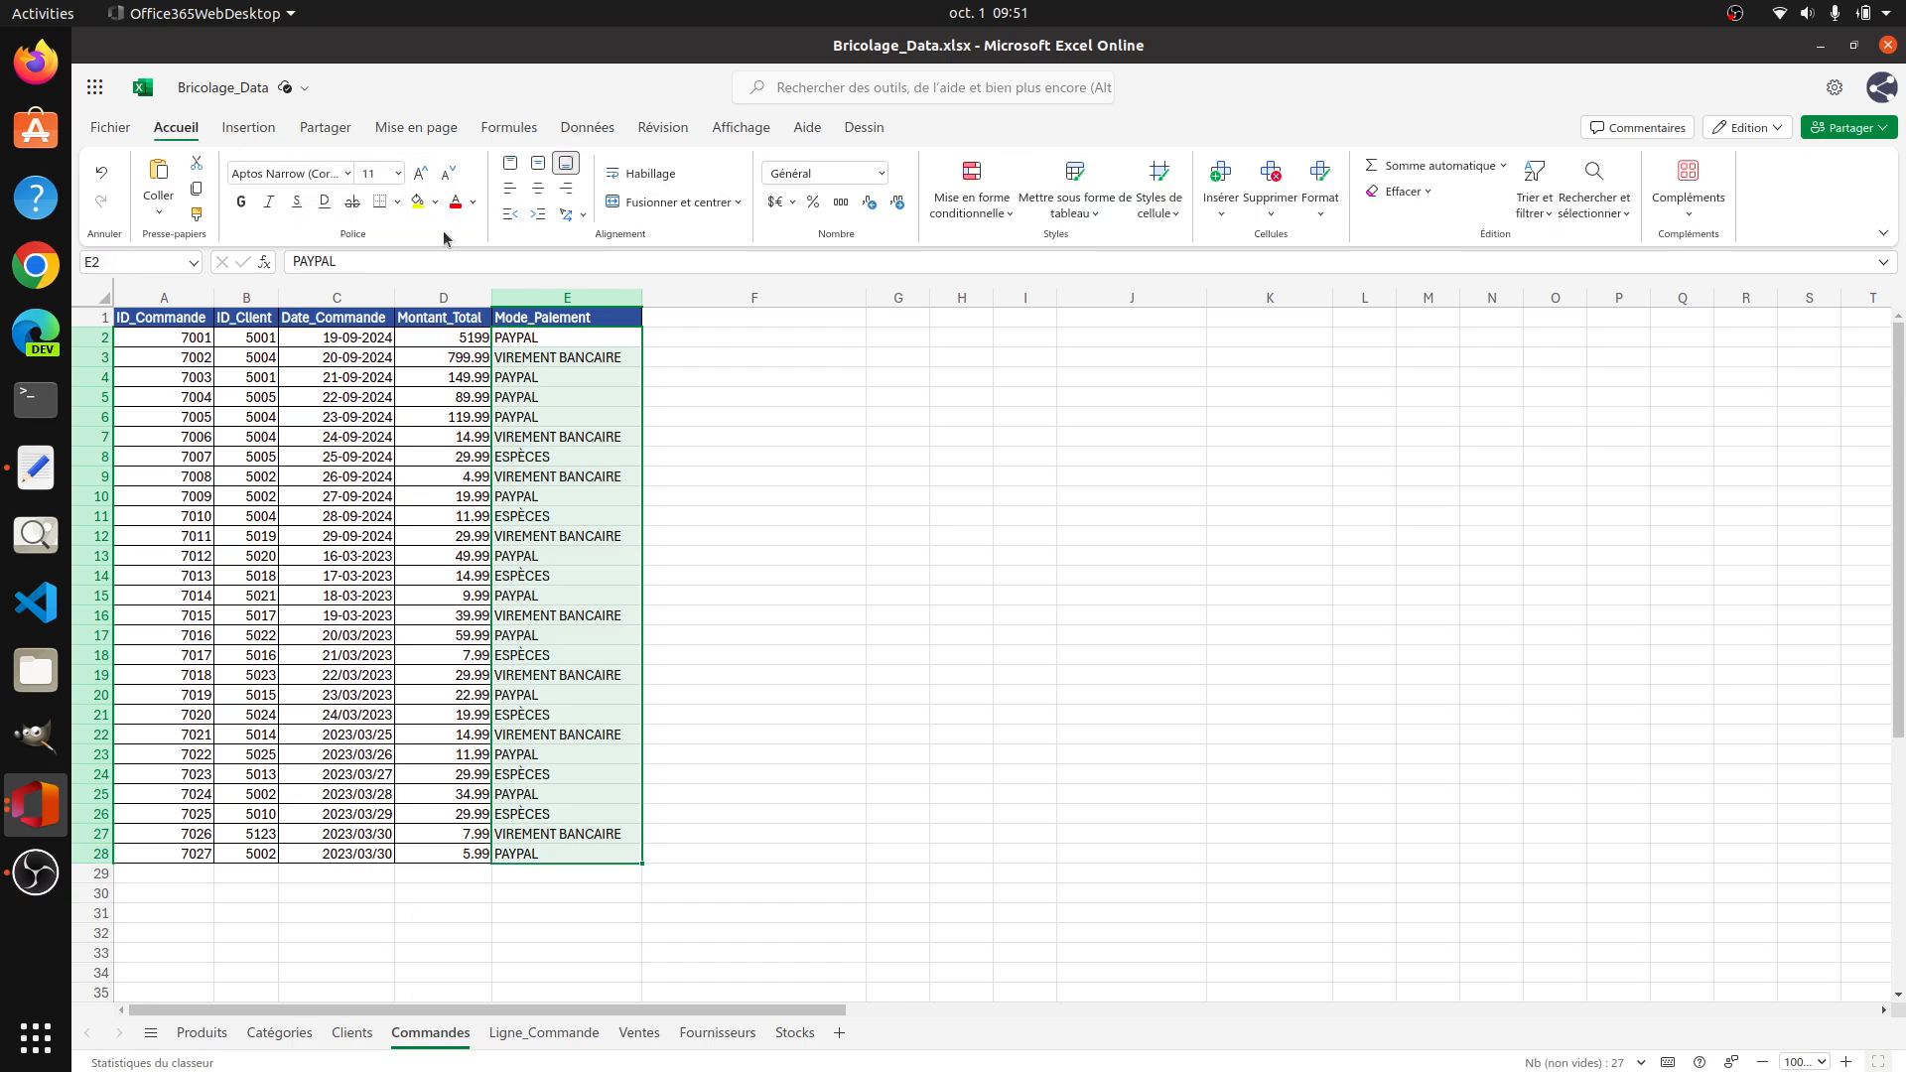
left_click(397, 202)
left_click(390, 282)
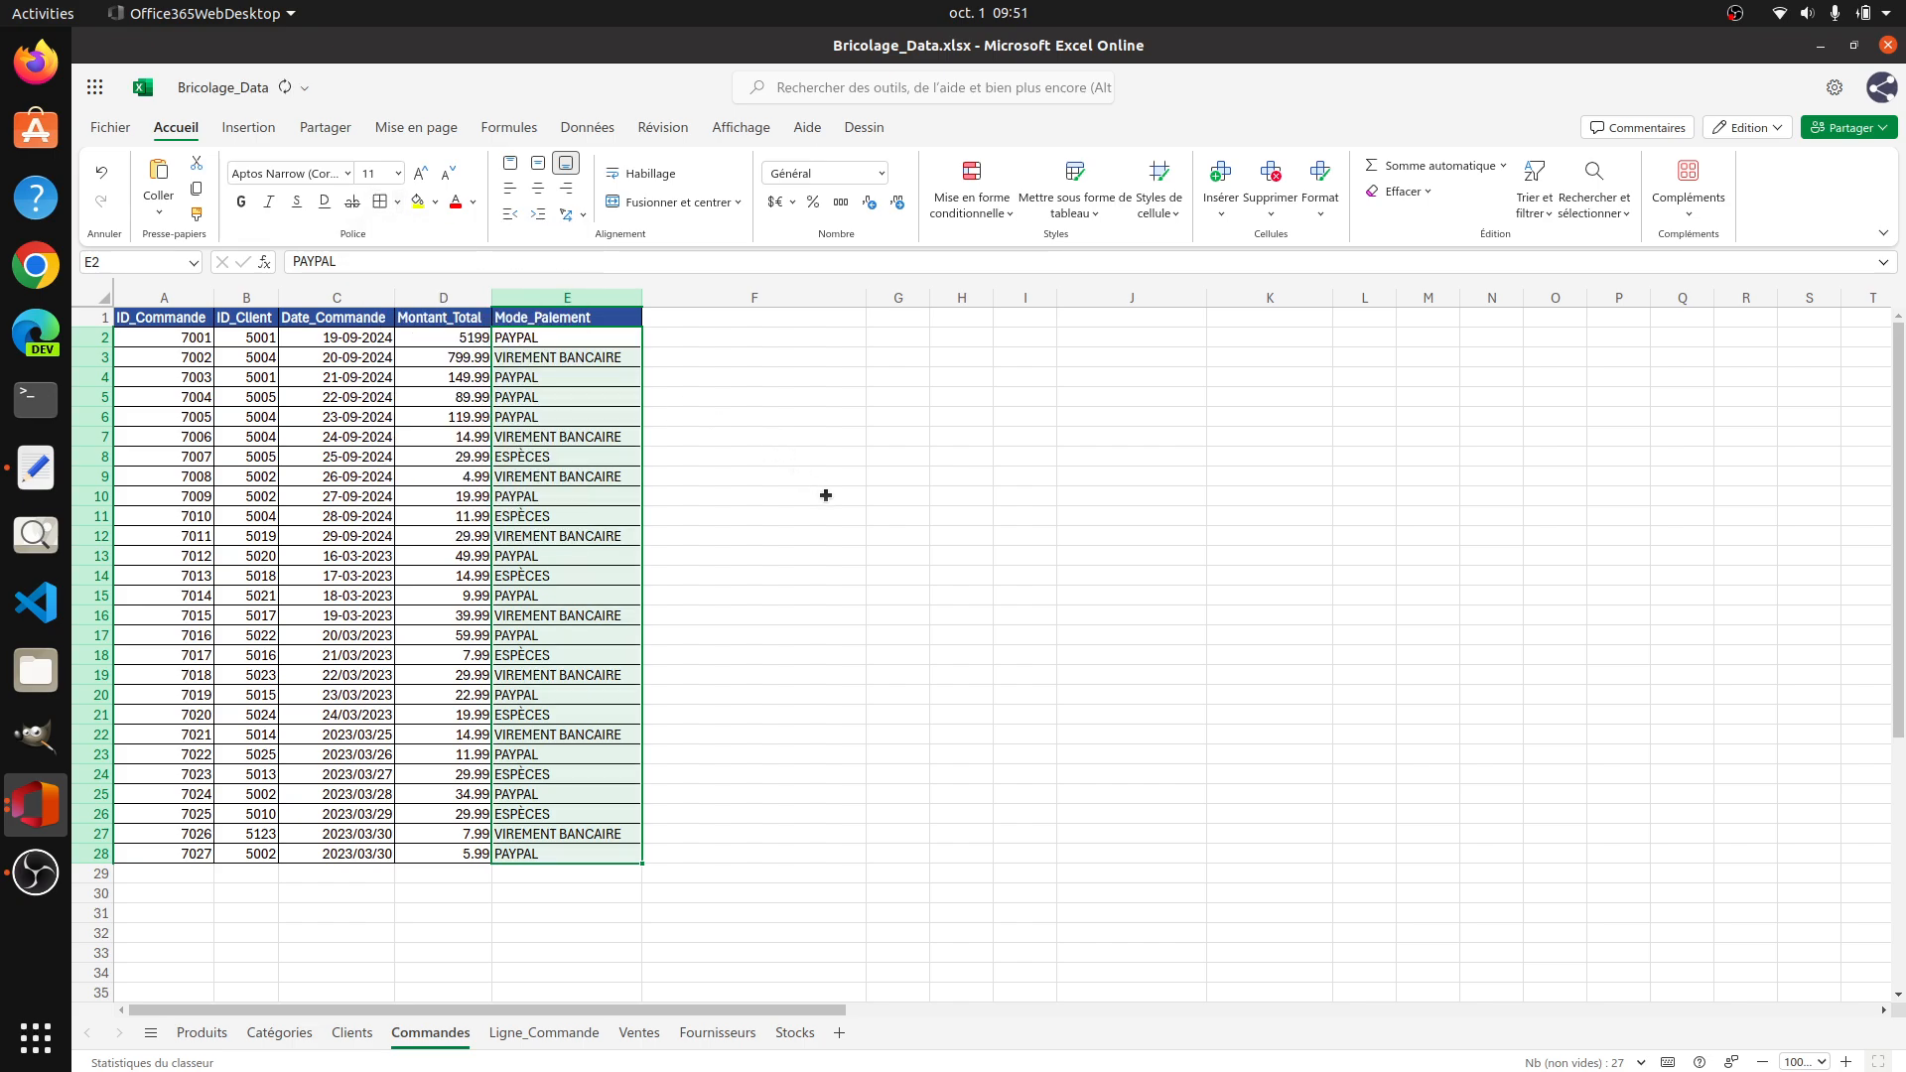
Step: Replace every "/" with "-" in the Date_Commande cells C2:C28
left_click(819, 495)
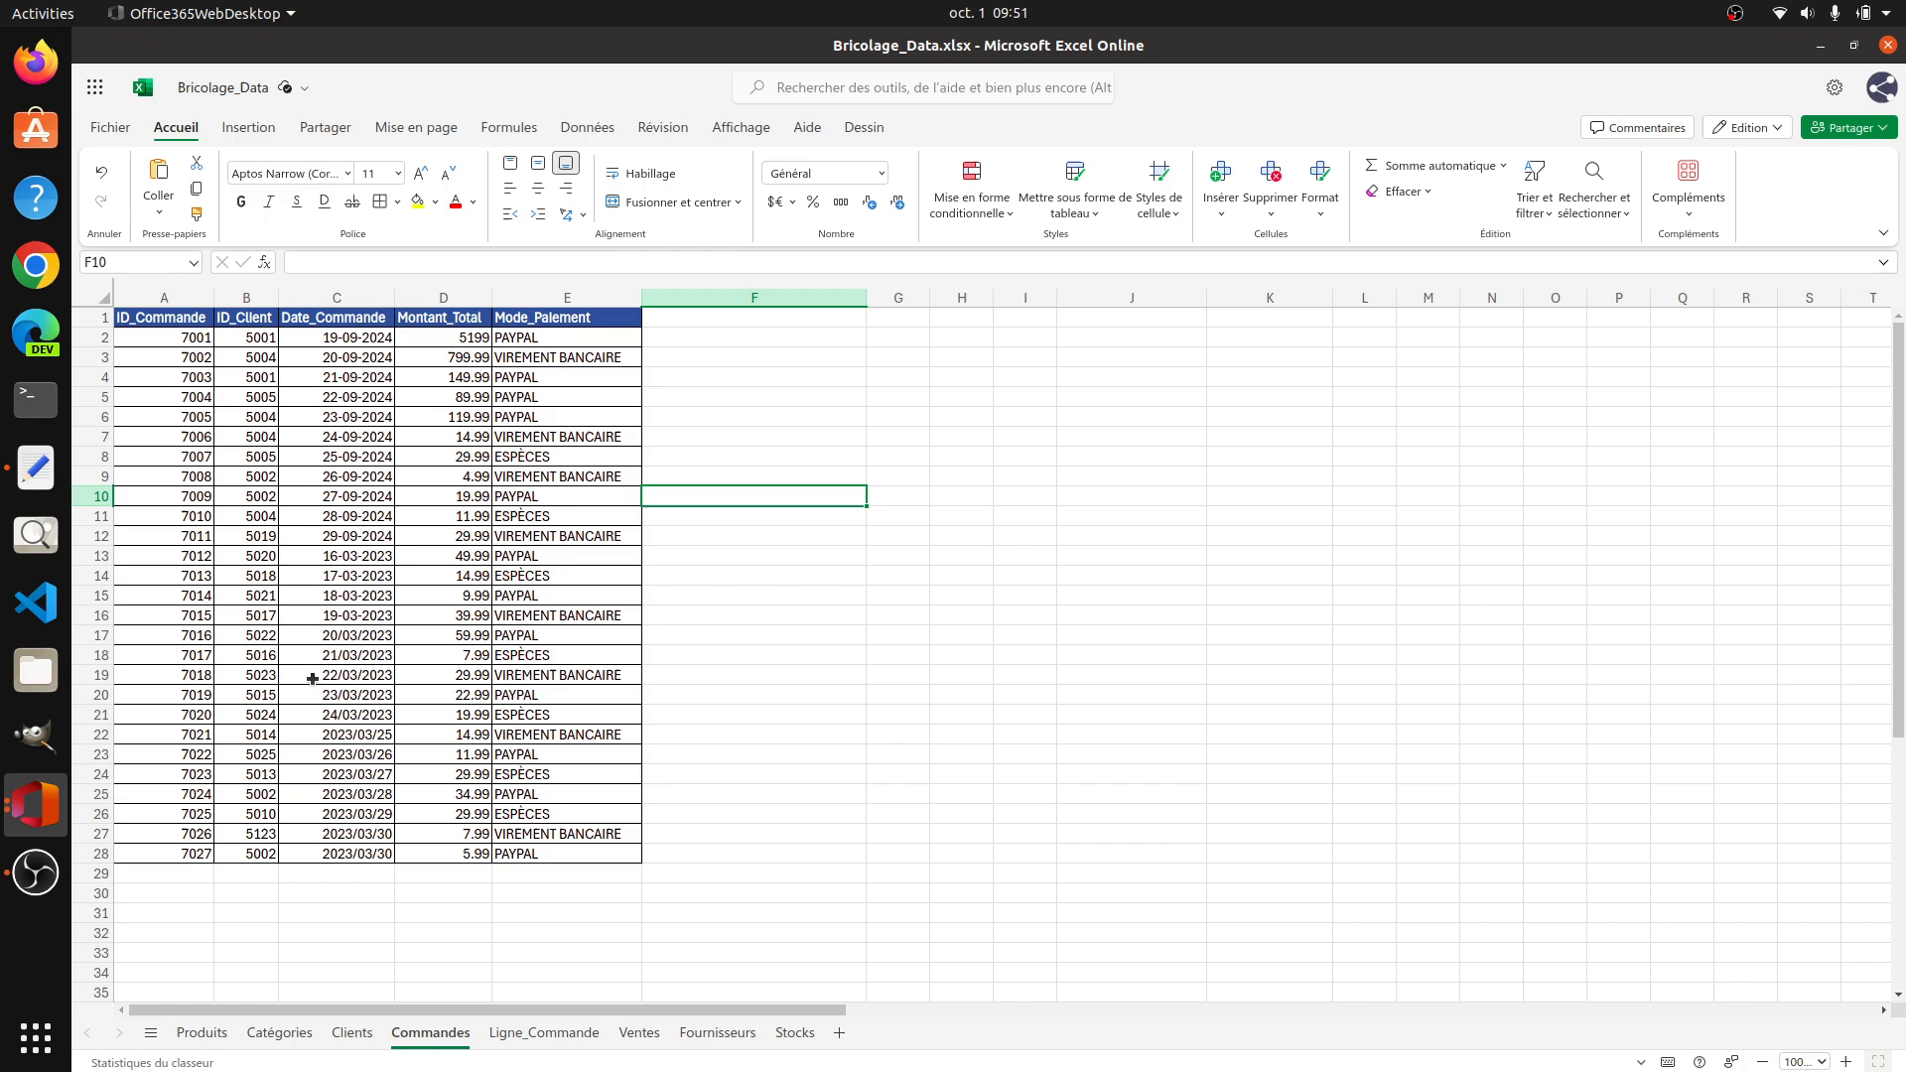
left_click(369, 343)
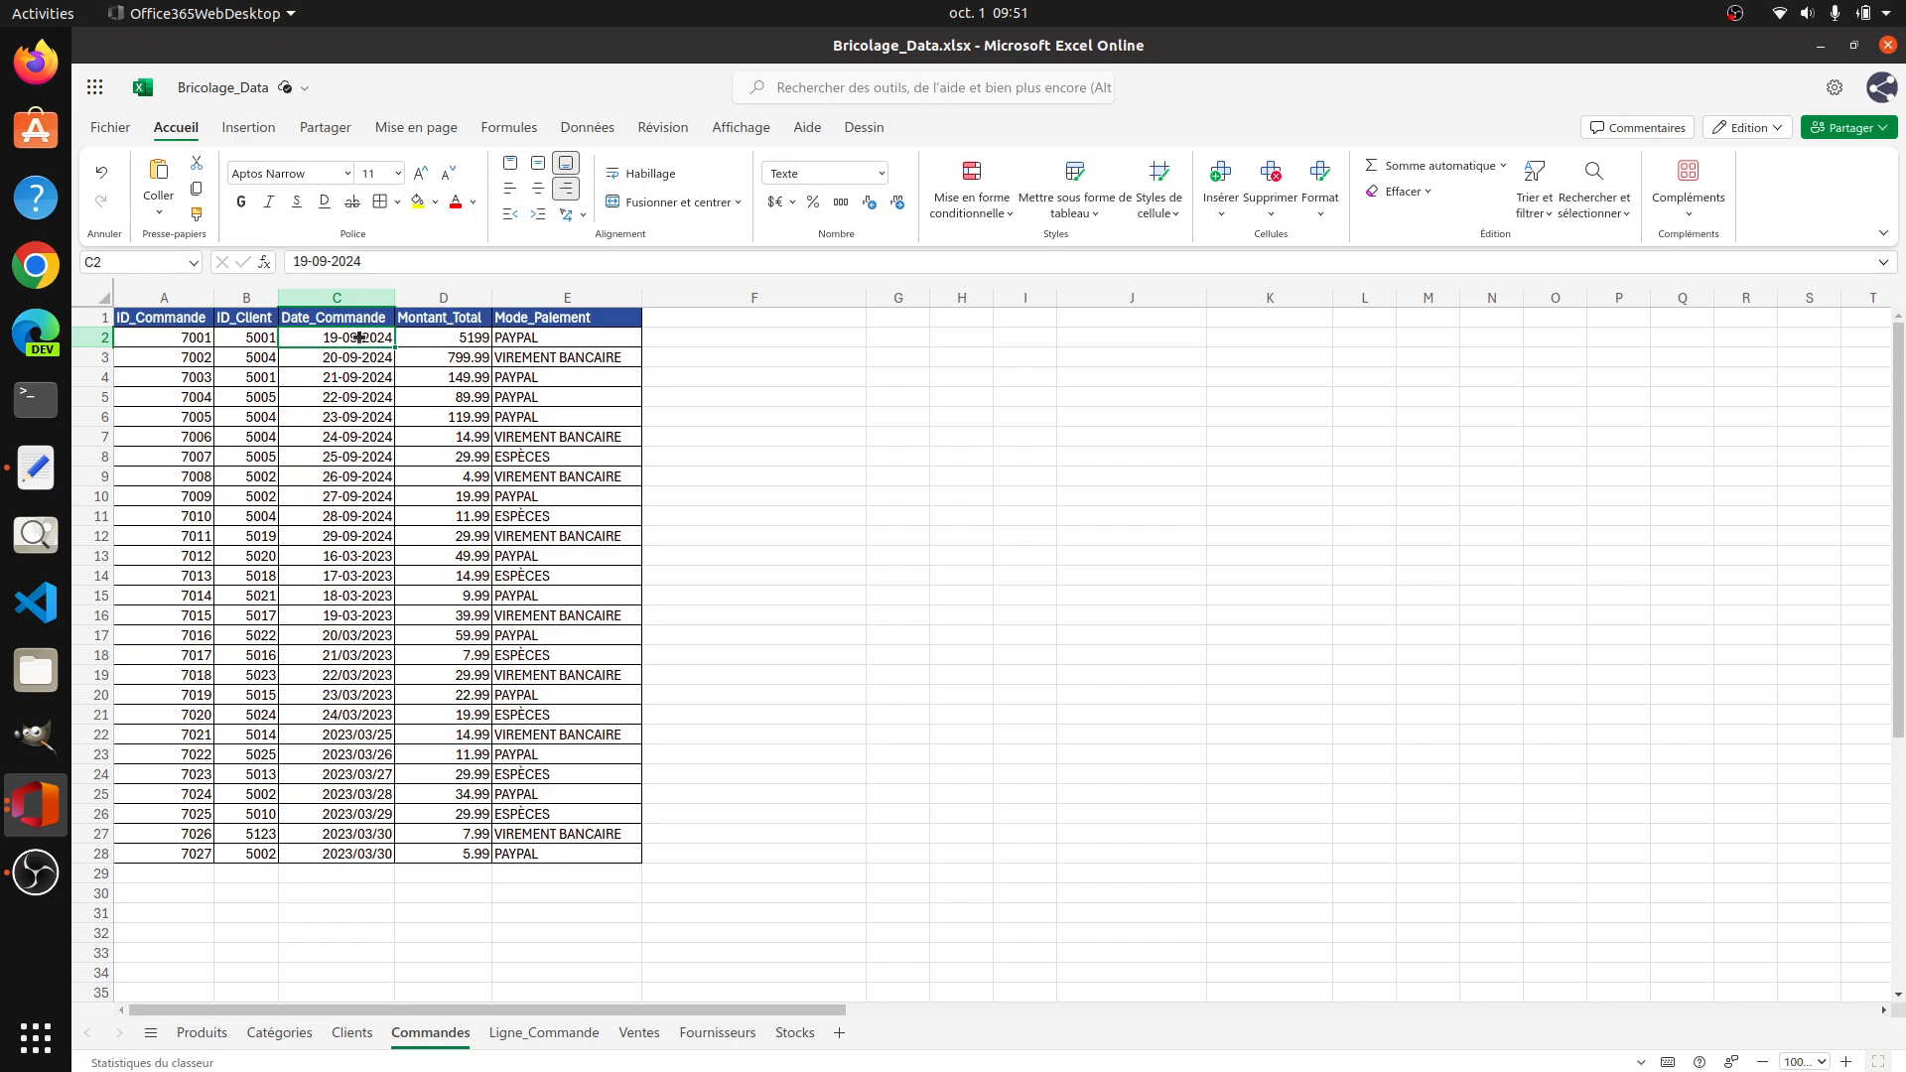
left_click_drag(356, 340, 348, 854)
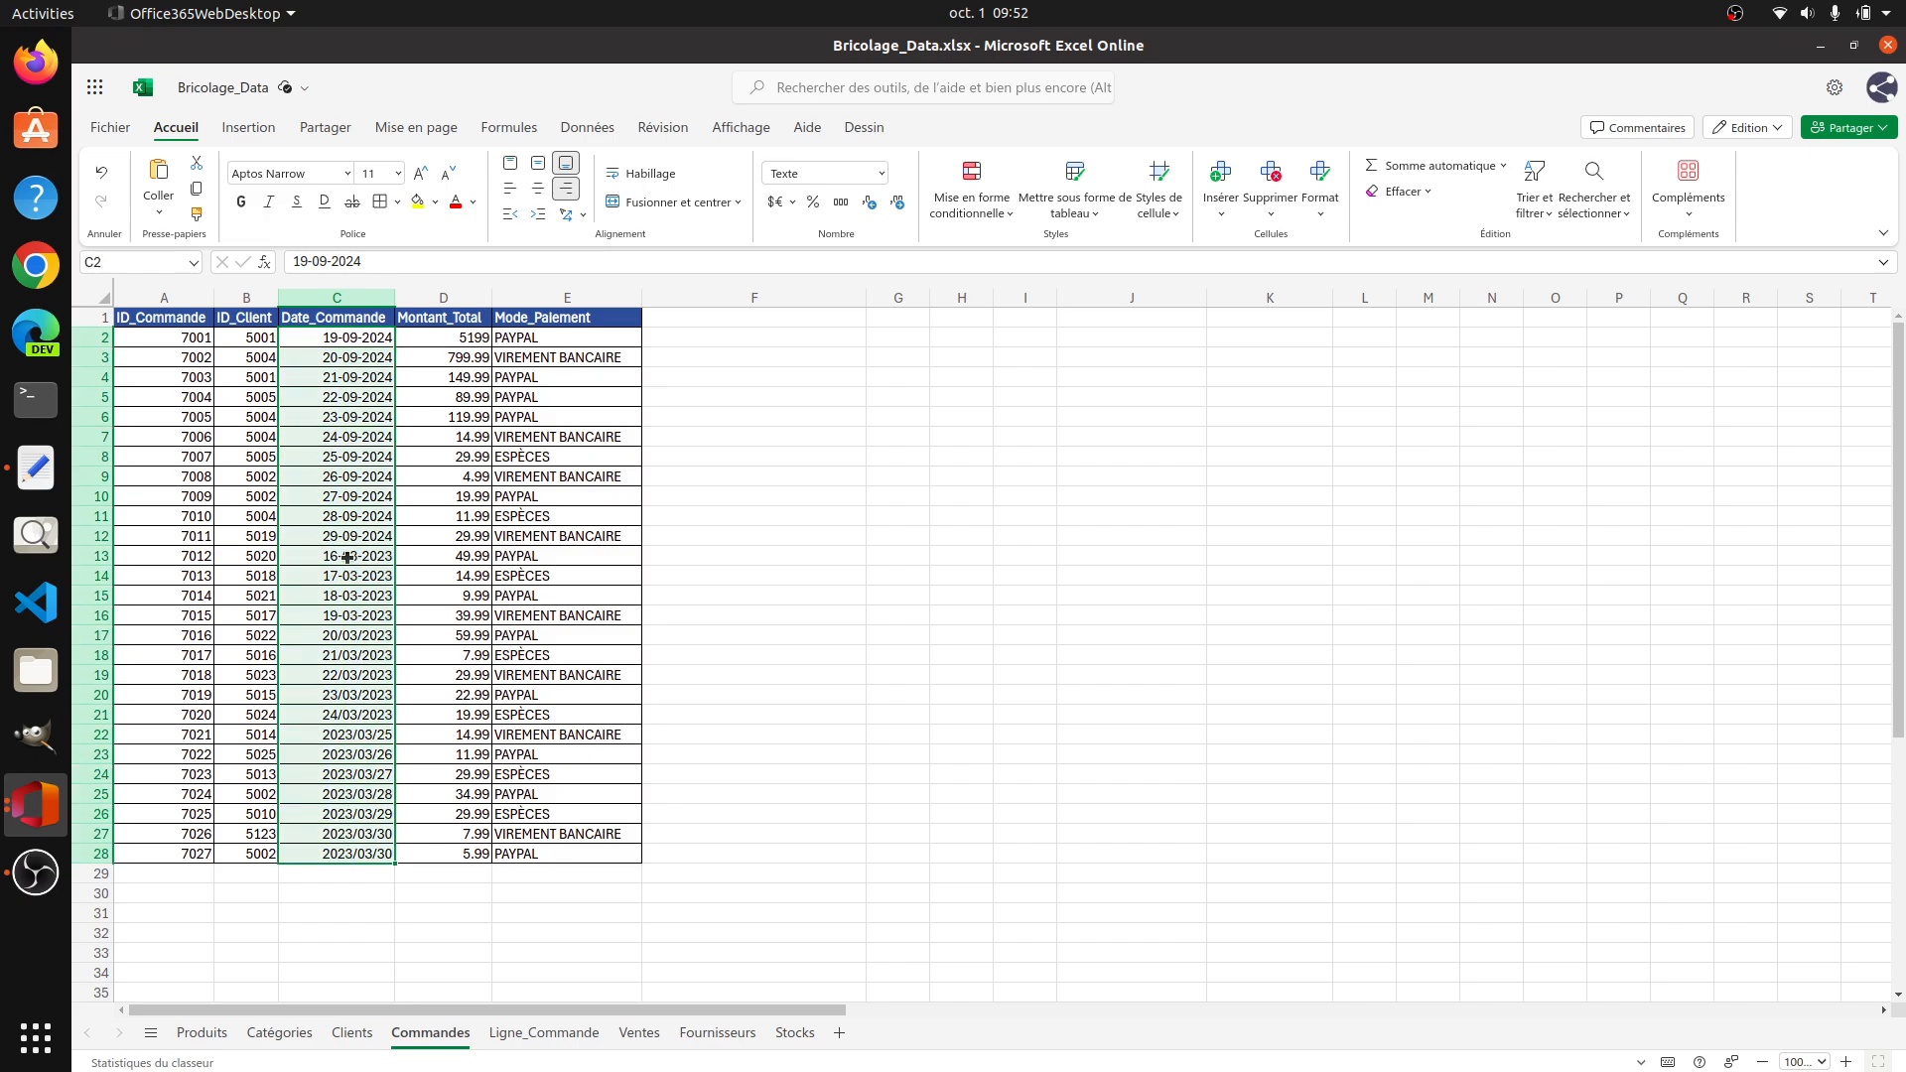
left_click(1622, 215)
left_click(1588, 303)
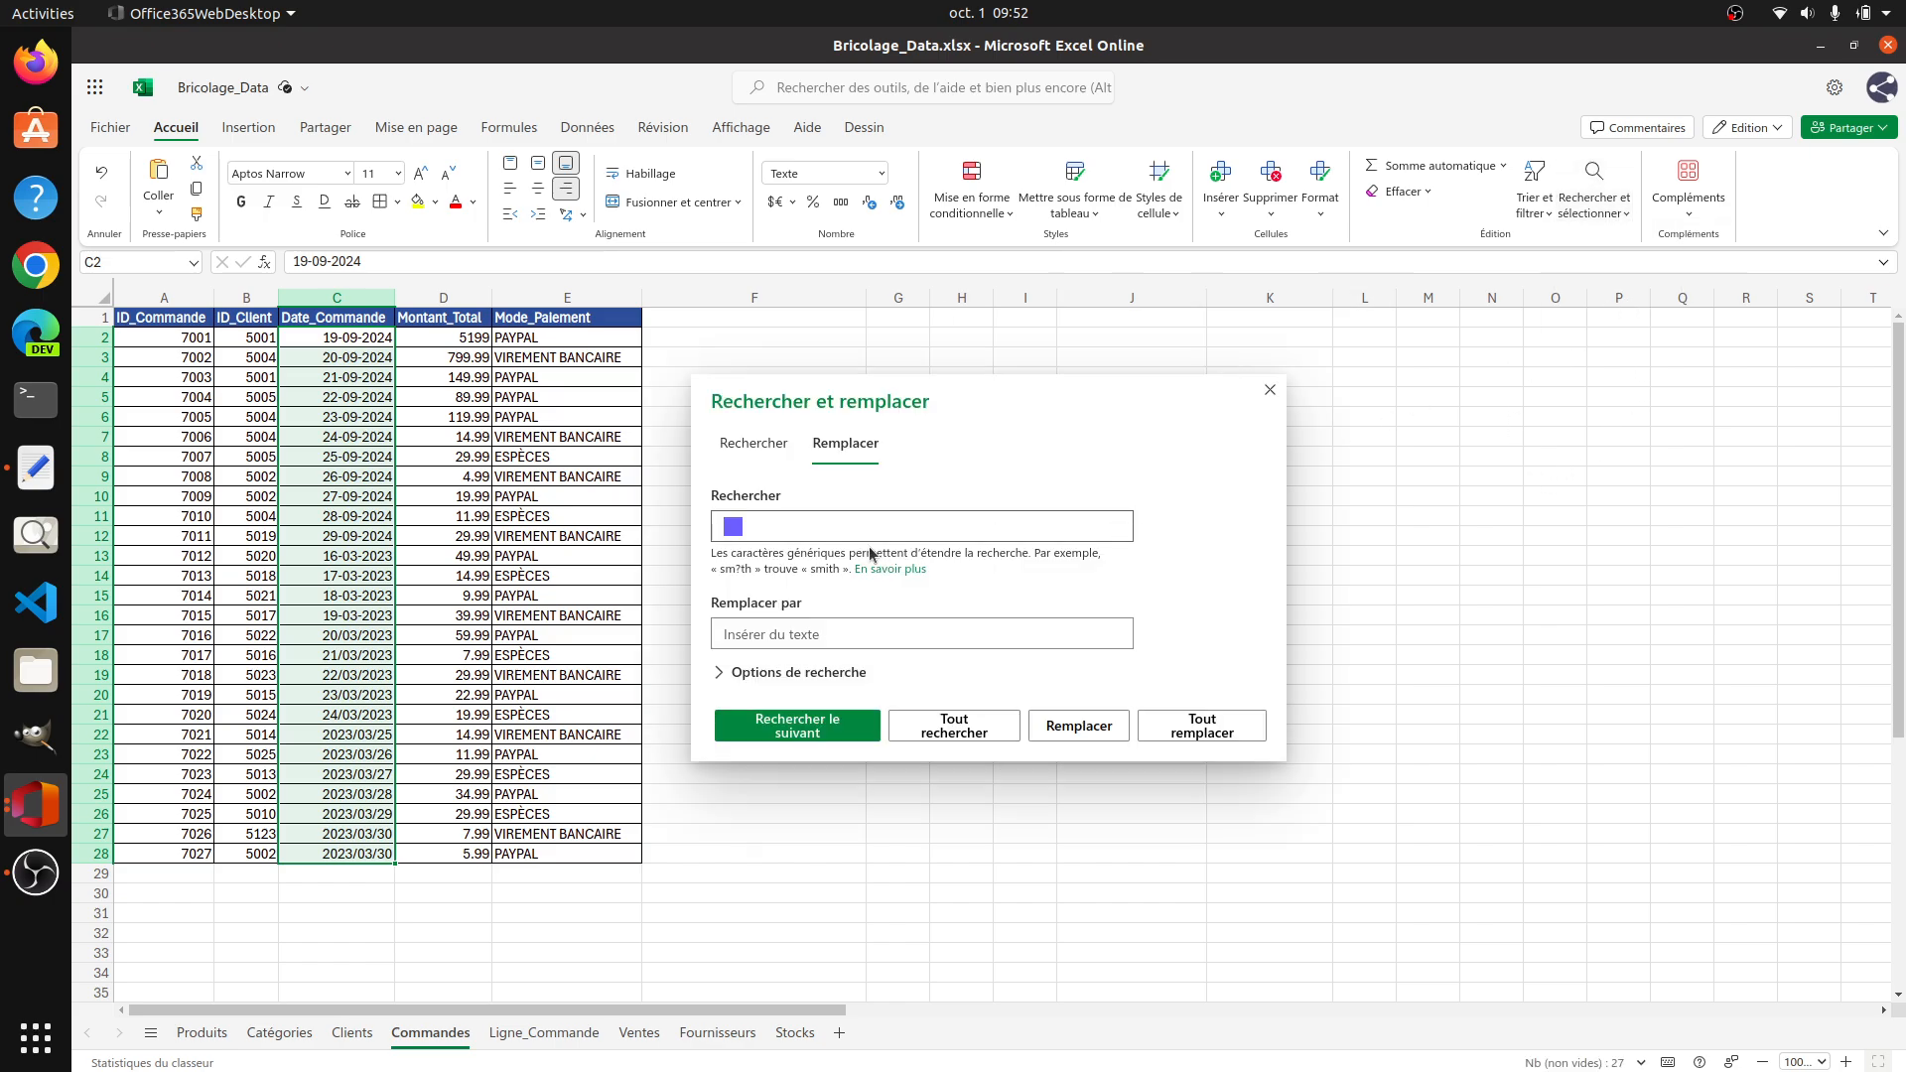
left_click(784, 531)
type("/")
left_click(862, 632)
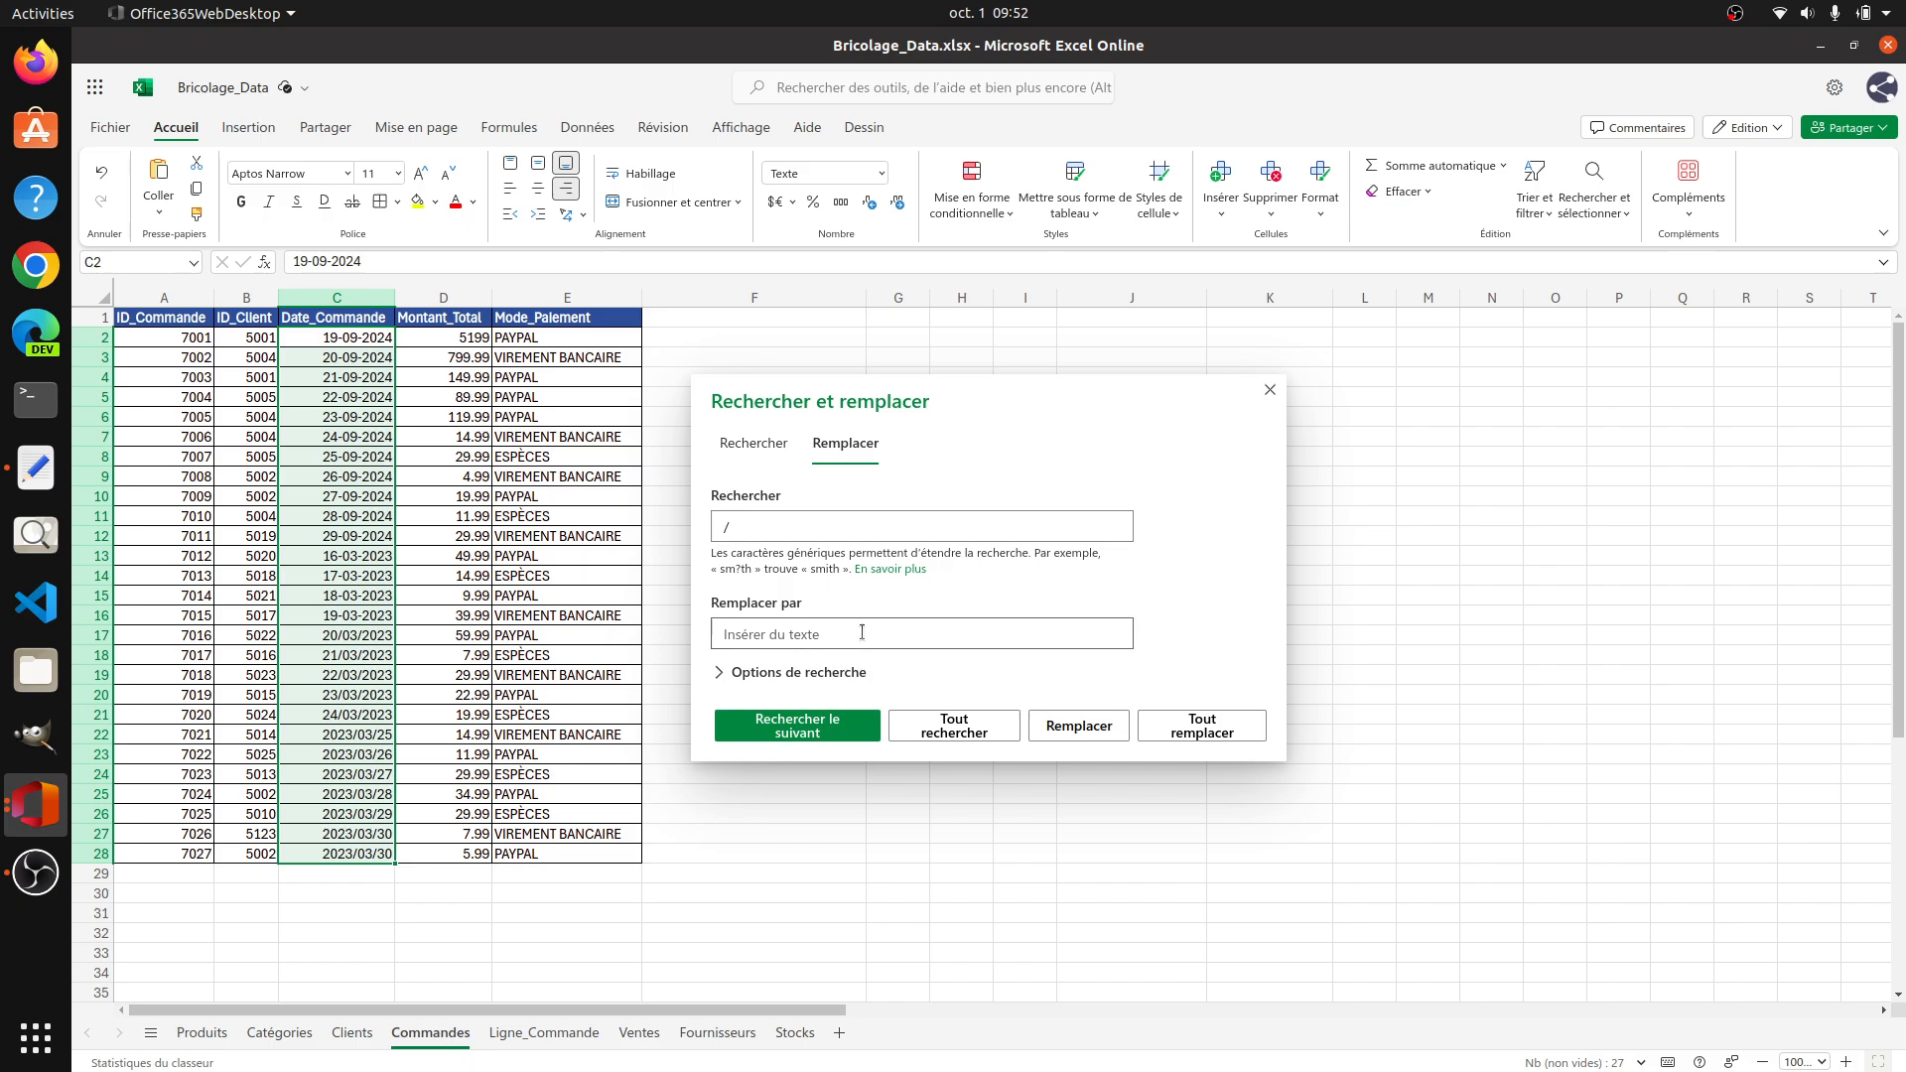
type("-")
left_click(1229, 739)
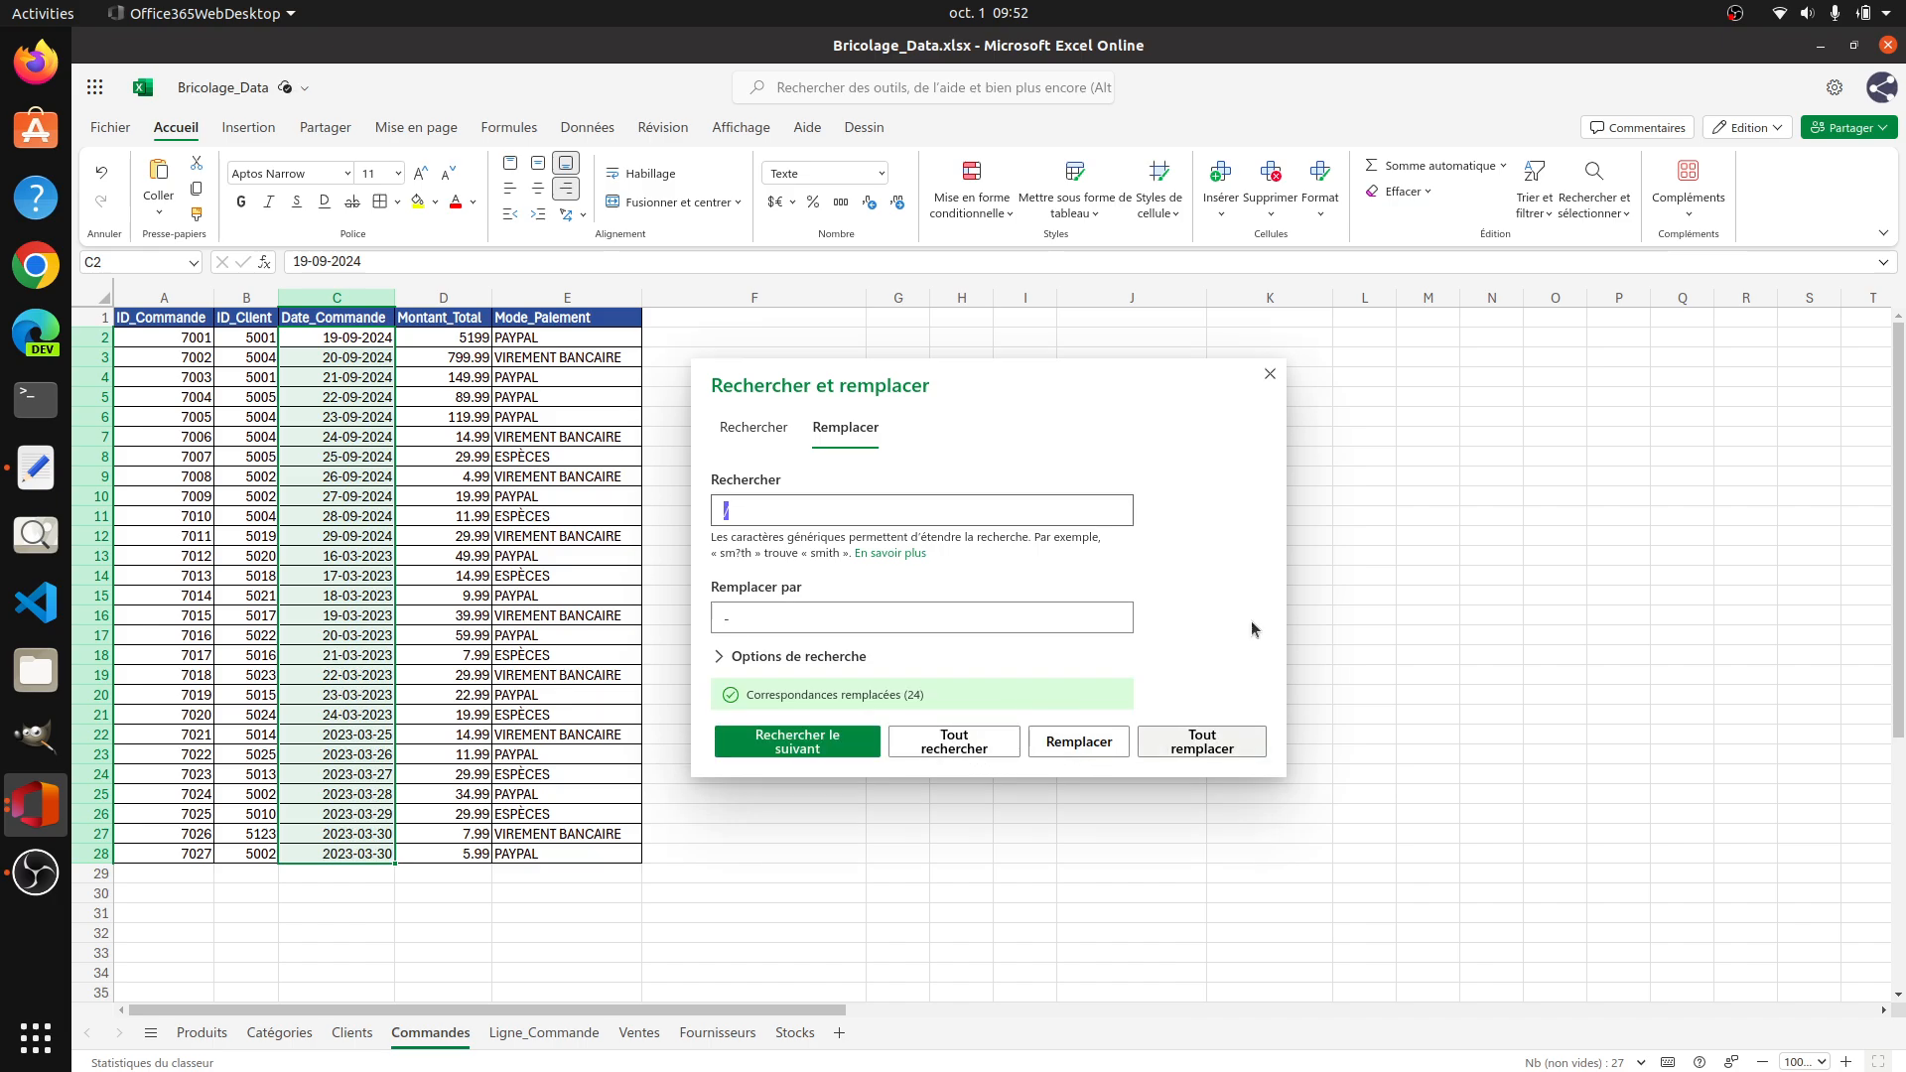
left_click(1270, 373)
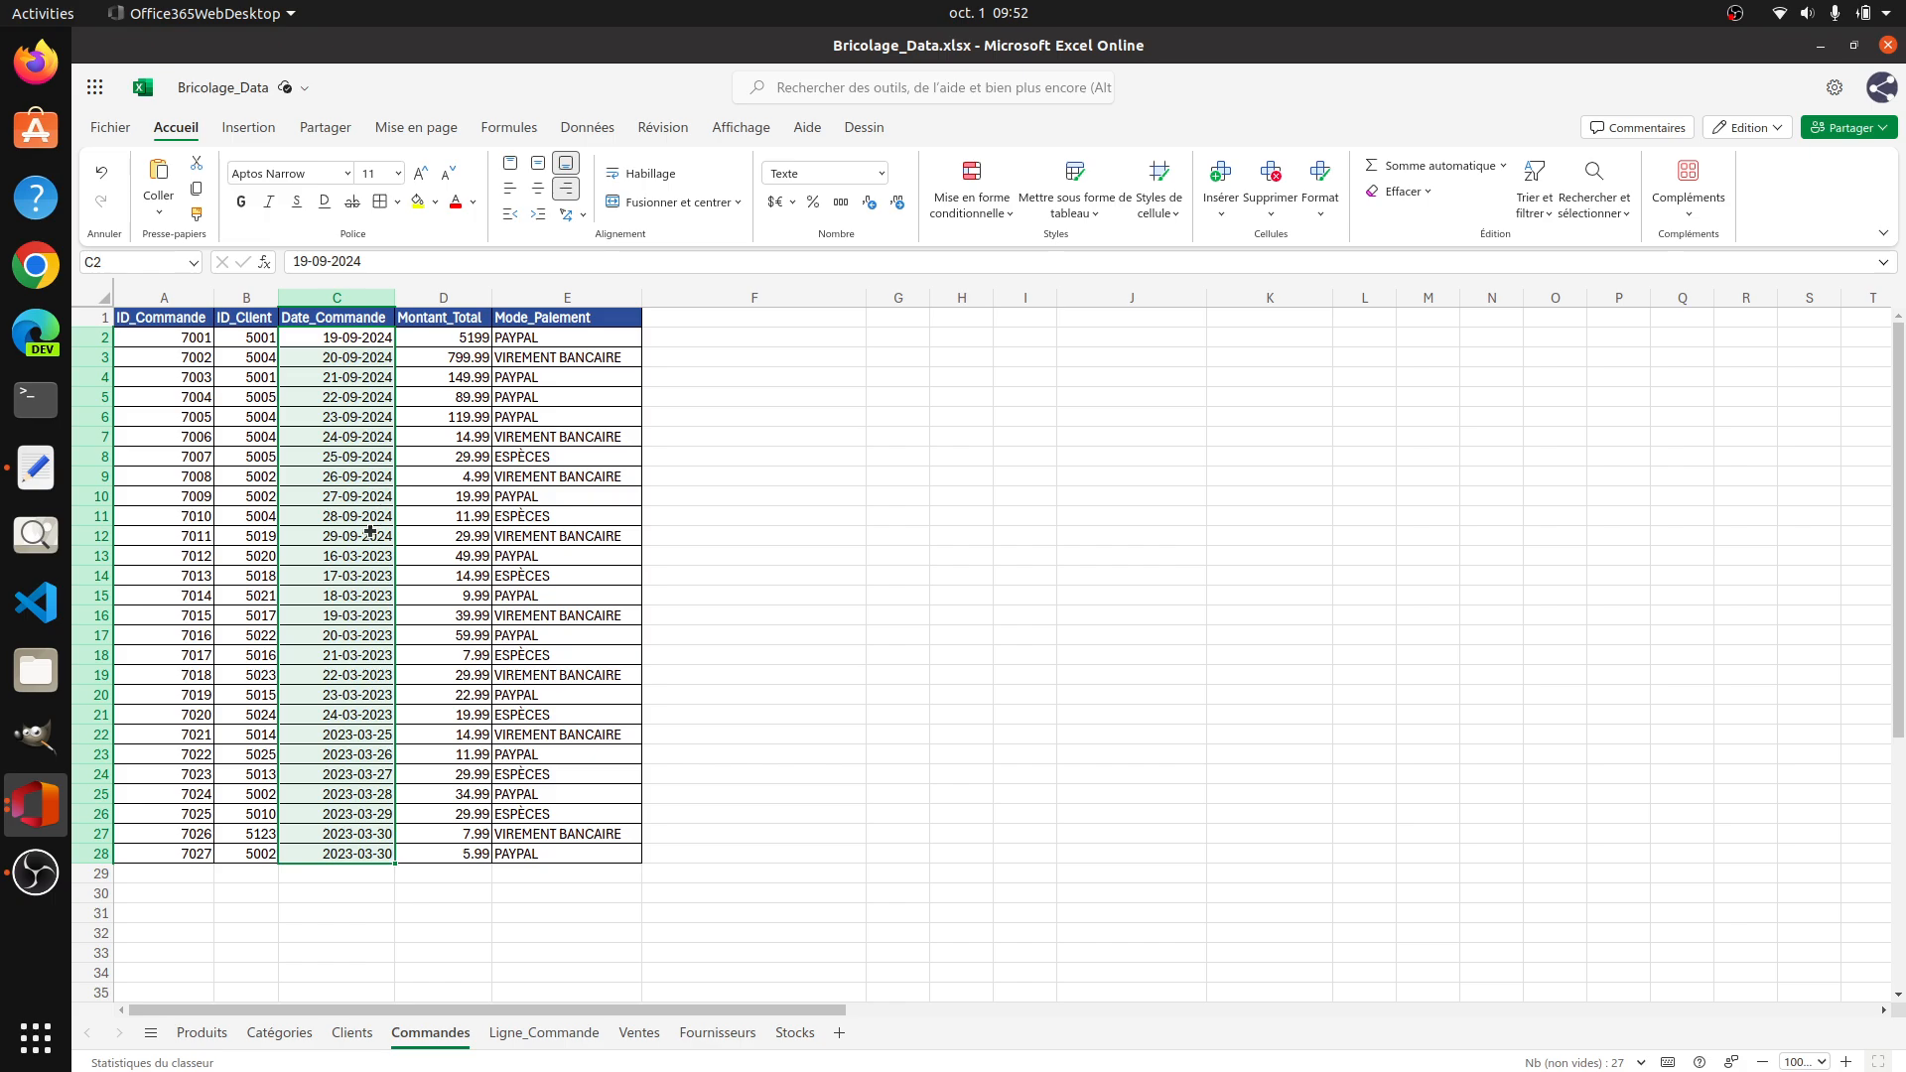
Step: Enter =TEXTE(C2,"DD-MM-YY") in F2 and fill the formula down to F28
left_click(372, 339)
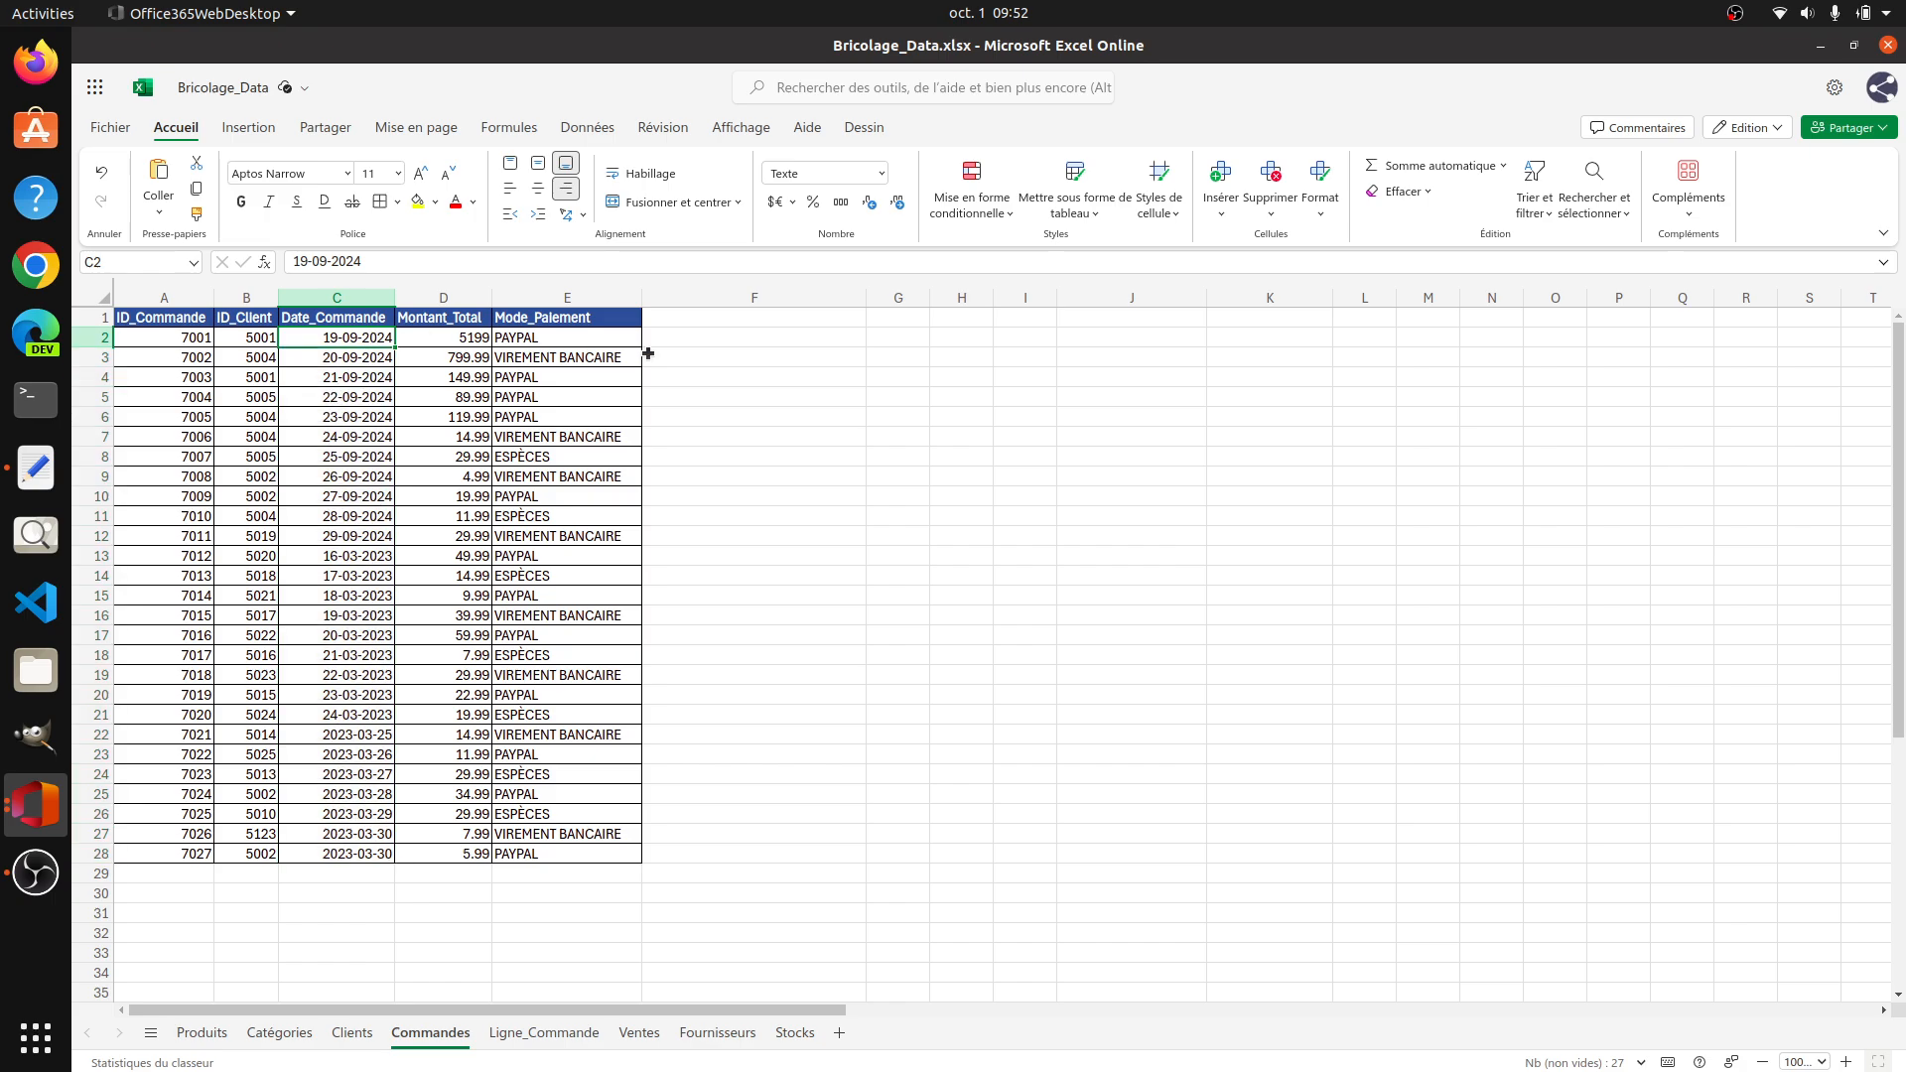
left_click(685, 342)
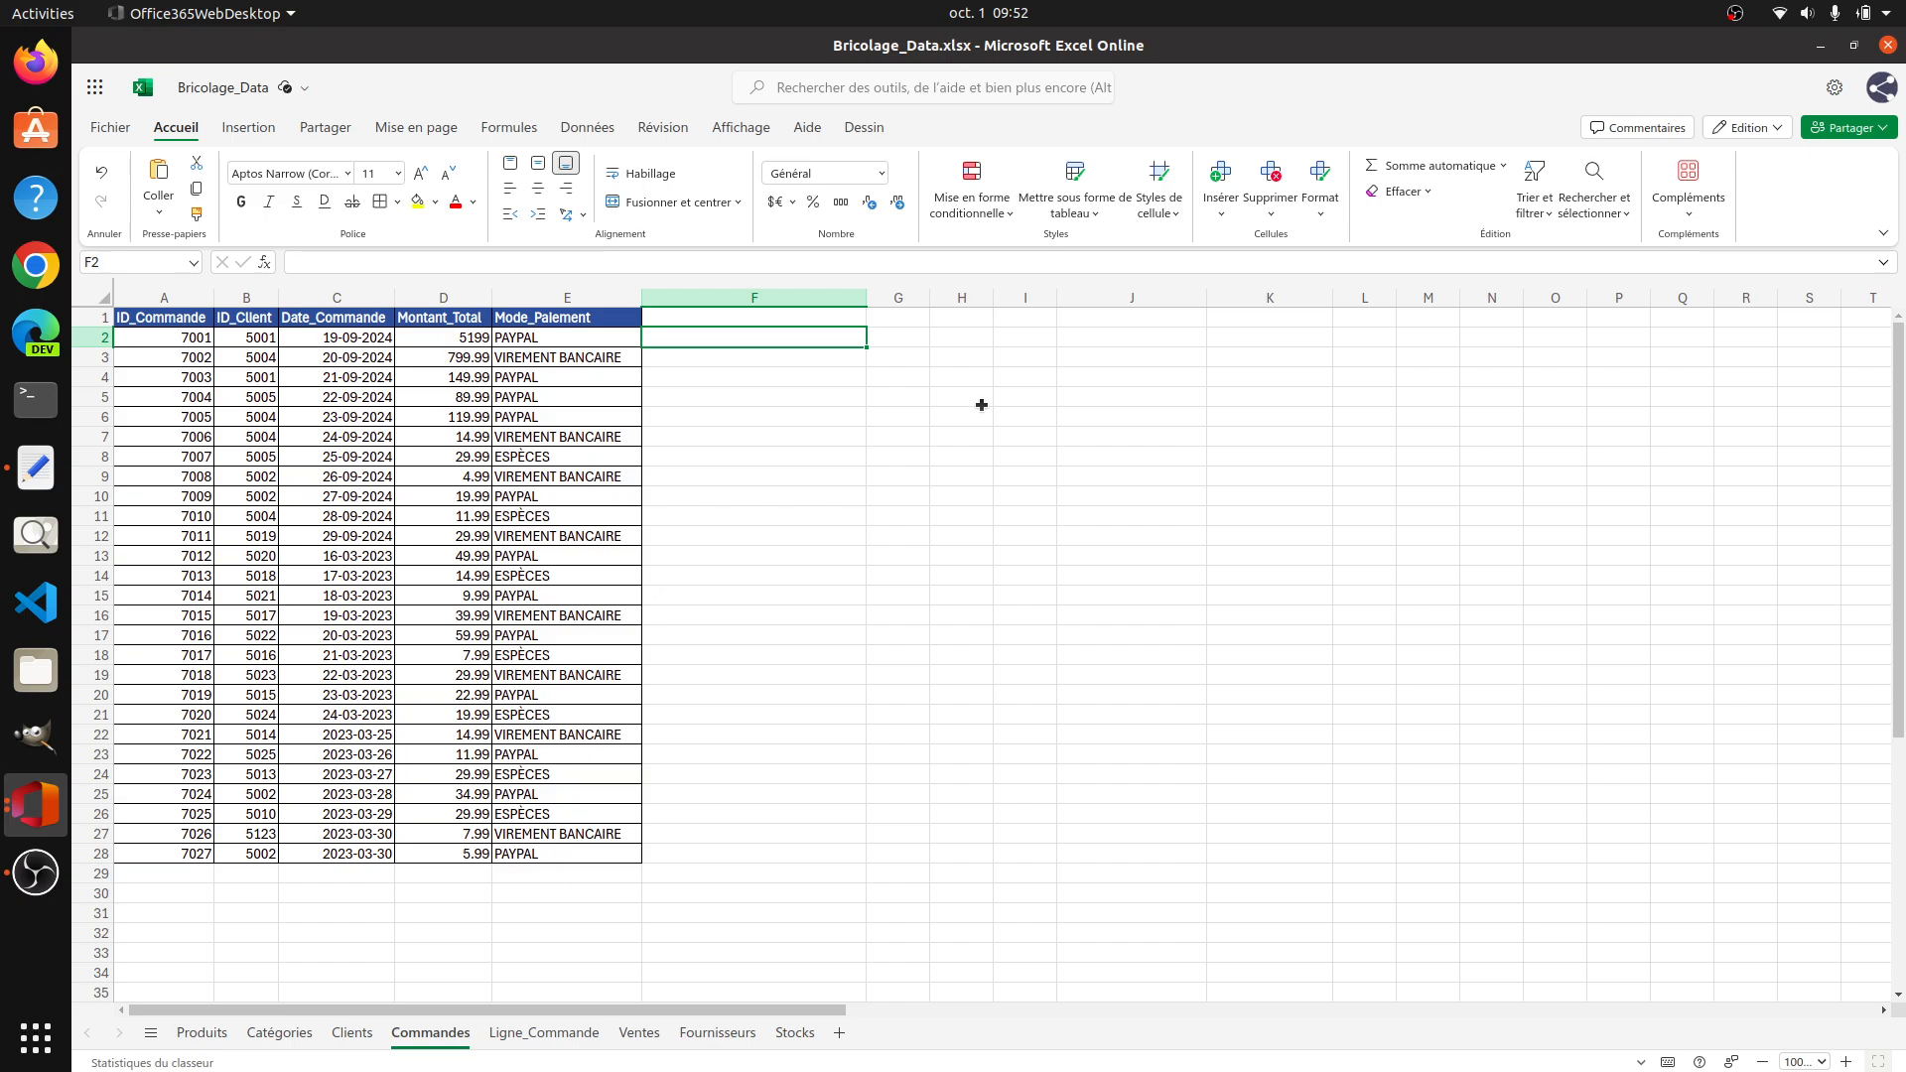
type("=T")
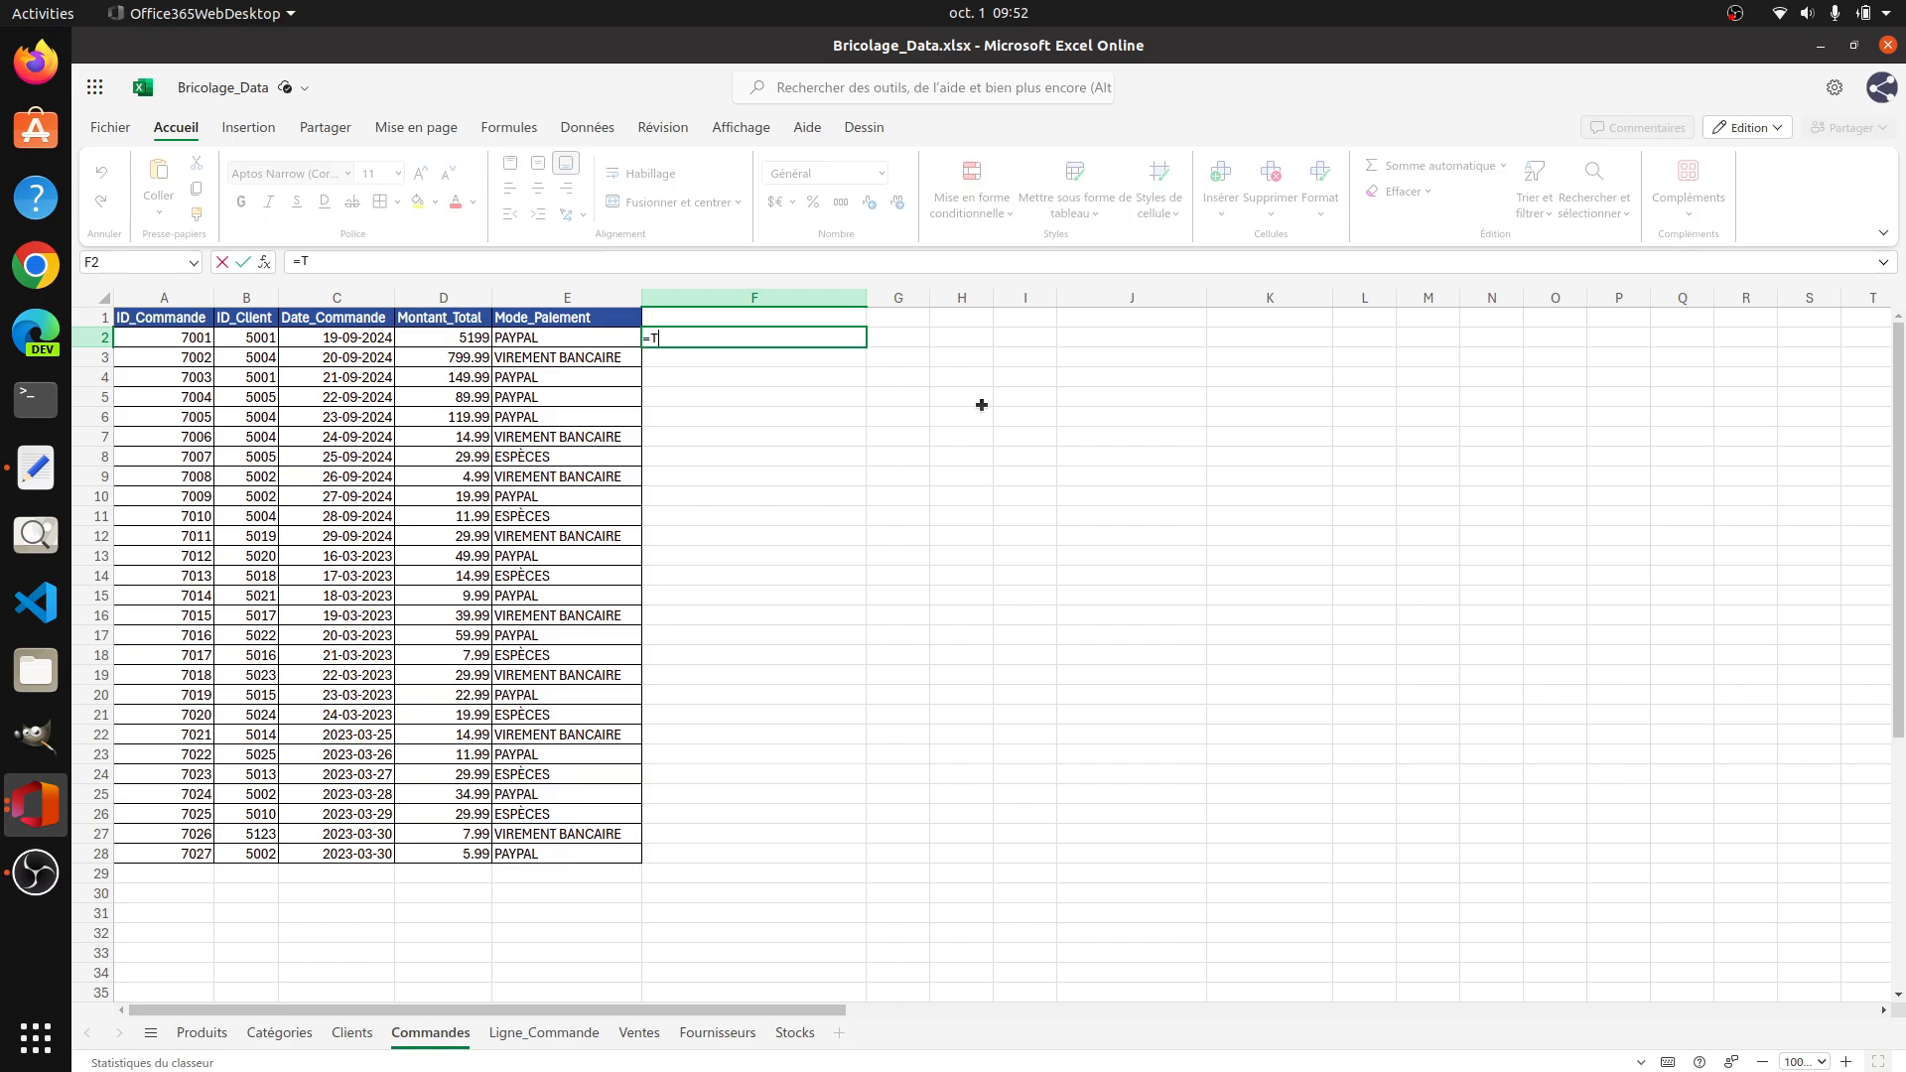
type("EXTE(")
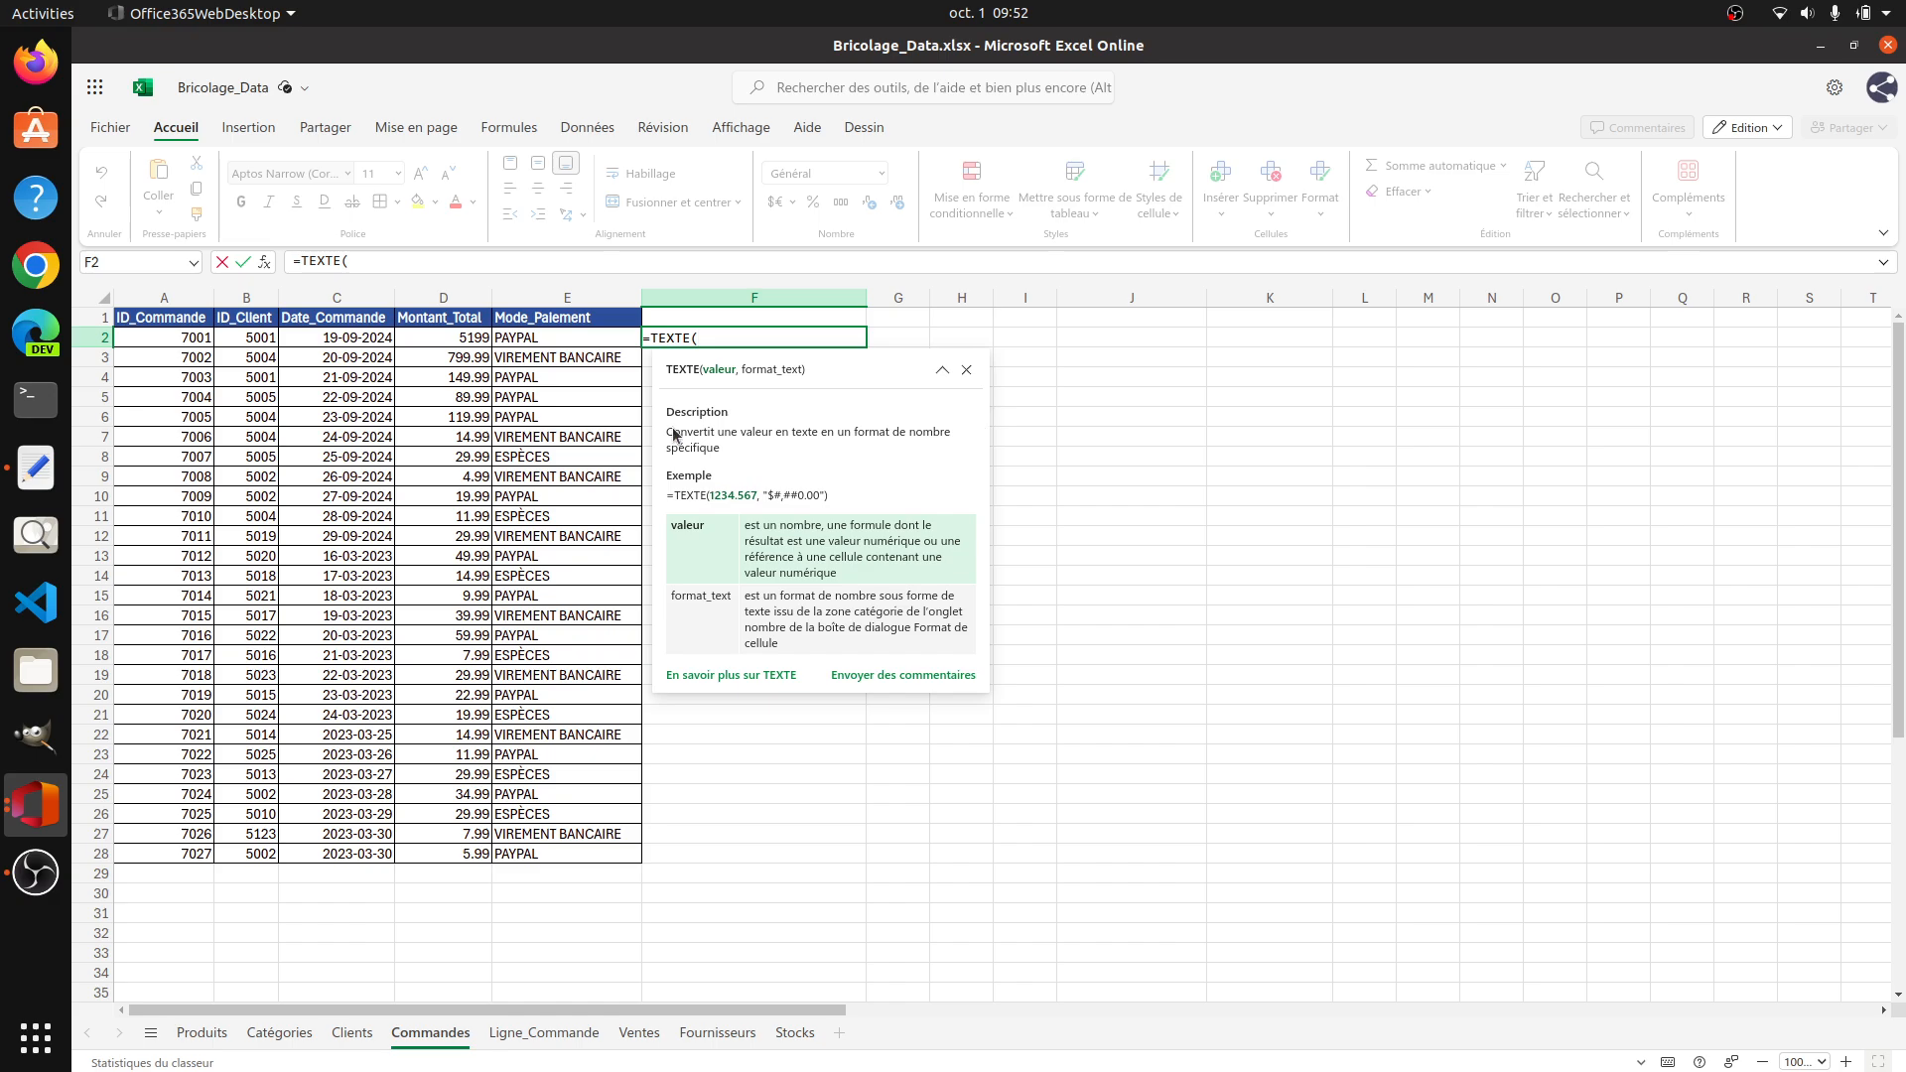
left_click(339, 338)
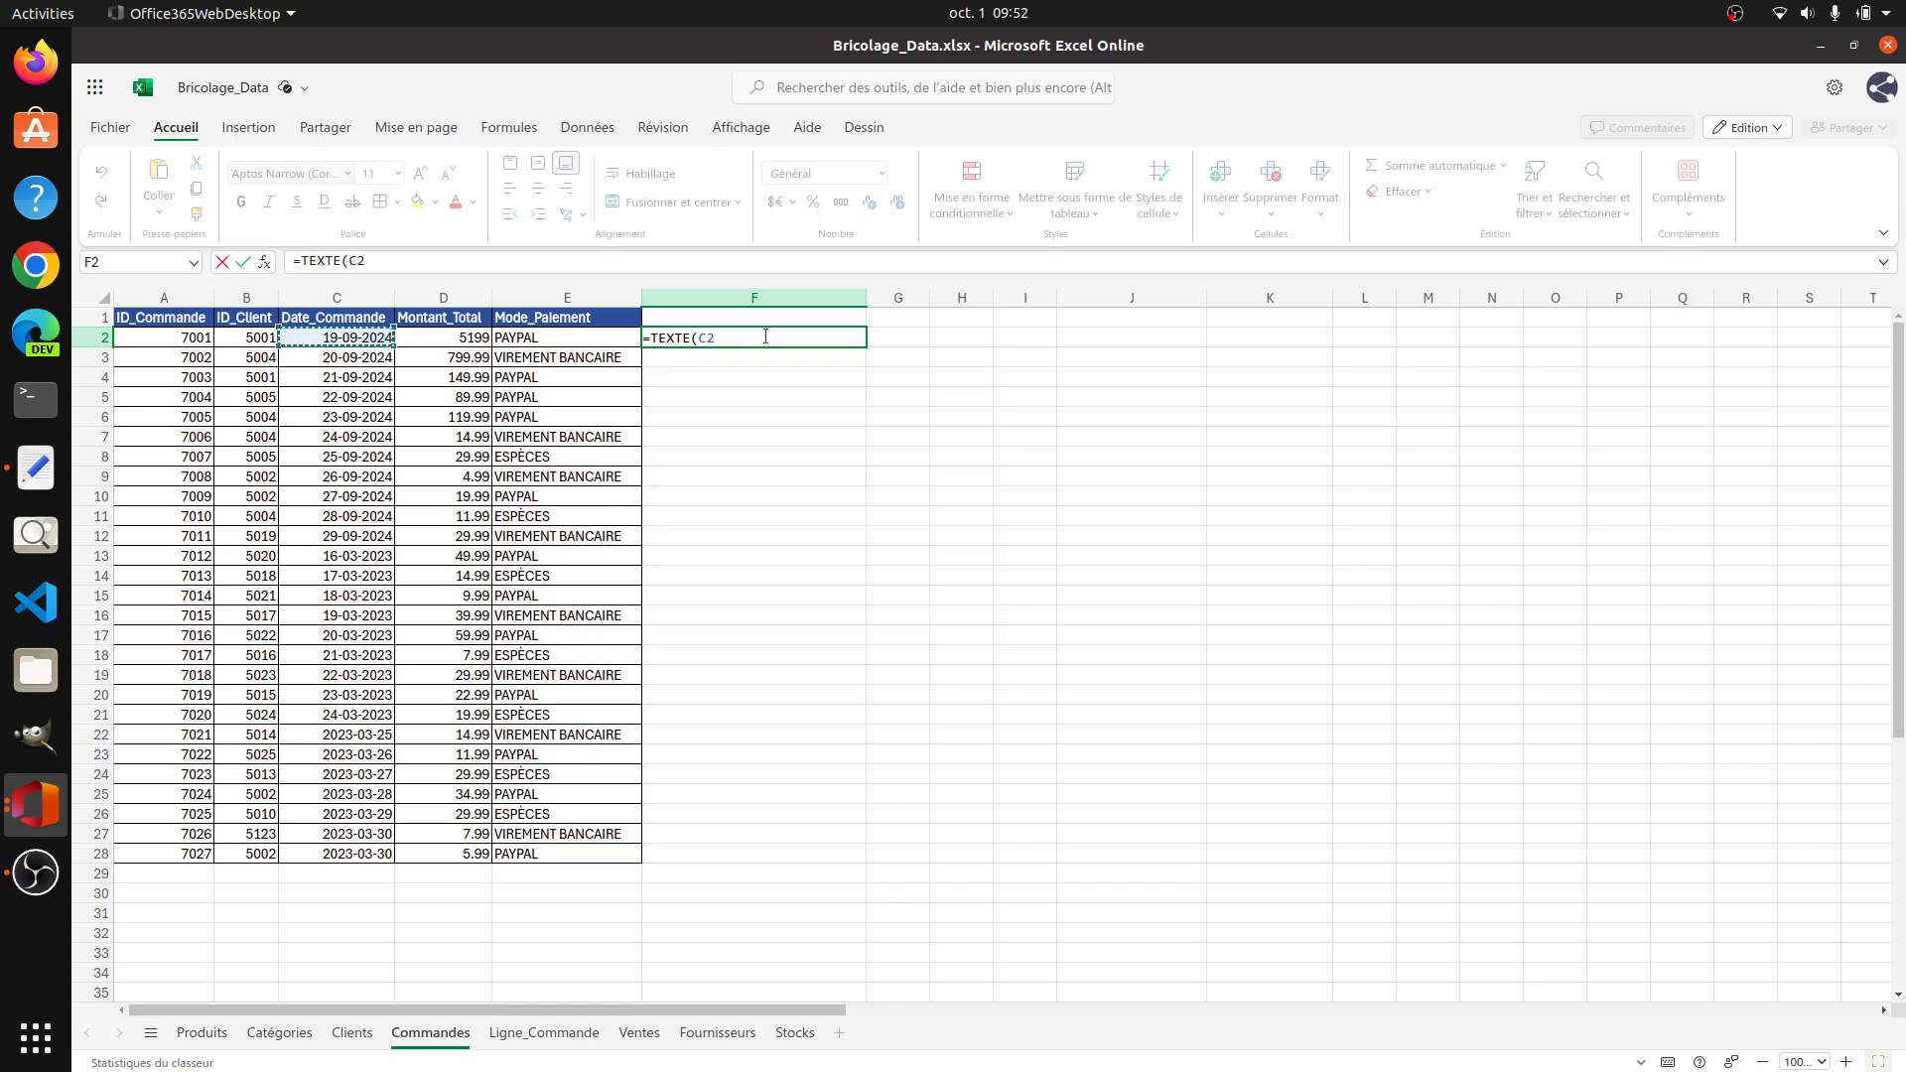
type(",\"DD-MM-YY")
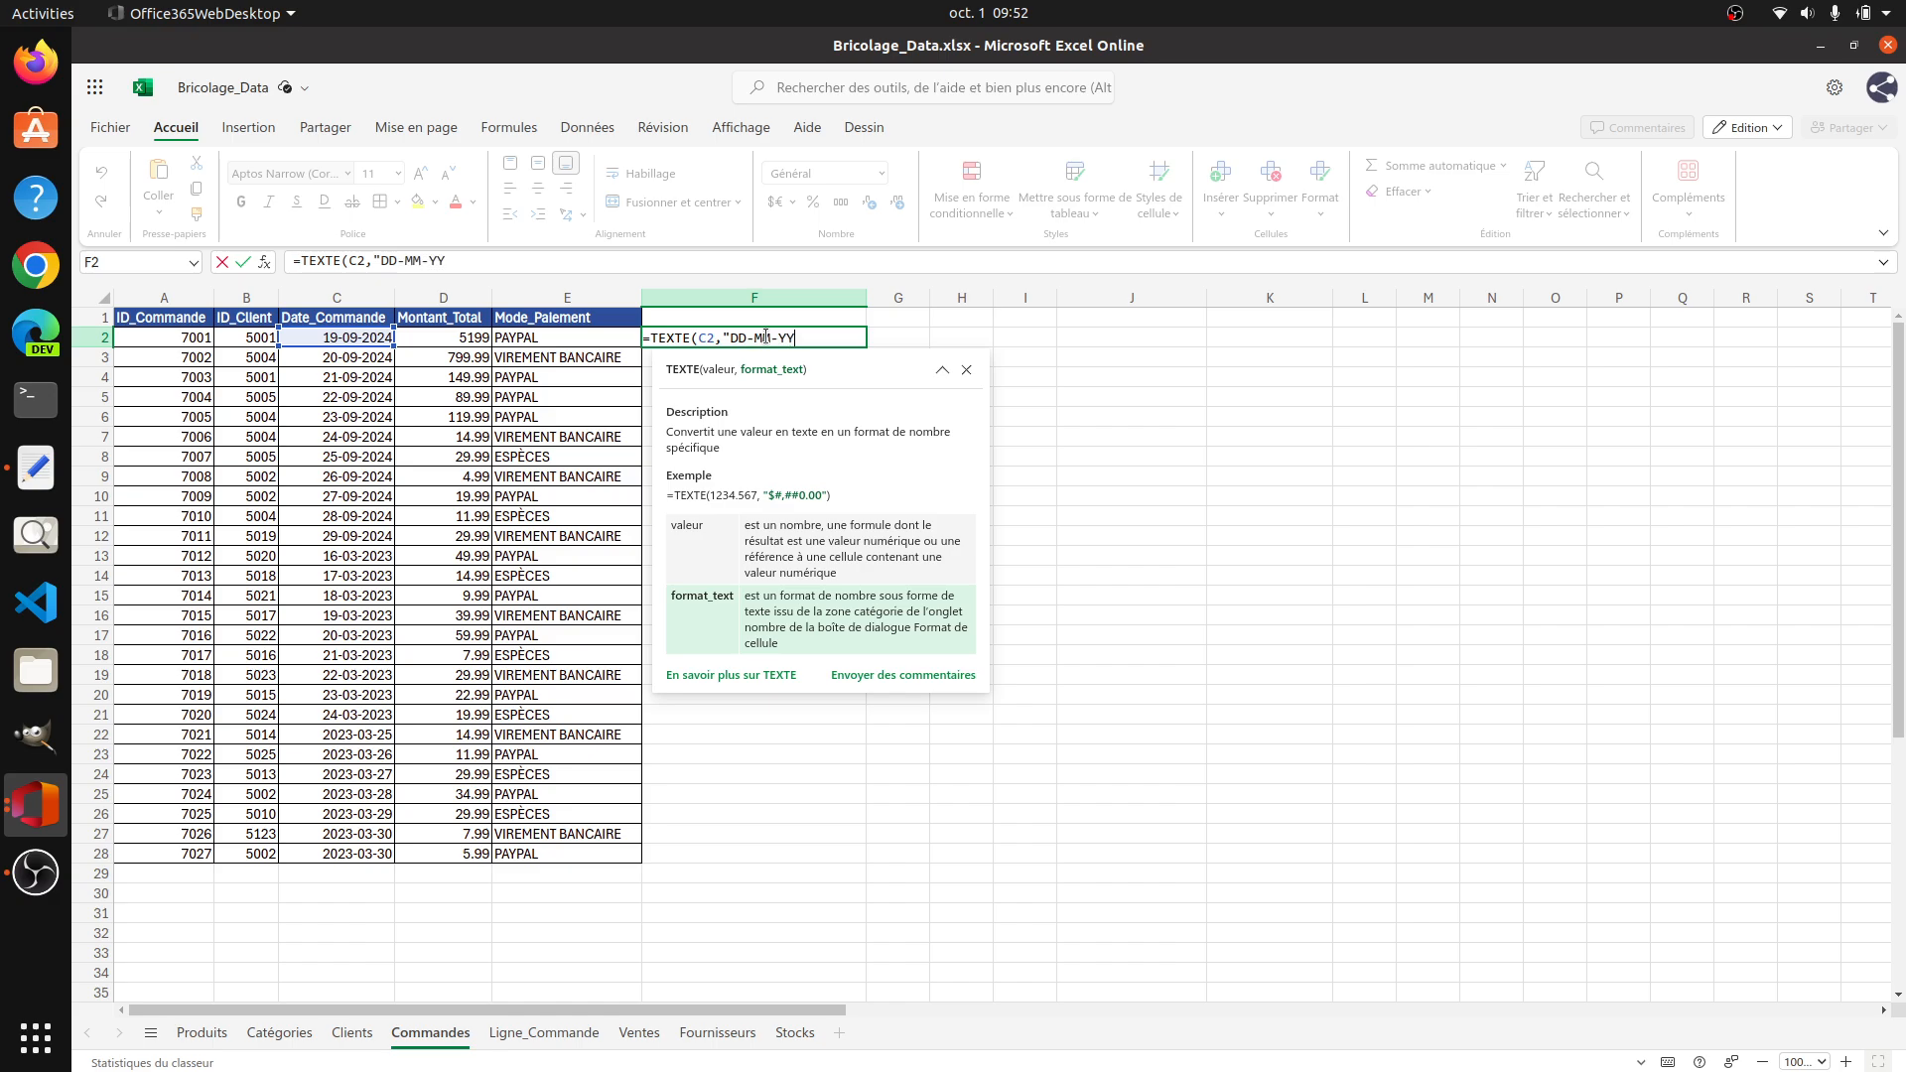
type(")")
key("Return")
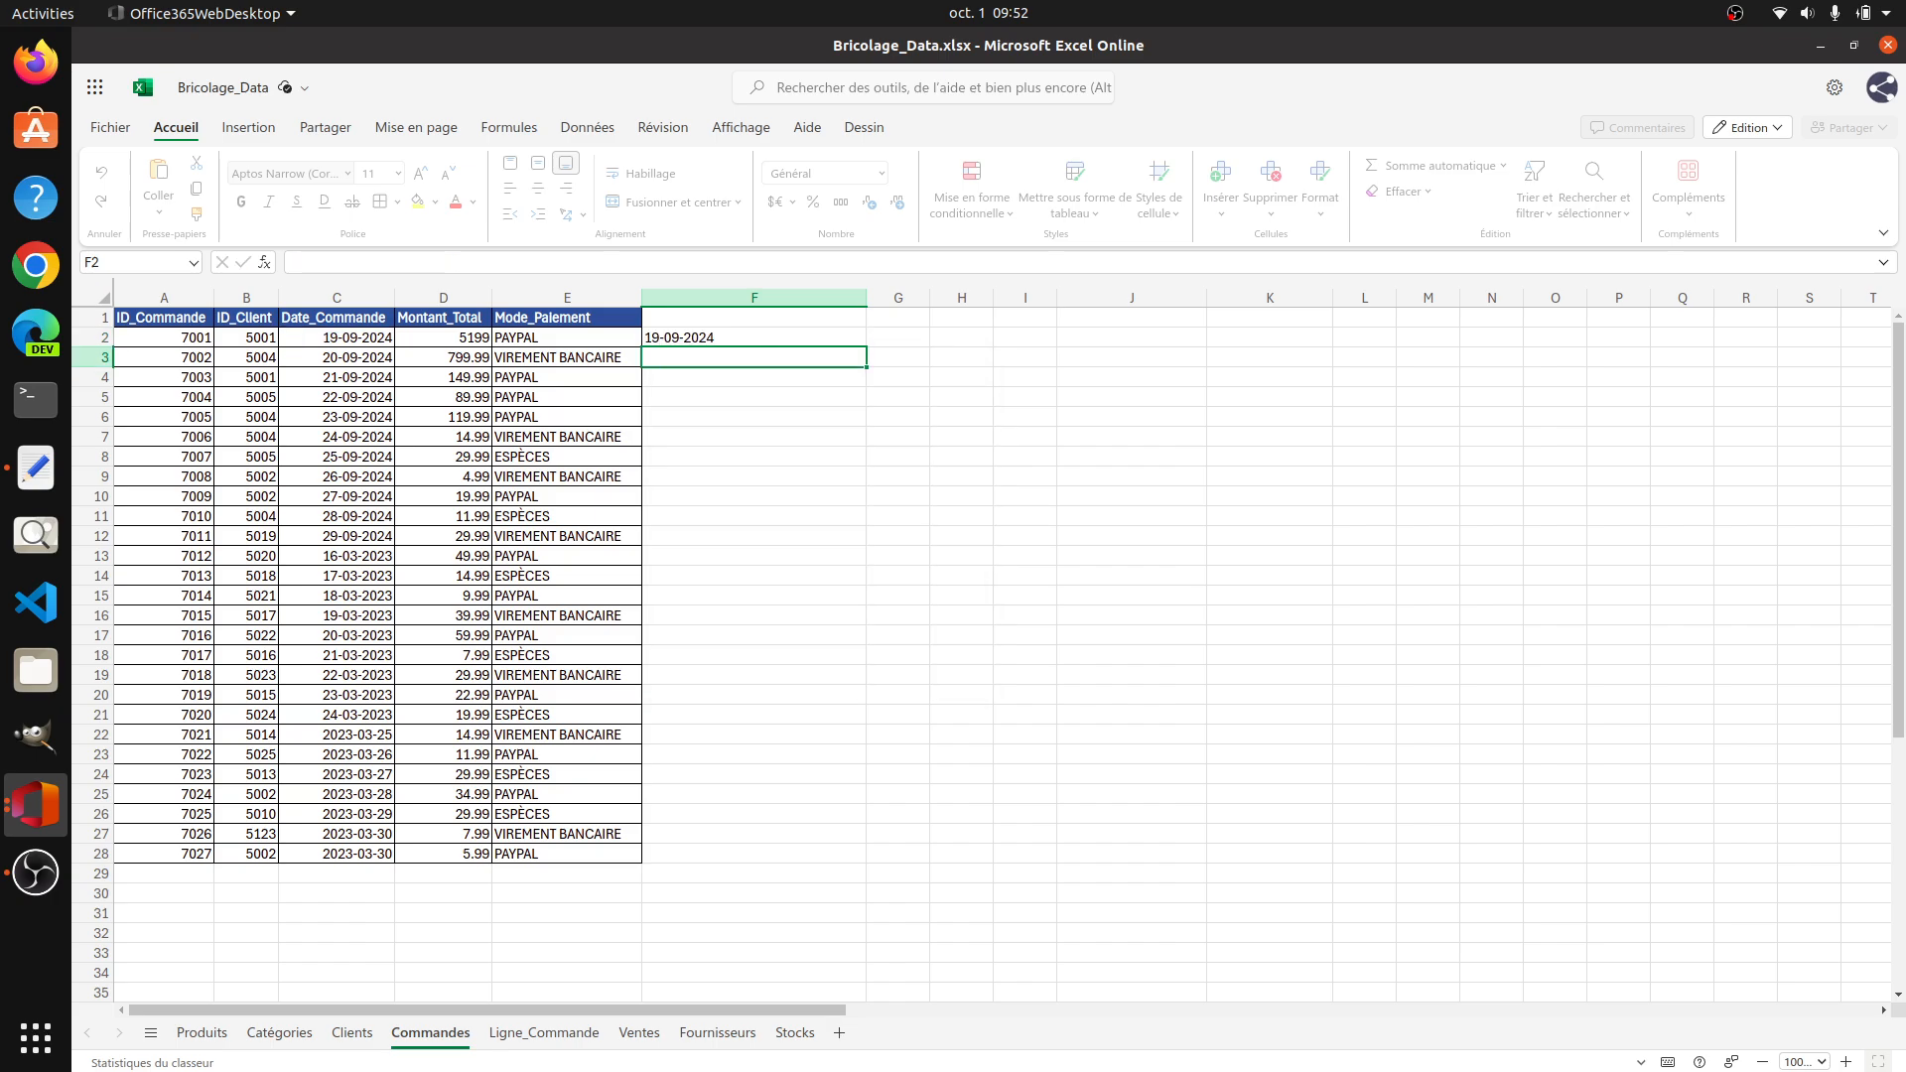
left_click(705, 336)
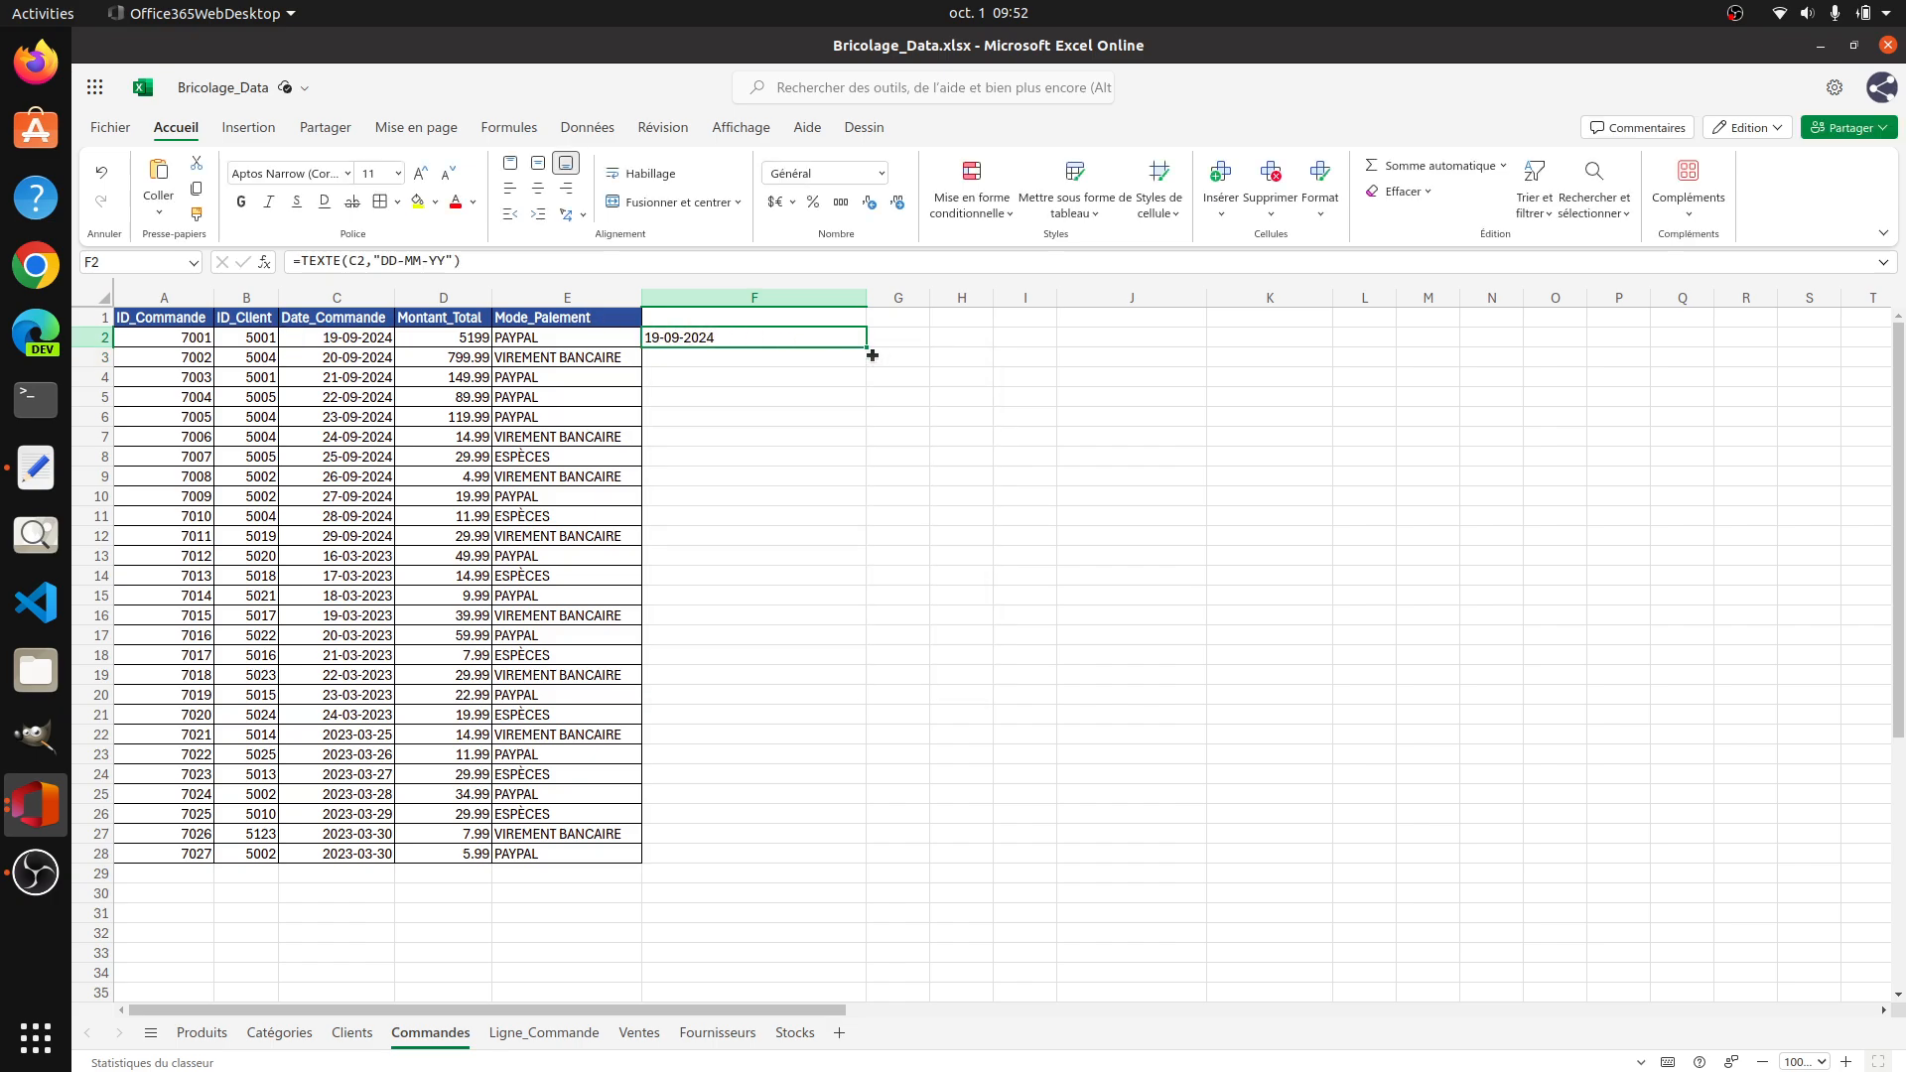
left_click_drag(864, 346, 854, 854)
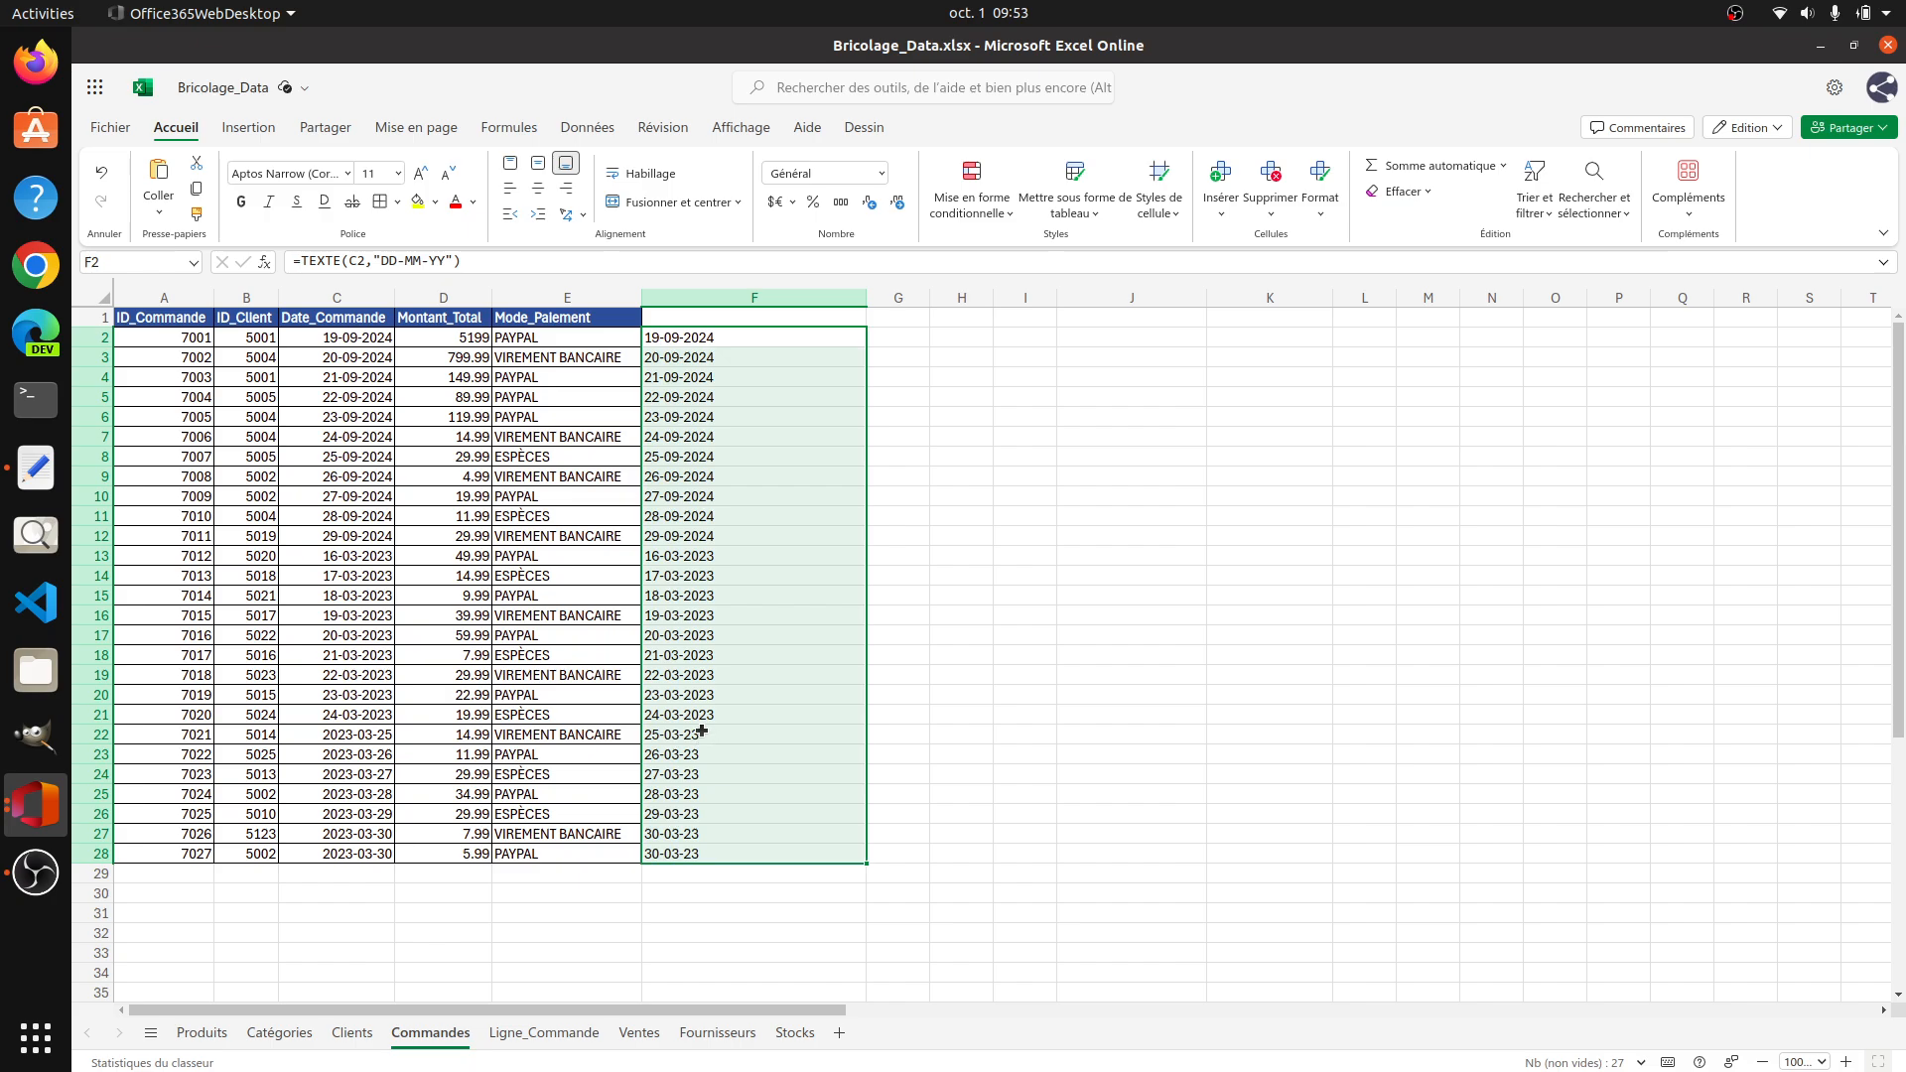
Step: Change the date format in the F2 formula to "DD-MM-YYYY" and refill the formula down to F28
left_click(707, 338)
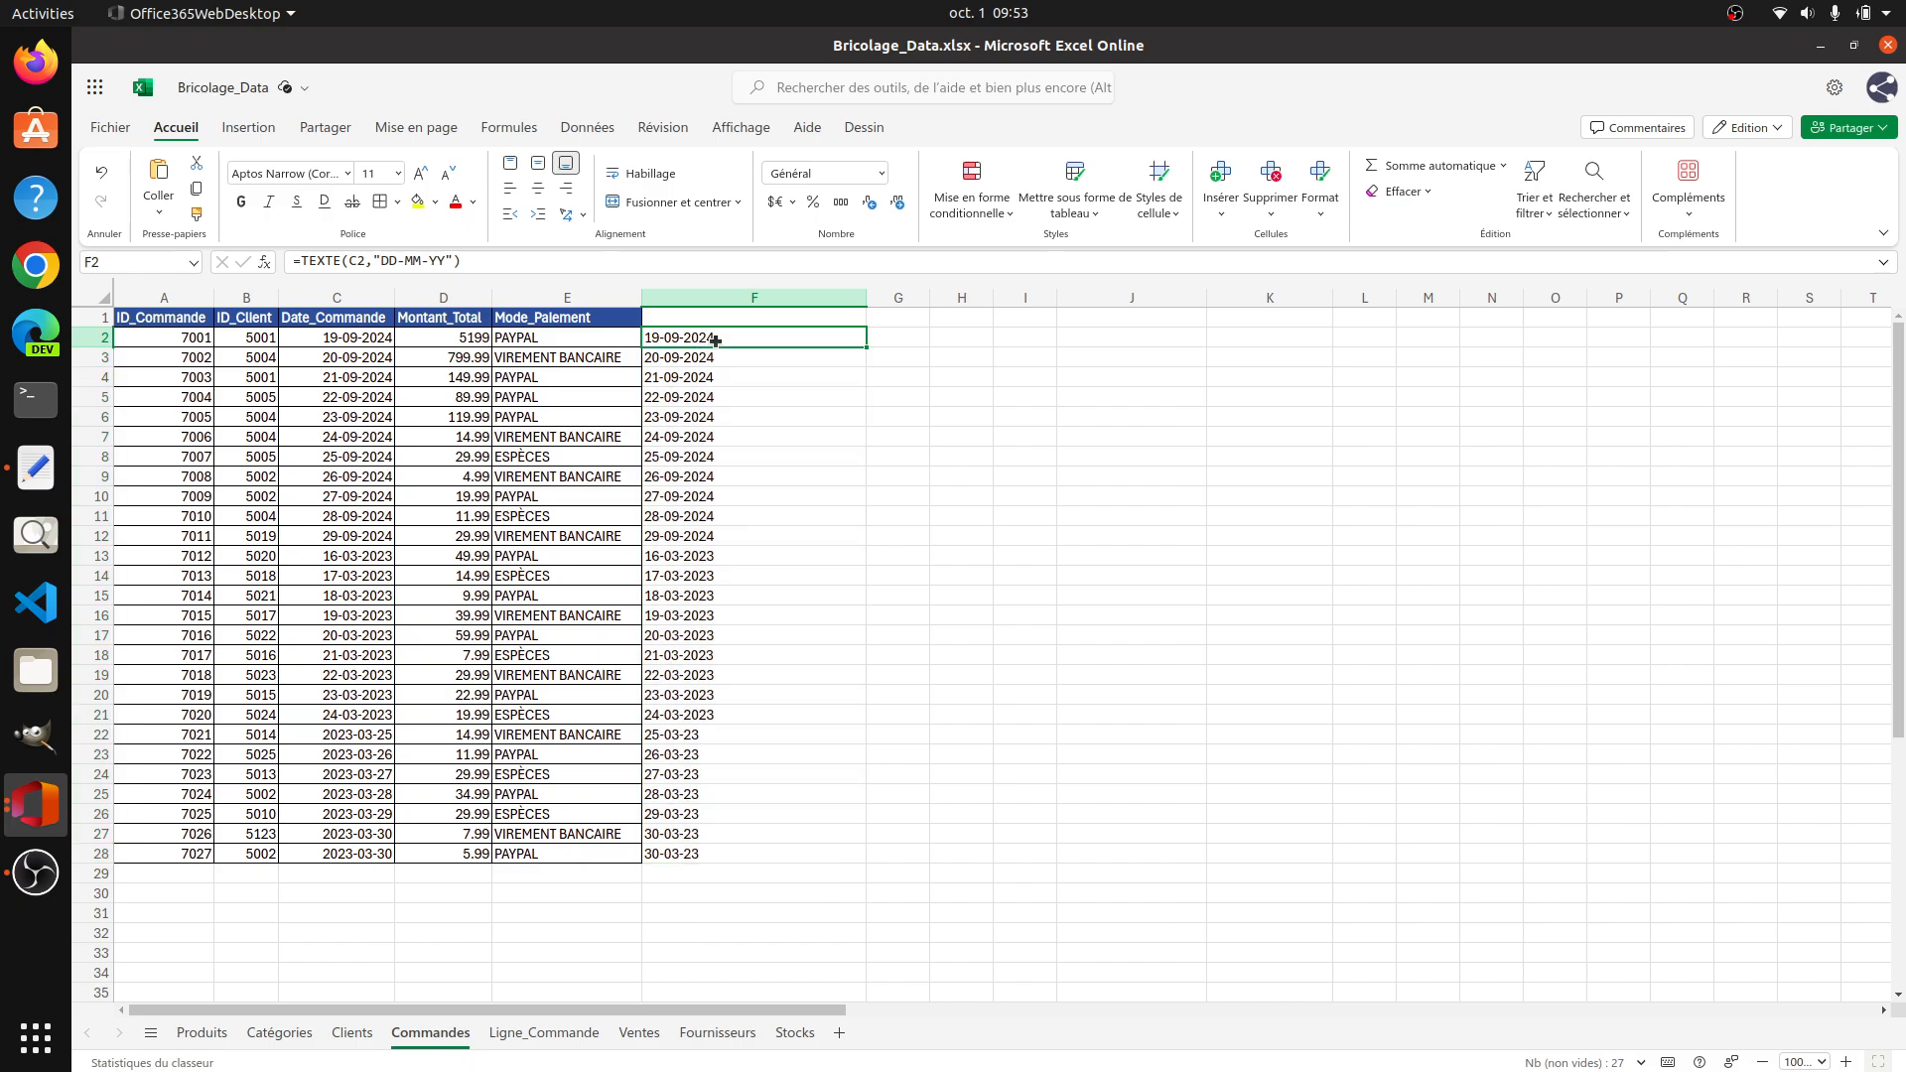
left_click(449, 262)
type("yy")
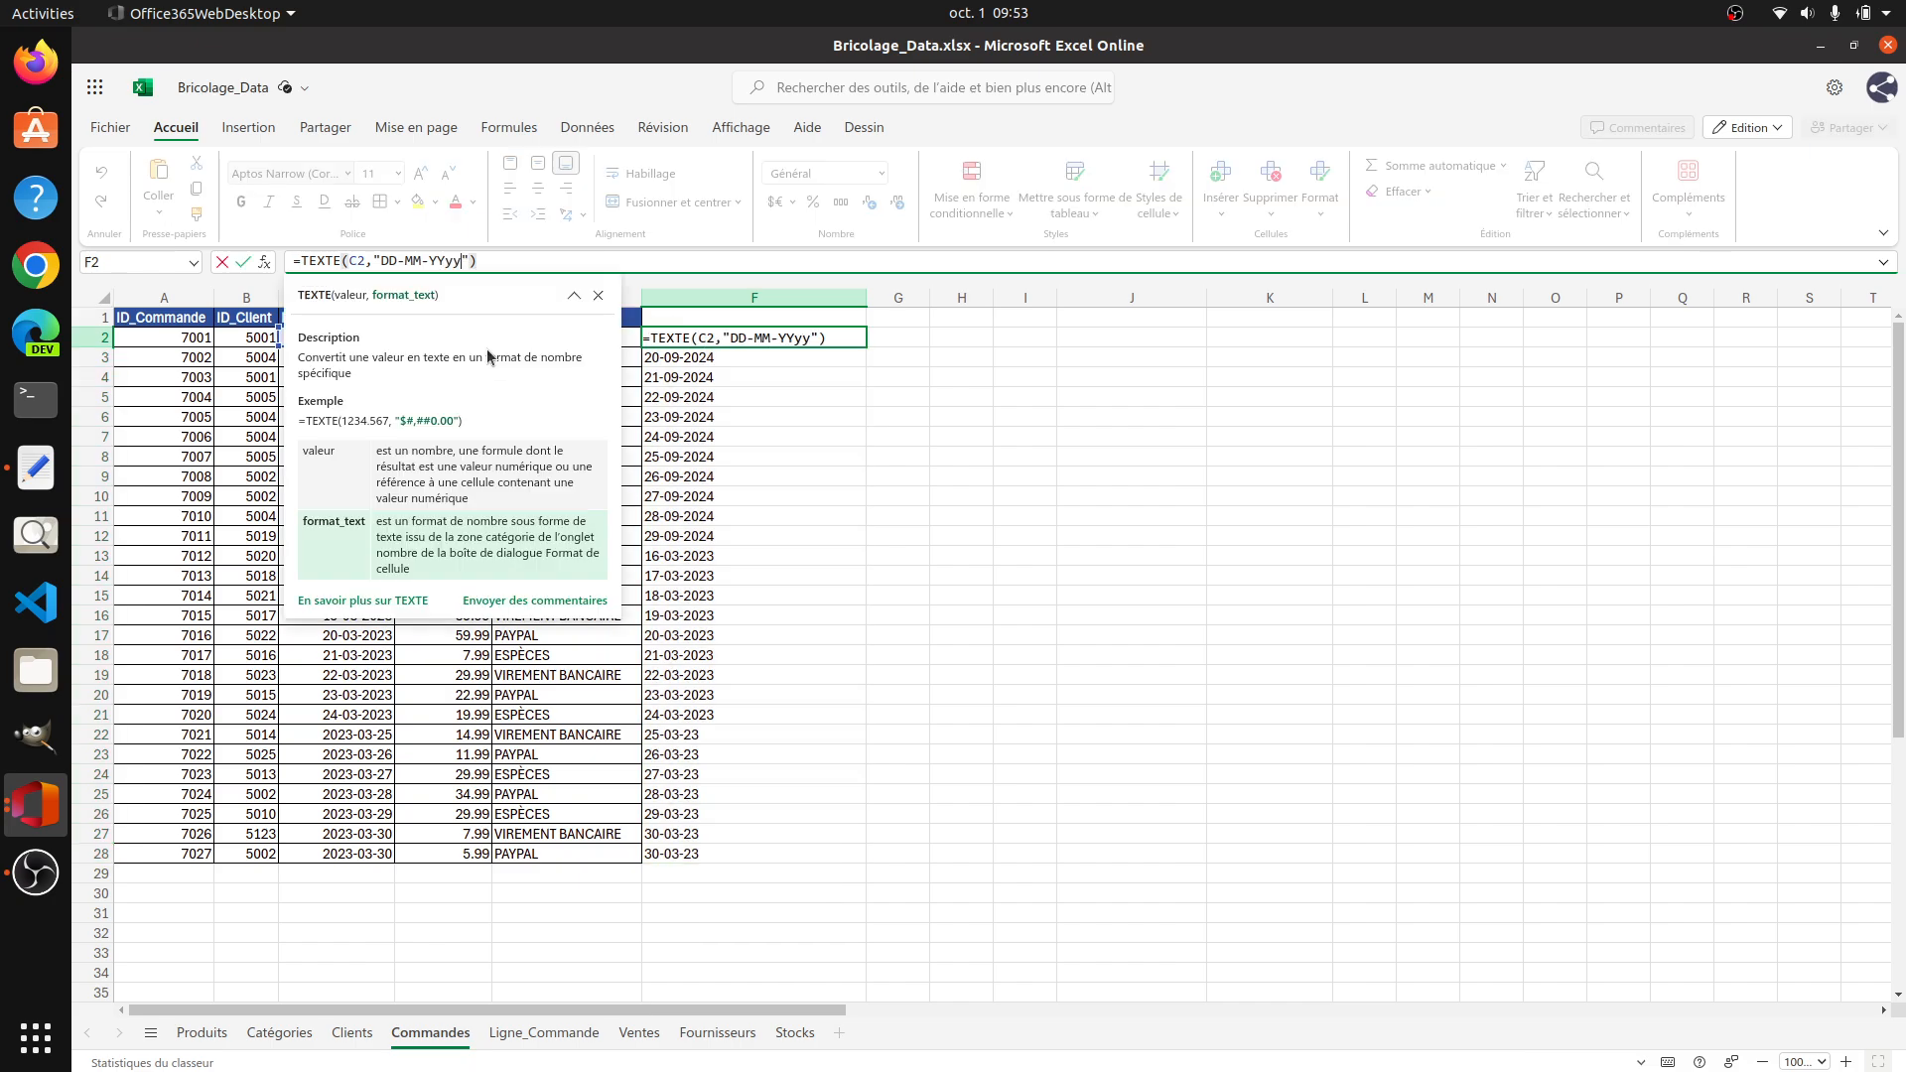
key("BackSpace")
key("BackSpace")
type("YY")
key("Return")
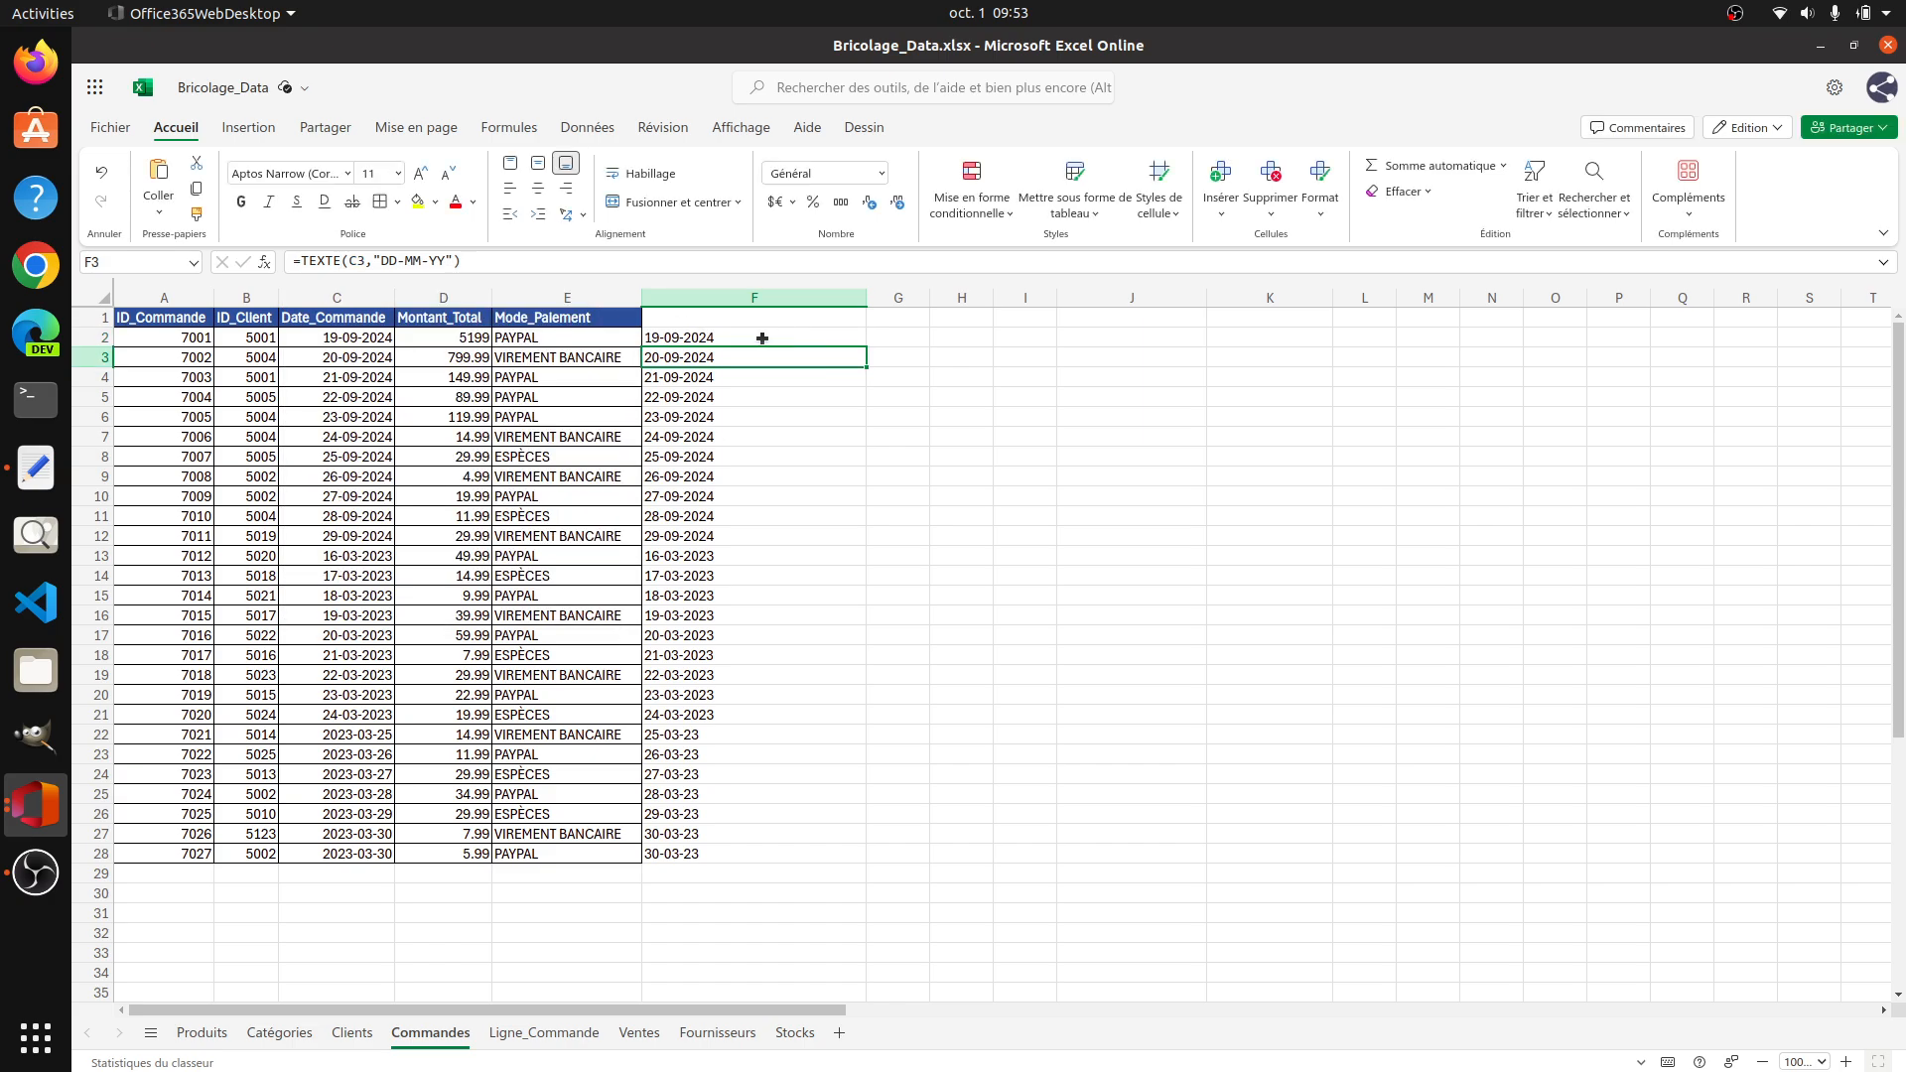
left_click(766, 341)
left_click_drag(869, 347, 868, 856)
left_click(796, 697)
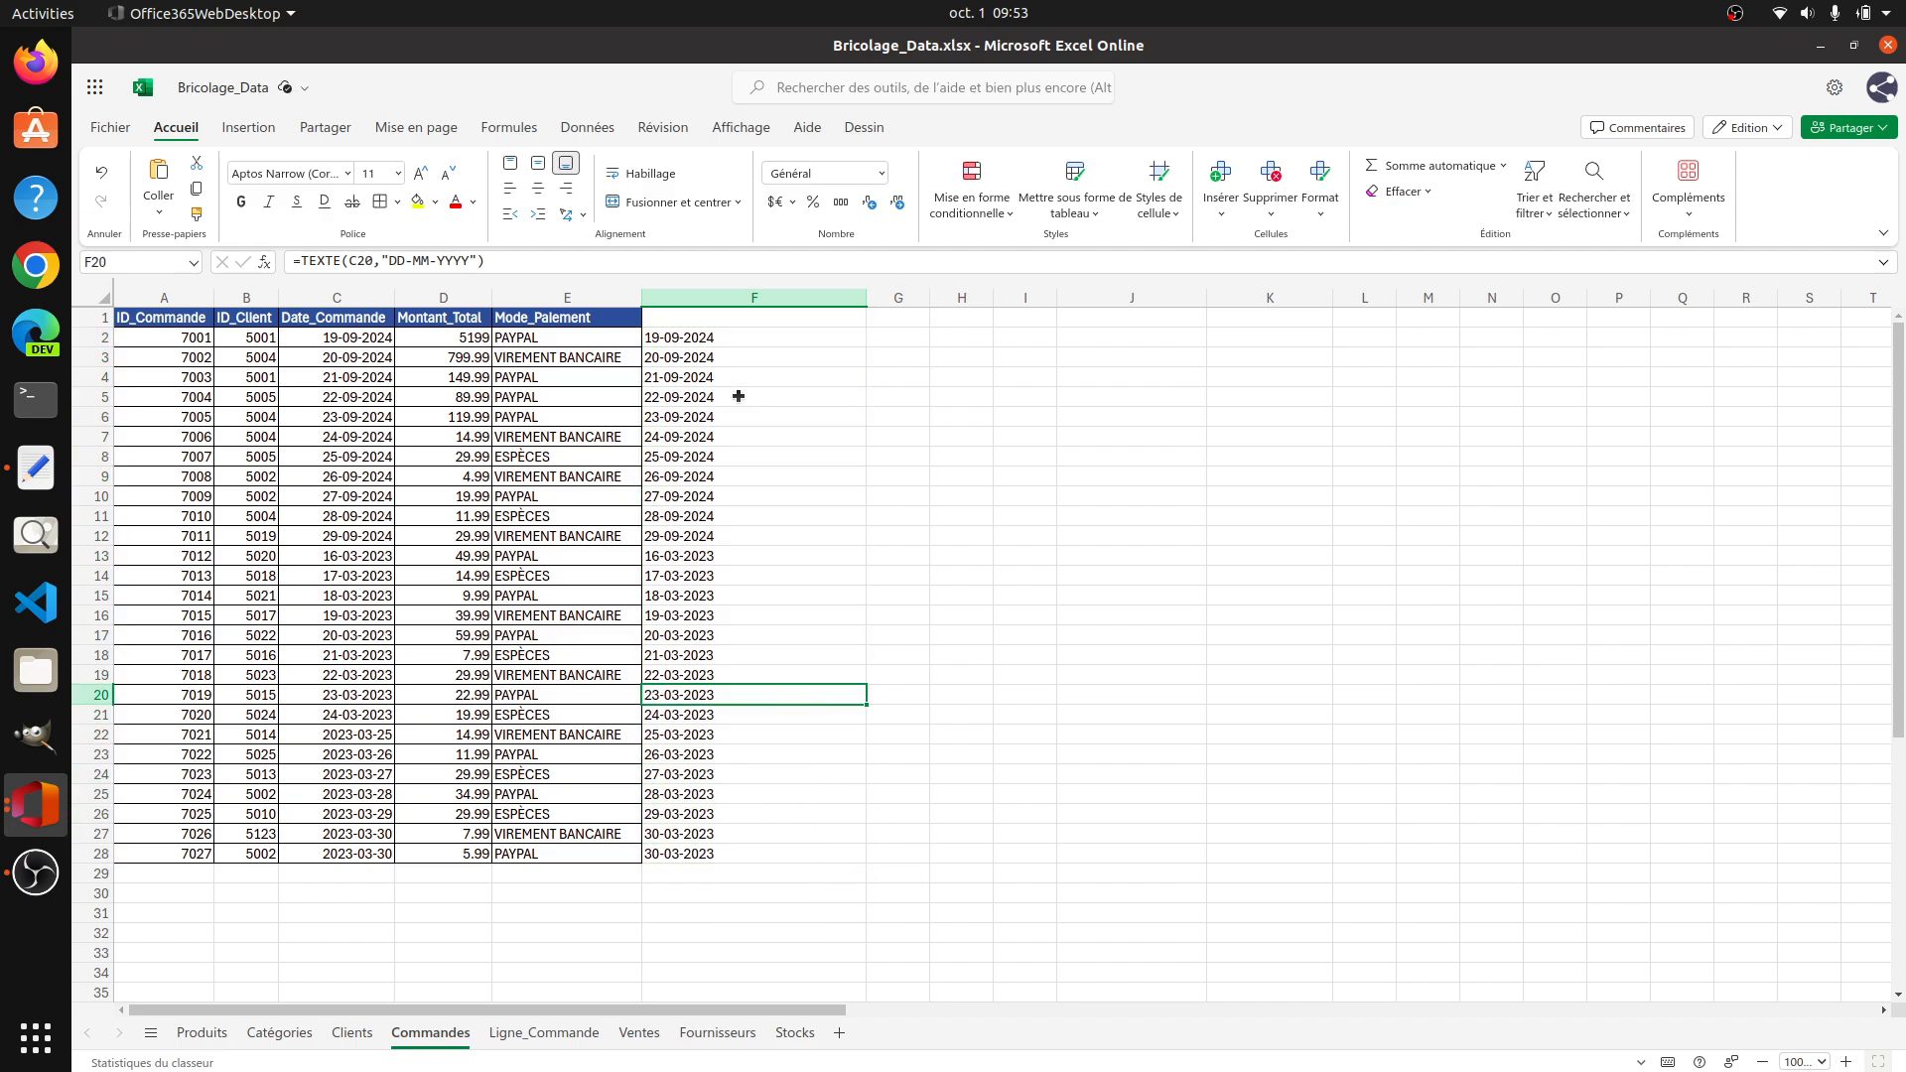
Step: Try to move the TEXTE formulas from F2:F28 over the original Date_Commande values in C2:C28
left_click_drag(731, 341, 736, 848)
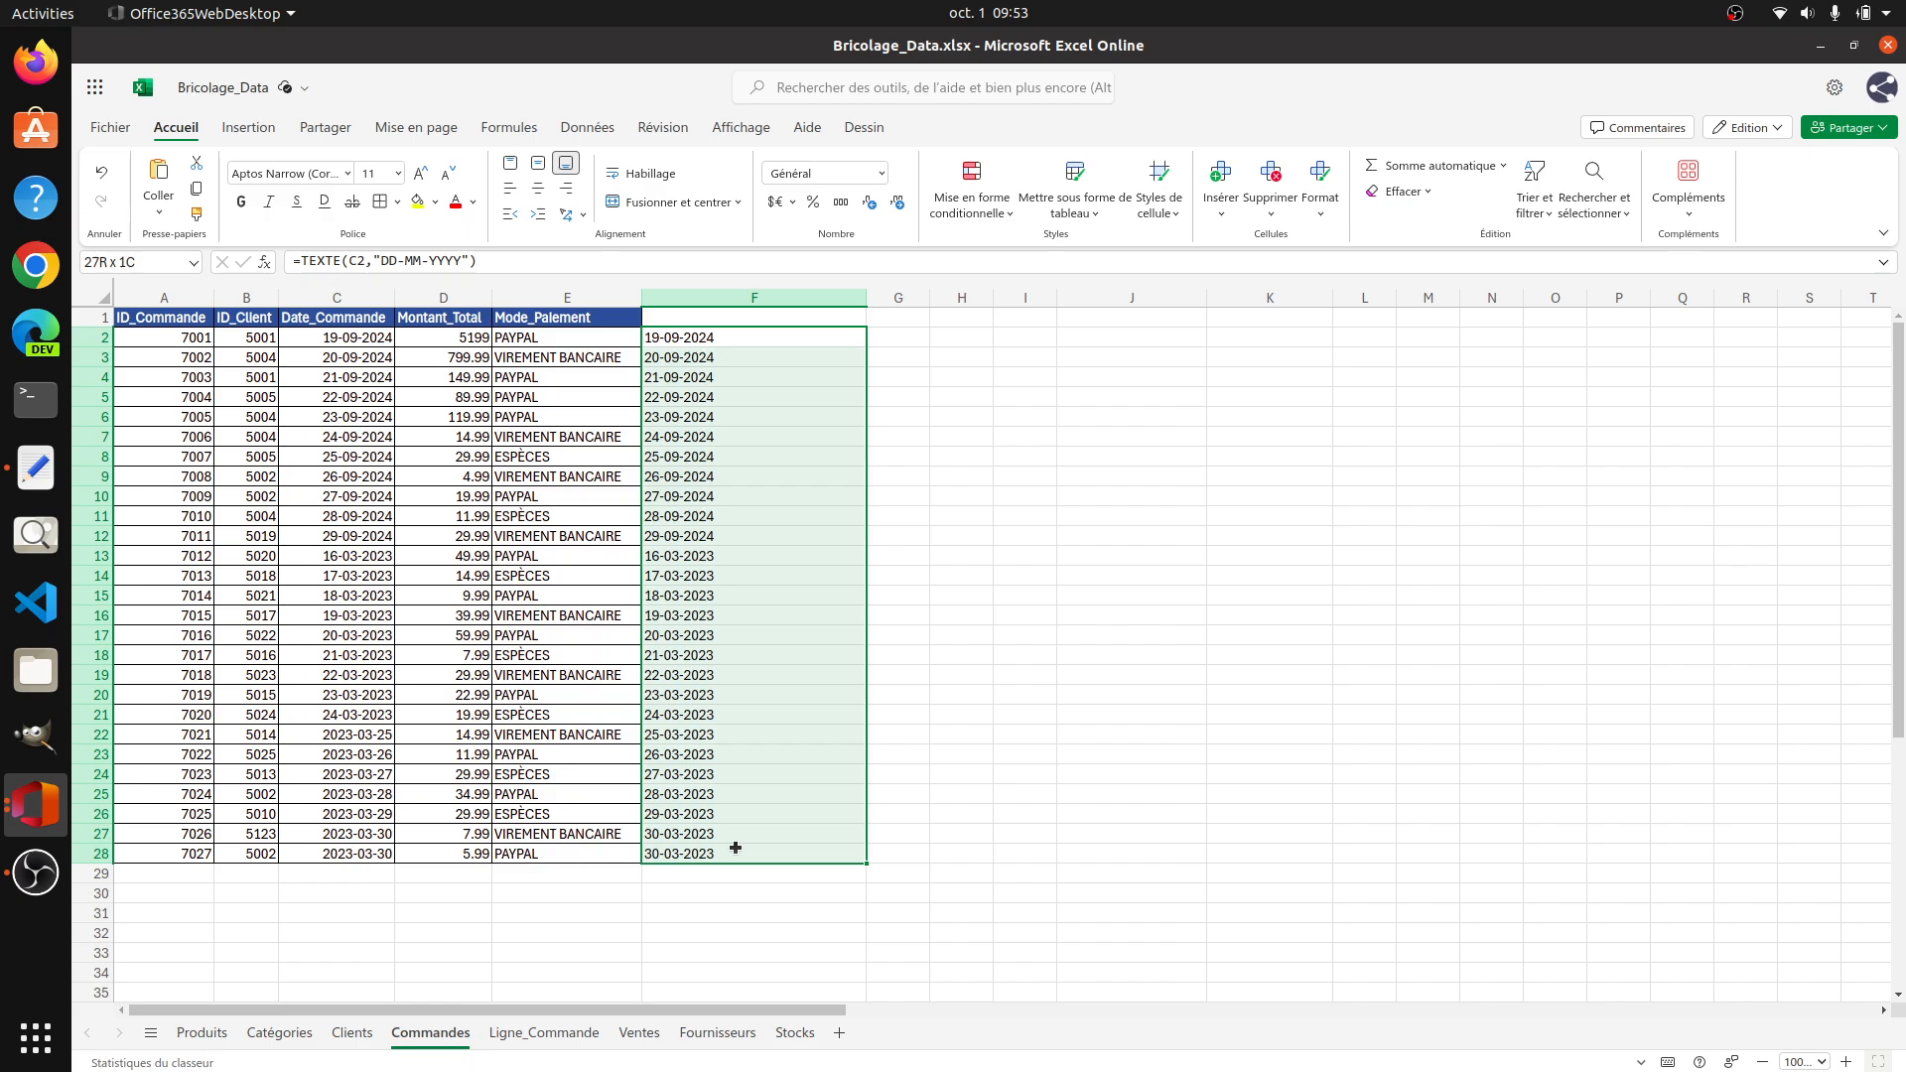
key("ctrl+x")
left_click(358, 340)
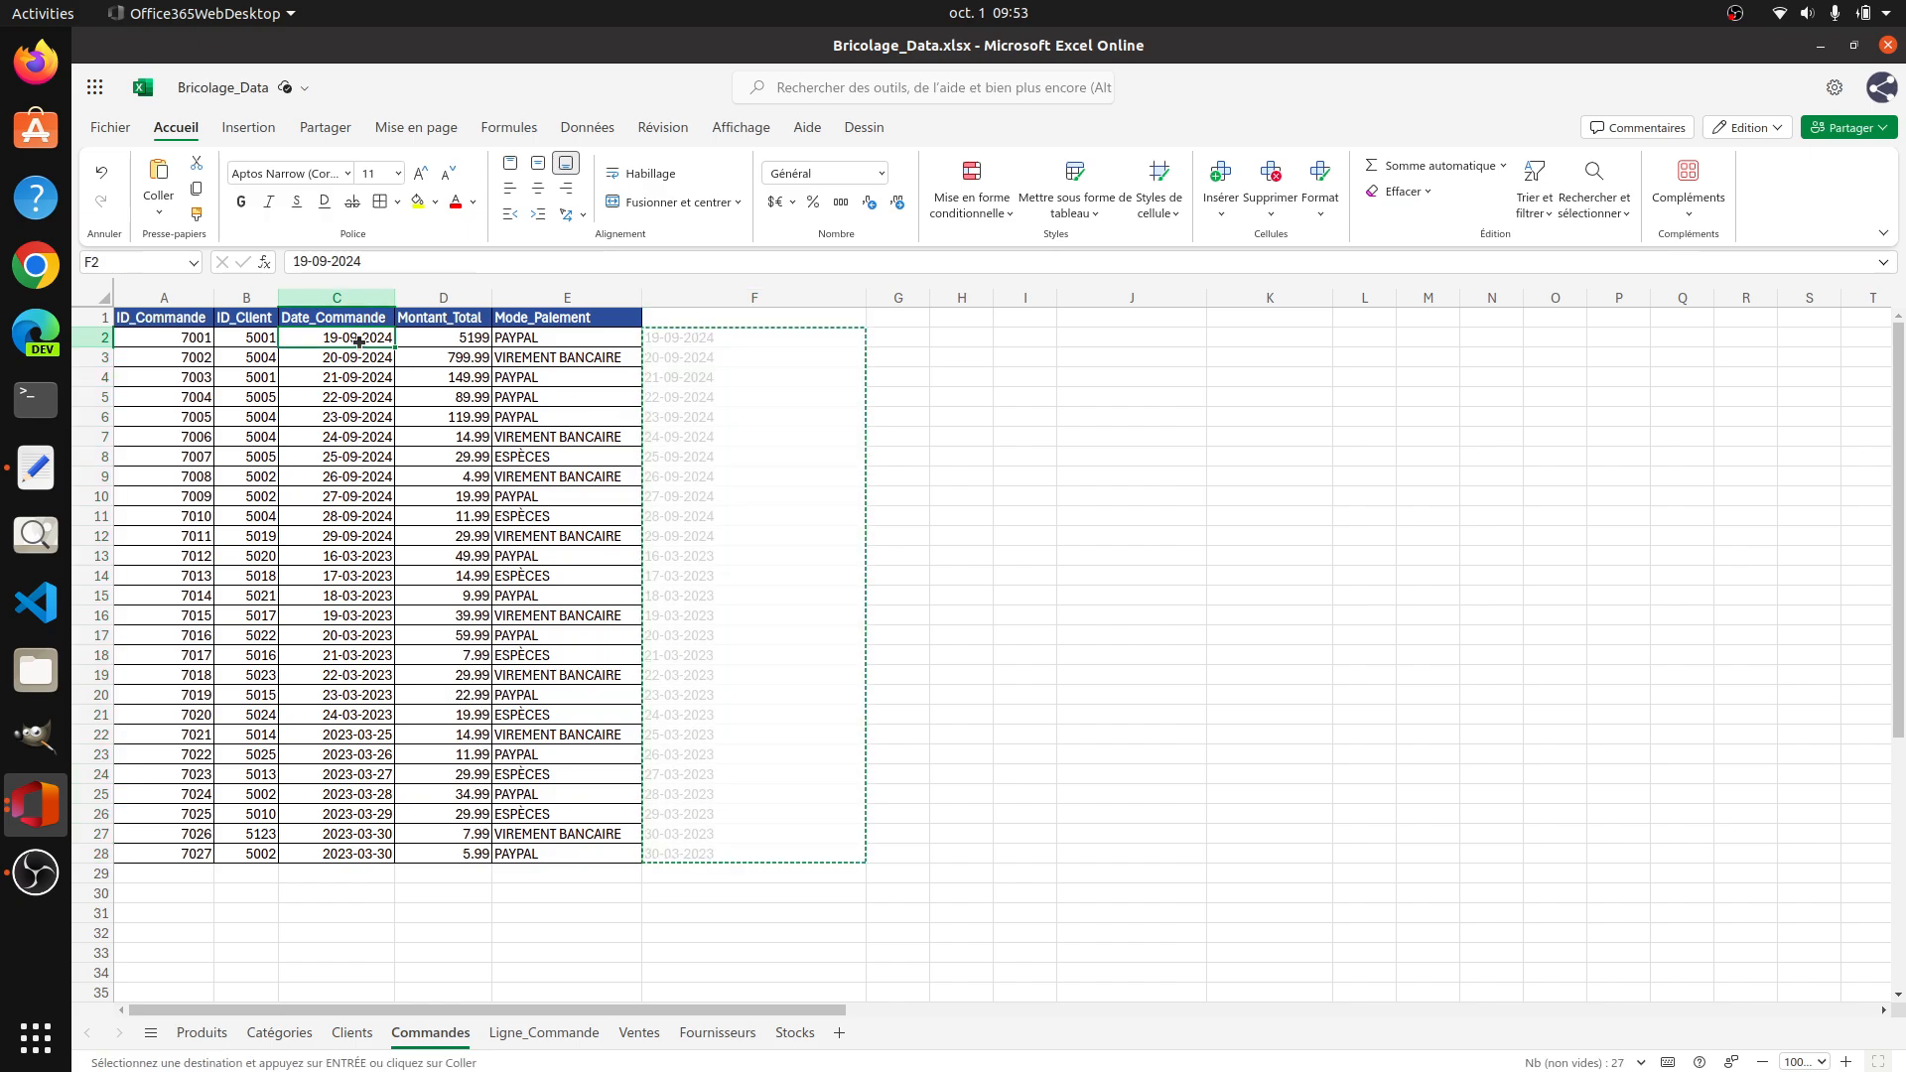
left_click_drag(359, 340, 363, 856)
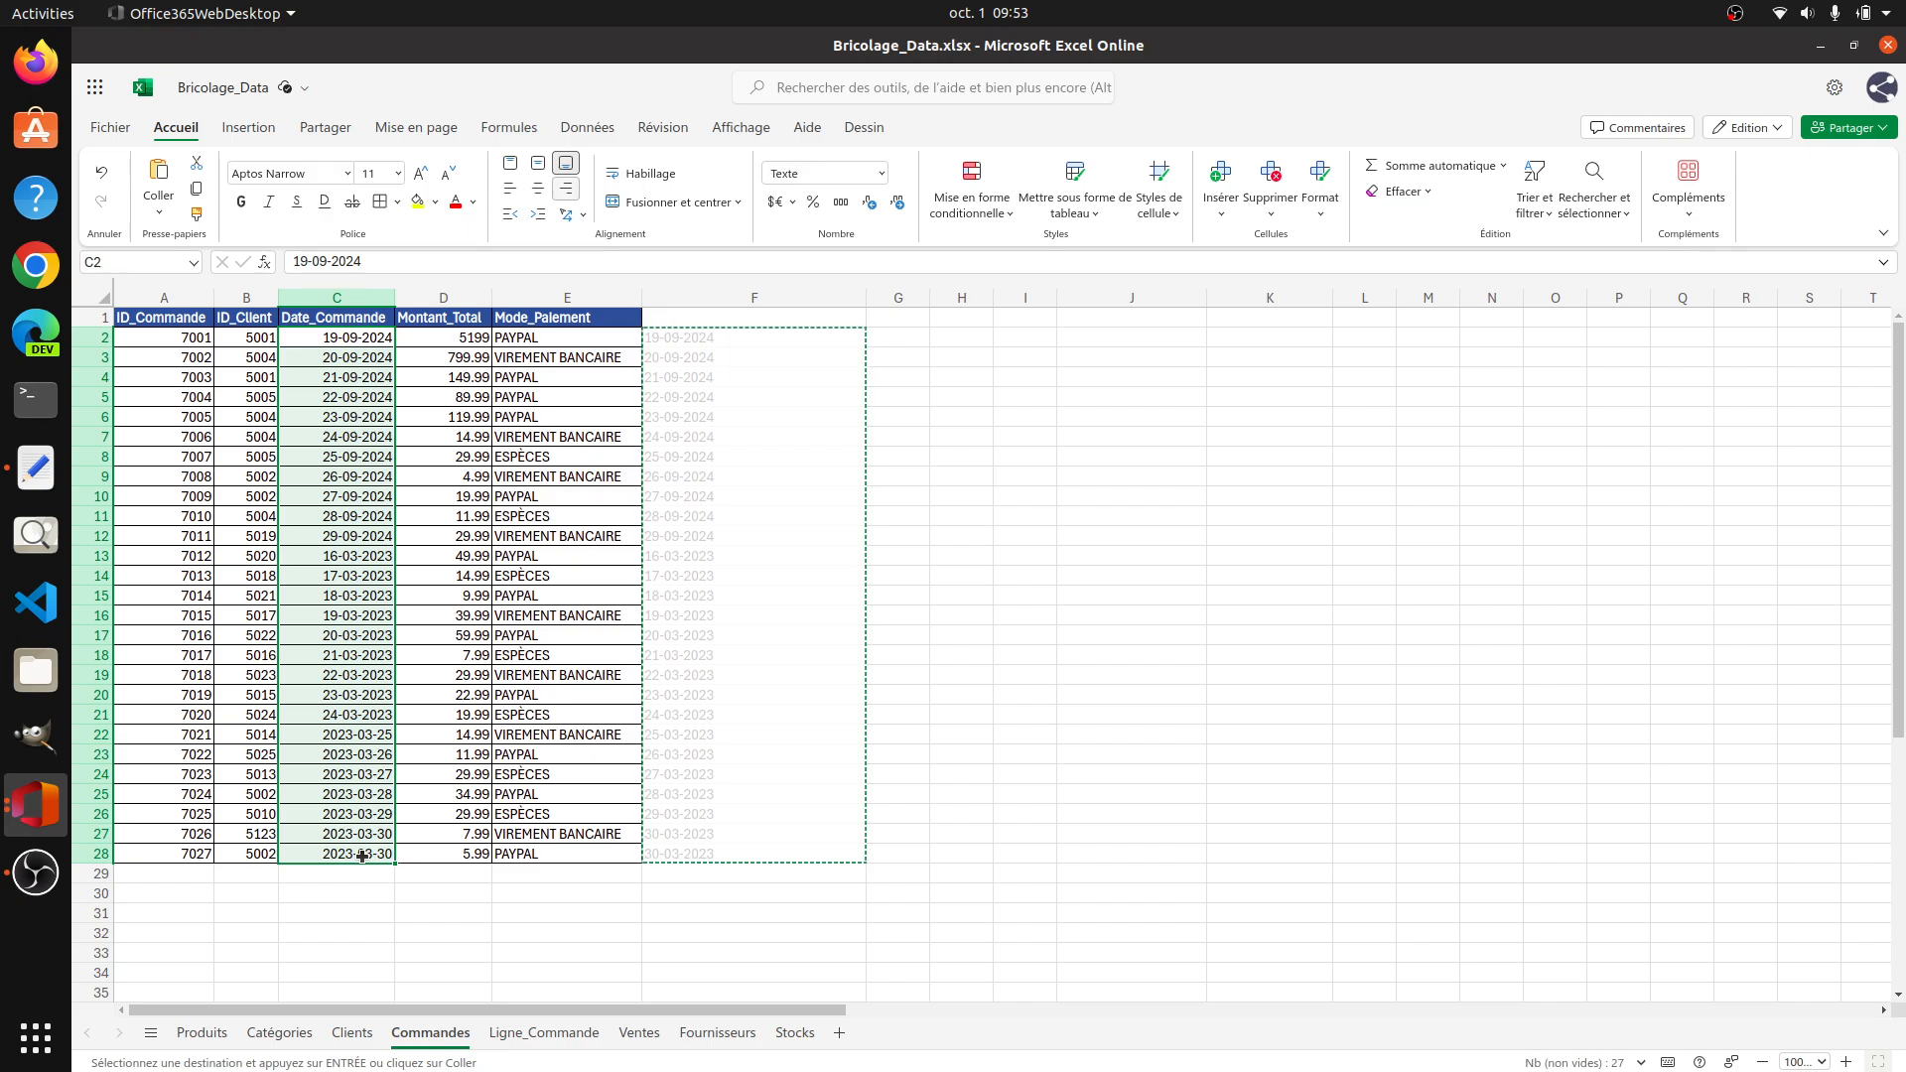
key("ctrl+v")
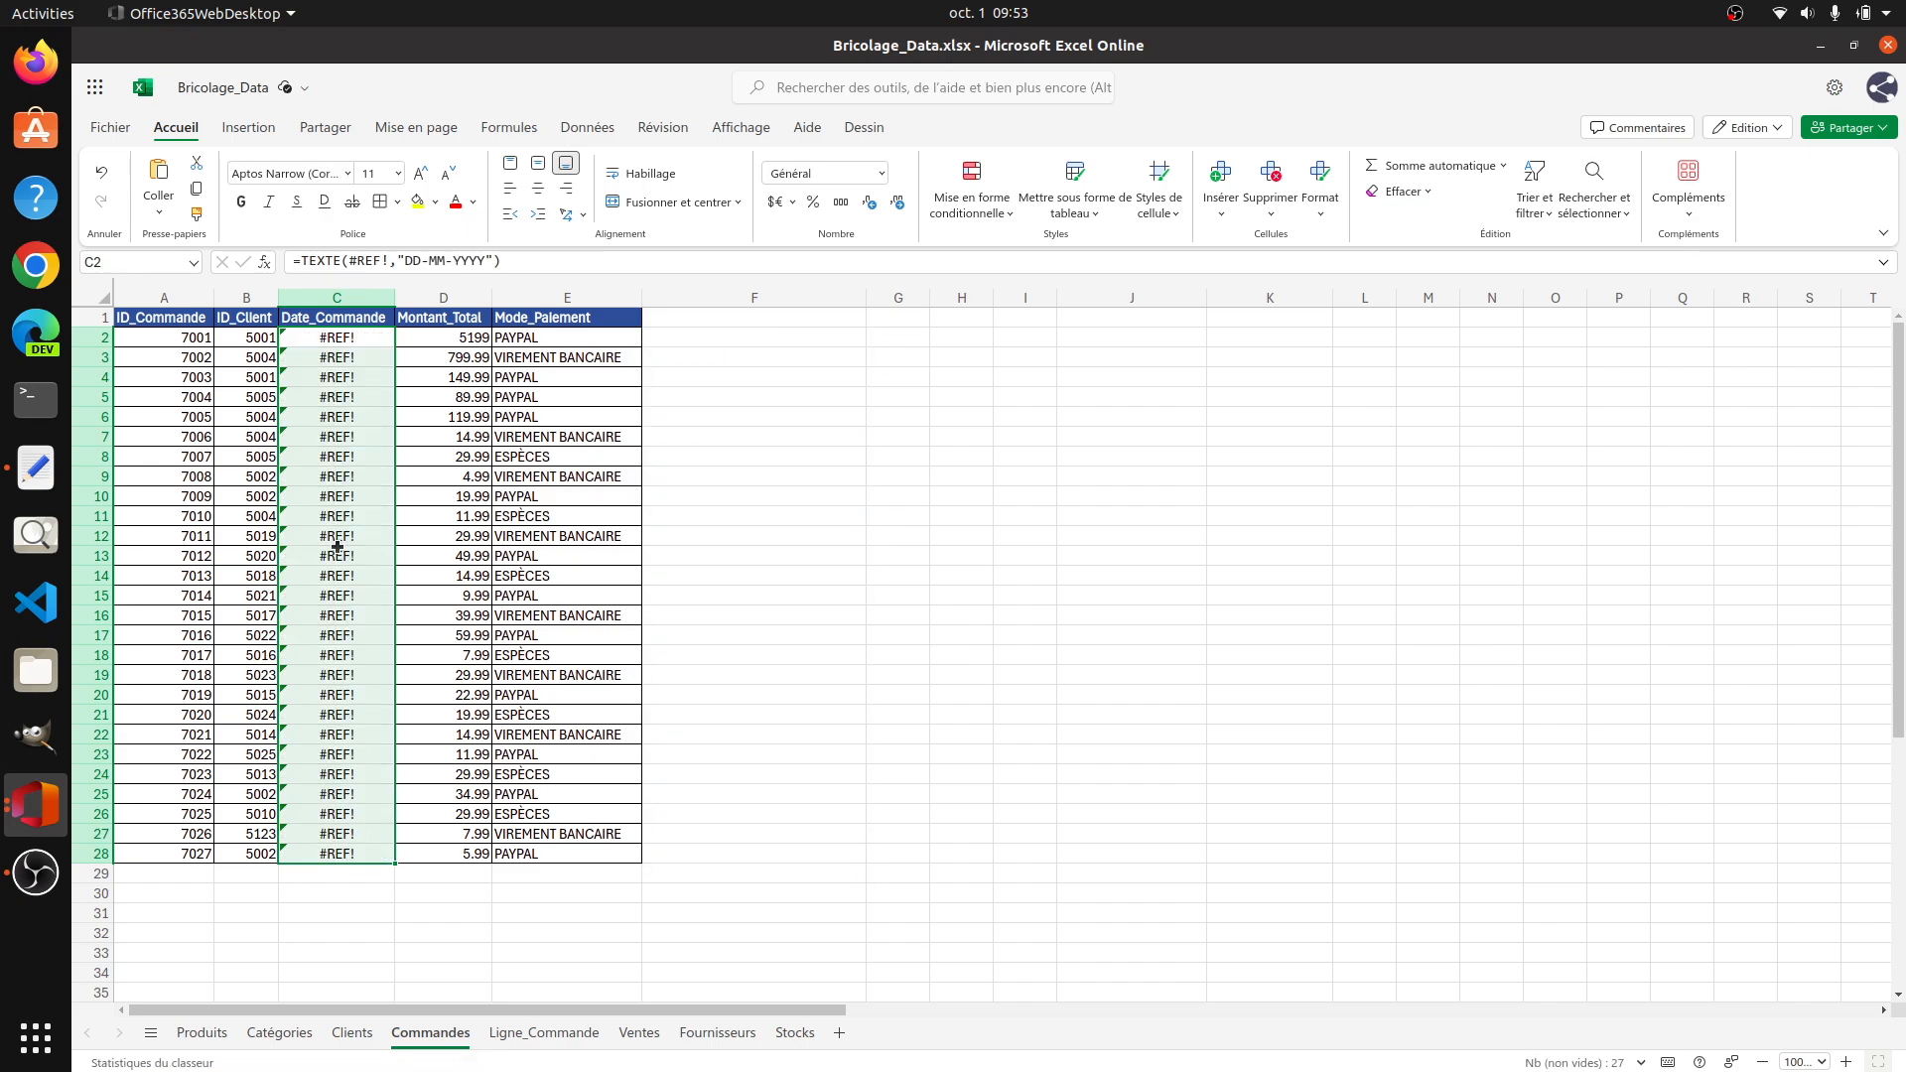
key("ctrl+z")
left_click(728, 340)
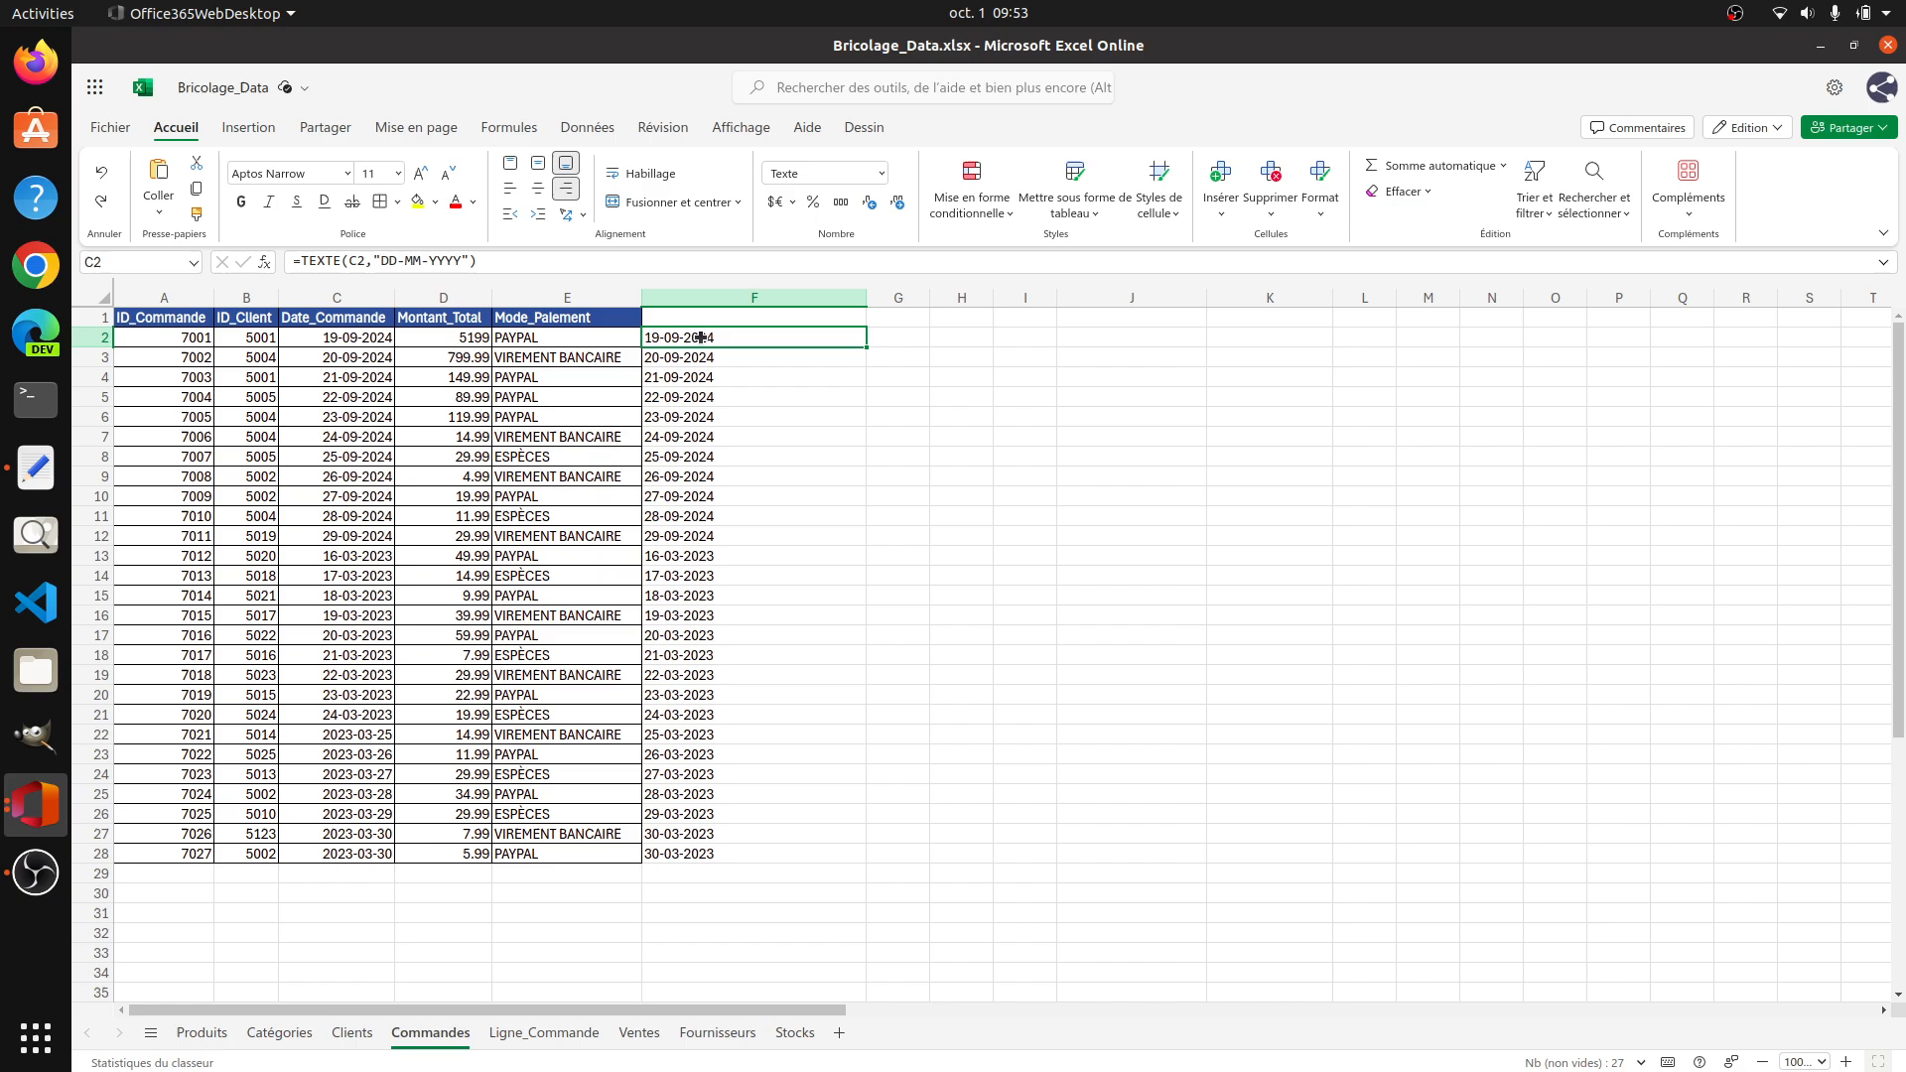
left_click(373, 263)
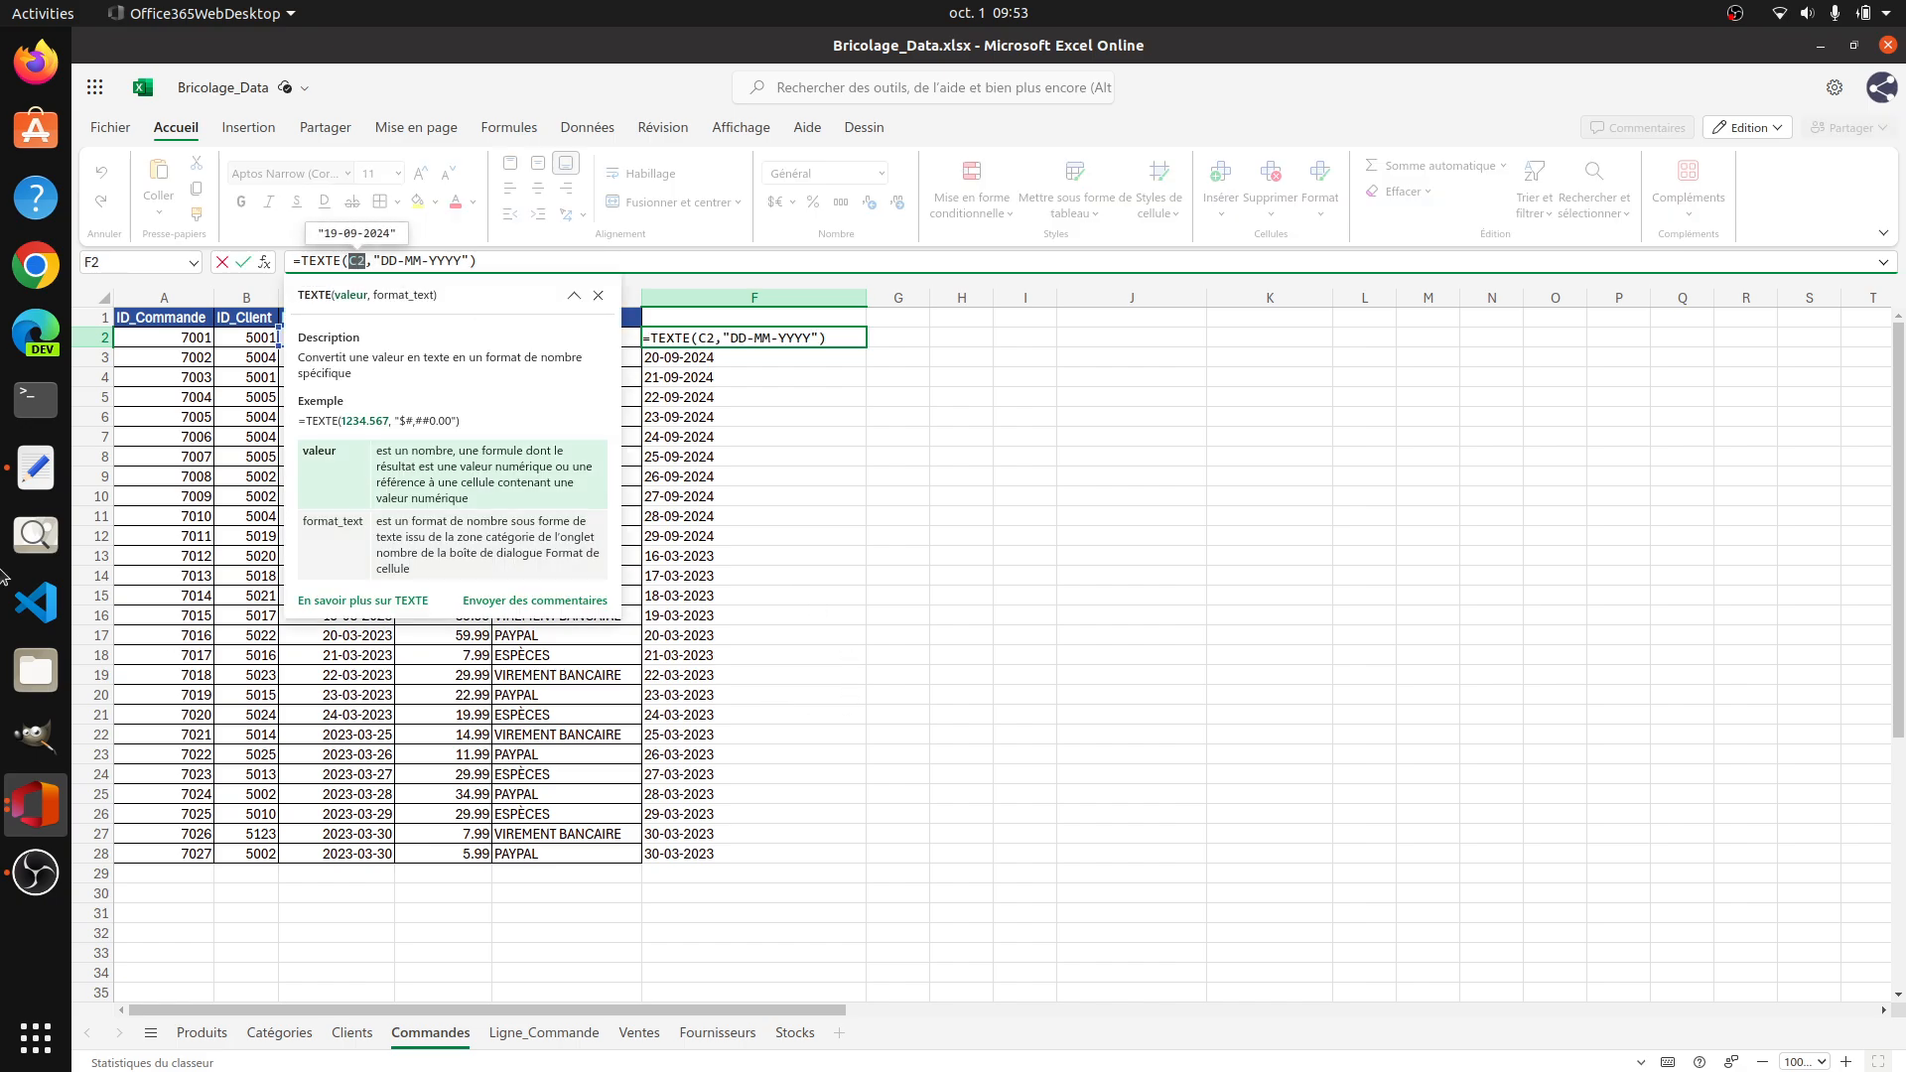
left_click(36, 467)
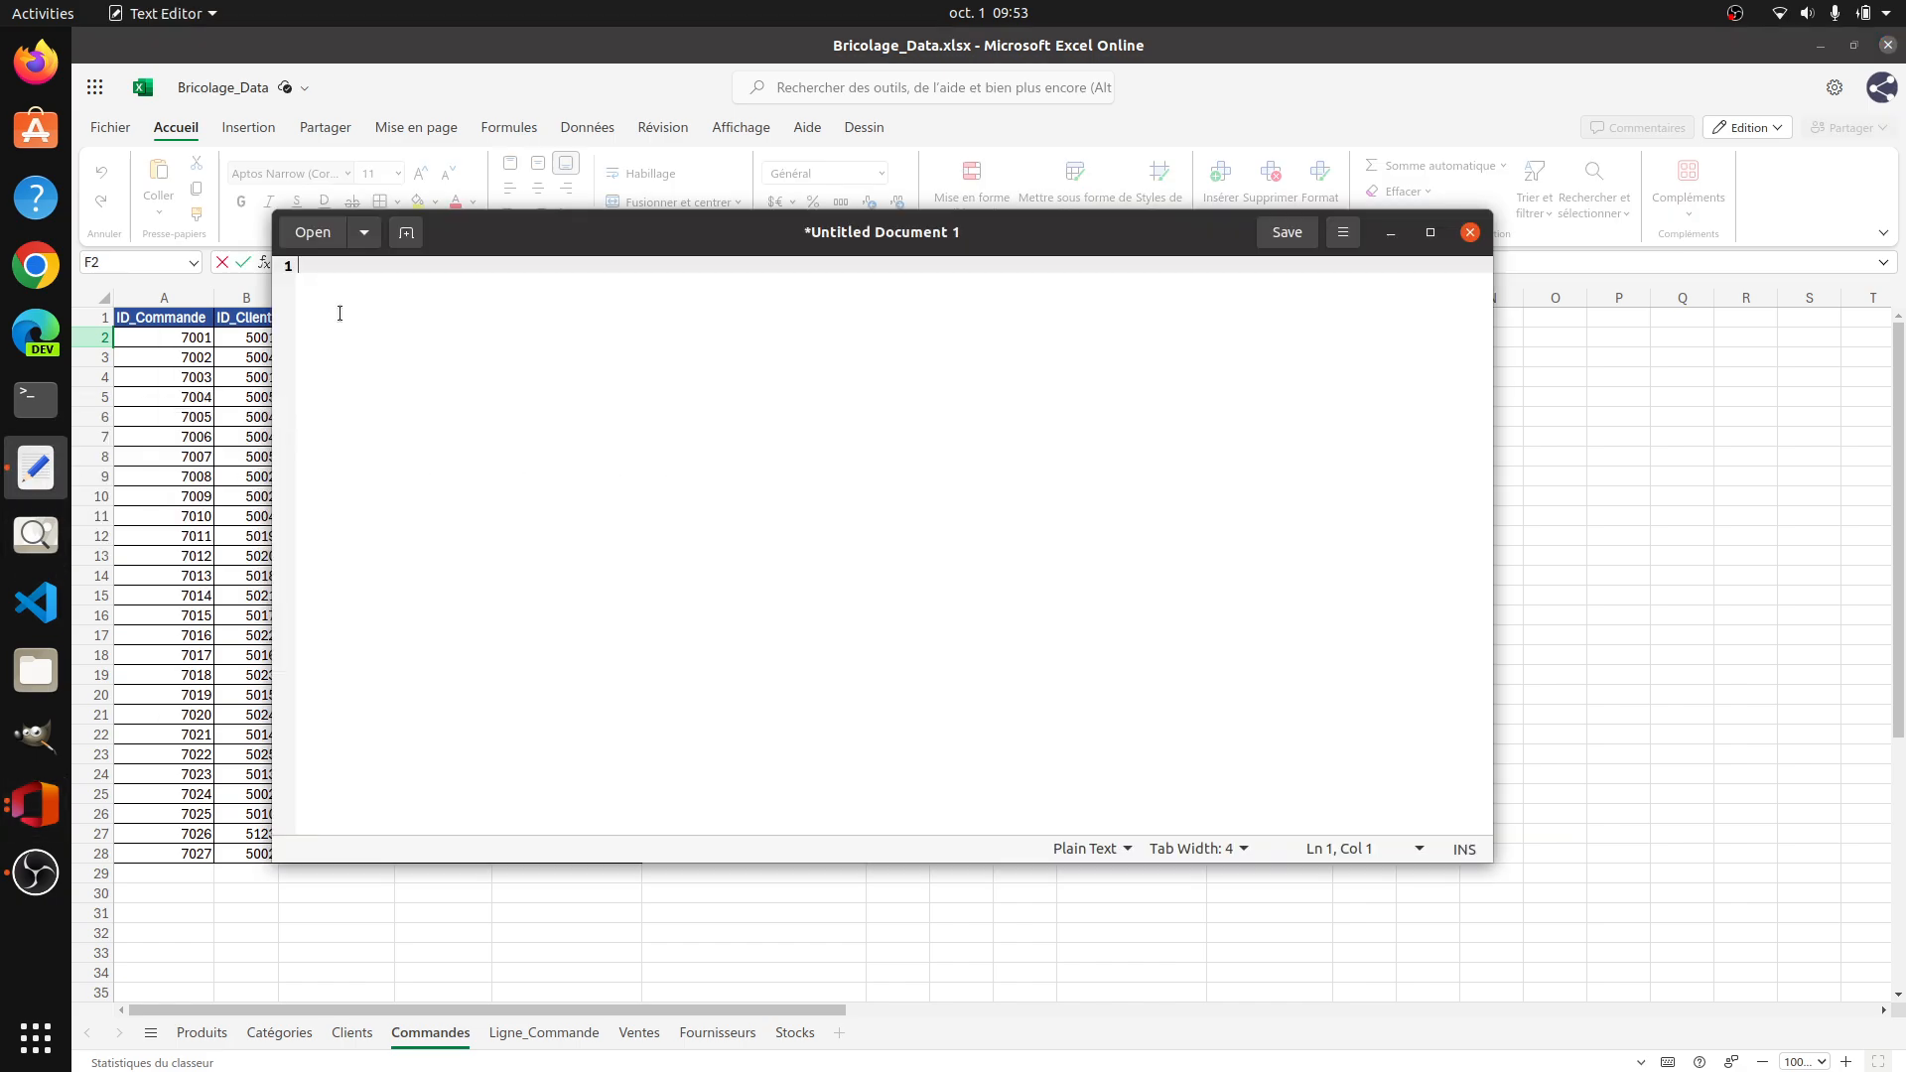
left_click(1598, 436)
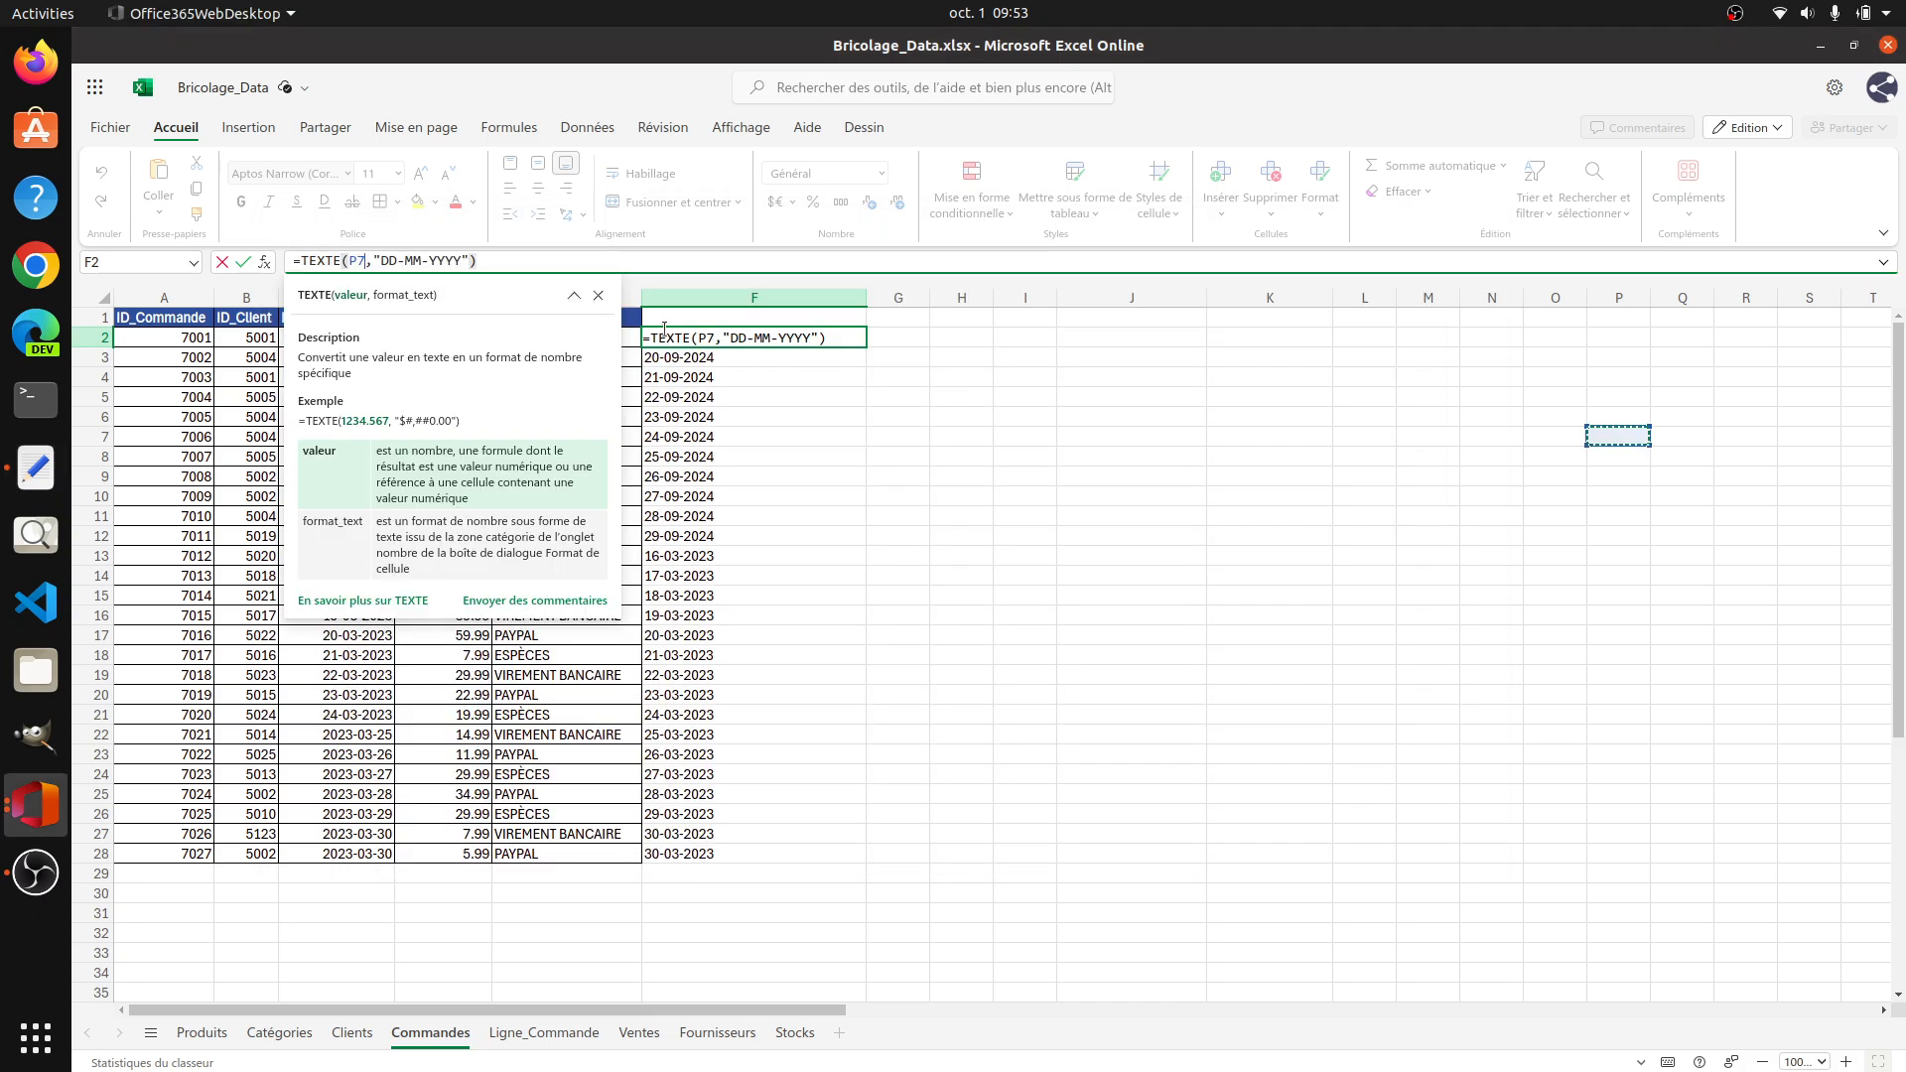
left_click(732, 360)
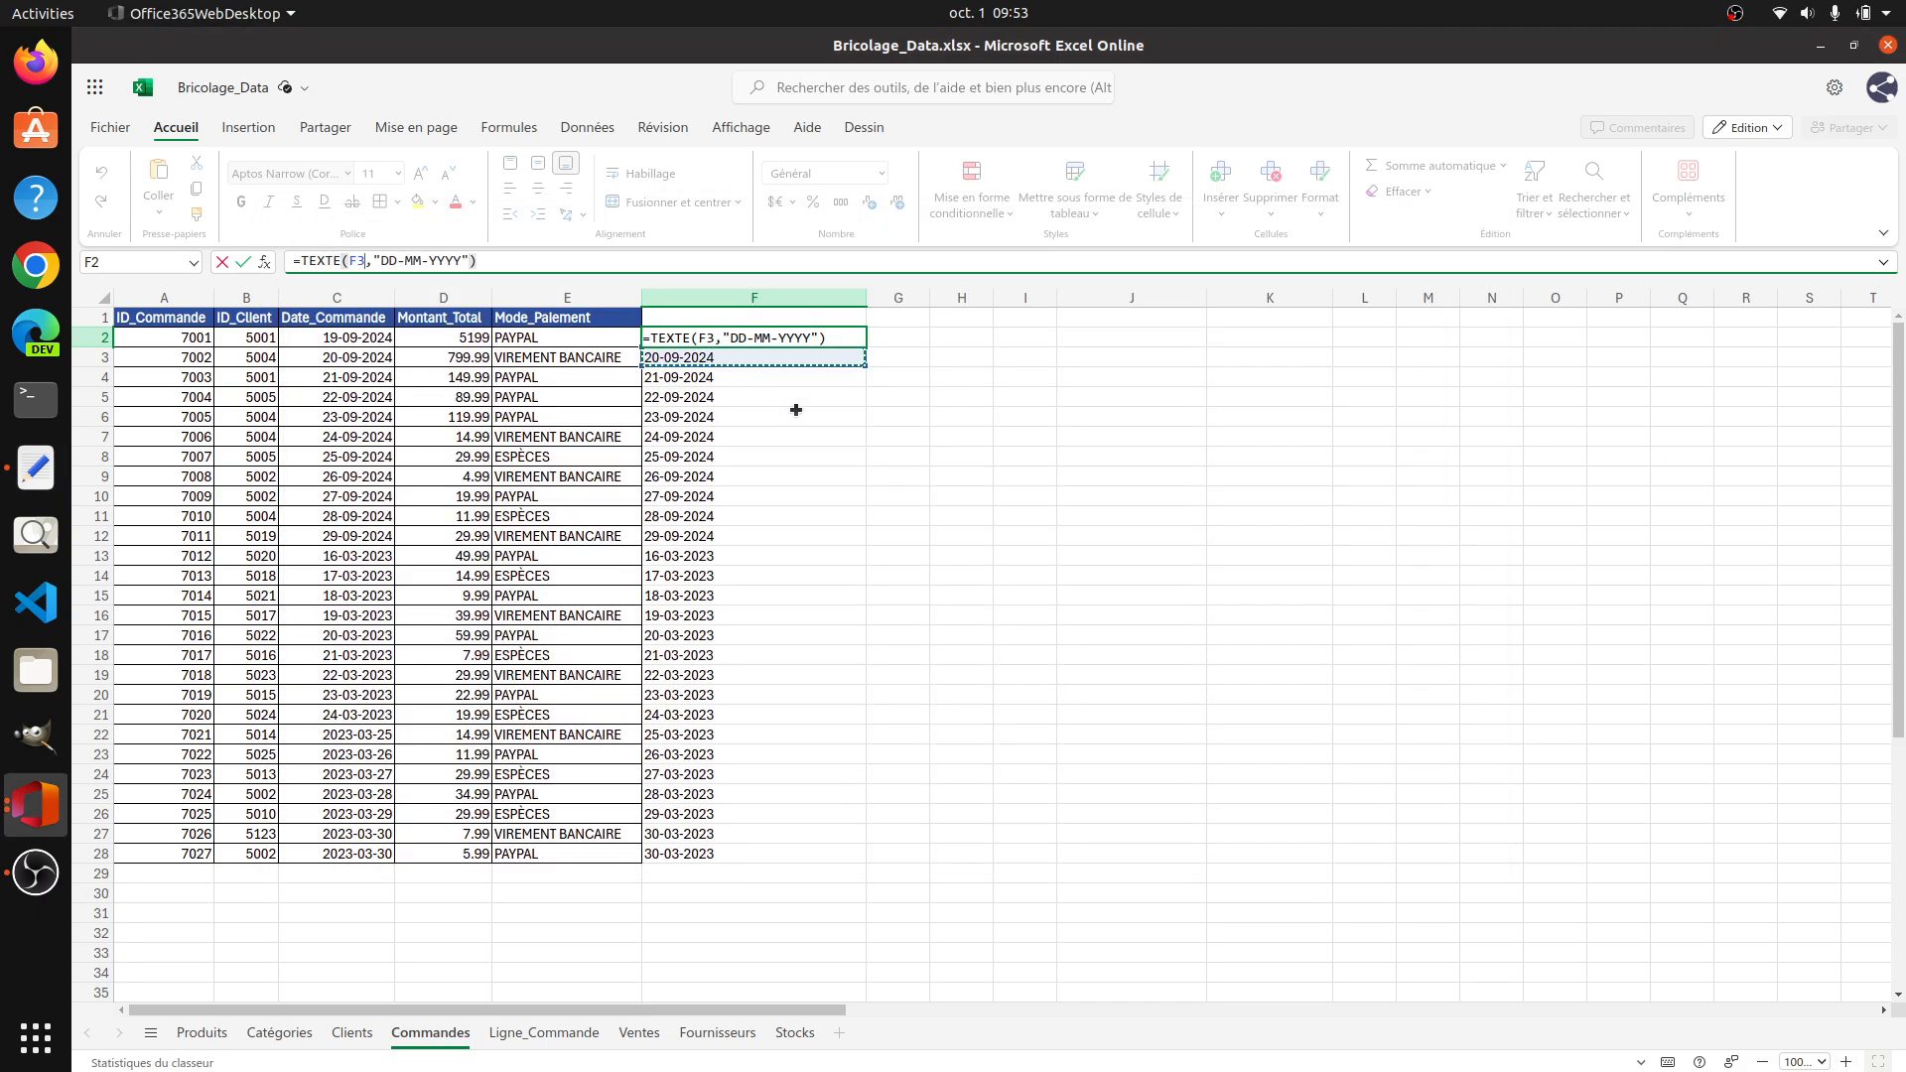
key("Escape")
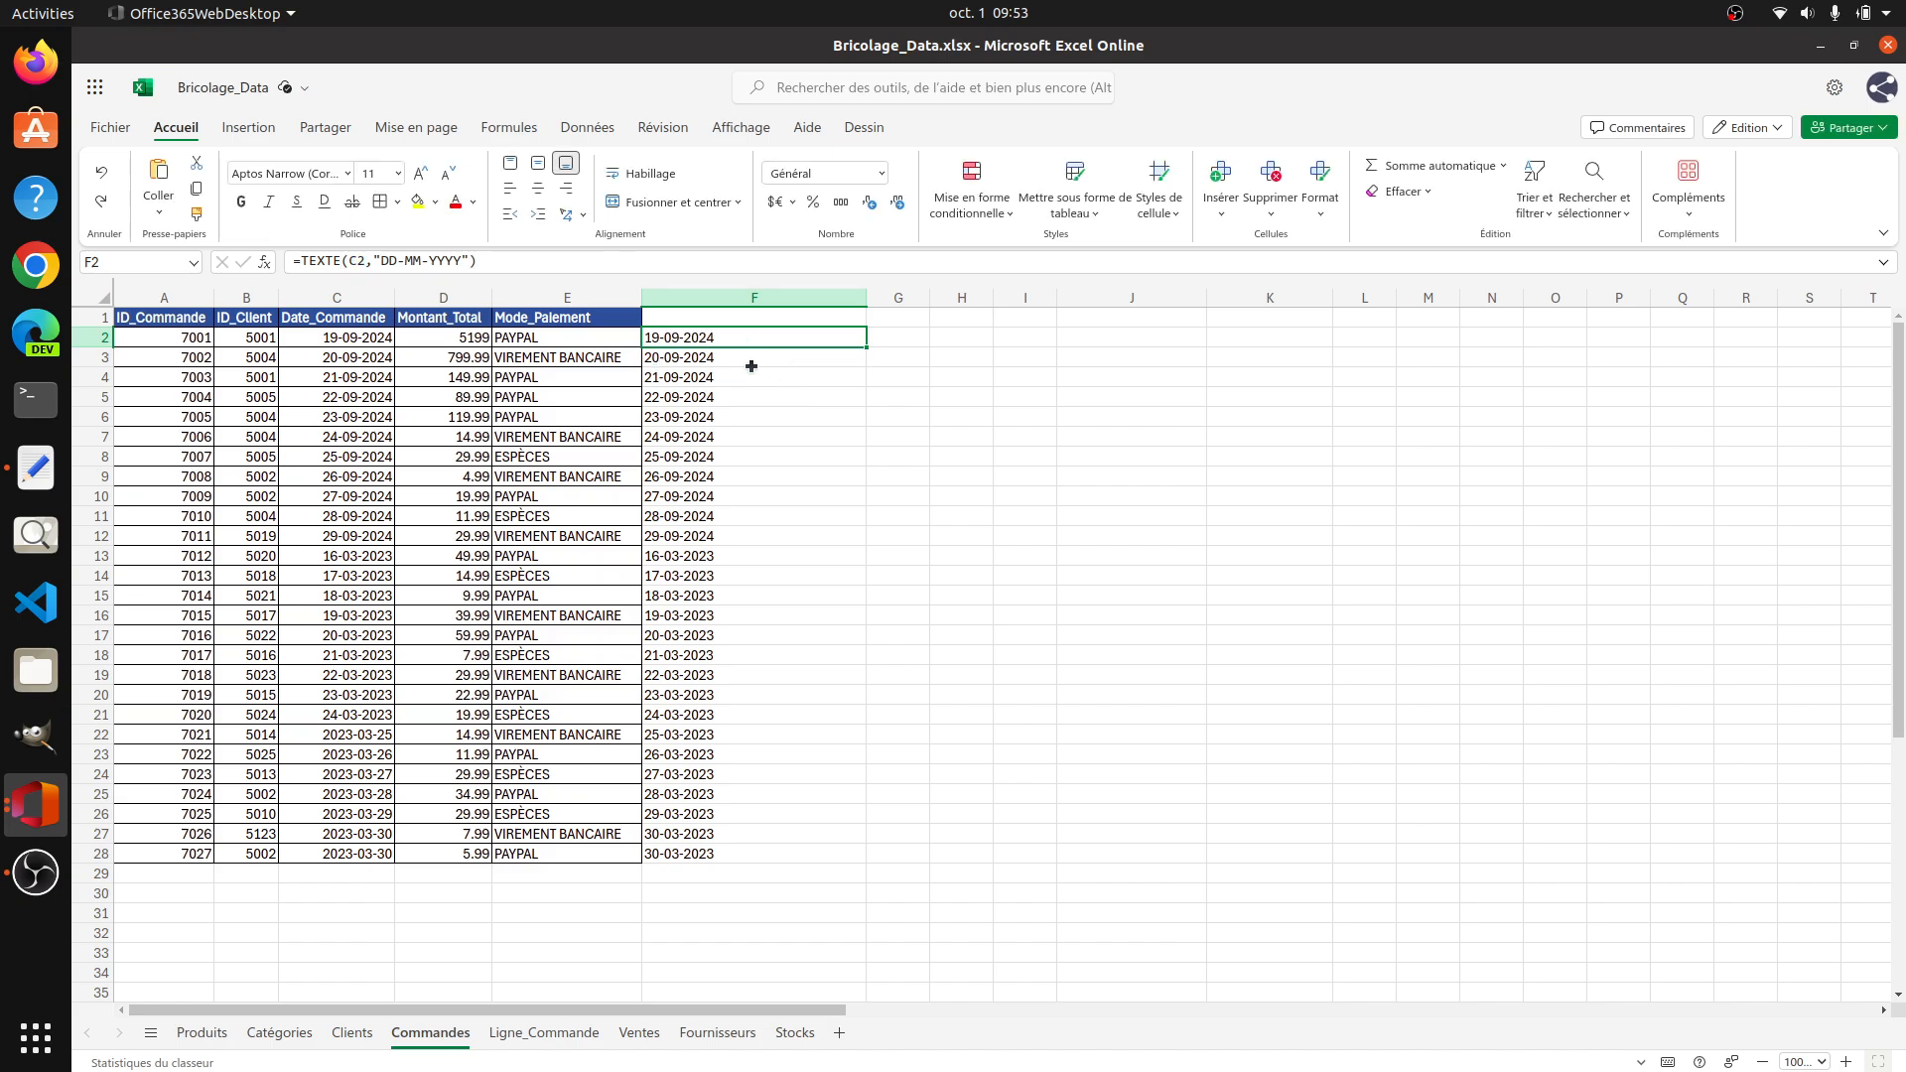
Step: Cut the formatted dates in F2:F28 and paste them as plain text into the blank Text Editor document
mouse_move(750, 343)
left_mouse_down()
mouse_move(748, 877)
mouse_move(754, 860)
left_mouse_up()
key("ctrl+c")
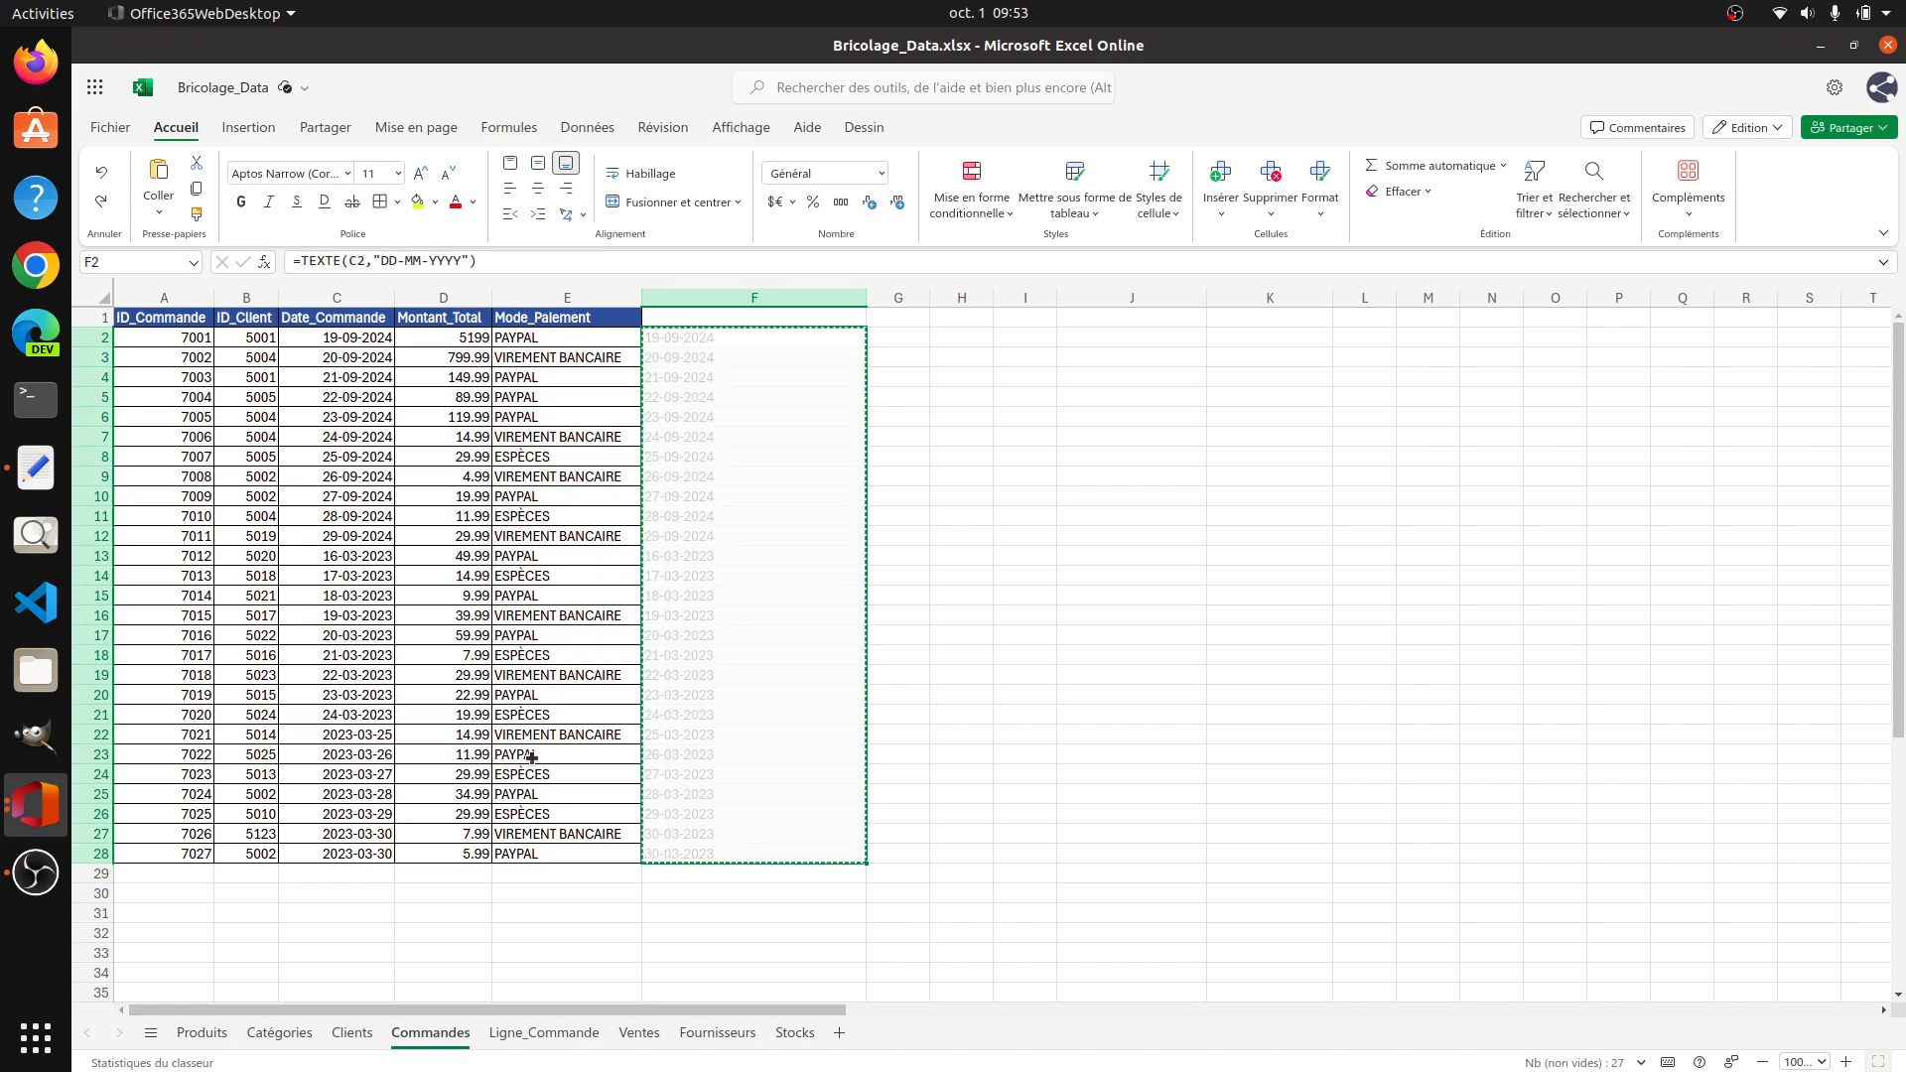
left_click(36, 467)
key("ctrl+v")
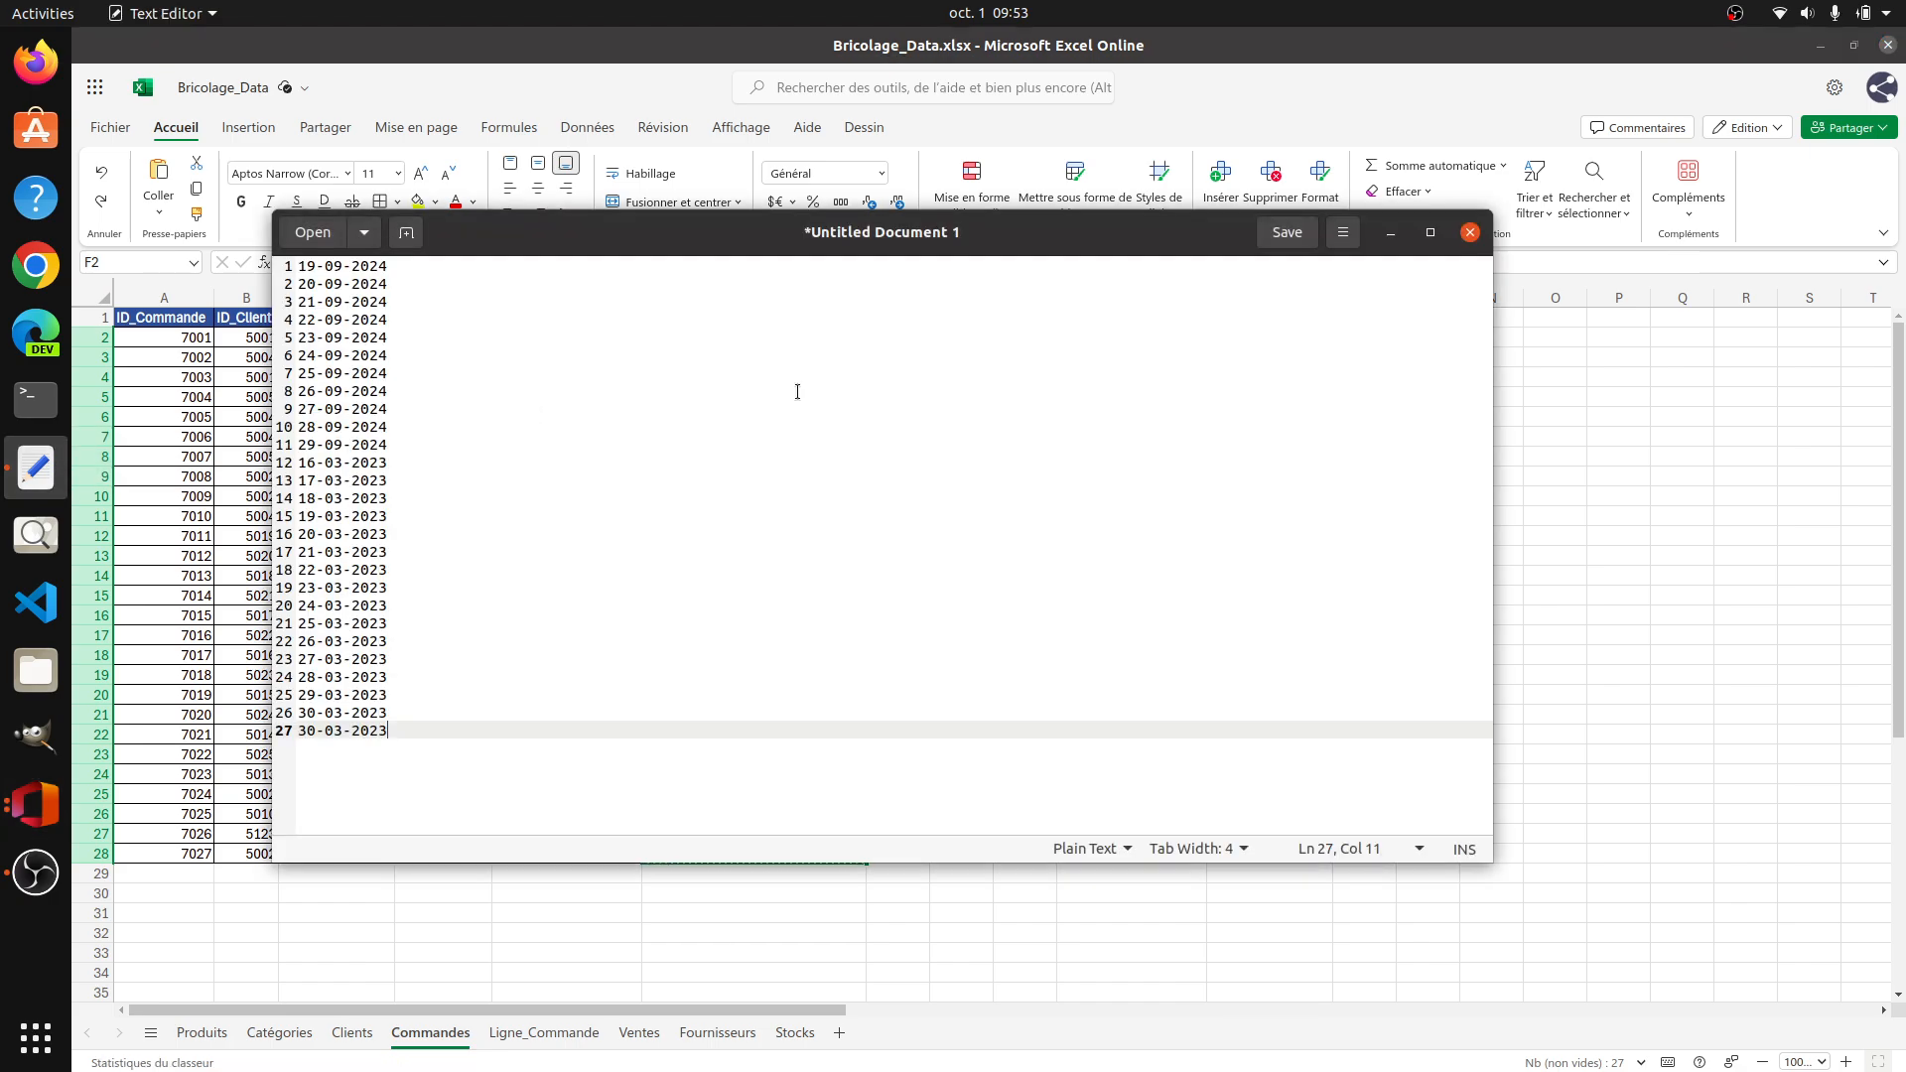
Step: Clear all the dates from the Text Editor document and move the cut TEXTE formulas from F2:F28 to H2 on the Commandes sheet
left_click_drag(417, 735, 294, 256)
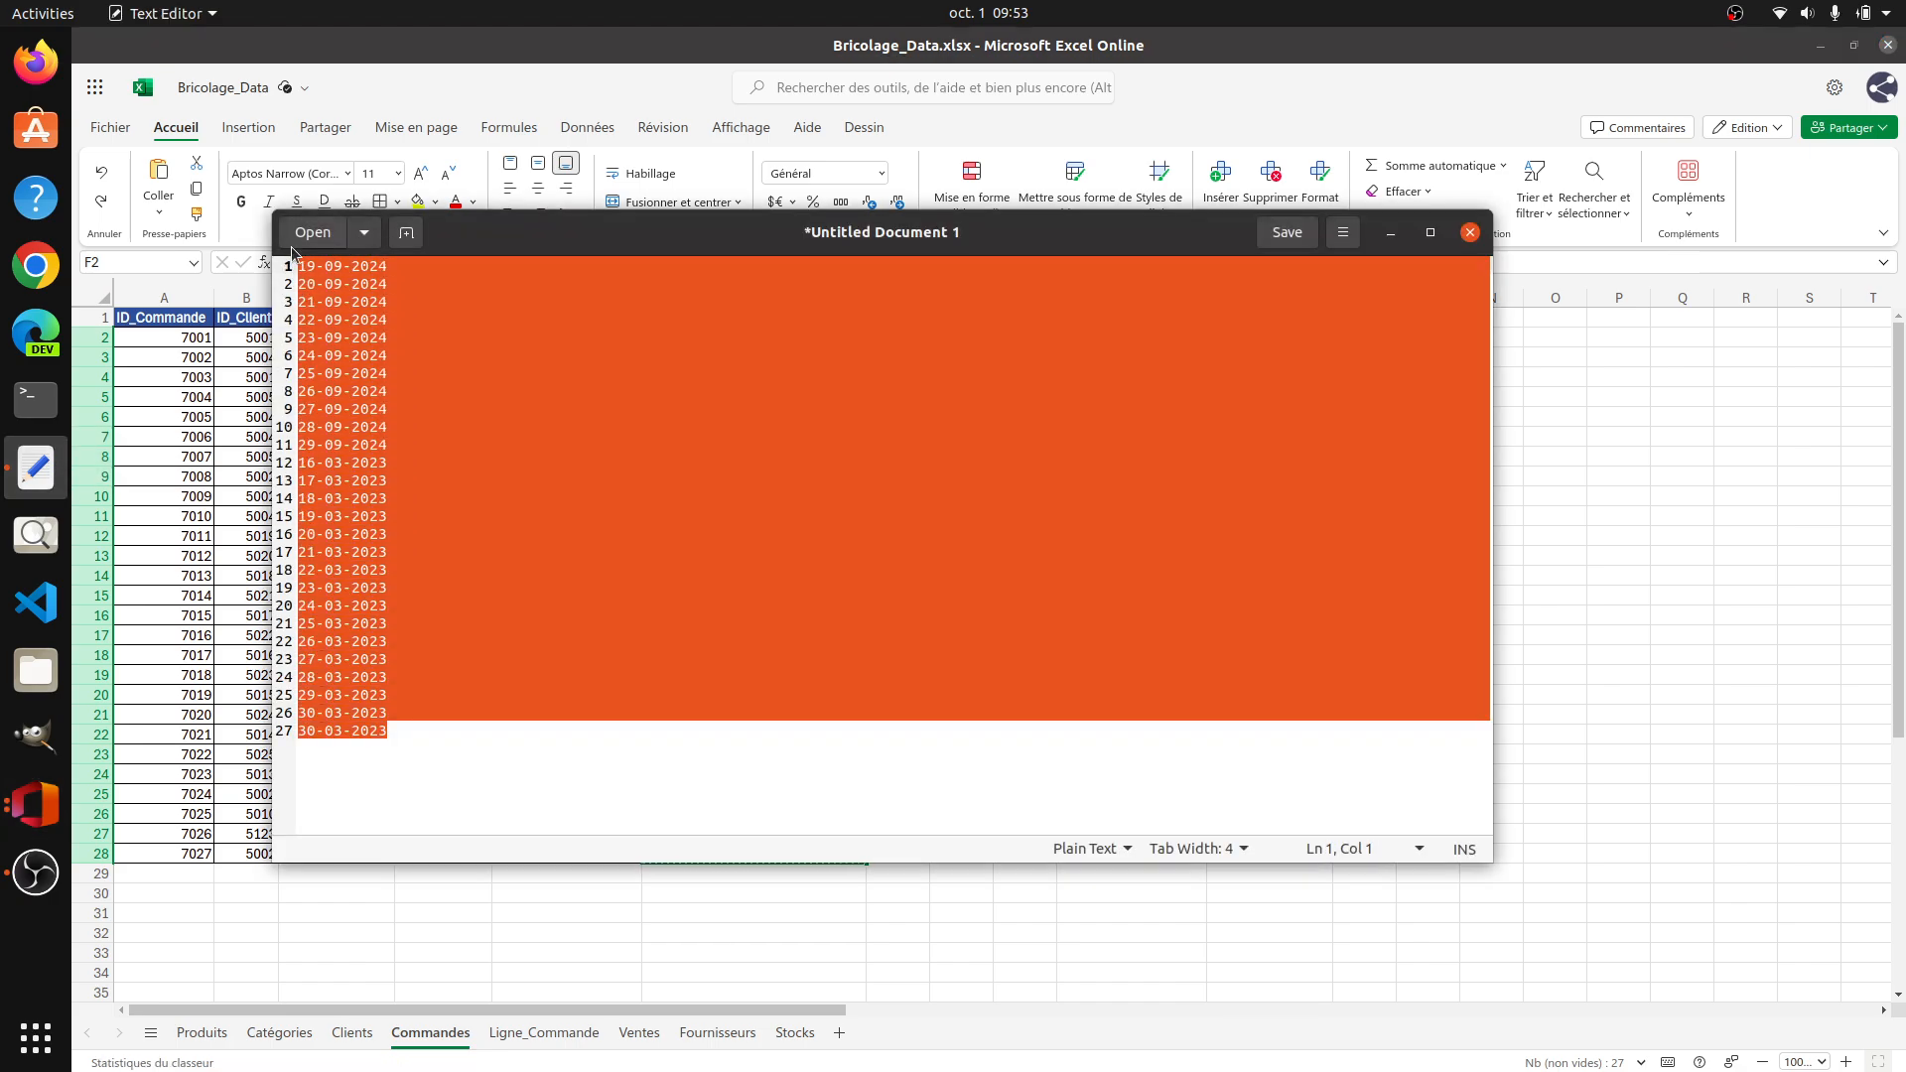
key("BackSpace")
left_click(1732, 495)
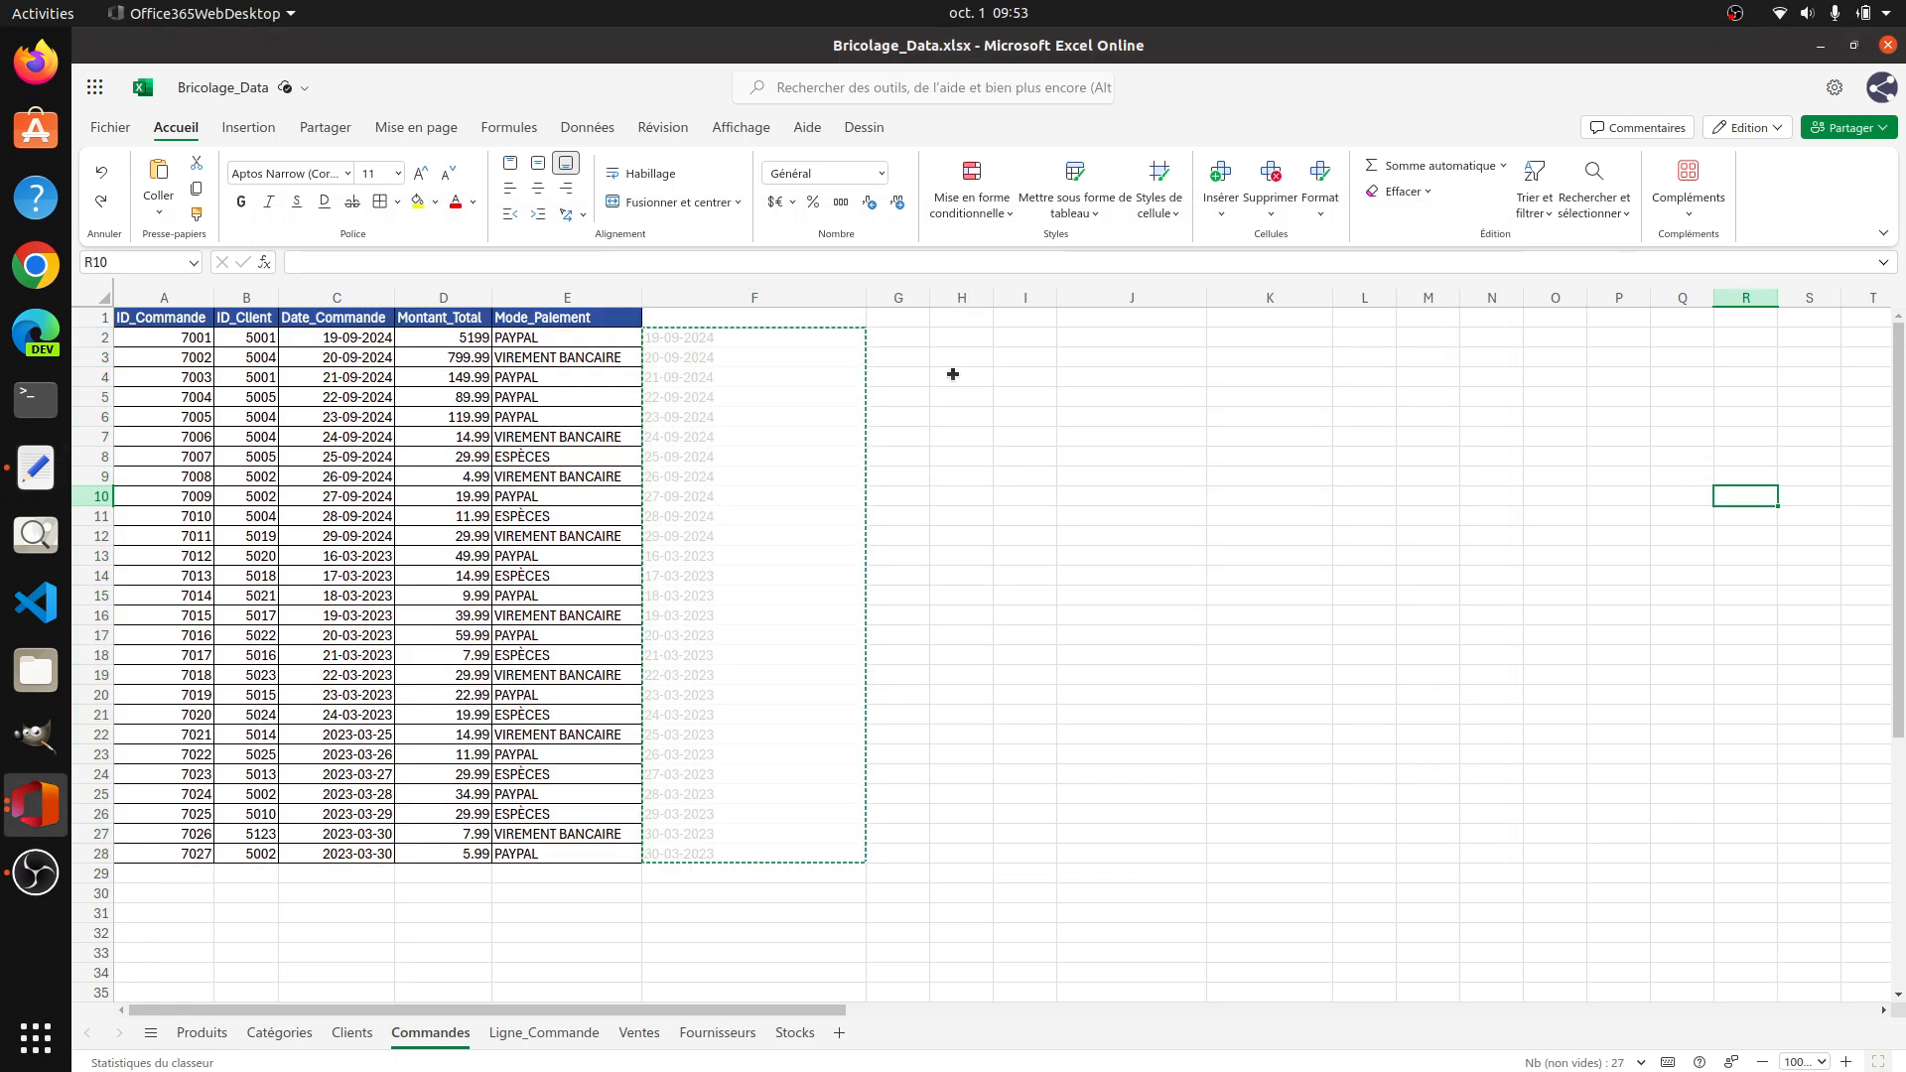
left_click(755, 298)
left_click(963, 339)
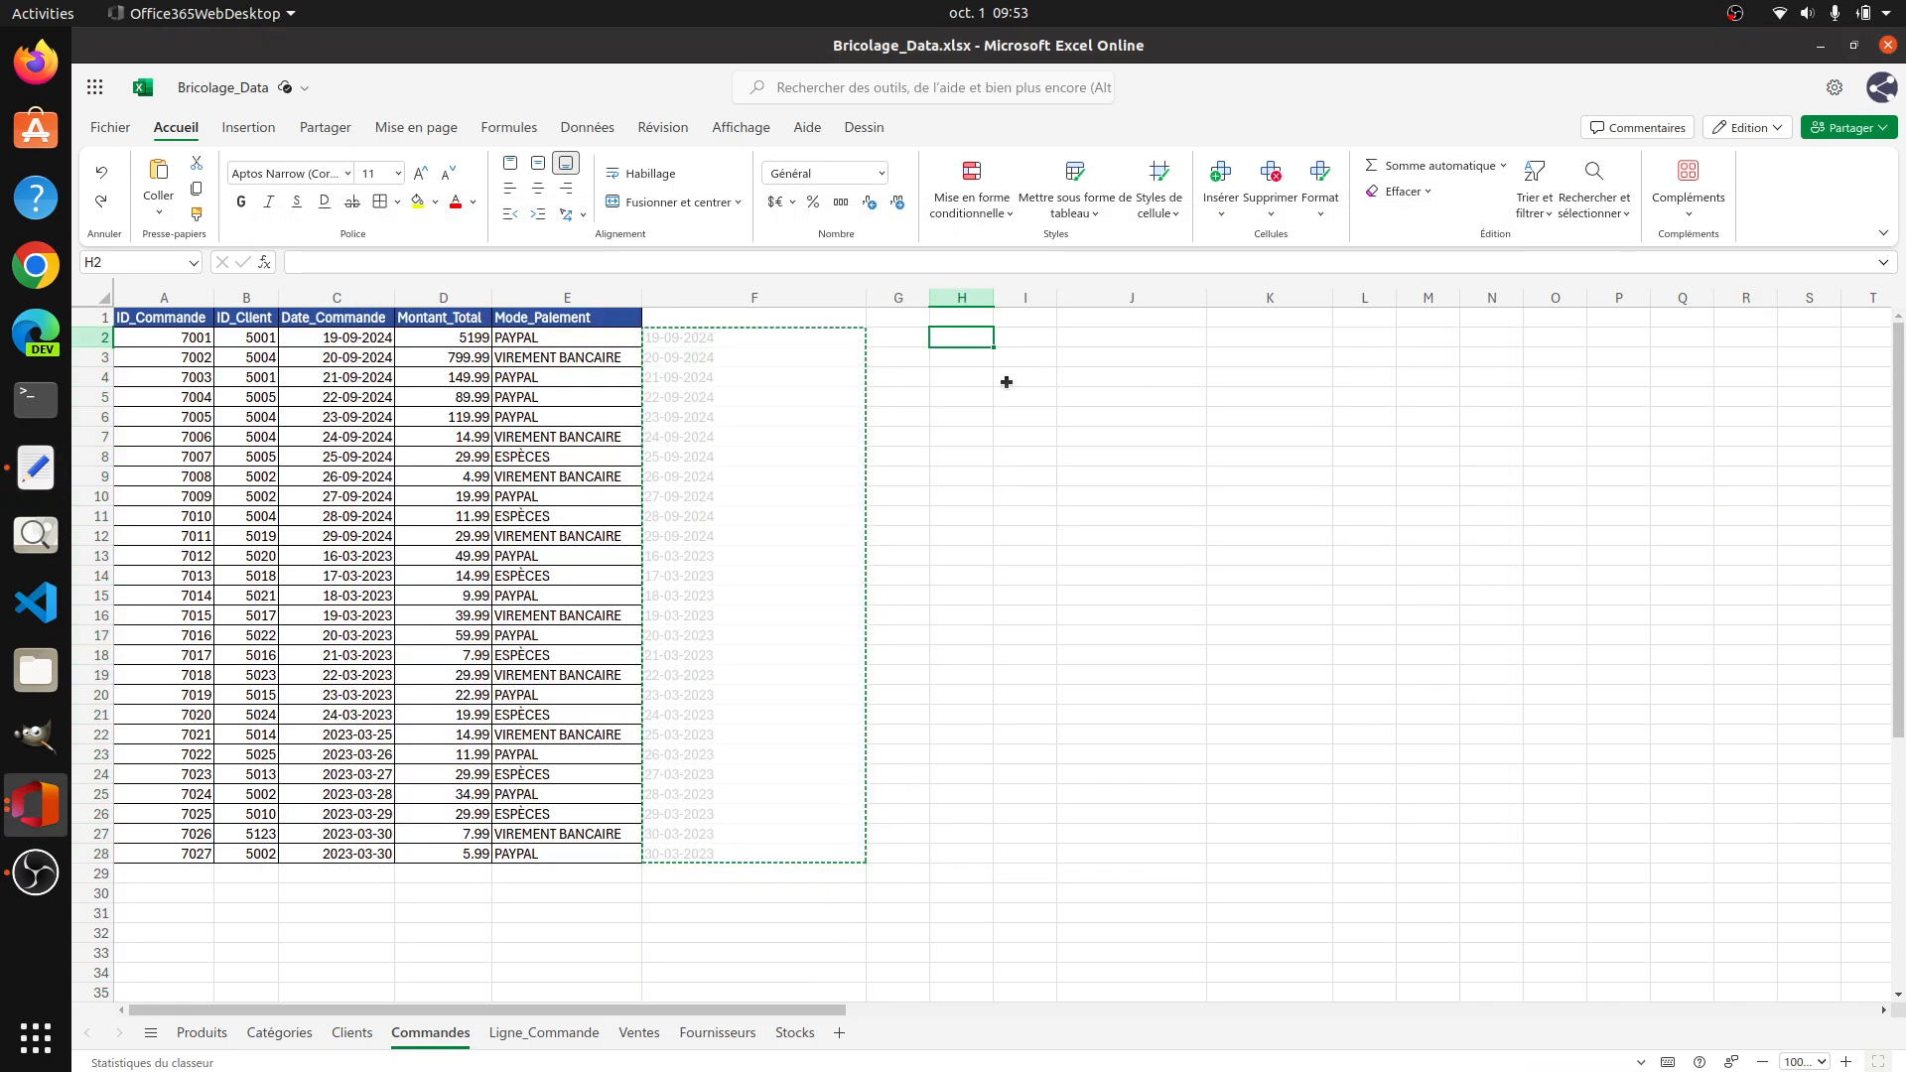
key("ctrl+v")
Step: Try to move the formatted dates in H2:H28 over the original Date_Commande values in C2:C28
left_click_drag(976, 338, 981, 852)
key("ctrl+c")
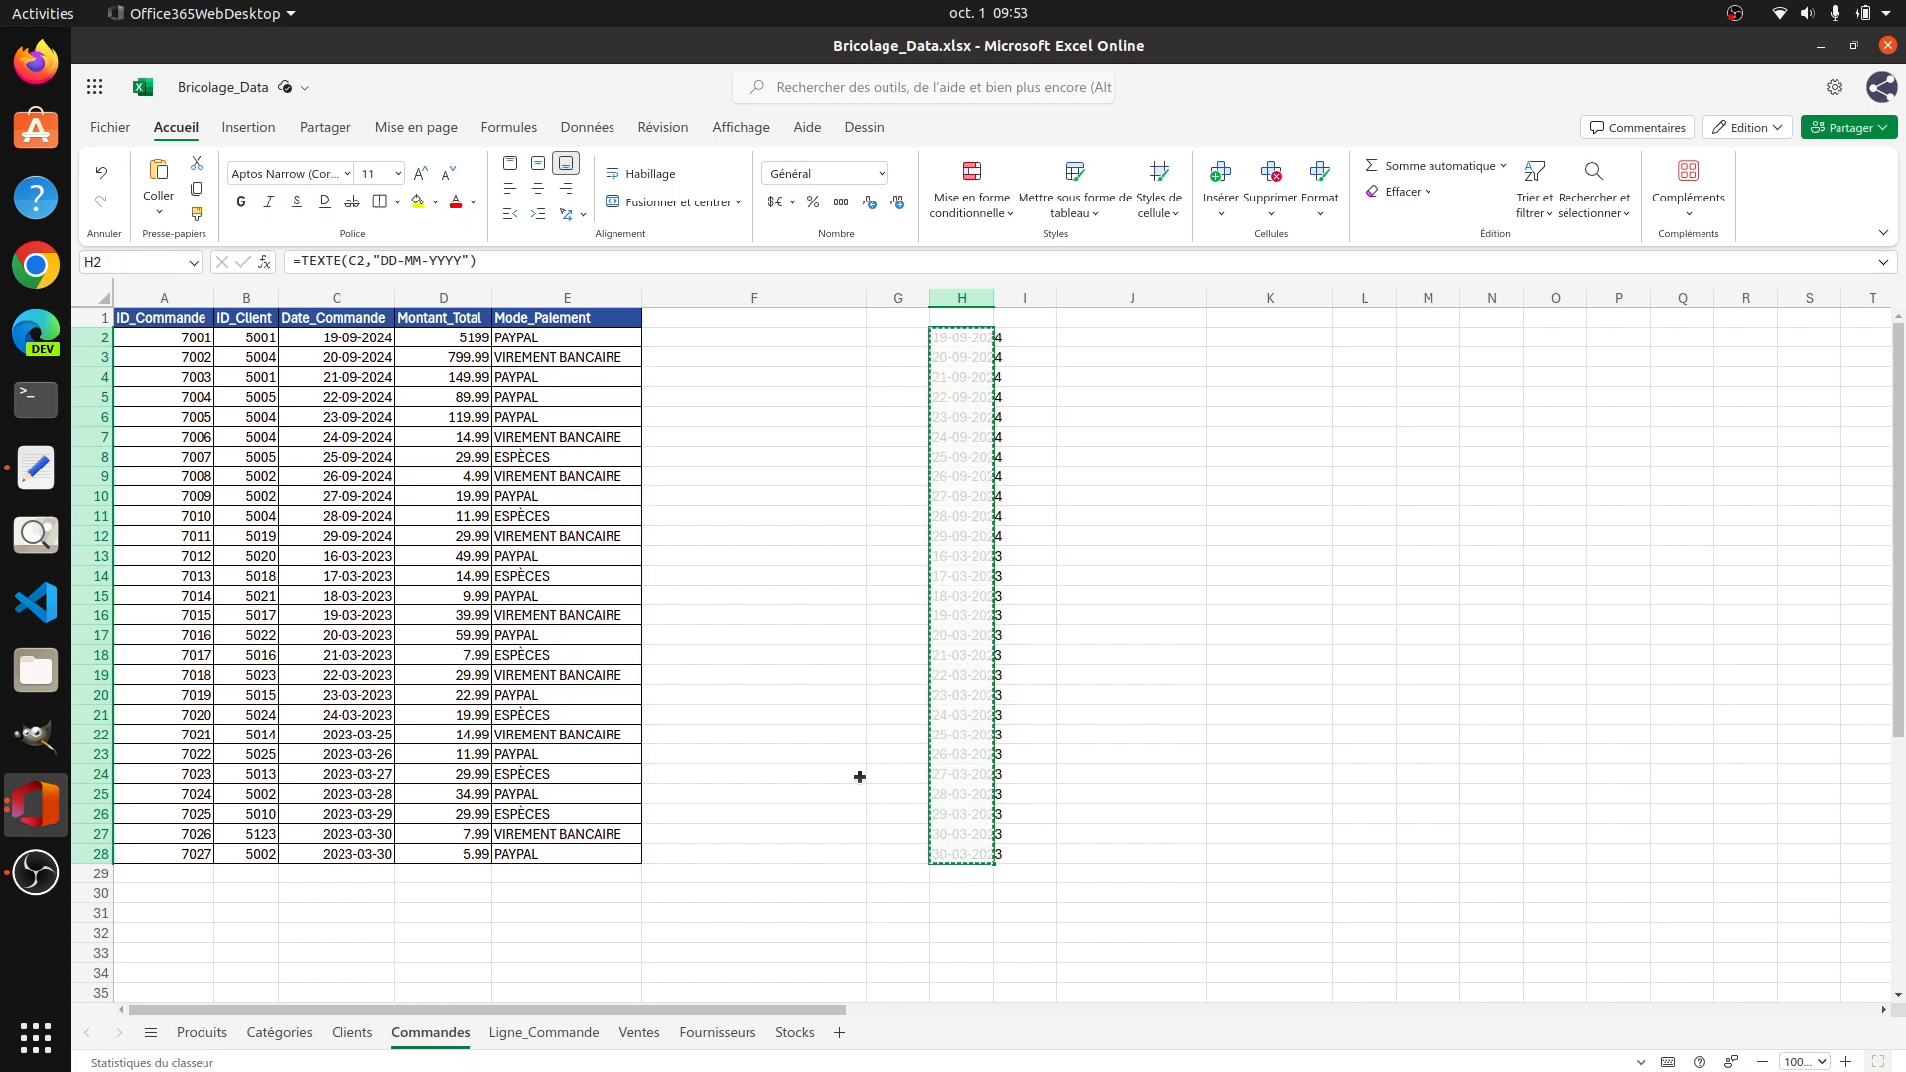
left_click_drag(360, 339, 343, 851)
key("Return")
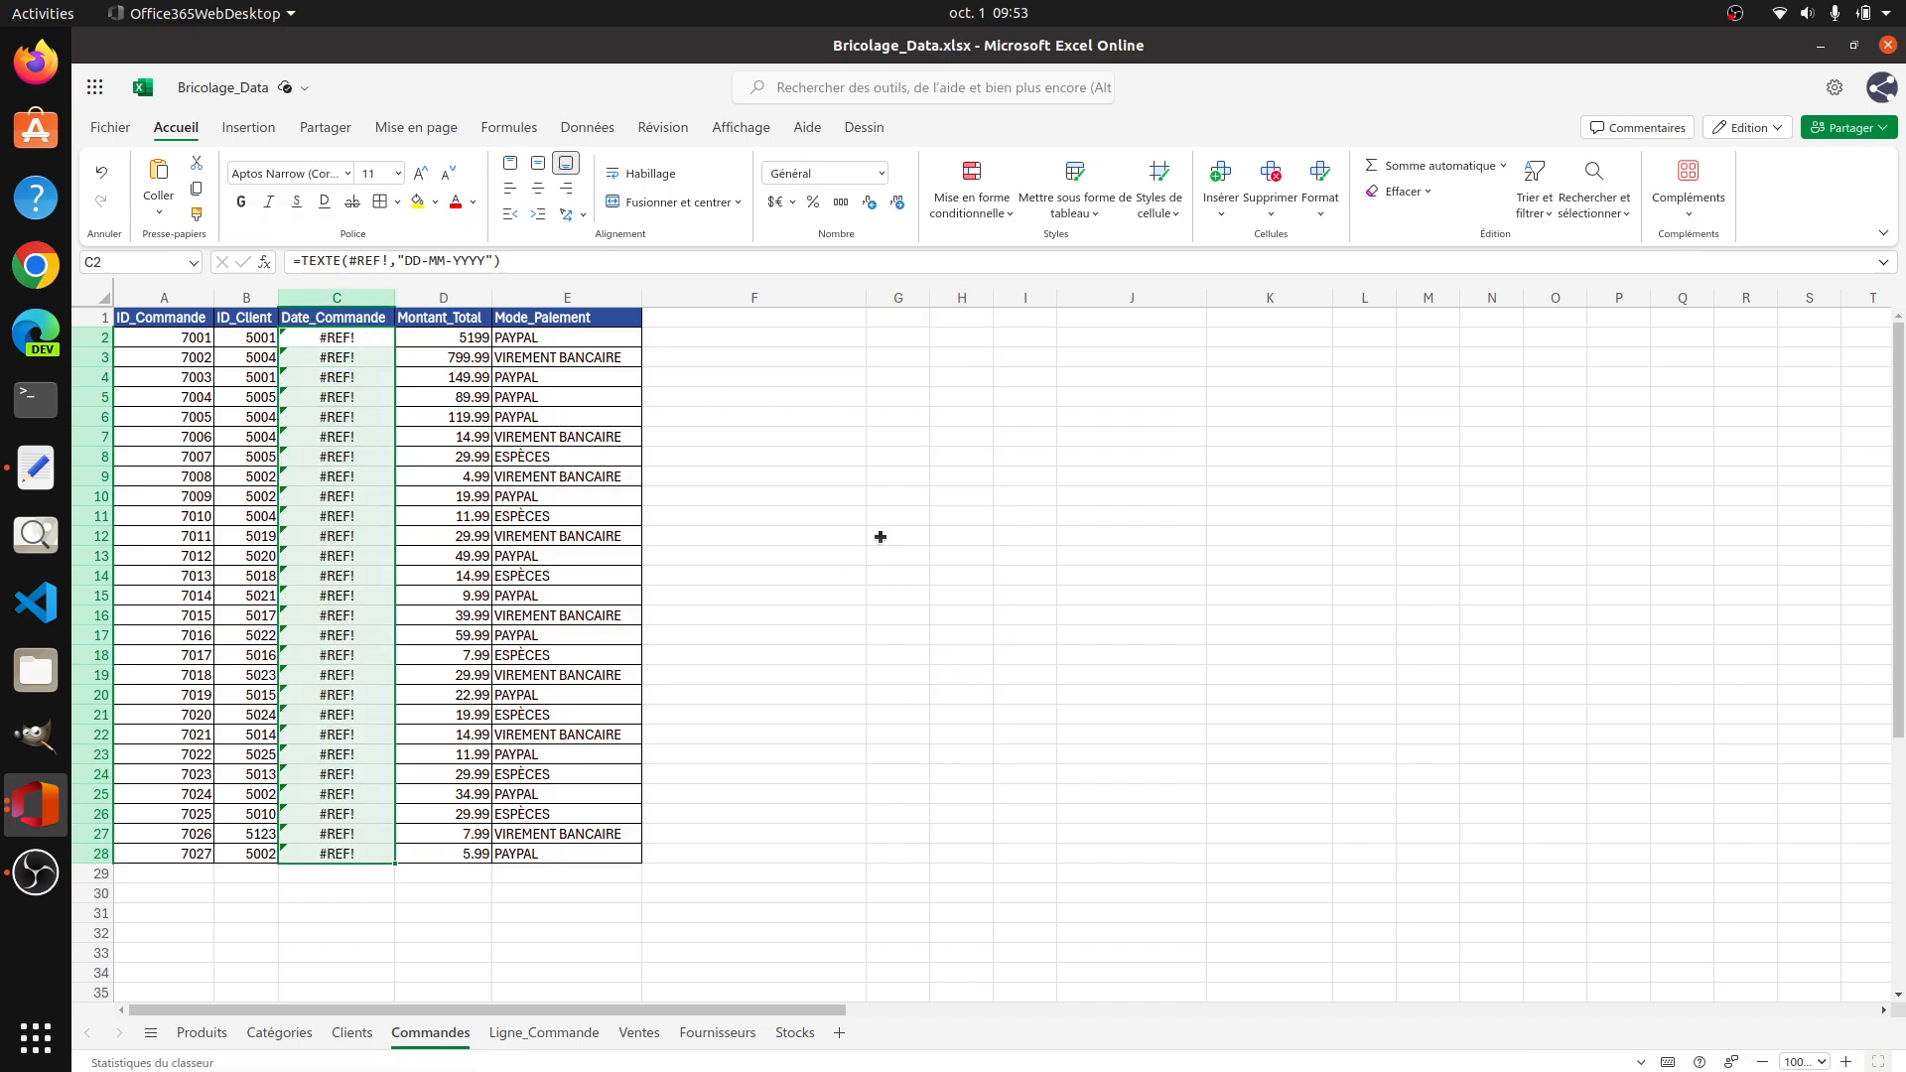
left_click(378, 342)
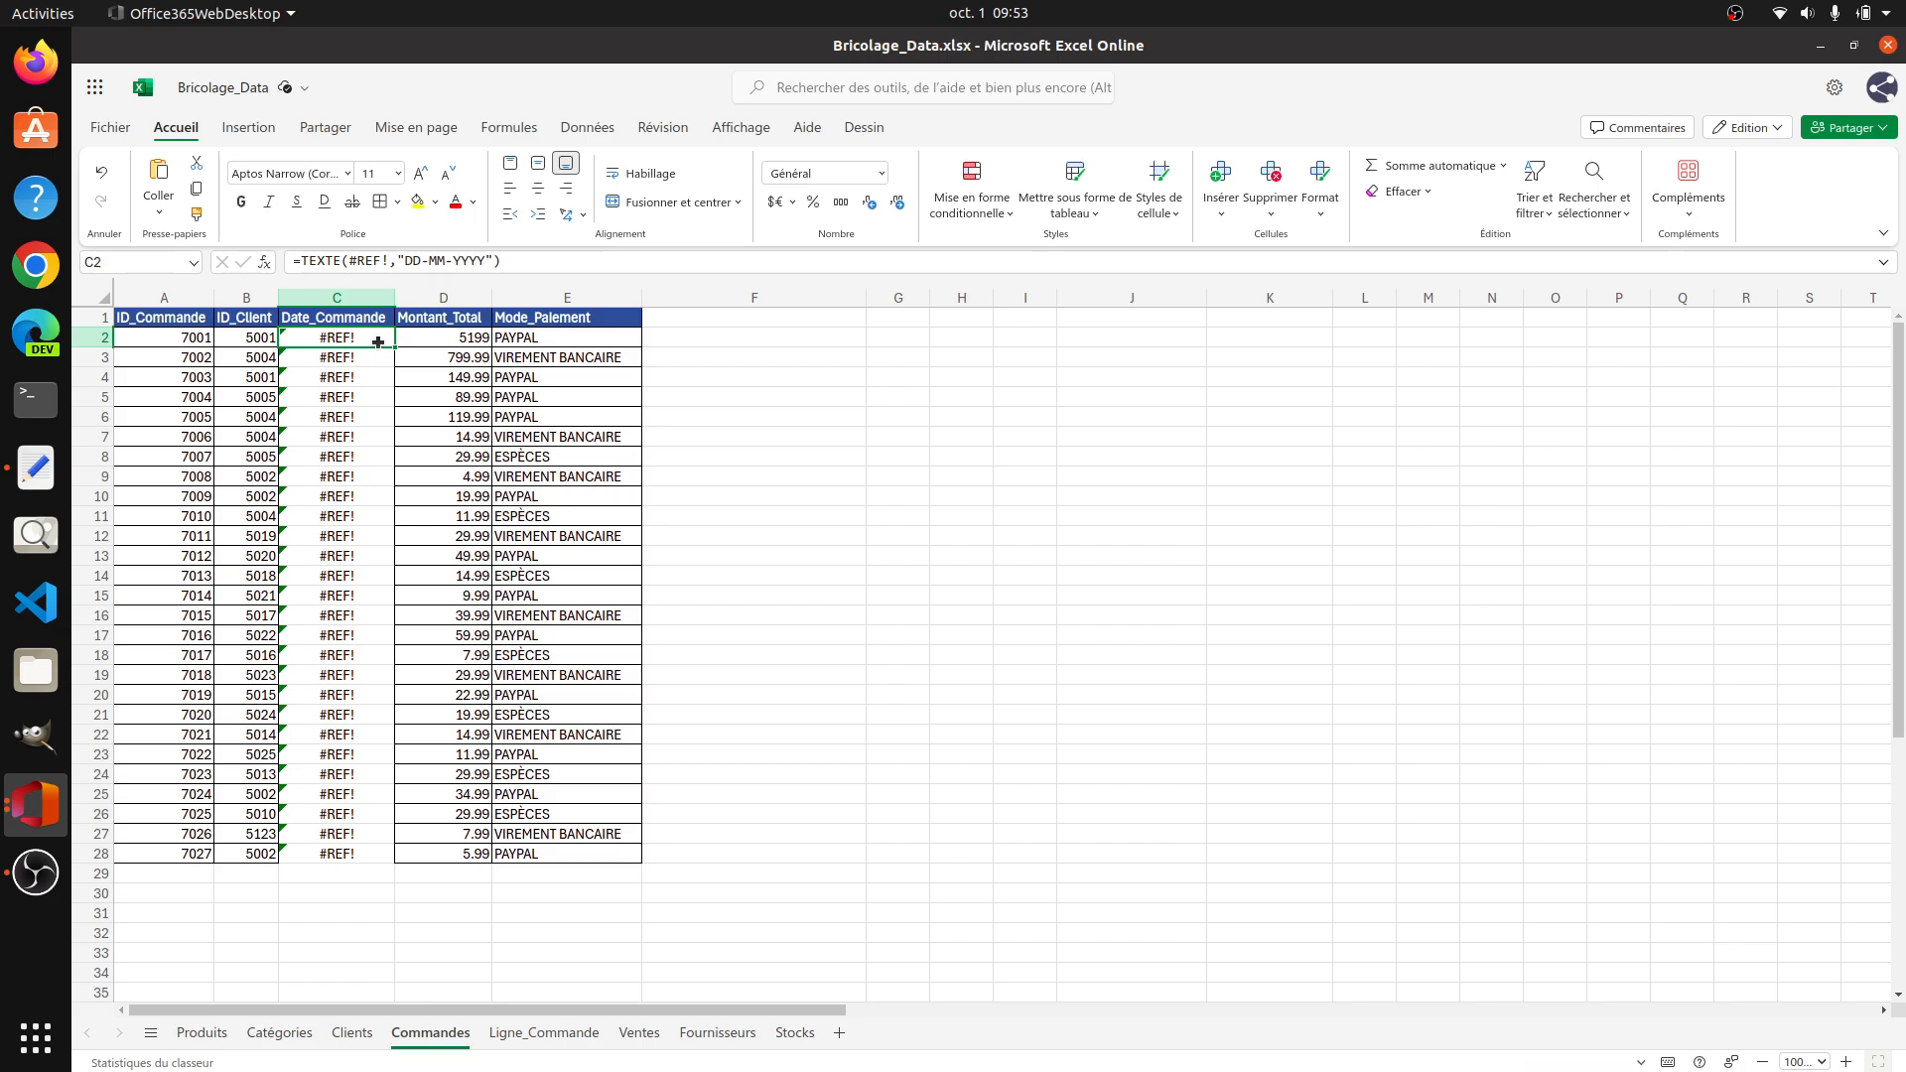
key("Delete")
left_click(339, 377)
left_click(366, 342)
key("ctrl+z")
Step: Apply the Général number format to C2:C28 and delete the broken TEXTE formulas from the range
left_click_drag(365, 342, 346, 856)
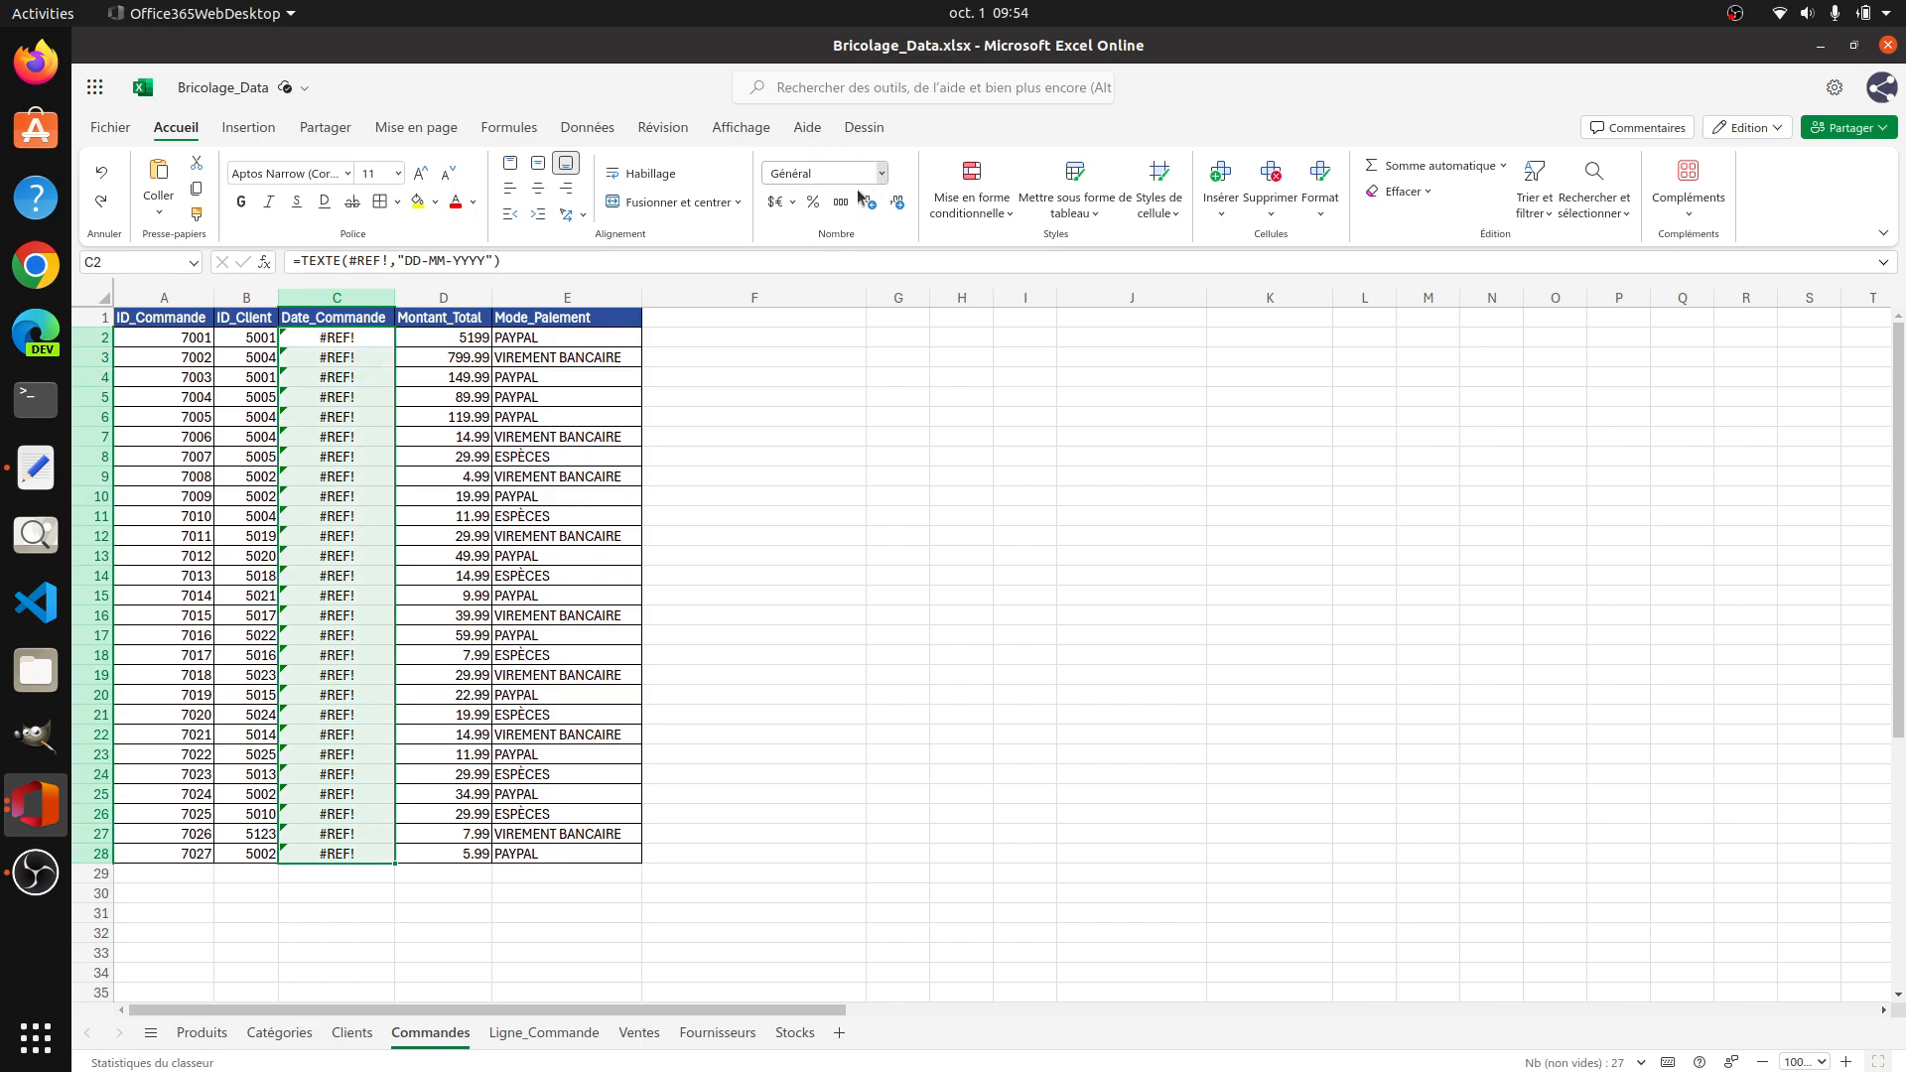
left_click(822, 172)
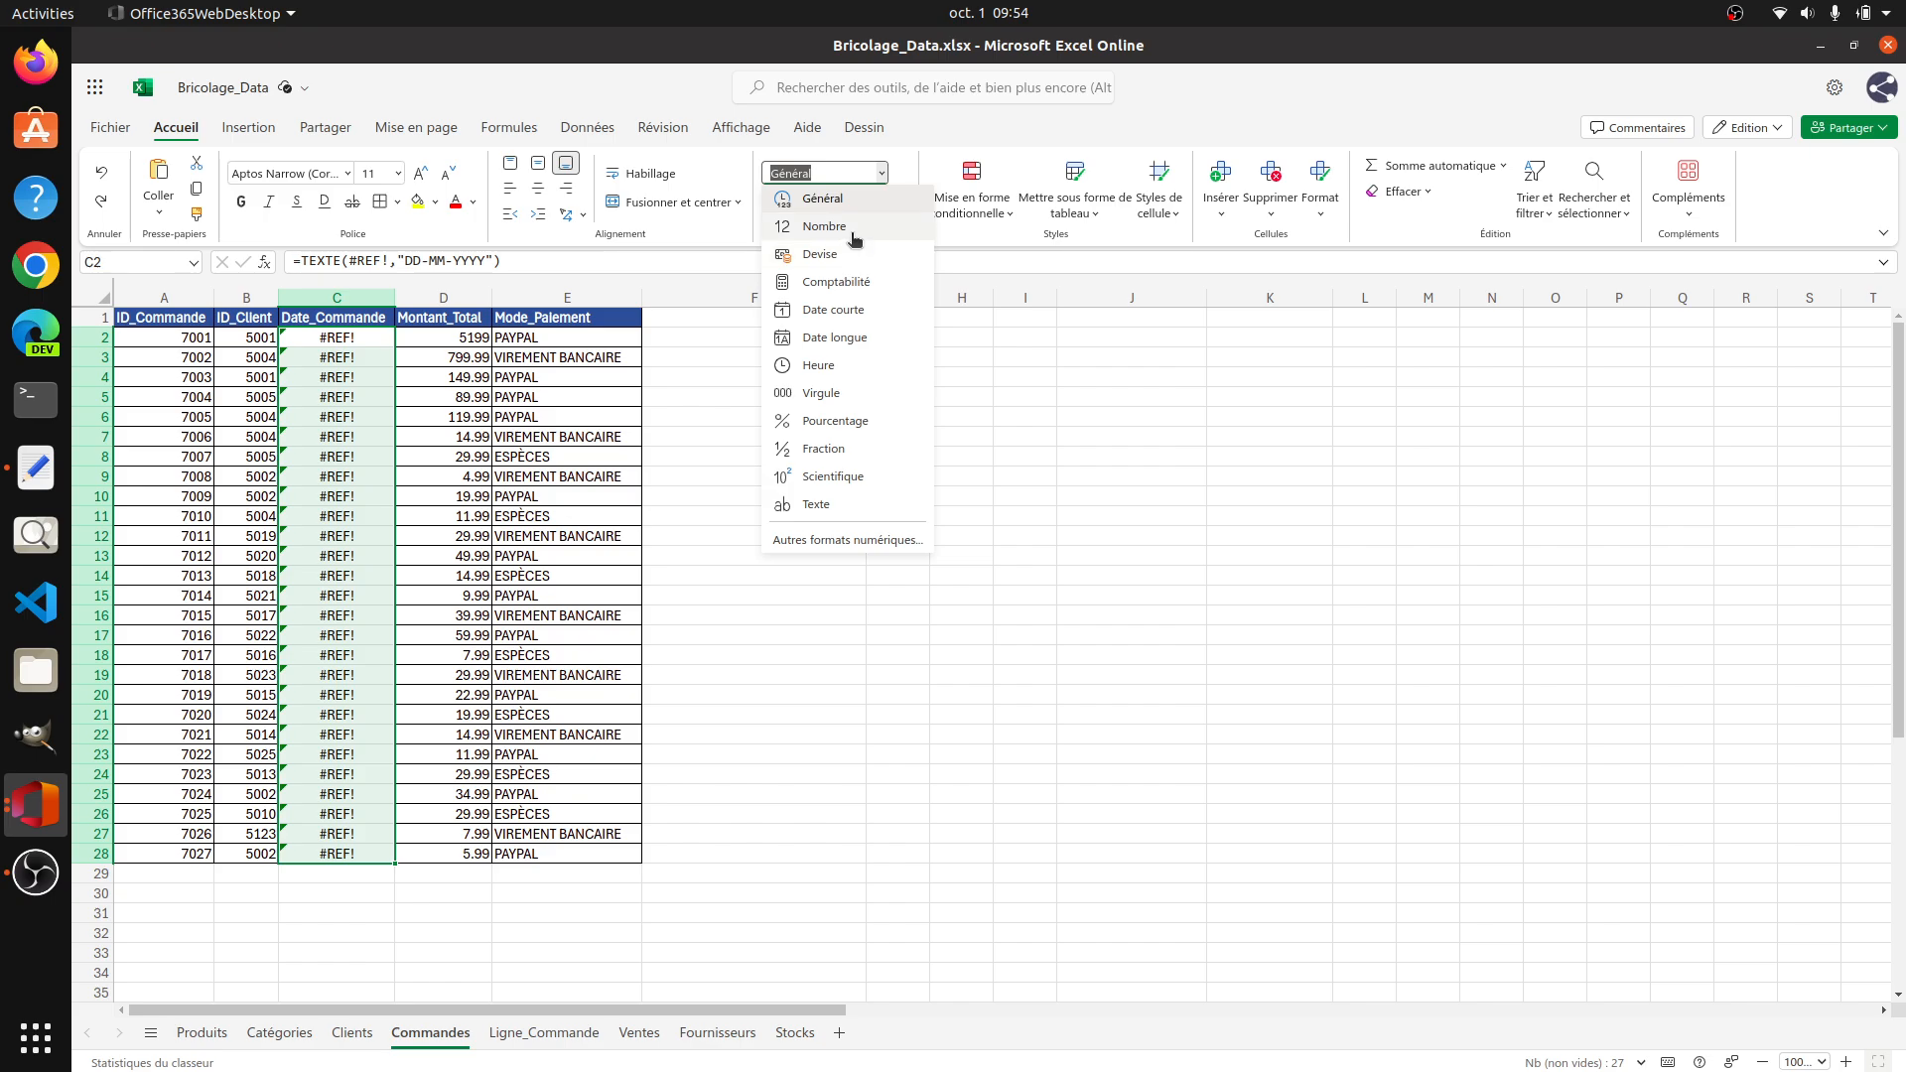
left_click(851, 199)
left_click(360, 339)
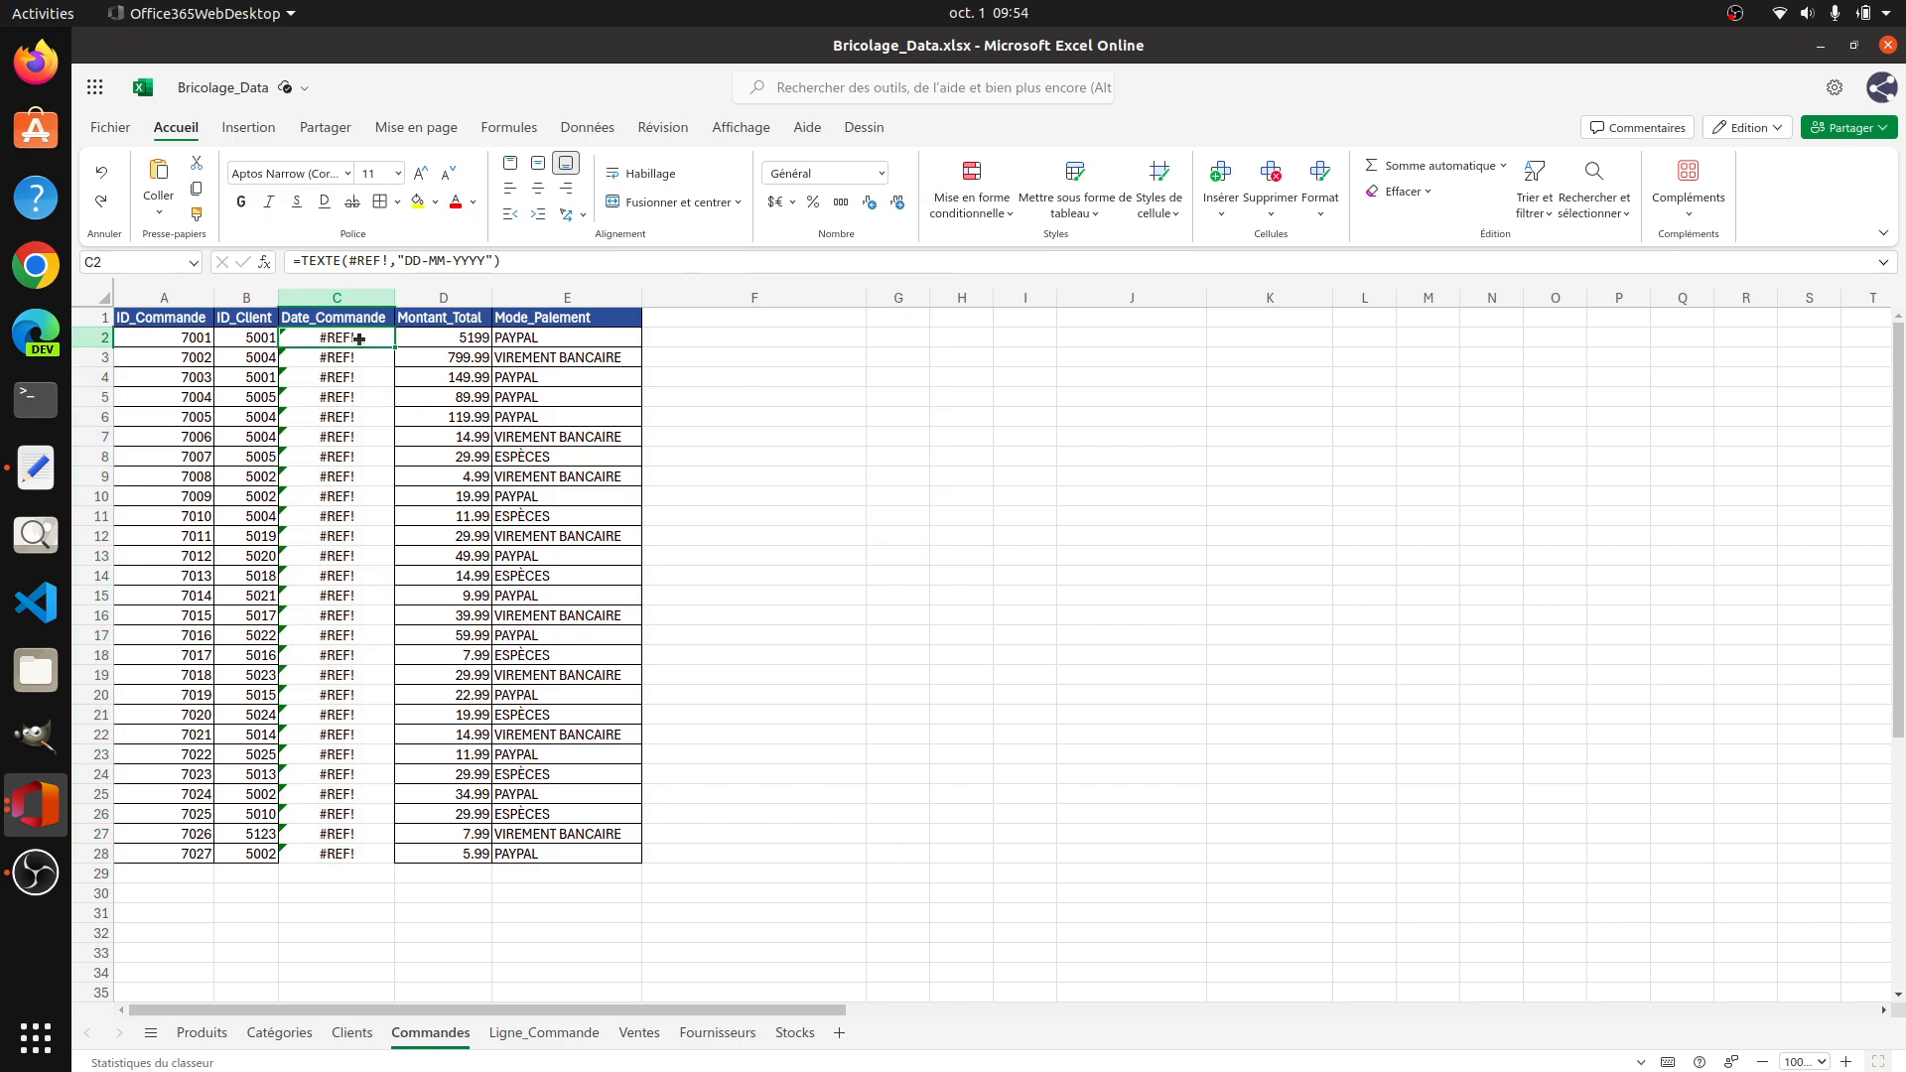
left_click_drag(360, 339, 356, 859)
key("Delete")
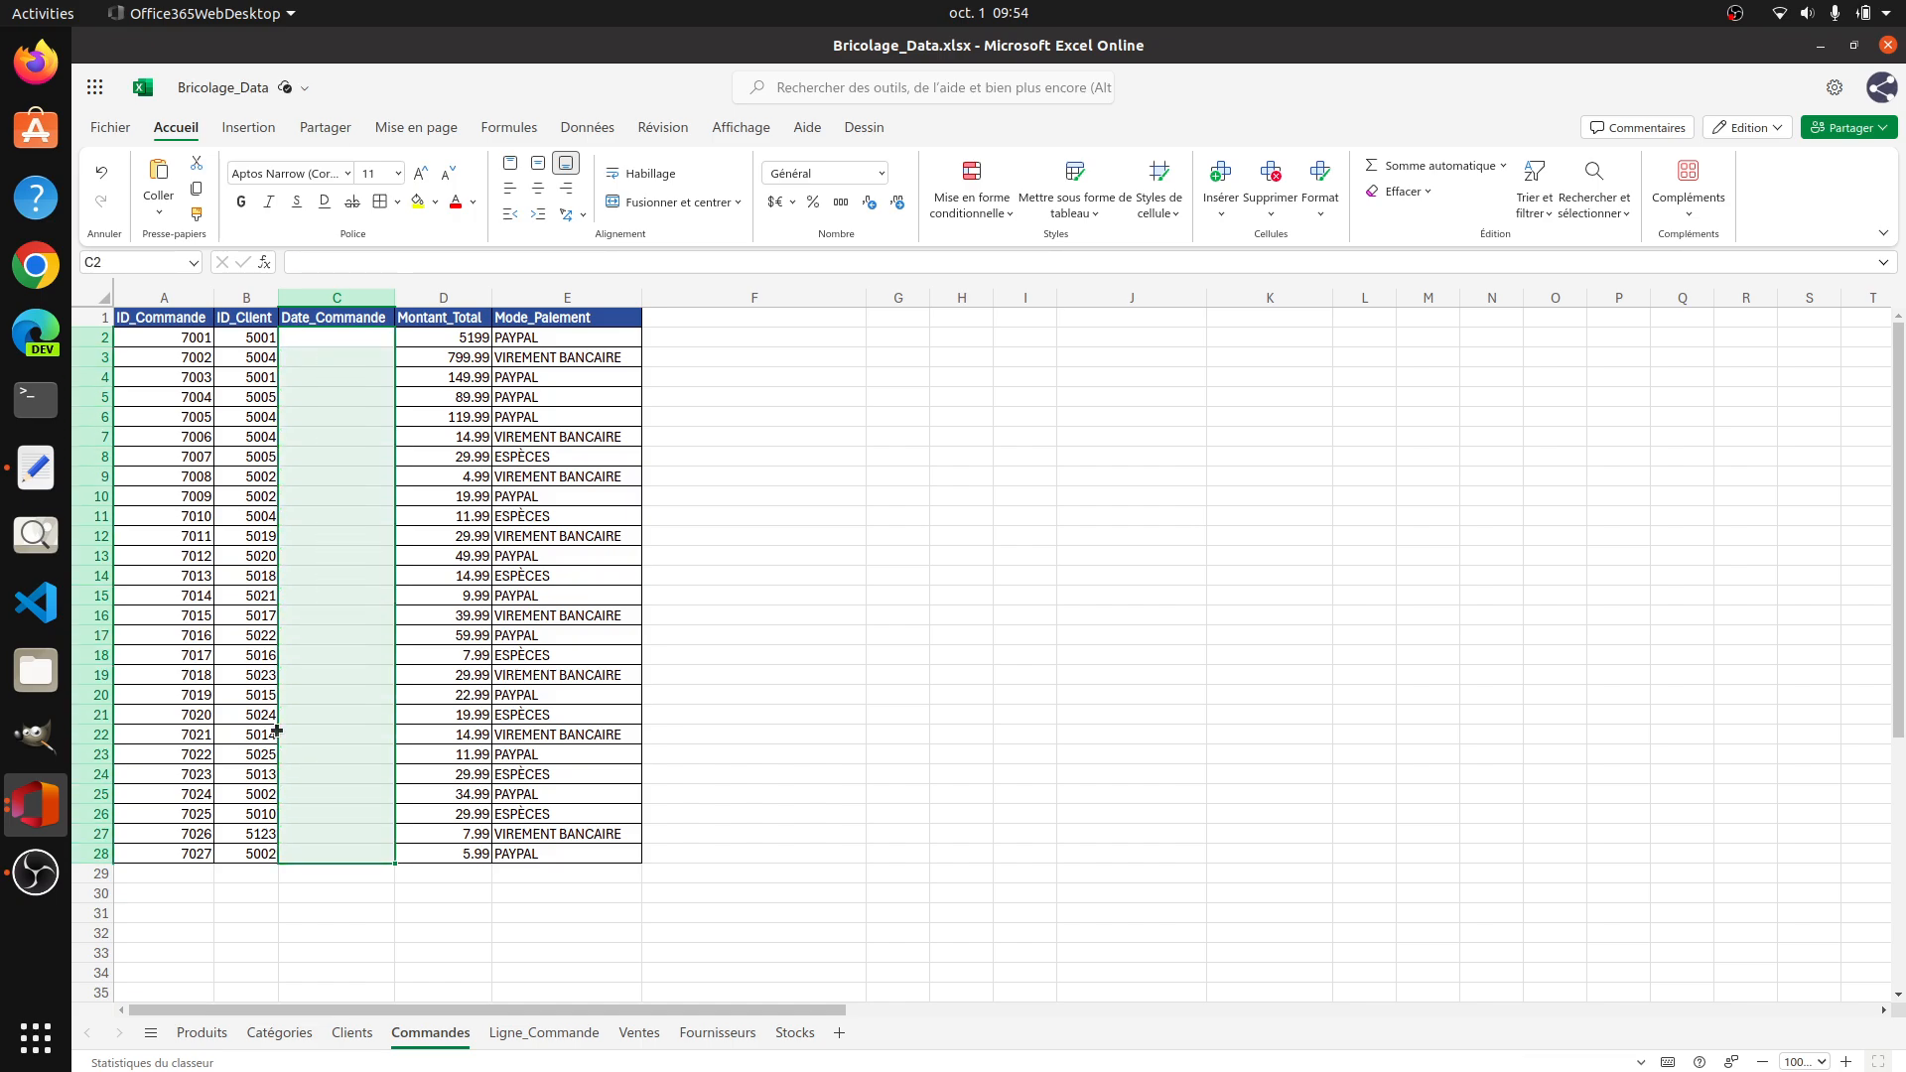
Step: Pass the cut dates through the Text Editor document as plain text and paste them into the Date_Commande column from C2
left_click(36, 468)
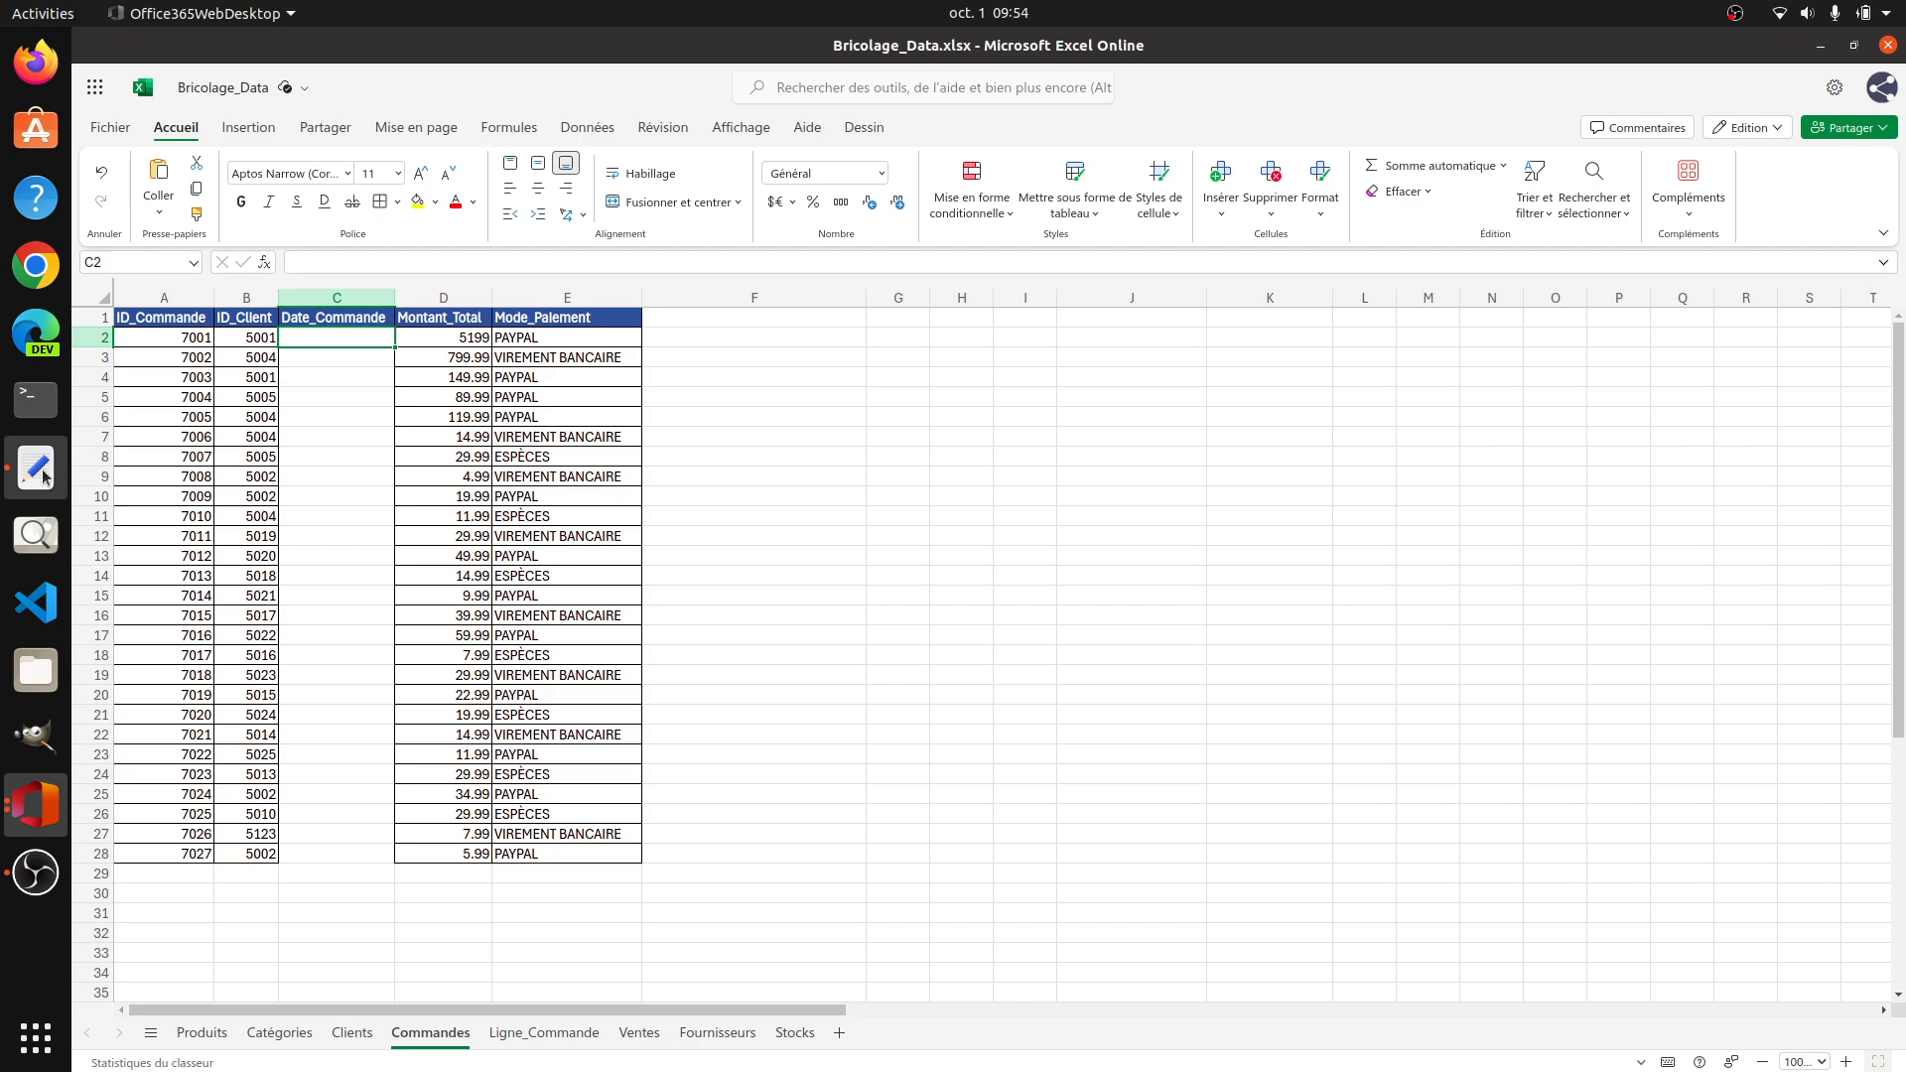
key("ctrl+v")
key("ctrl+a")
key("ctrl+x")
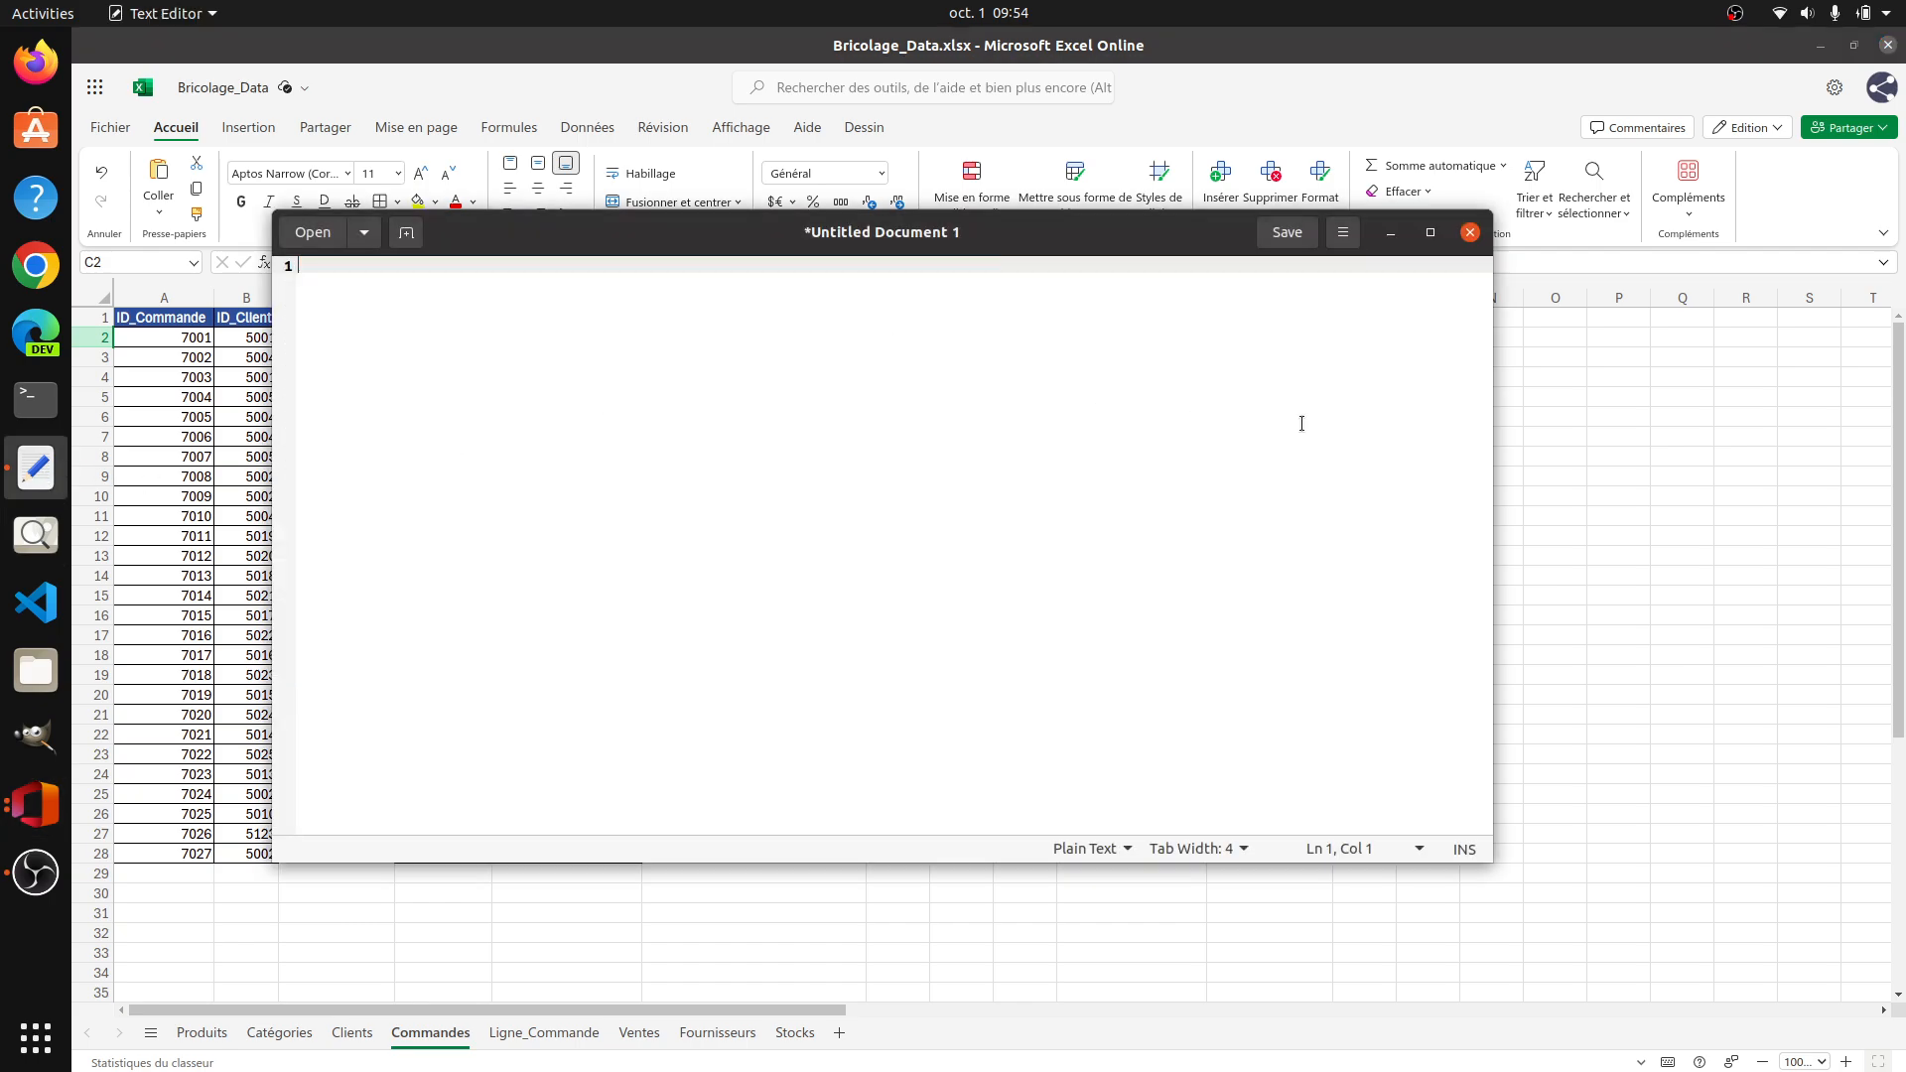
left_click(1569, 397)
left_click(355, 342)
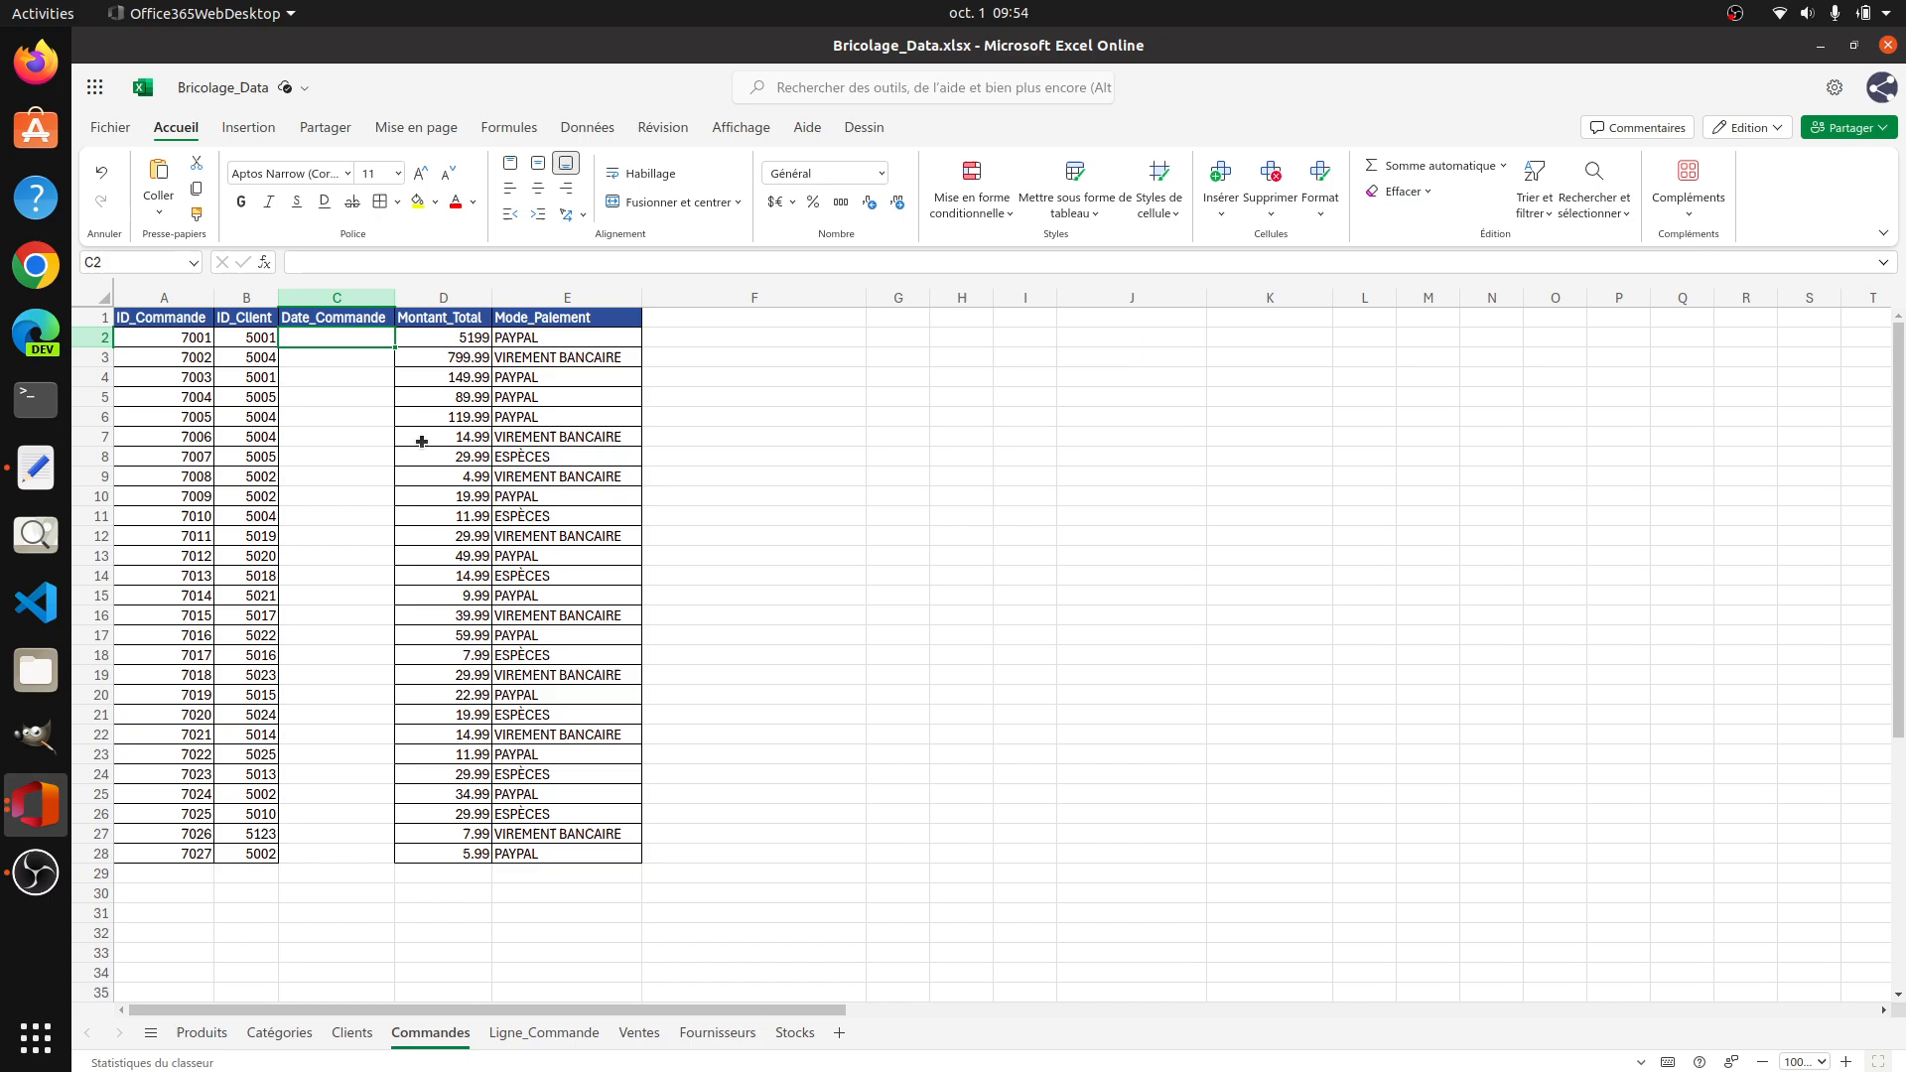
key("ctrl+v")
left_click(1093, 513)
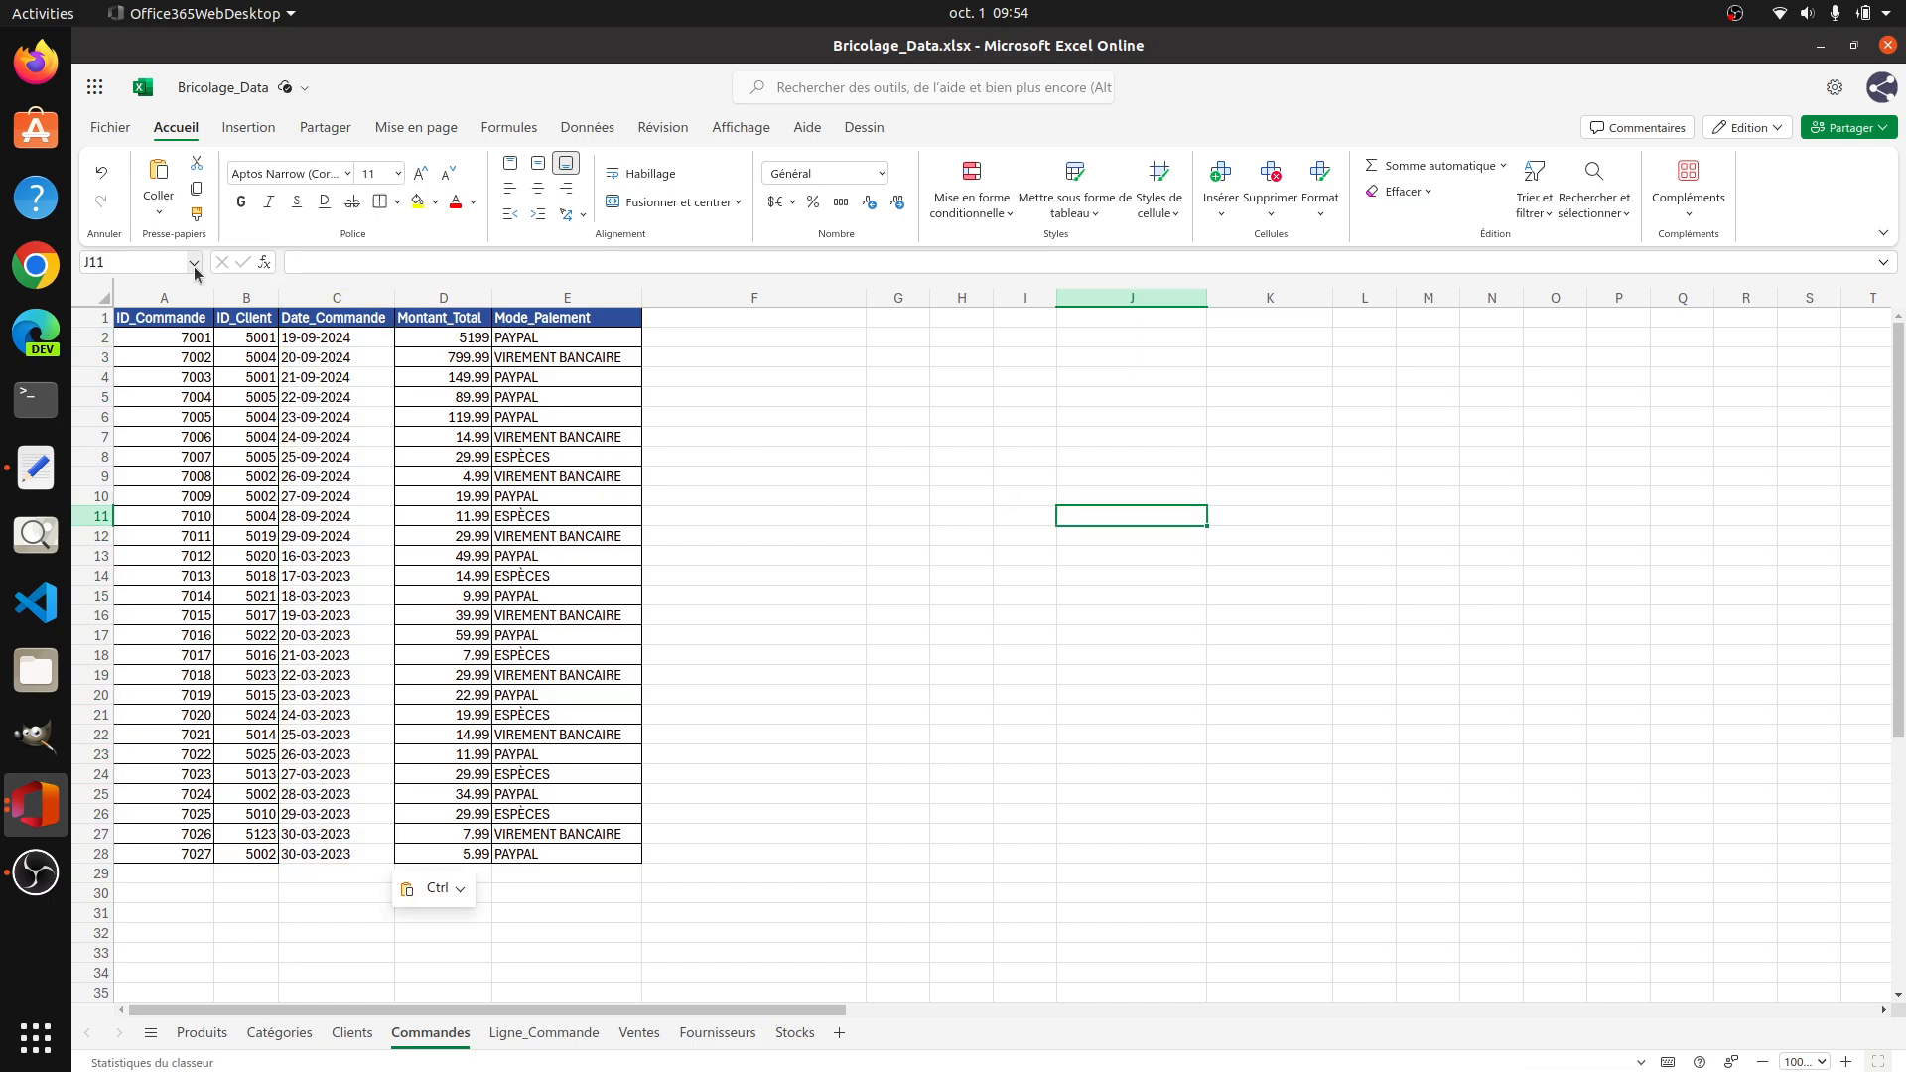
Step: Apply cell borders to the pasted Date_Commande values in C2:C28
left_click_drag(375, 340, 374, 854)
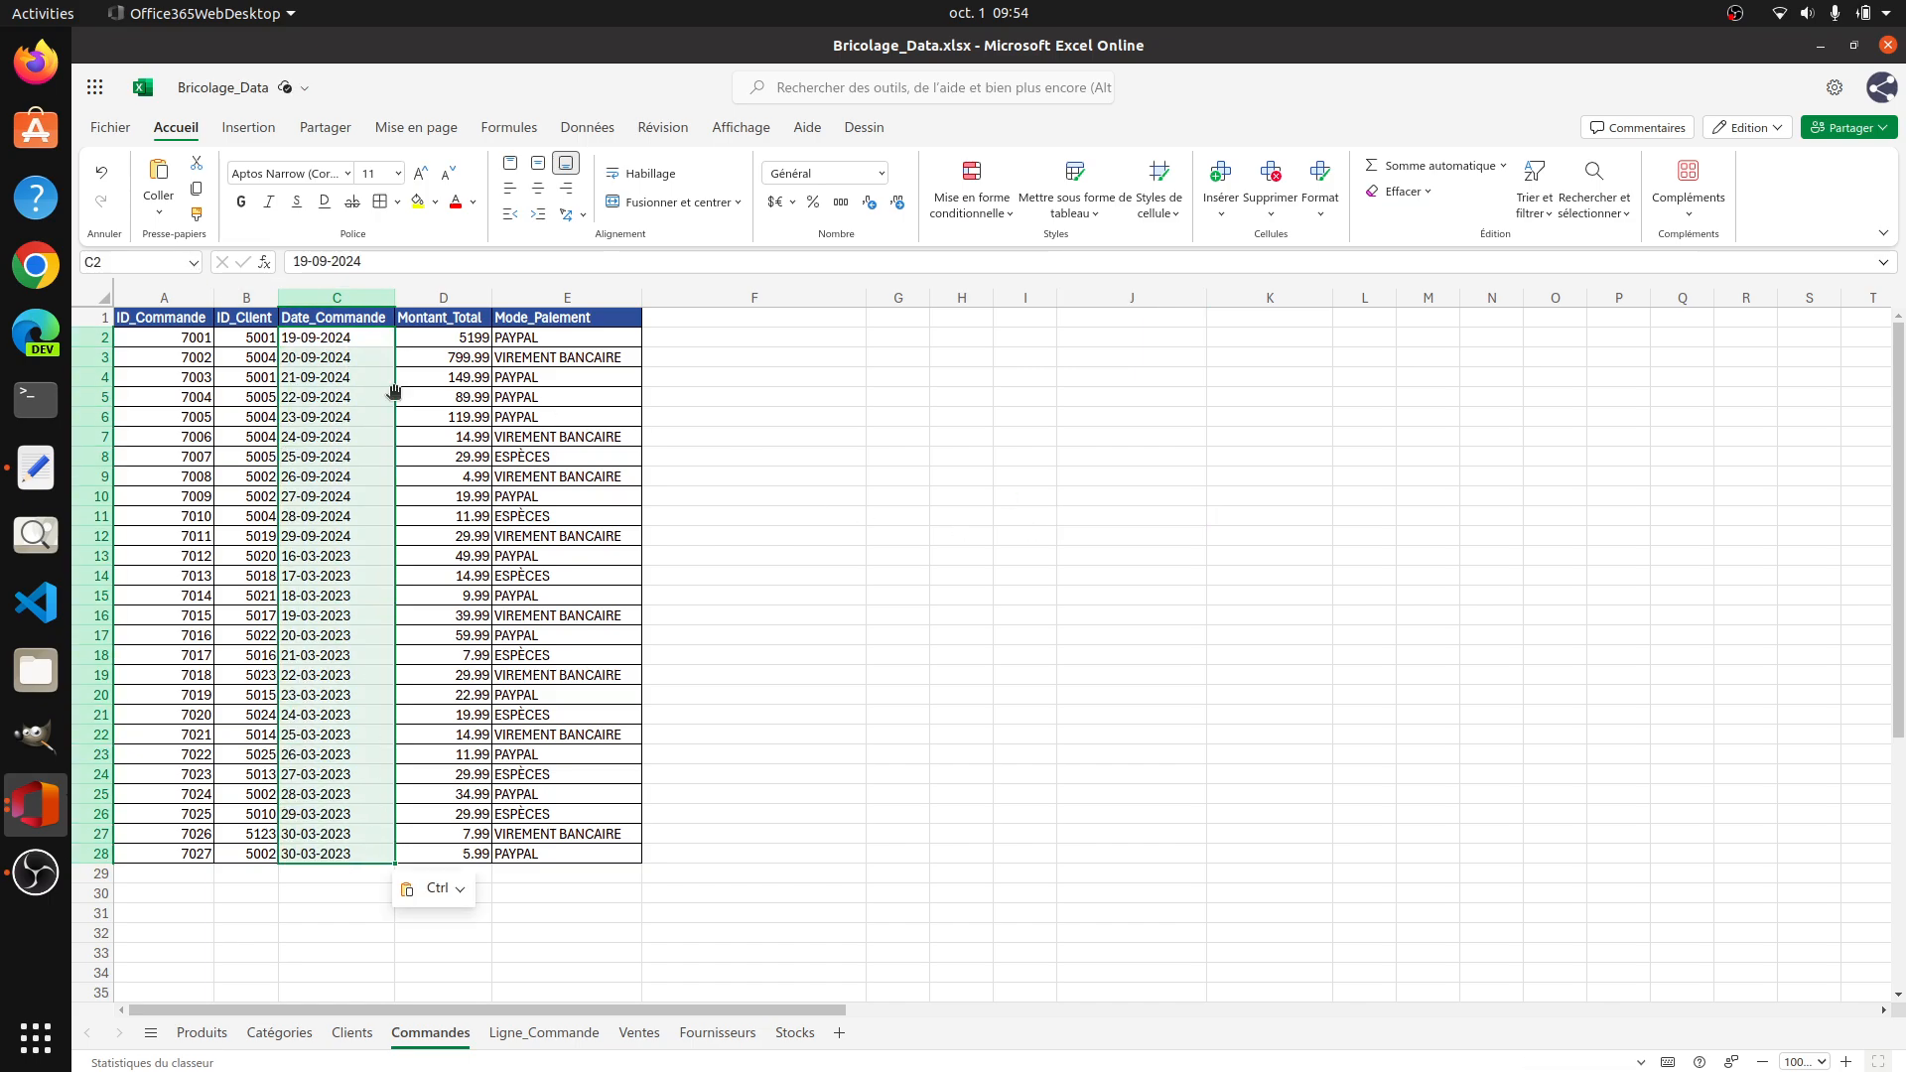
left_click(382, 202)
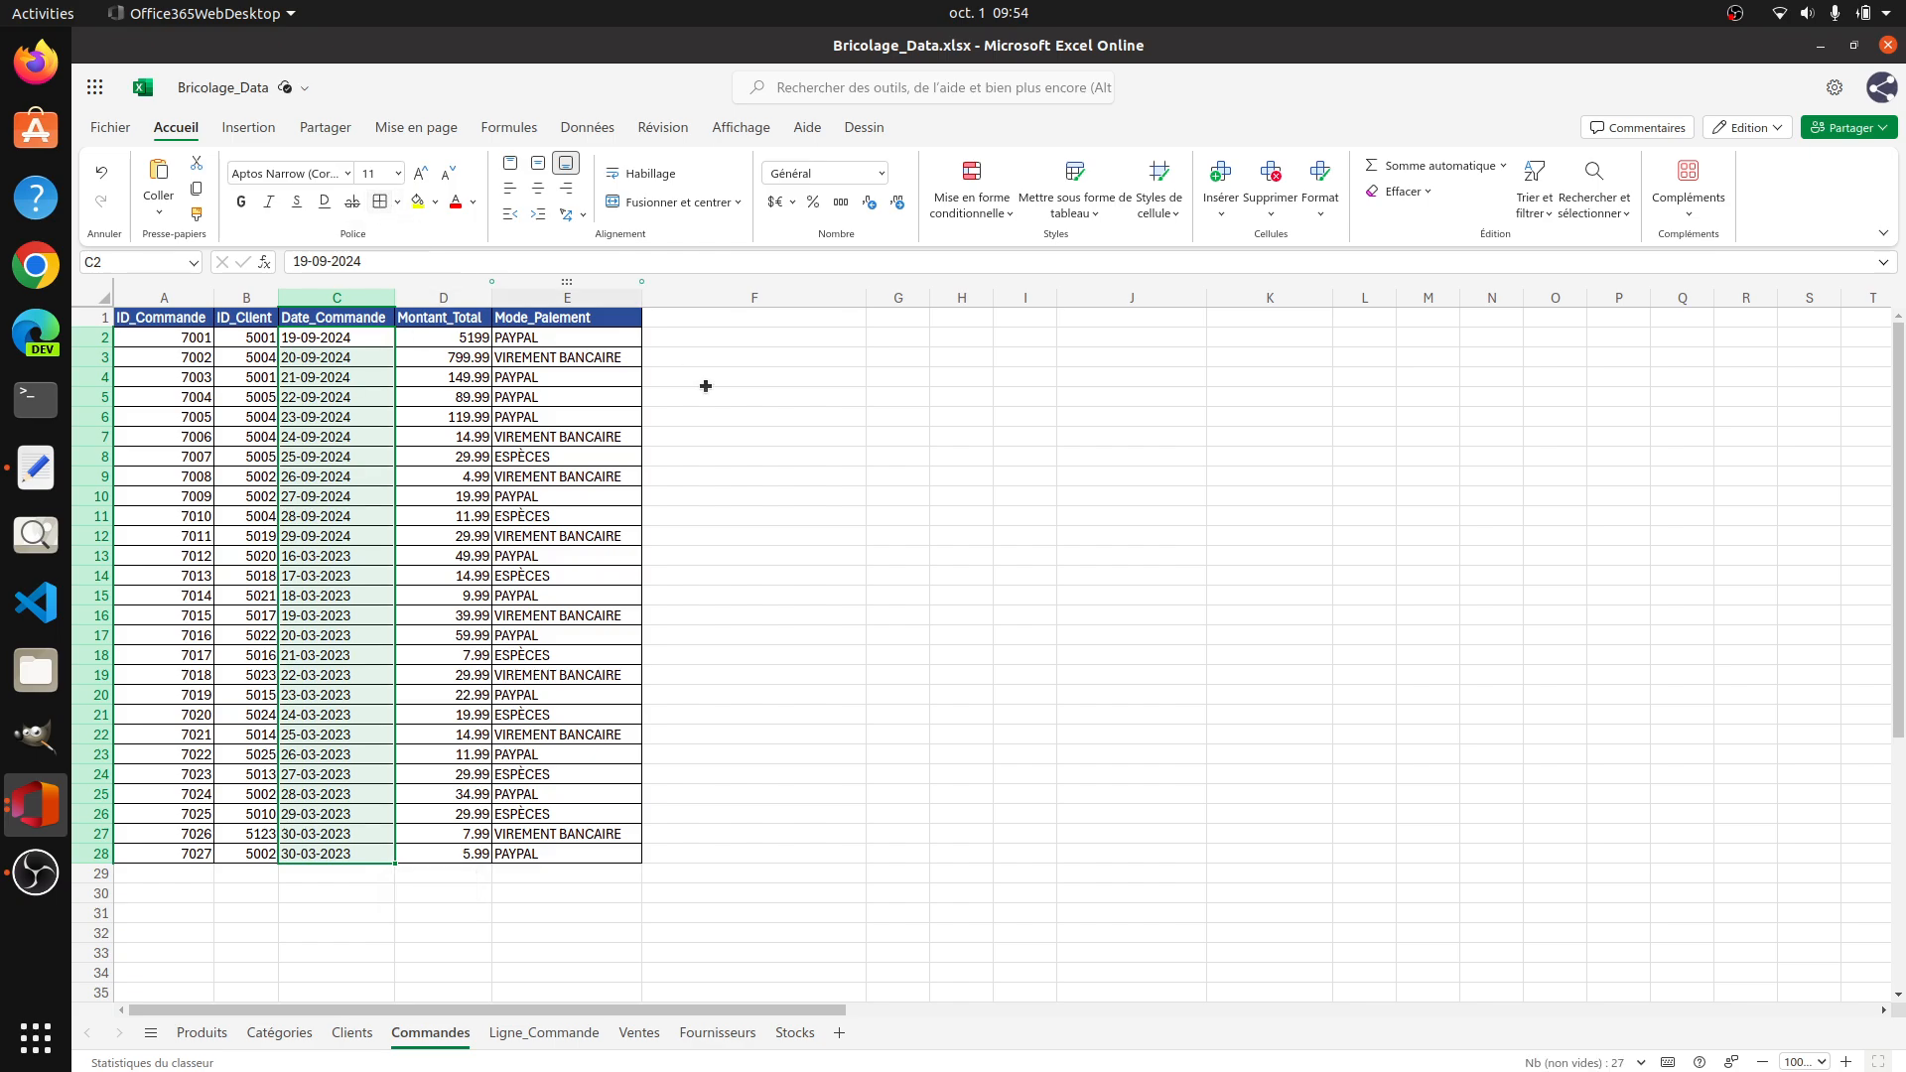
left_click(792, 442)
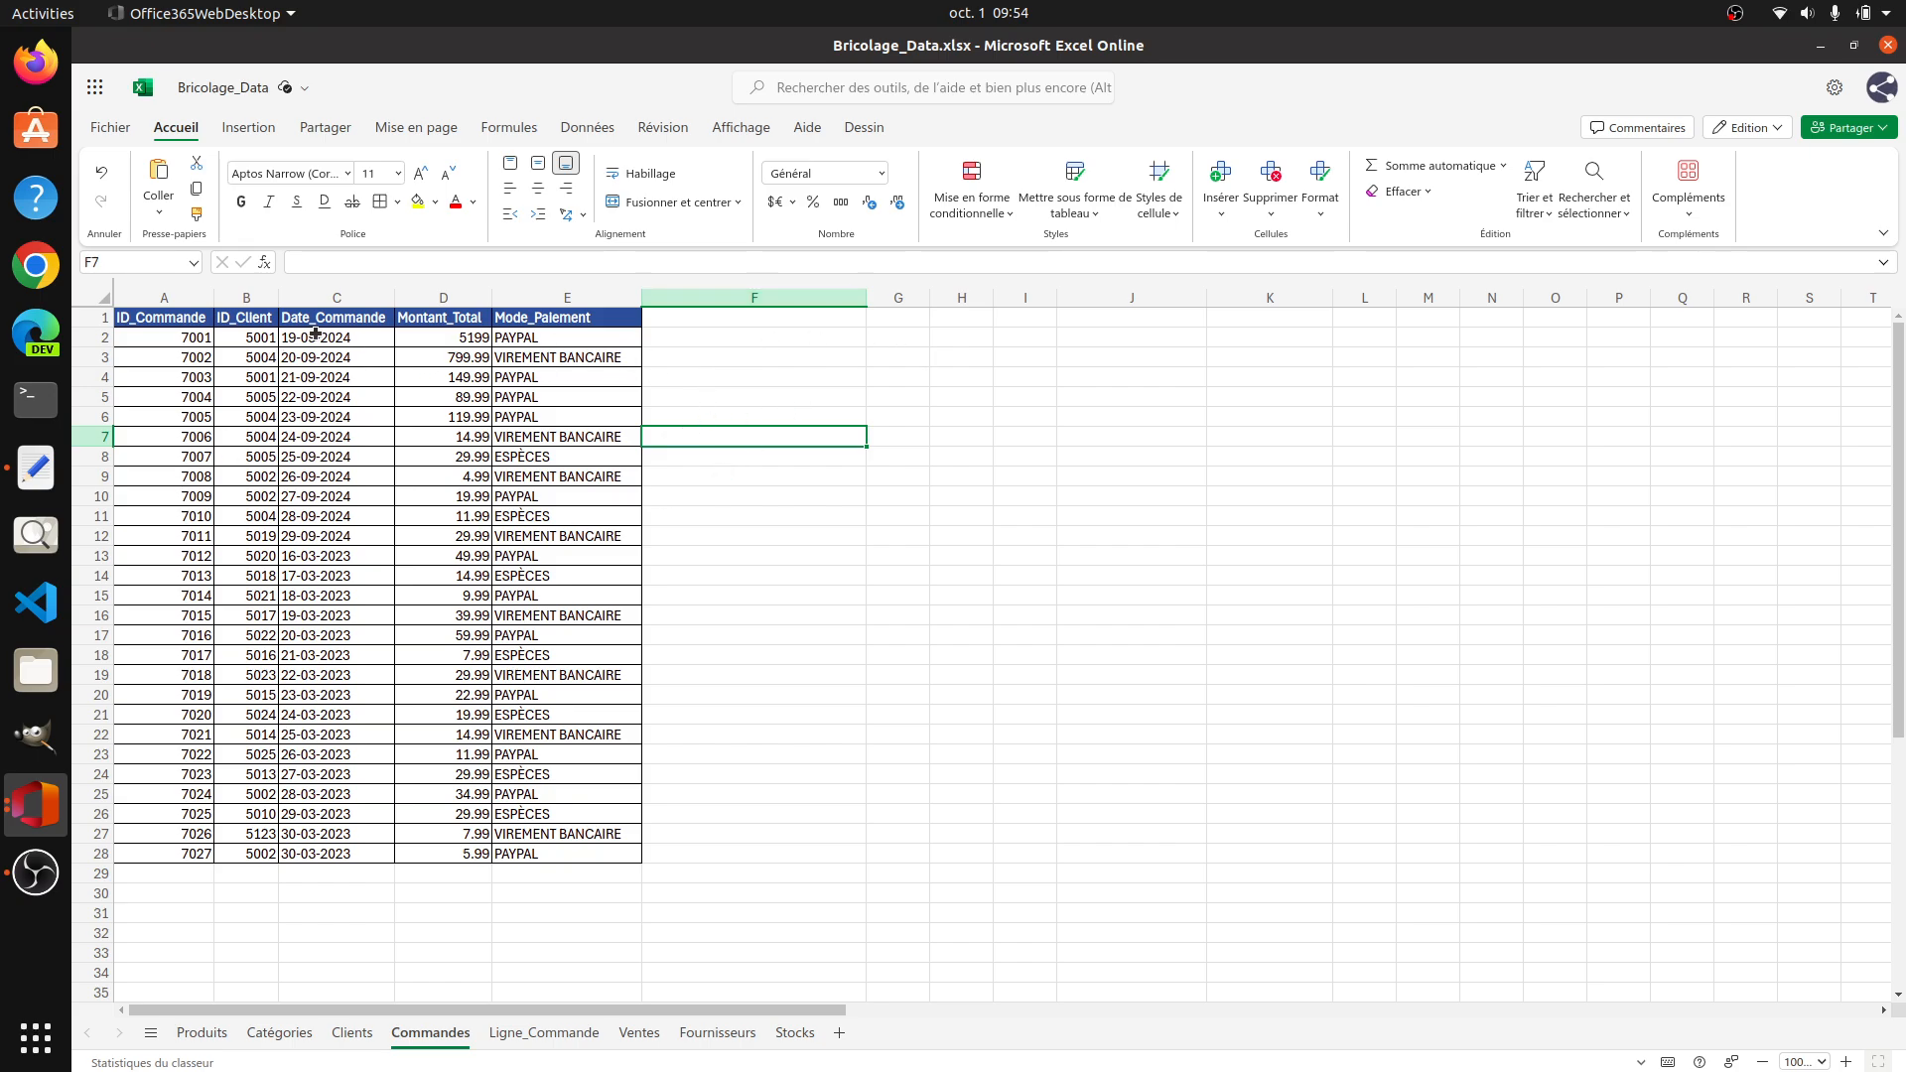
left_click(869, 377)
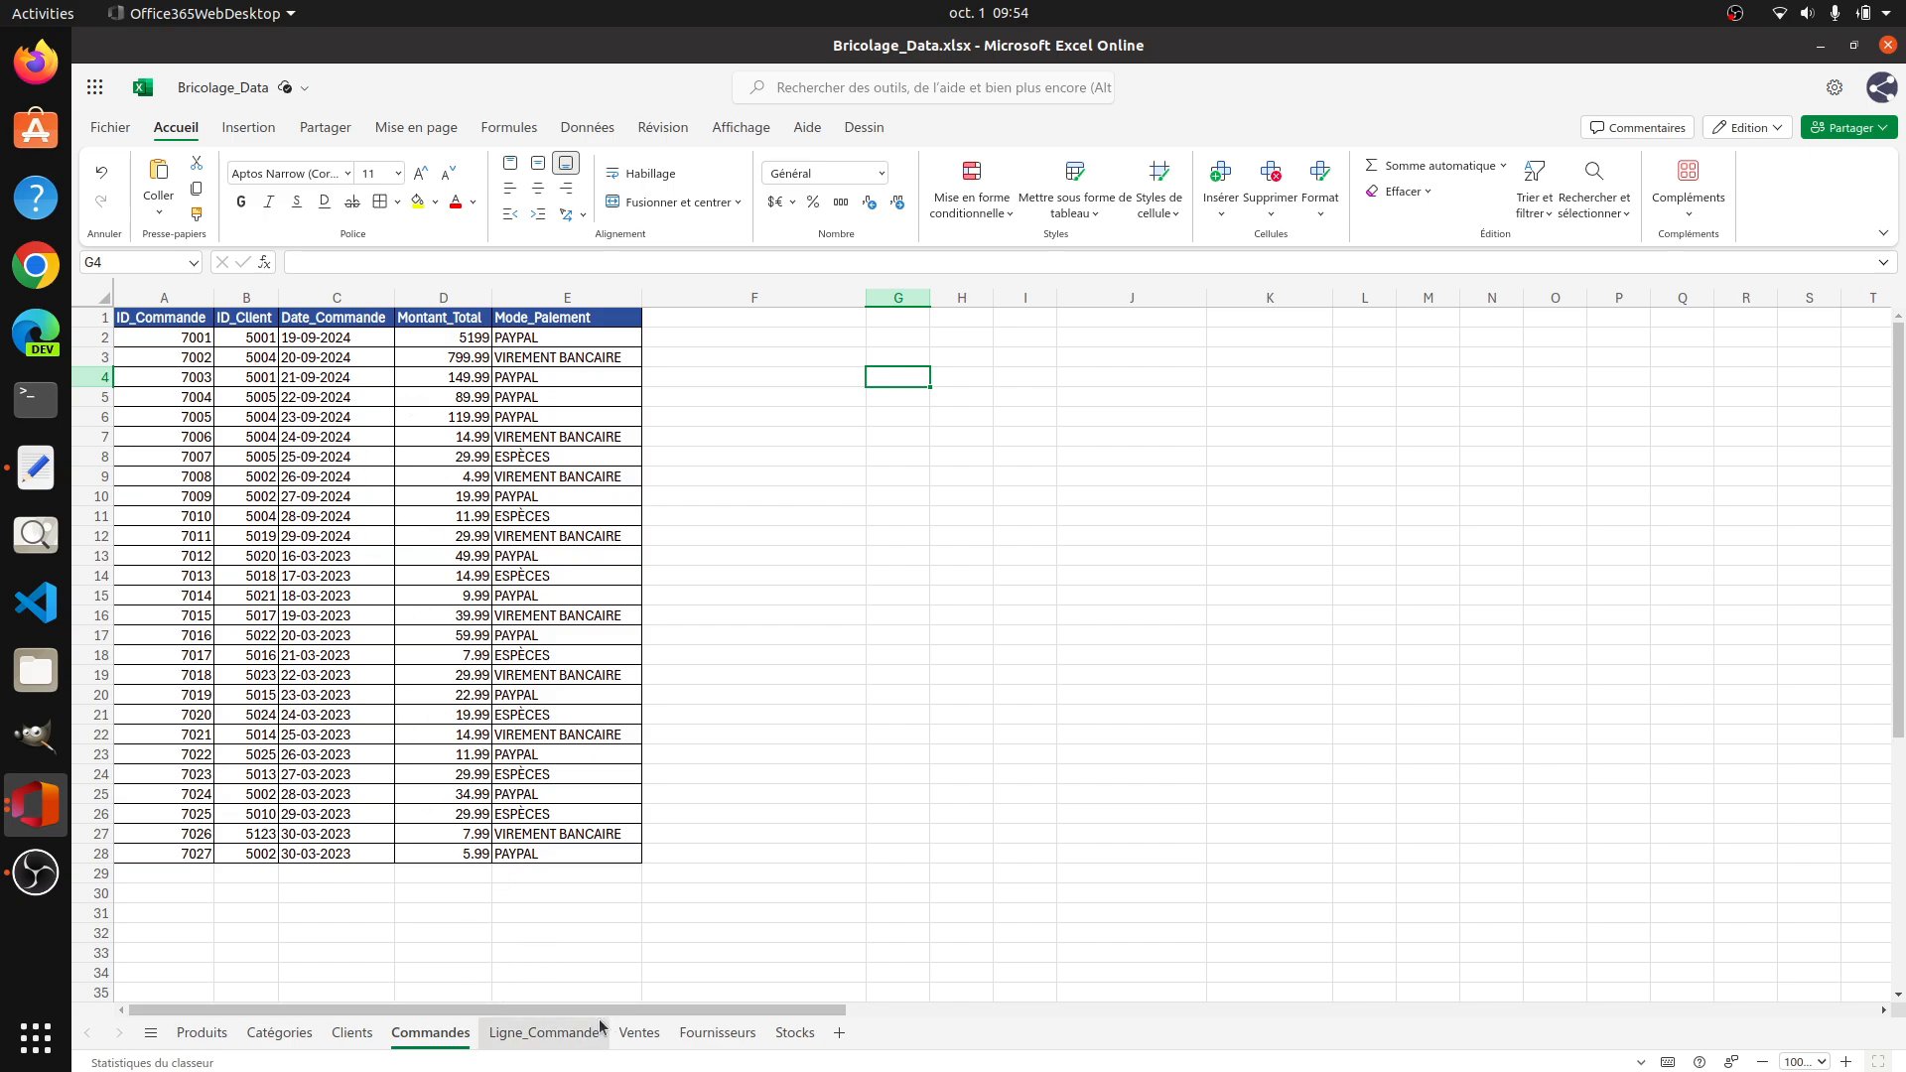
Step: Enter =TEXTE(C2,"DD-MM-YYYY") in G2 of the Ventes sheet, after checking the Ligne_Commande sheet
left_click(534, 1033)
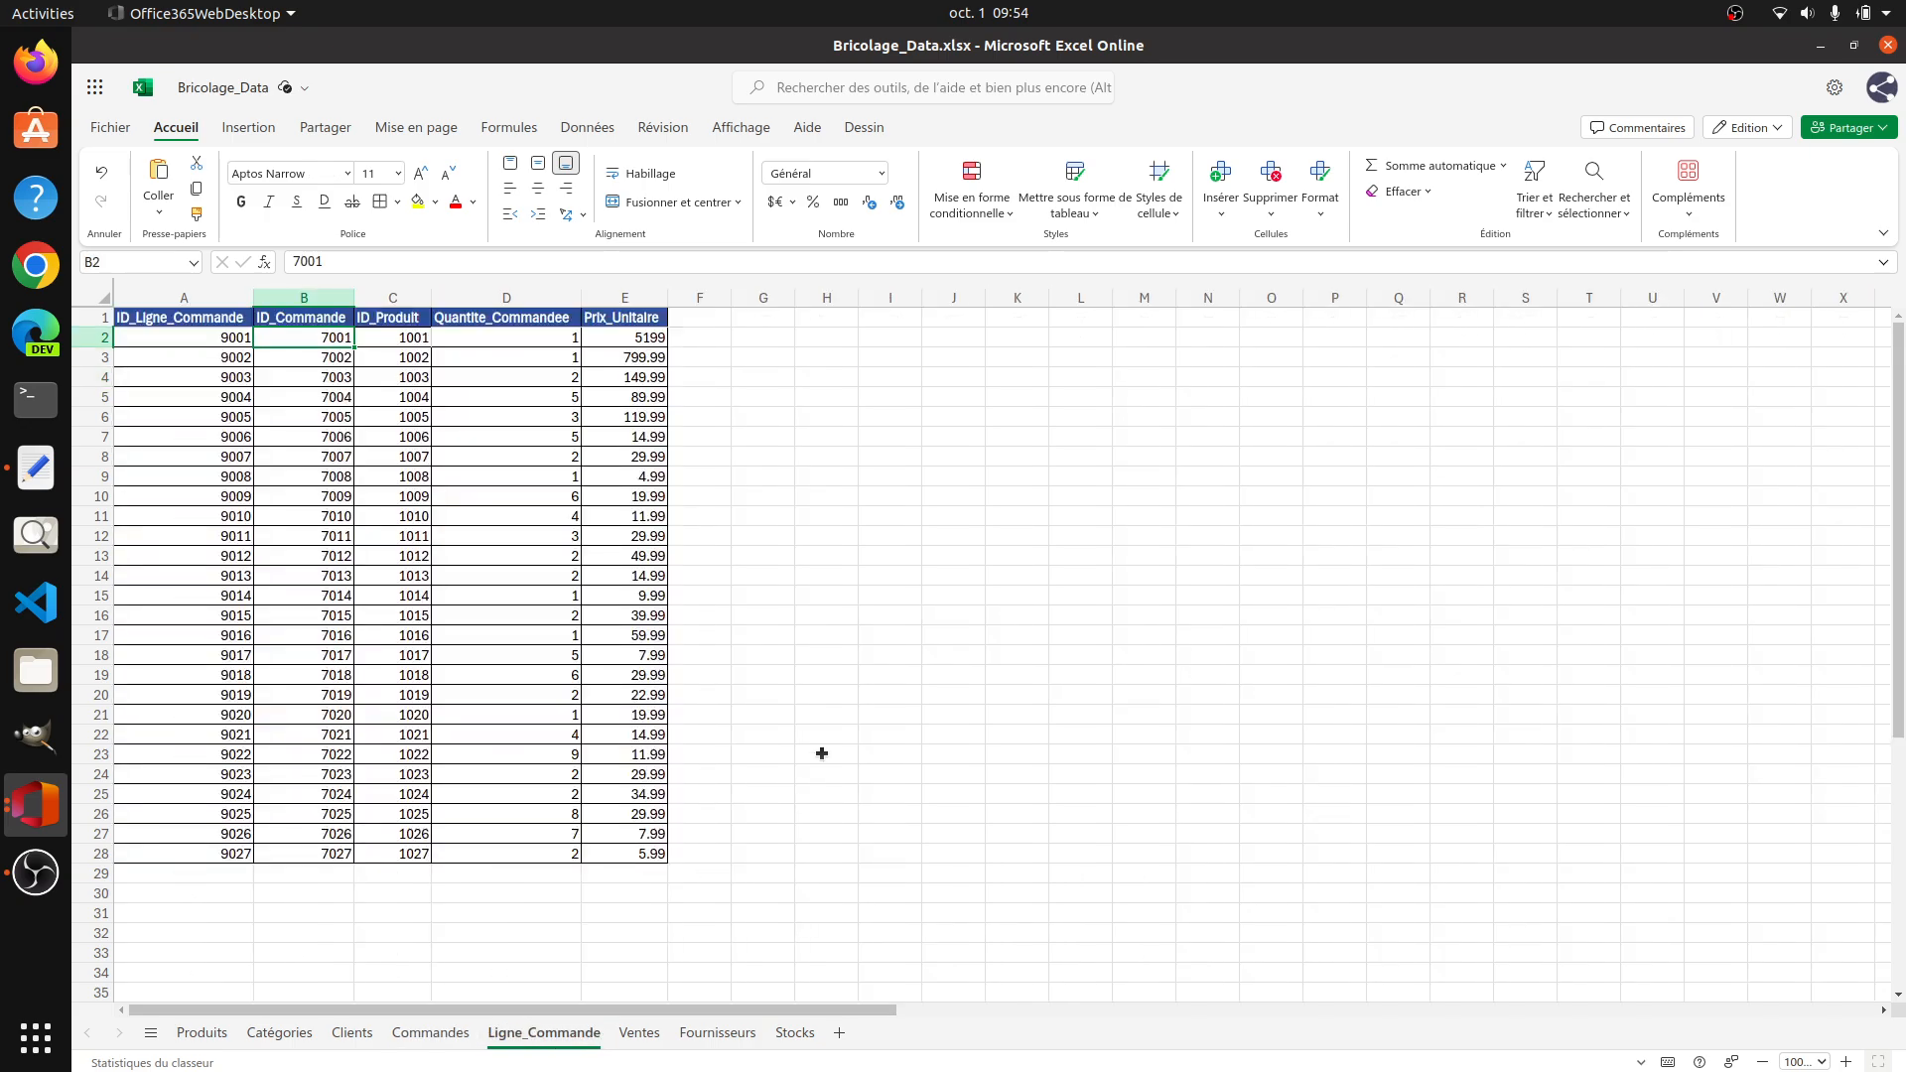
left_click(636, 1037)
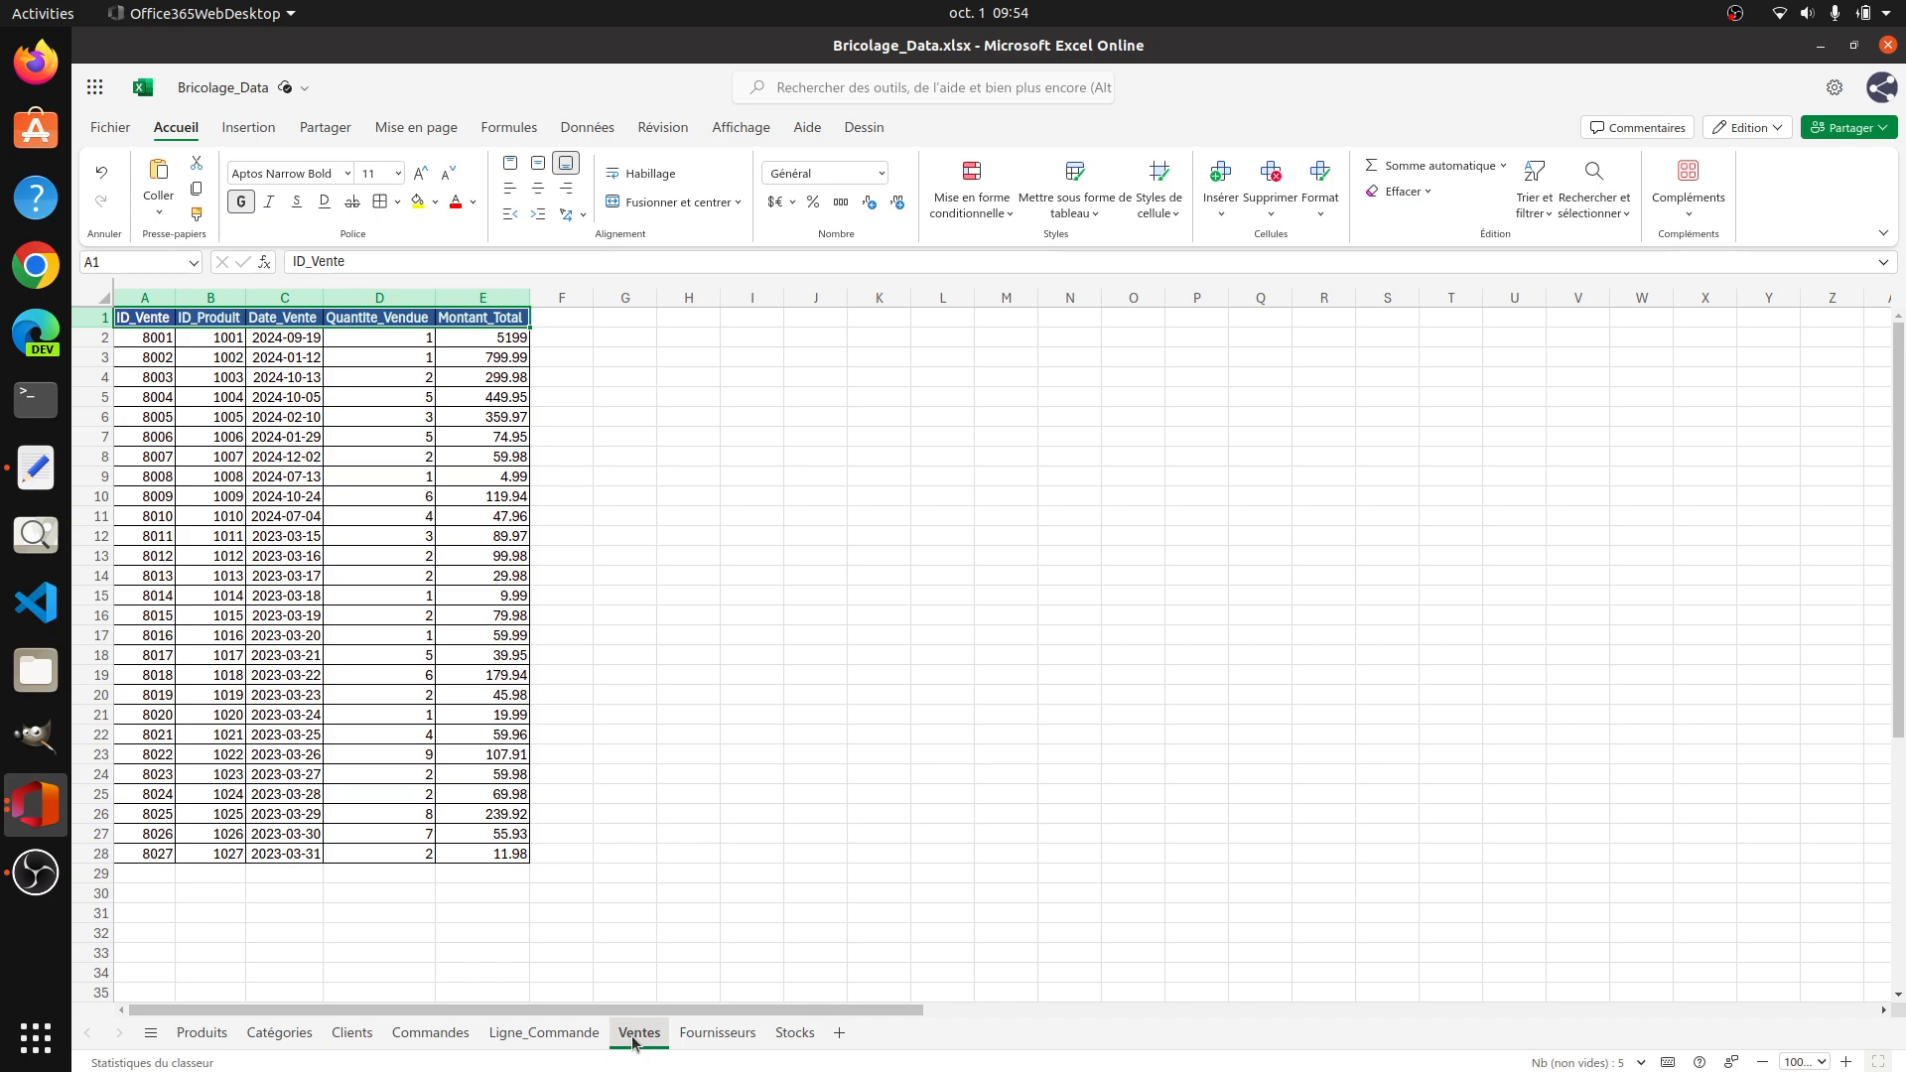
left_click(310, 341)
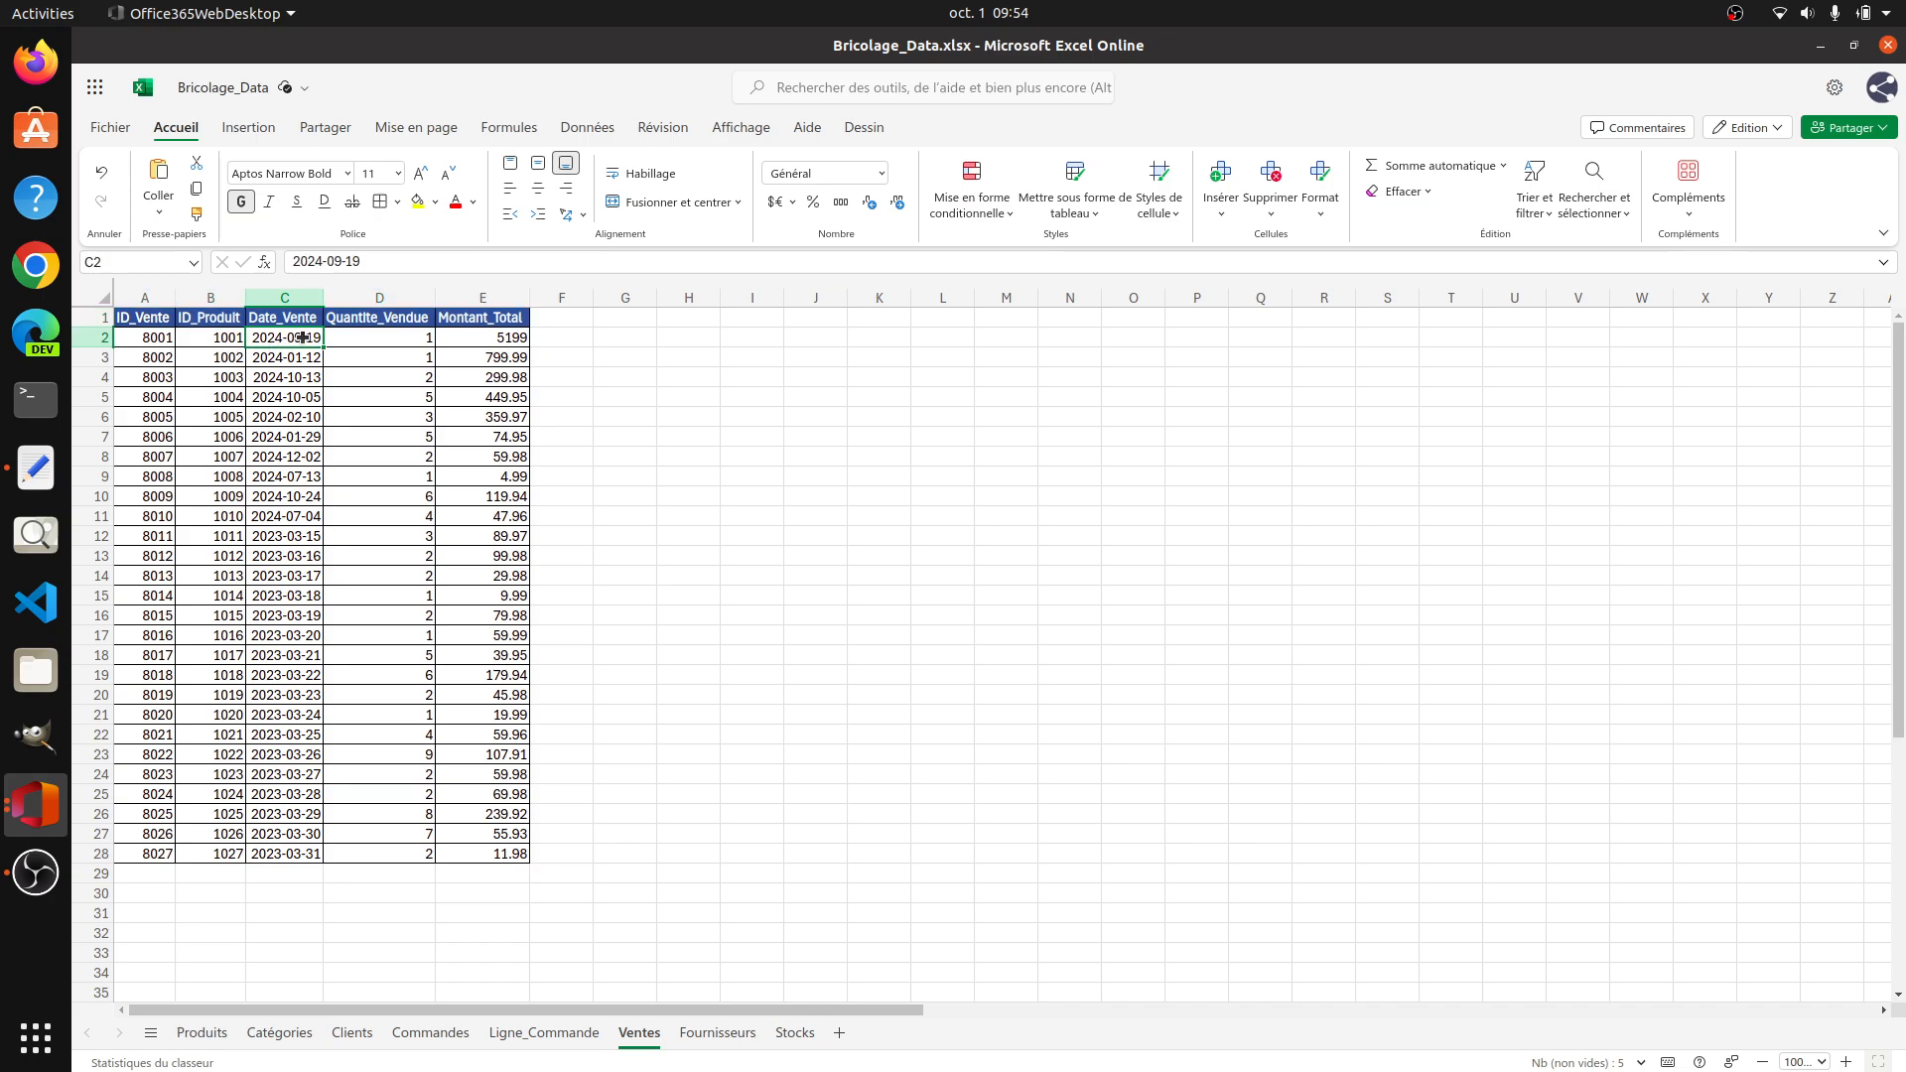
left_click(621, 338)
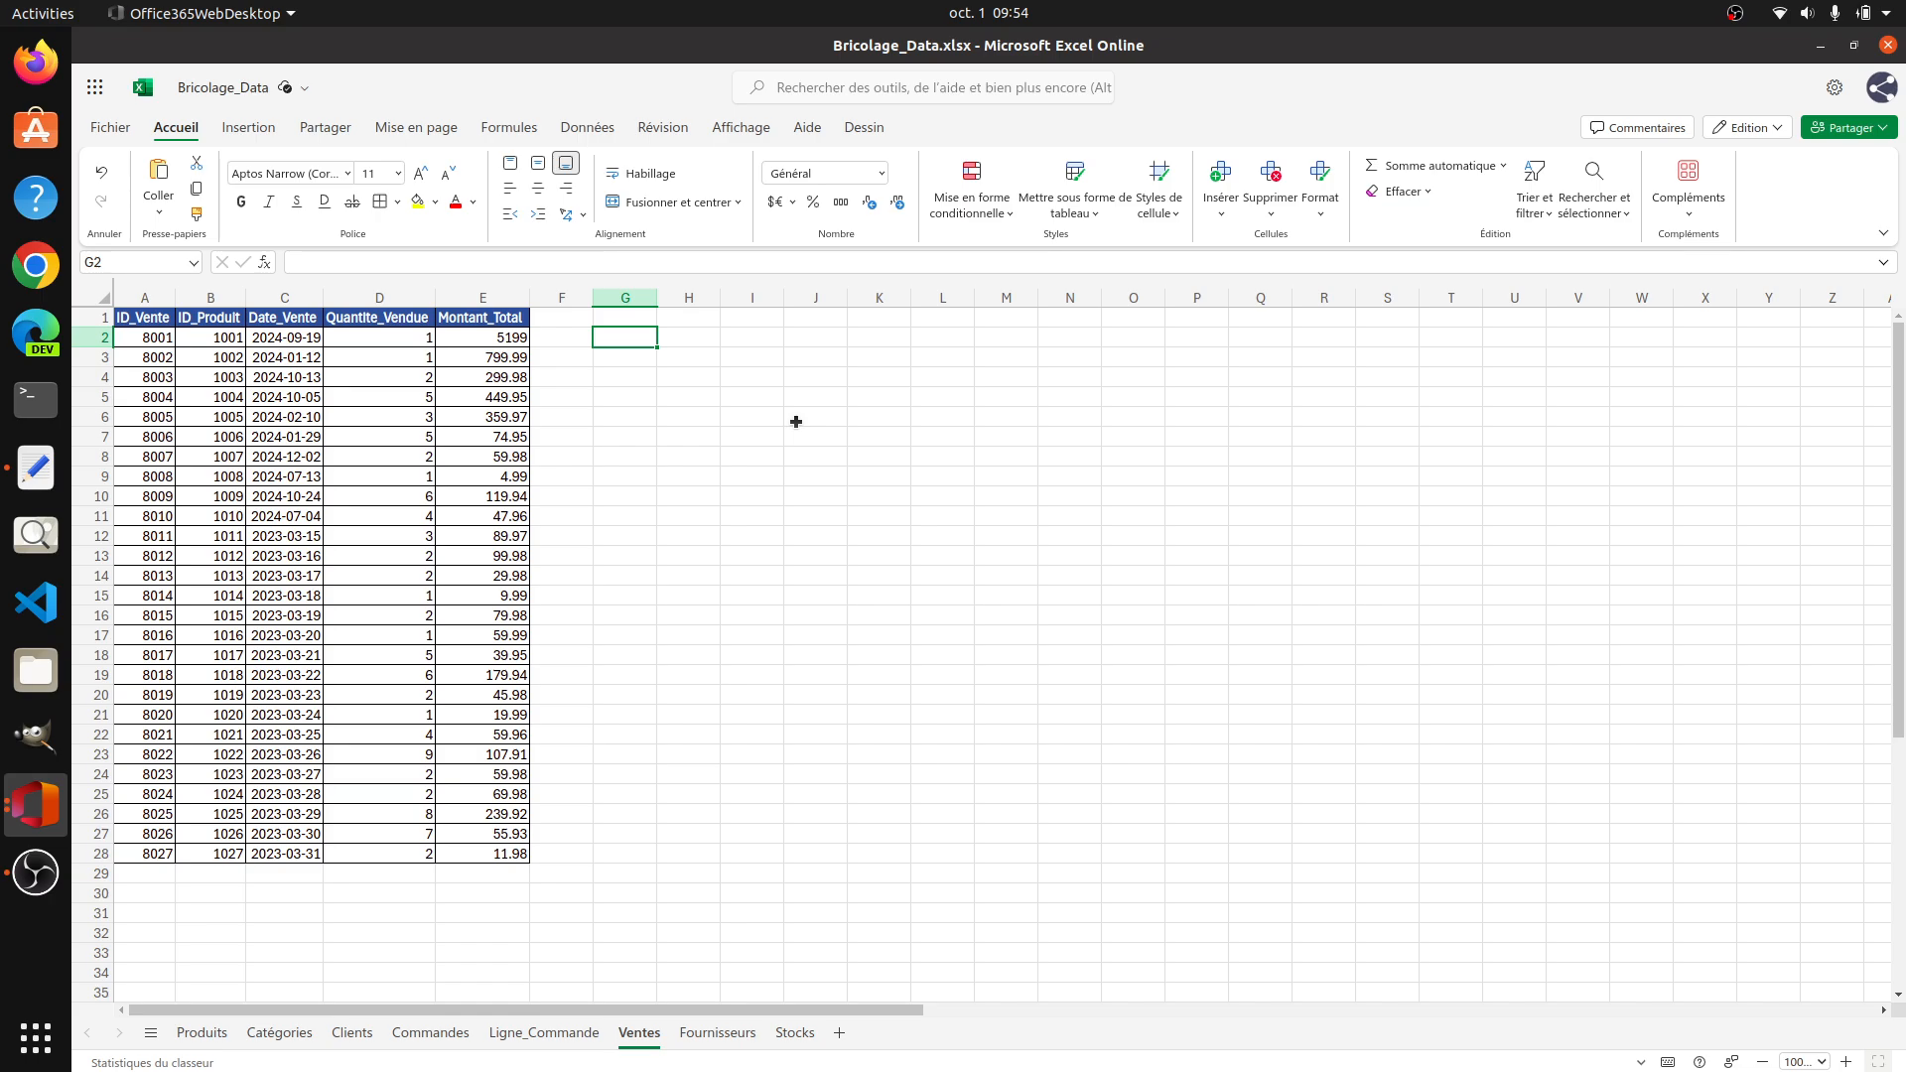
type("=")
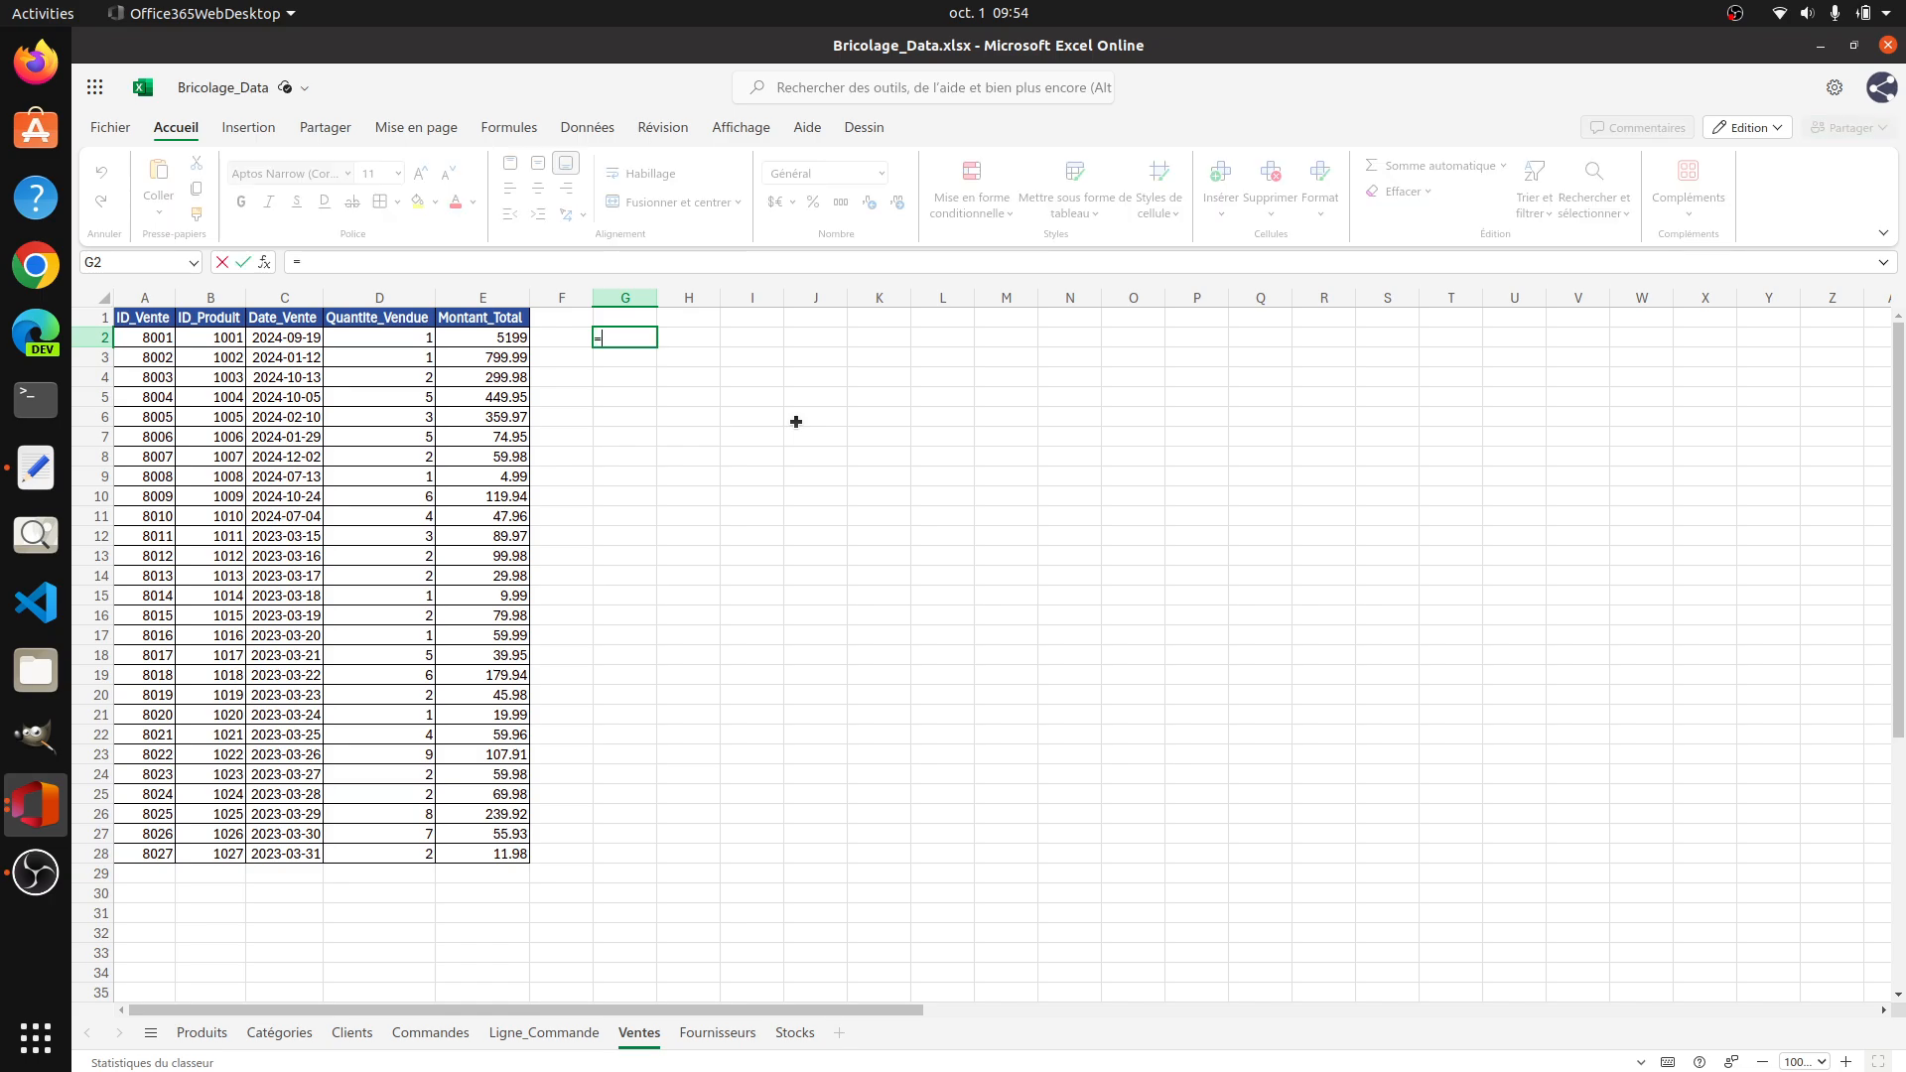
type("TEXTE")
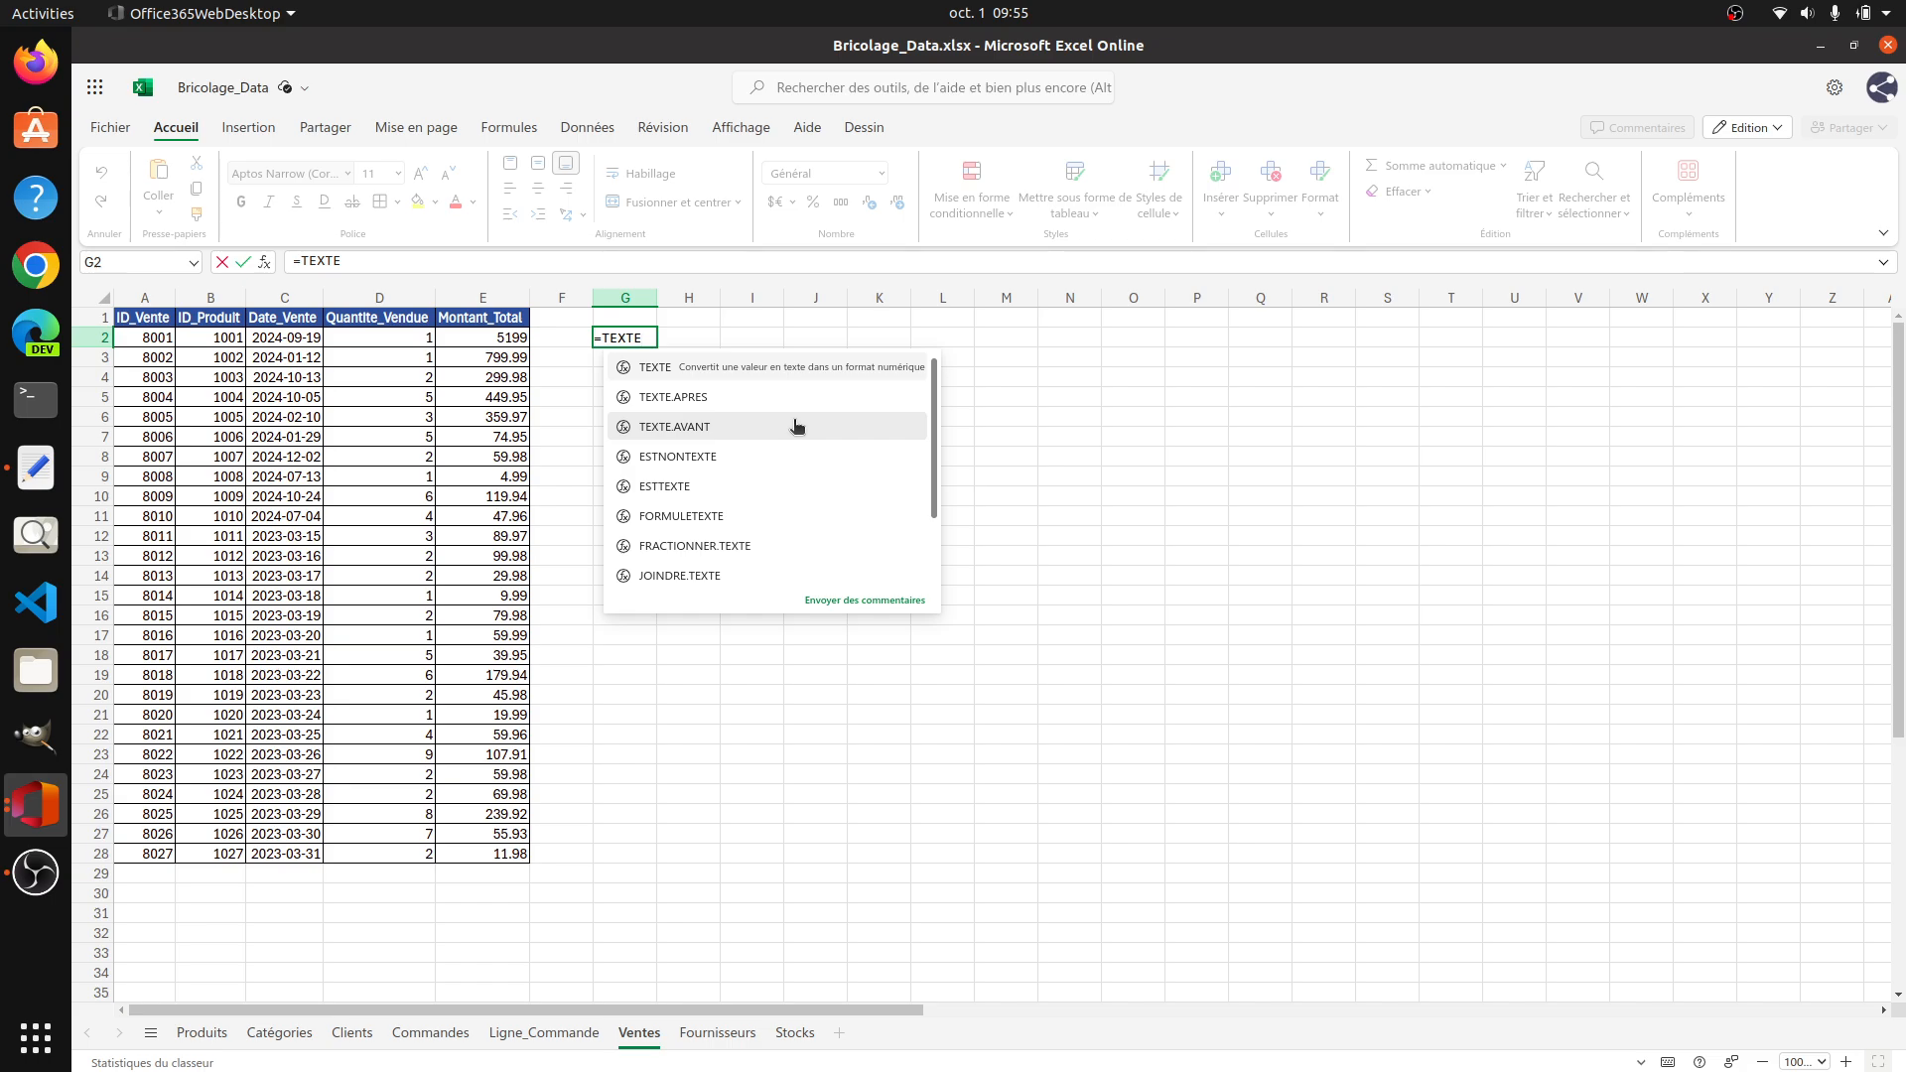
type("(")
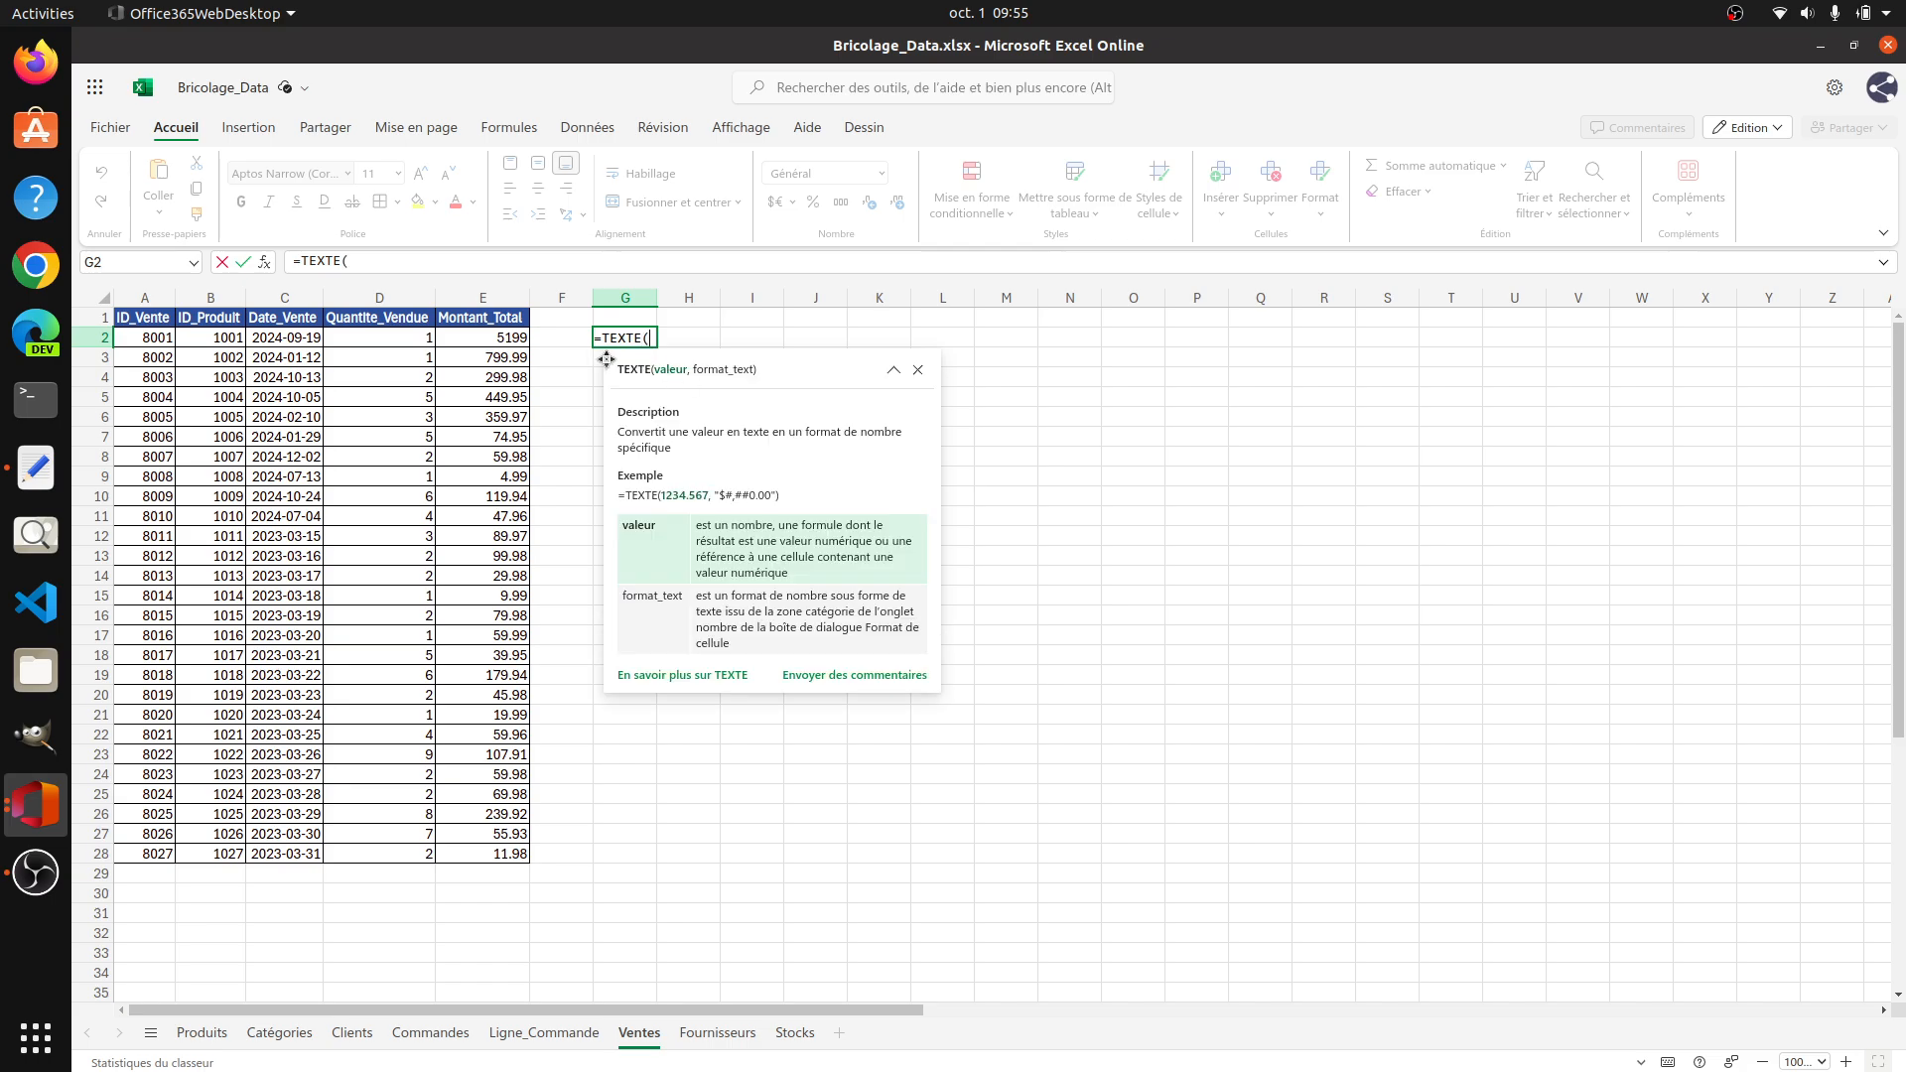
left_click(284, 337)
type(",\"")
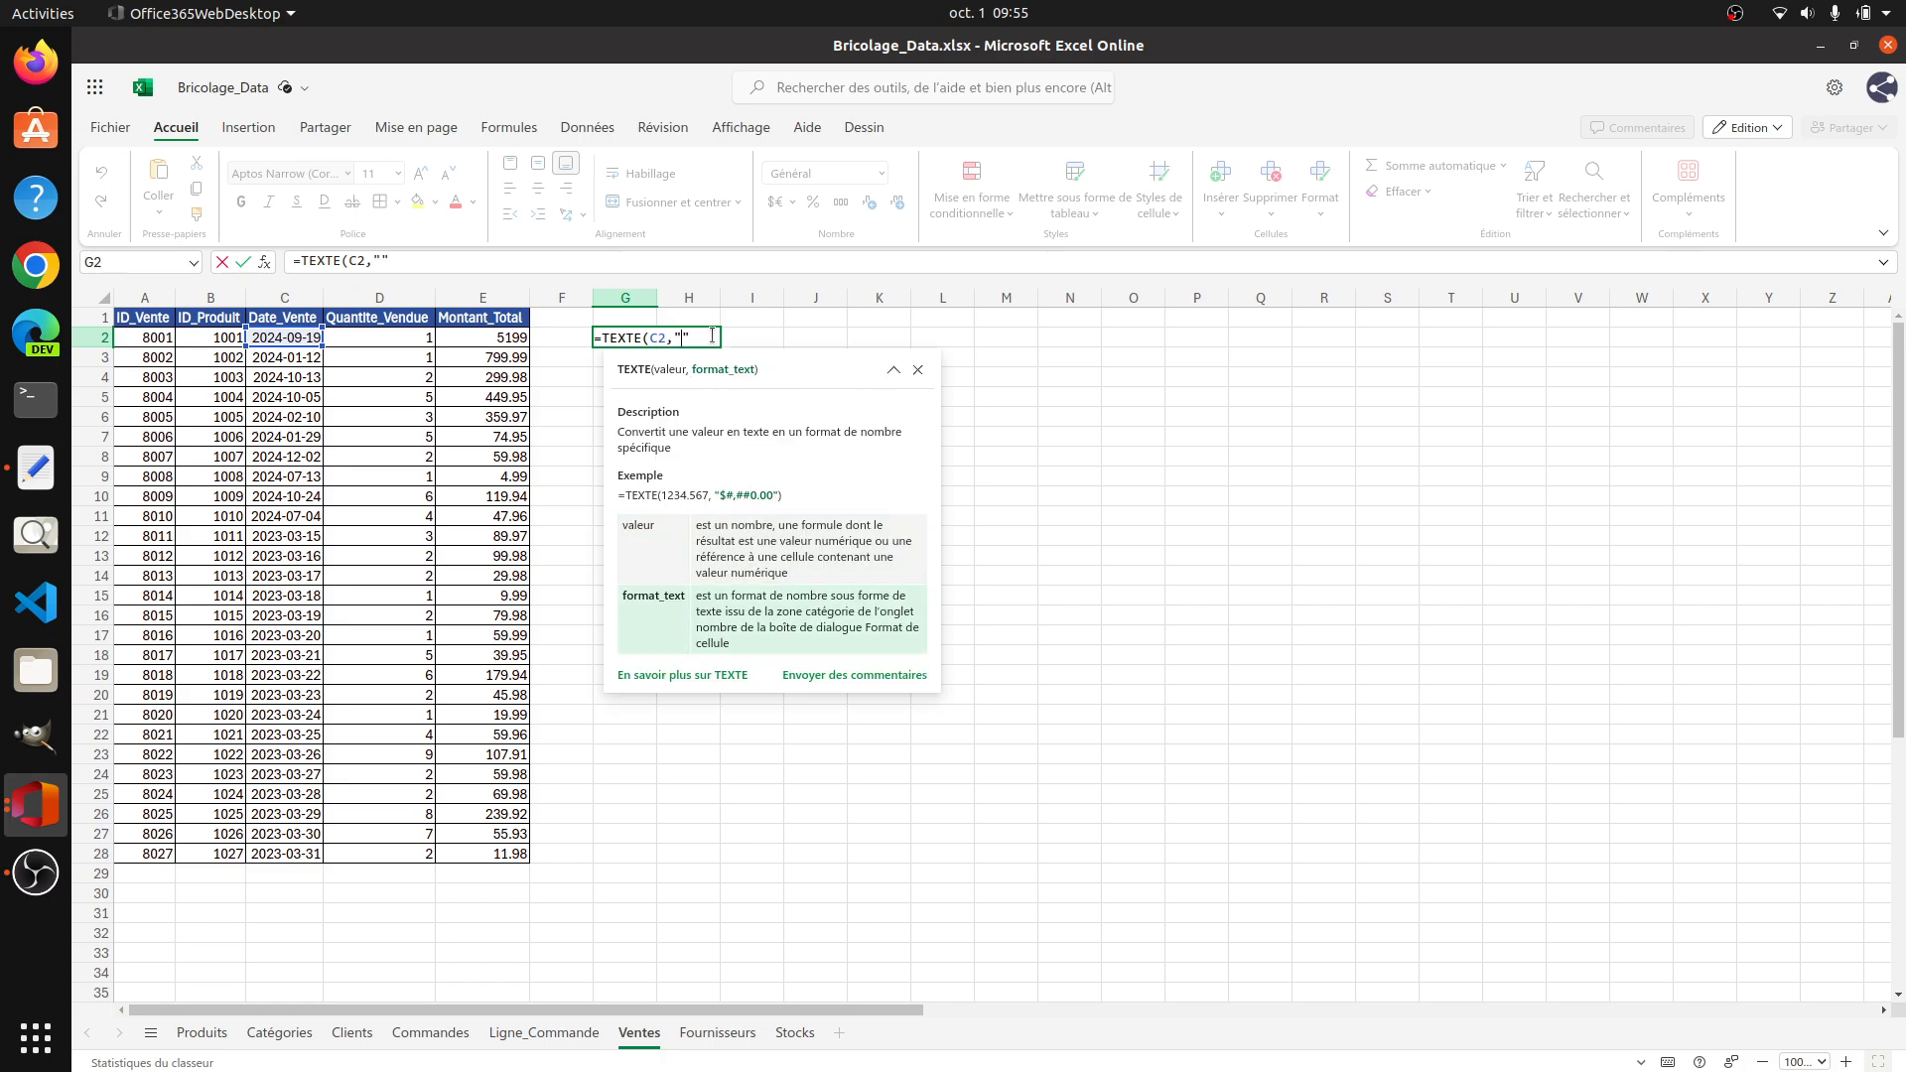
type("DD-MM-YYYY\")")
key("Return")
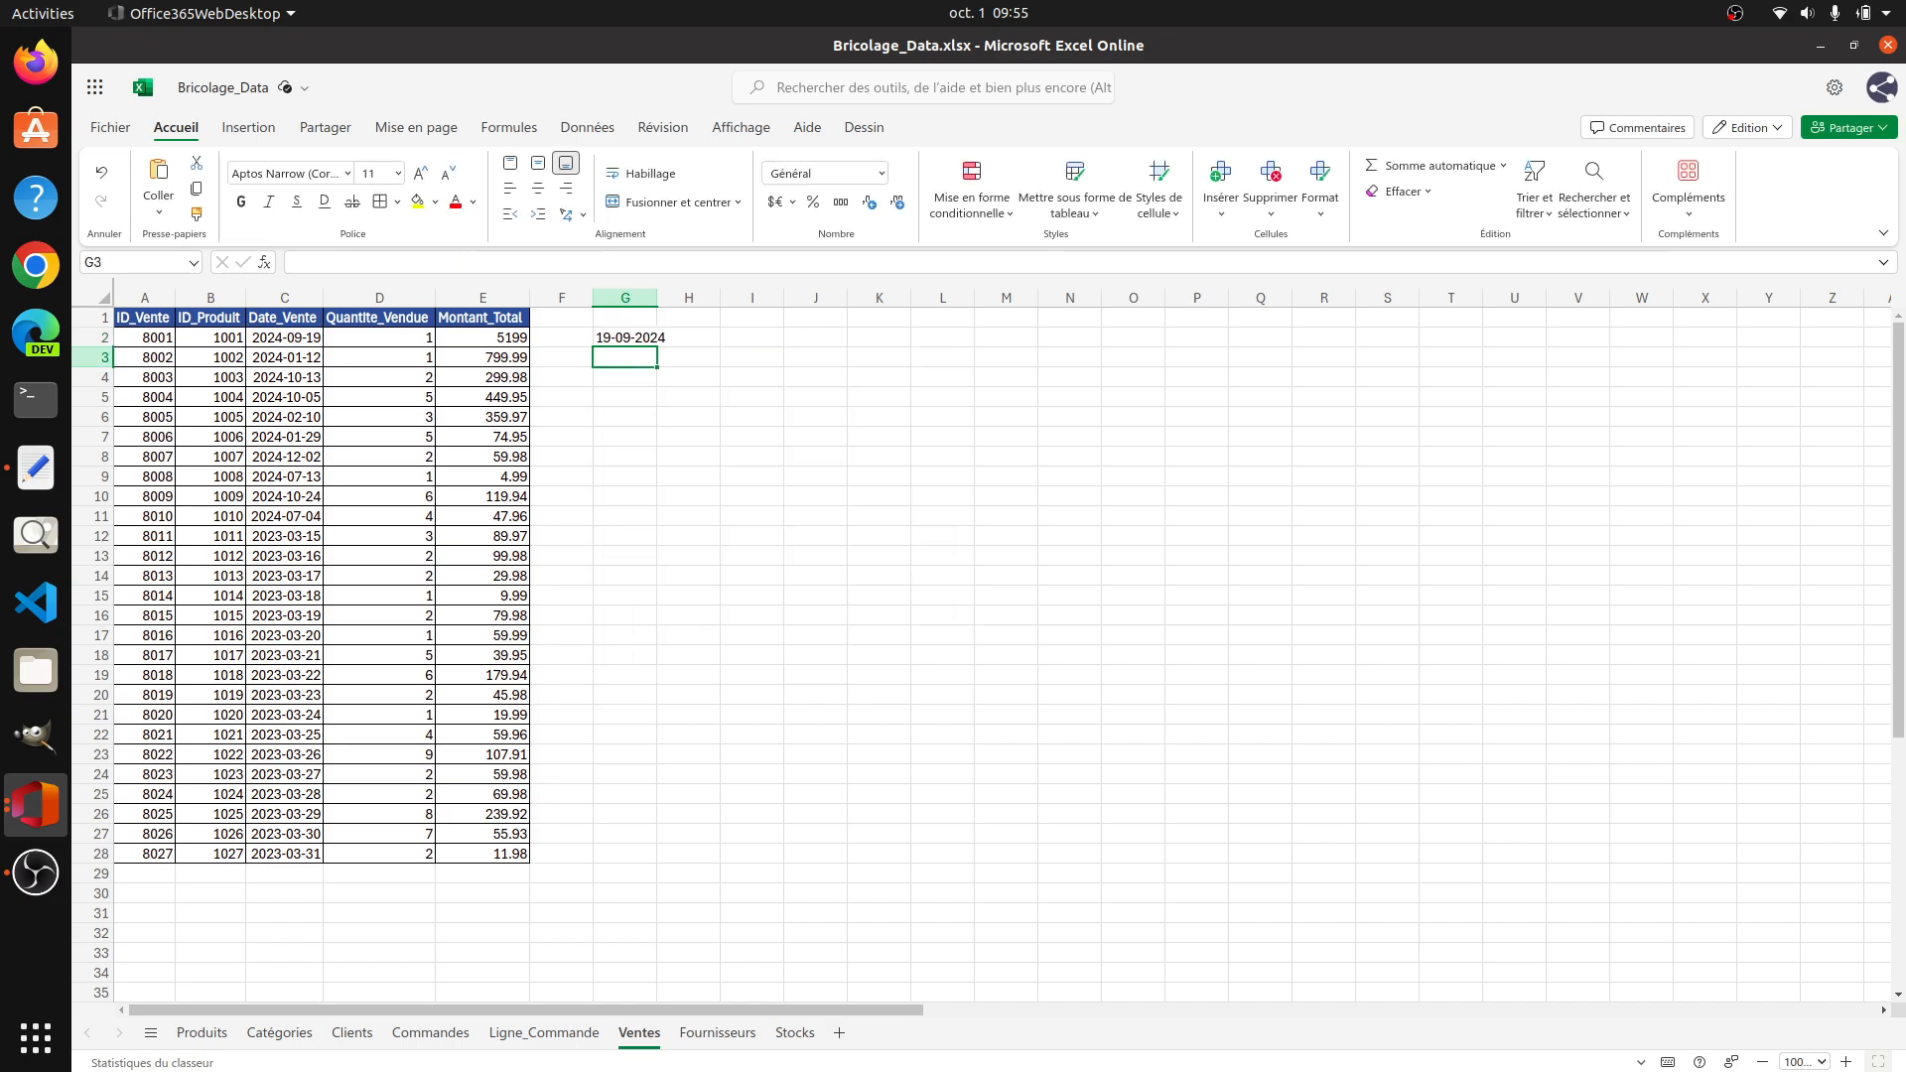
Step: Fit column G to its contents and fill the TEXTE formula from G2 down to G28
left_click(644, 339)
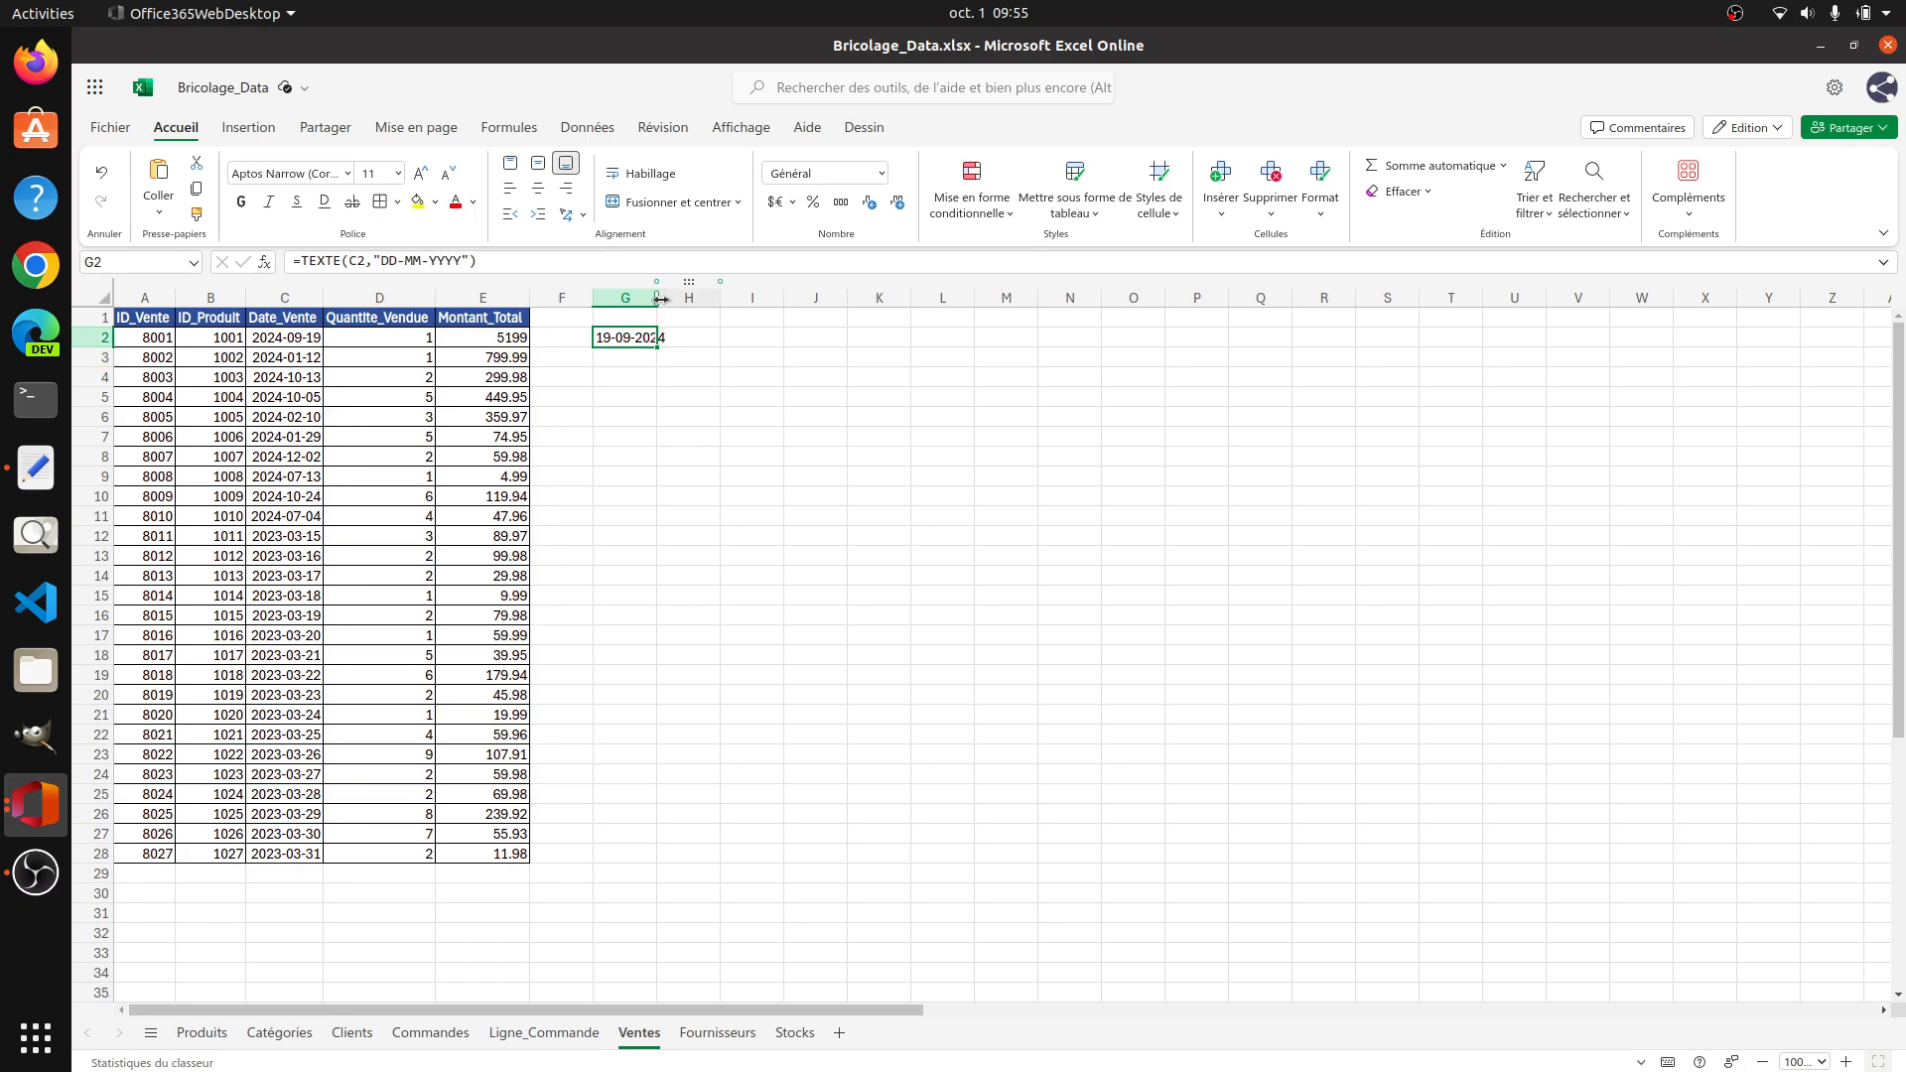
double_click(659, 298)
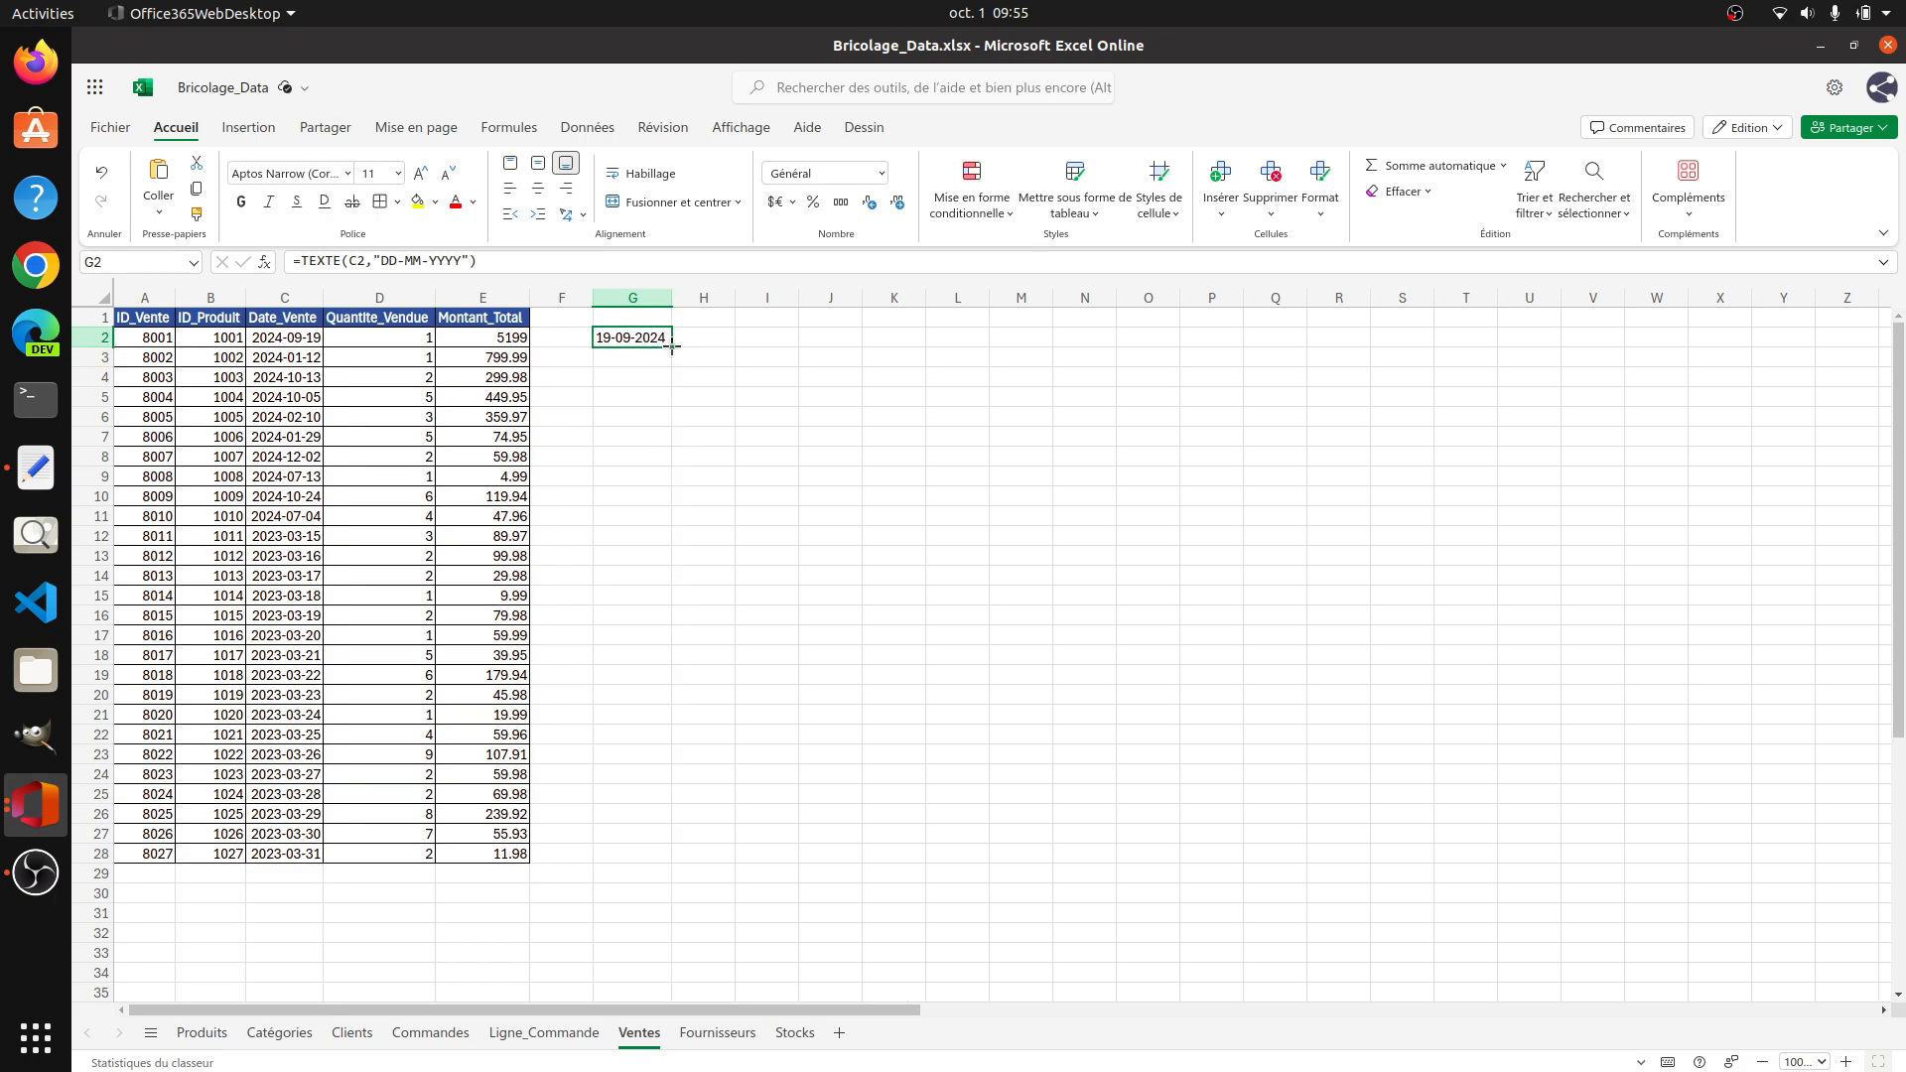
left_click_drag(671, 347, 658, 850)
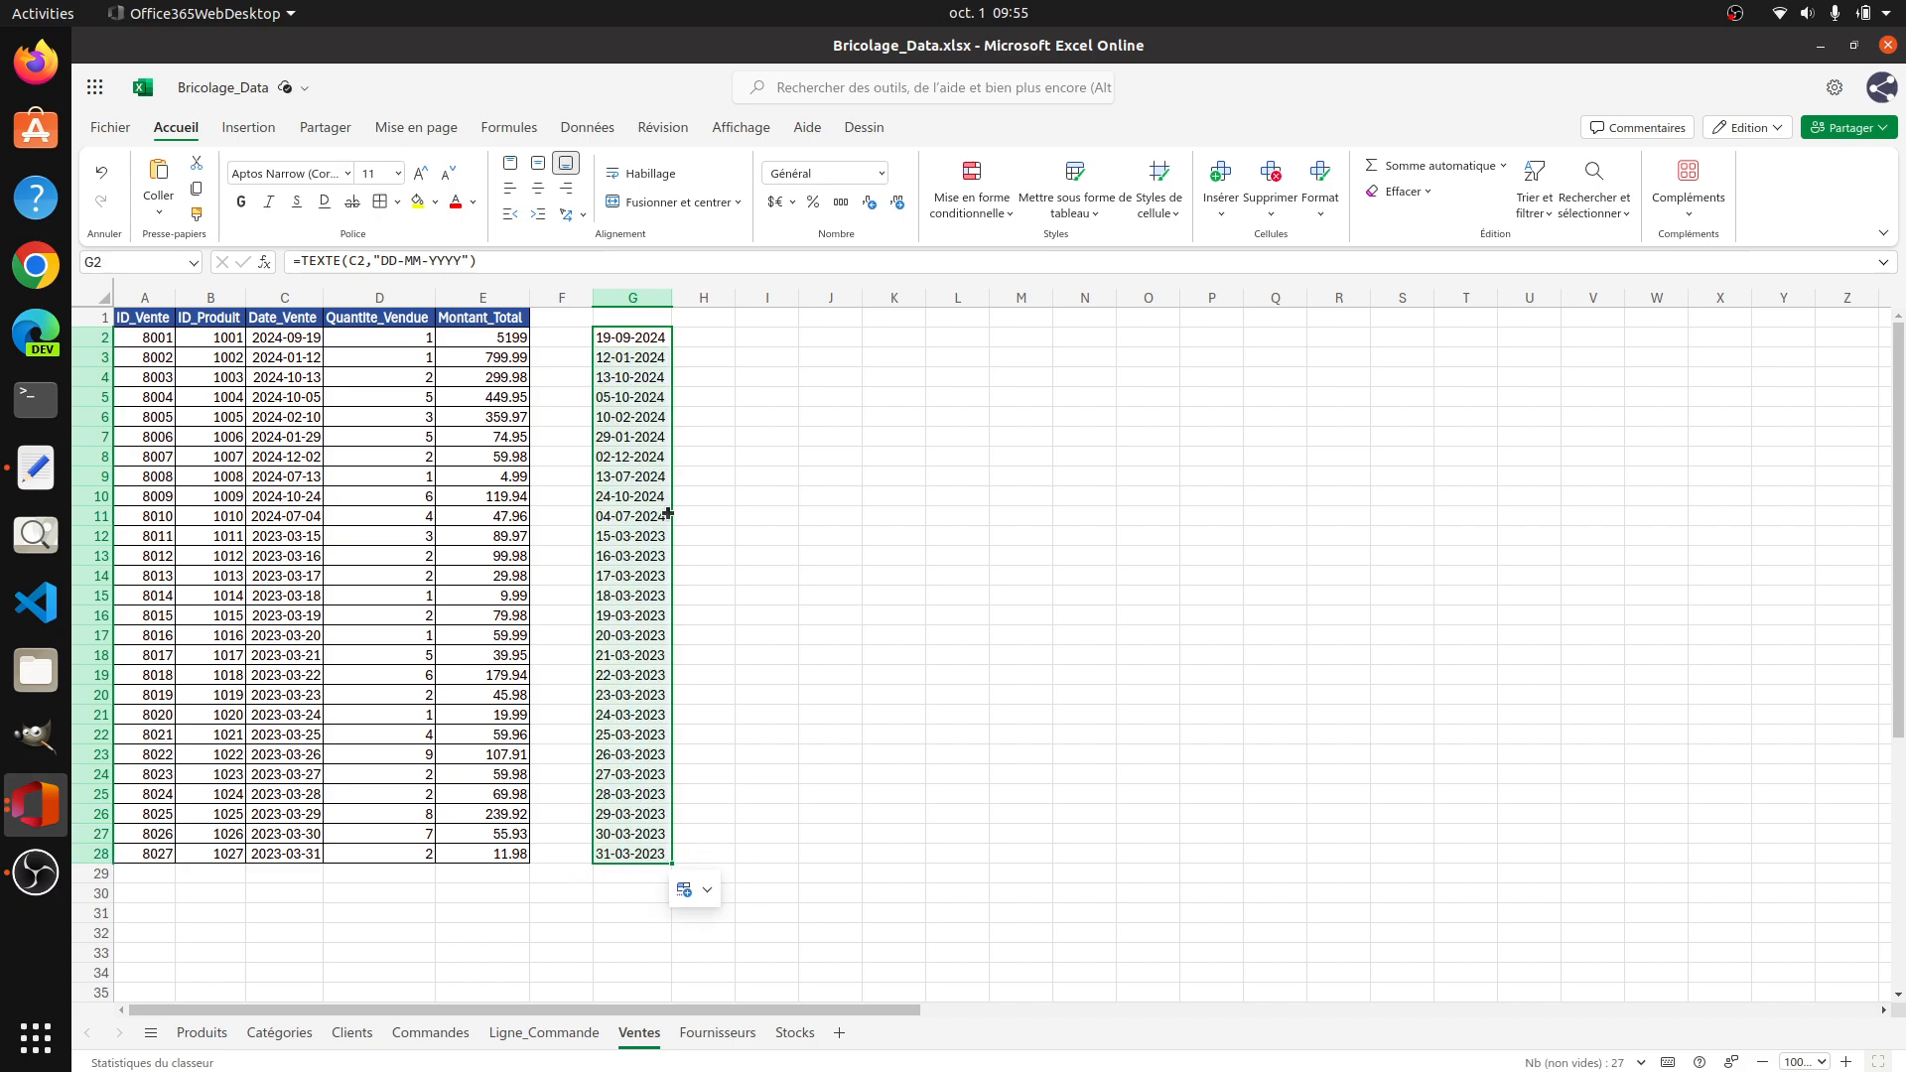
Step: Cut the formatted dates in G2:G28 and paste them as plain text into the Text Editor document
key("ctrl+c")
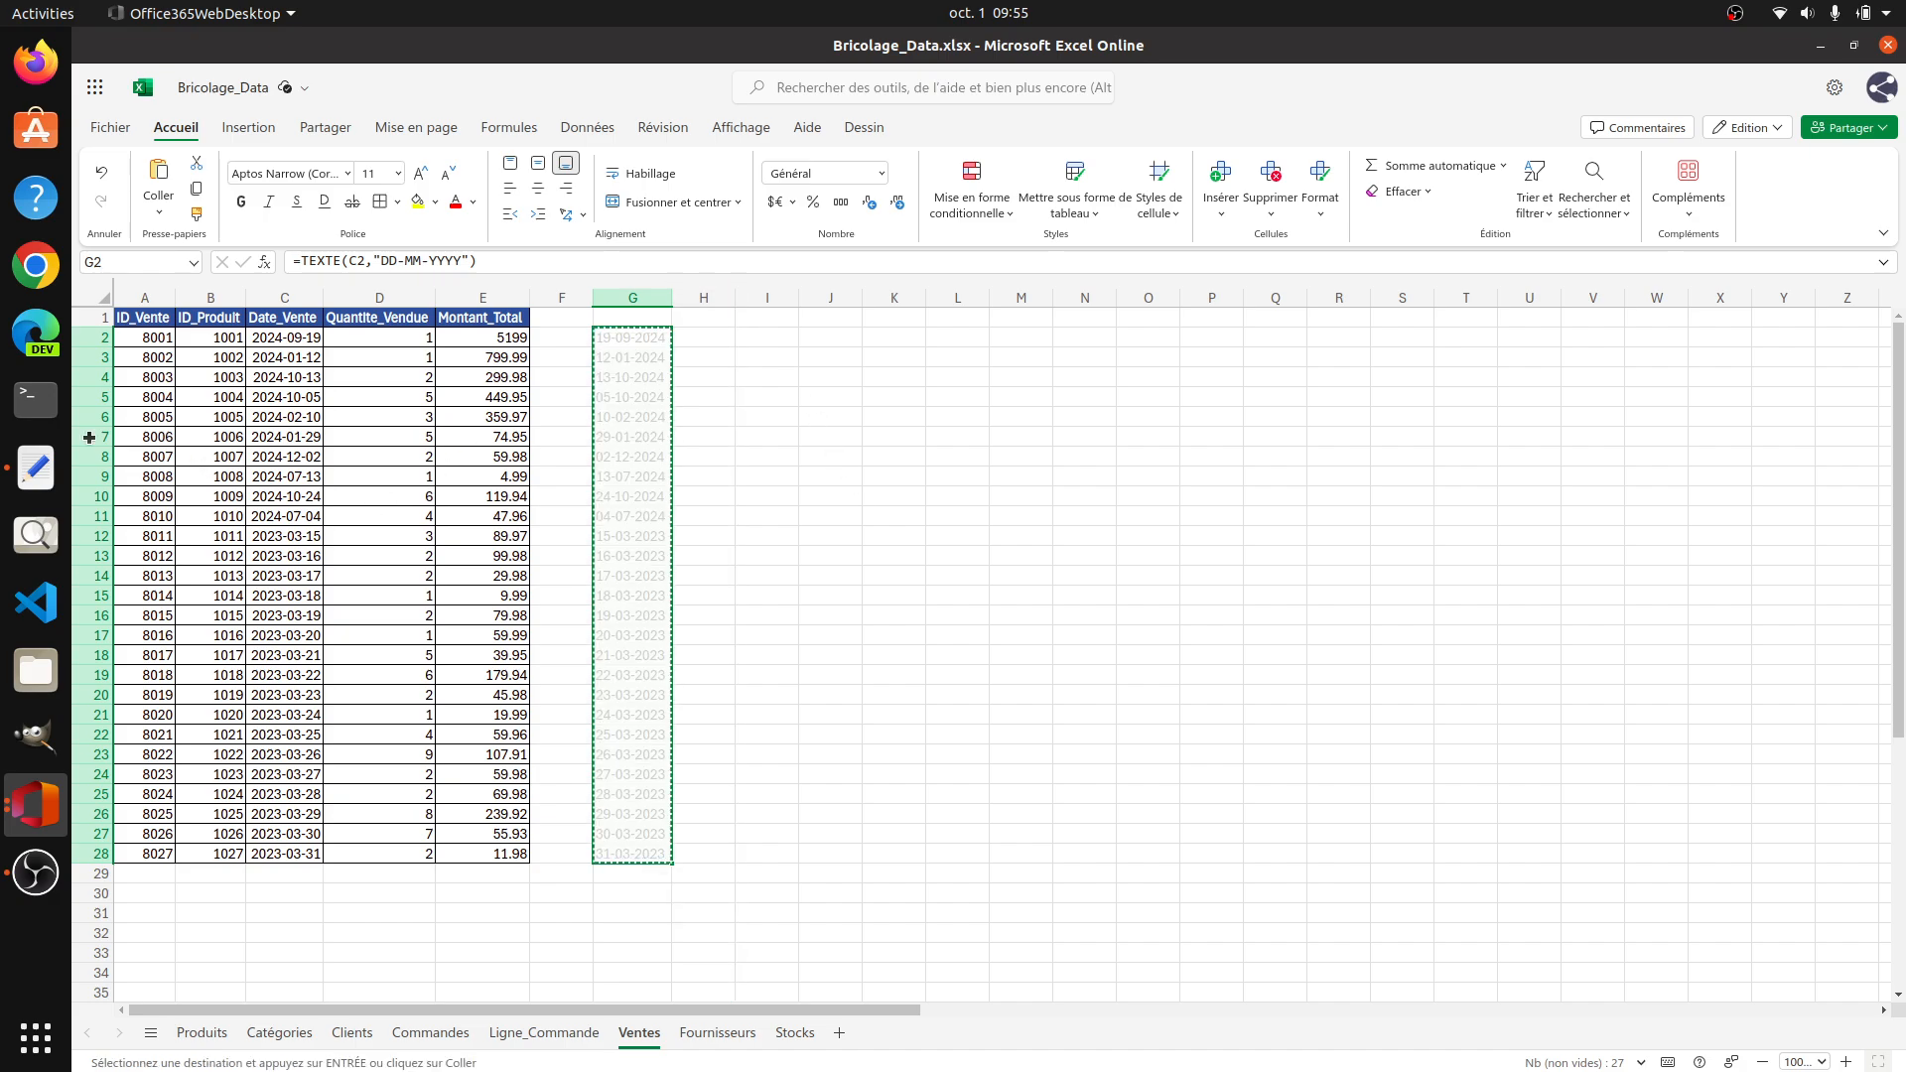
left_click(37, 470)
key("ctrl+v")
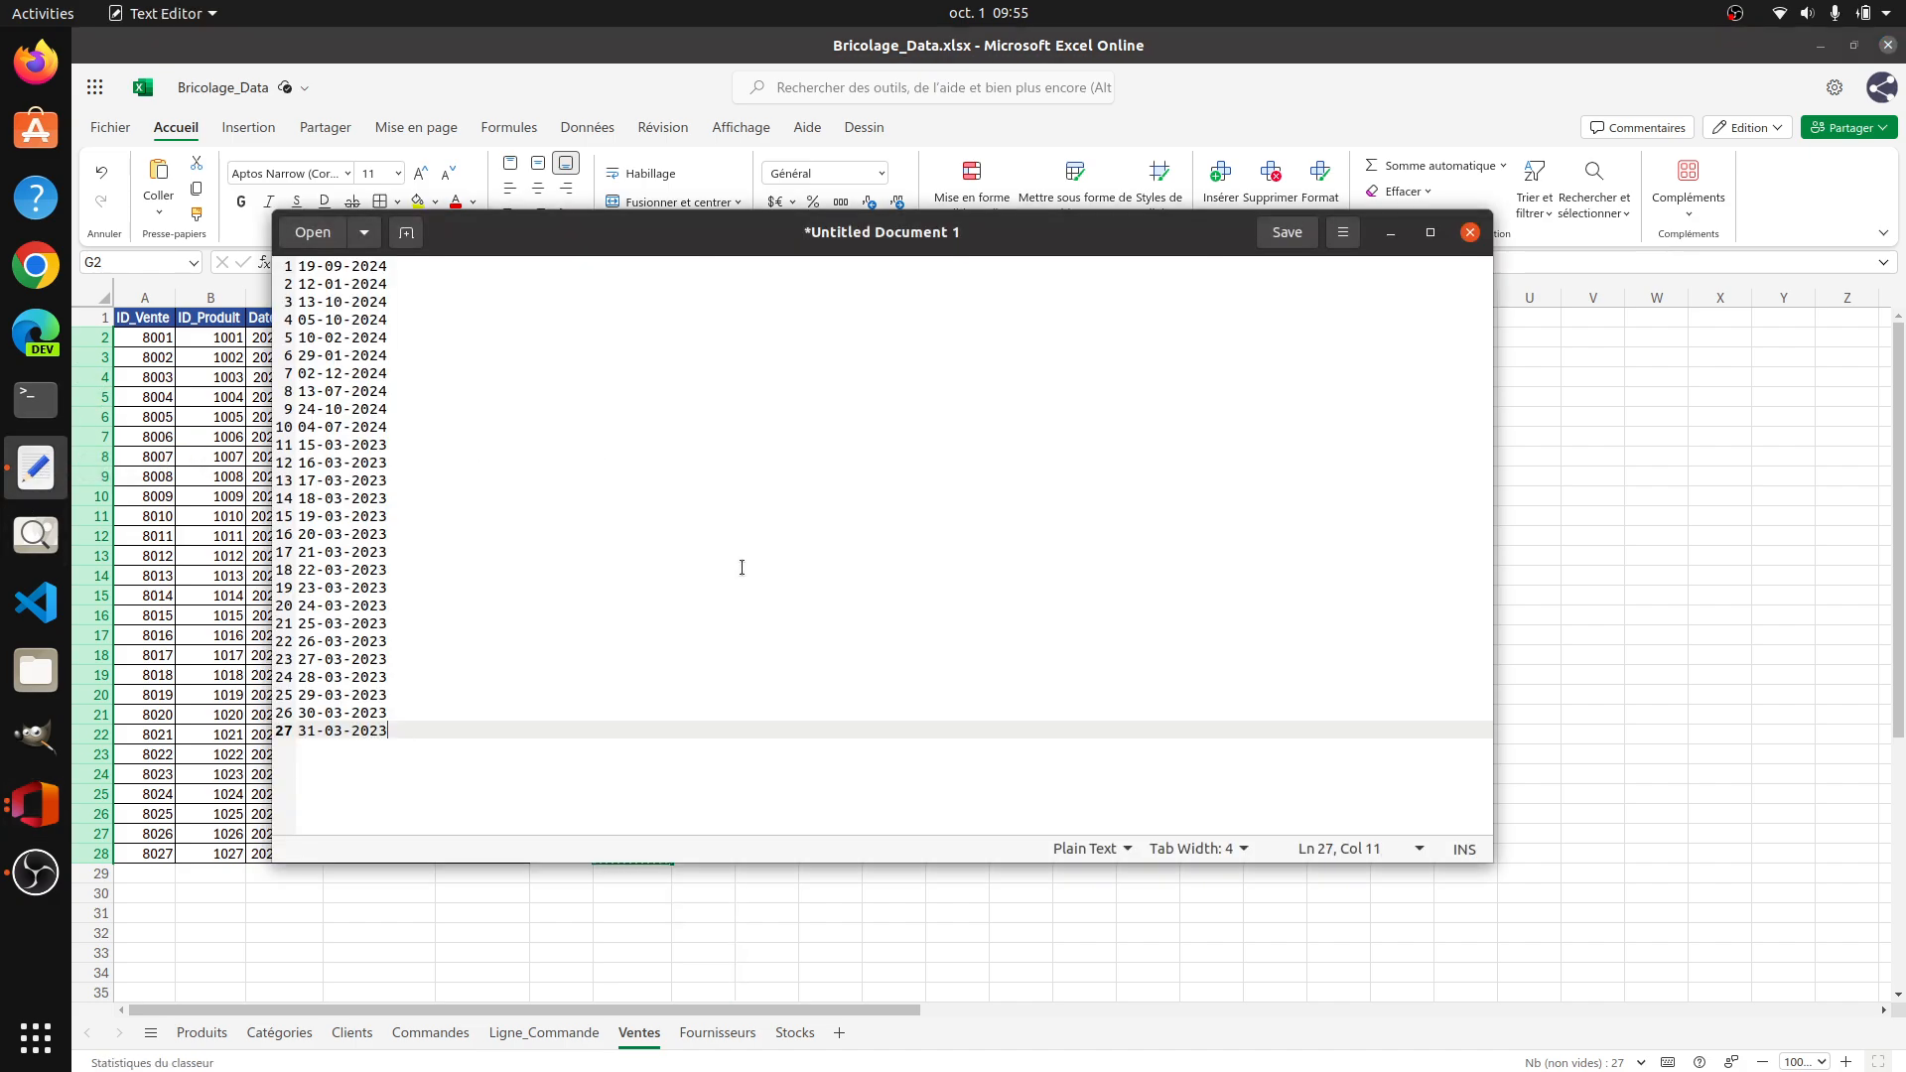
Step: Return to the workbook and clear the original Date_Vente values in C2:C28 of the Ventes sheet
left_click(1656, 417)
left_click_drag(298, 337, 313, 855)
key("Delete")
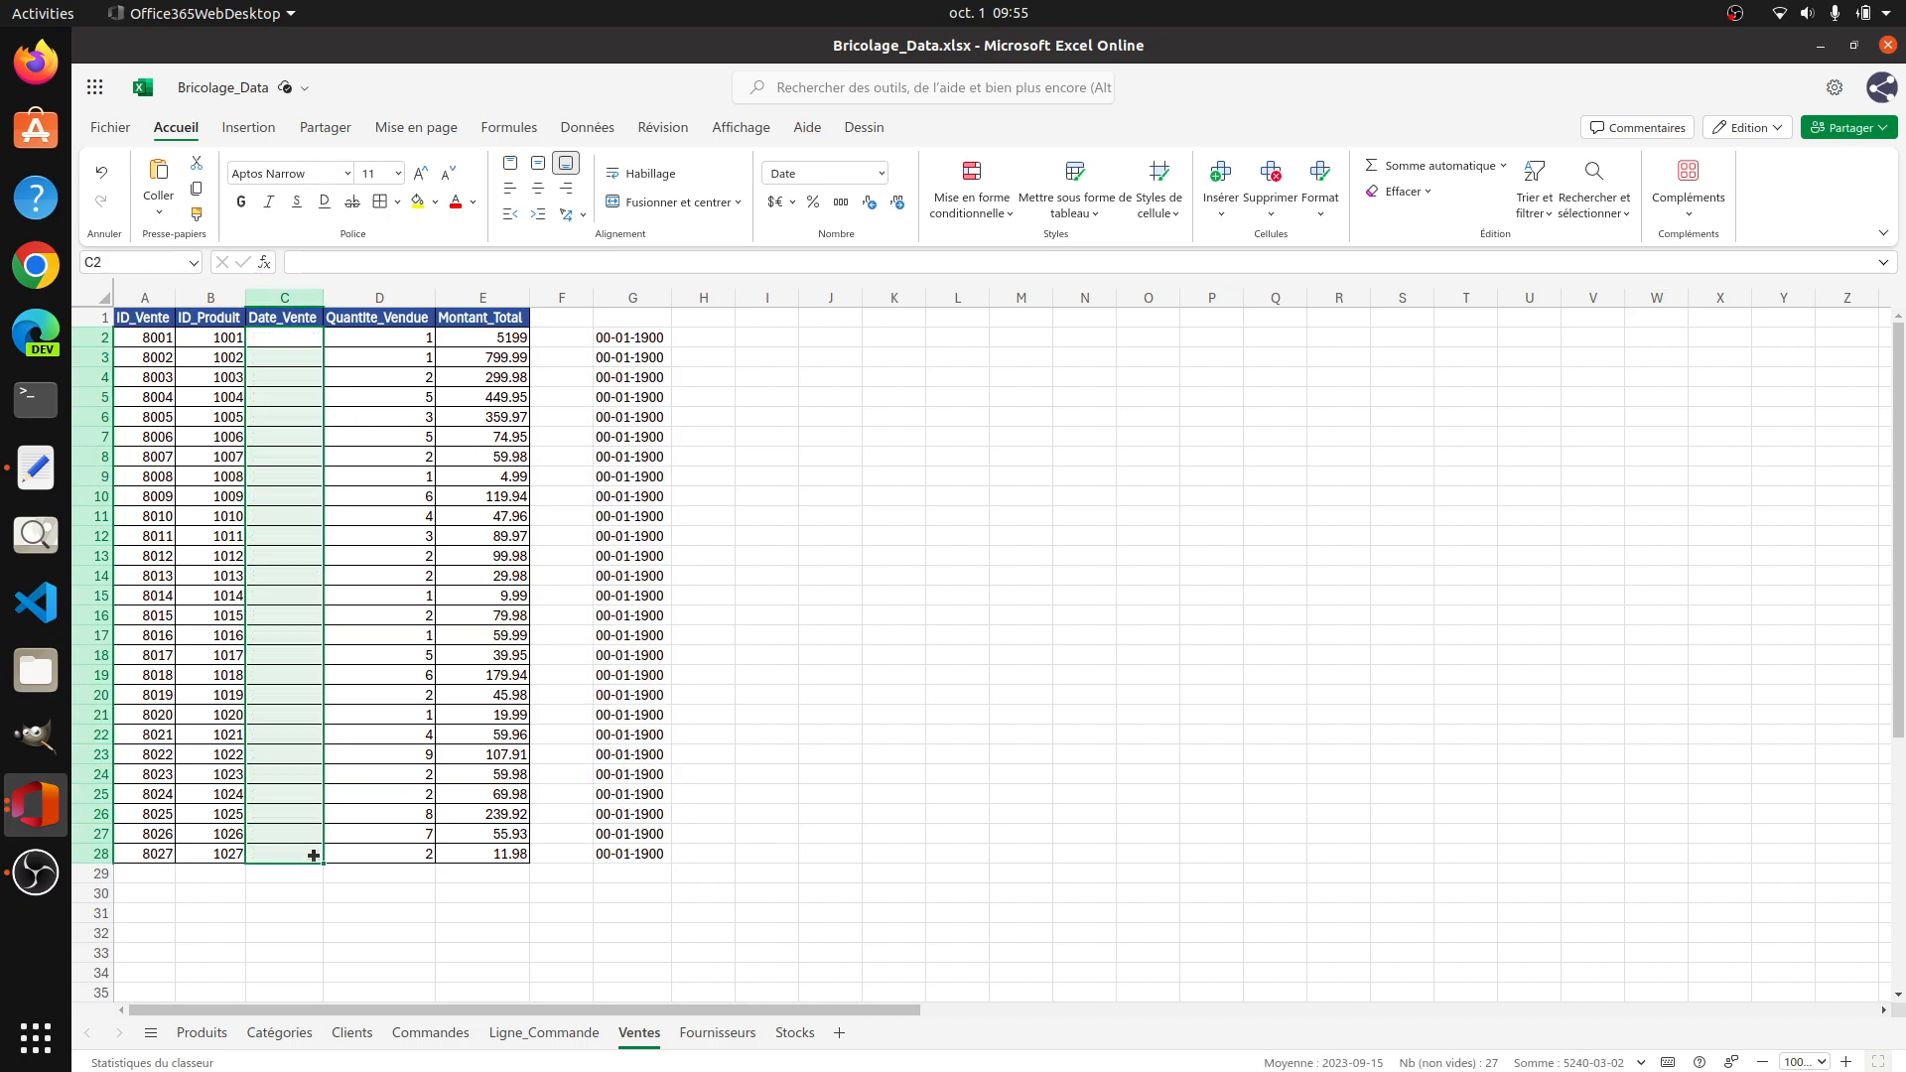
Step: Cut all the dates from the Text Editor document and try to paste them into Date_Vente from C2 in the workbook
left_click(36, 468)
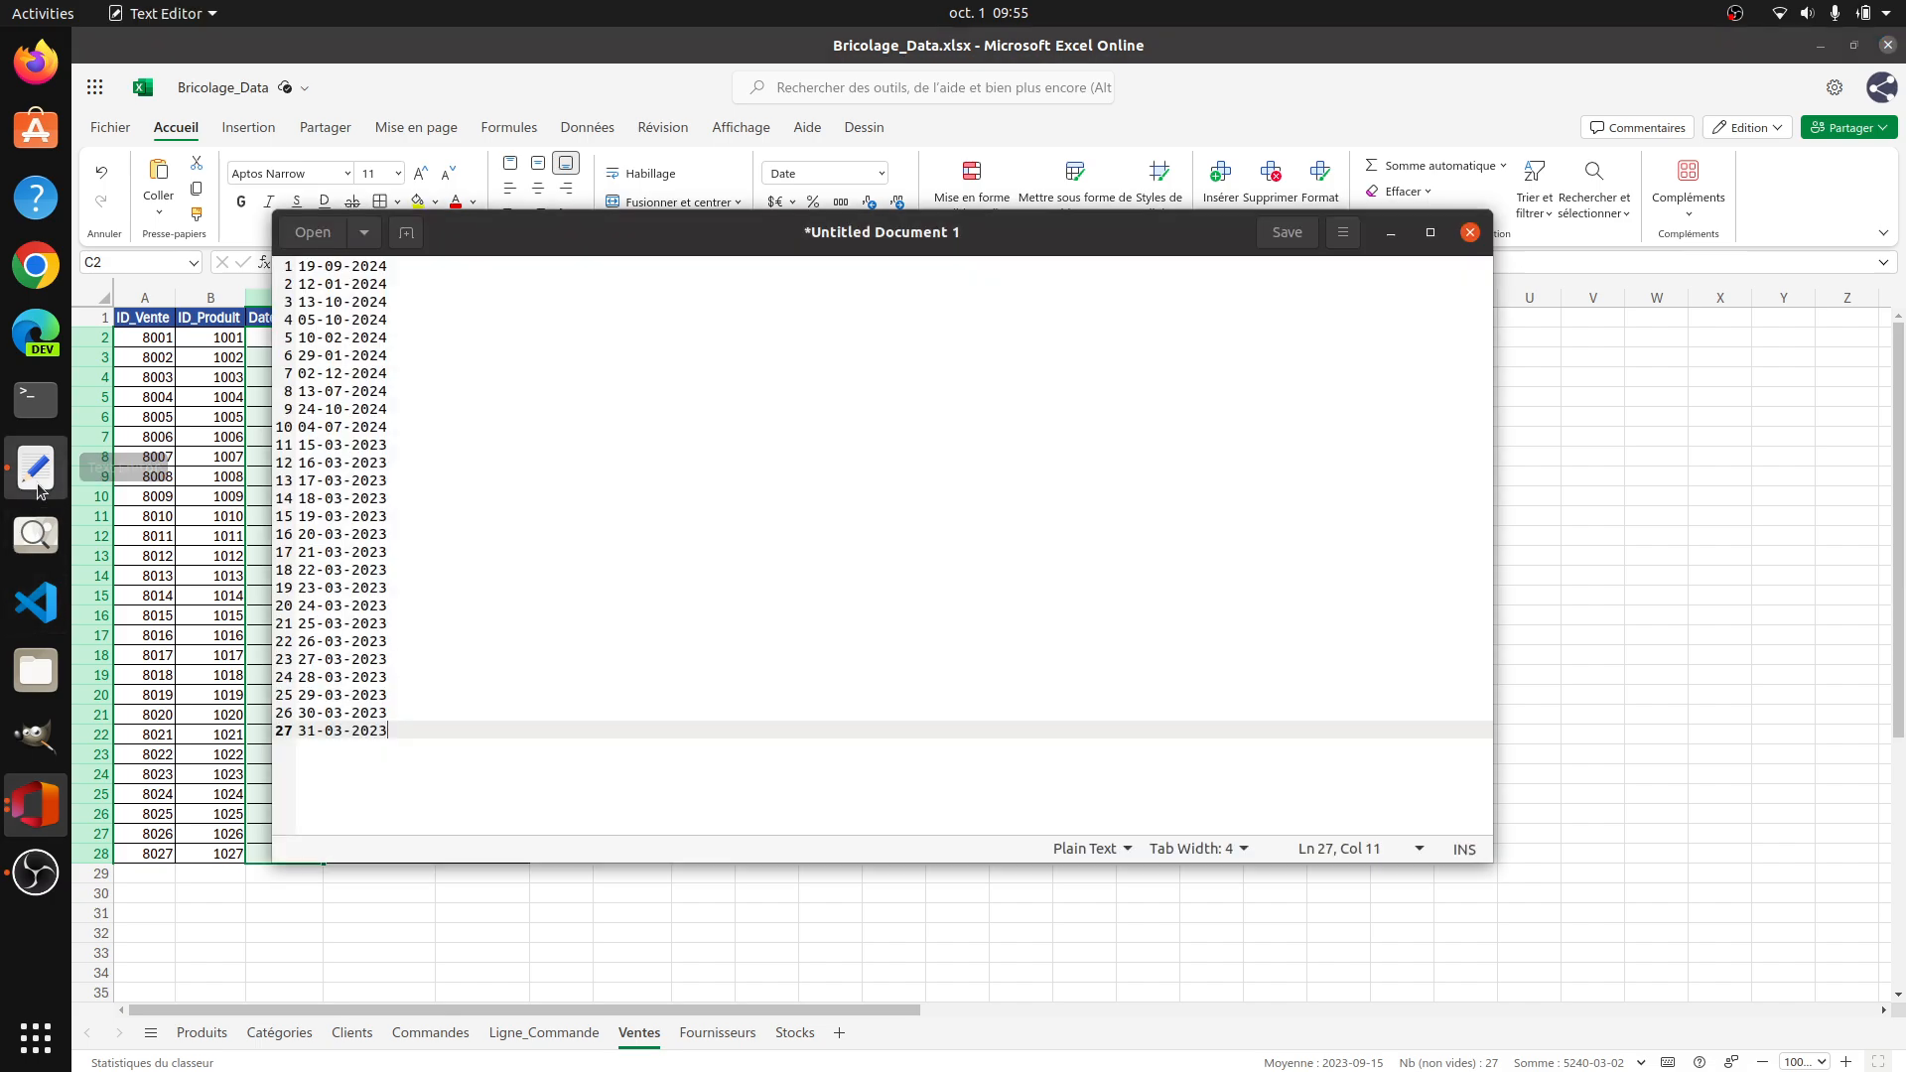
key("ctrl+a")
key("ctrl+x")
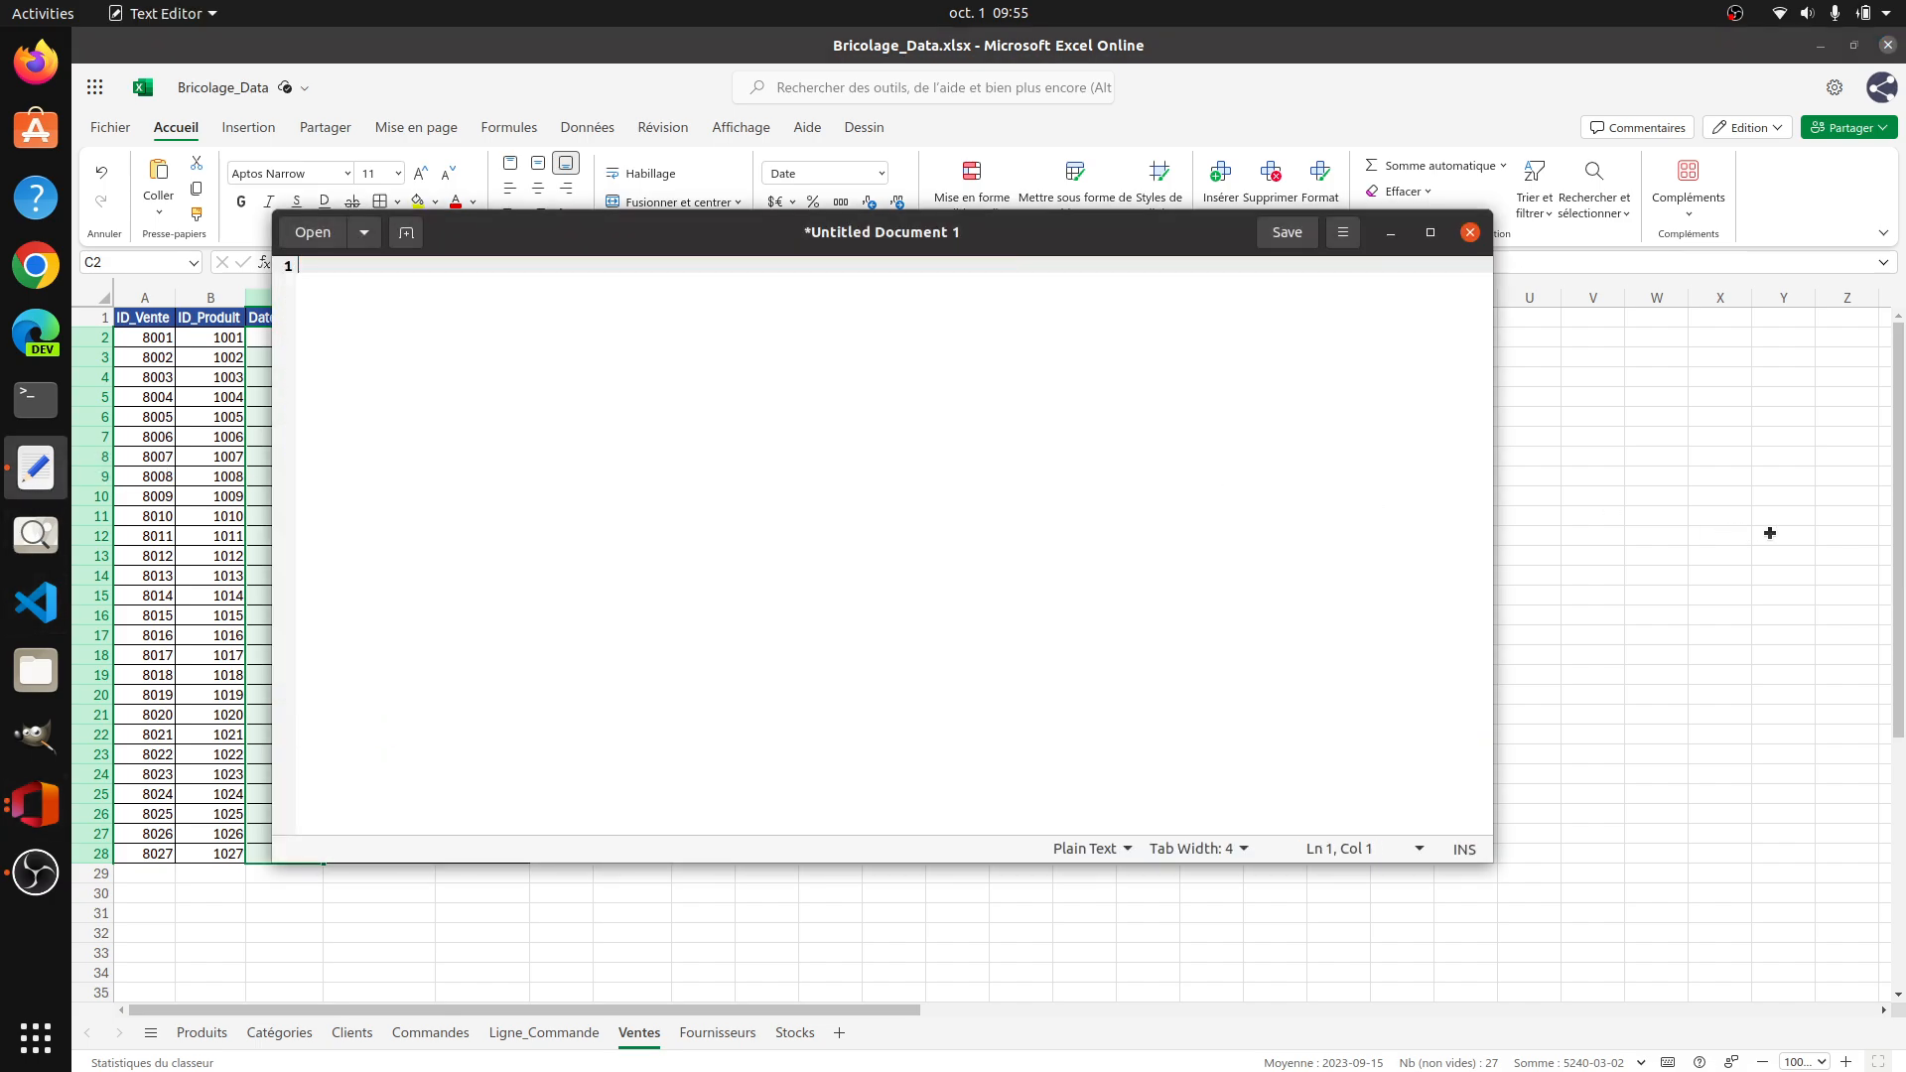
left_click(1799, 532)
left_click(288, 343)
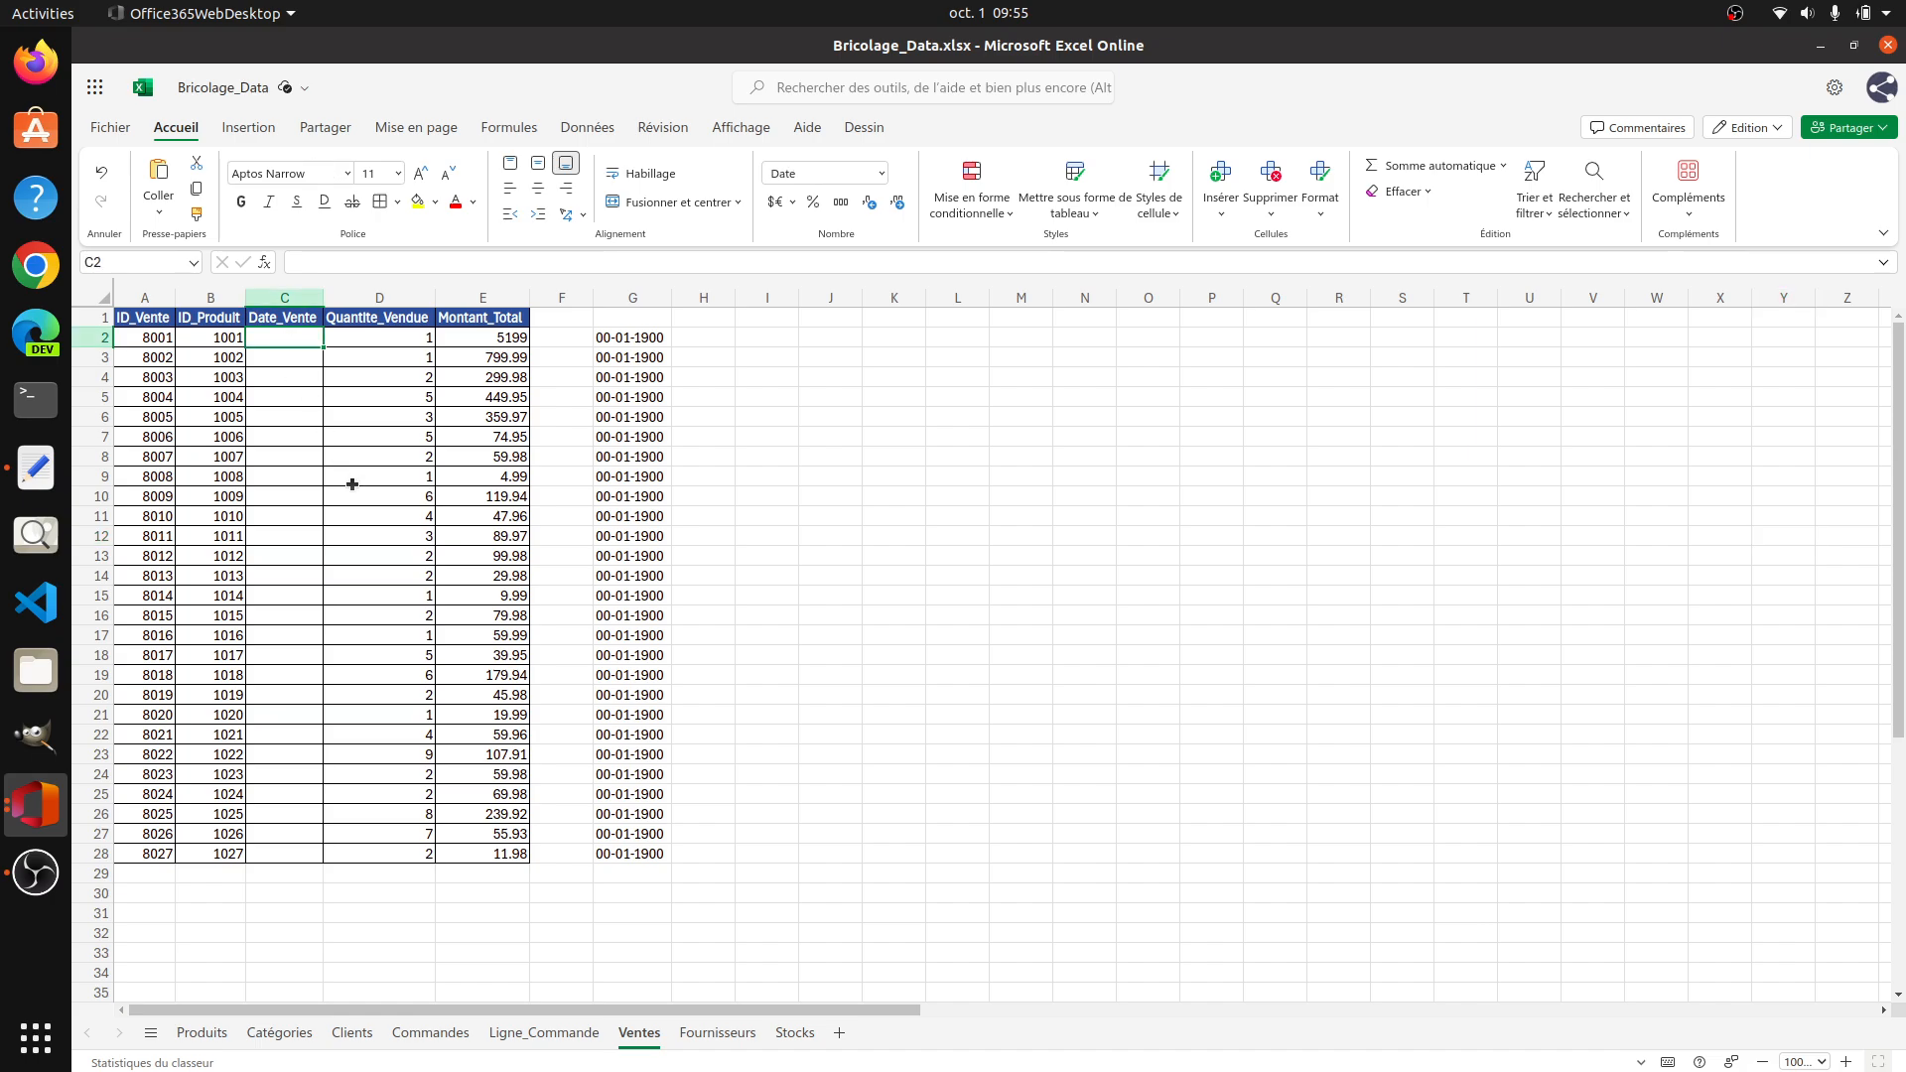
key("ctrl+v")
left_click(291, 338)
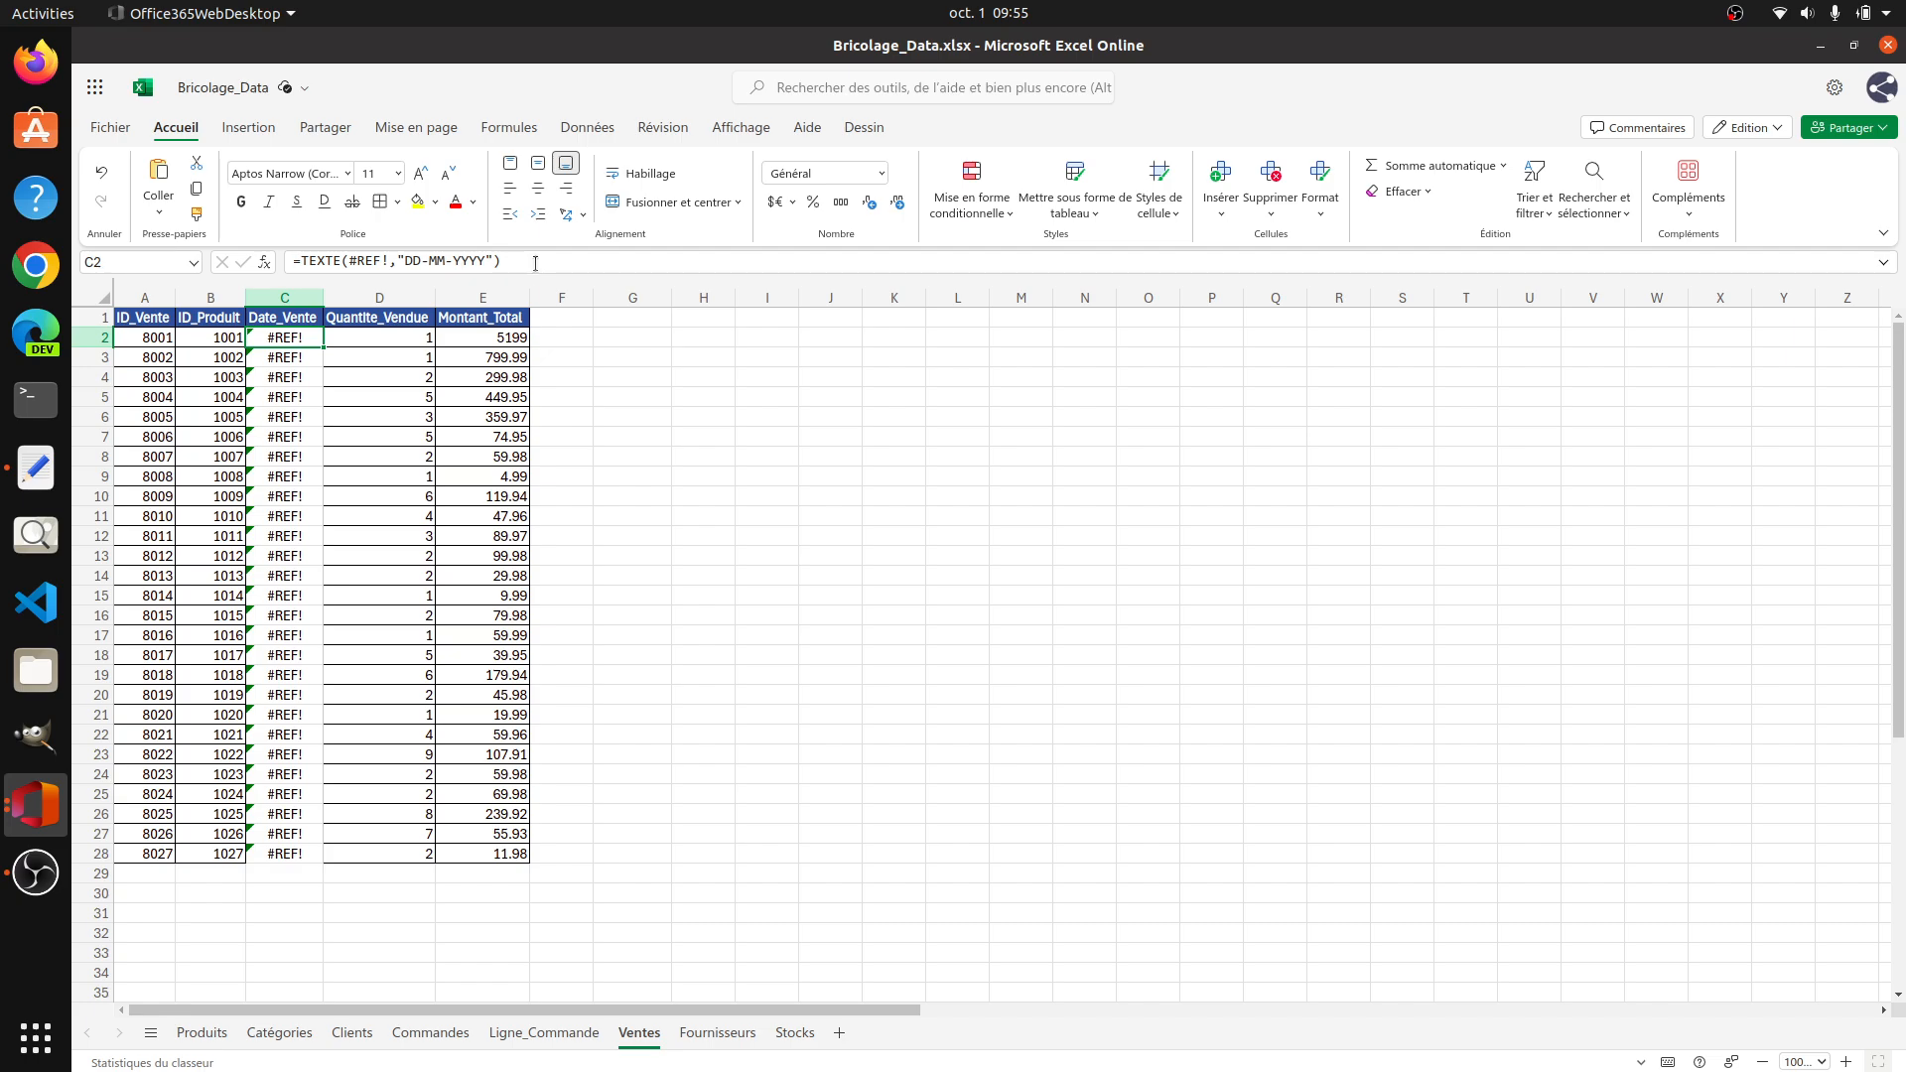
Step: Check the formula pasted in C2 and clear C2:C28 of the Ventes sheet again
left_click_drag(535, 264, 278, 260)
left_click(287, 356)
left_click(294, 341)
left_click_drag(295, 341, 289, 848)
key("Delete")
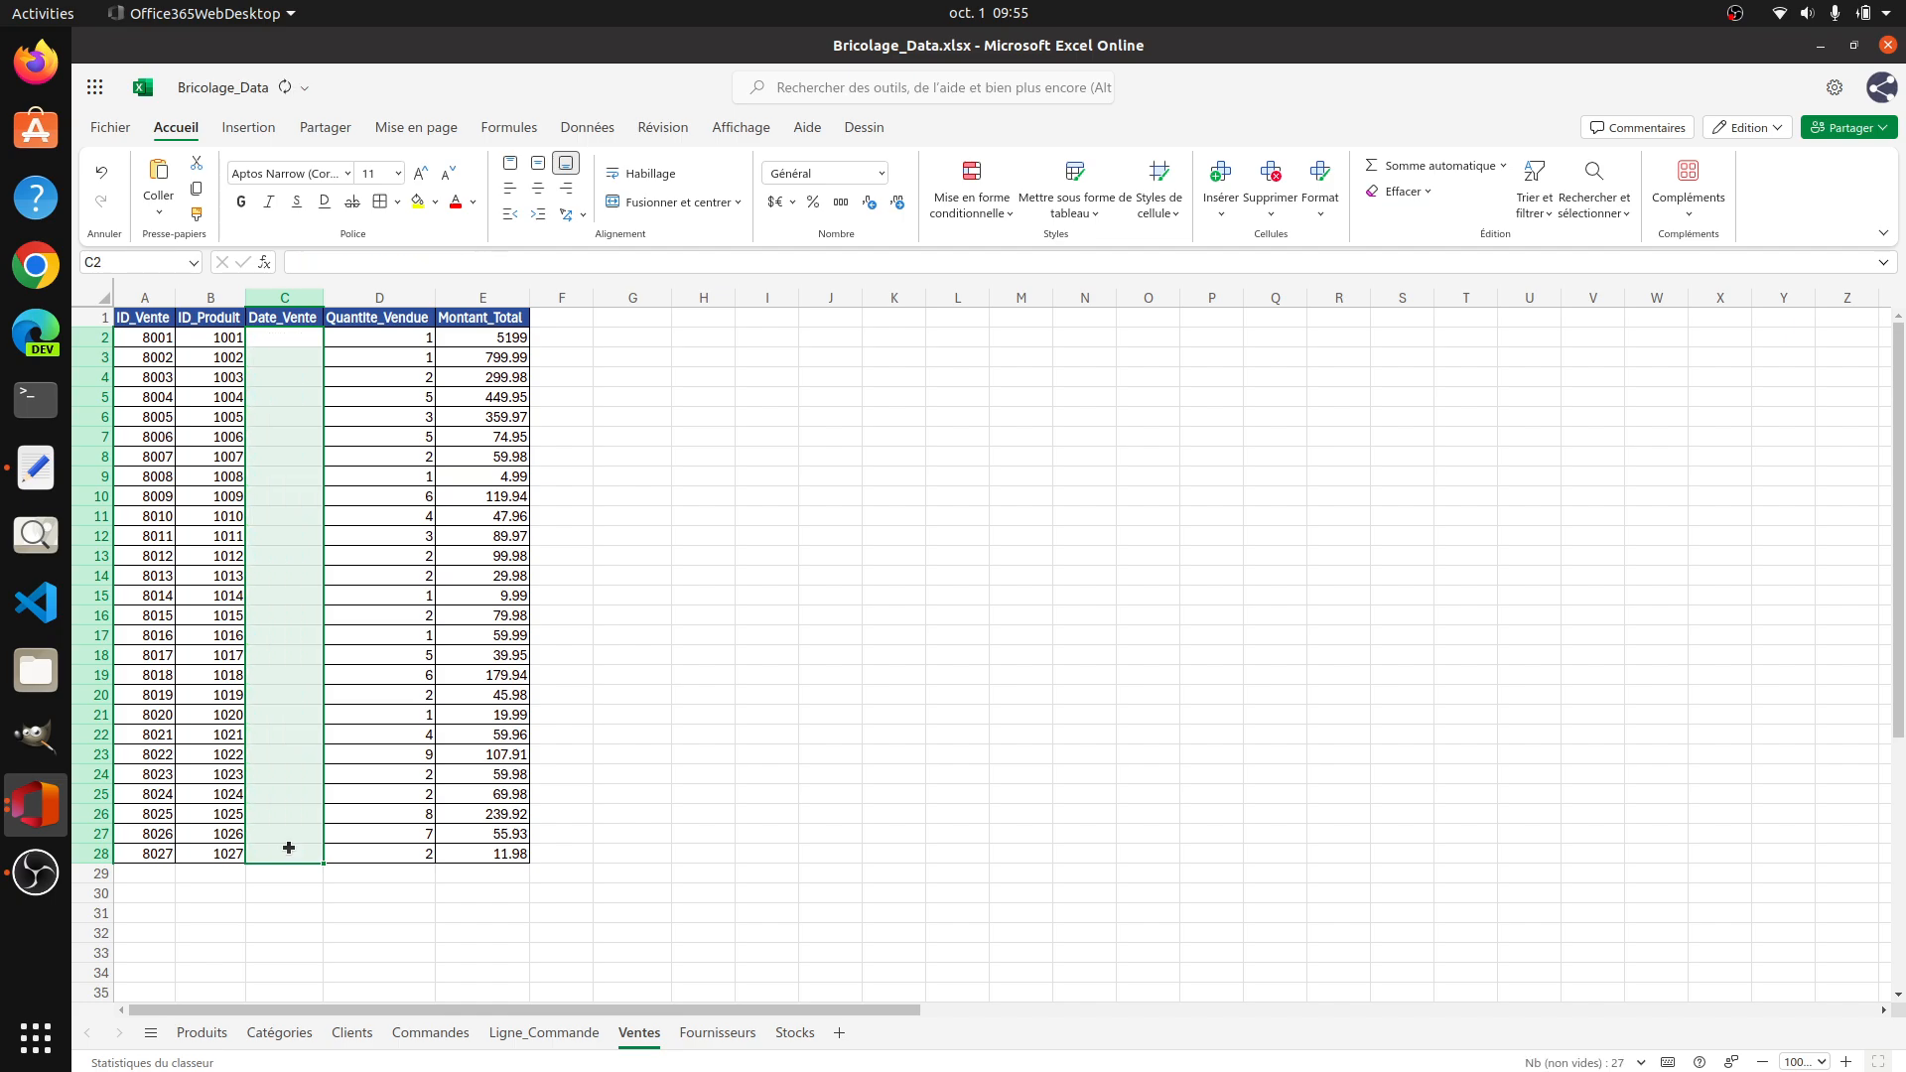
Step: Pass the dates through the Text Editor document as plain text and paste them into C2:C28 of the Ventes sheet
left_click(35, 468)
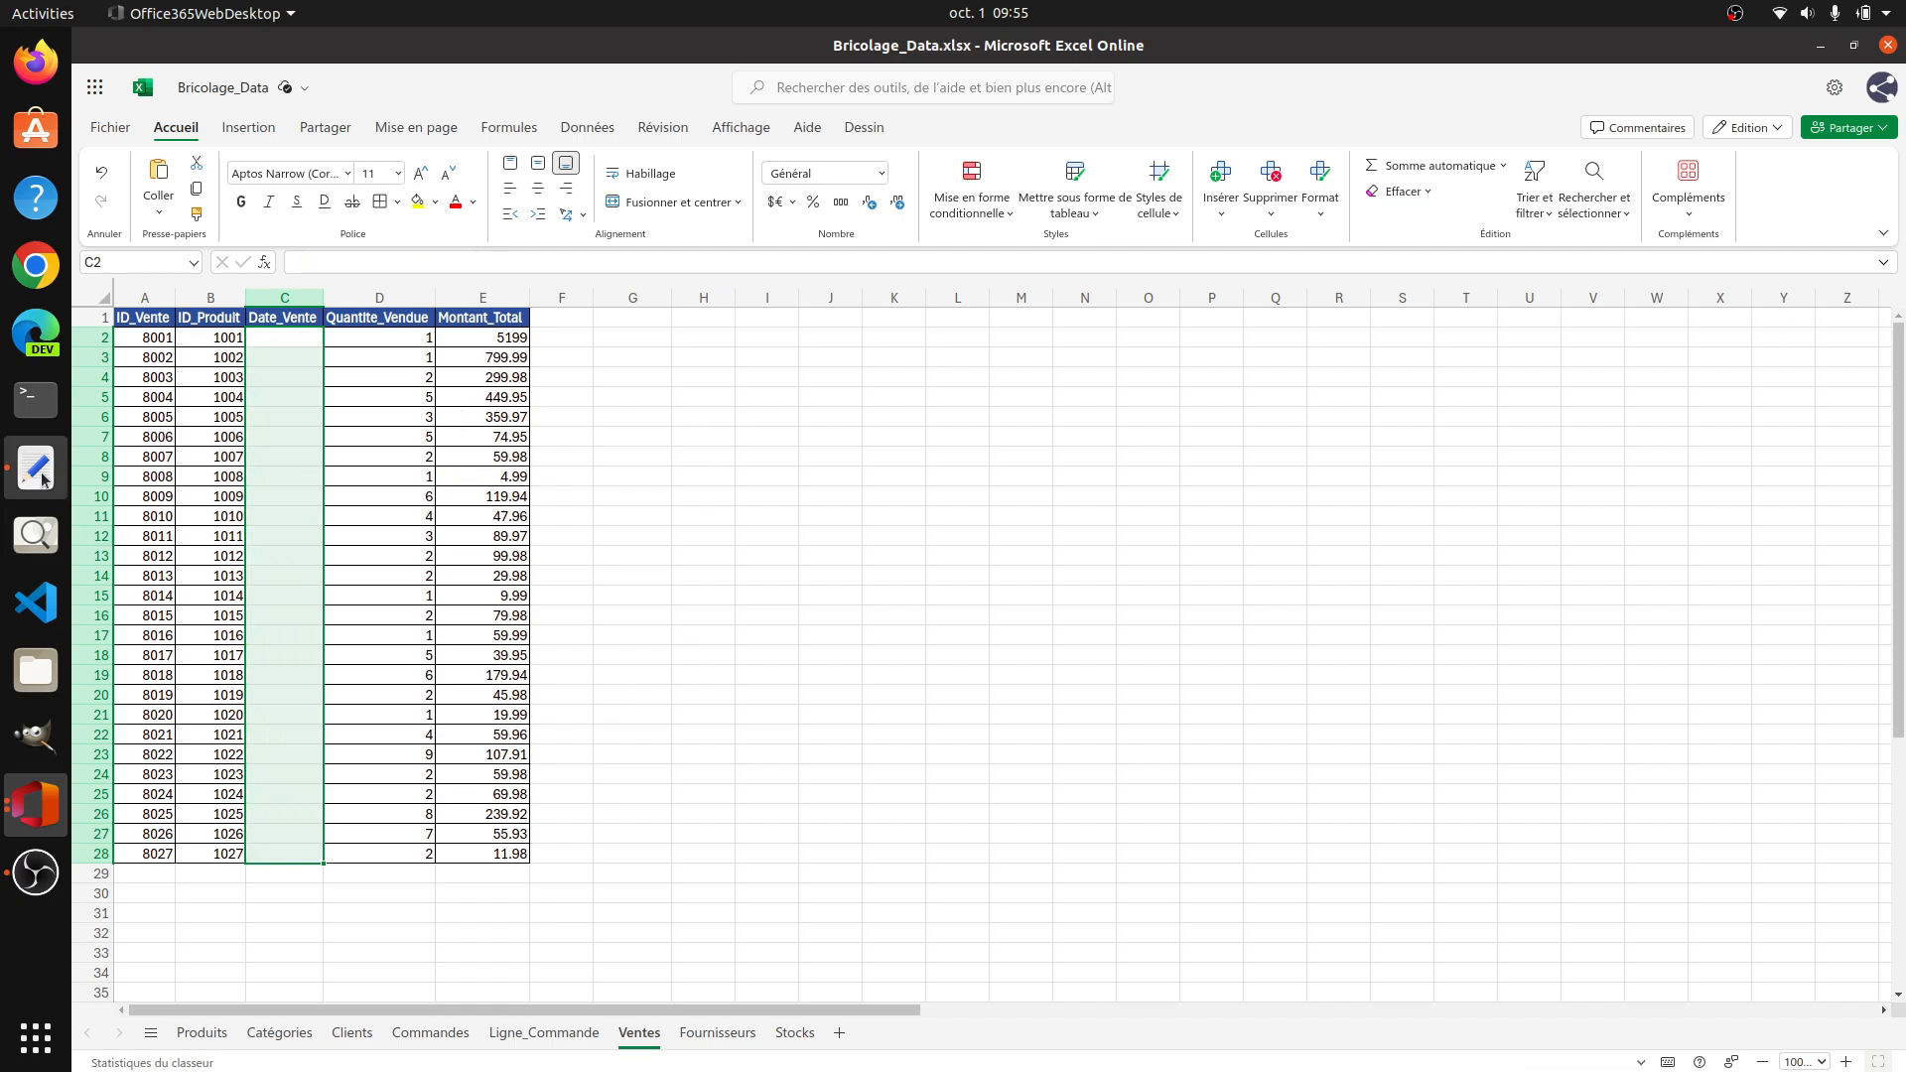
key("ctrl+v")
key("ctrl+a")
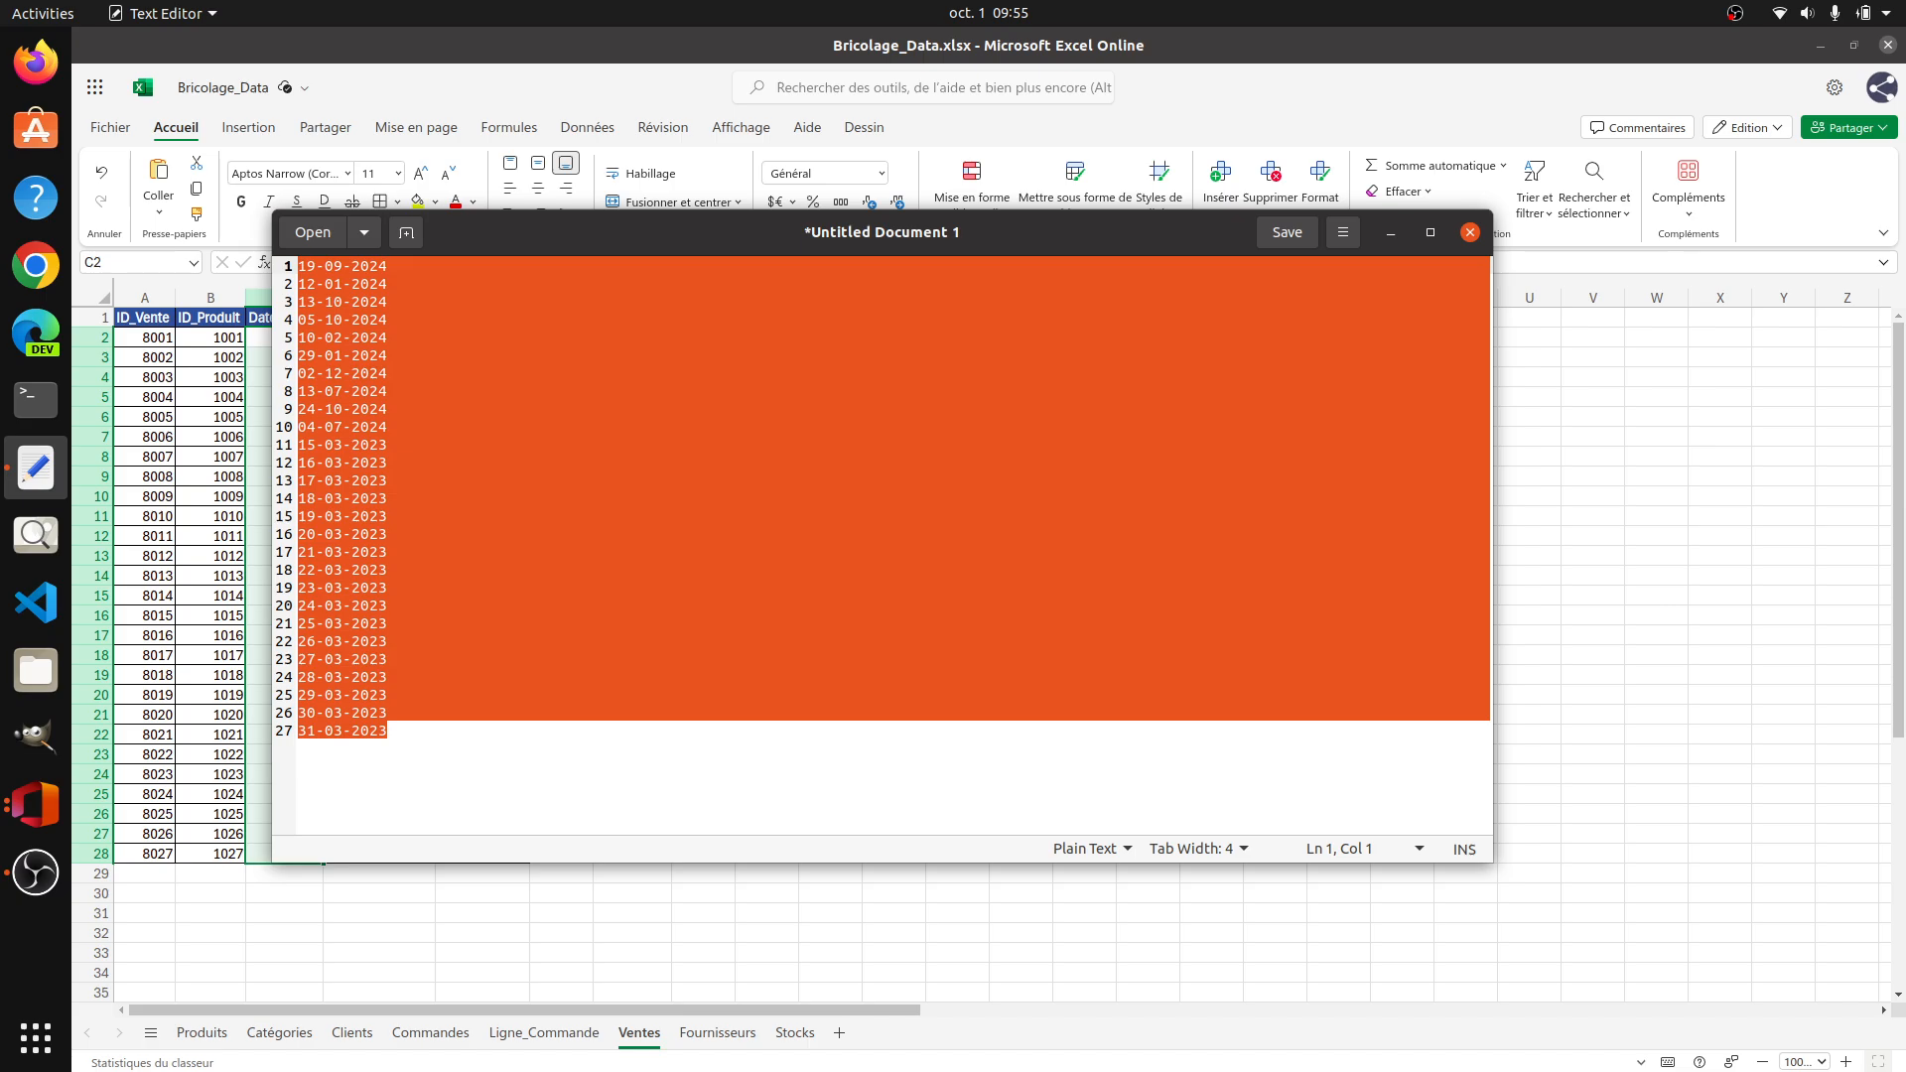
key("ctrl+x")
left_click(1653, 376)
left_click(278, 338)
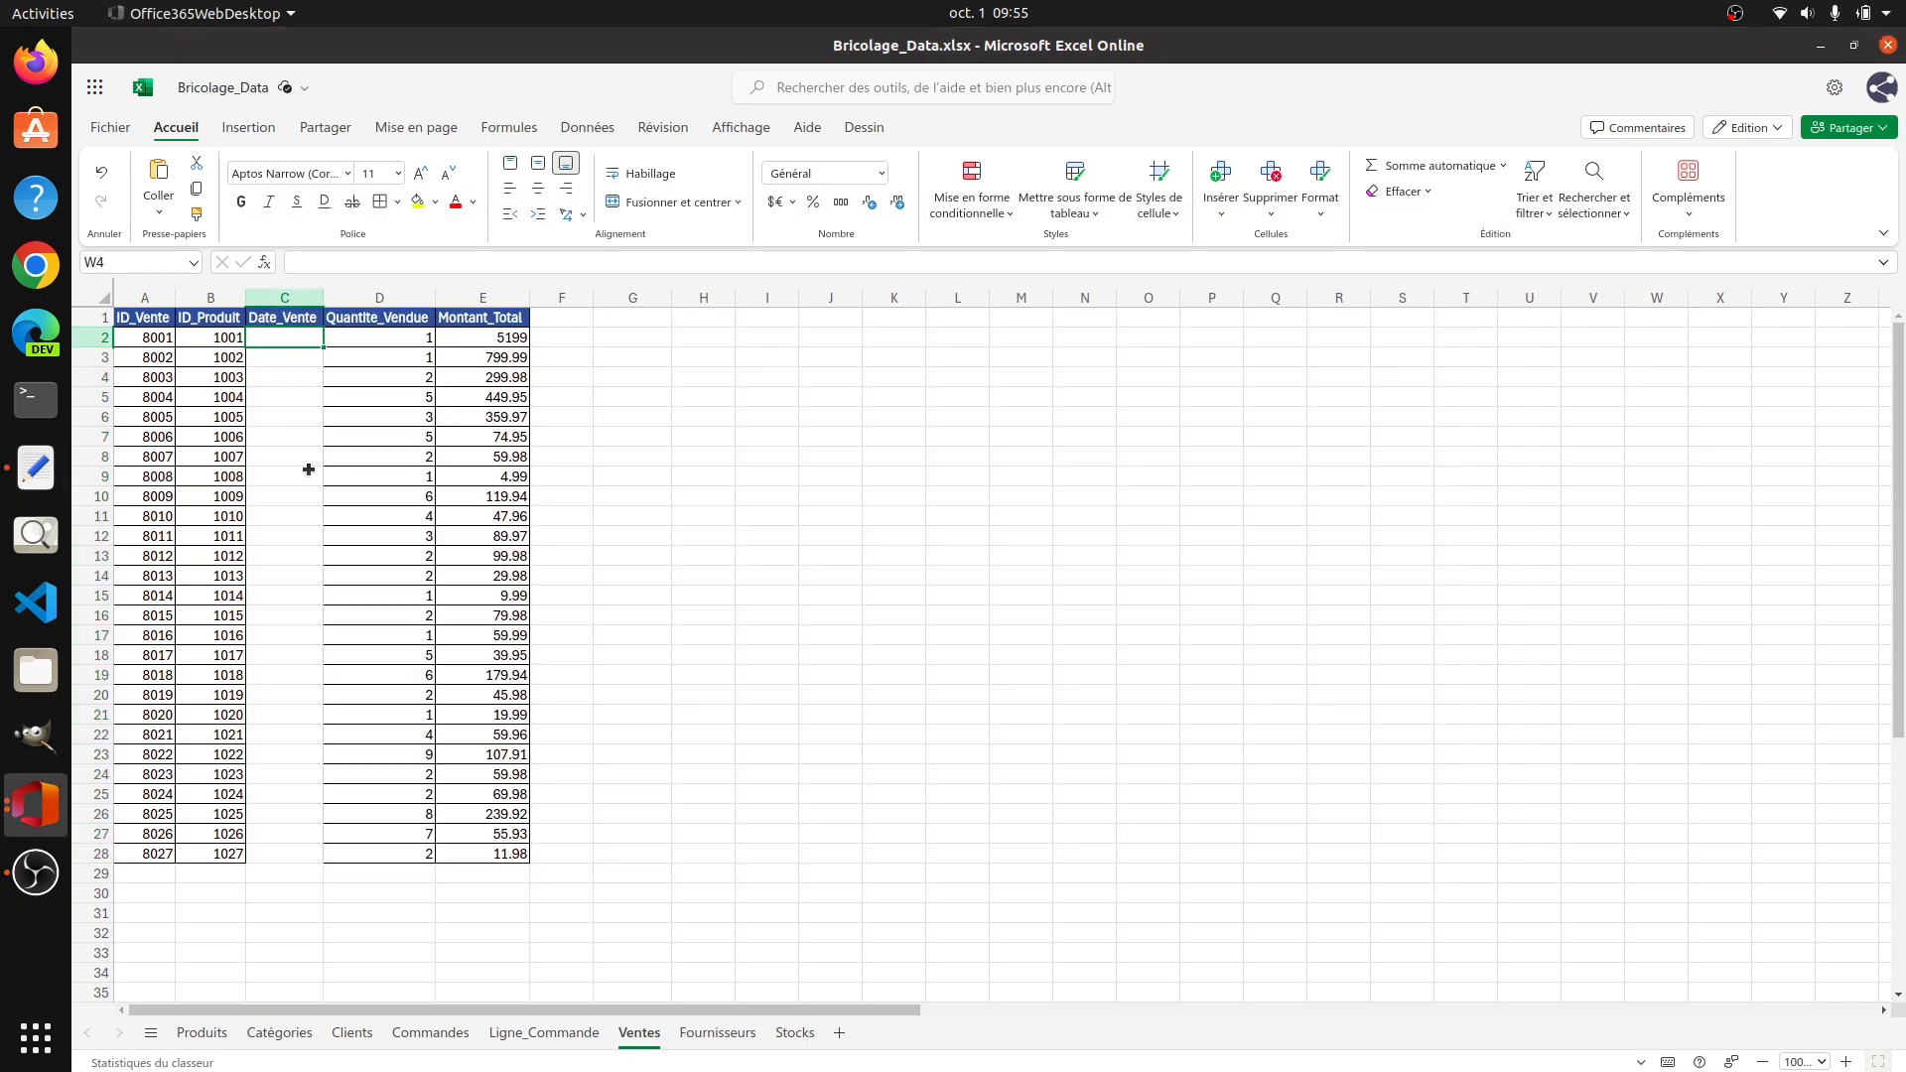
key("ctrl+v")
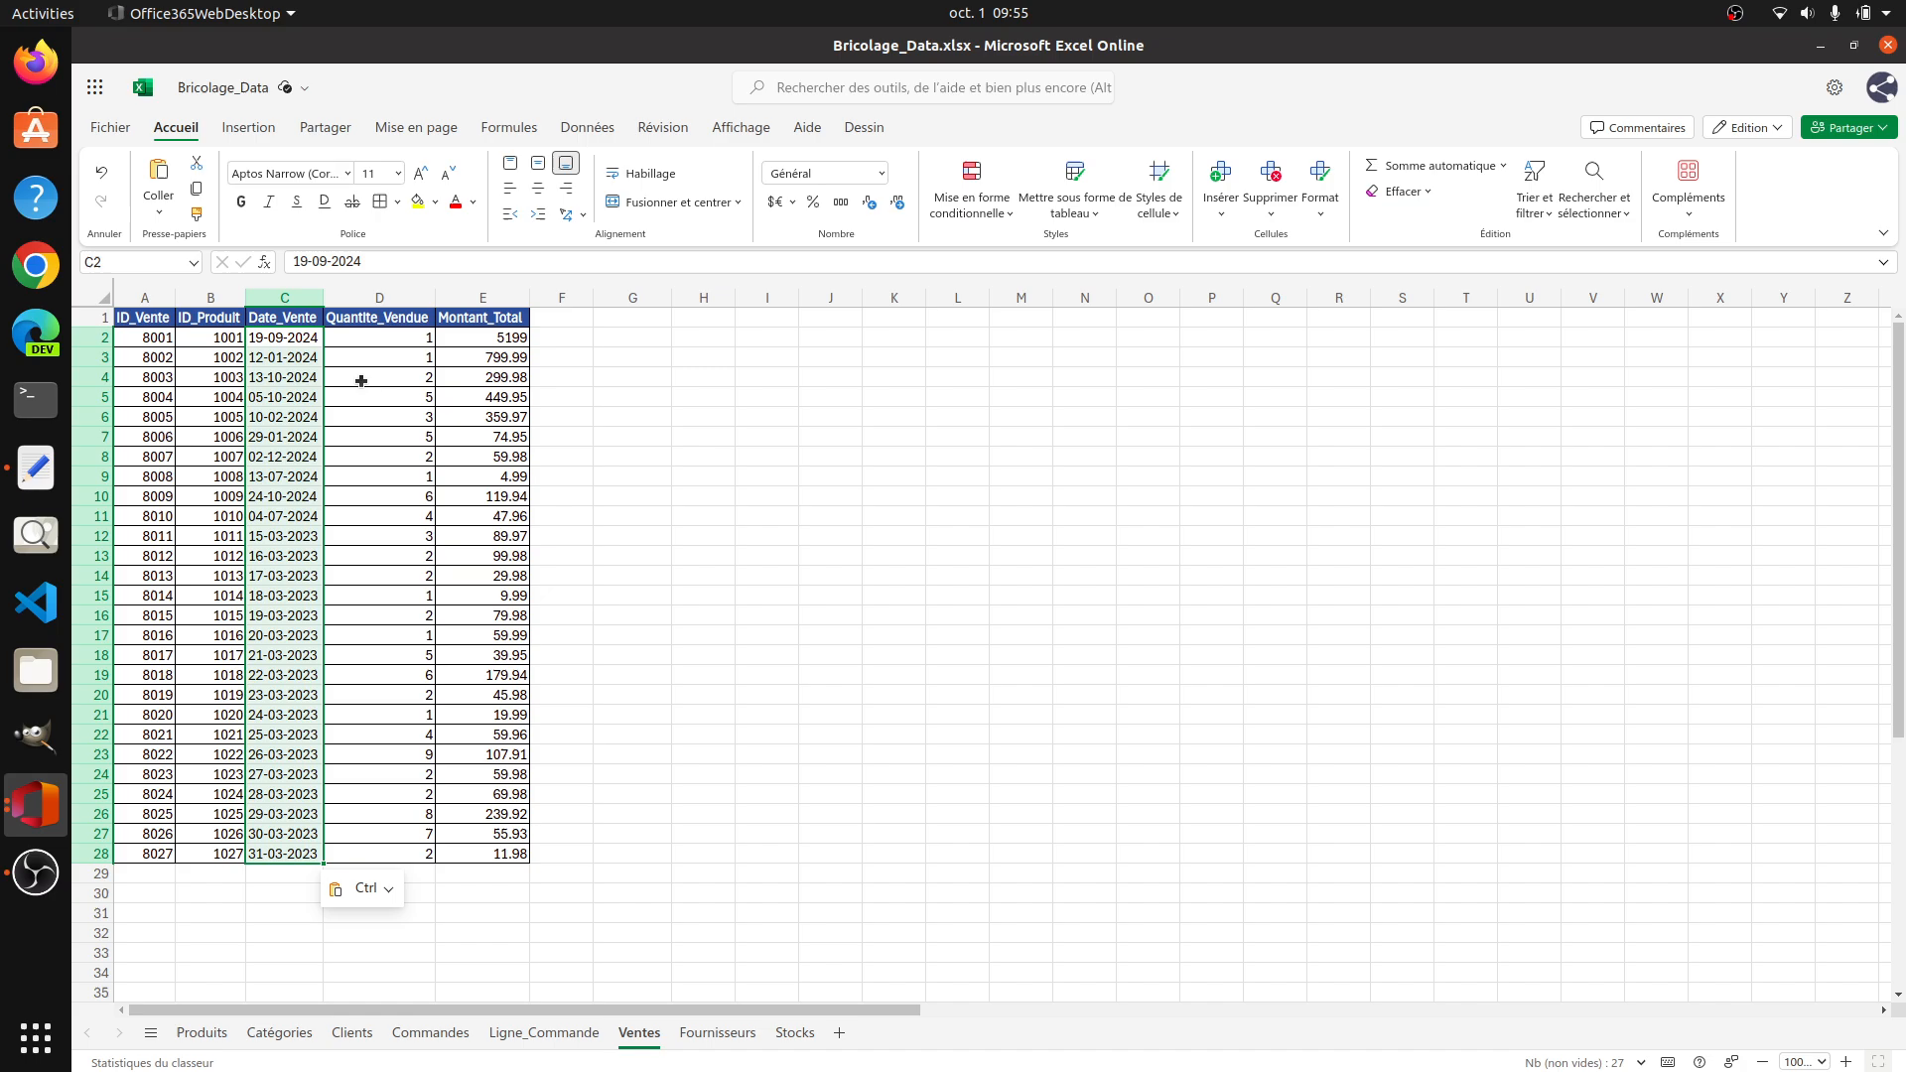
left_click(864, 561)
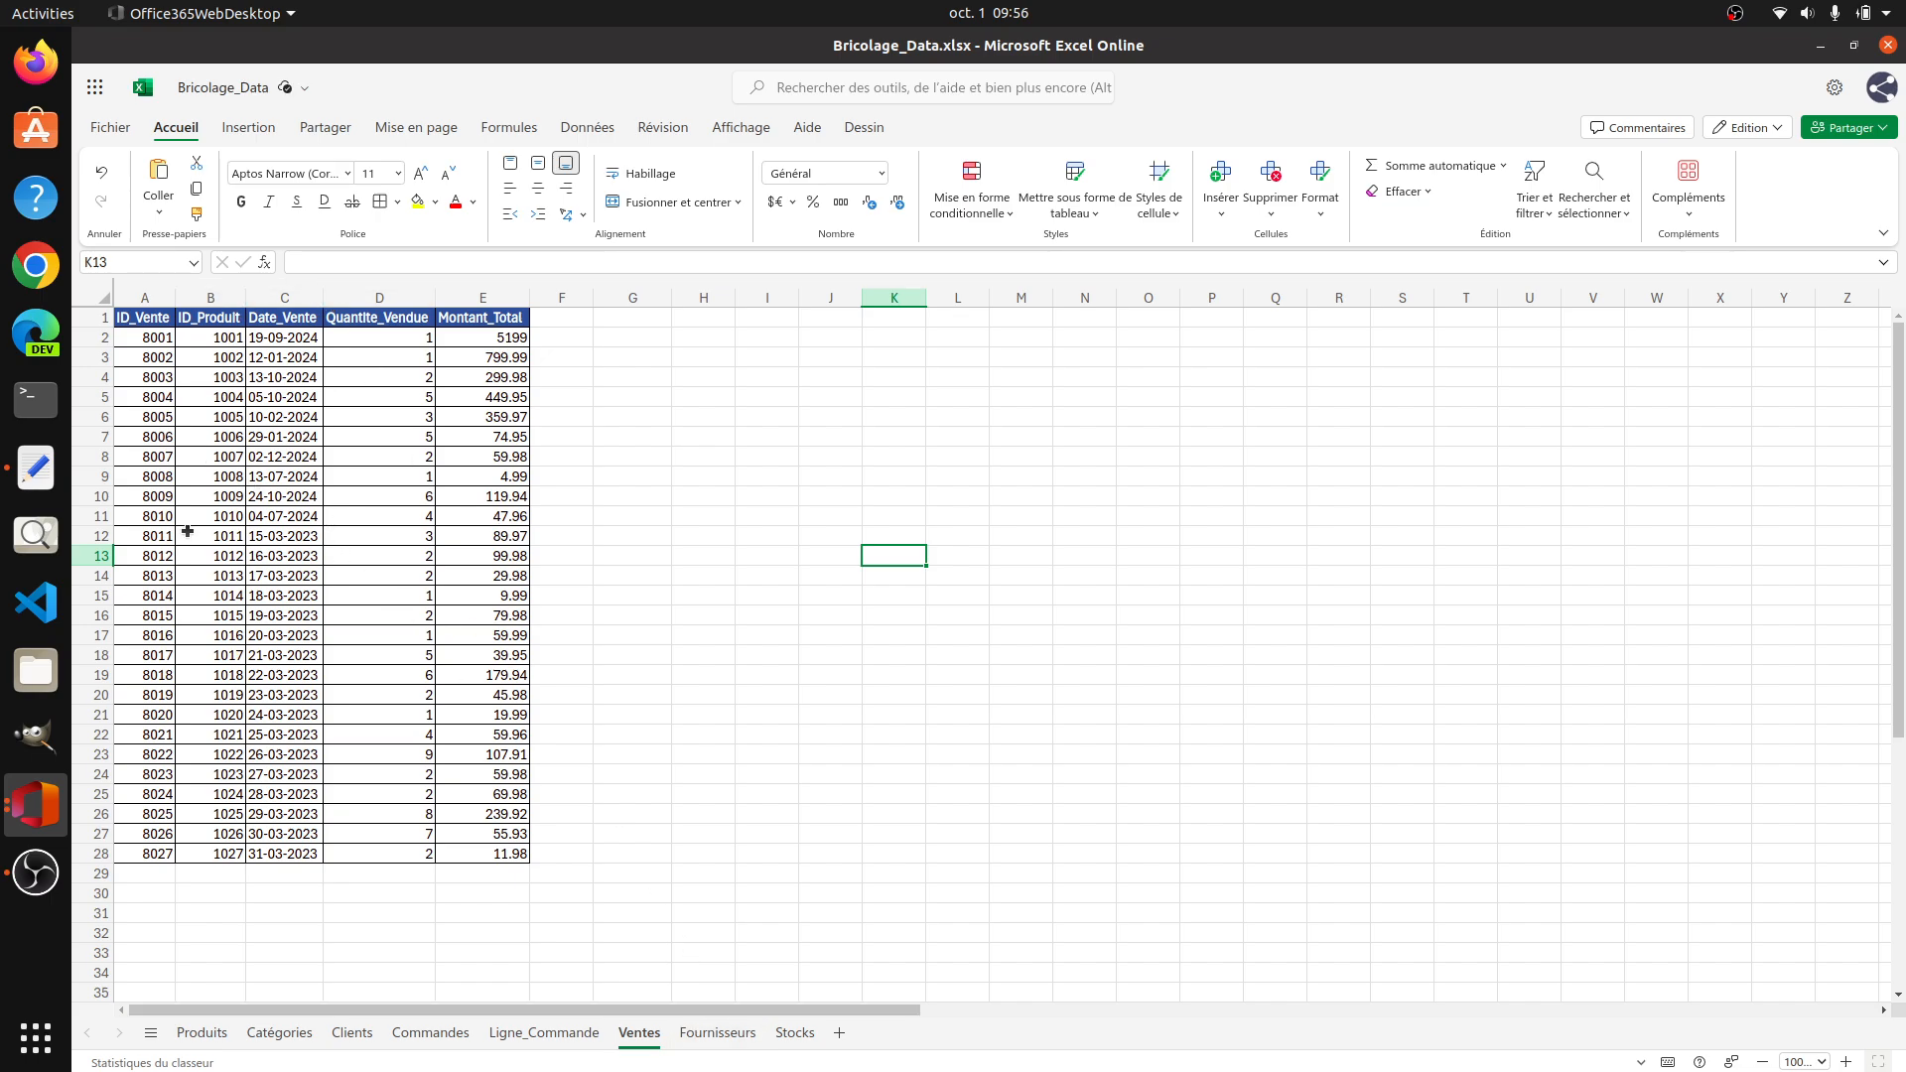
Step: Enter =TEXTE(D2,"DD-MM-YYYY") in F2 of the Stocks sheet, after checking the Fournisseurs sheet
left_click(719, 1032)
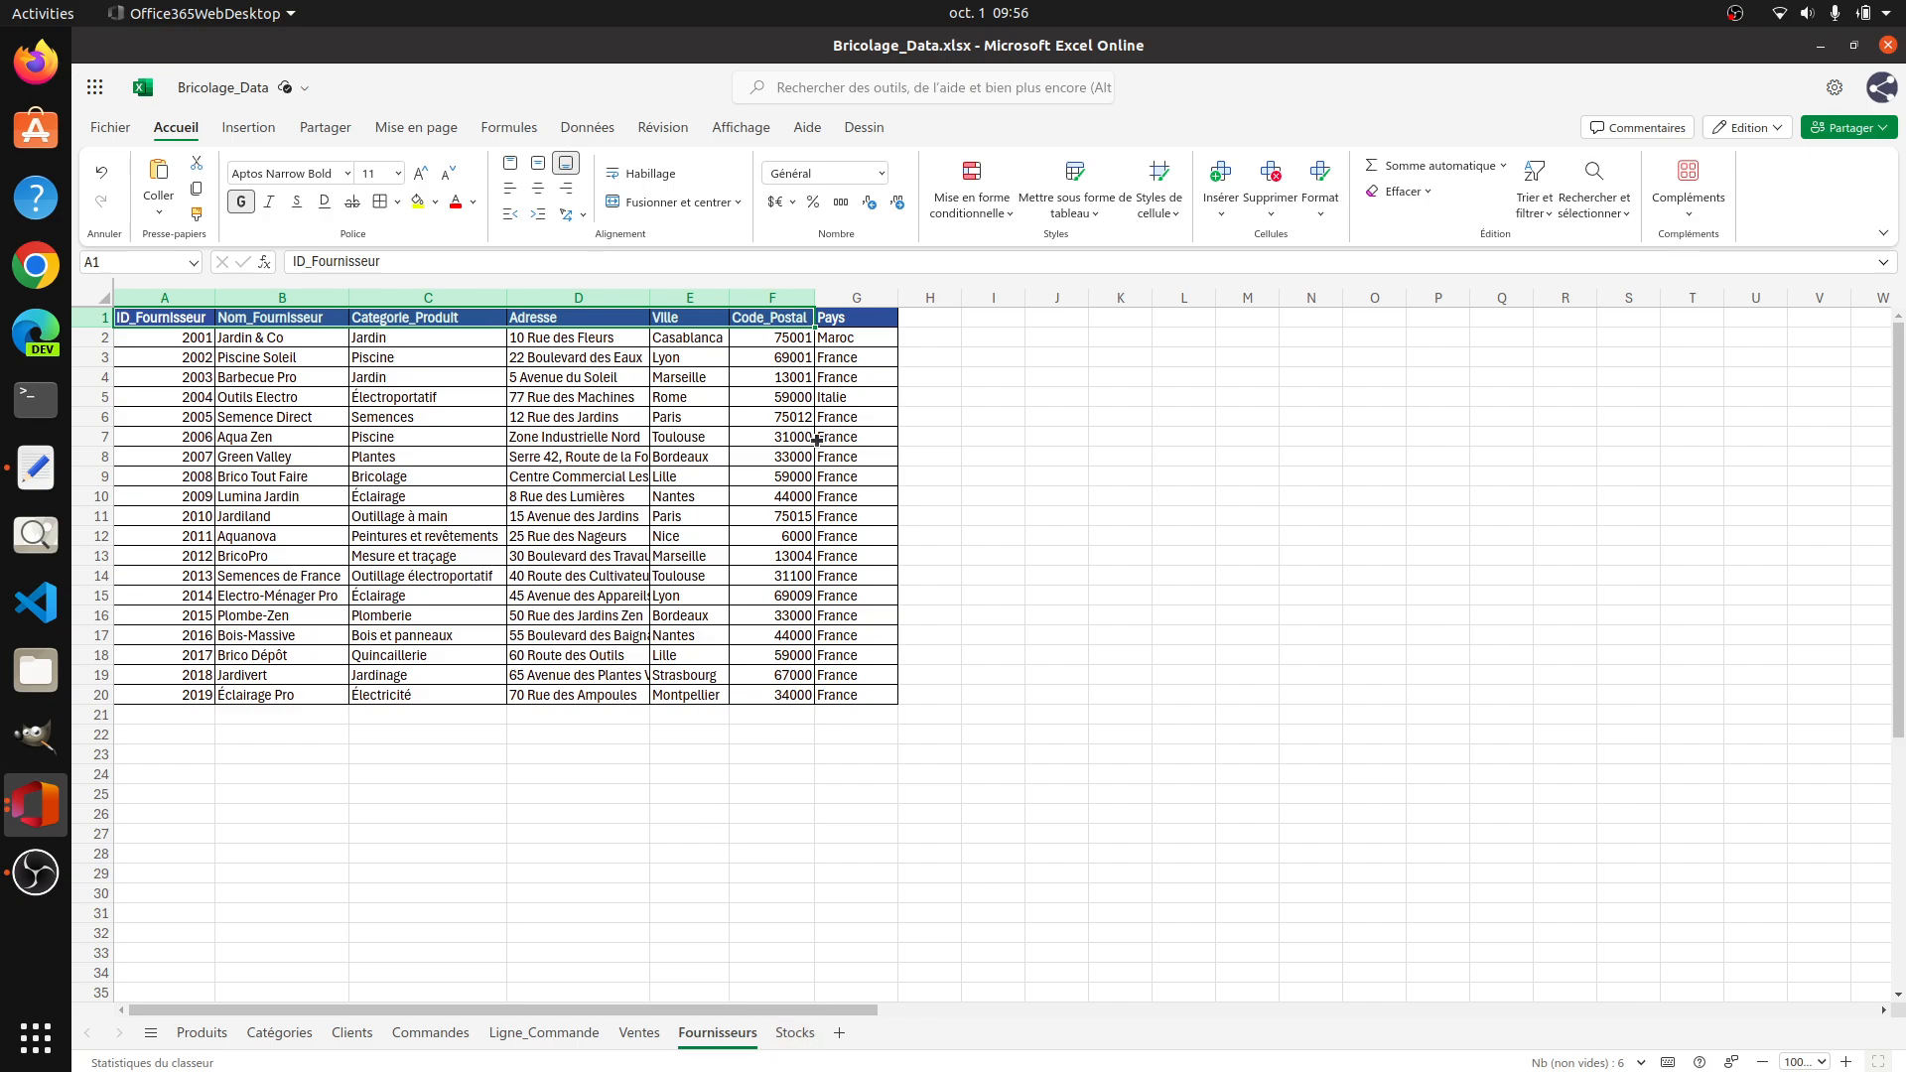
left_click(794, 1032)
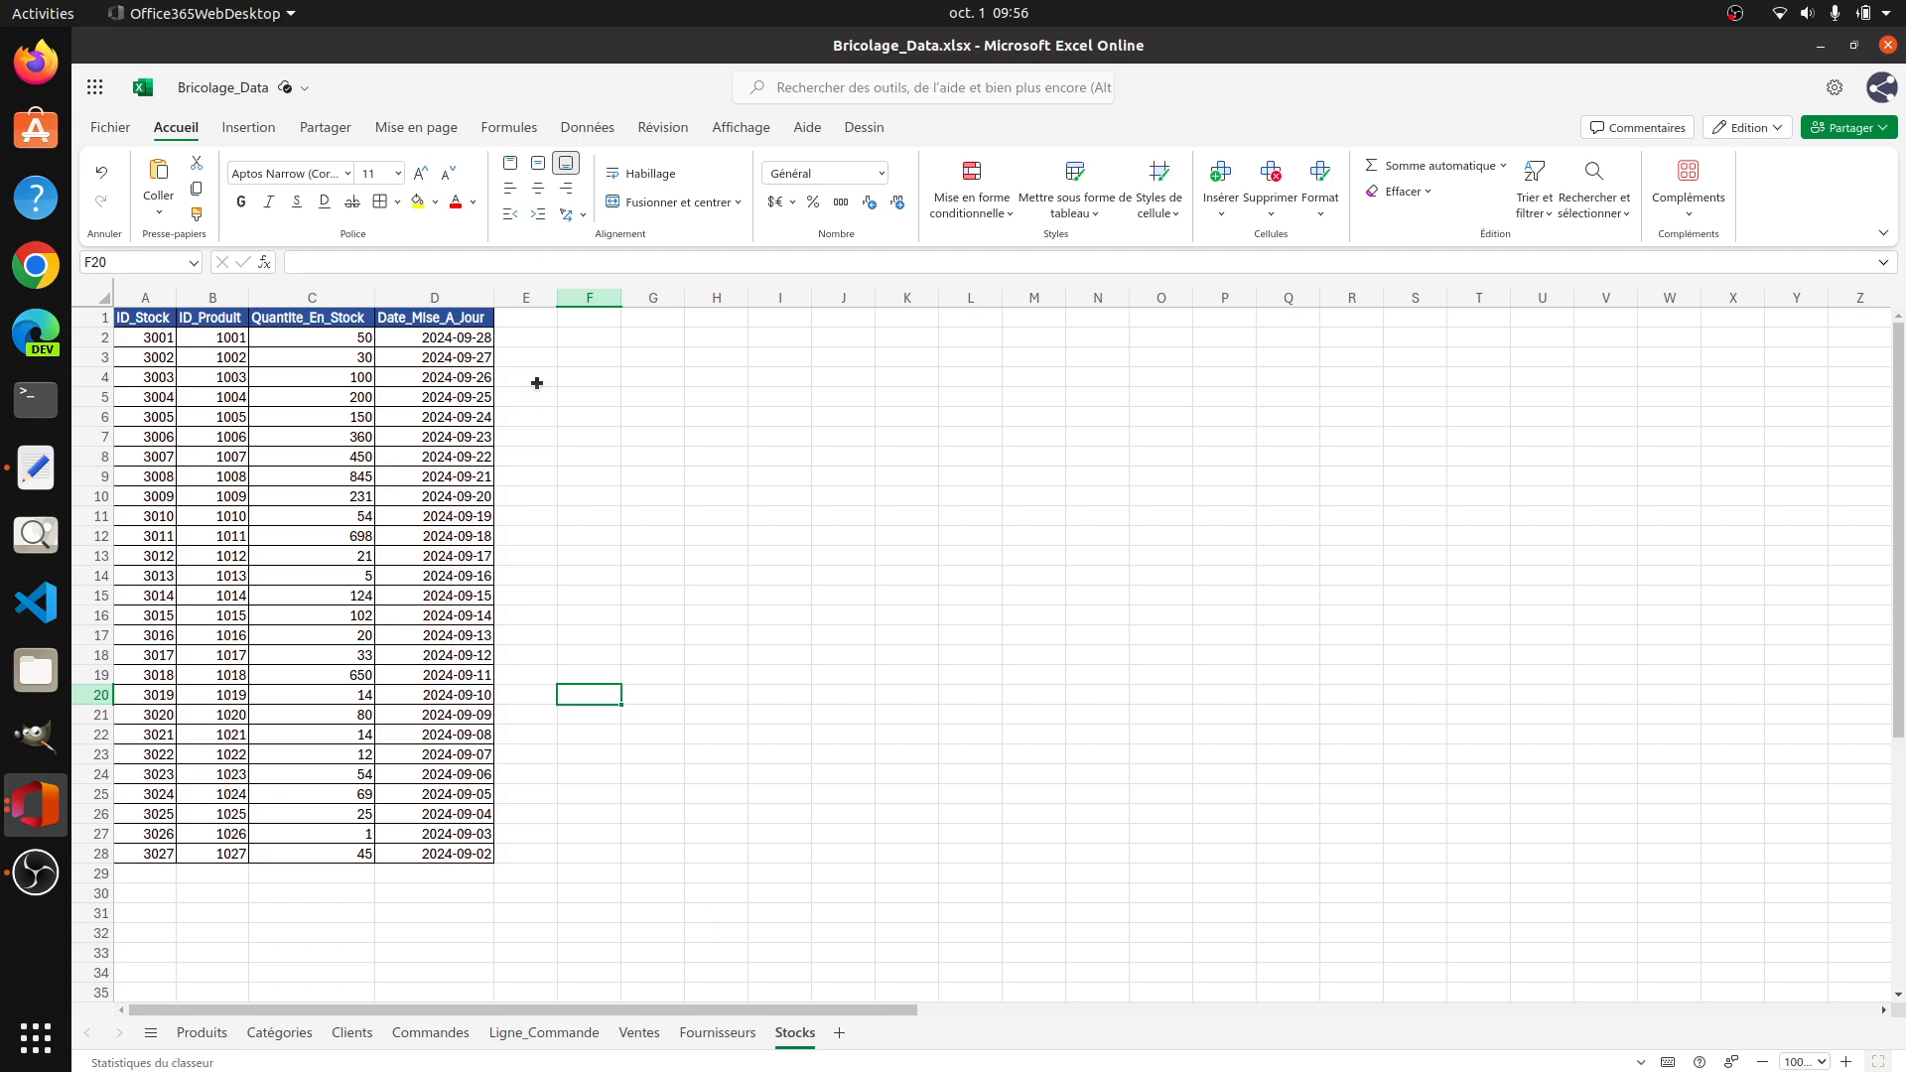
left_click(446, 336)
left_click(598, 338)
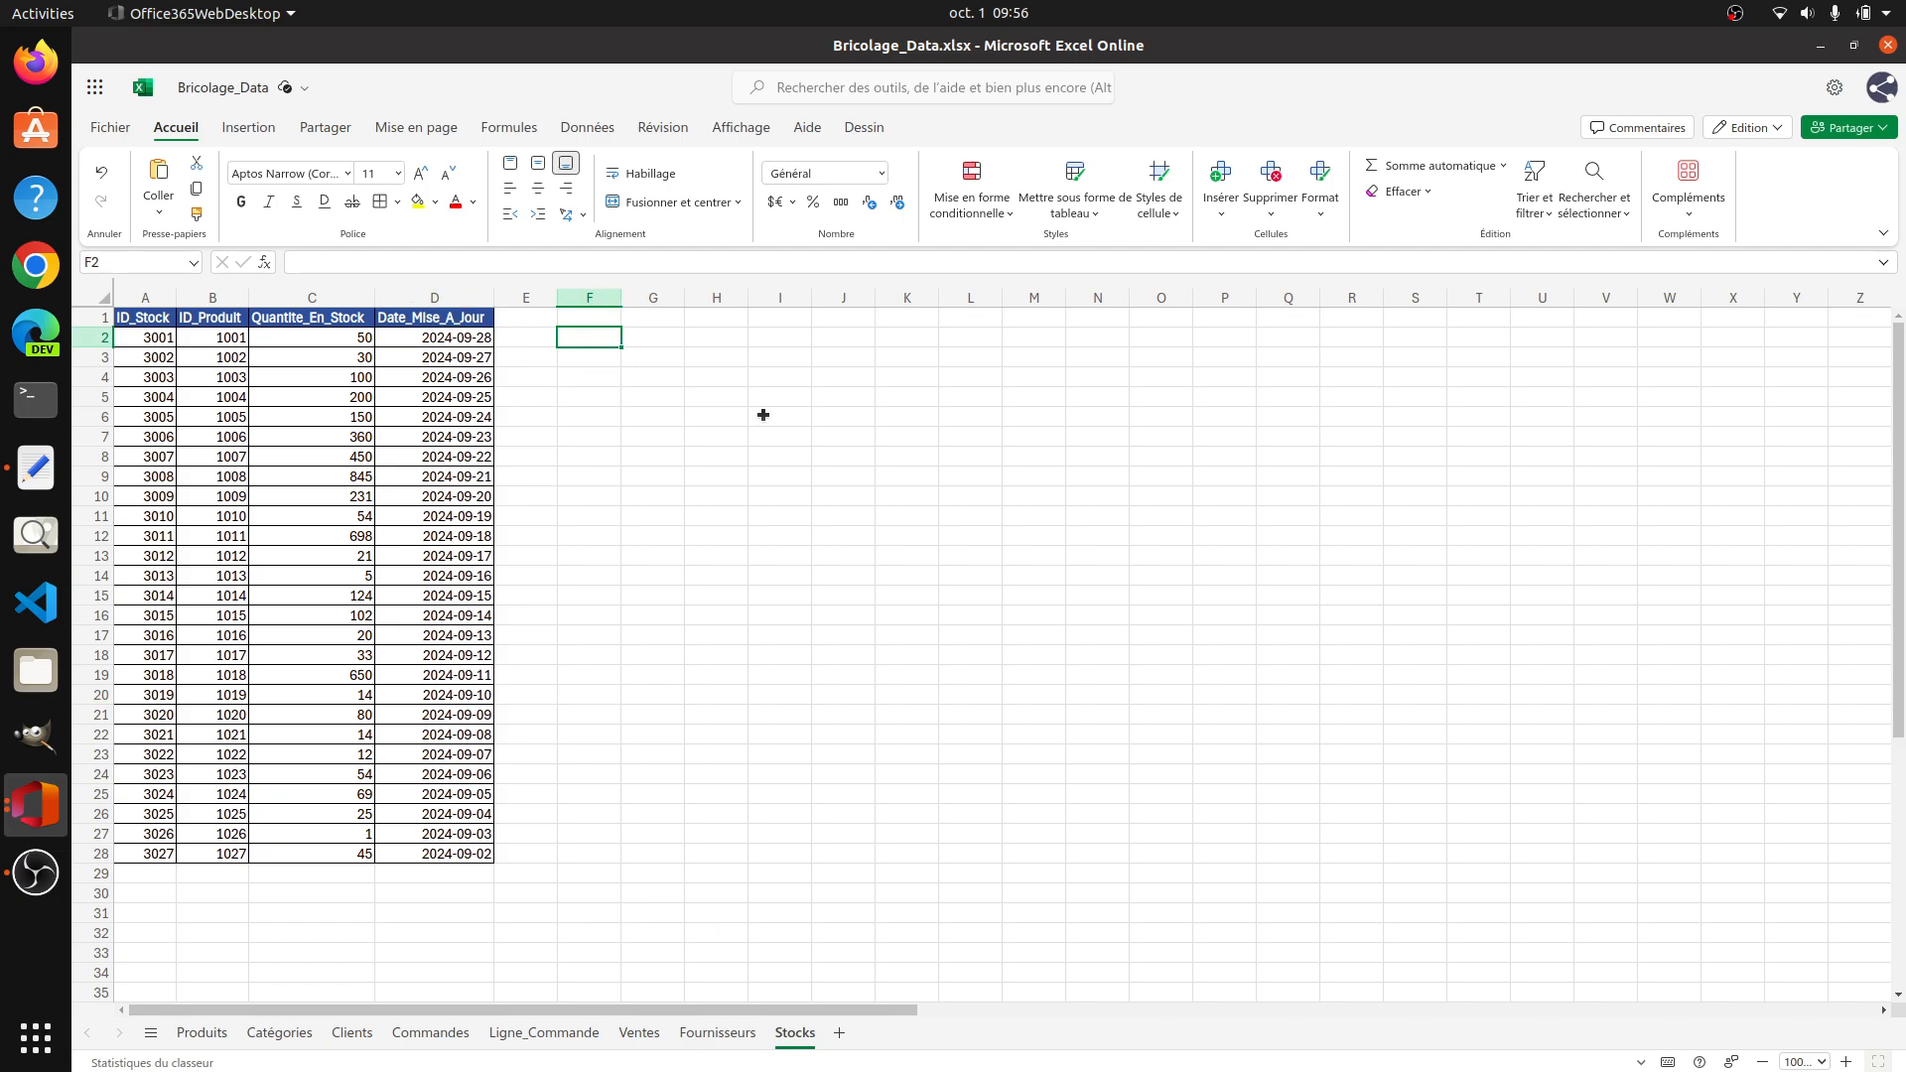
type("=")
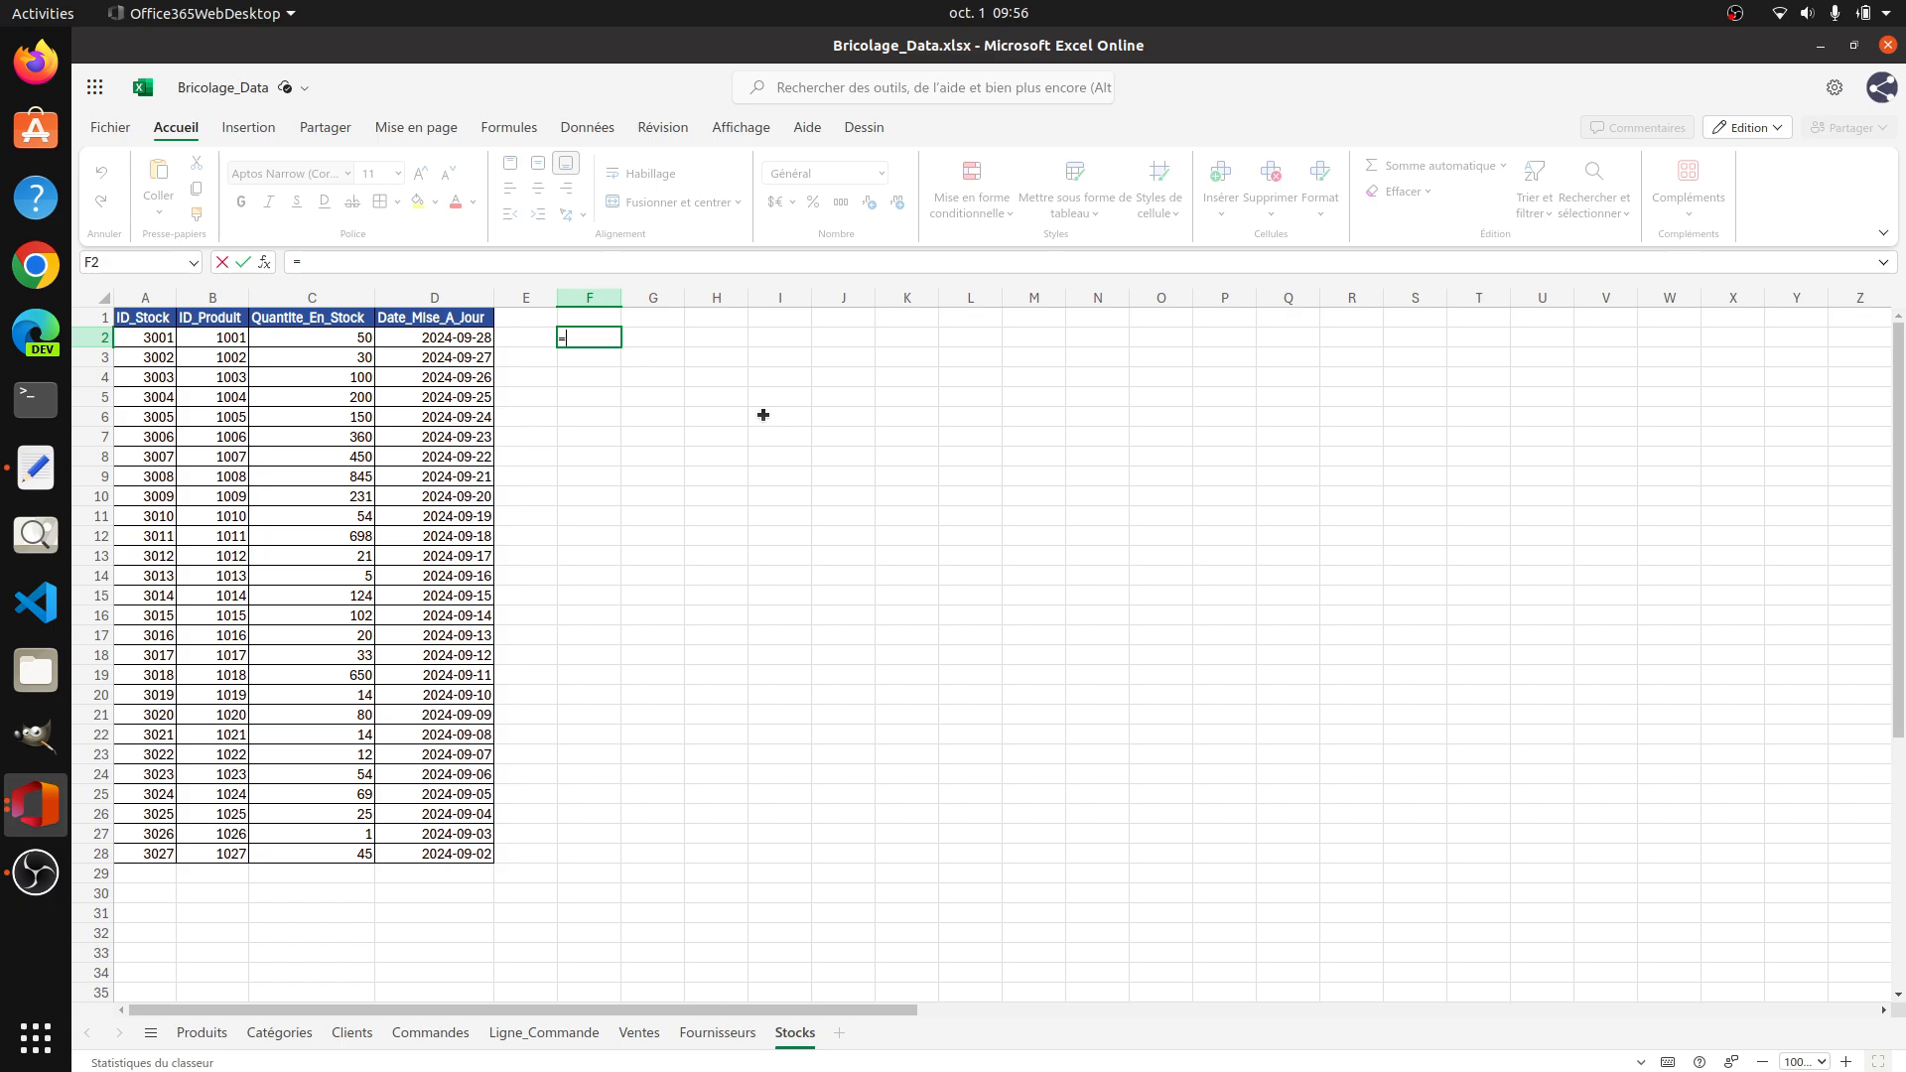
type("TEXTE")
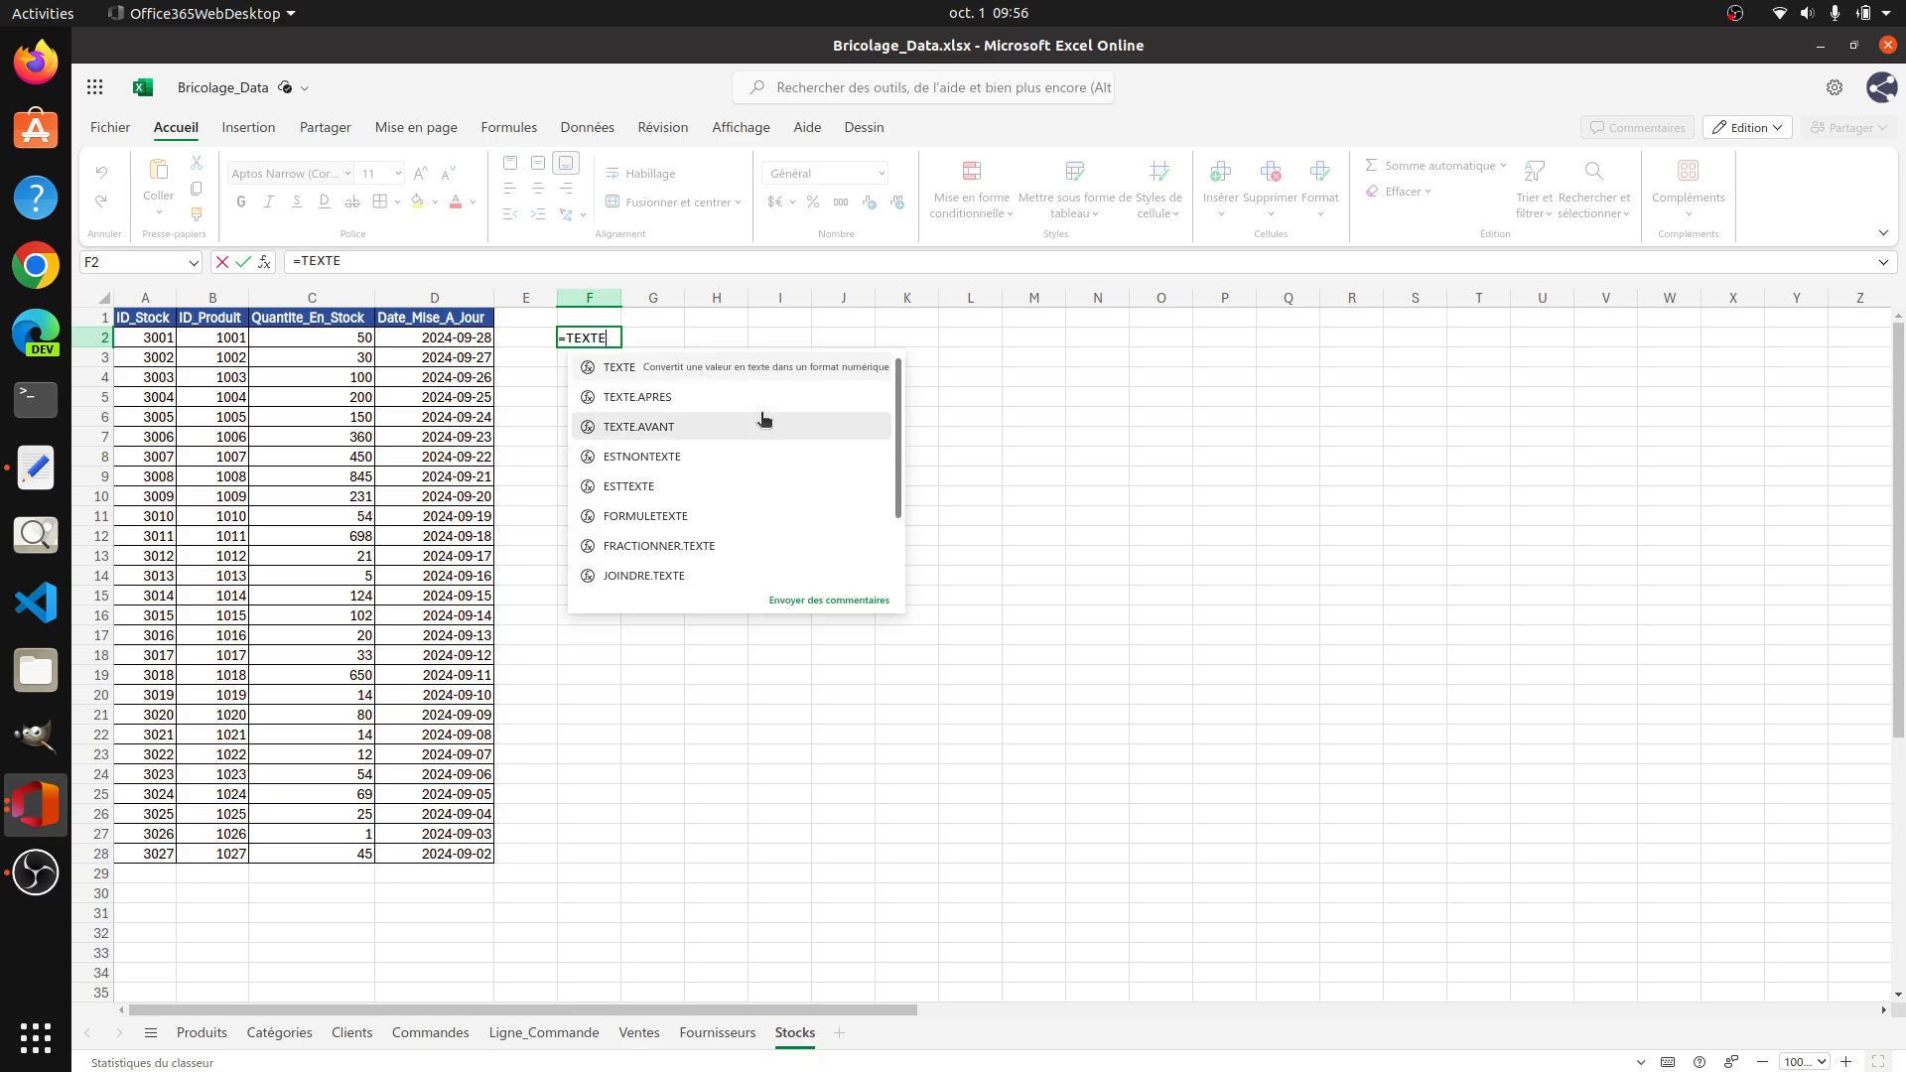
type(")=")
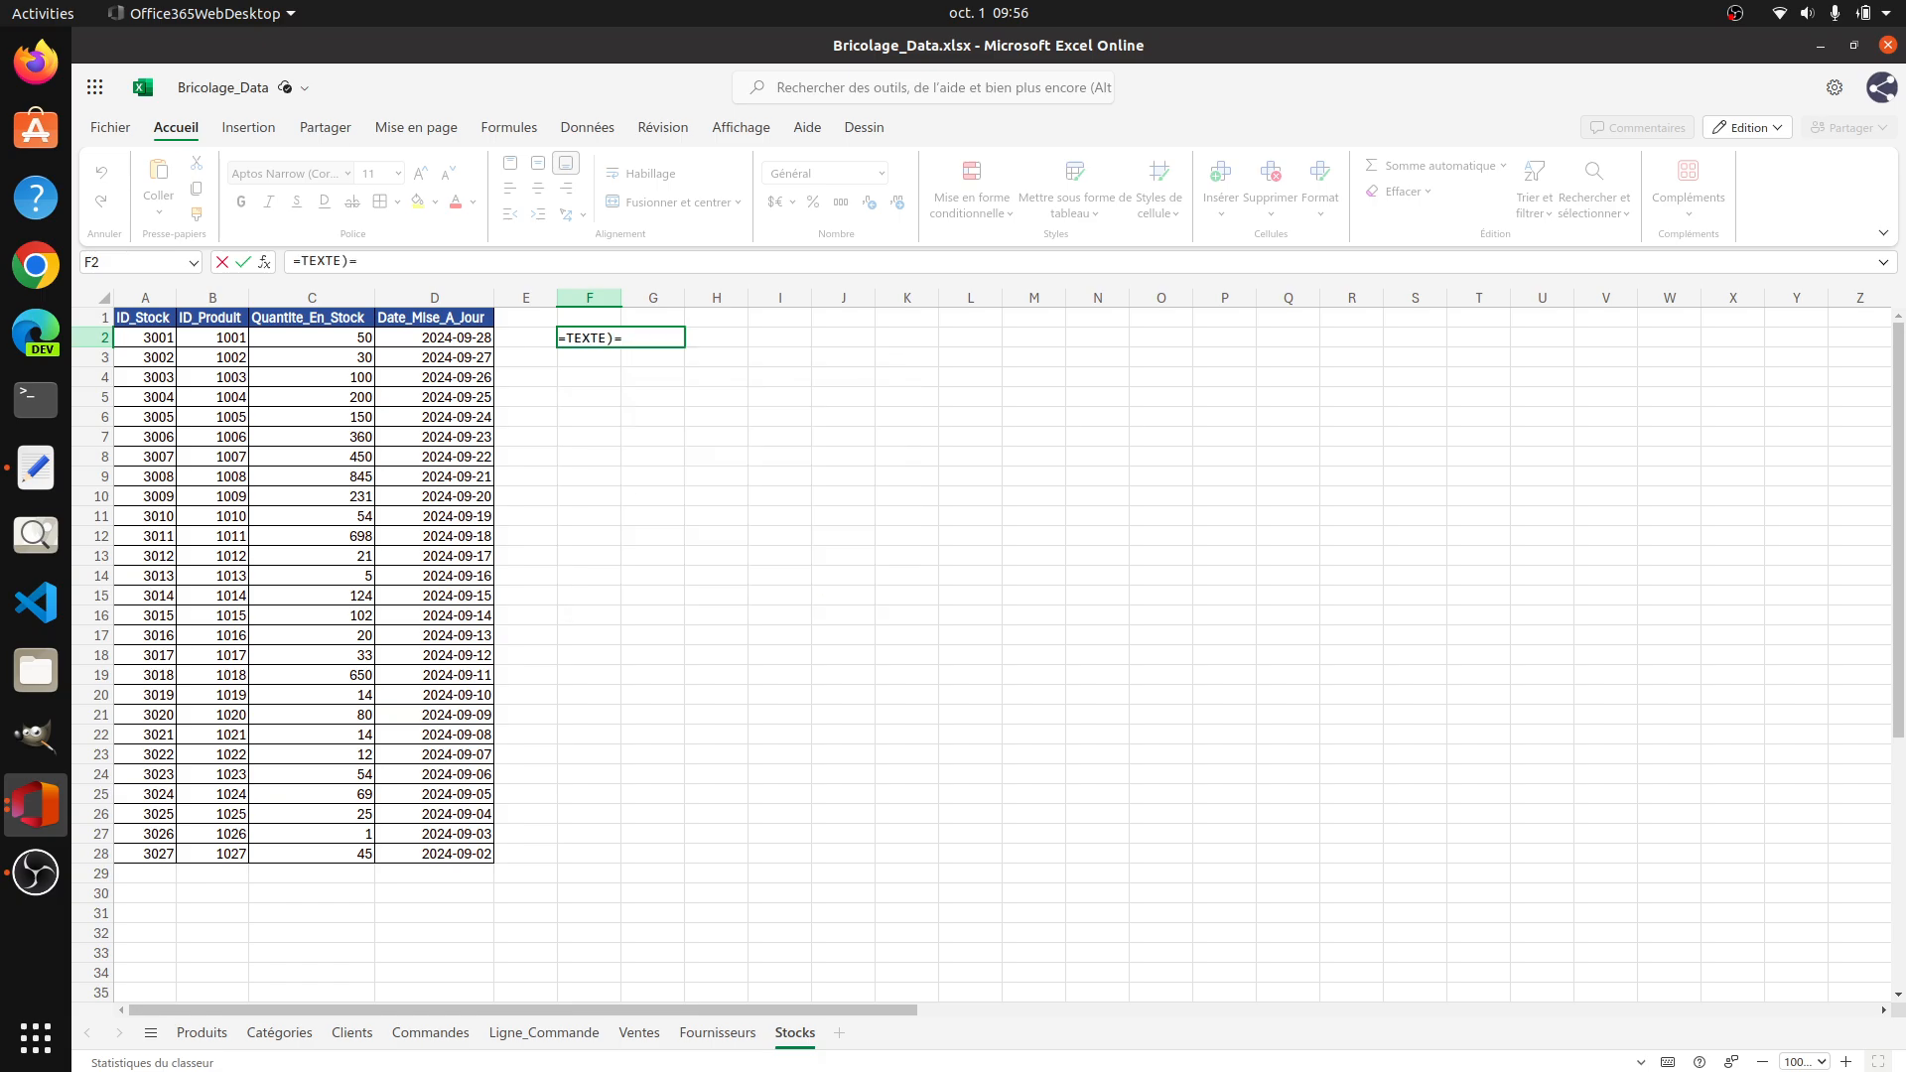
key("BackSpace")
key("BackSpace")
type("=")
key("BackSpace")
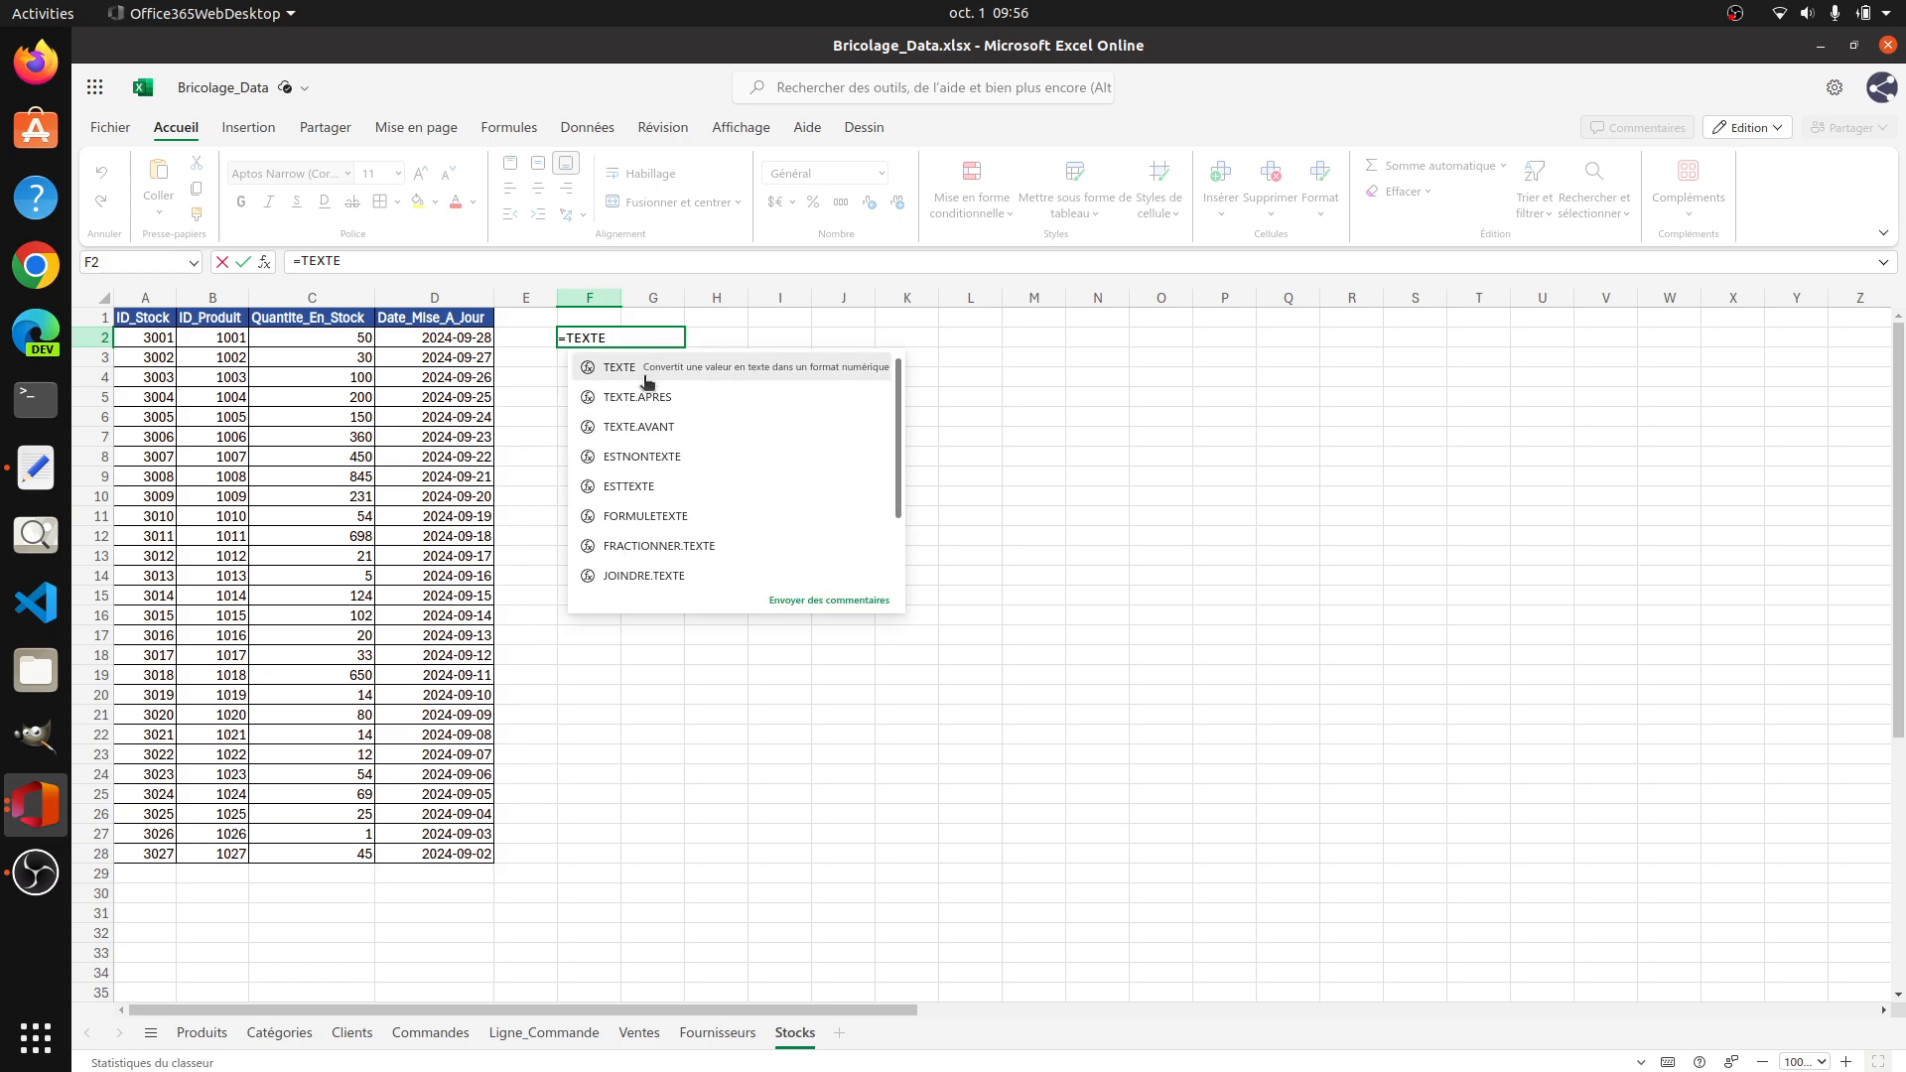
left_click(647, 382)
key("Left")
key("Left")
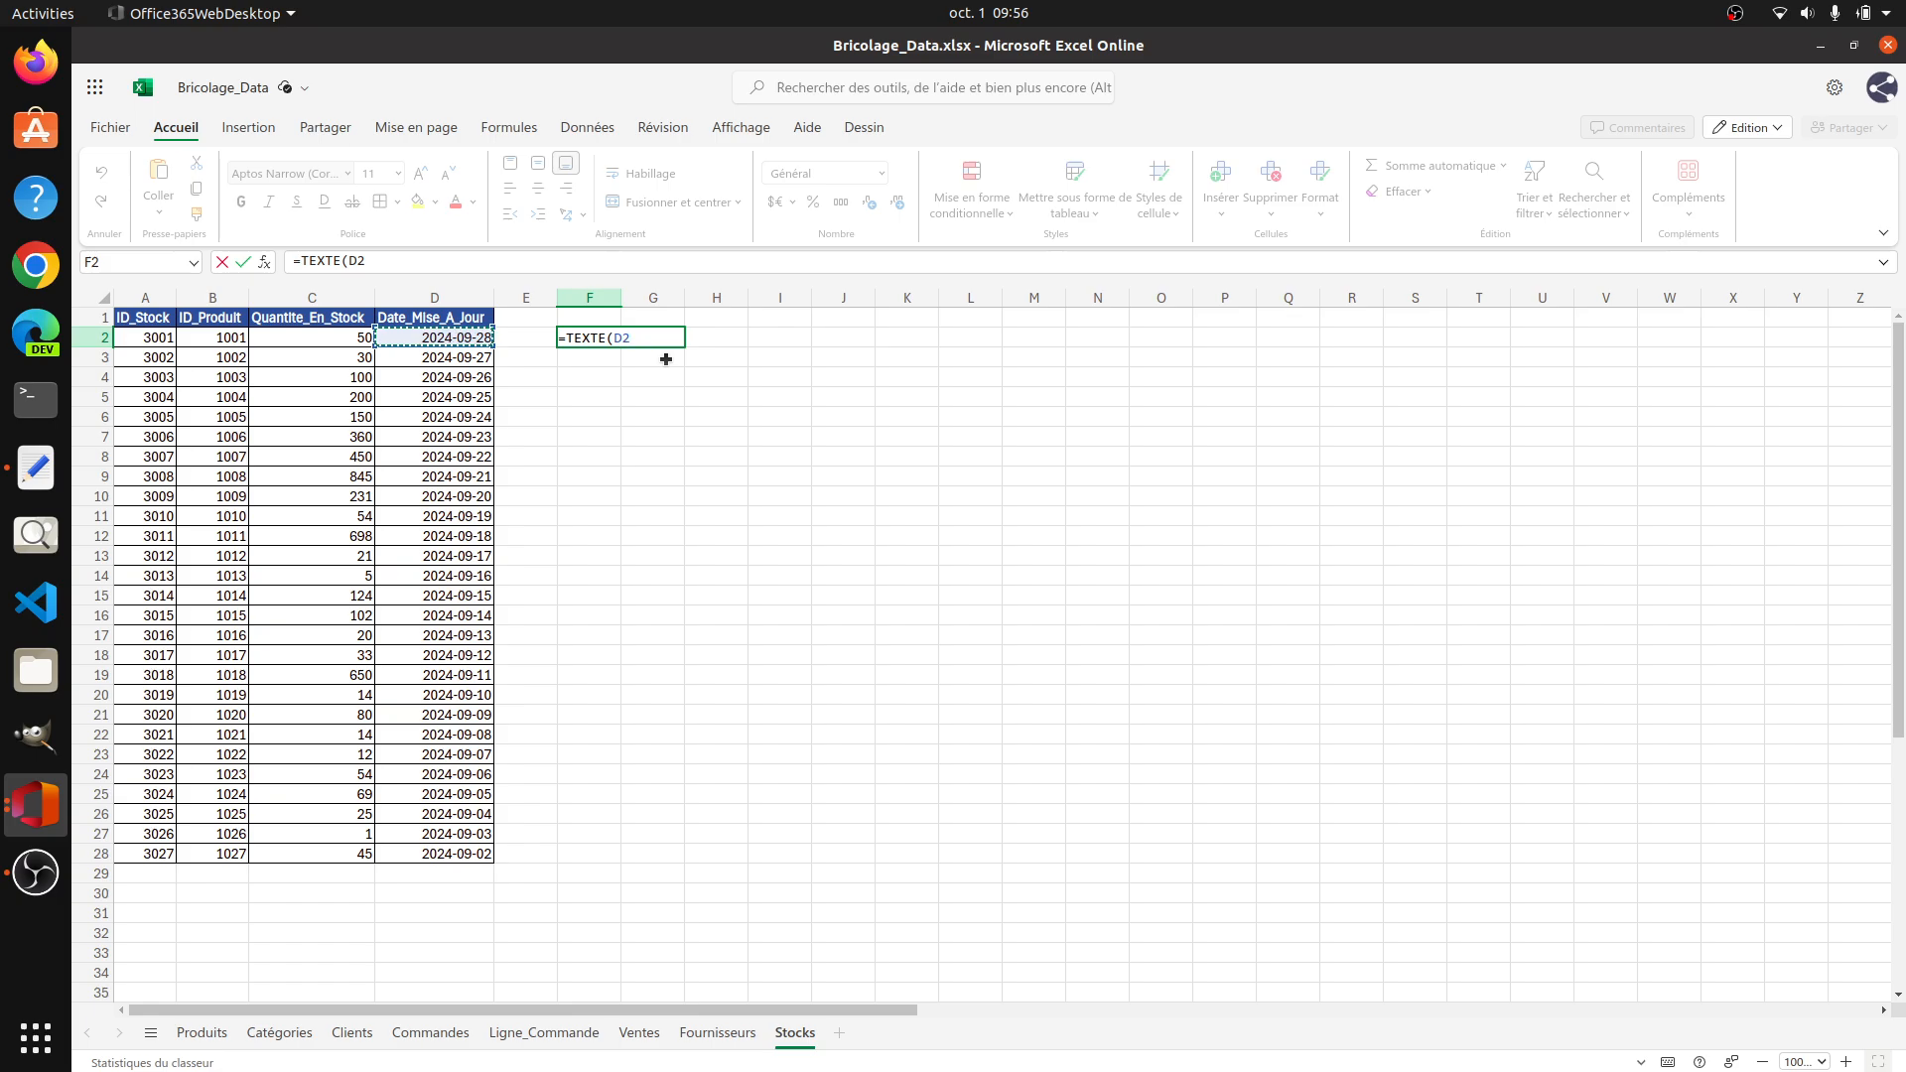
type(",")
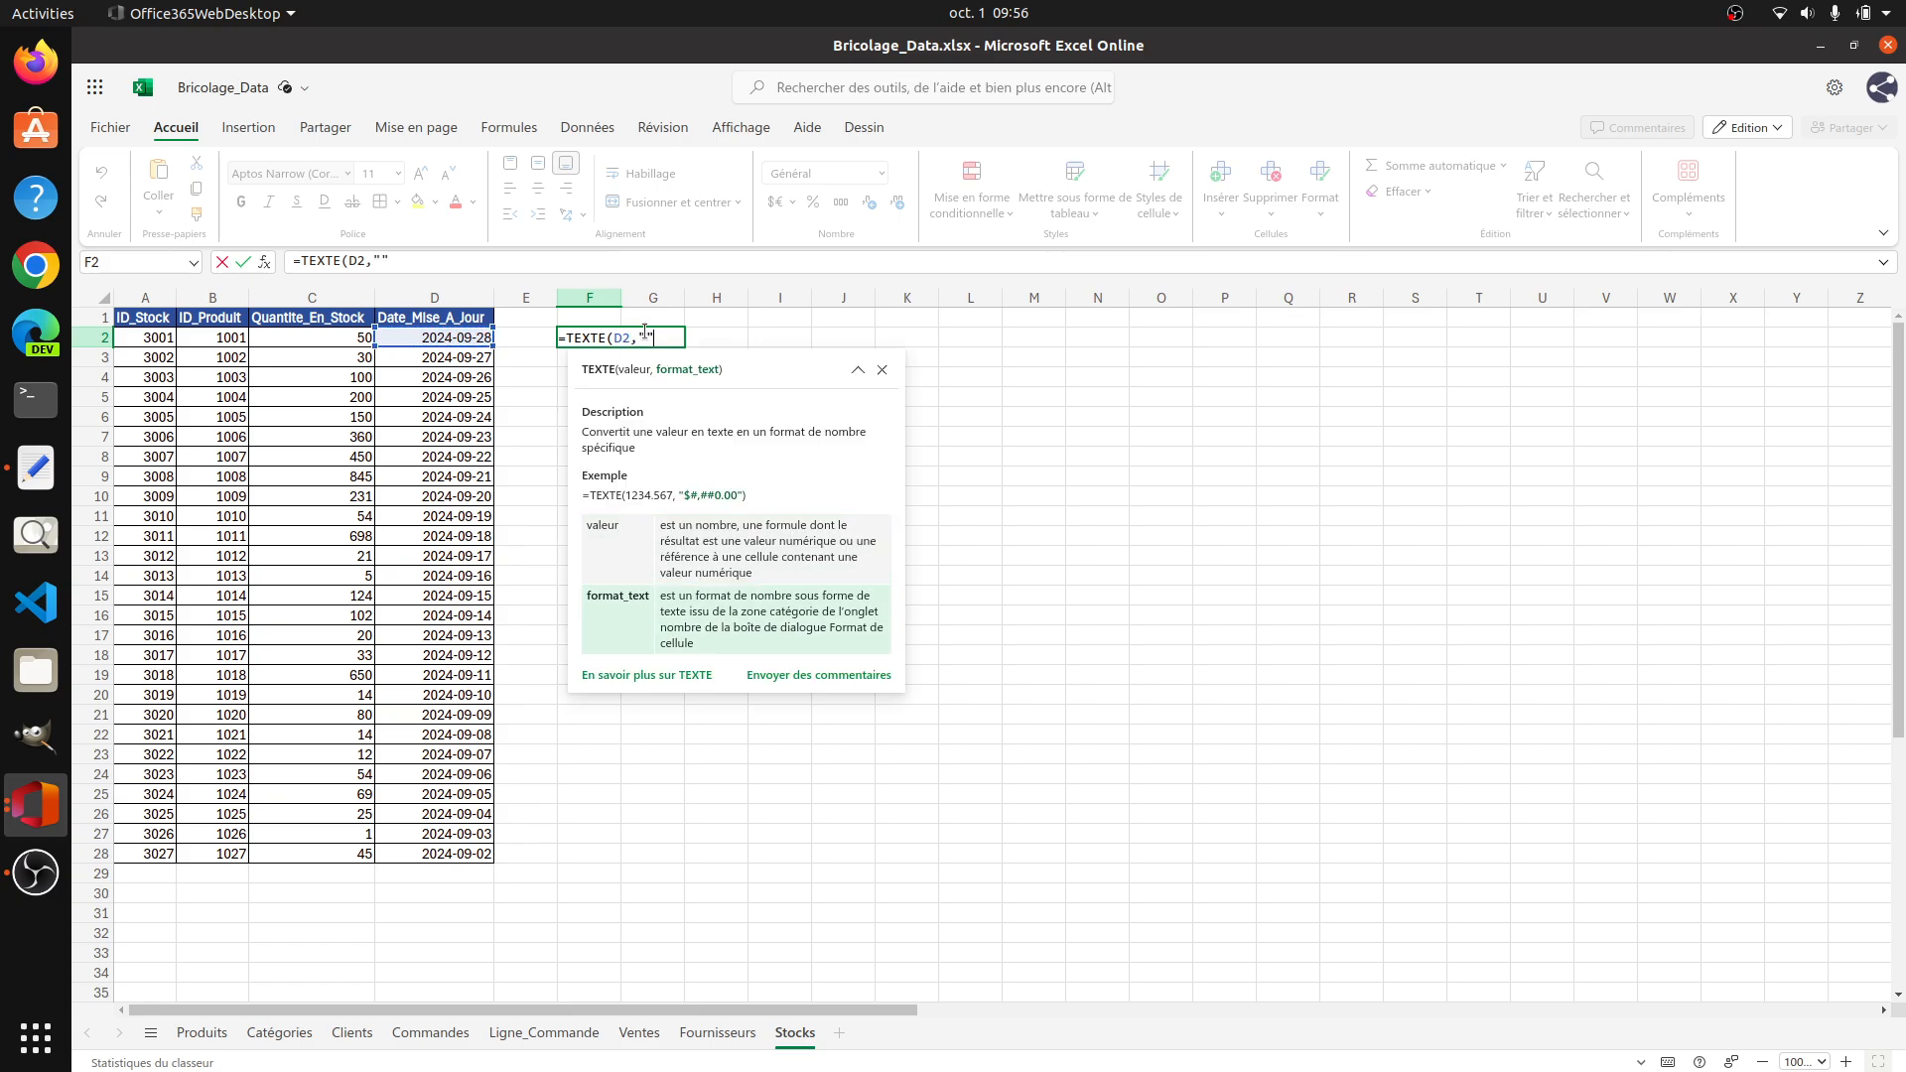
type("DD-MM-YYYY\")")
key("Return")
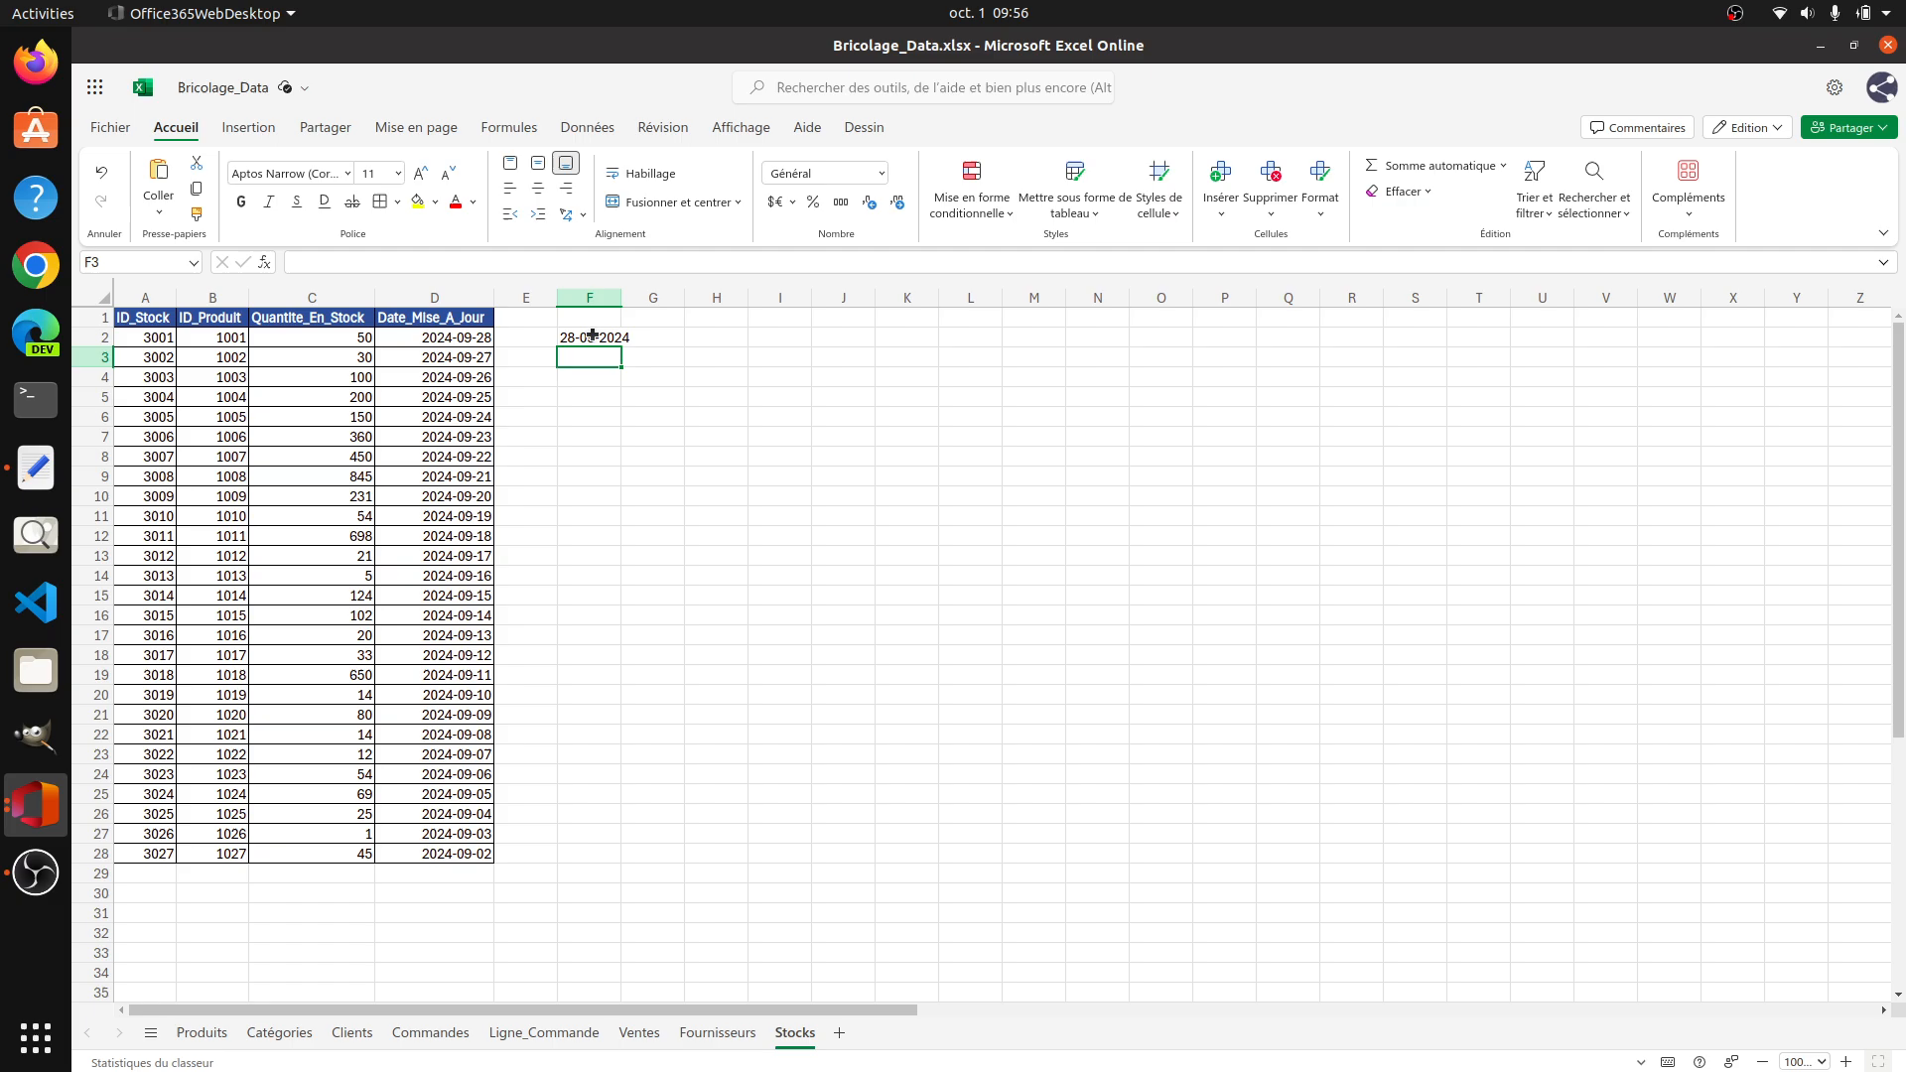
Step: Fill the TEXTE formula from F2 down to F28 and transfer the resulting dates as plain text into the Text Editor document
left_click(593, 337)
left_click_drag(622, 342, 642, 855)
left_click_drag(592, 340, 593, 847)
key("ctrl+c")
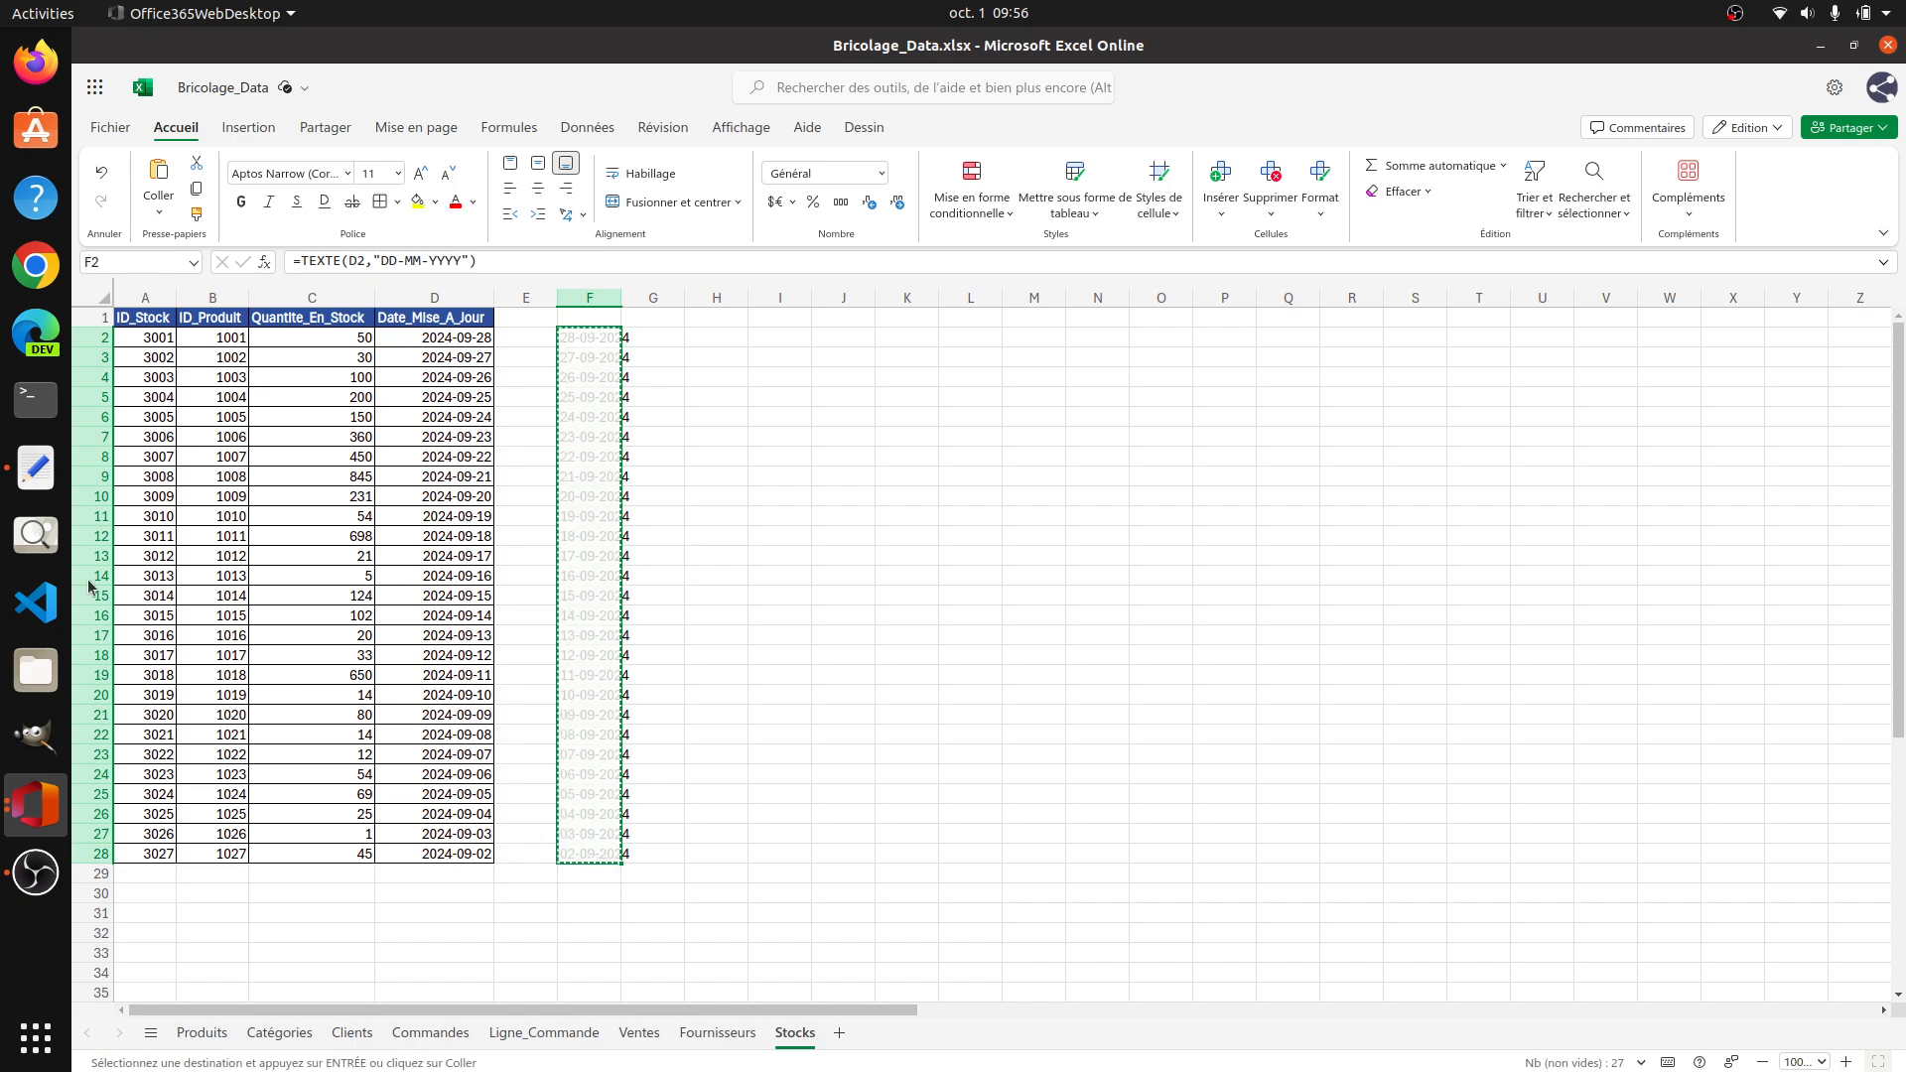
left_click(35, 468)
key("ctrl+v")
Step: Return to the workbook and clear the contents of column F and the original Date_Mise_A_Jour values in D2:D28
left_click(1542, 417)
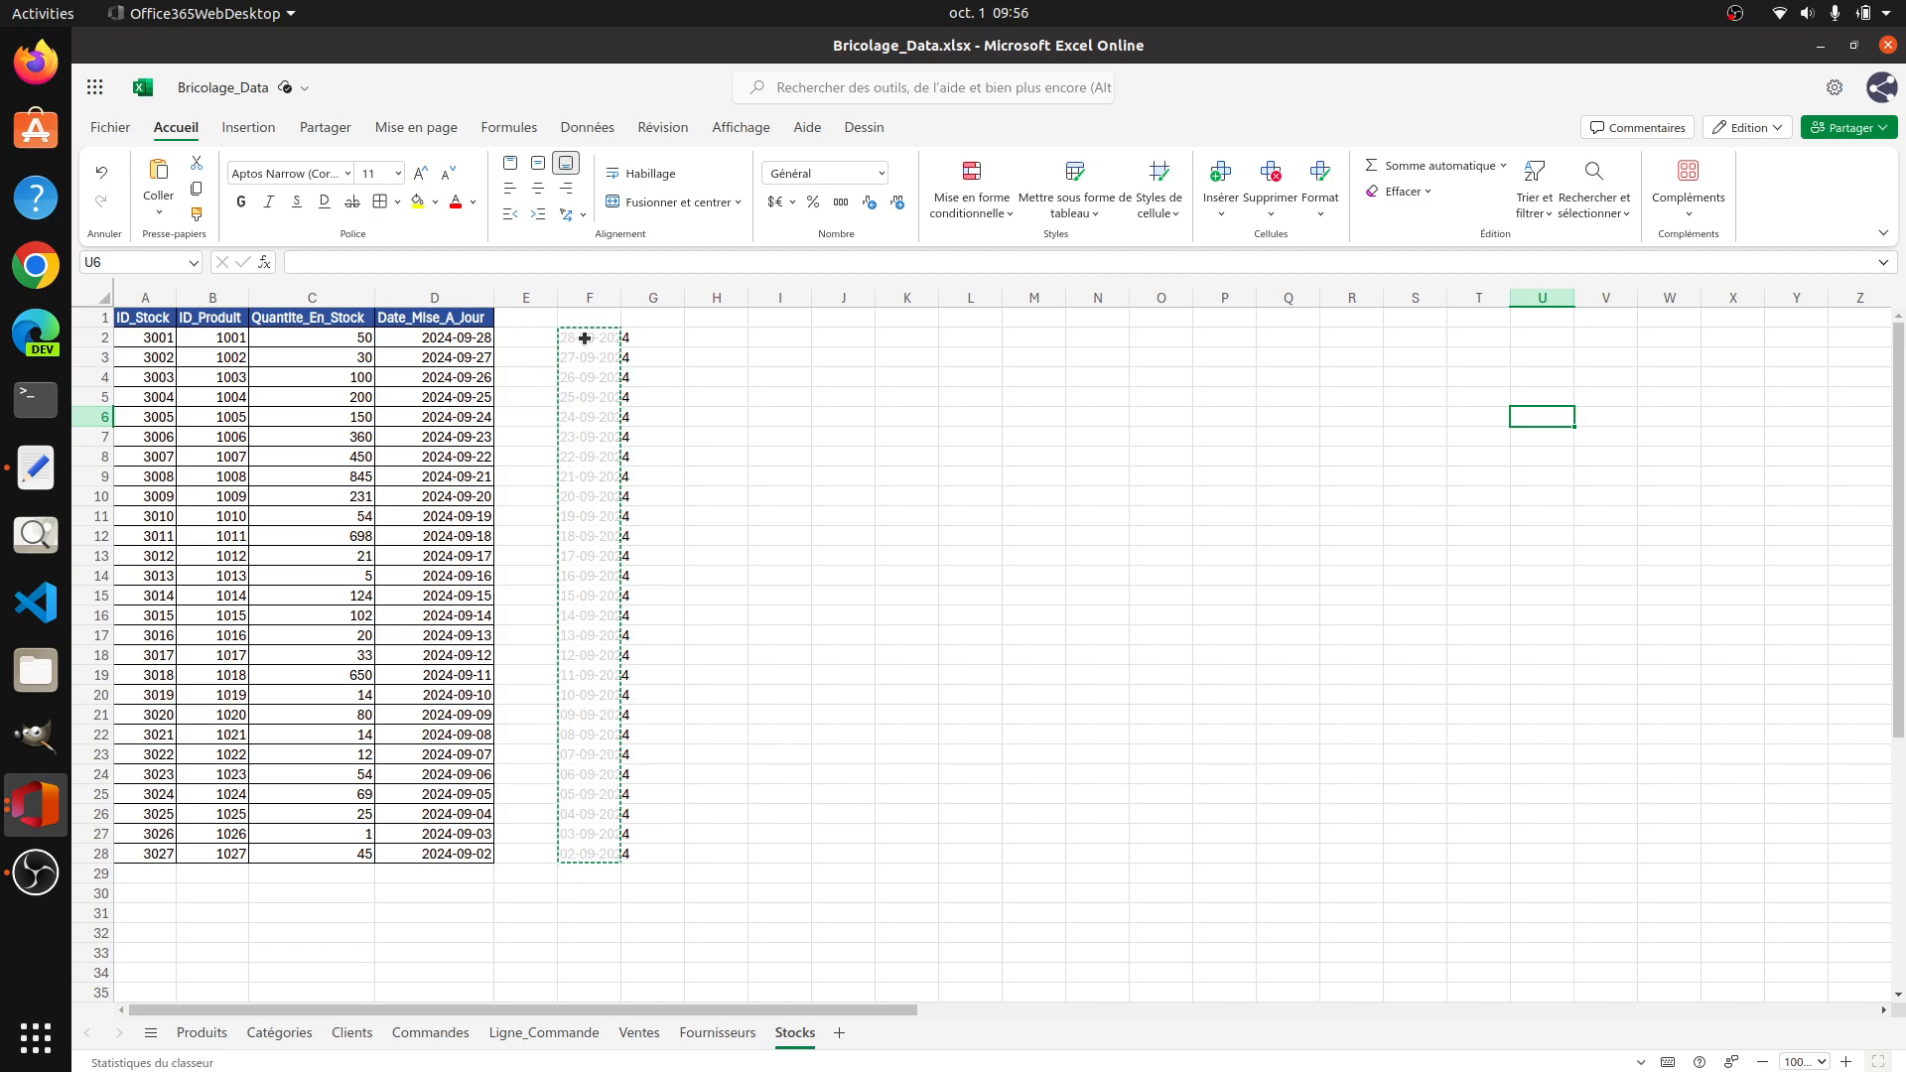
left_click(600, 298)
right_click(600, 298)
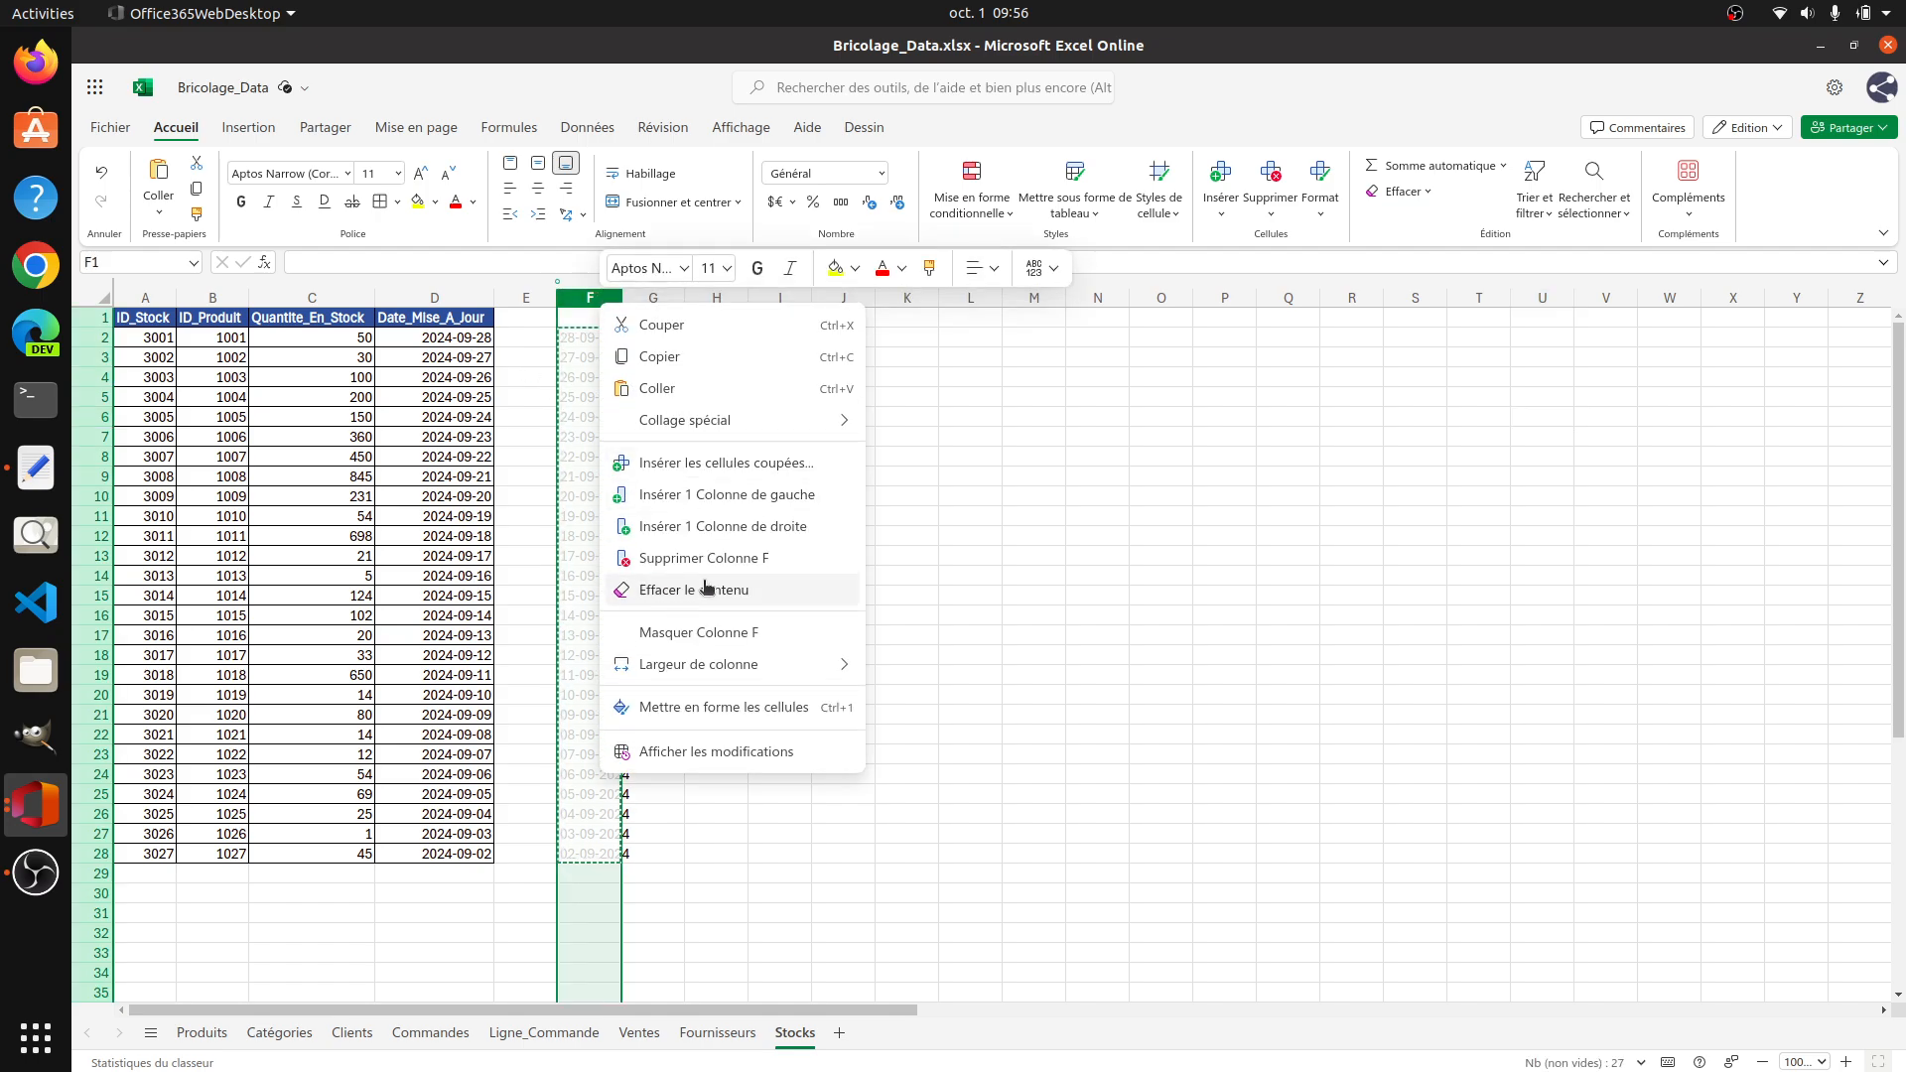
left_click(663, 594)
left_click_drag(421, 341, 442, 854)
key("Delete")
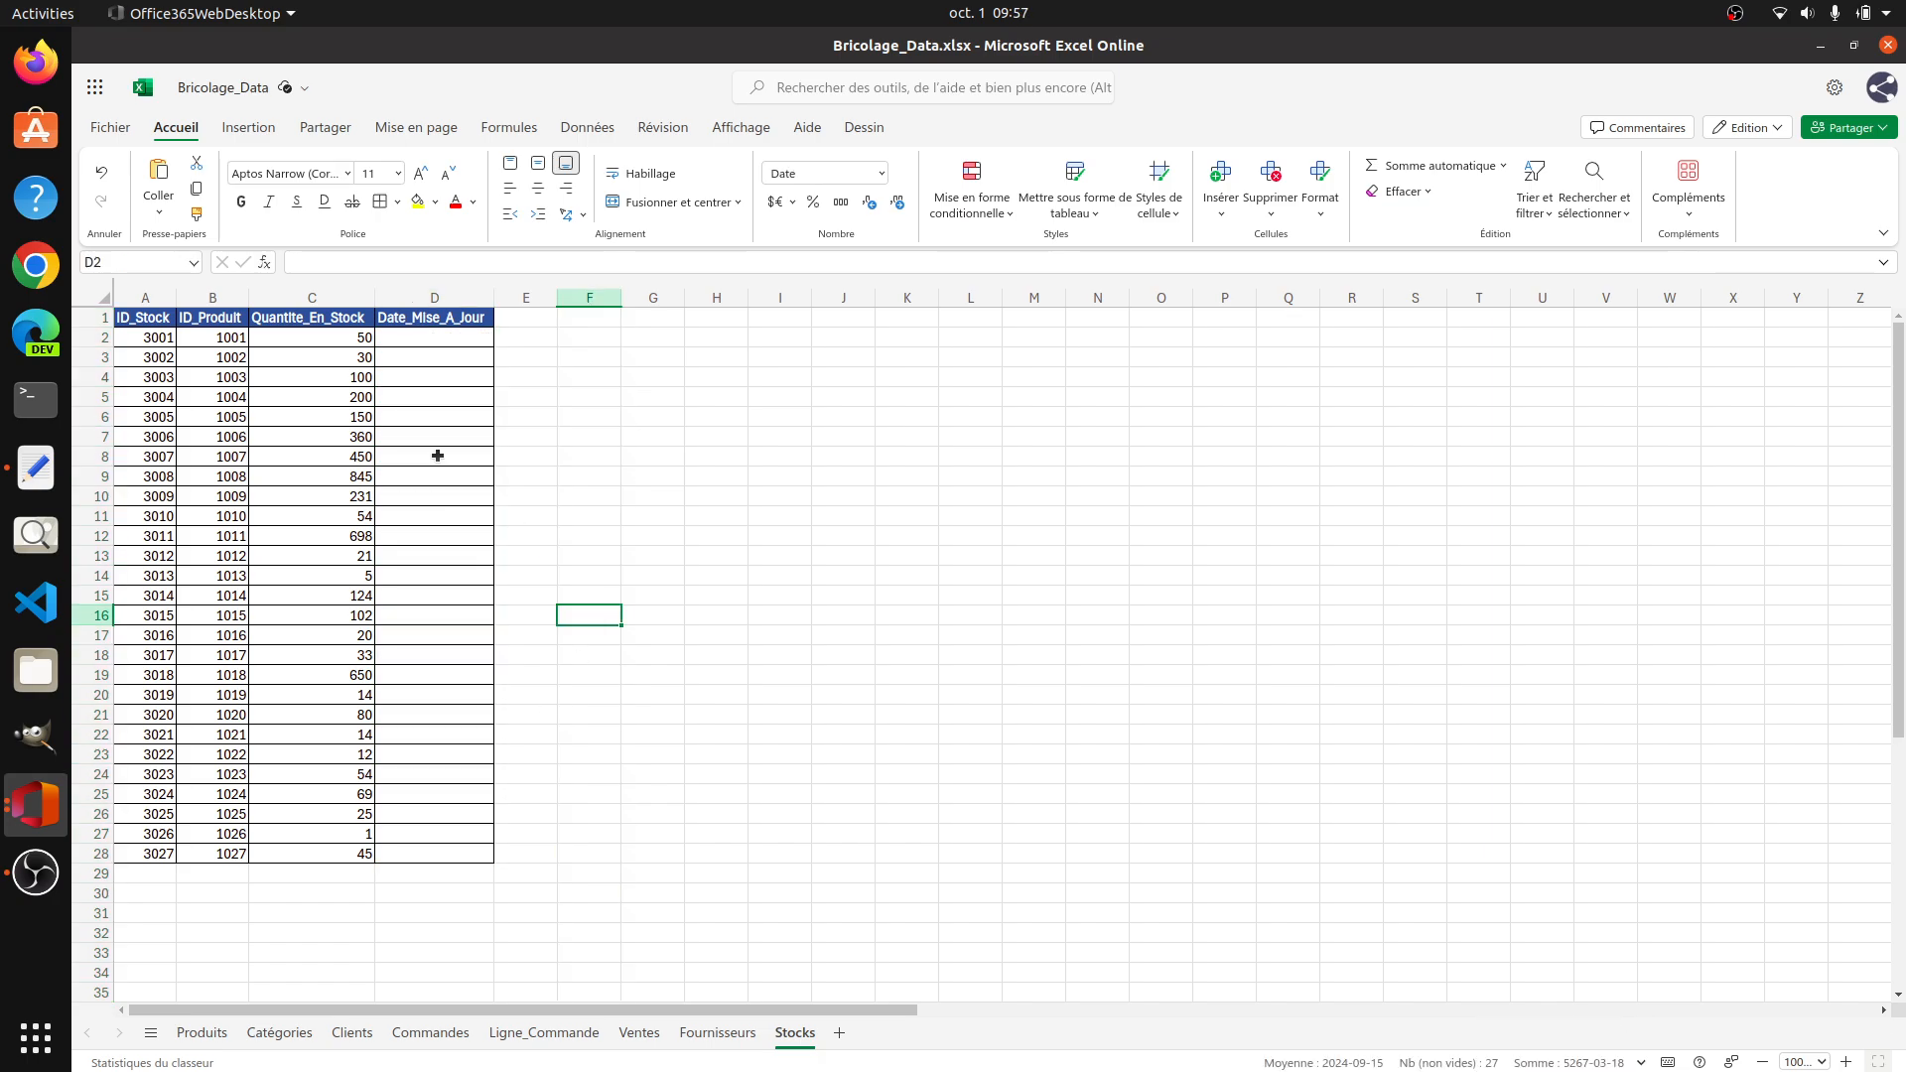
Step: Set the number format of the emptied Date_Mise_A_Jour cells D2:D28 to Général
left_click(438, 338)
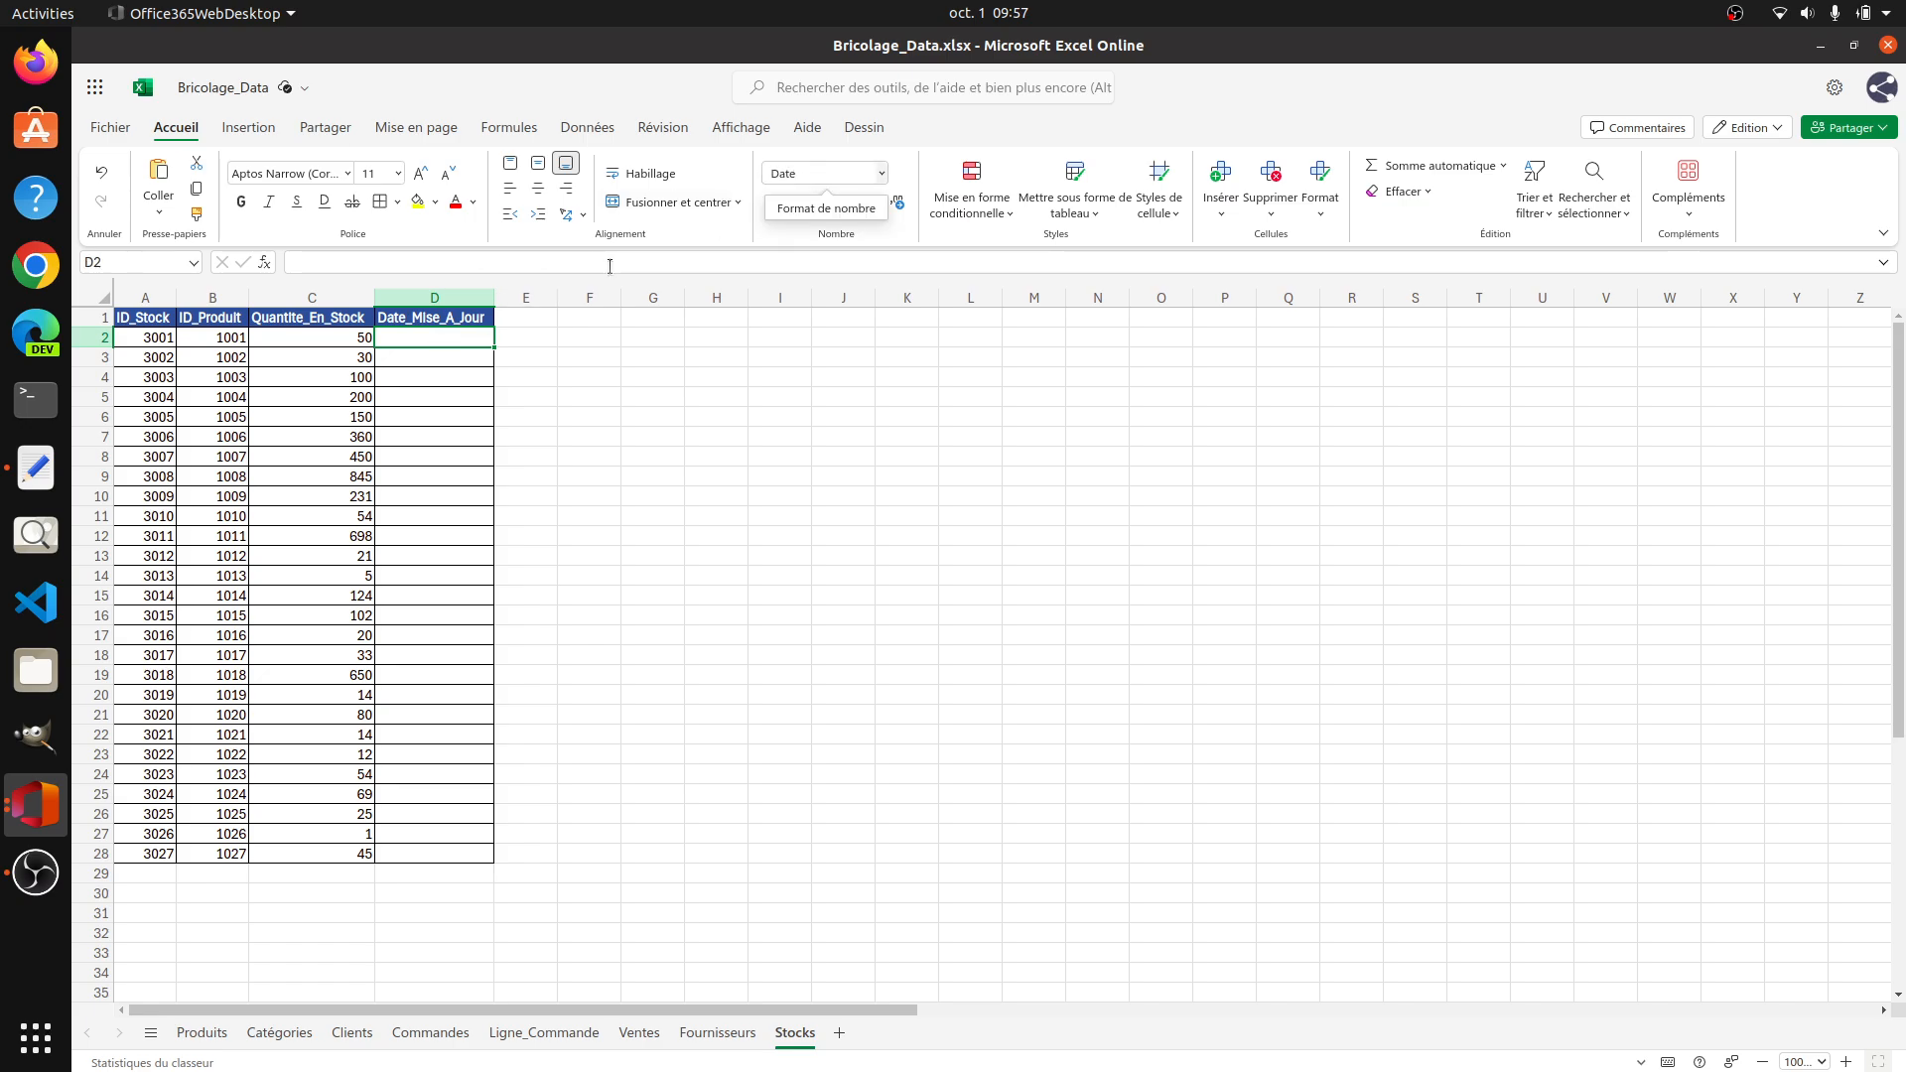
left_click_drag(464, 427, 457, 855)
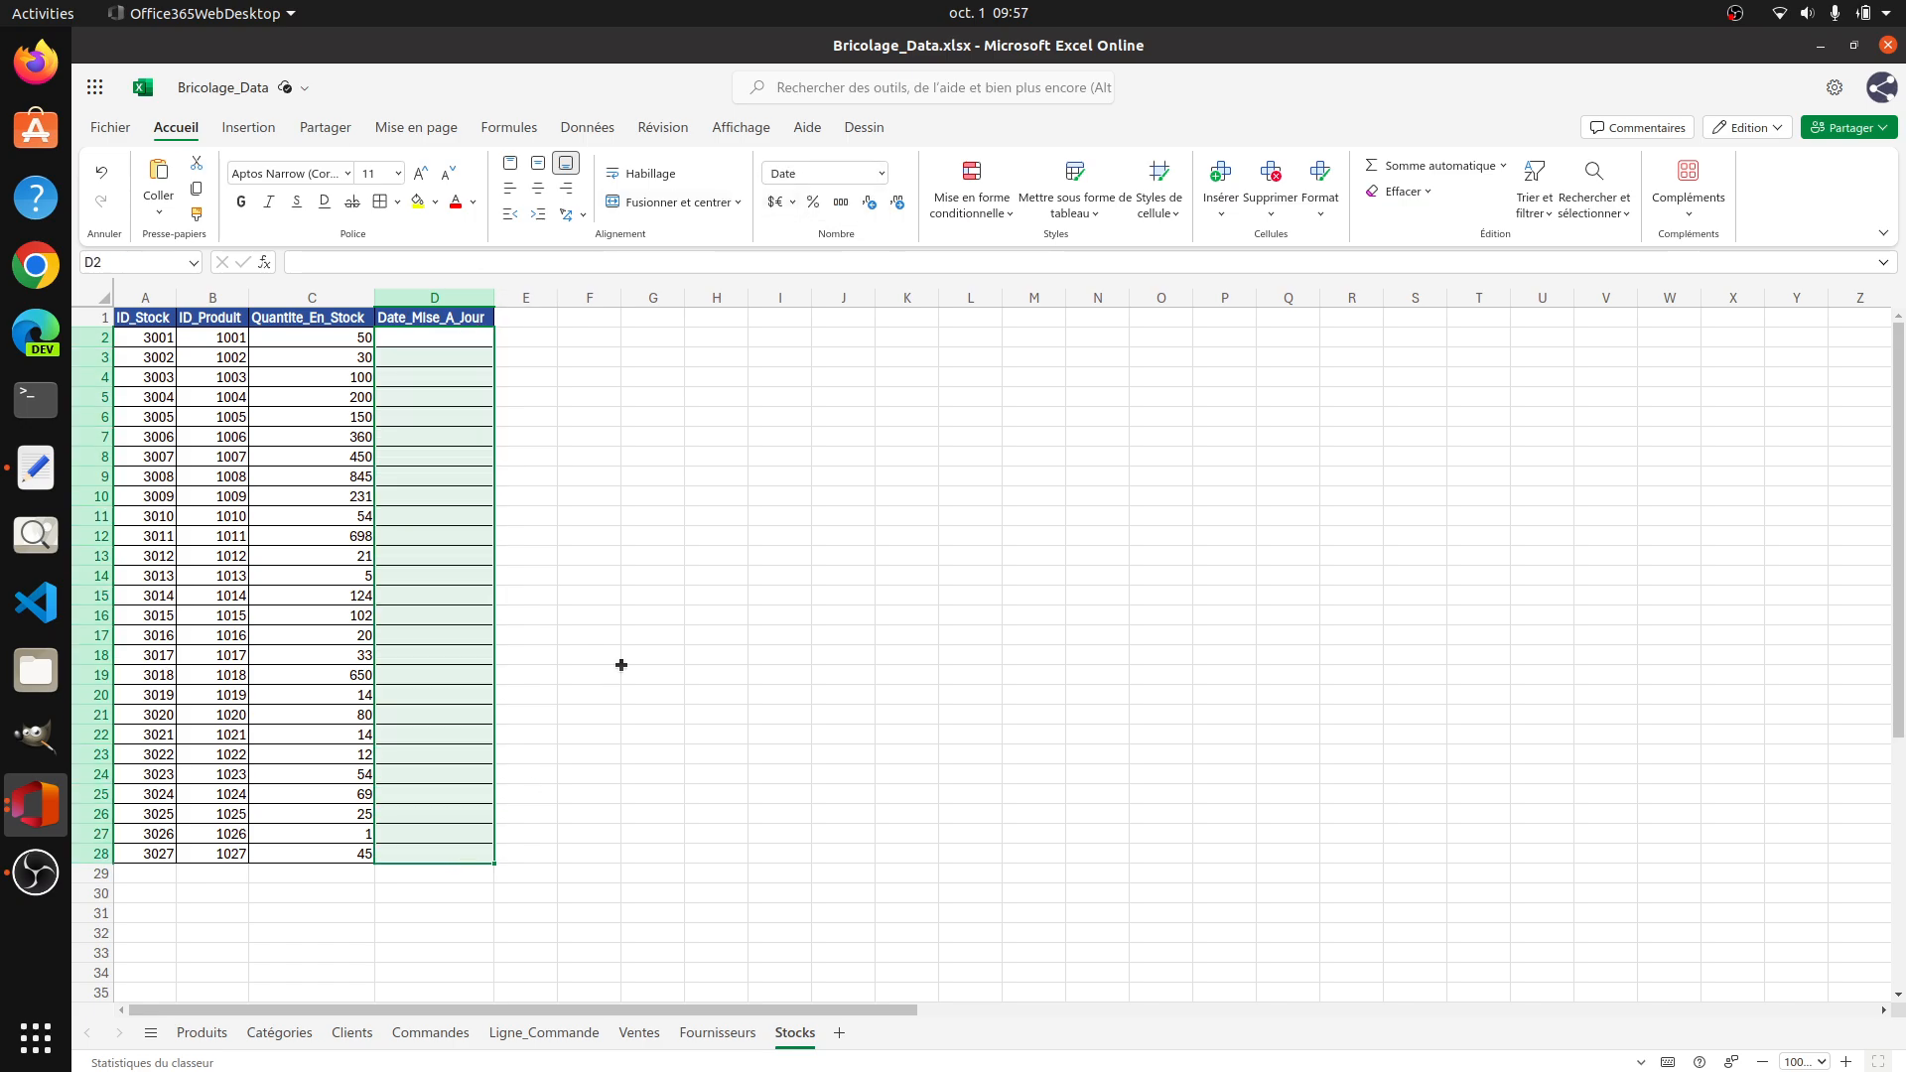
left_click(880, 172)
left_click(832, 202)
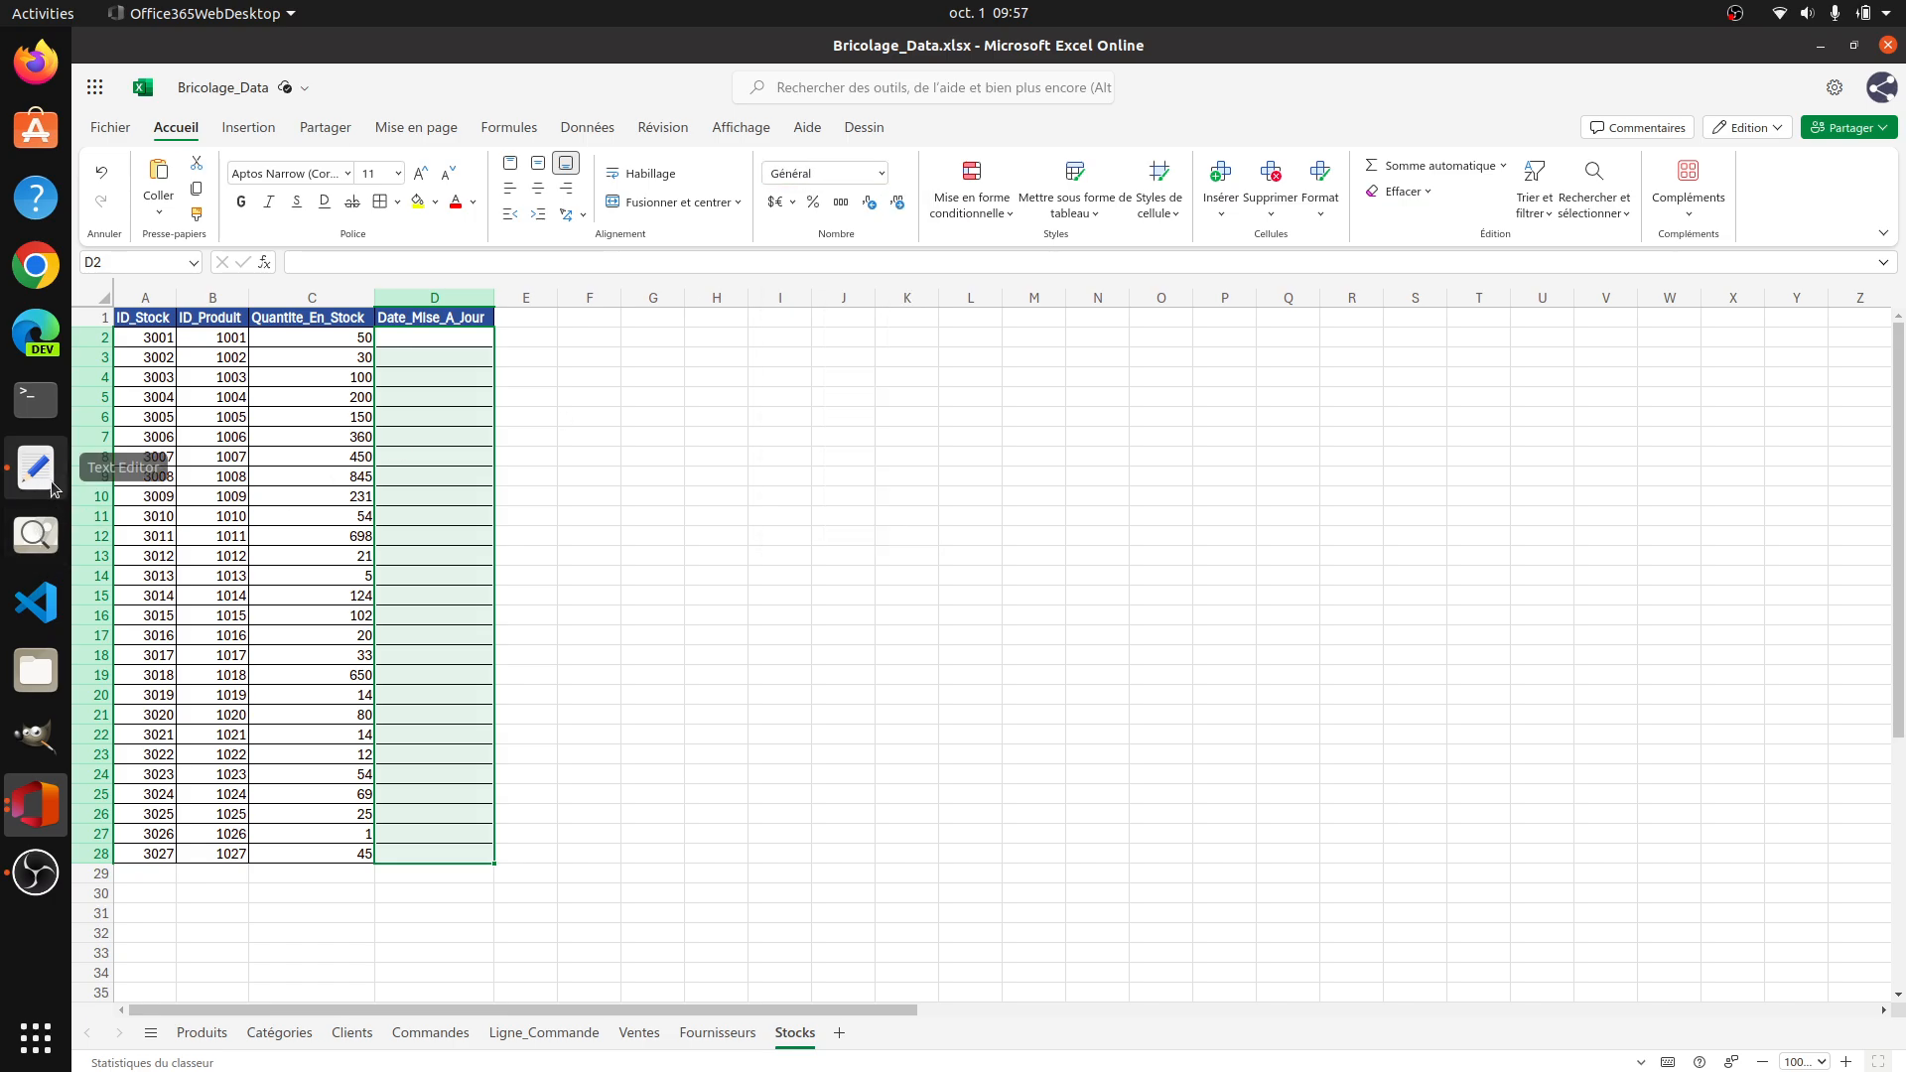
Step: Cut the dates from the Text Editor document and paste them into D2:D28 of the Stocks sheet
left_click(36, 468)
key("ctrl+a")
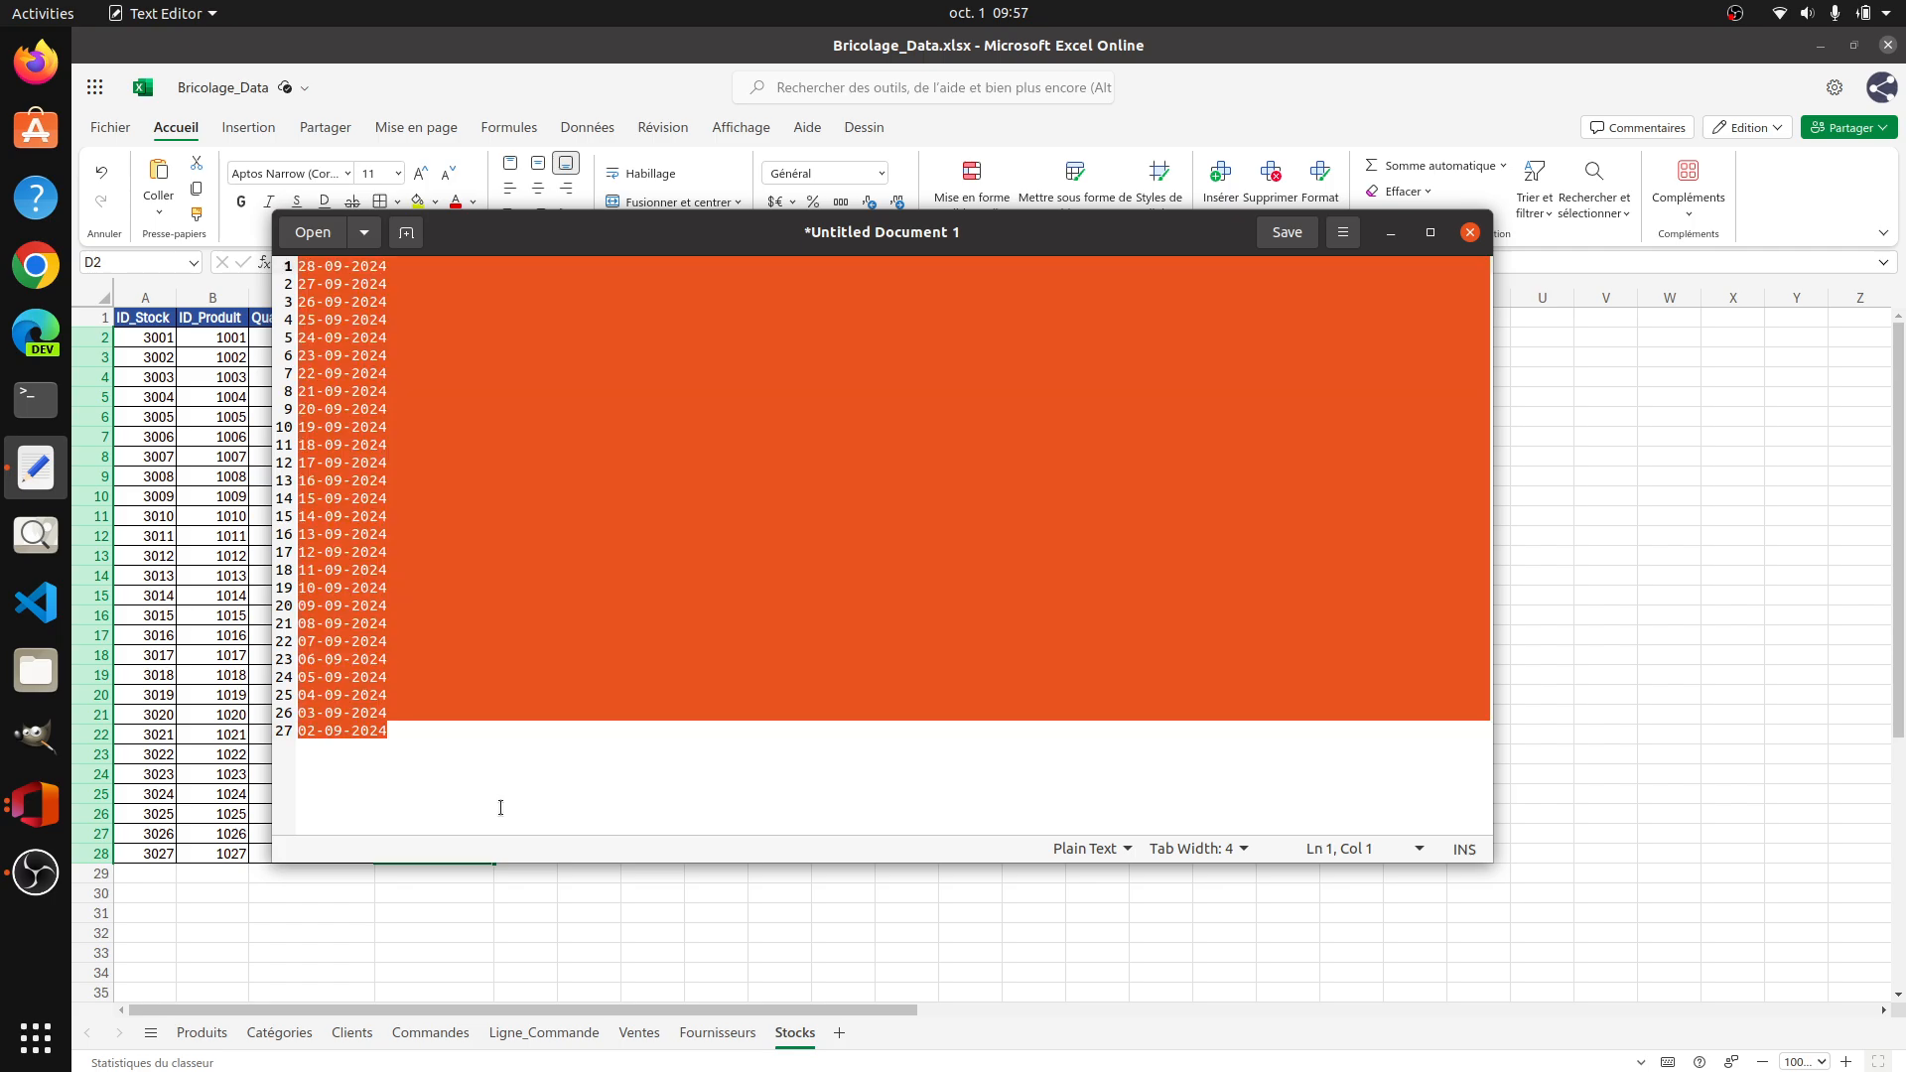
key("ctrl+x")
left_click(1605, 595)
left_click_drag(463, 338, 447, 847)
key("ctrl+v")
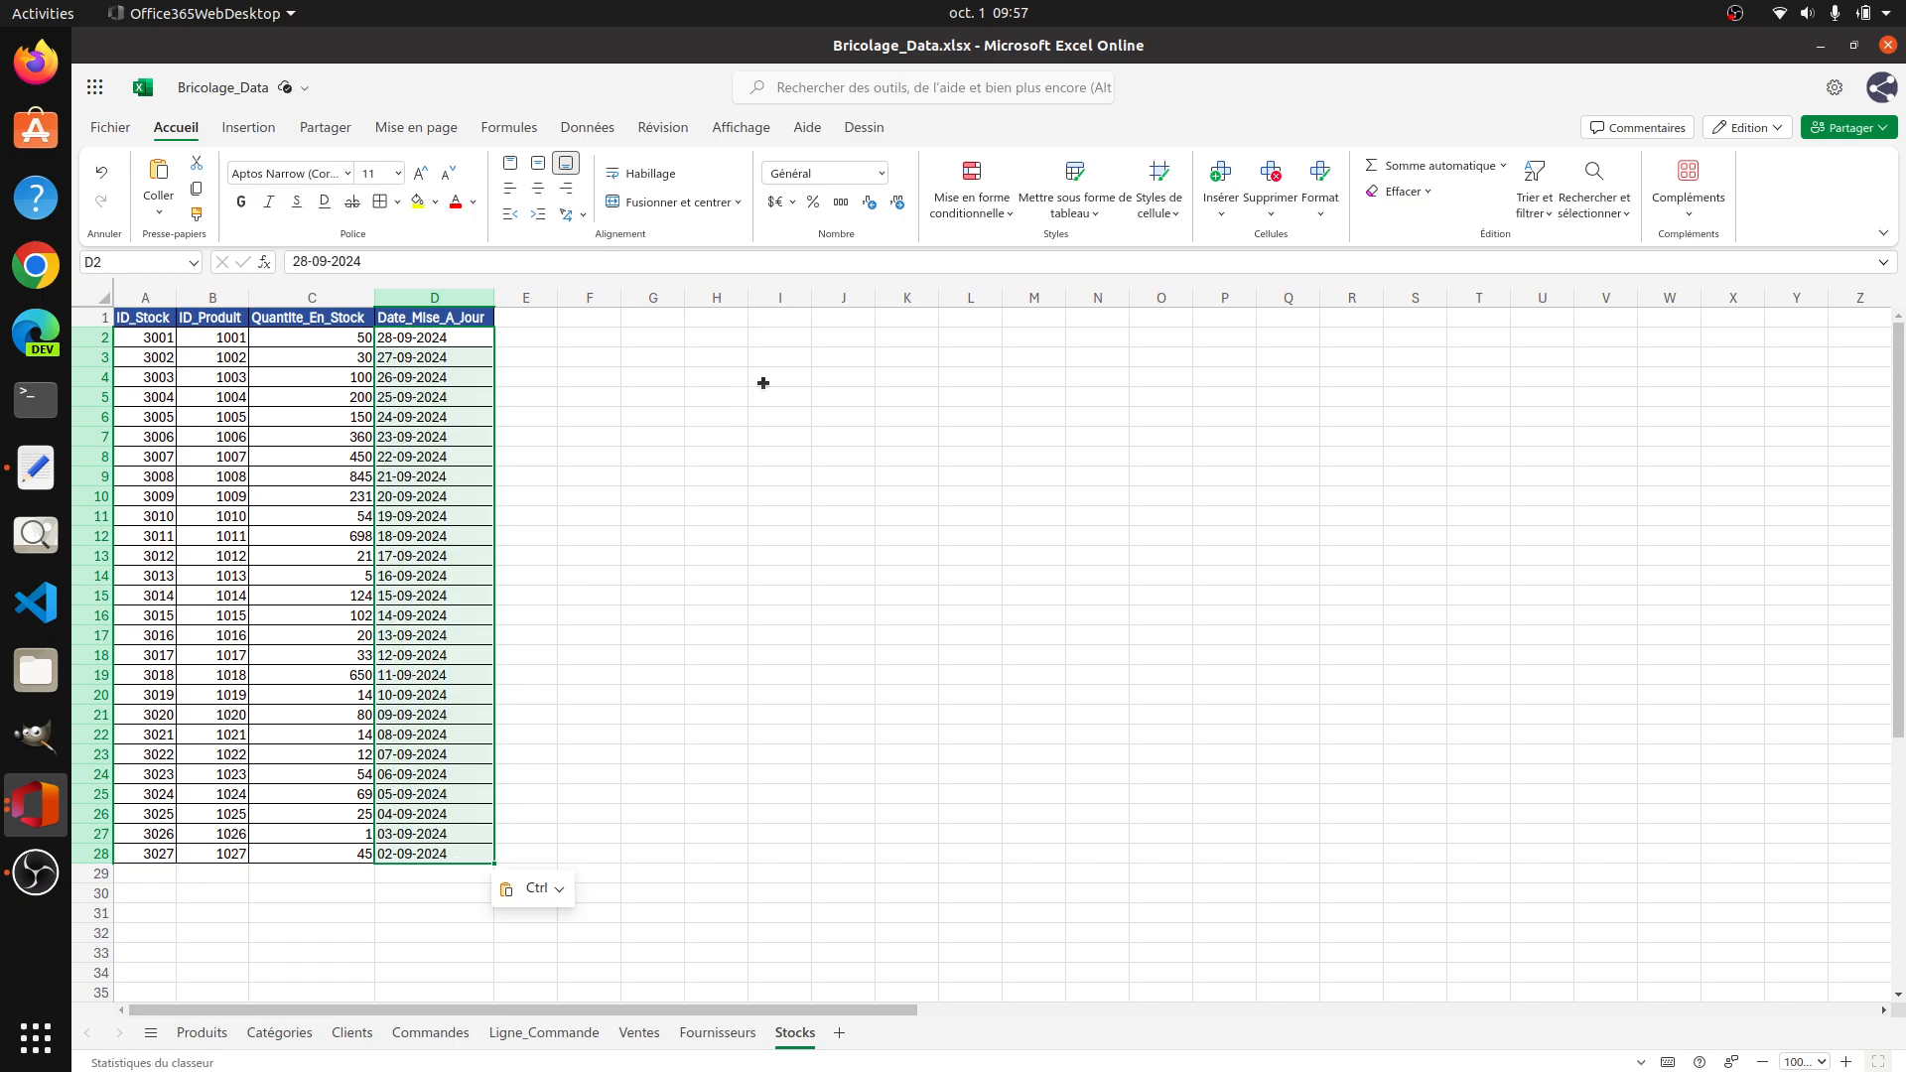
Step: Apply the Date courte number format to the dates in D2:D28 of the Stocks sheet
left_click(881, 173)
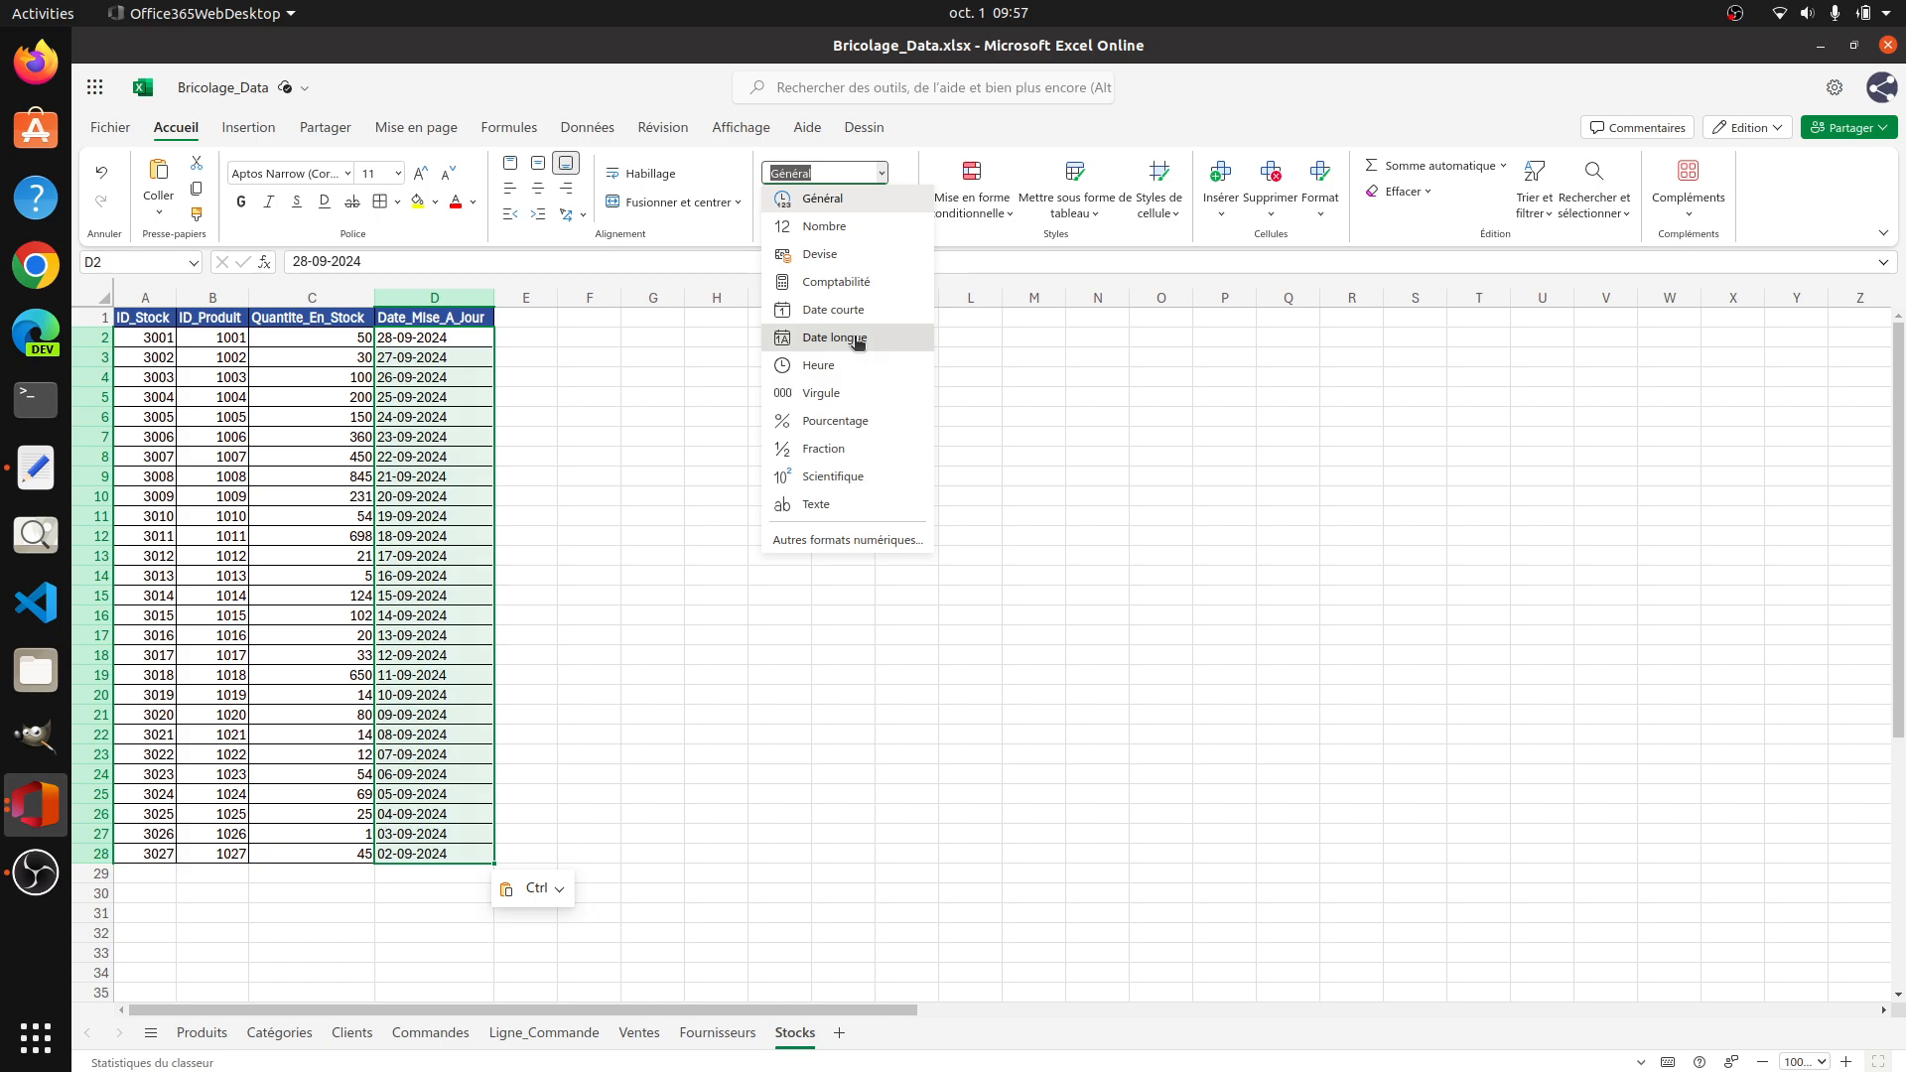
left_click(877, 310)
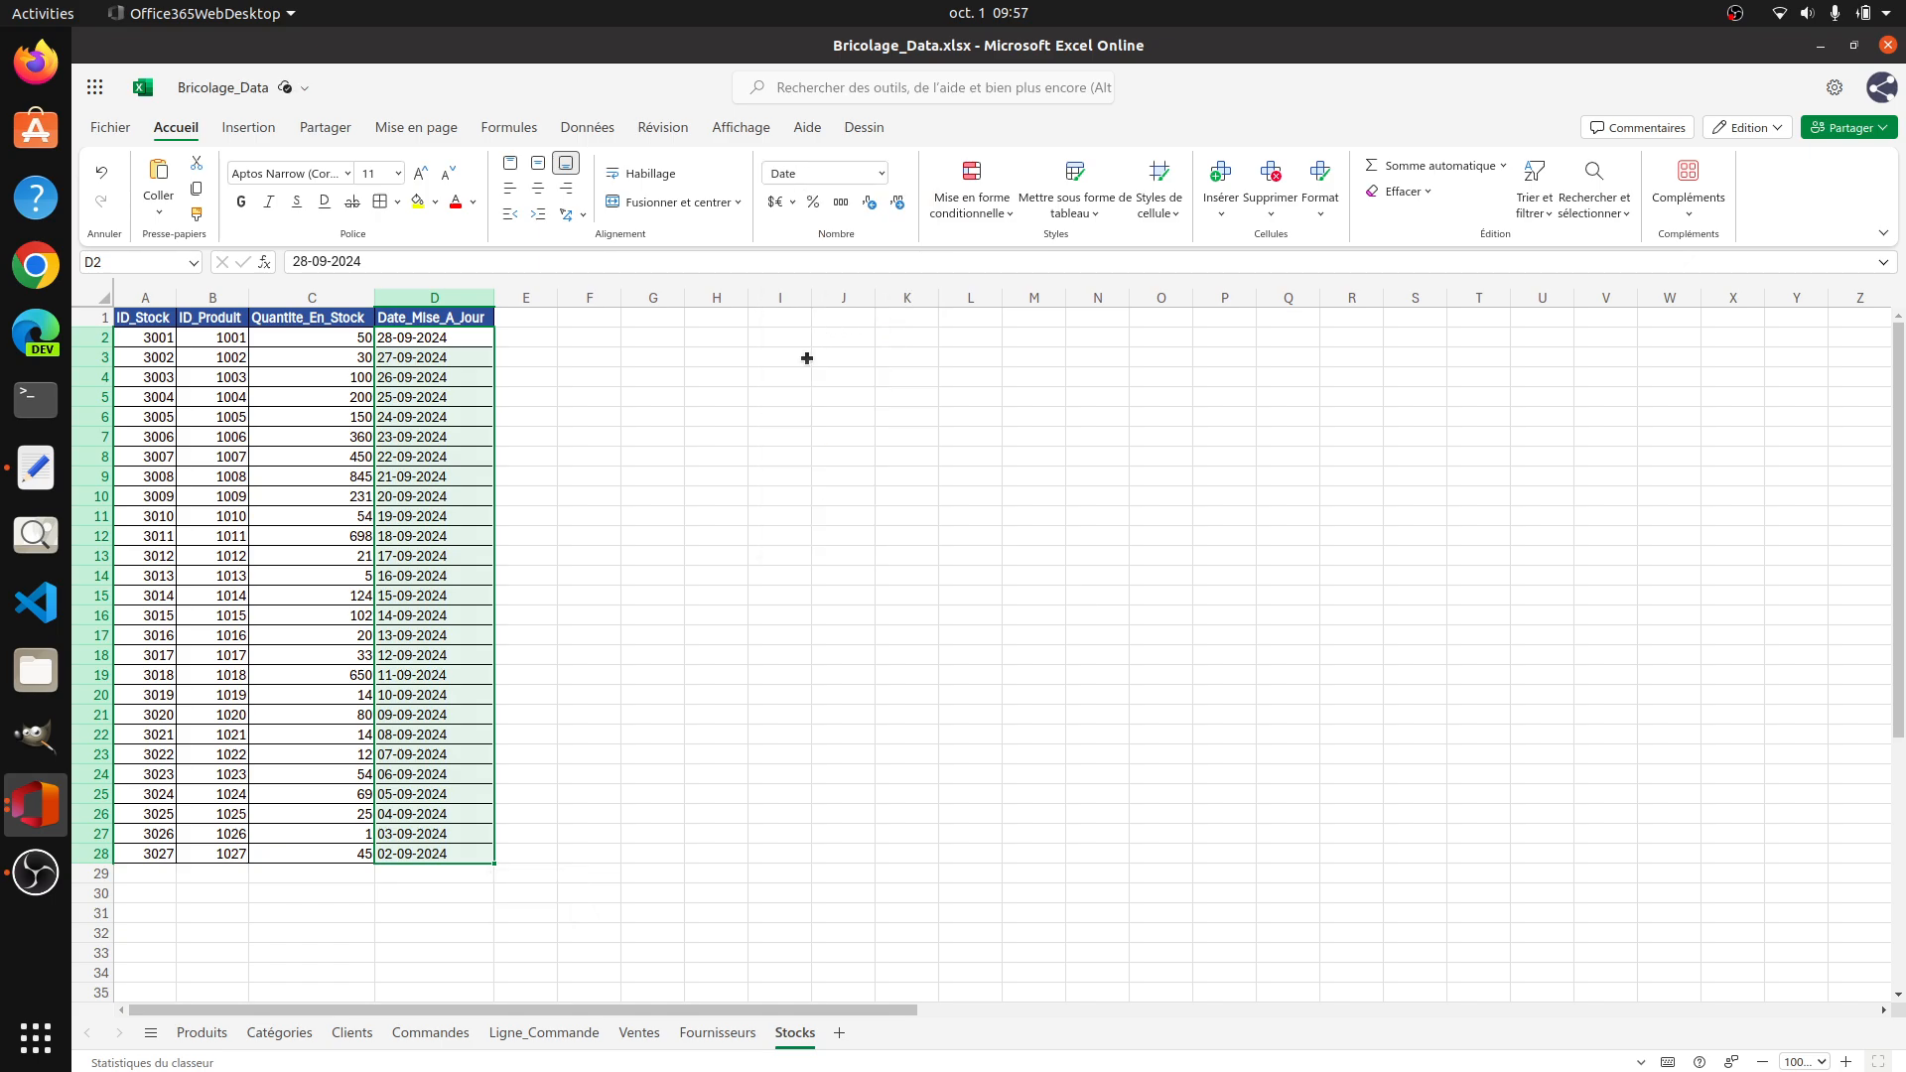
left_click(756, 401)
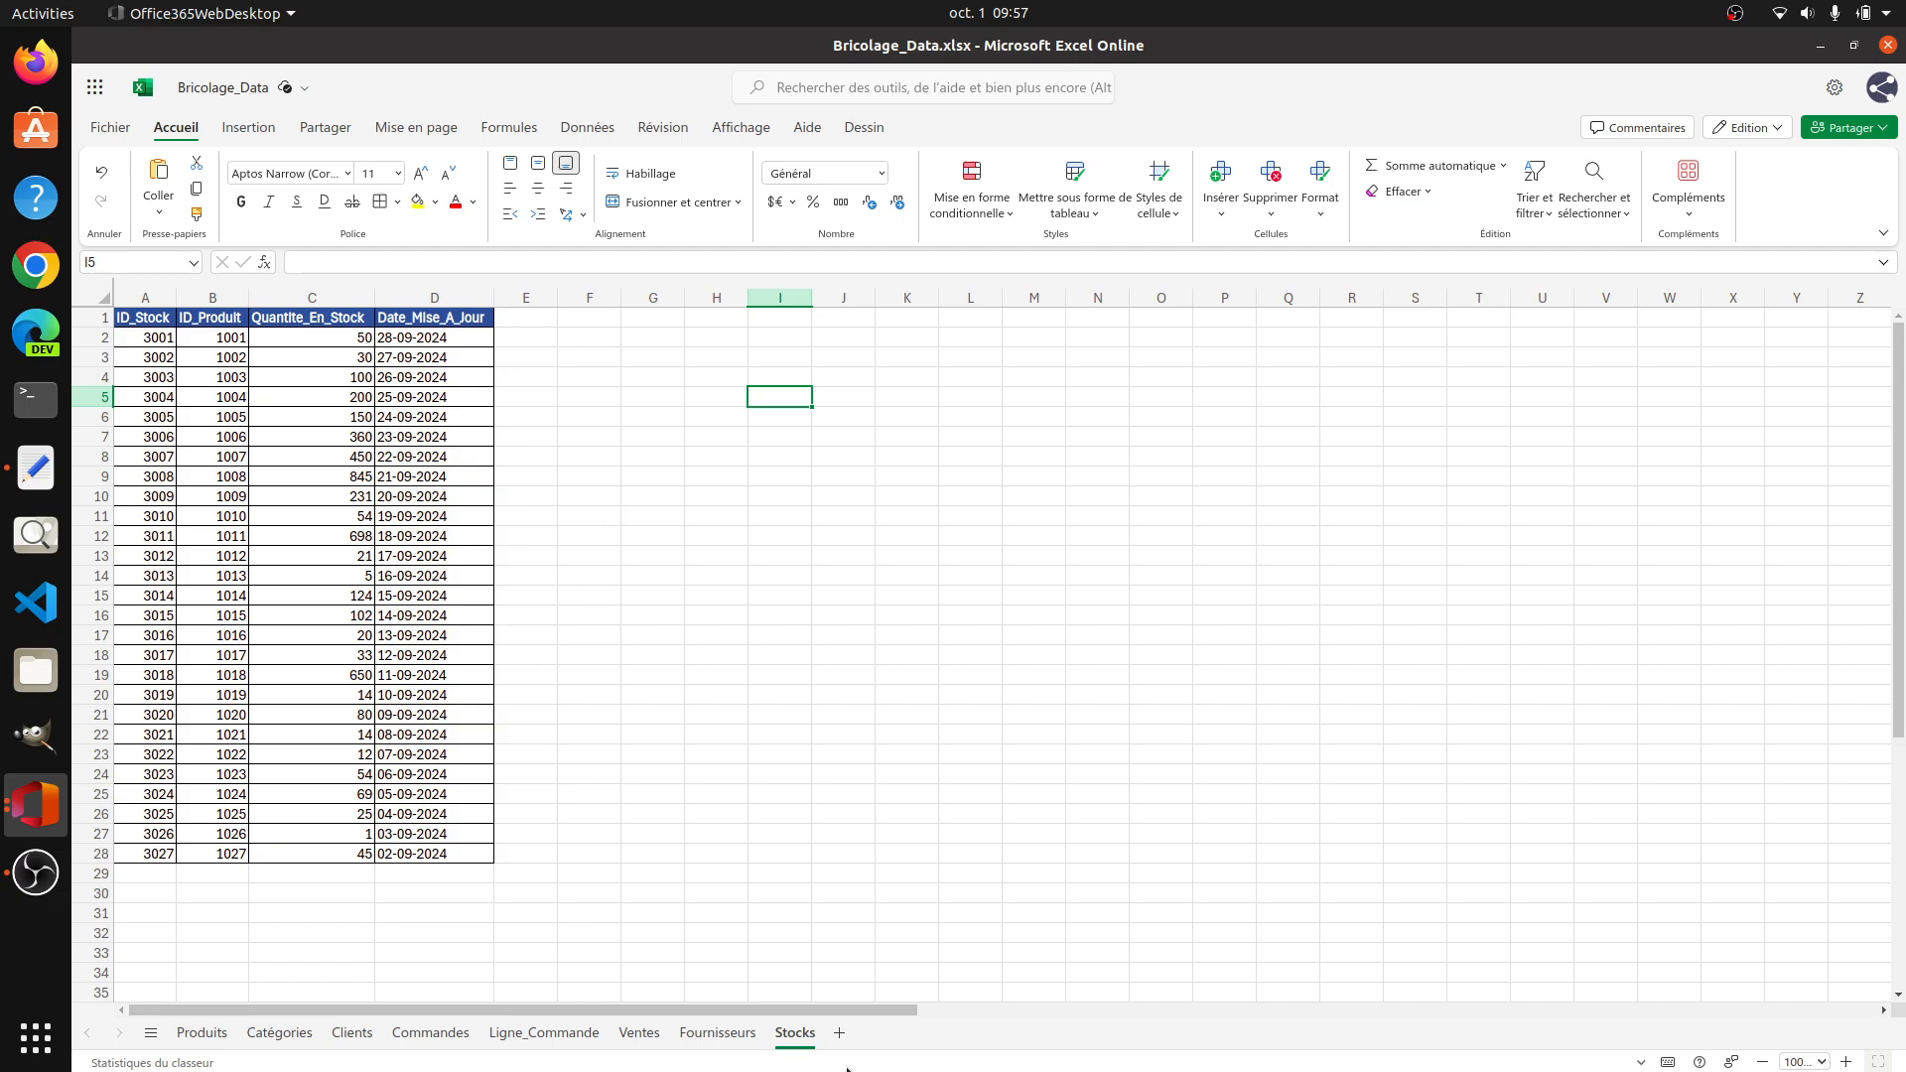
Step: Review the Produits, Catégories and Clients sheets, examining the customer records and the Date_Naissance column
left_click(200, 1032)
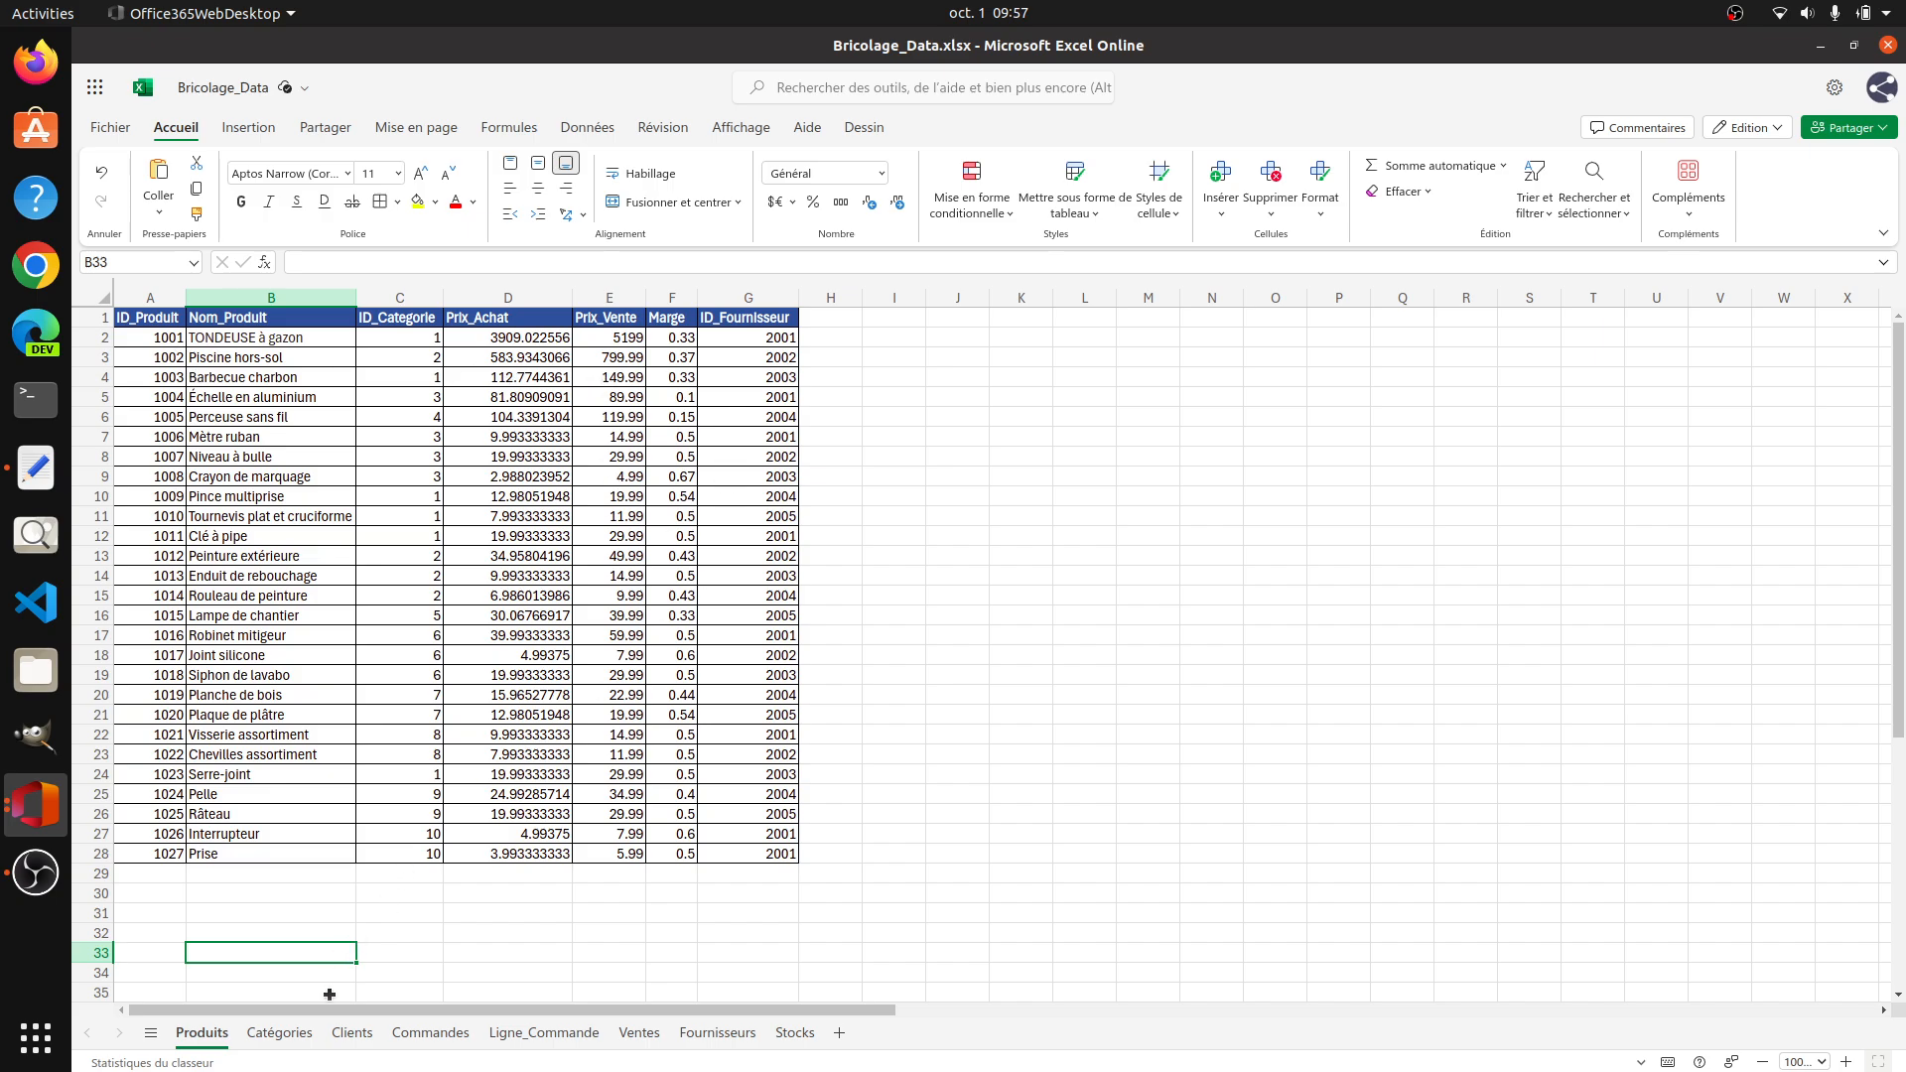
left_click(299, 1036)
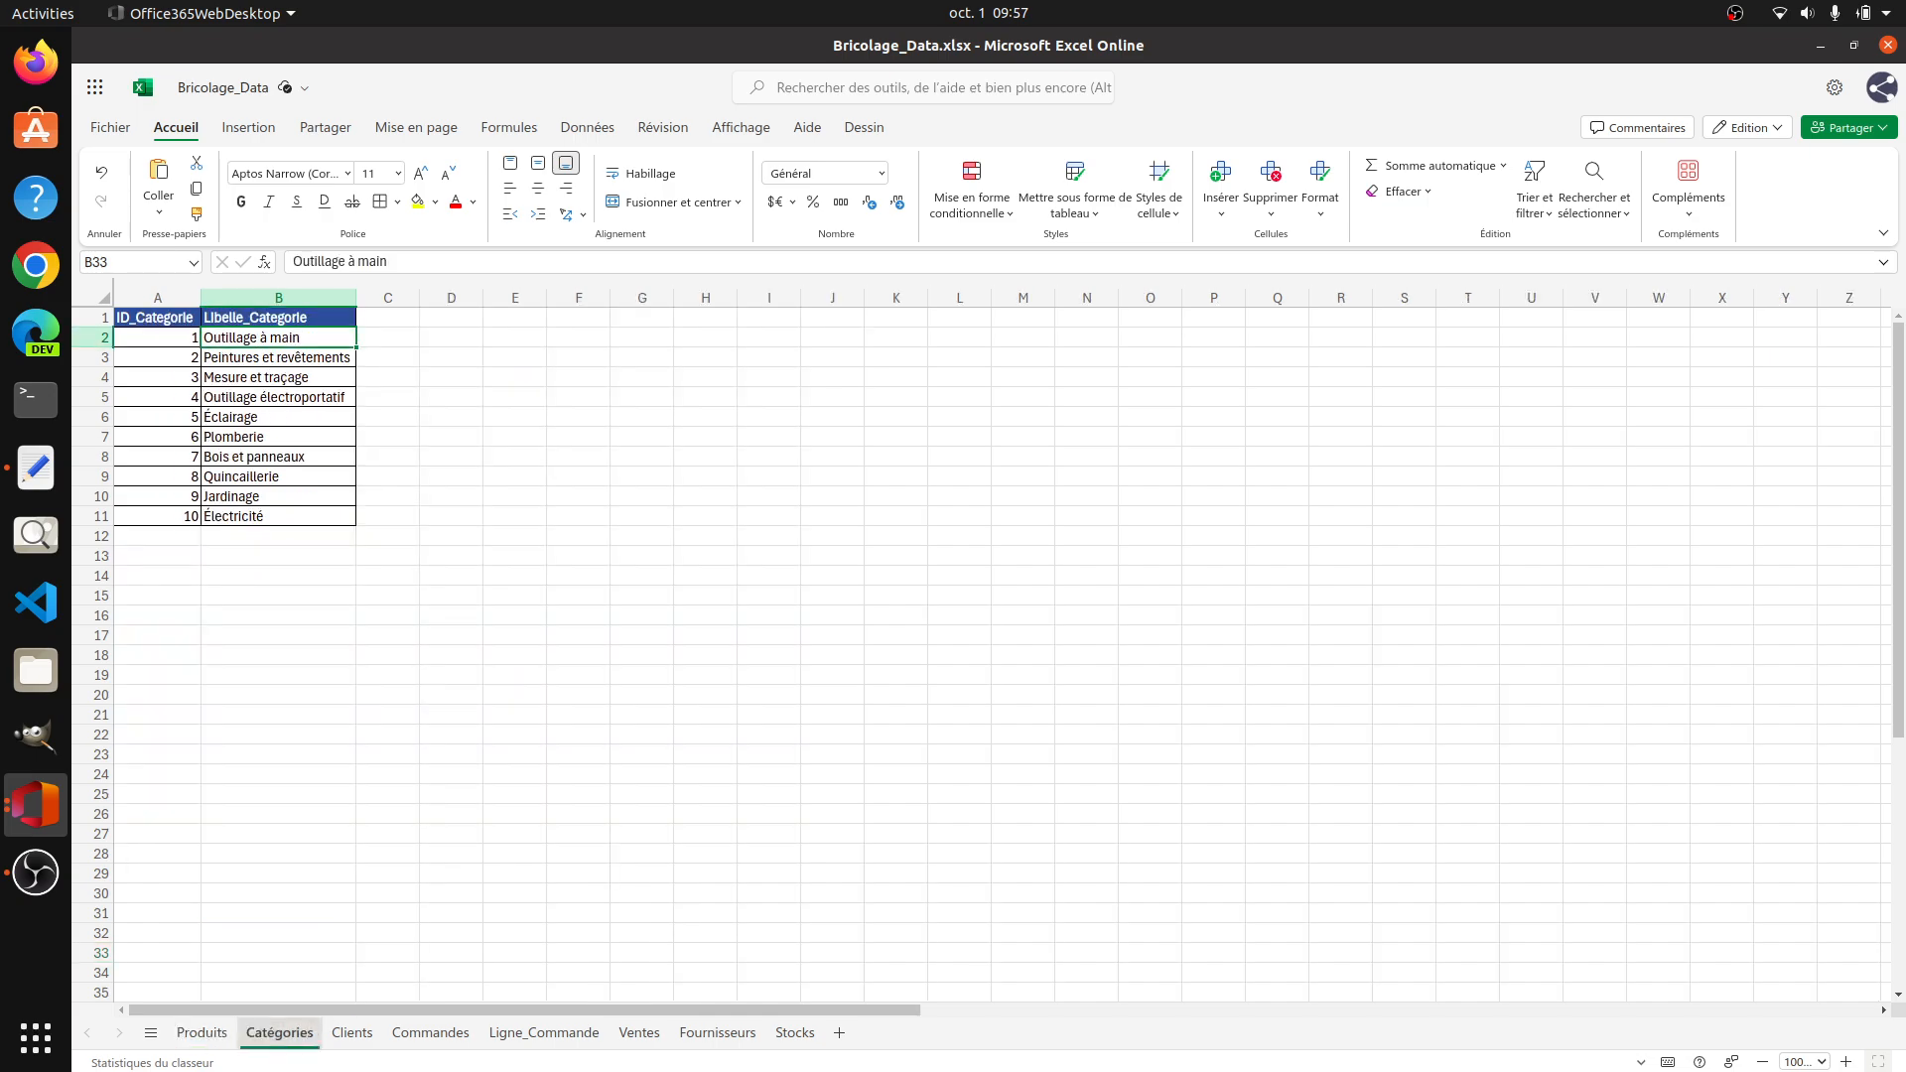
left_click(352, 1034)
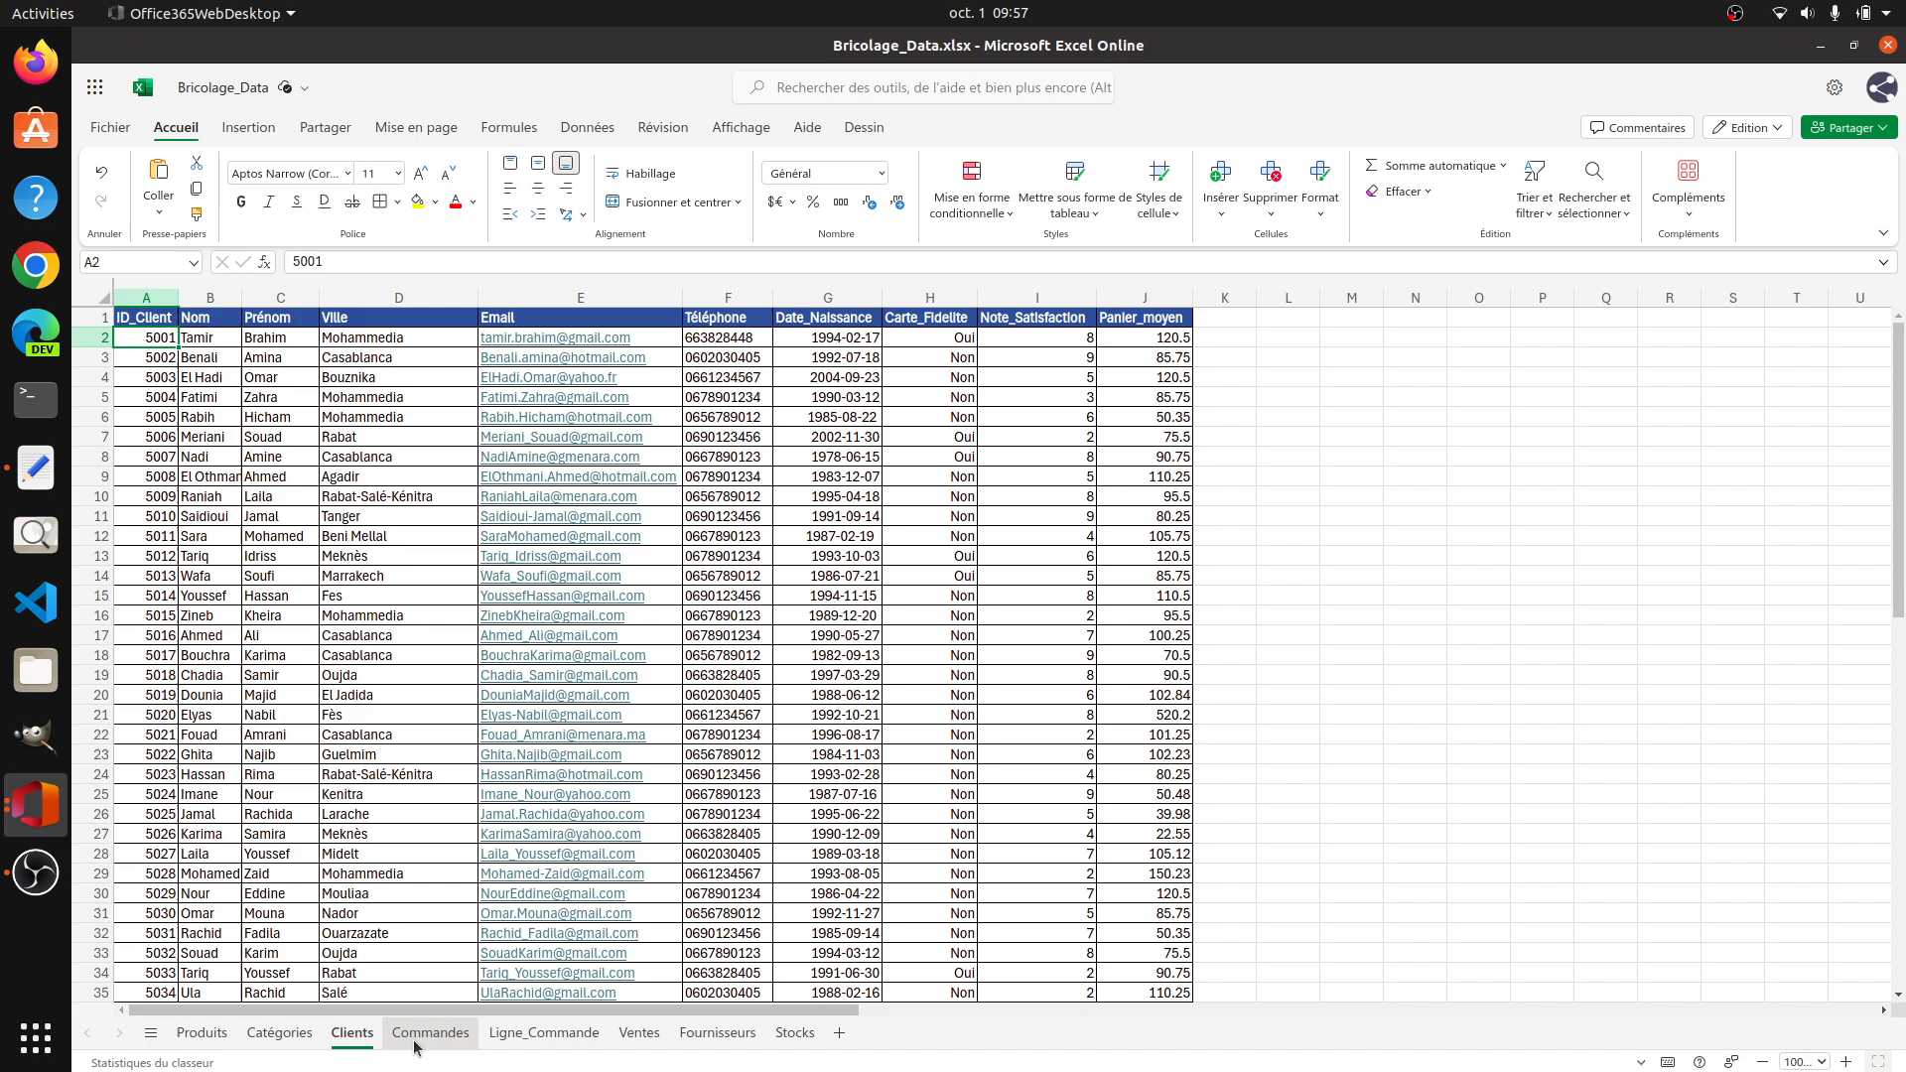
left_click(844, 339)
left_click(1241, 337)
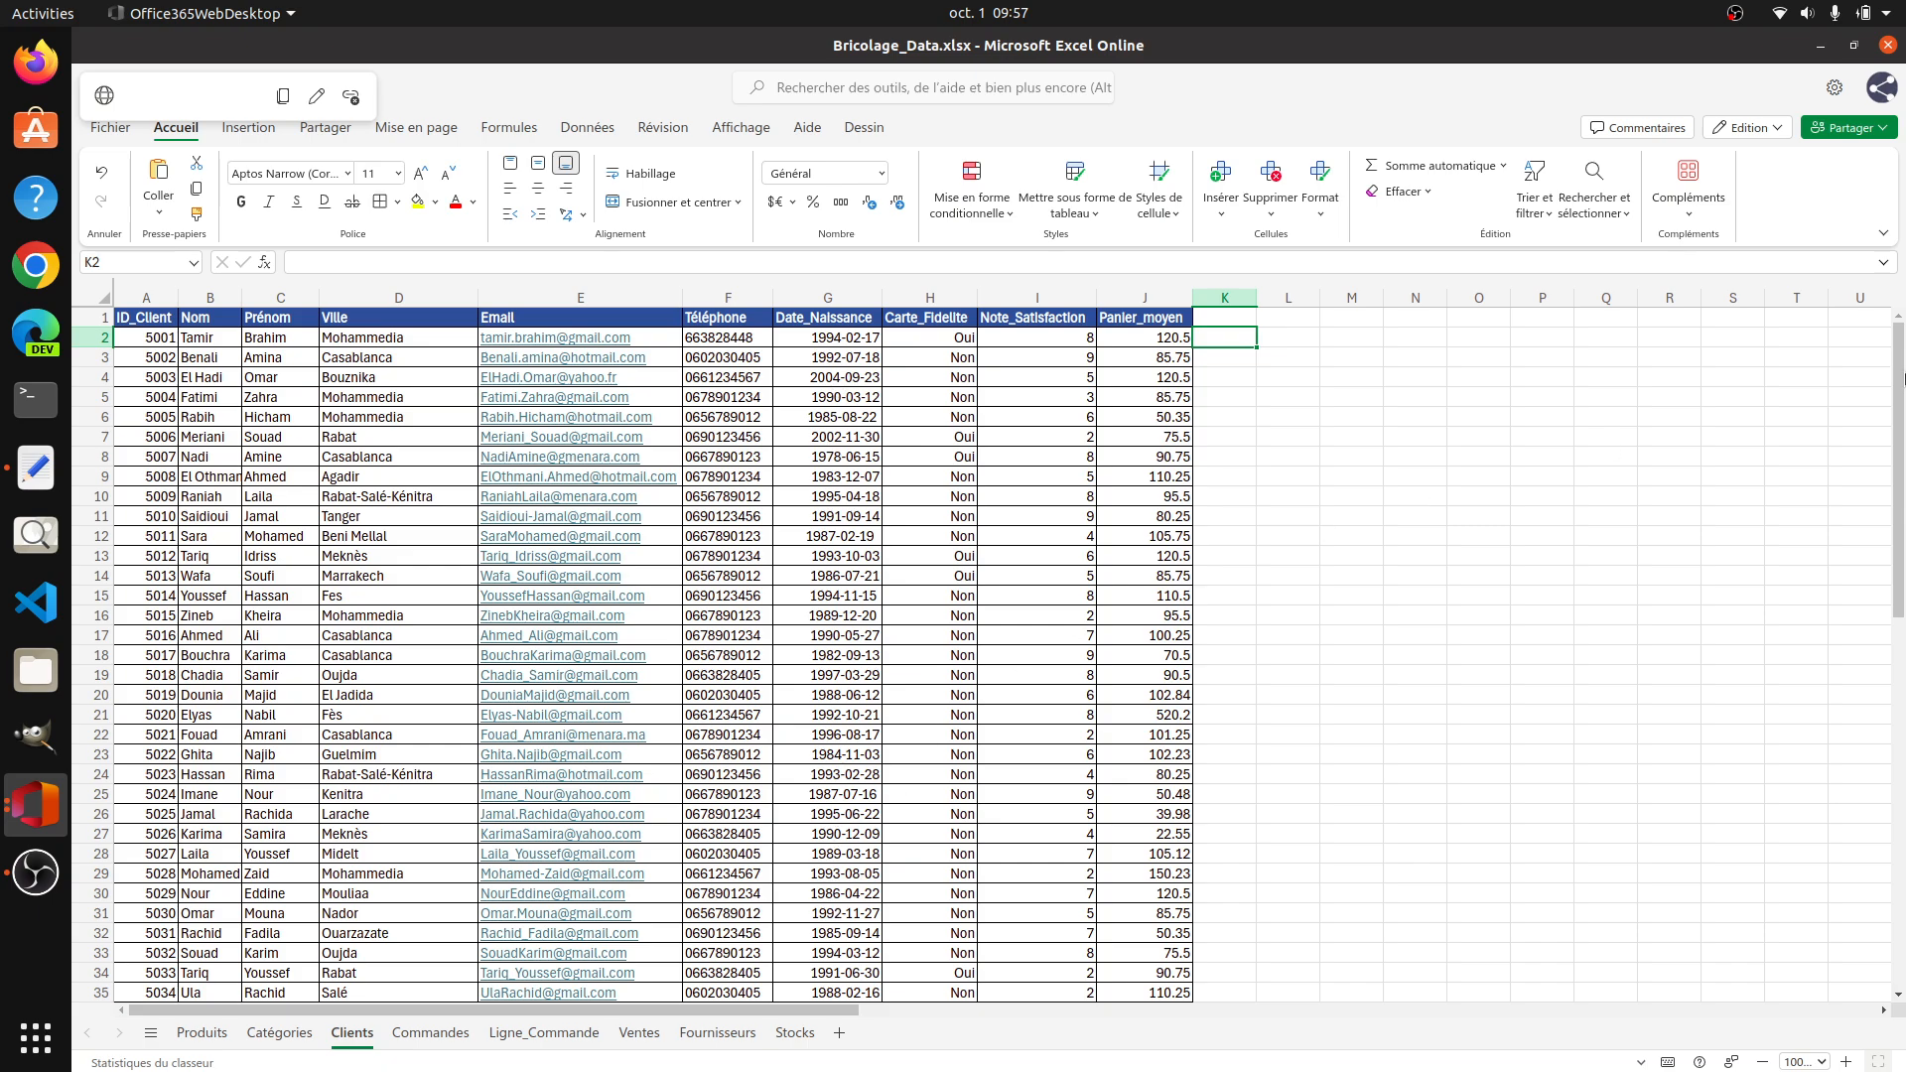
scroll(1898, 382, "down", 1)
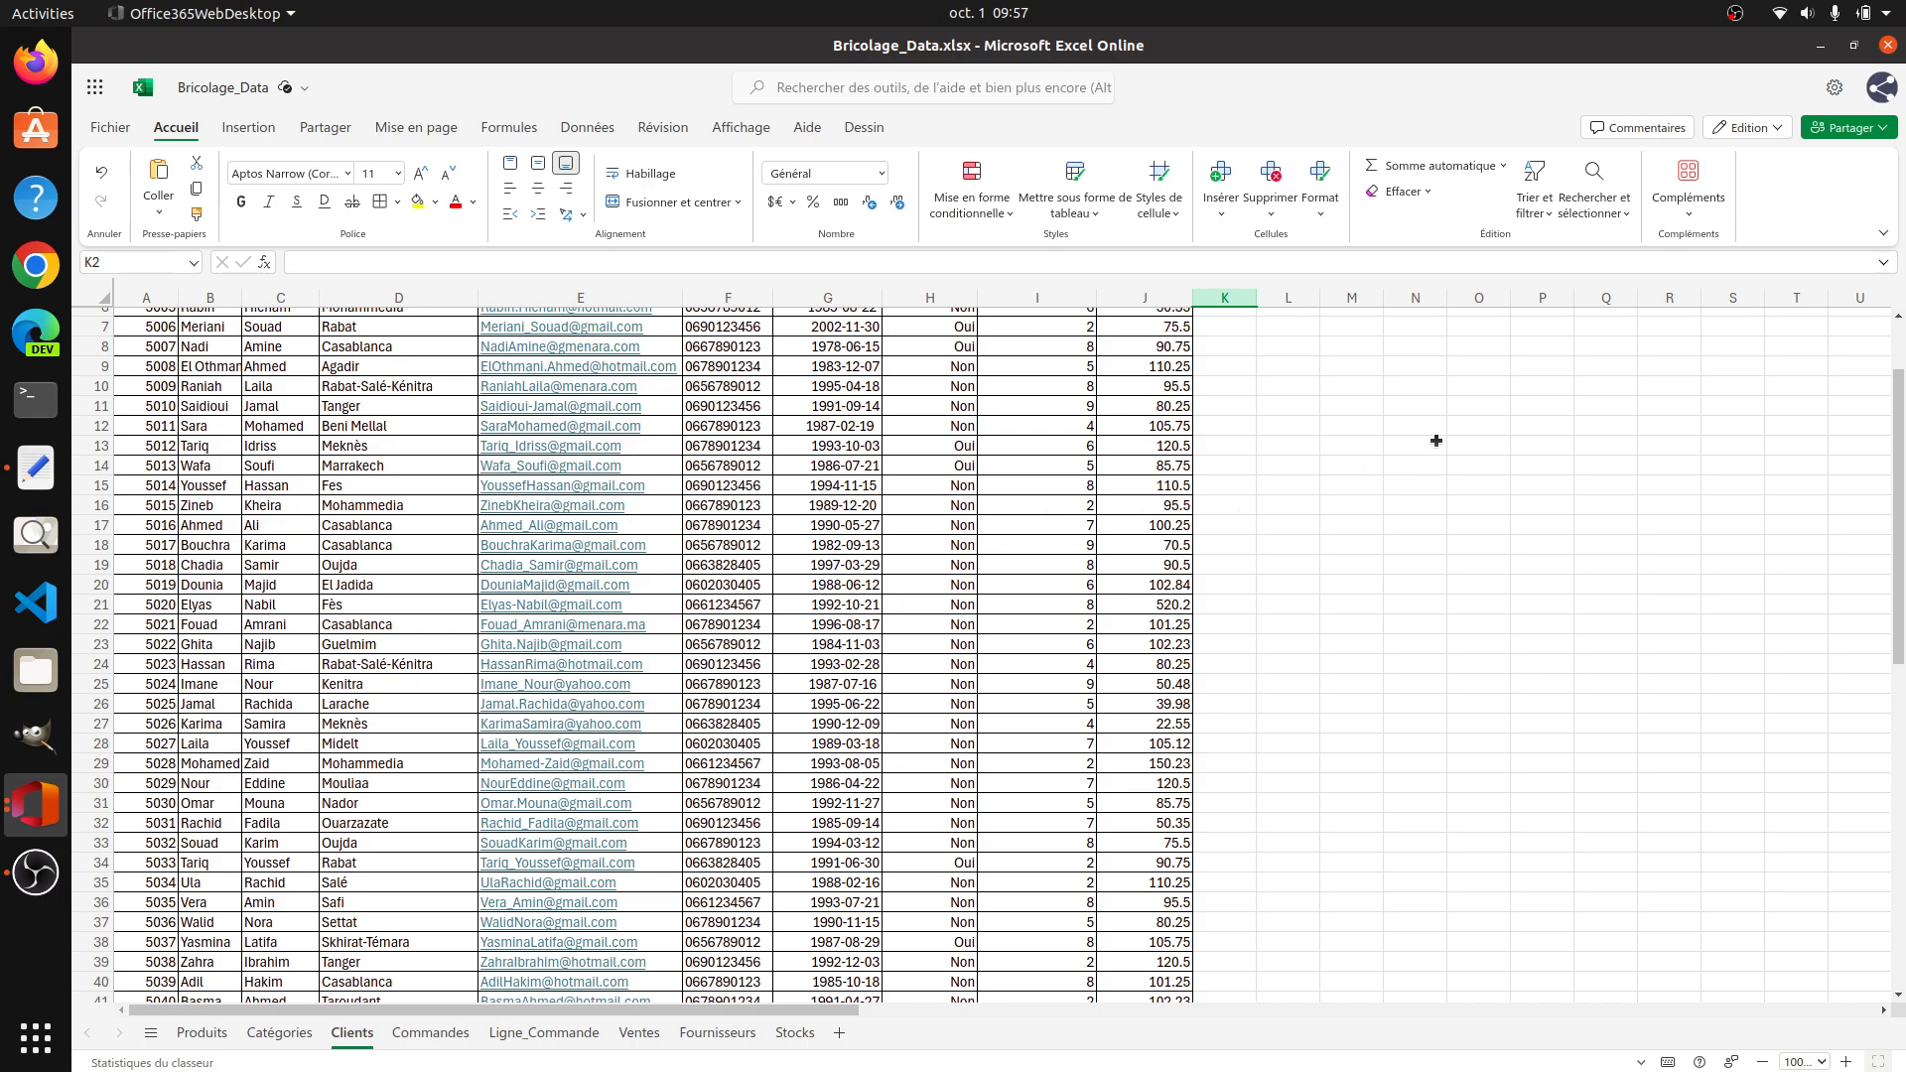
scroll(817, 665, "up", 1)
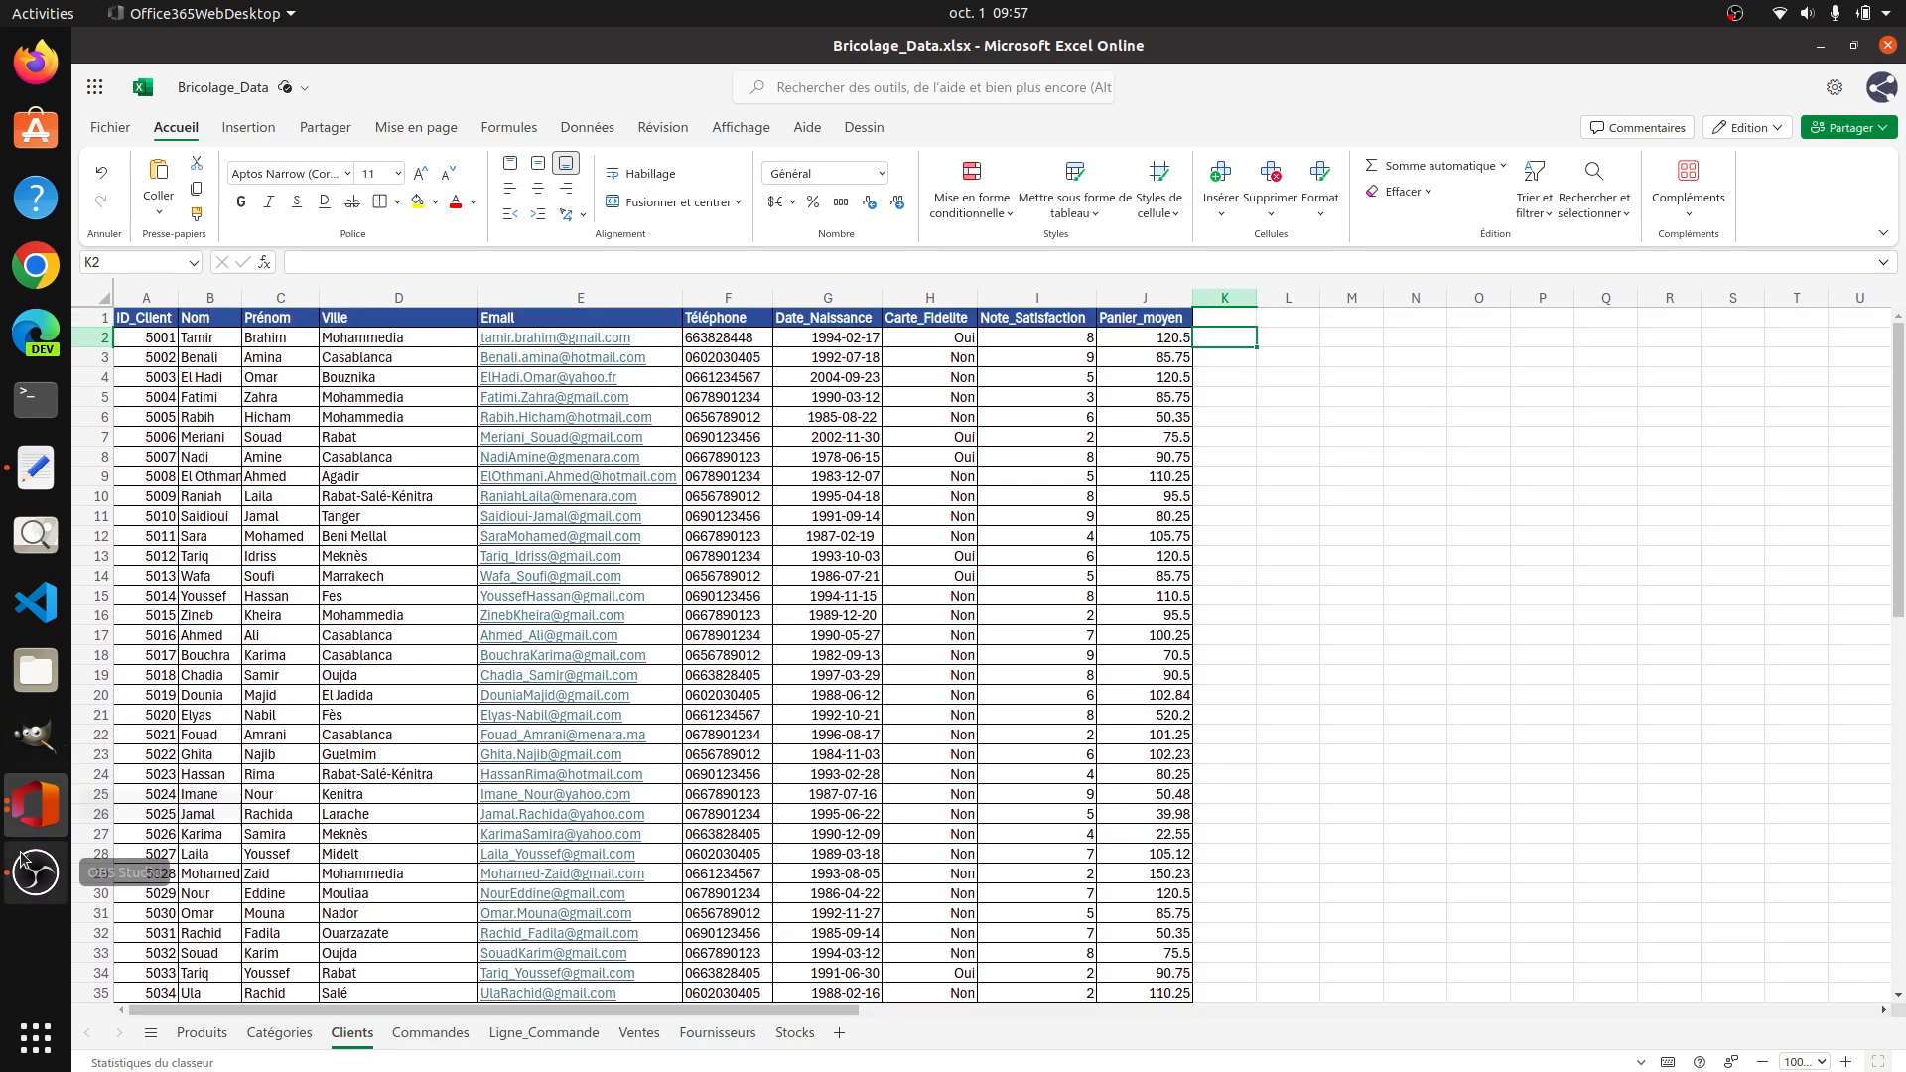